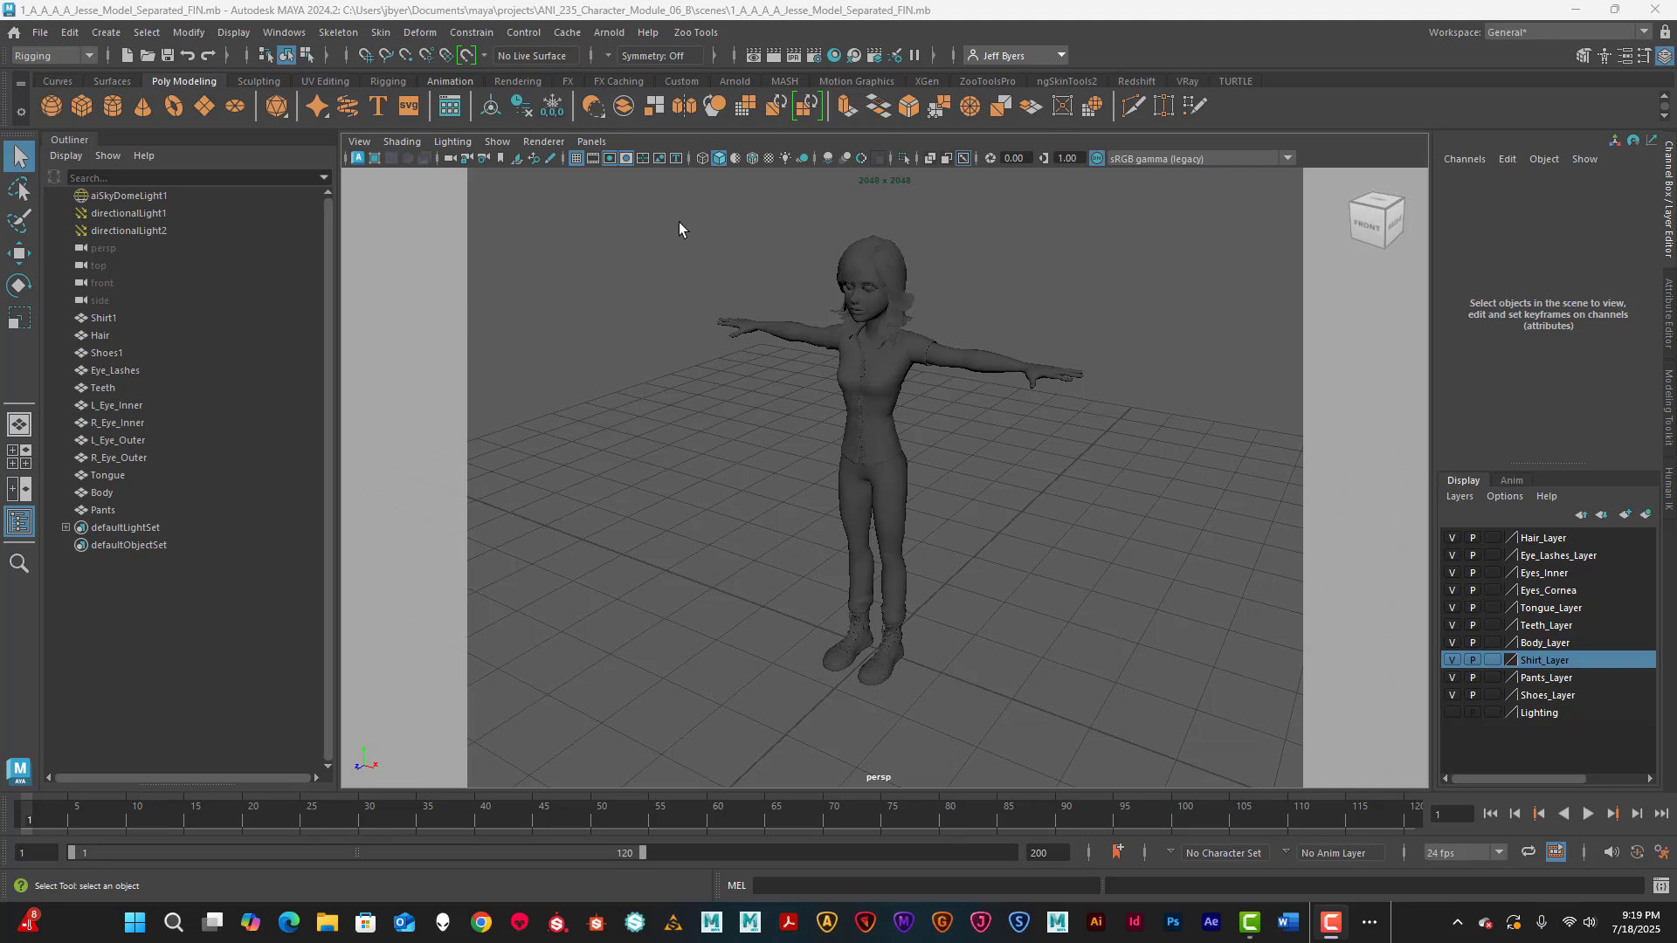
- Delete the construction history of all the character's meshes and freeze their transformations
drag(641, 224, 1127, 739)
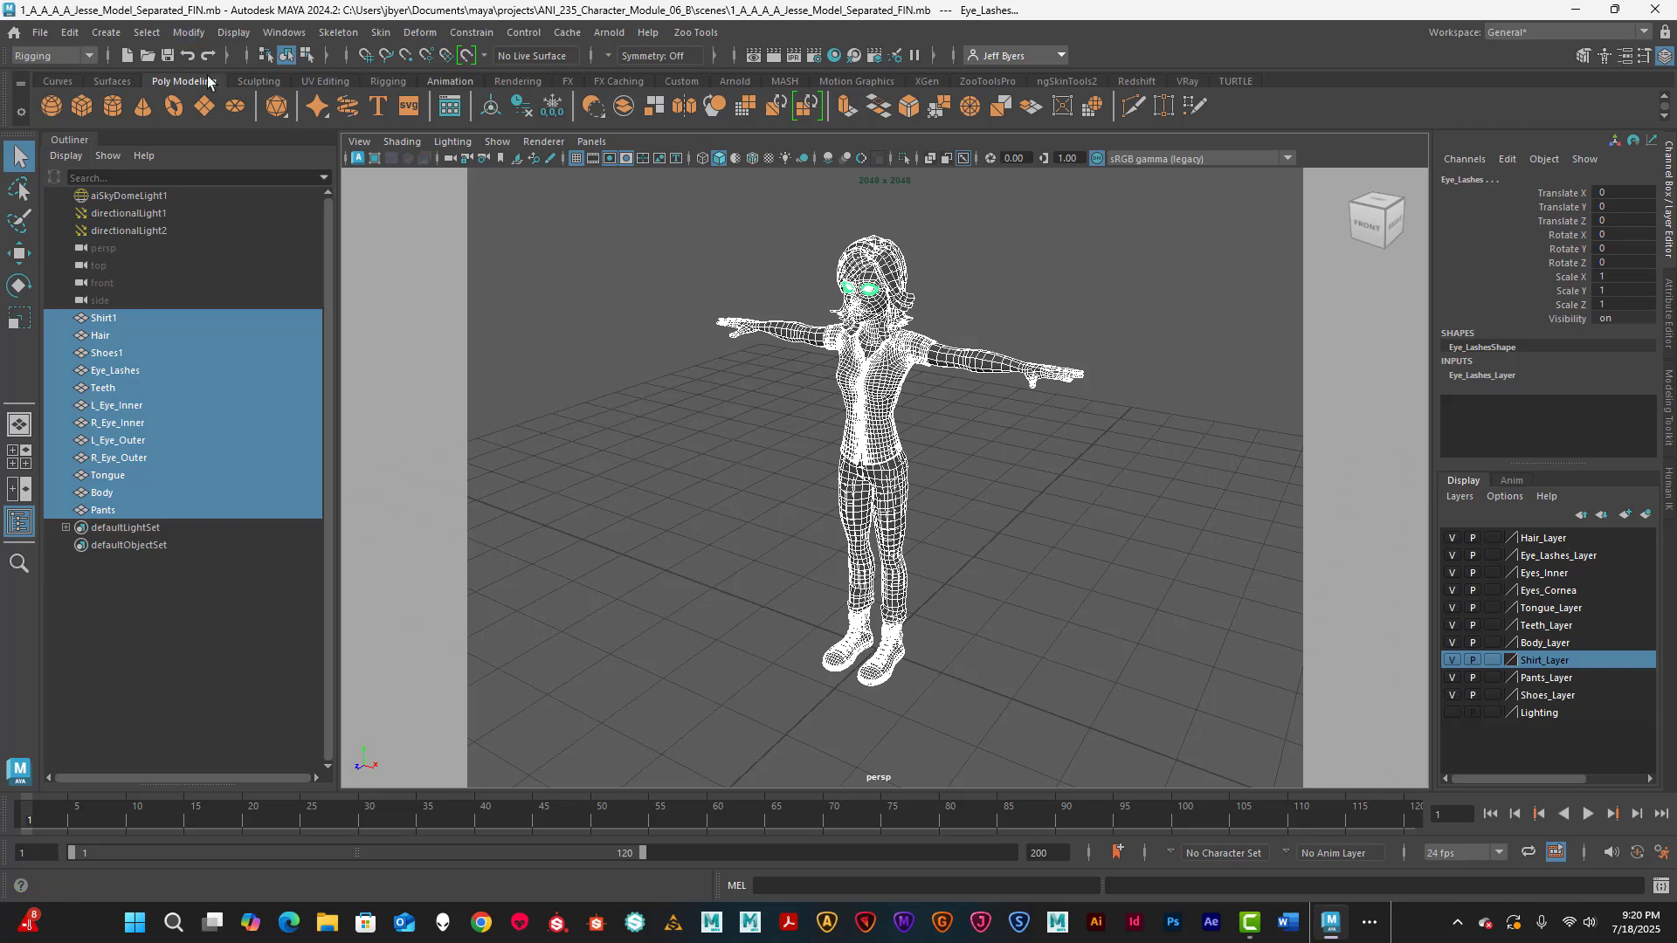
click(69, 33)
mouse_move(278, 242)
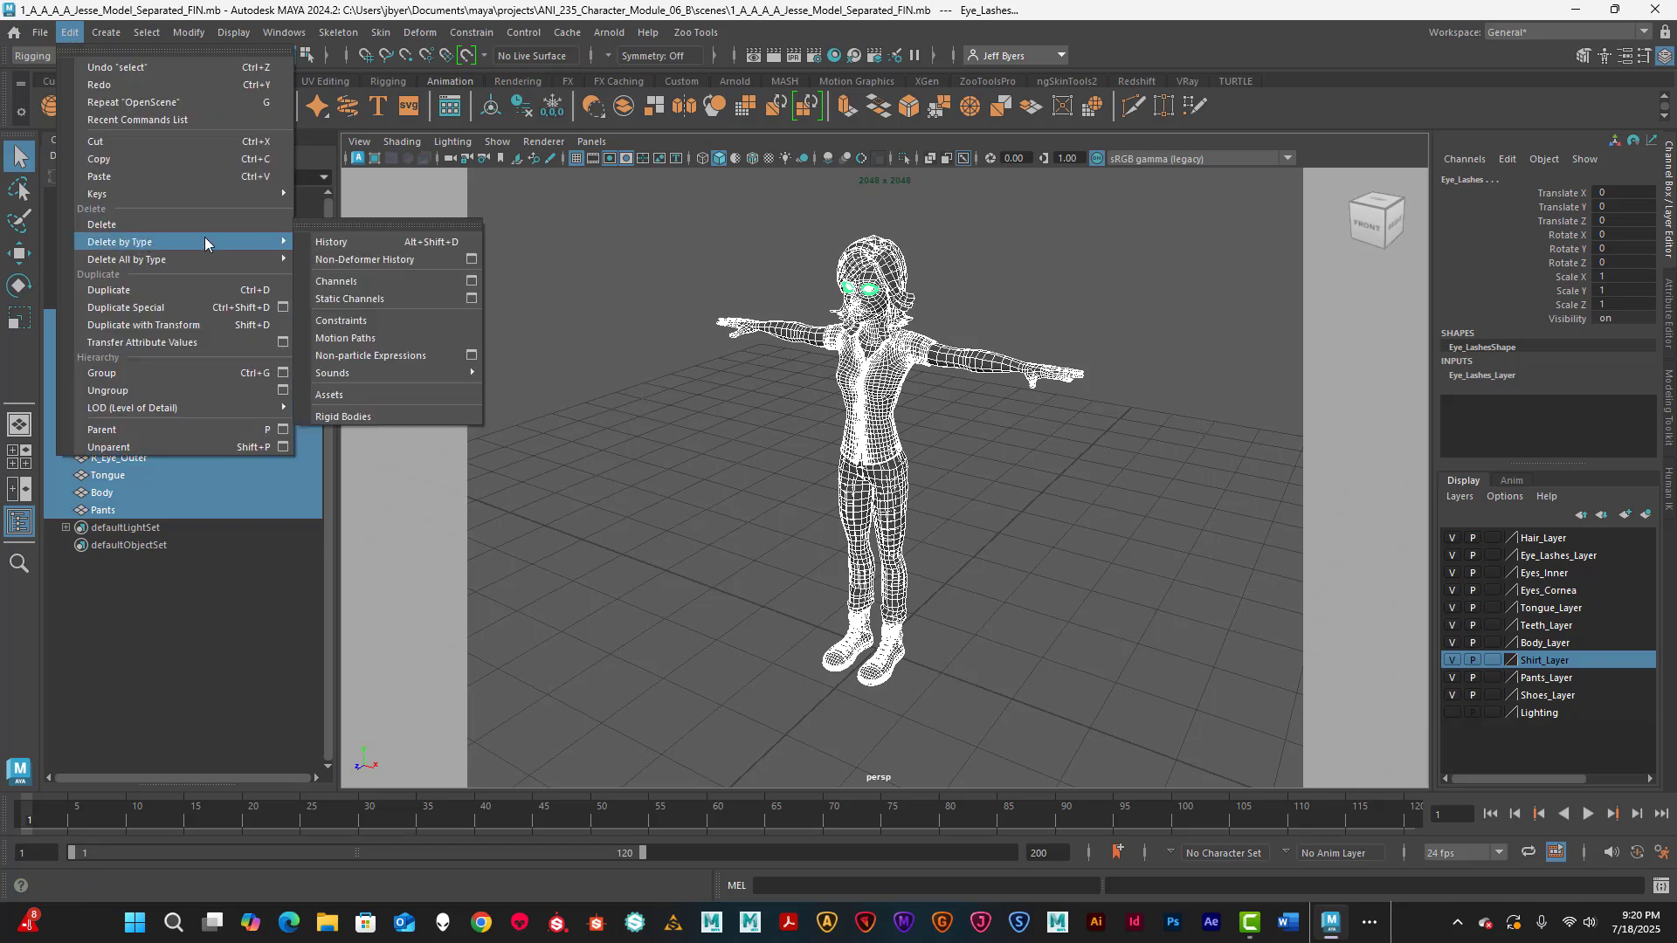
click(346, 244)
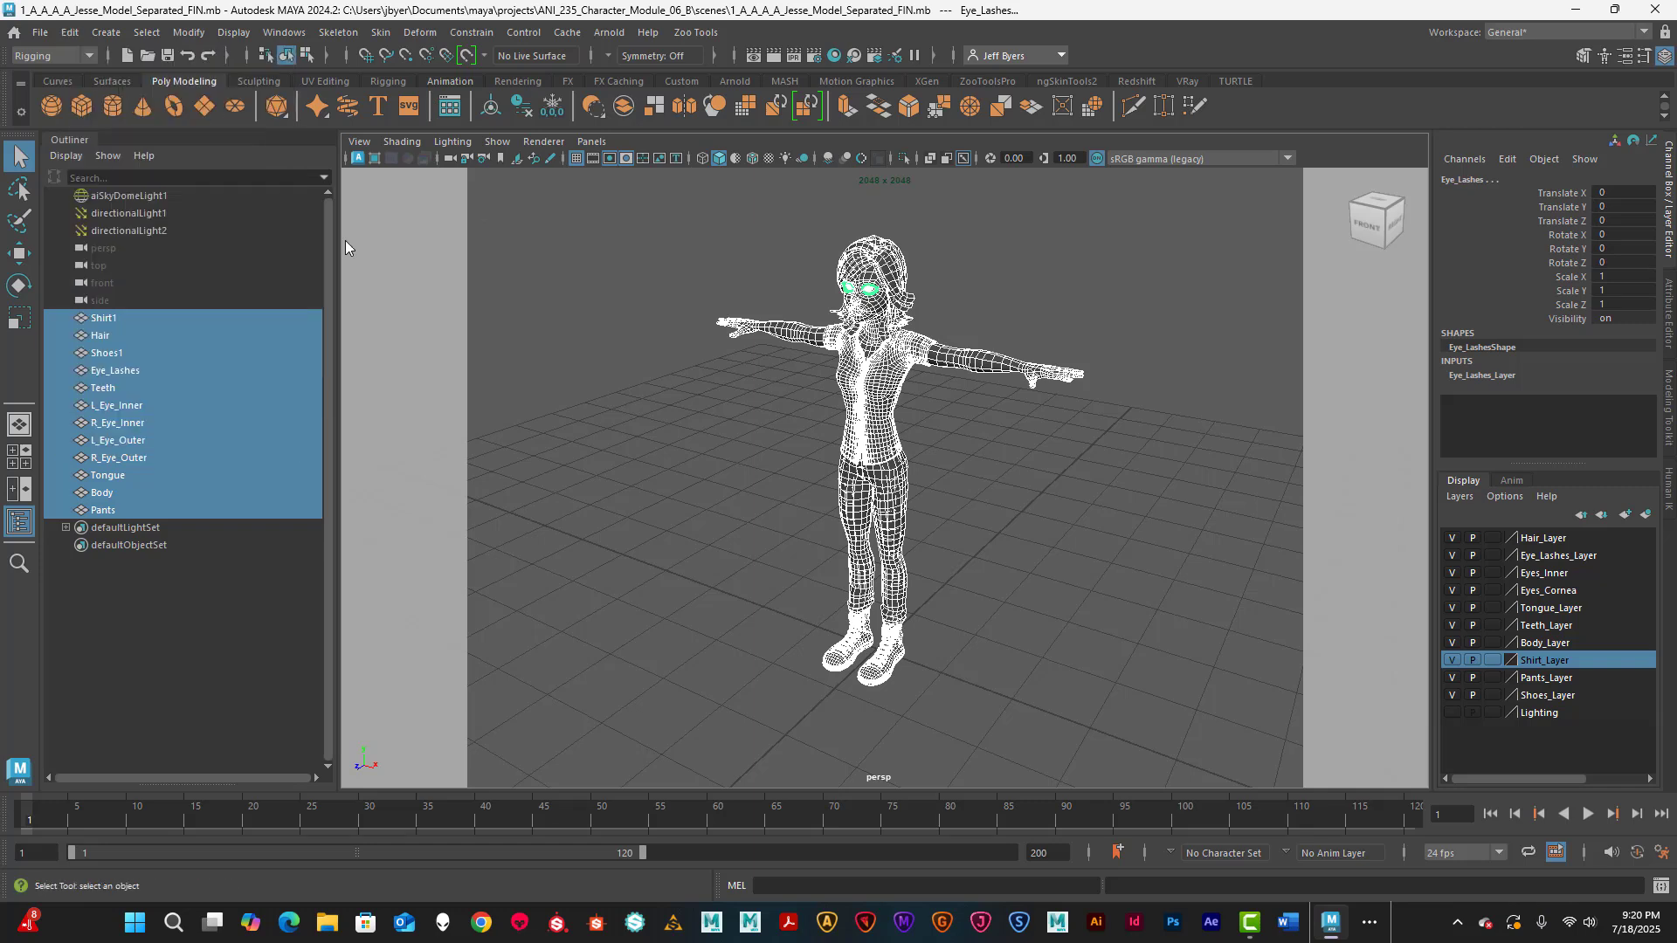
click(190, 33)
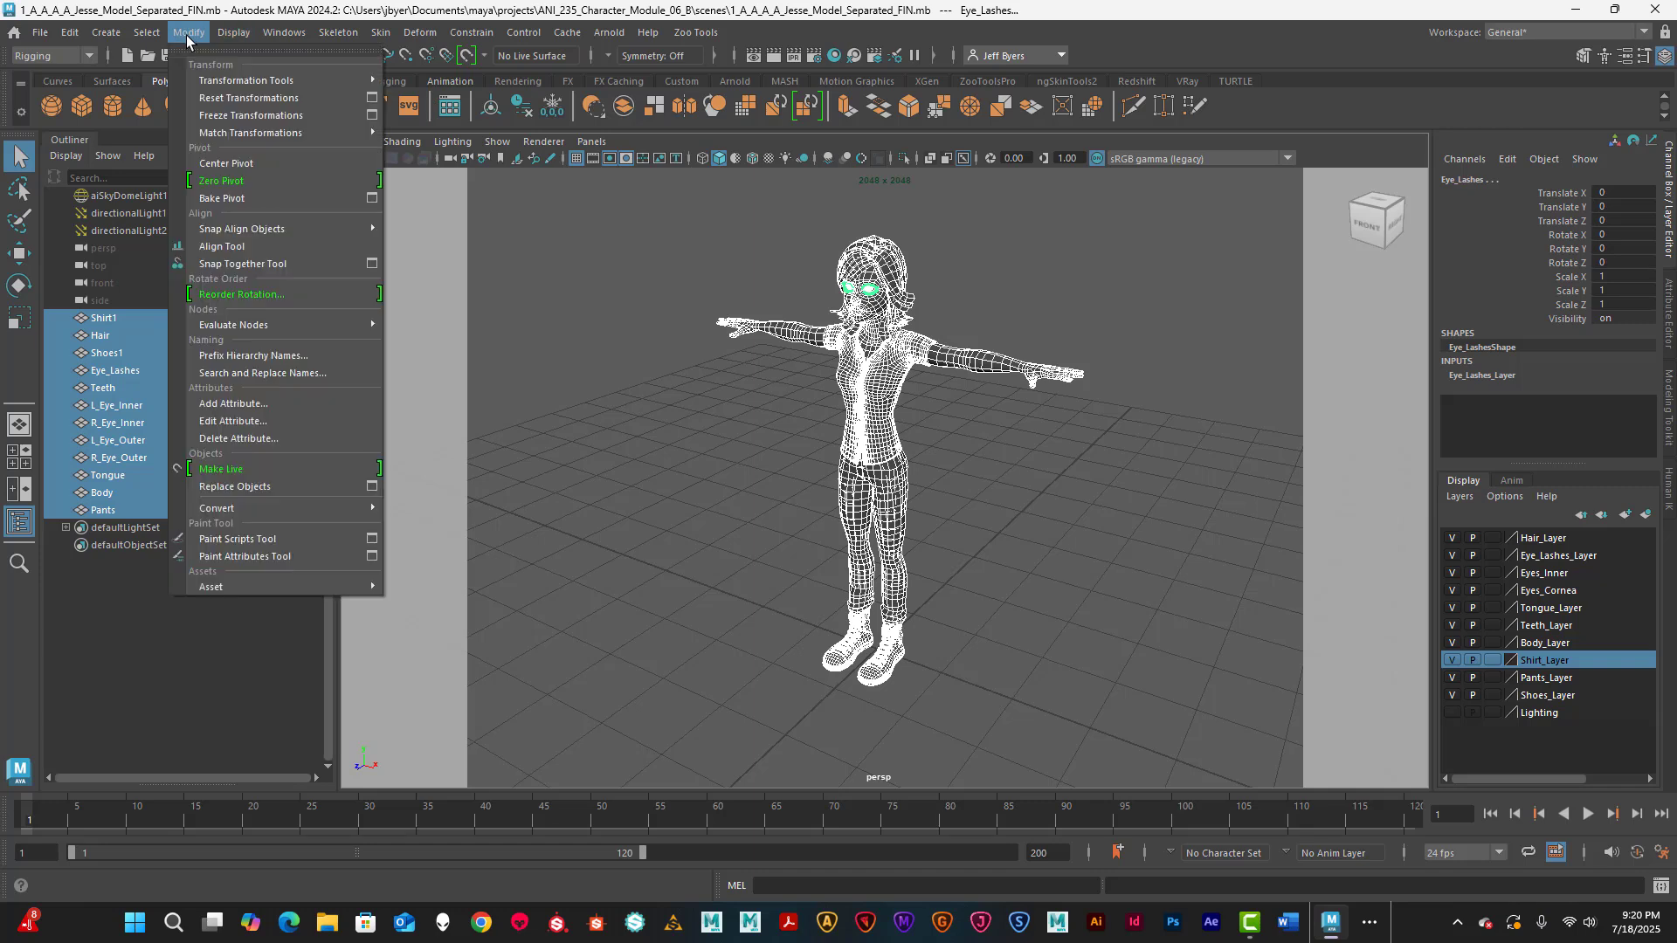
click(225, 115)
- Examine the character's separate meshes one by one, selecting the pants, shoes, hair, body, eyelashes and shirt
click(905, 561)
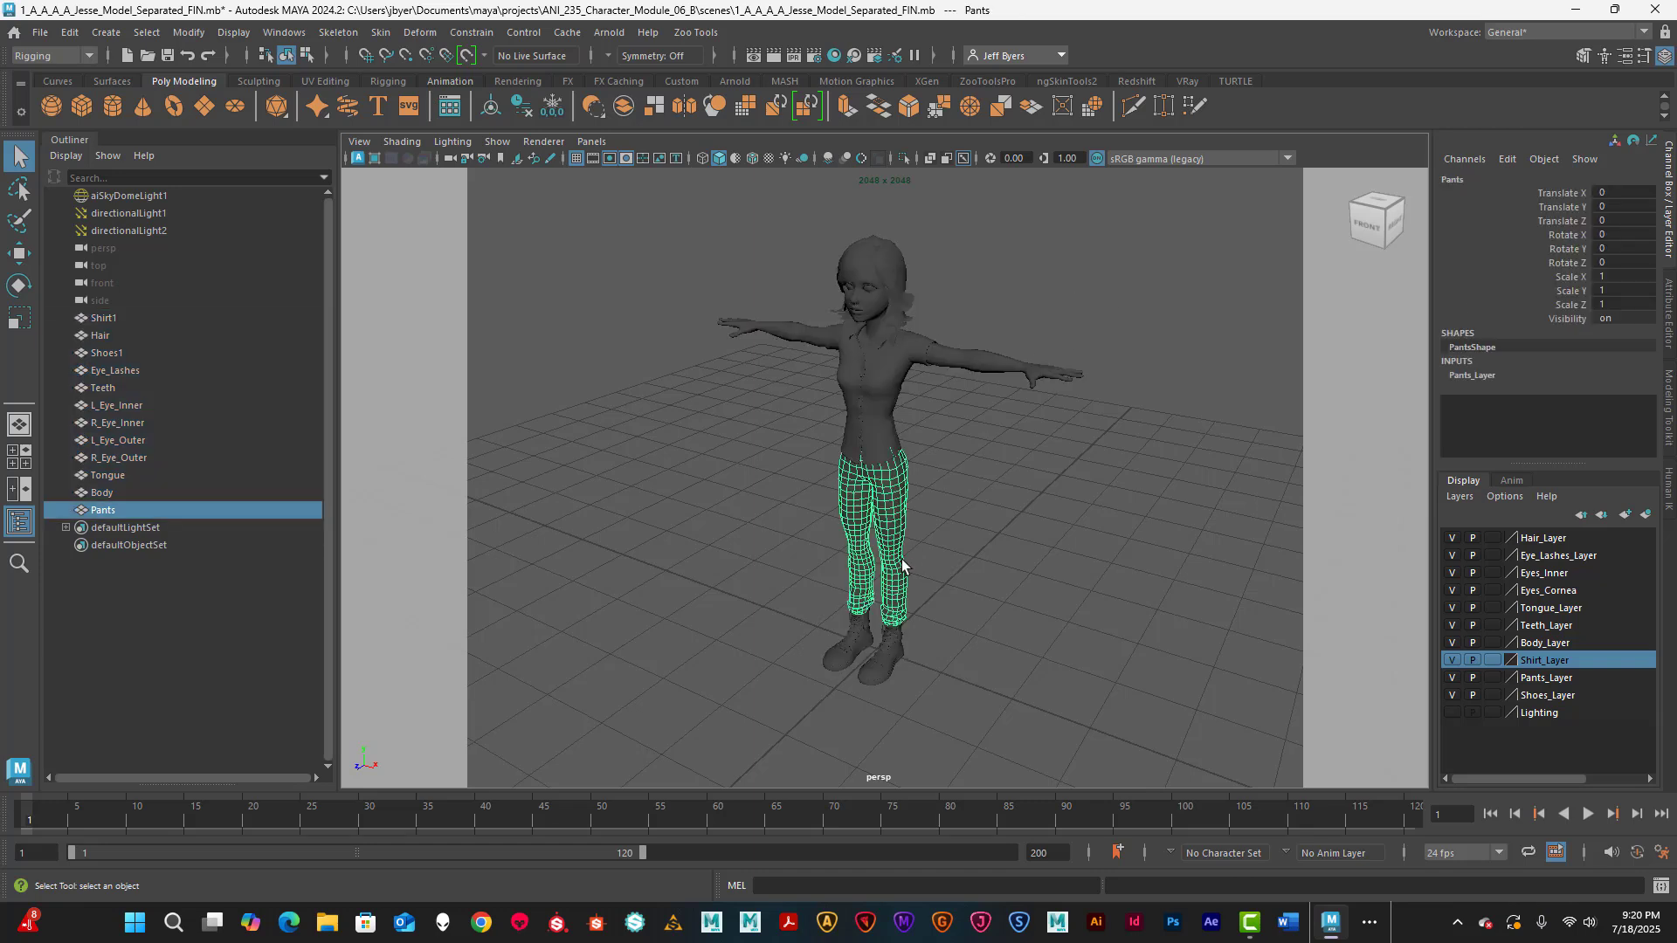
click(889, 652)
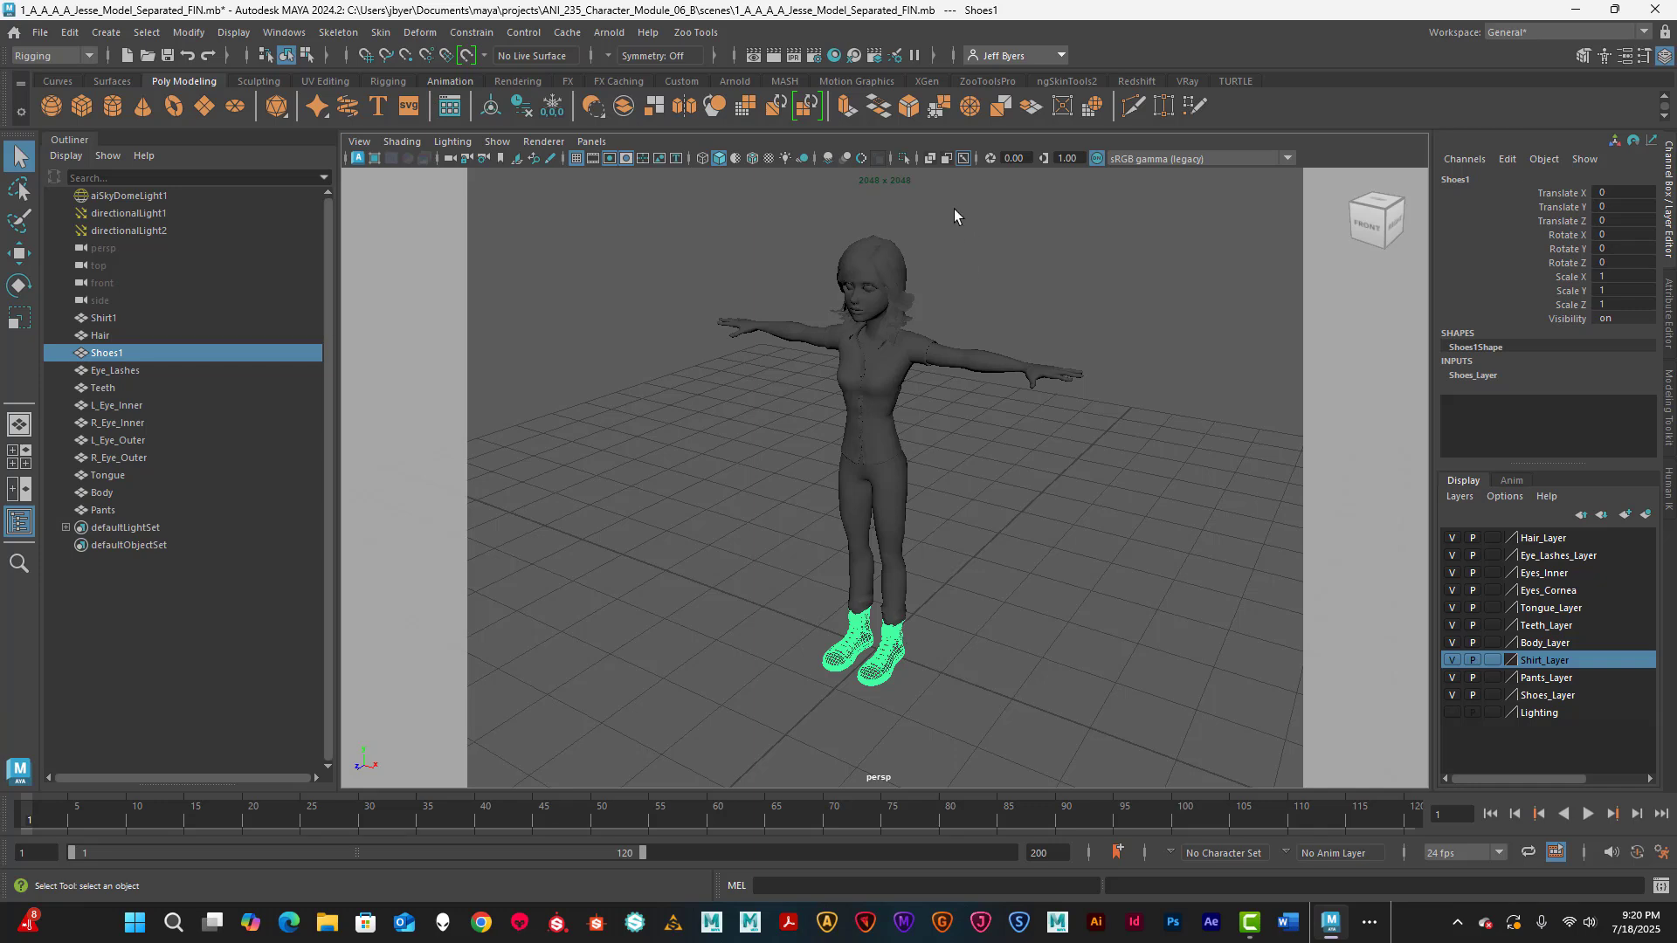
click(900, 255)
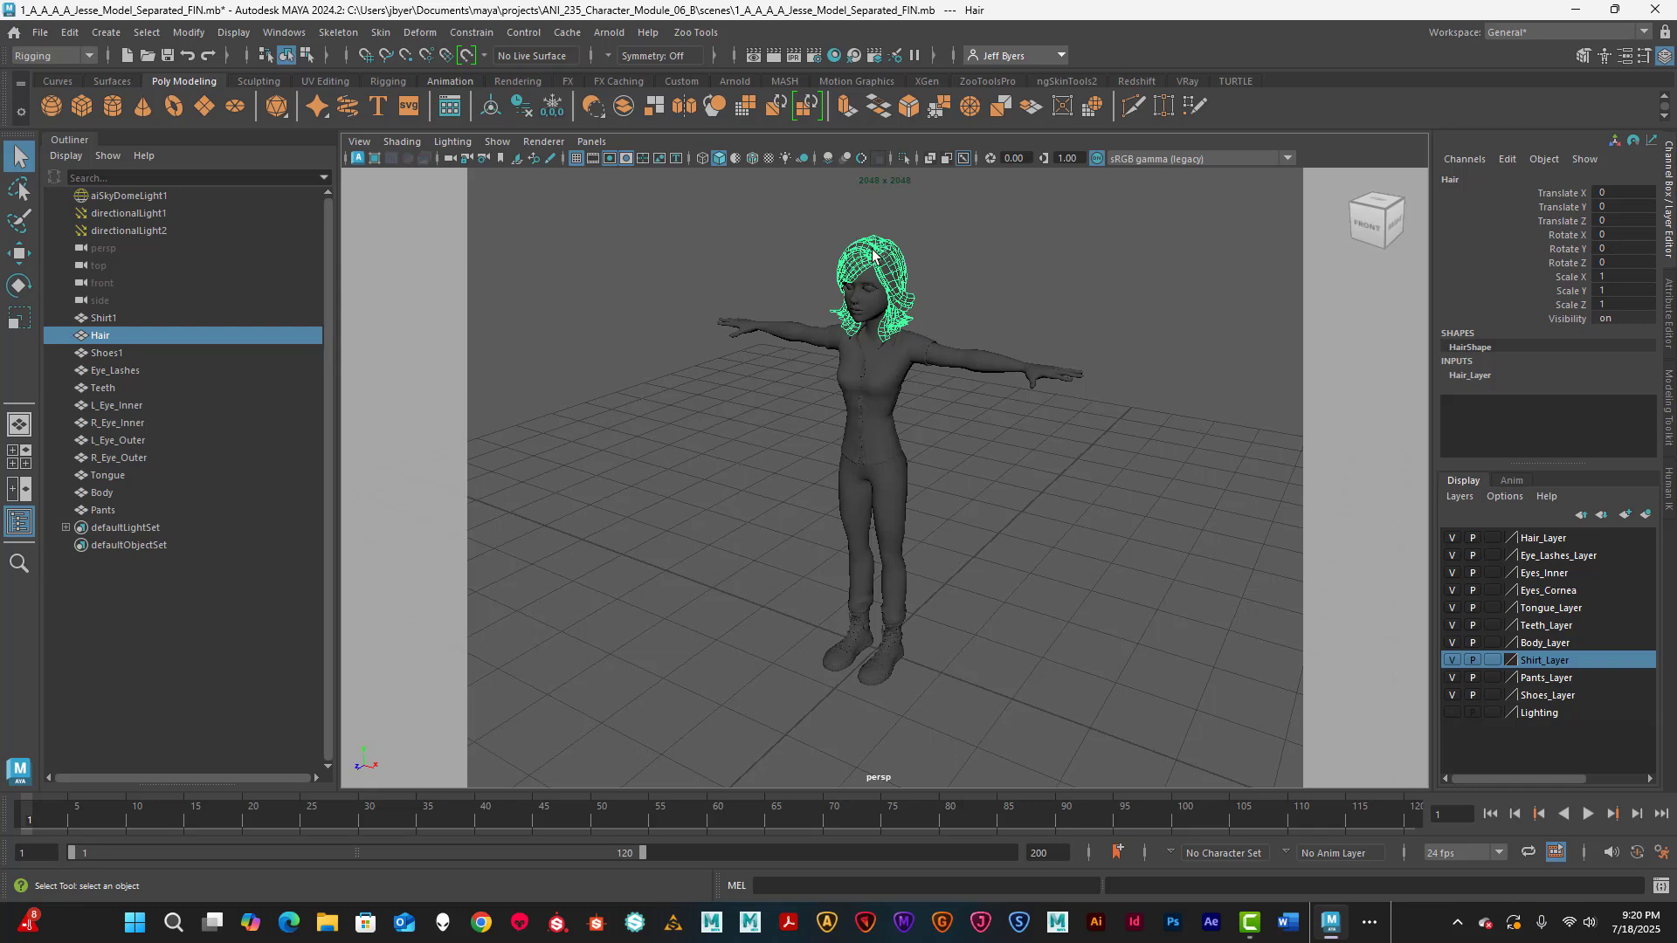
click(894, 342)
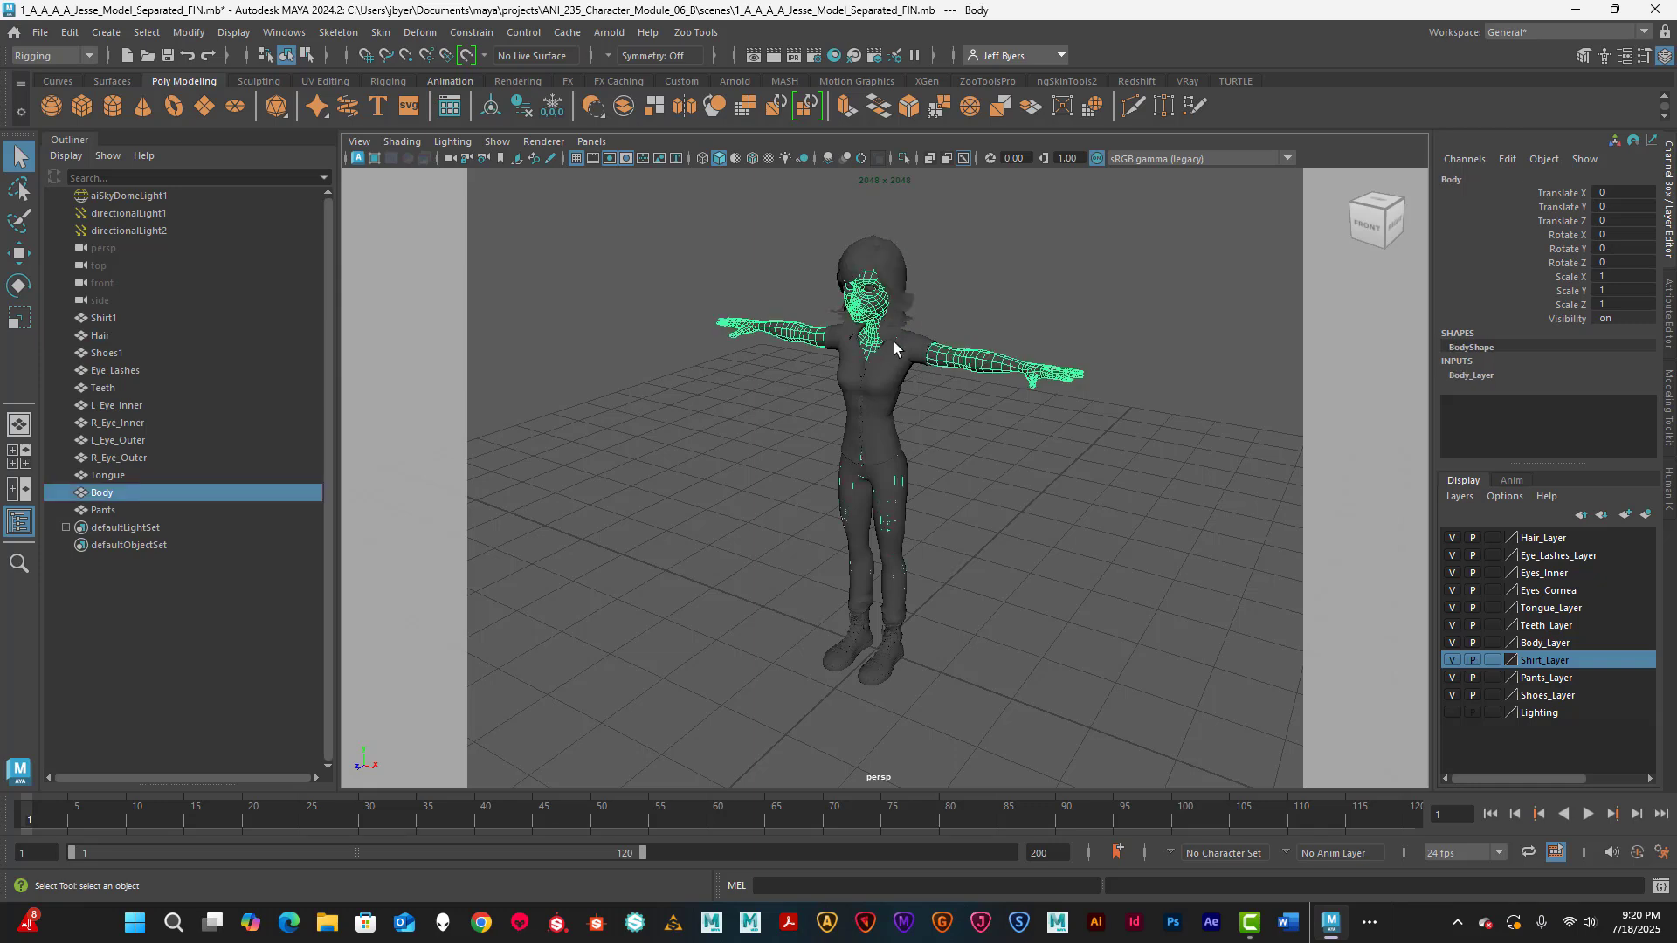
click(897, 254)
click(871, 301)
click(871, 290)
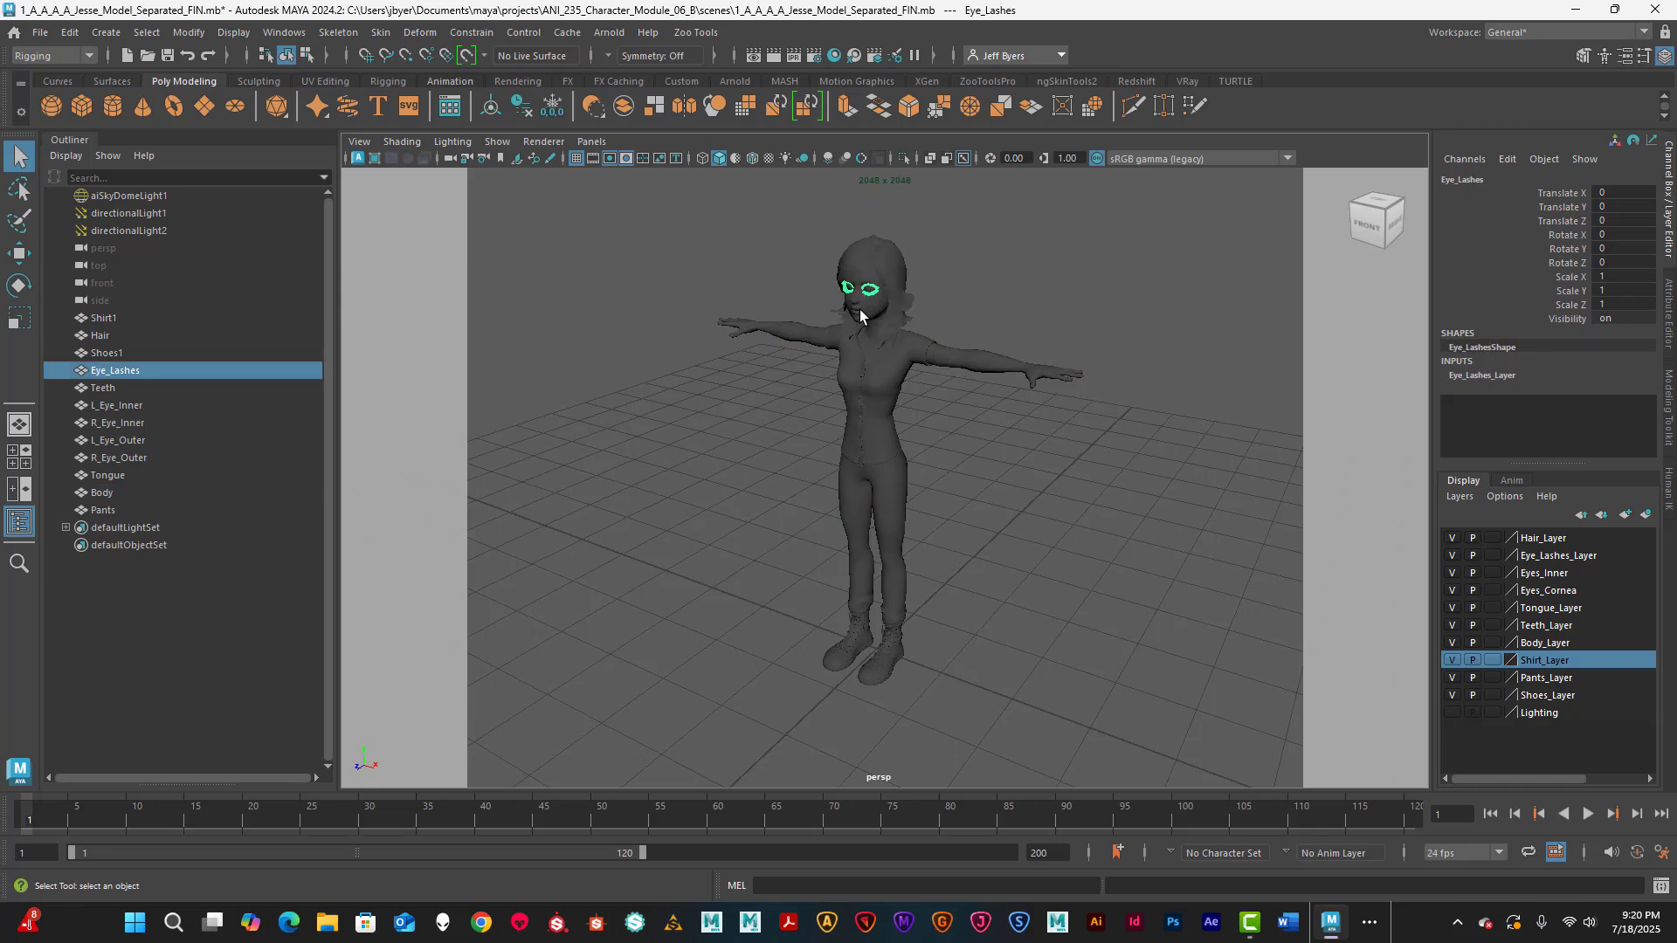
click(945, 354)
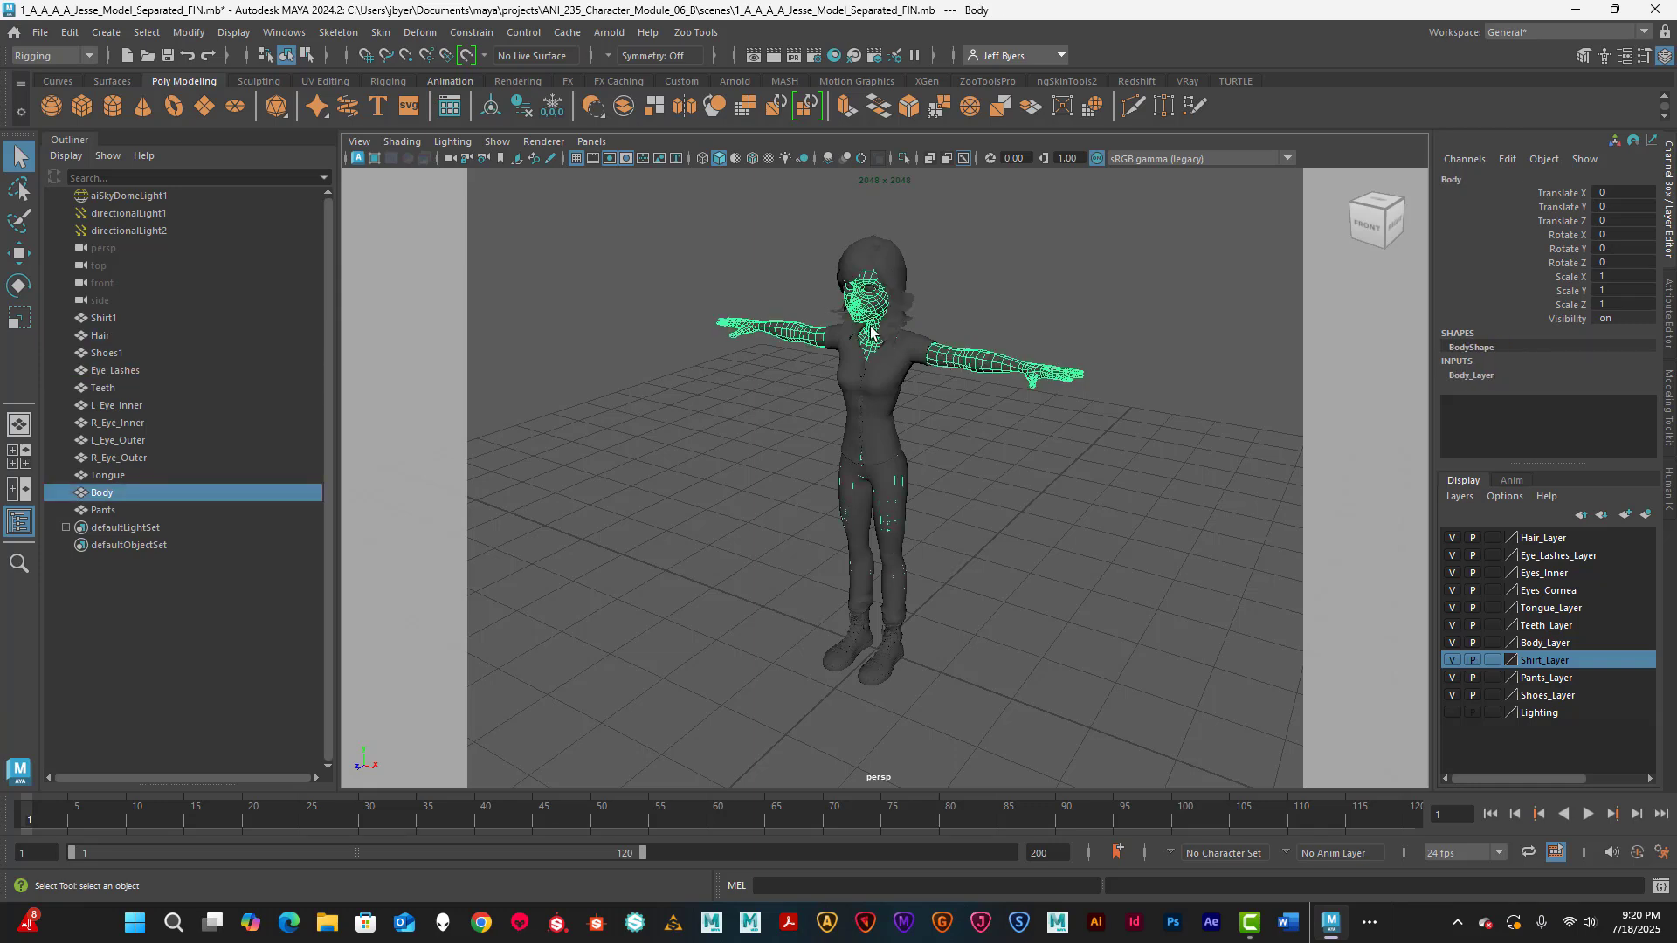
click(883, 442)
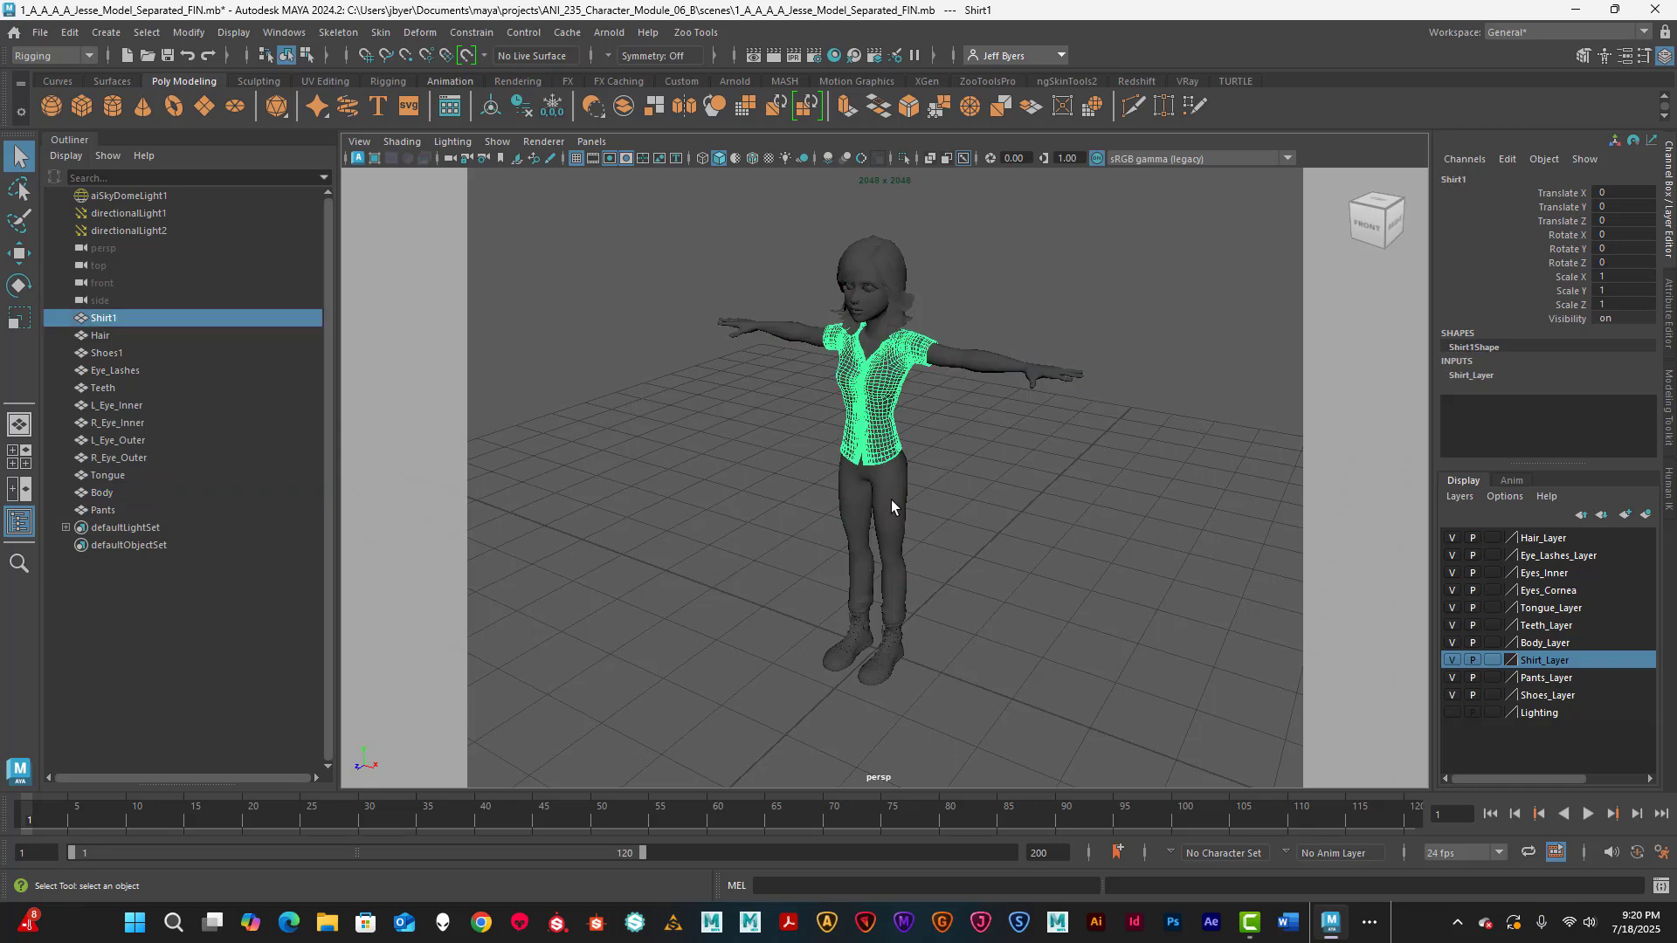
click(891, 516)
click(874, 438)
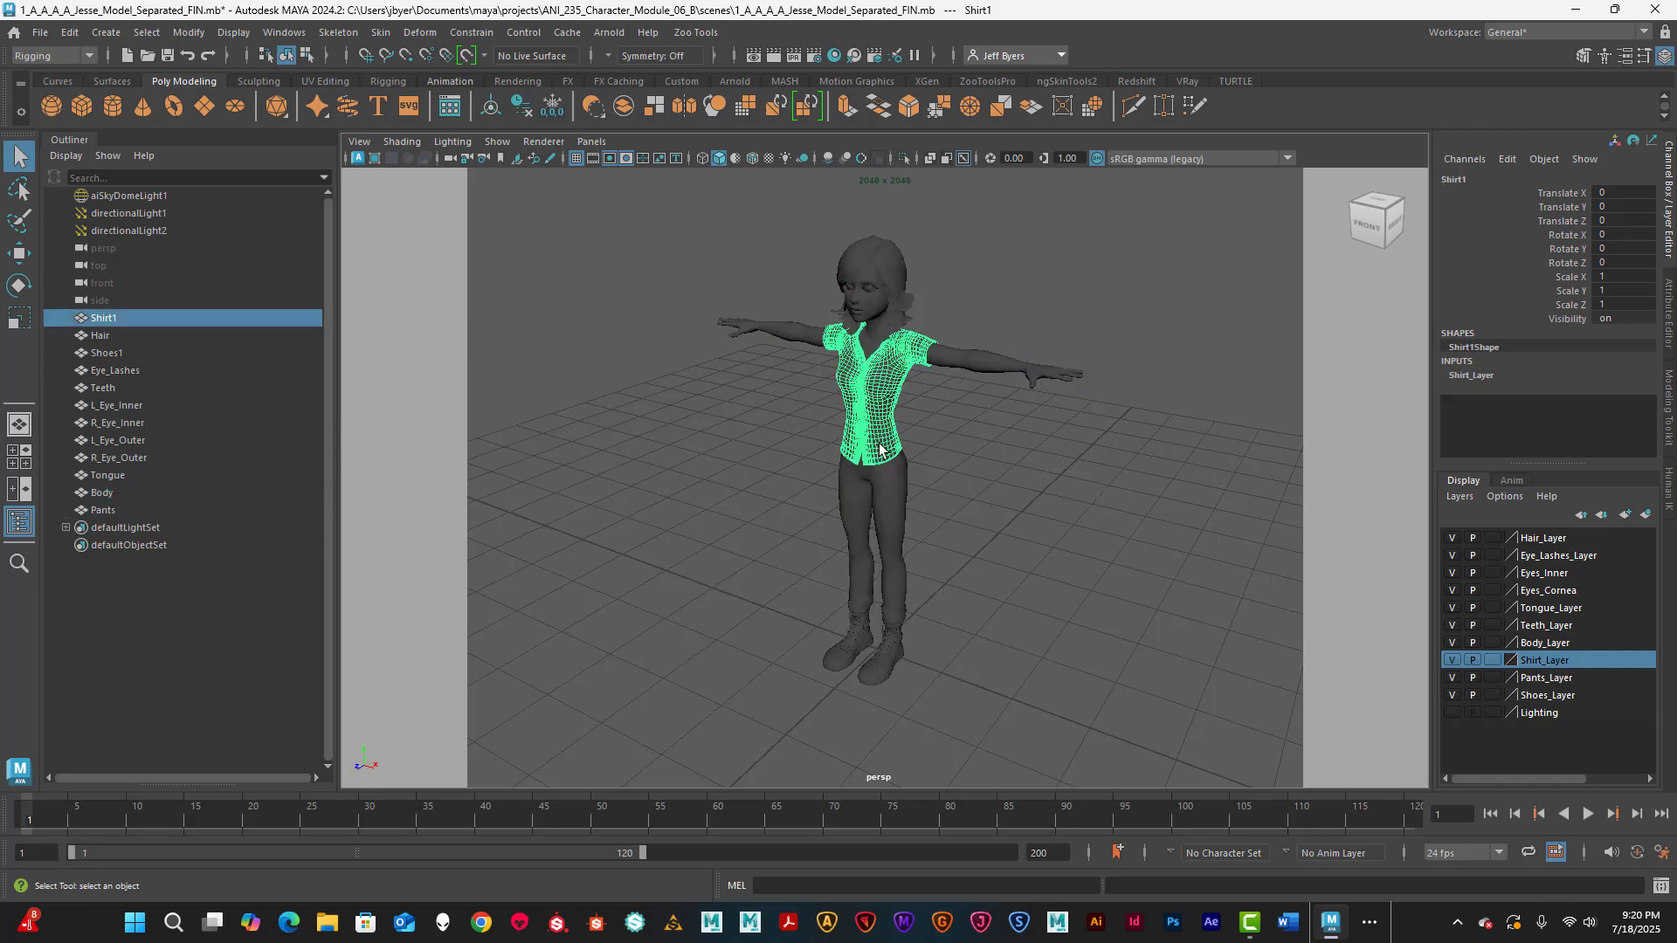
click(888, 564)
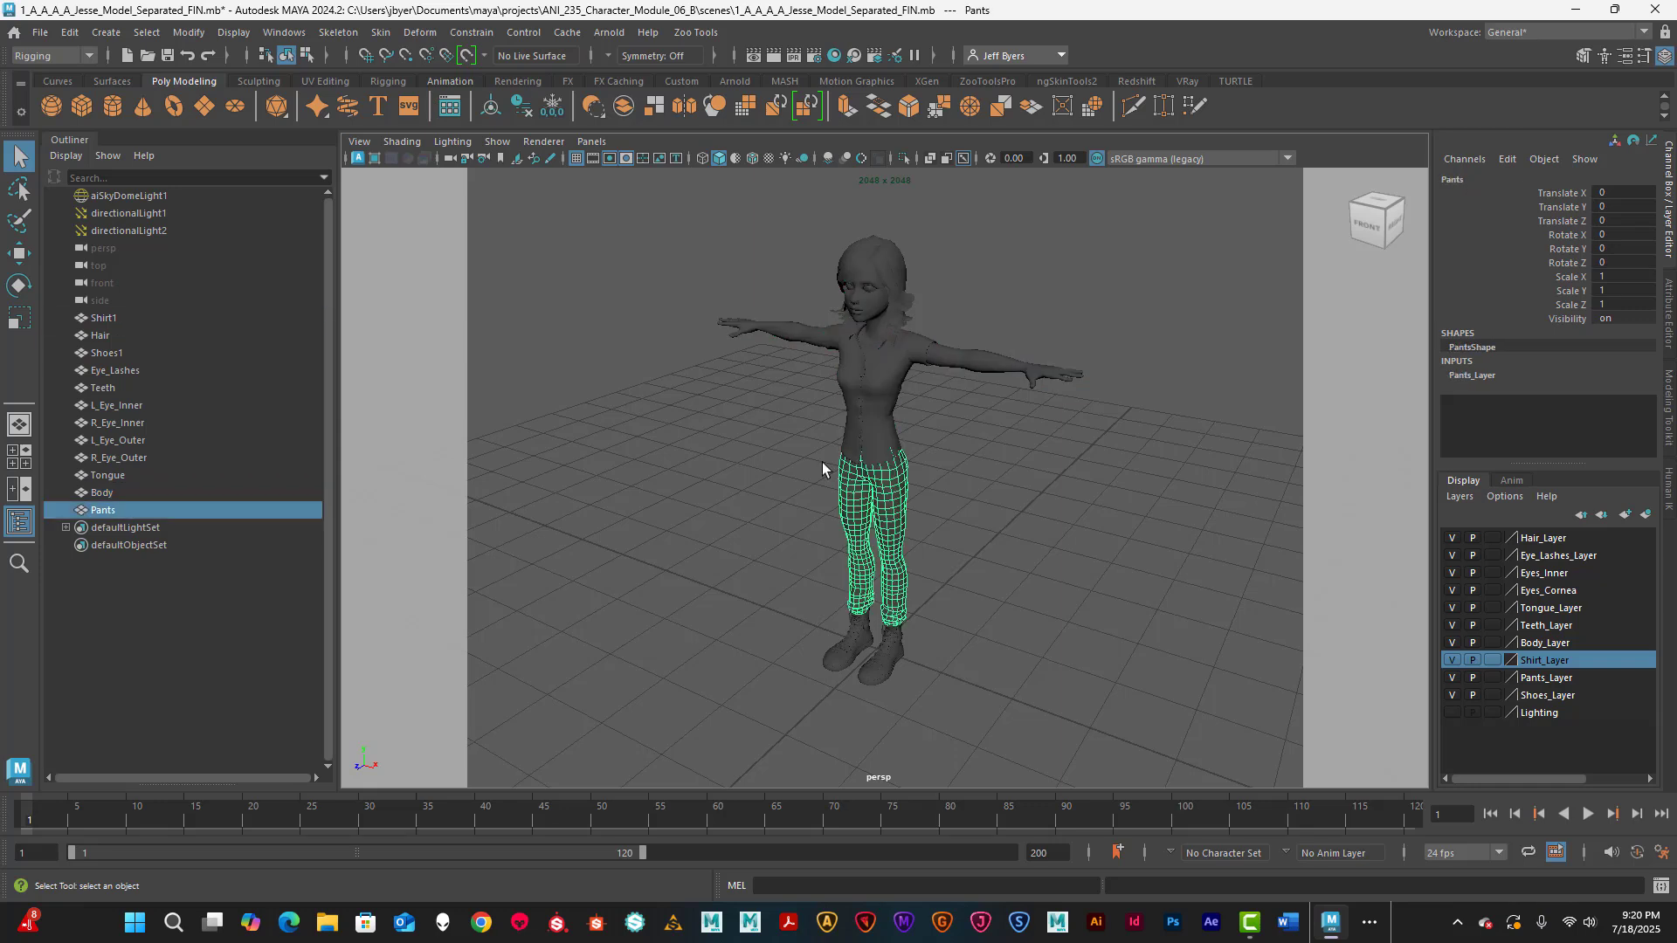
click(887, 648)
click(864, 532)
click(774, 330)
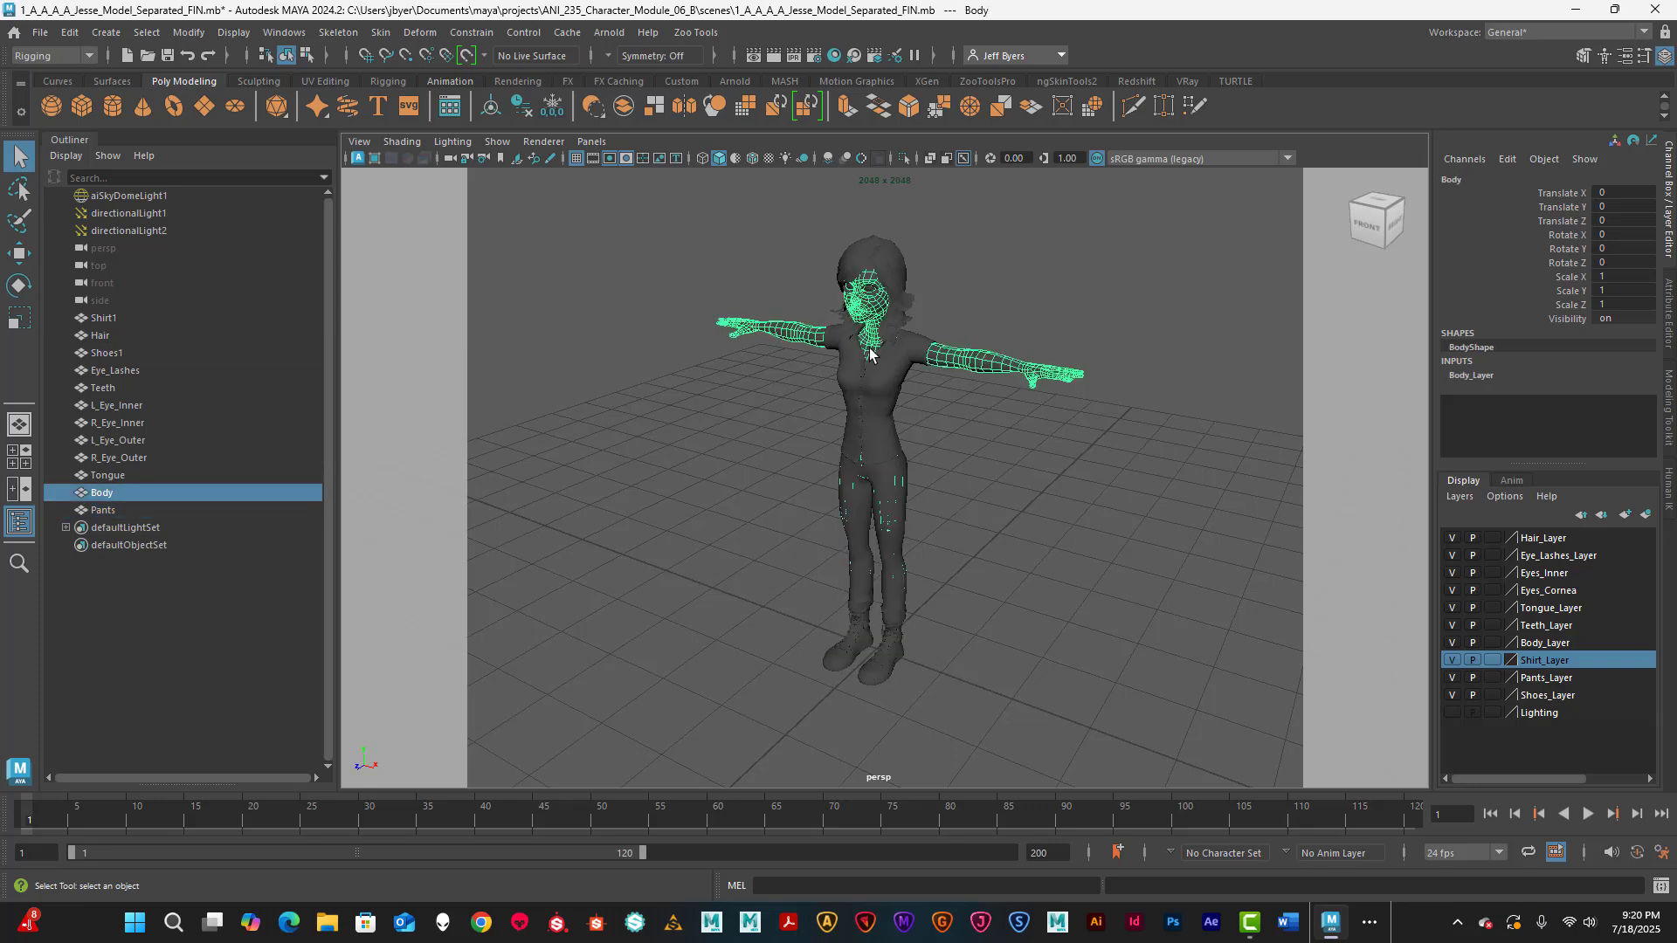
click(850, 348)
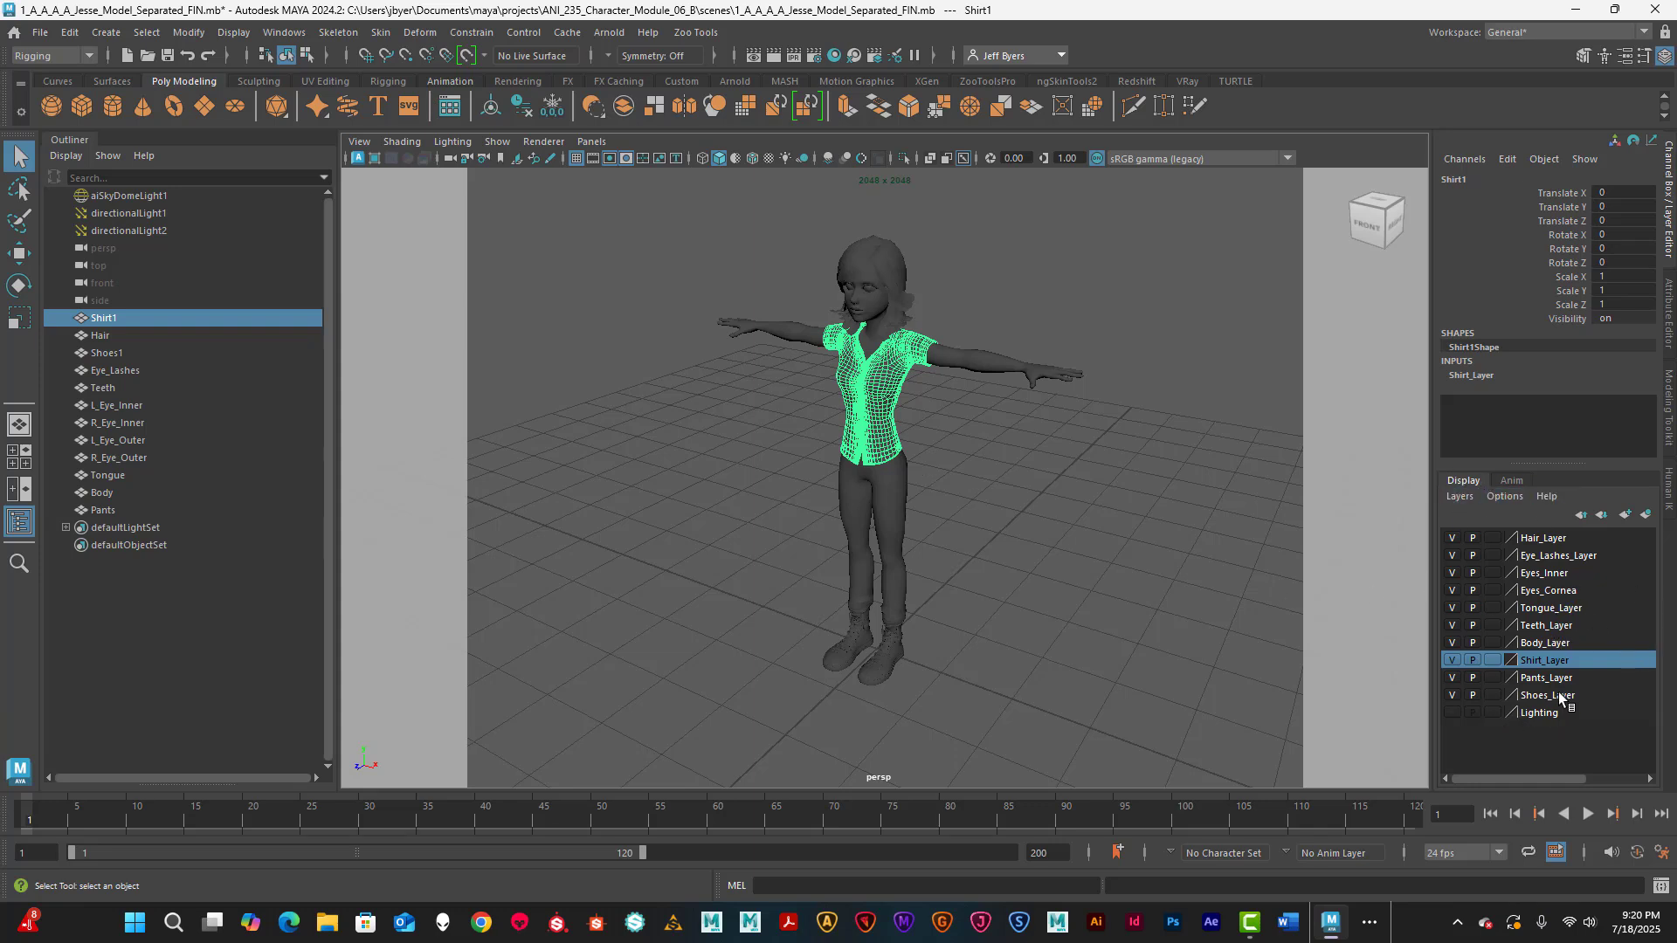
- Toggle the visibility of Shoes_Layer off and back on, and clear the selection
click(1452, 696)
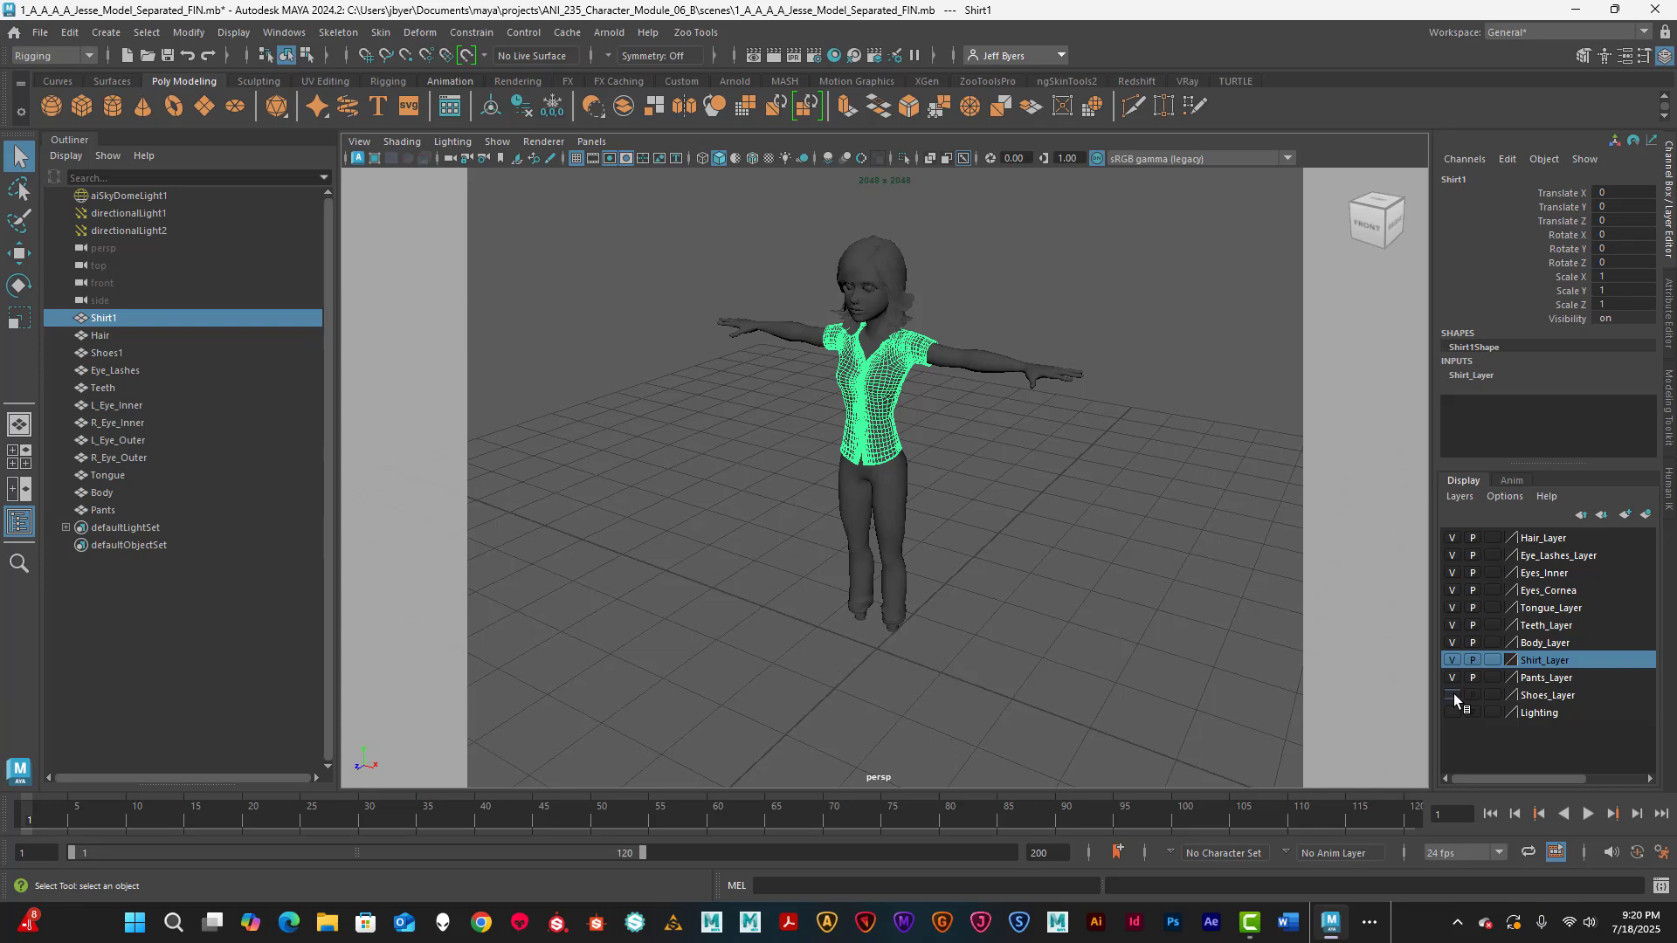
click(1452, 696)
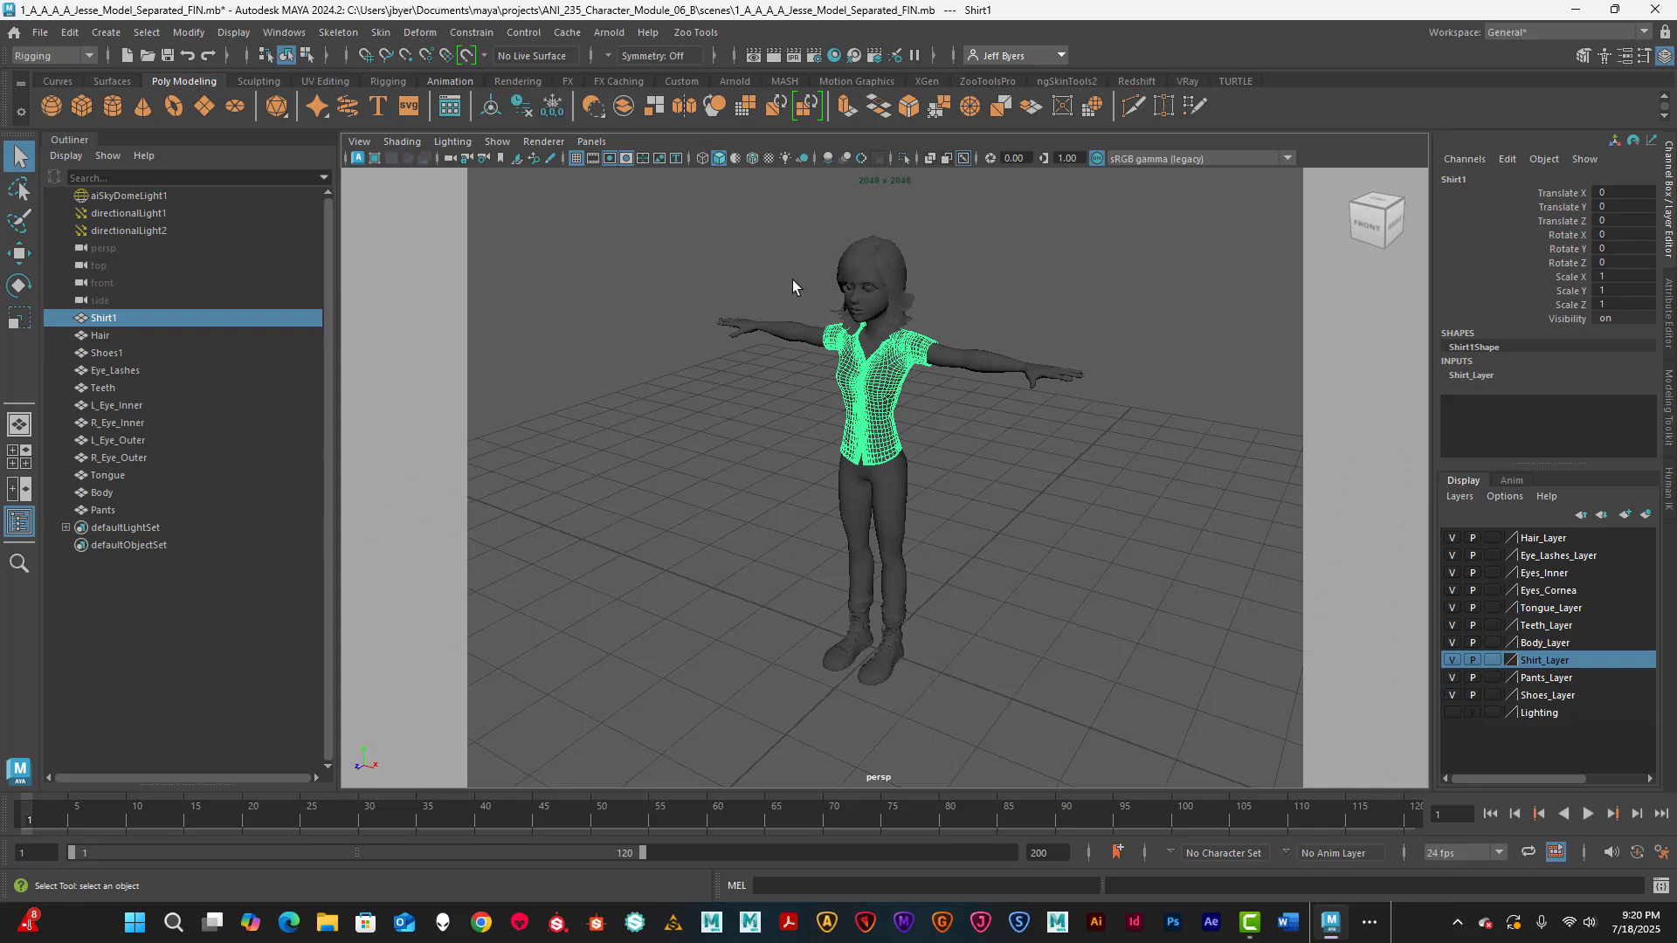
click(793, 315)
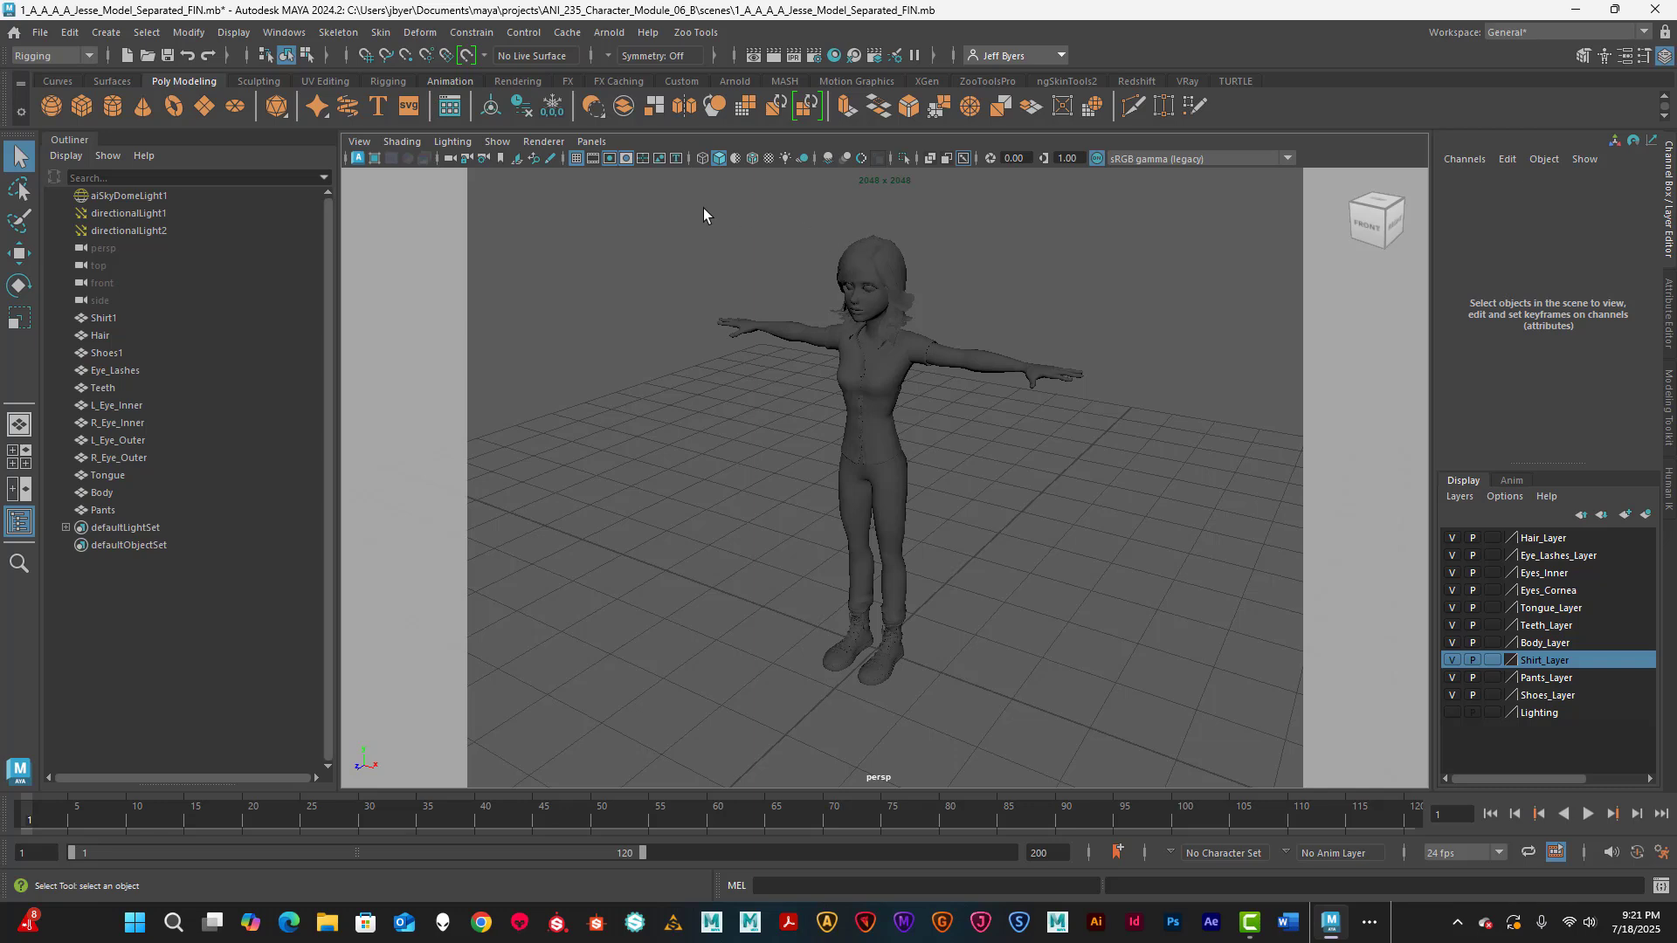
- Check again that the body, clothing, shoes and hair select as separate meshes, ending with nothing selected
drag(709, 210, 889, 254)
click(877, 381)
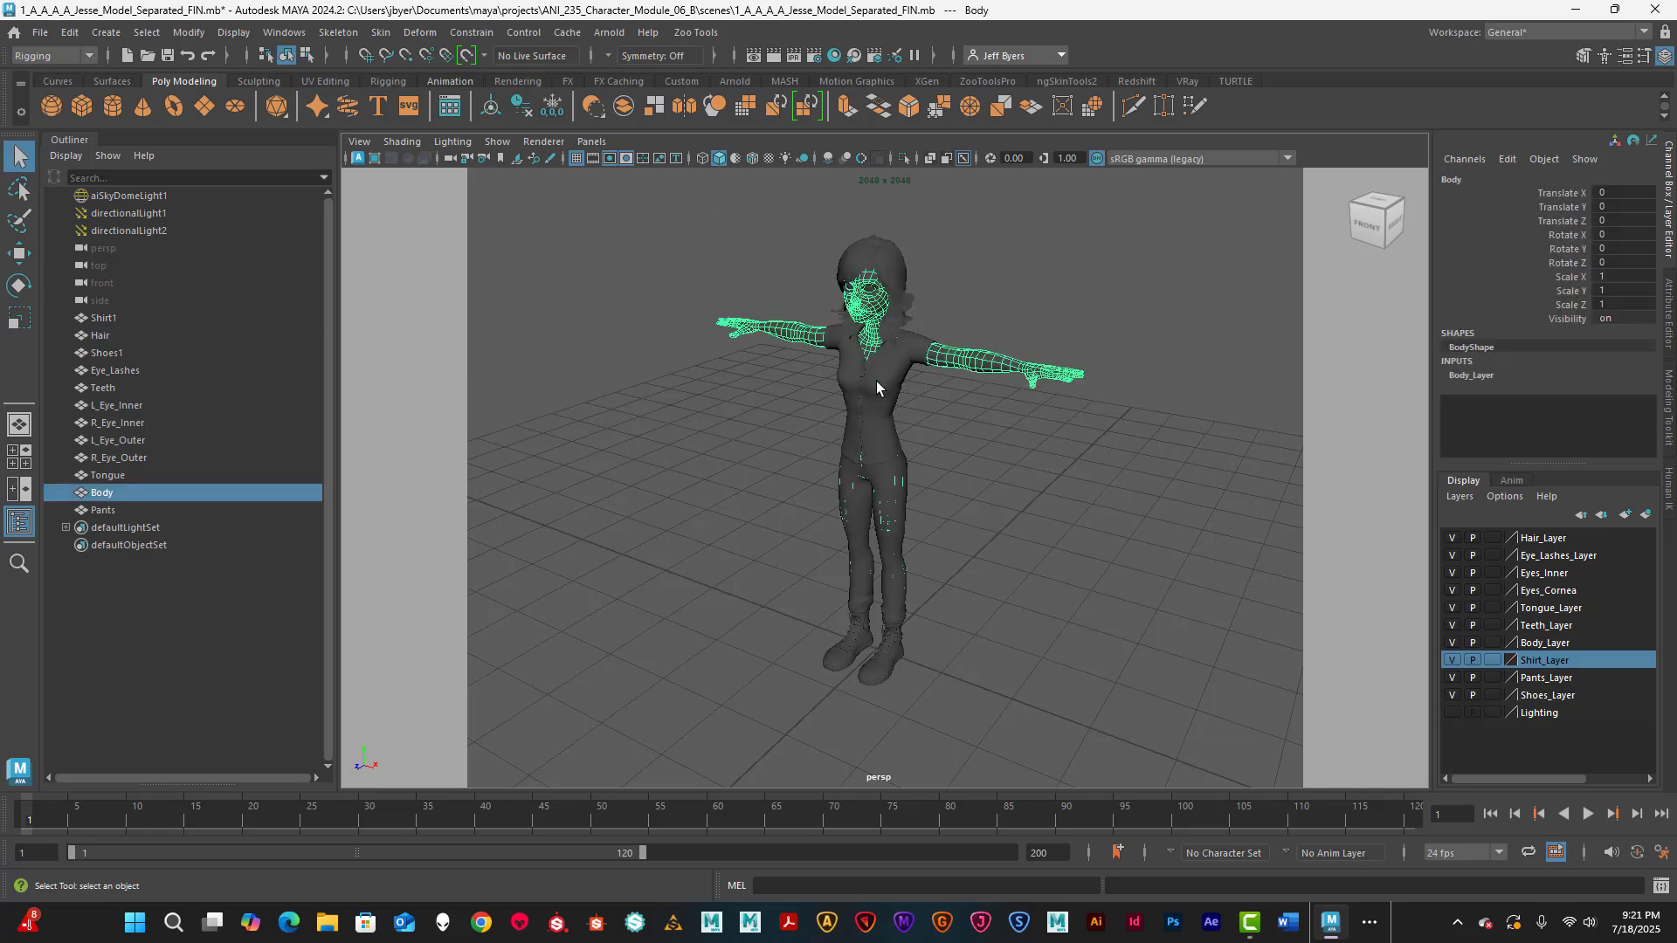
click(877, 381)
click(899, 508)
click(898, 640)
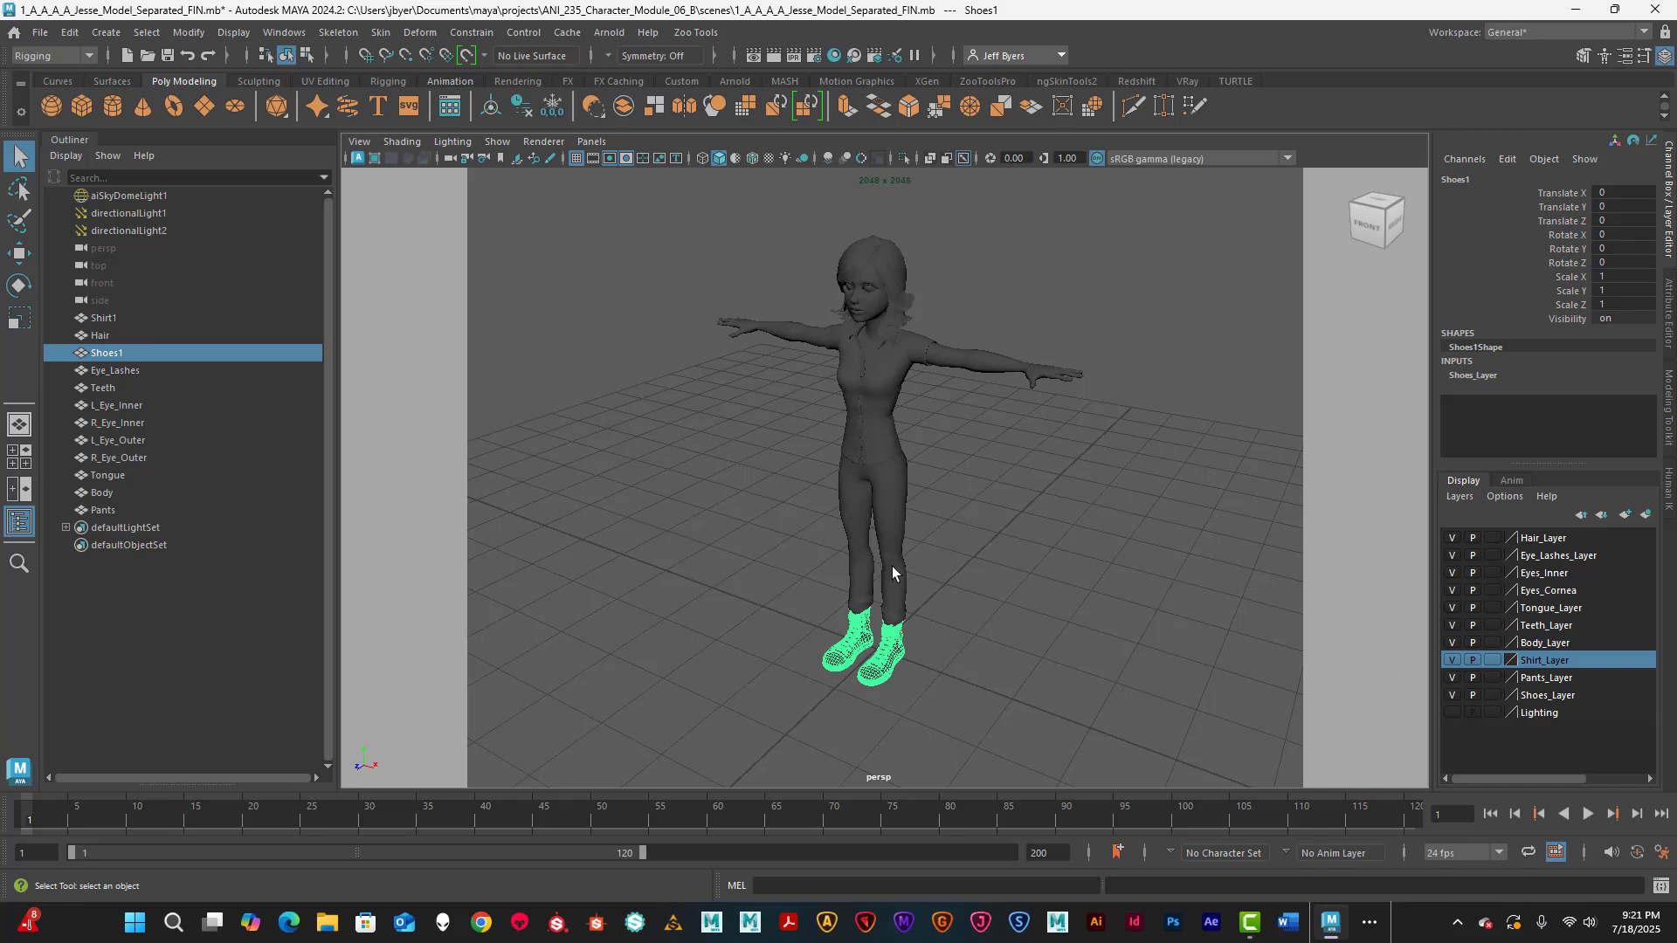
click(891, 273)
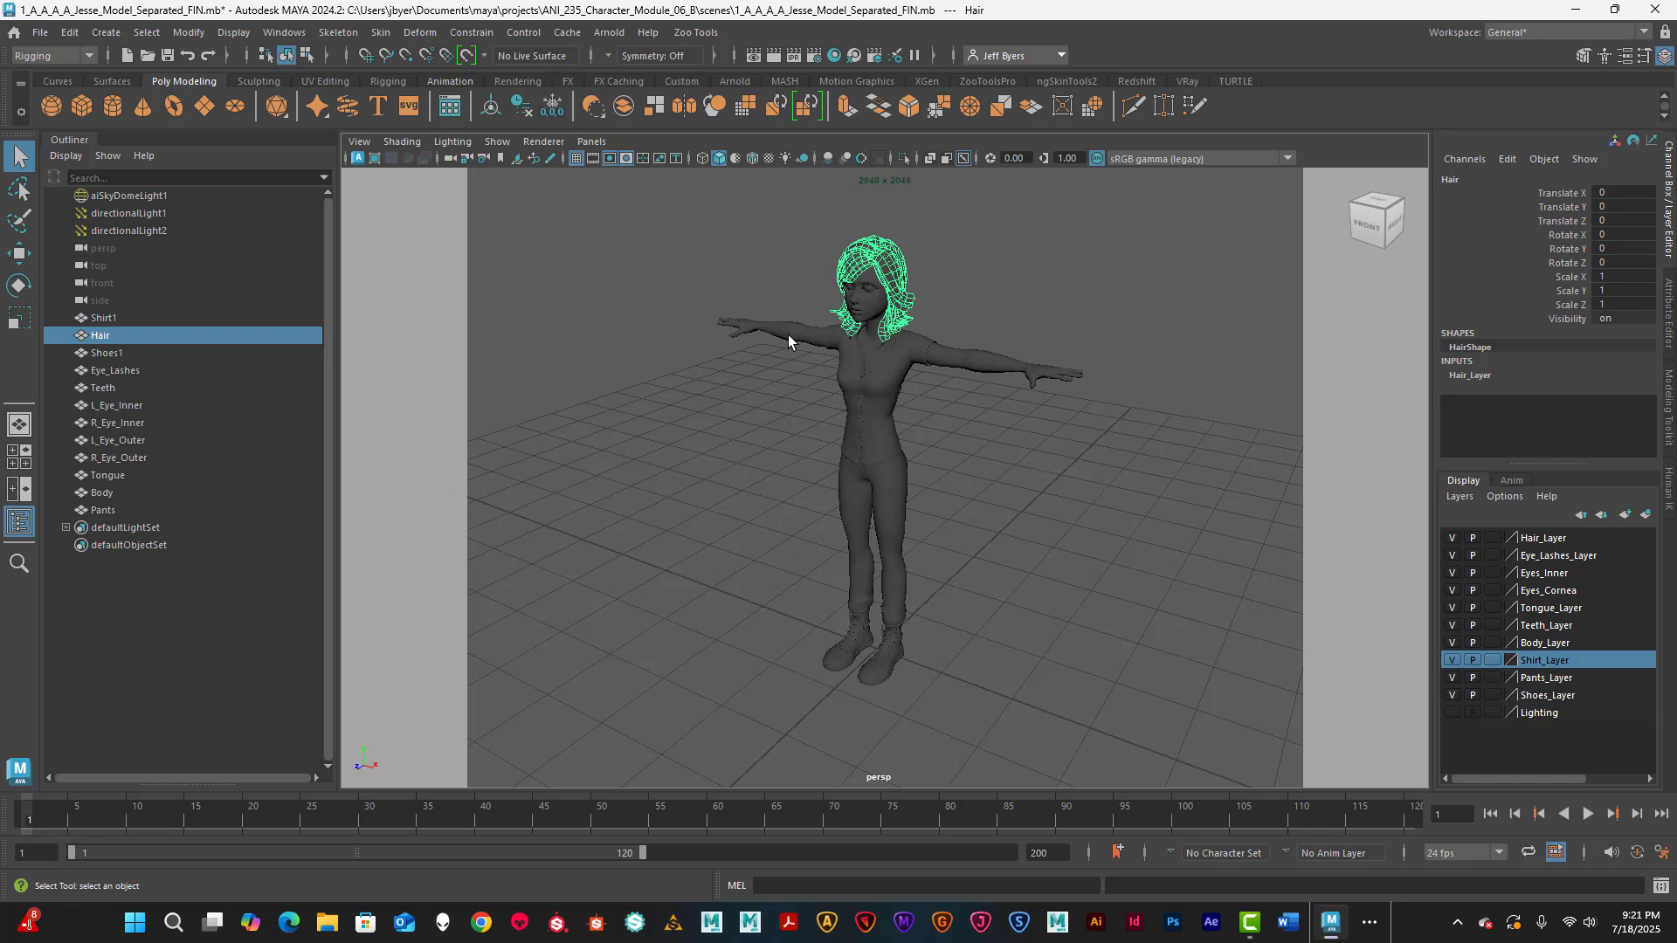
click(882, 297)
click(1045, 309)
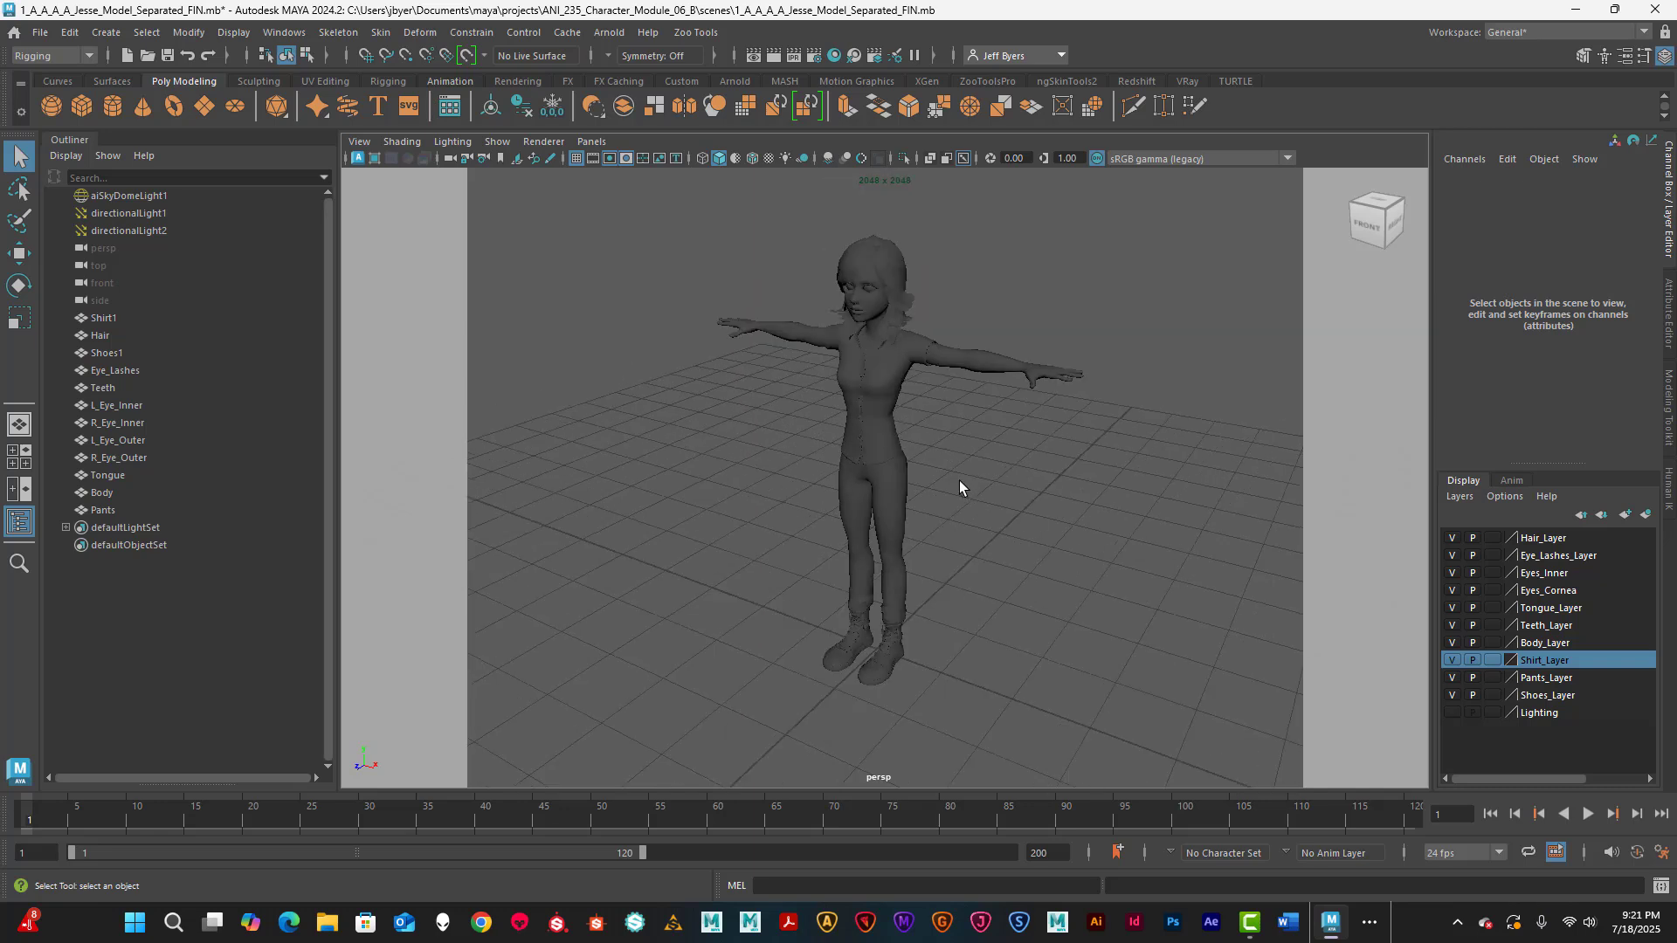
- Select all of the character's meshes together, from the hair down to the shoes
drag(656, 230, 1119, 729)
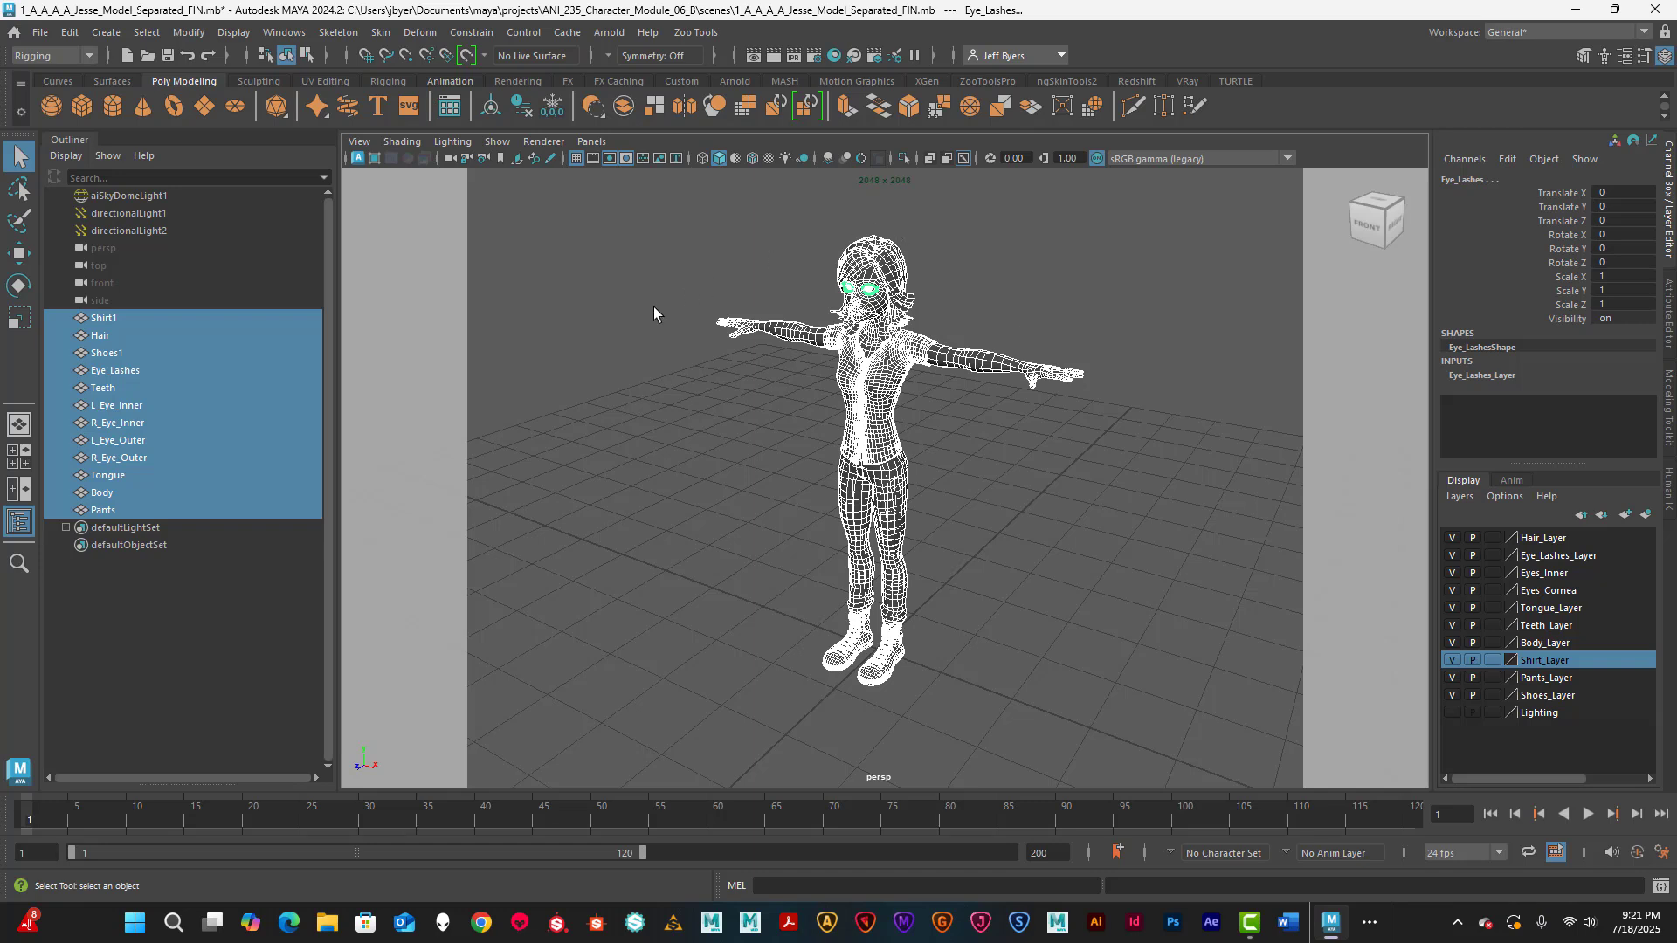
key(space)
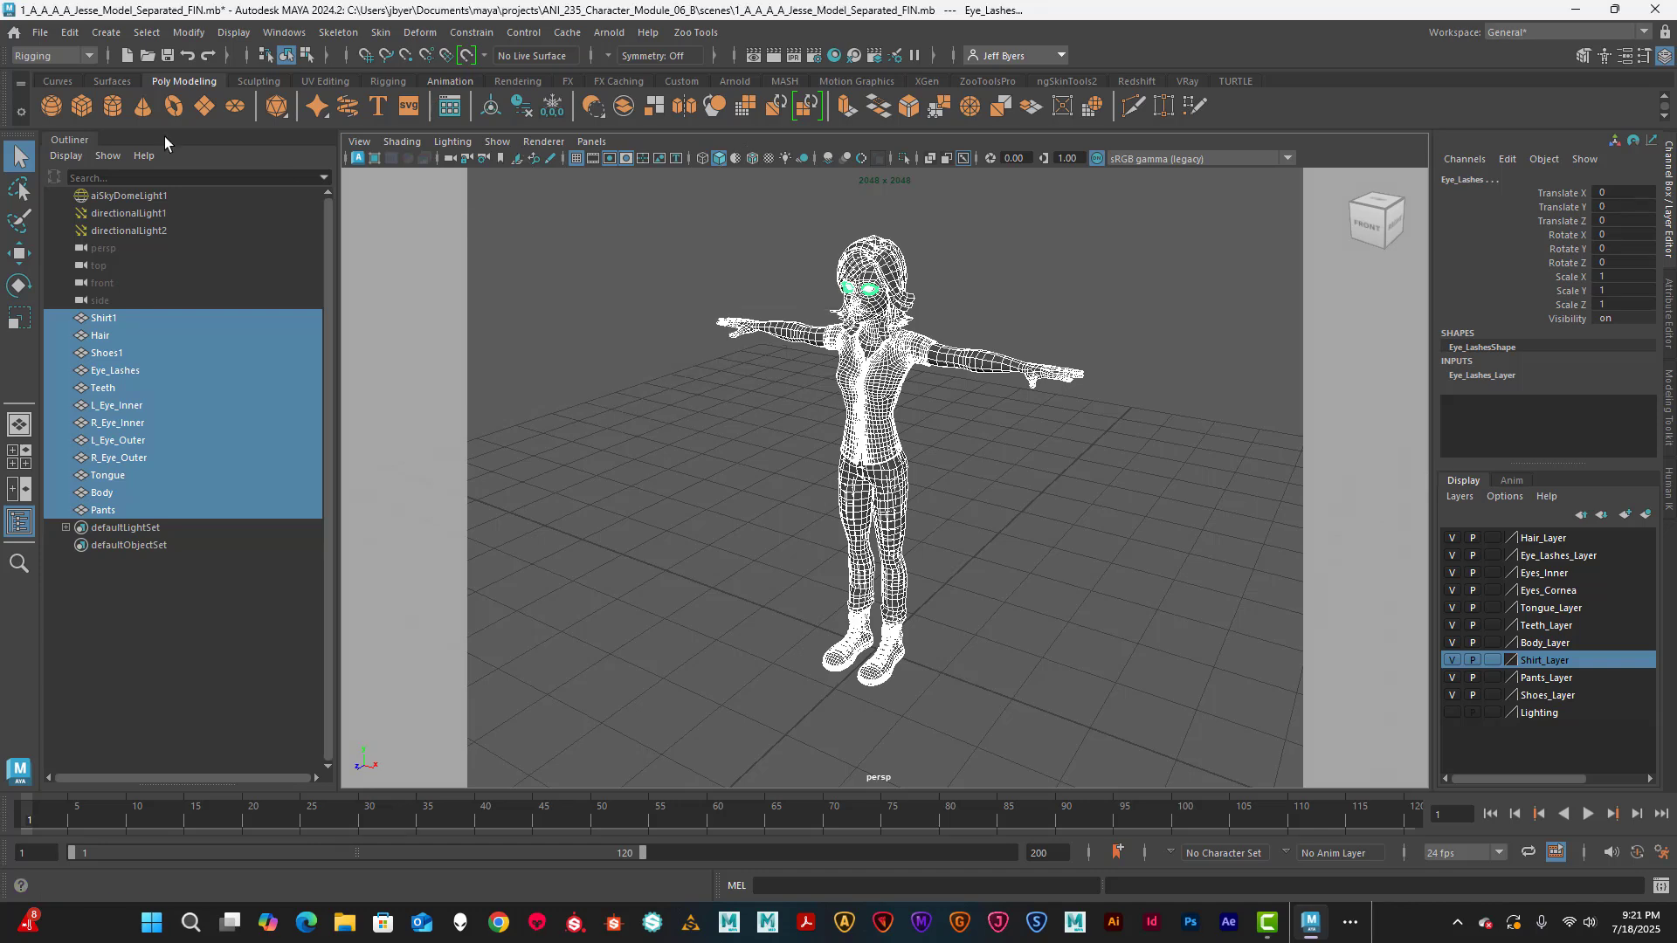
- Switch the menu set to Modeling and back to Rigging
click(88, 56)
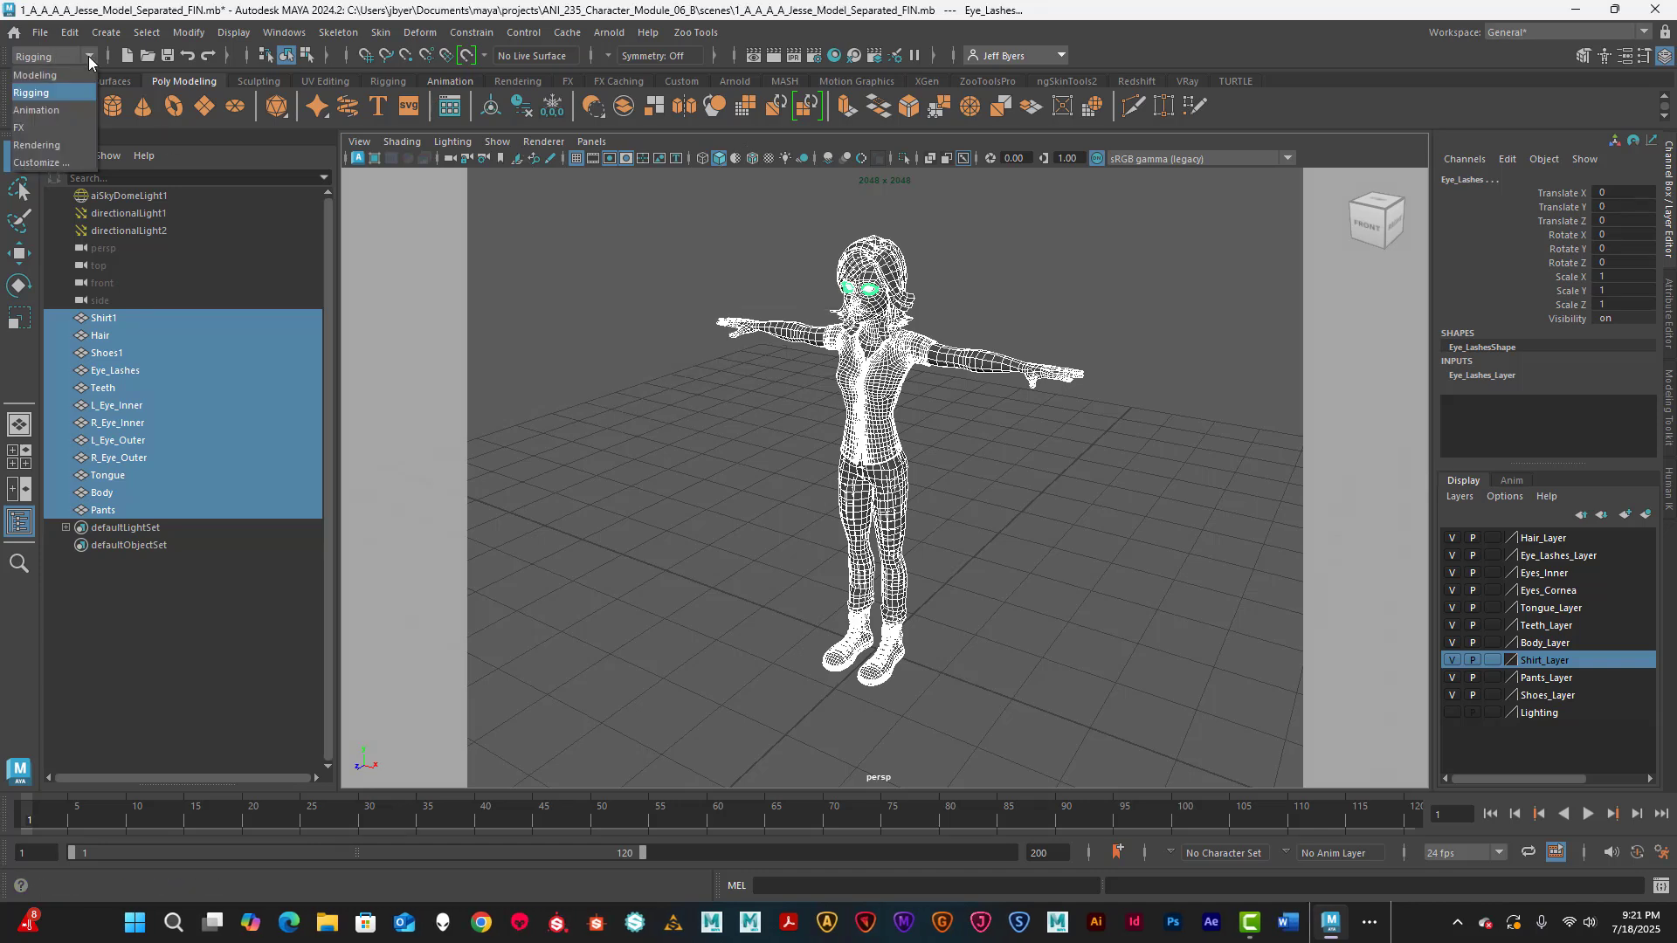
click(49, 75)
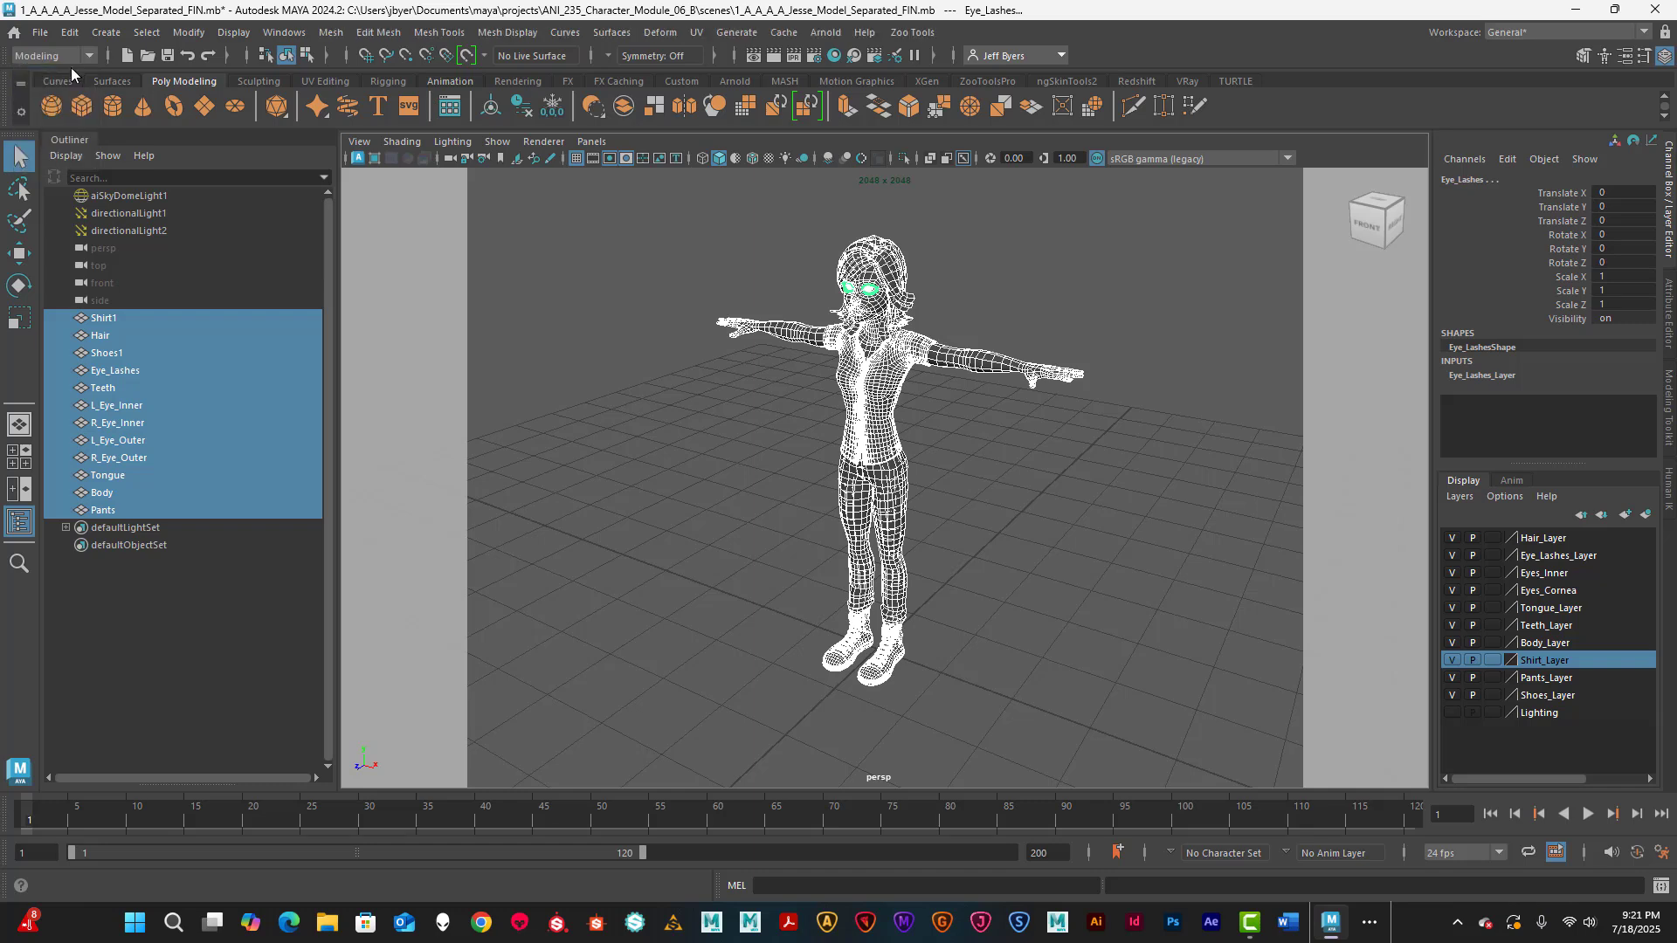
click(82, 55)
click(52, 92)
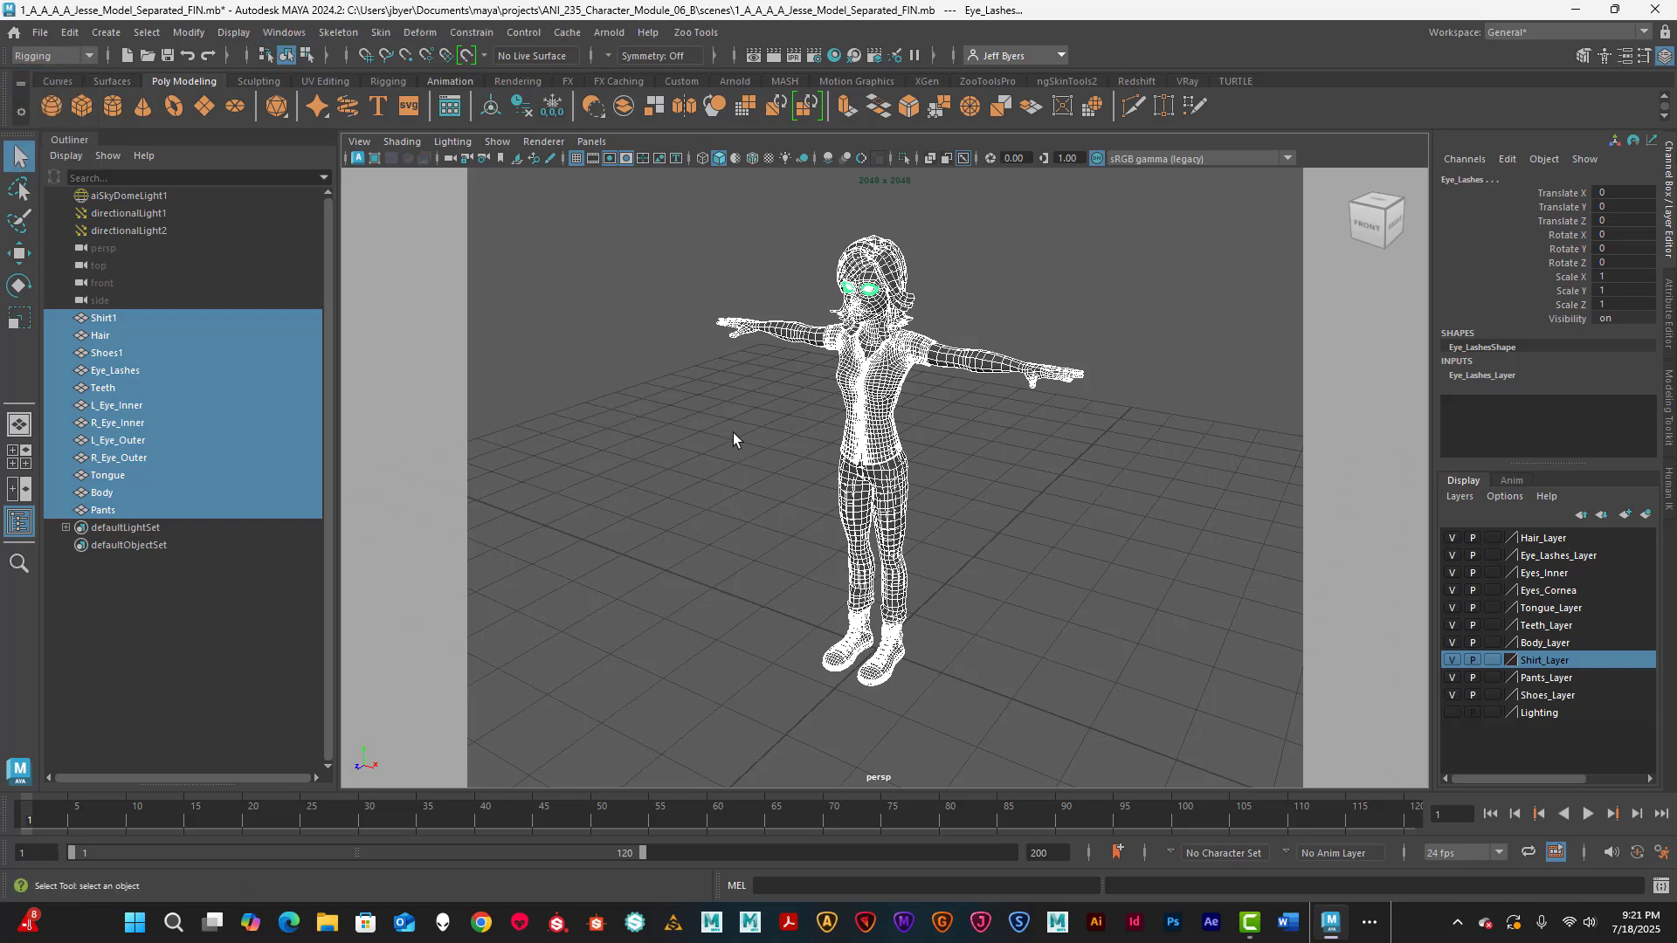
- Open the Quick Rig tool for the selected meshes and place its window beside the character
key(space)
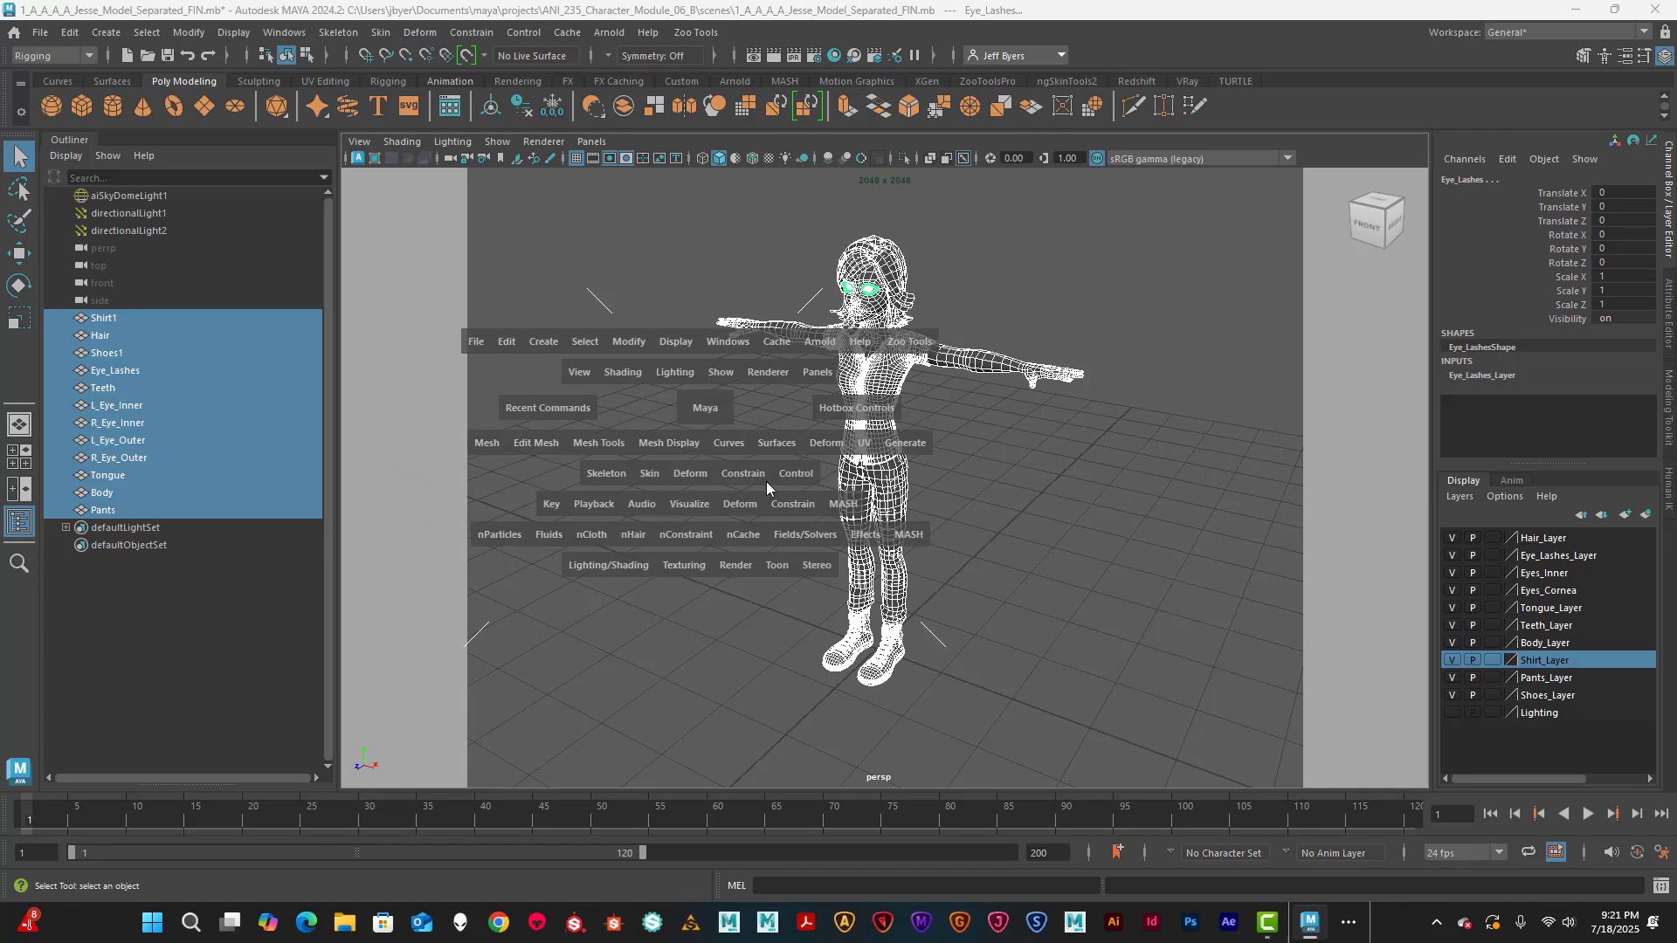
click(611, 475)
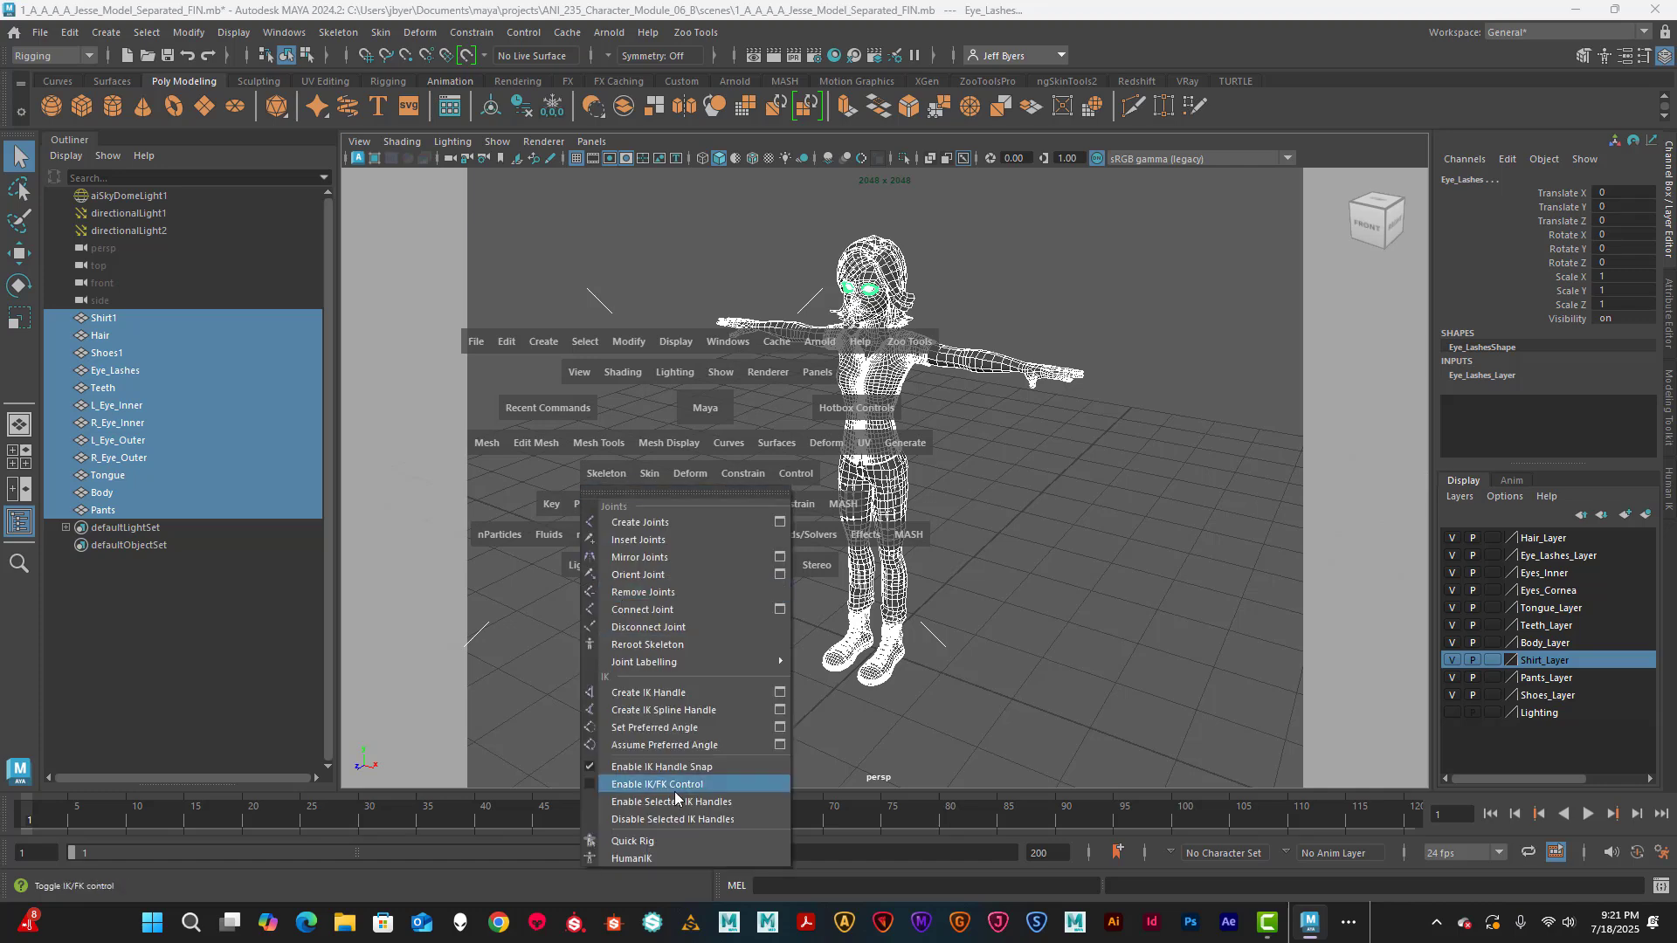
click(658, 840)
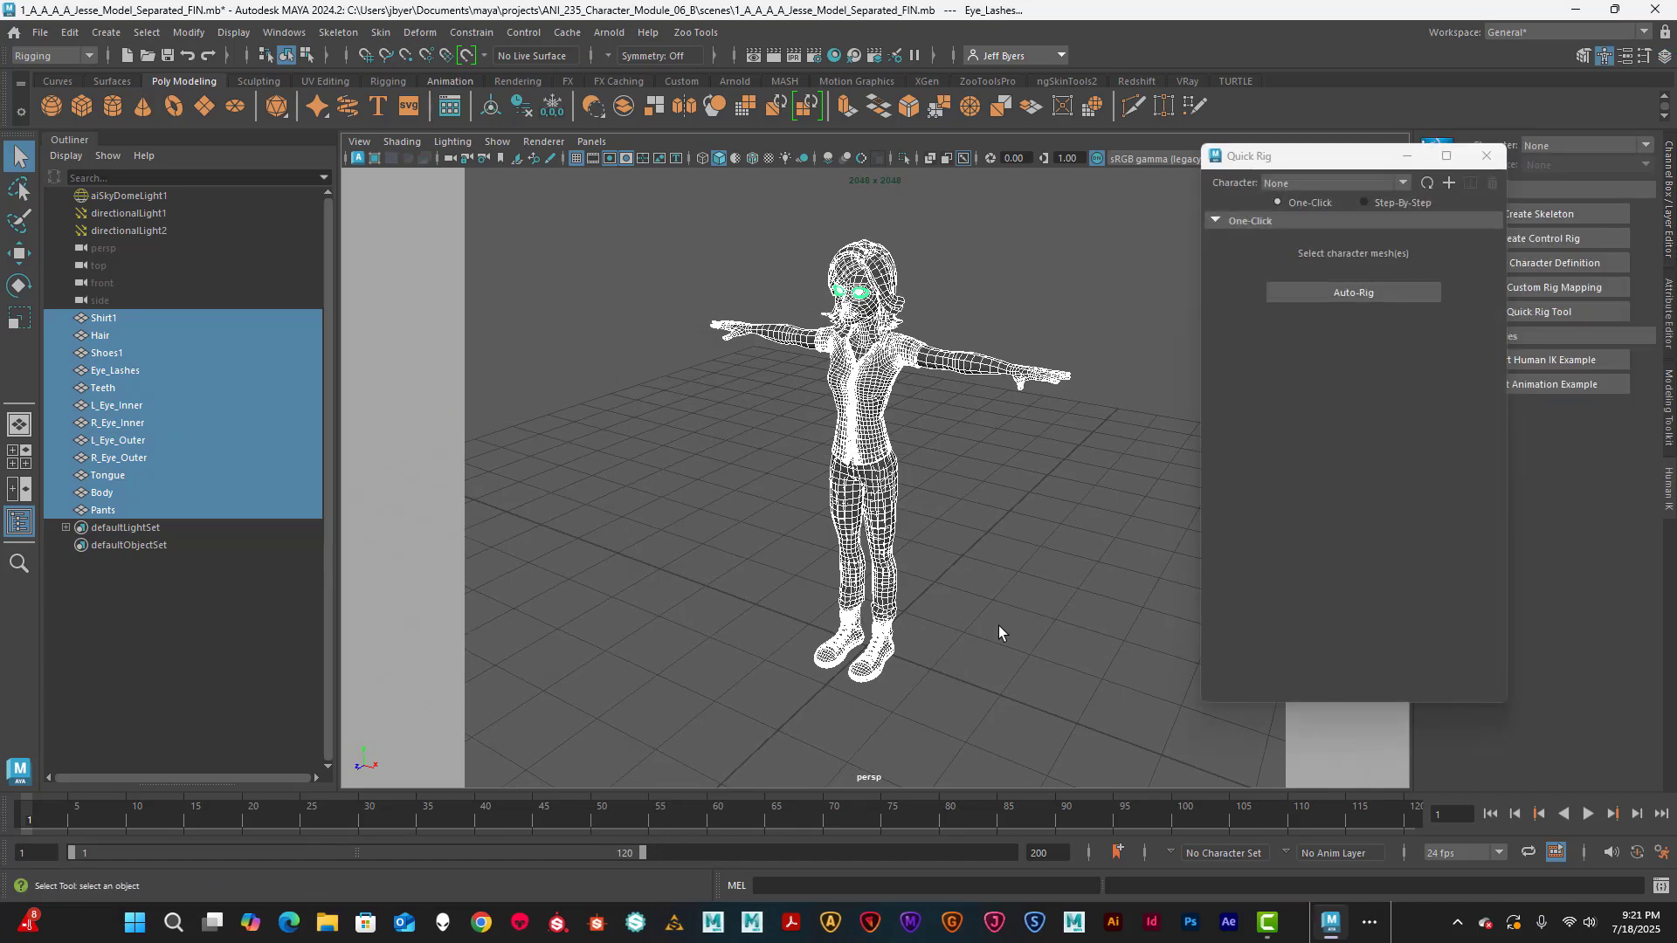
drag(1323, 157, 1266, 145)
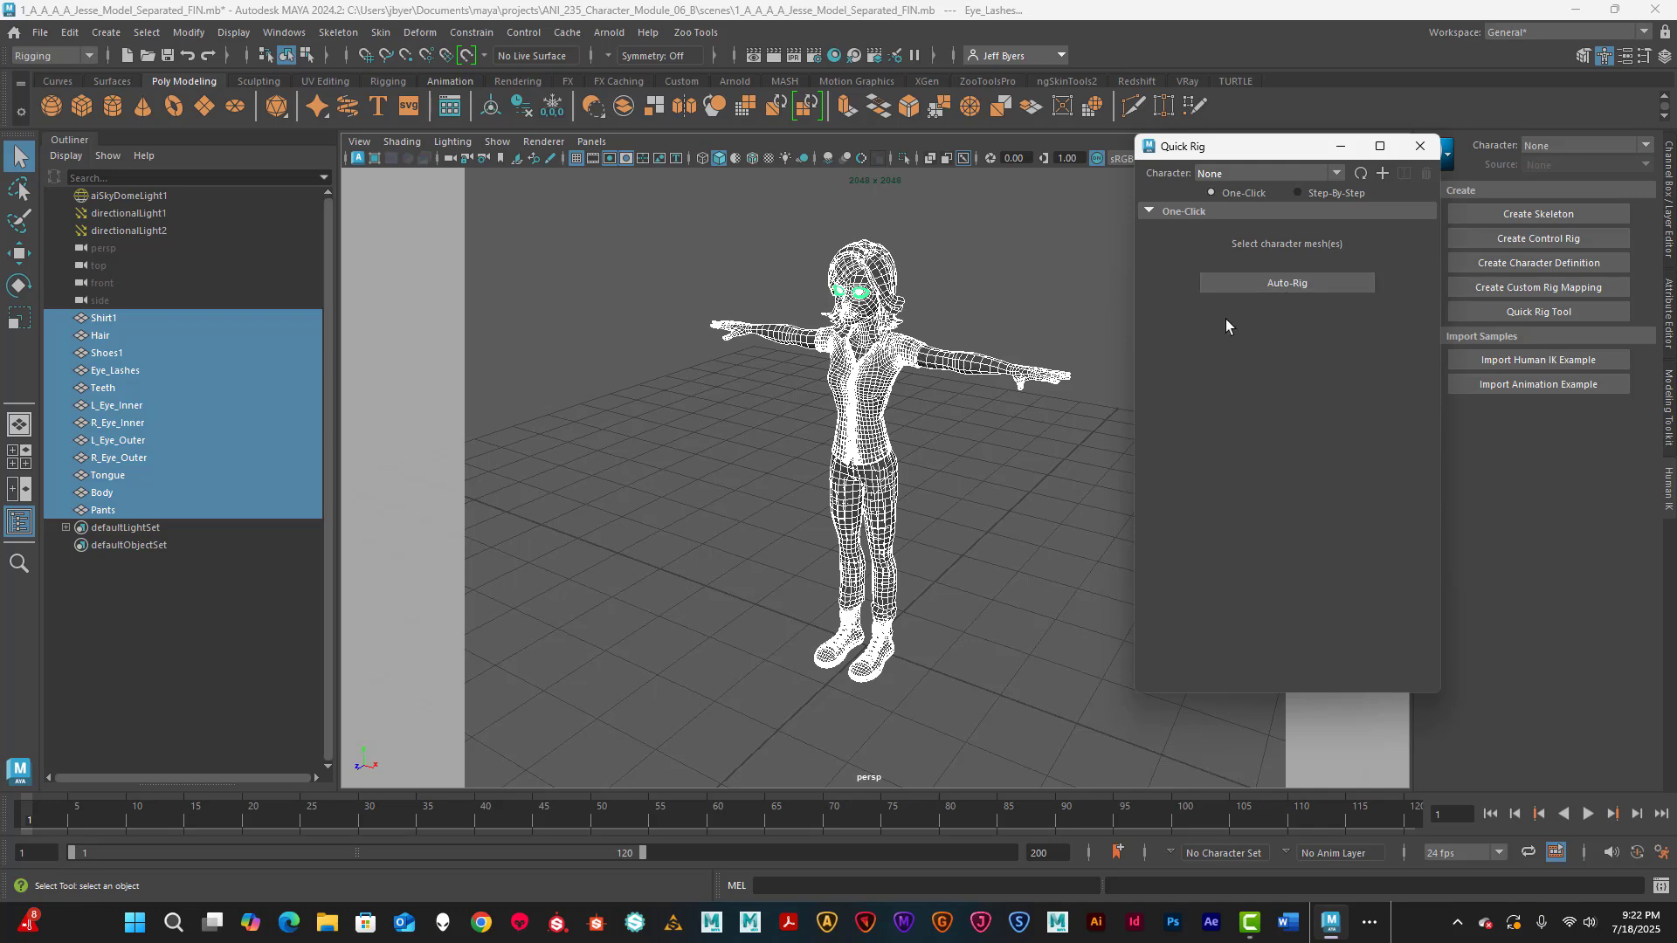
- Create a new Quick Rig character in Step-By-Step mode and add the selected meshes as its geometry
click(1299, 193)
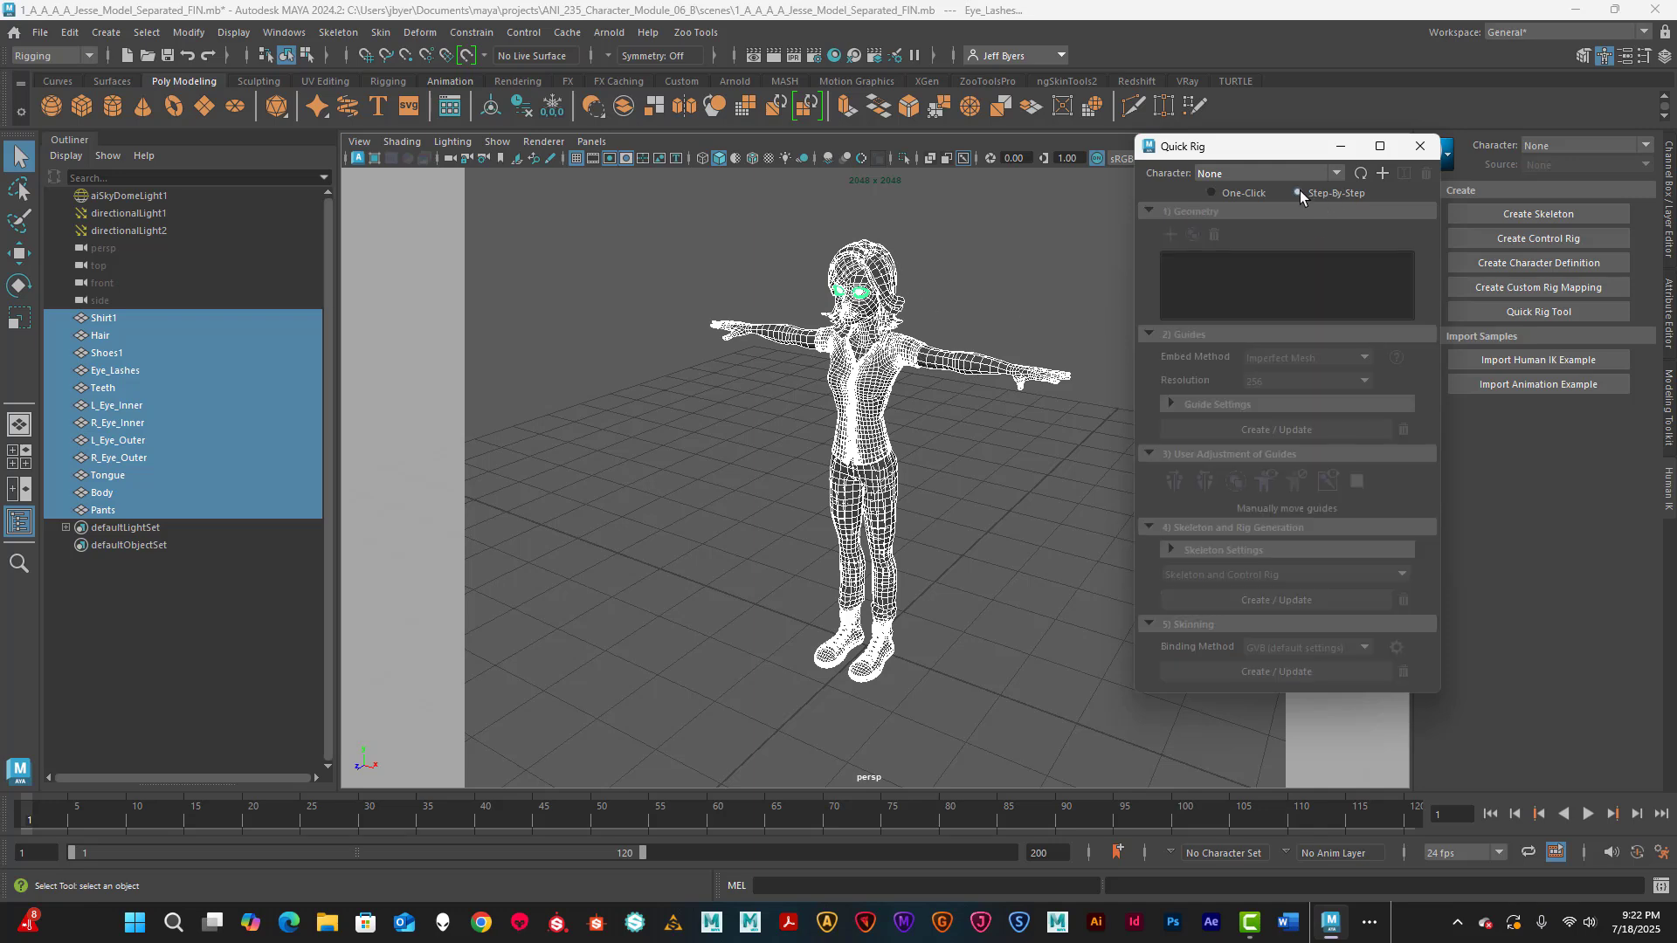
click(1383, 174)
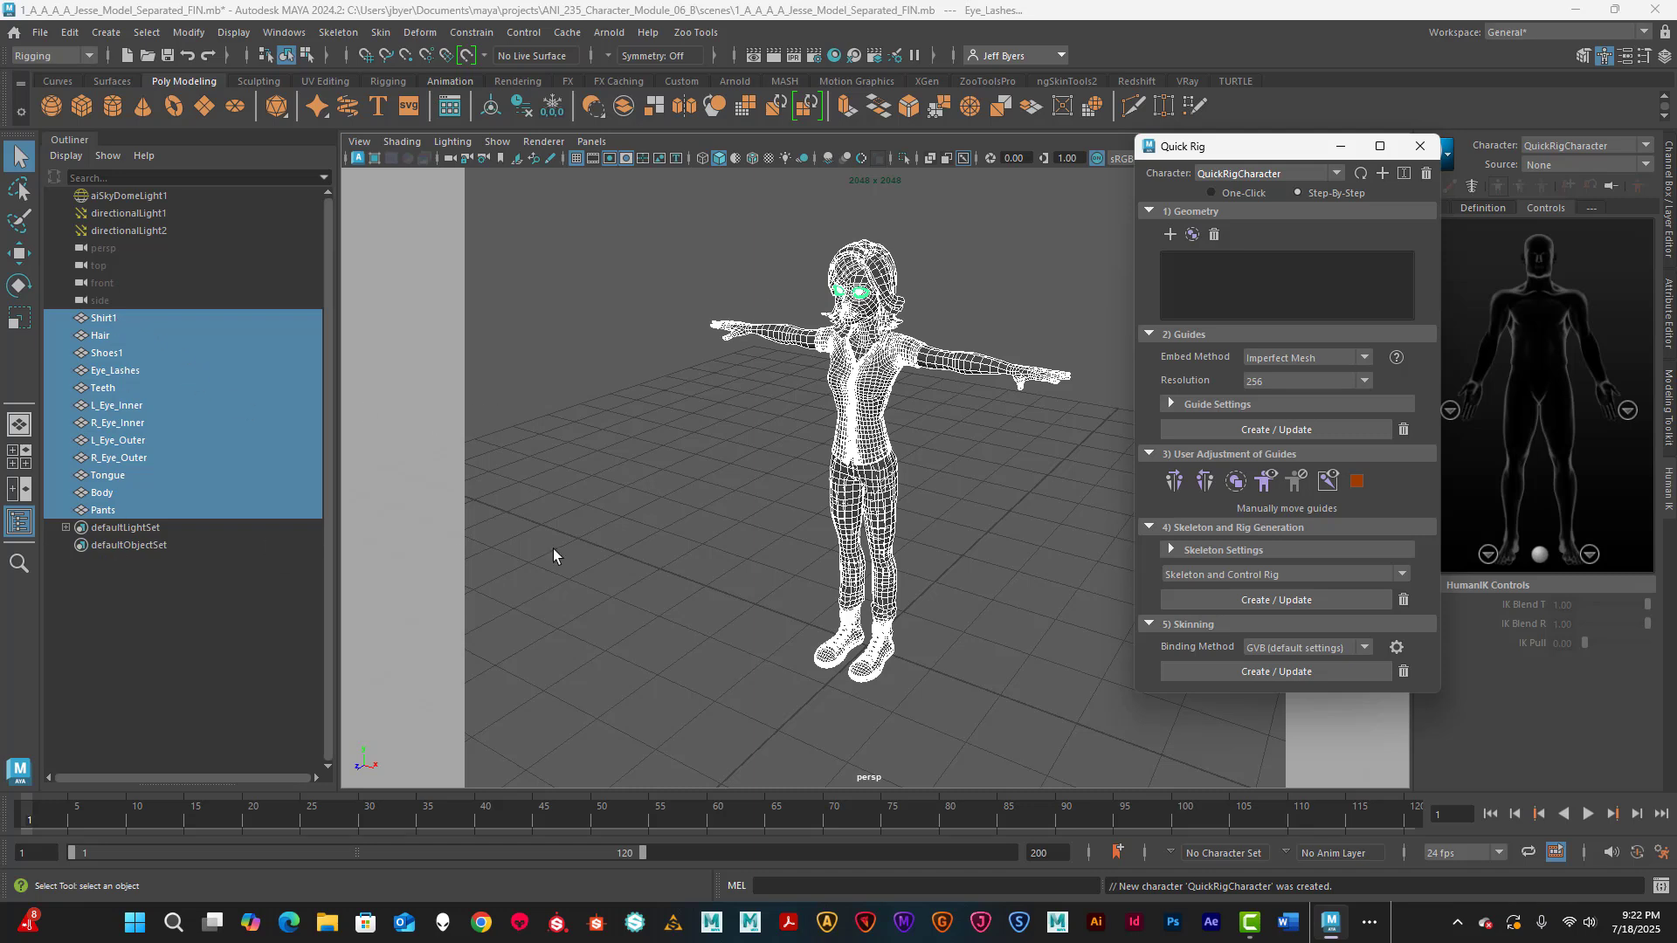
click(1169, 236)
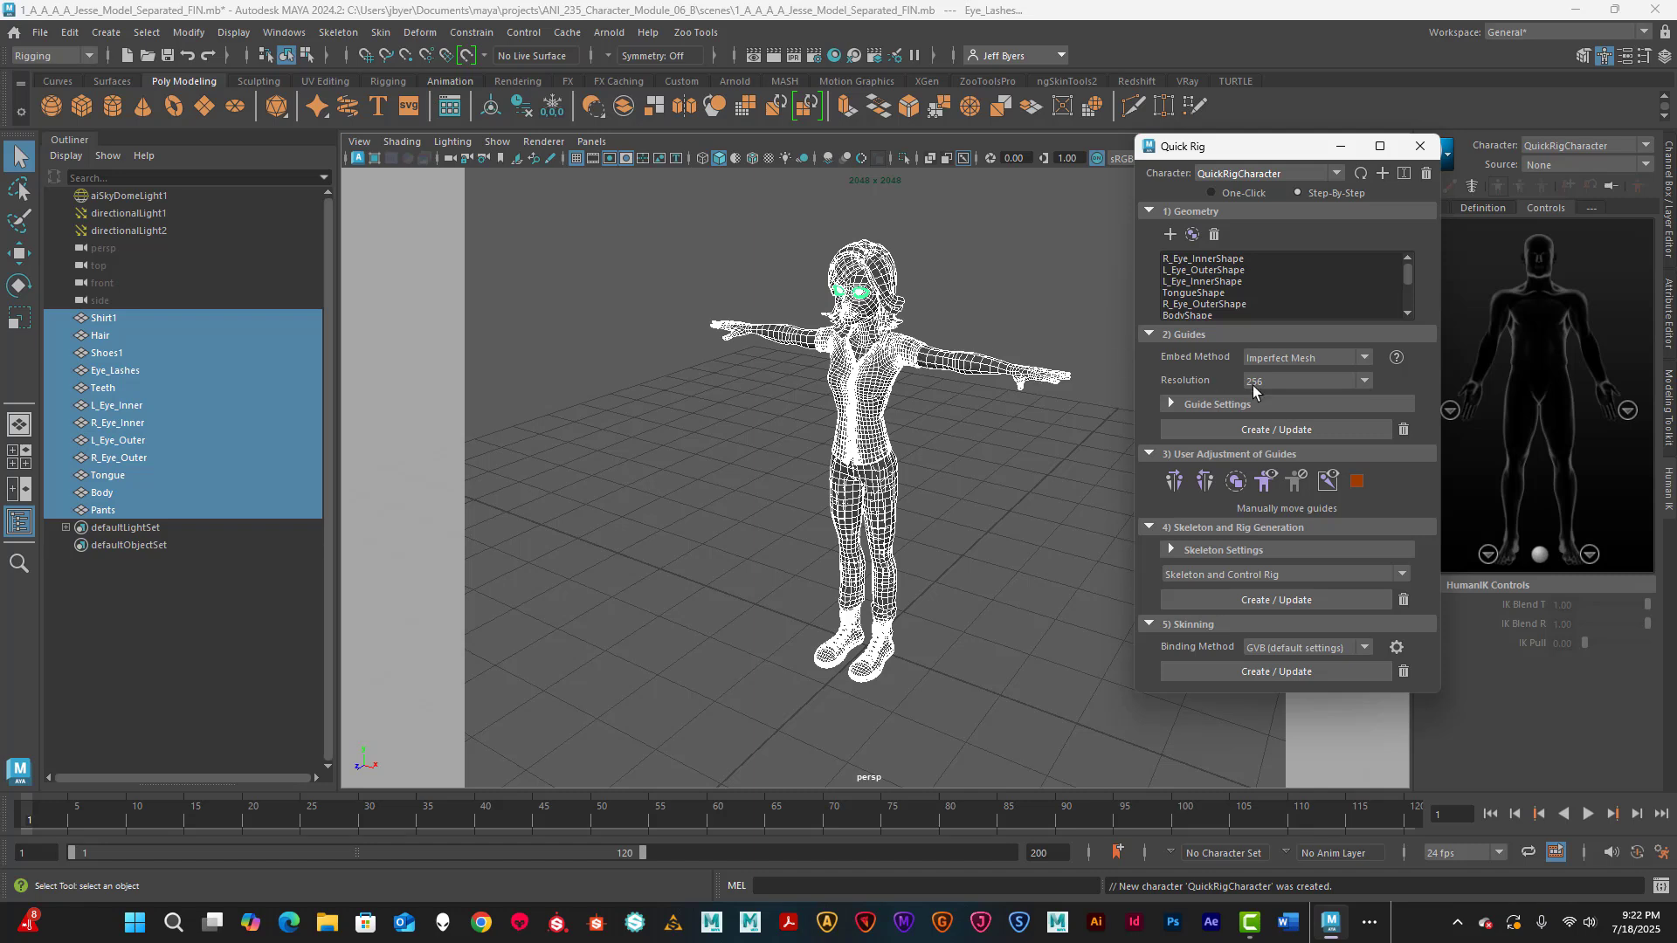
- Set the Quick Rig guide resolution to 512
click(1309, 384)
click(1270, 416)
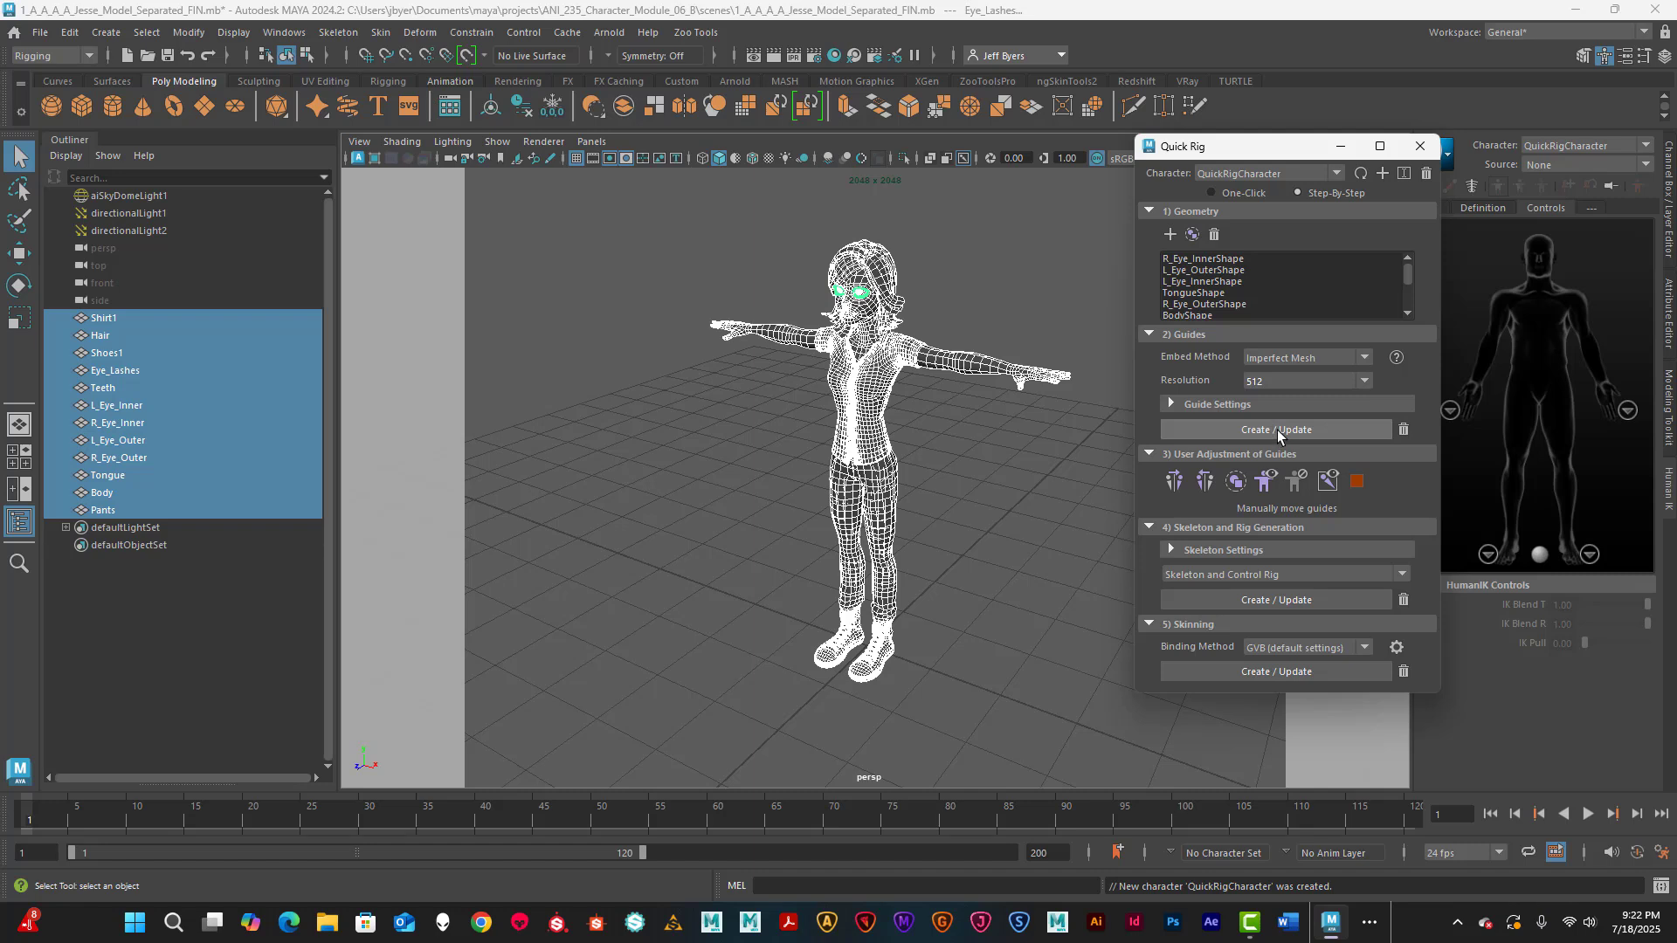
- Generate the Quick Rig guides for the character and move the tool window clear of the model
click(1277, 430)
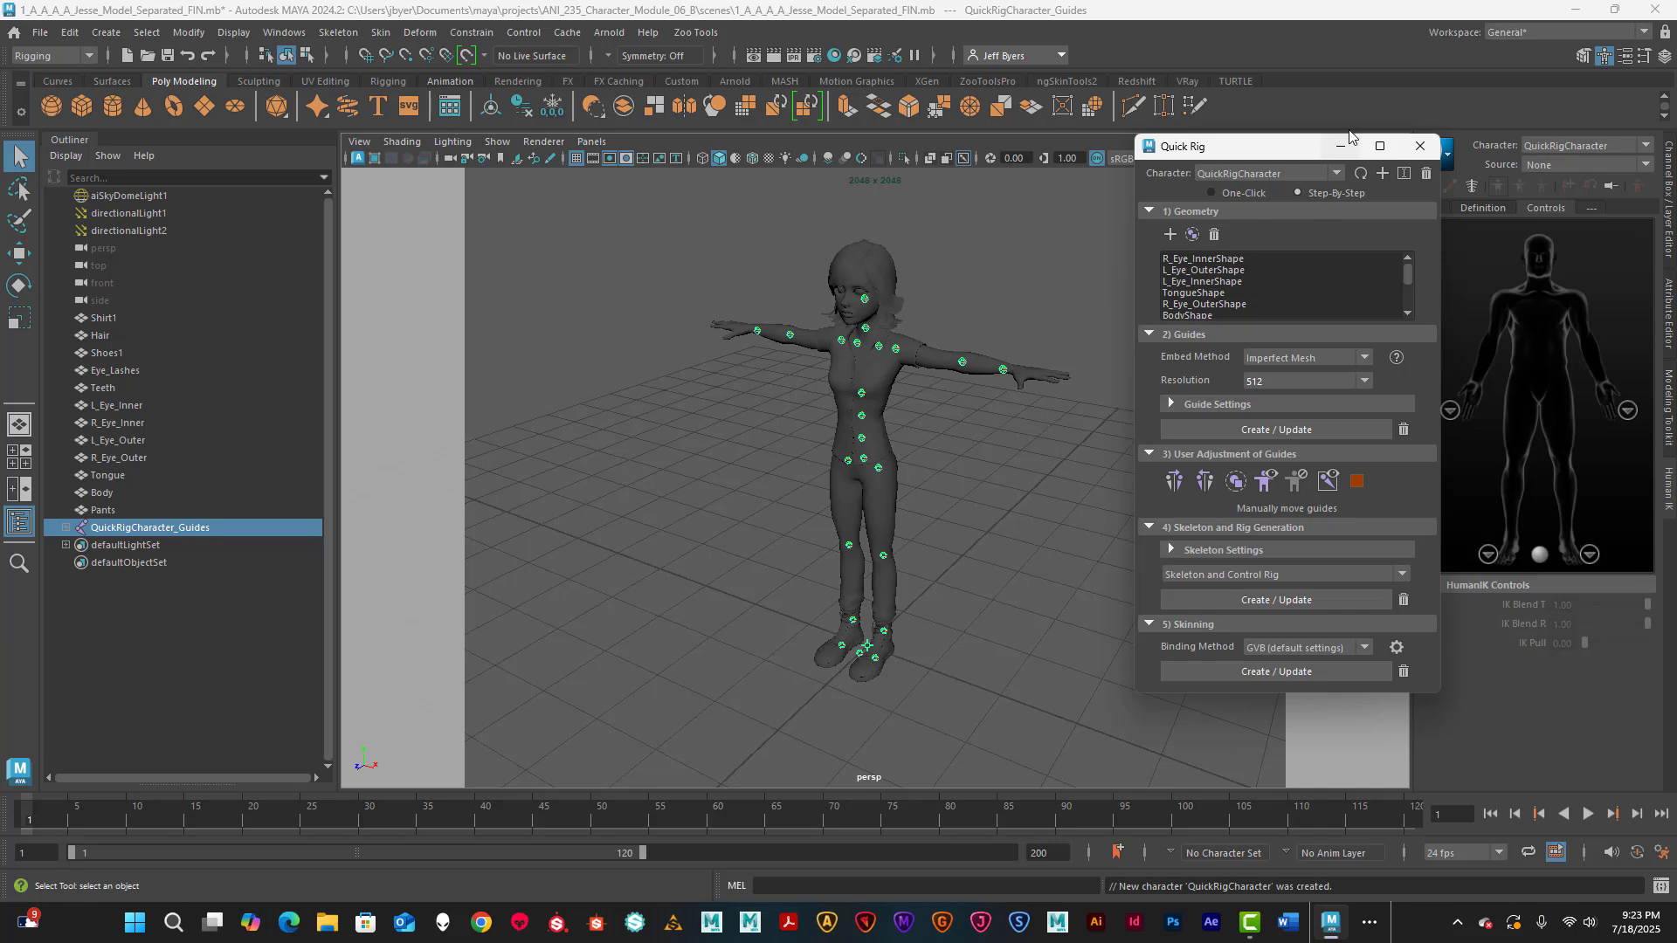
drag(1282, 149, 1521, 160)
scroll(978, 459, up, 3)
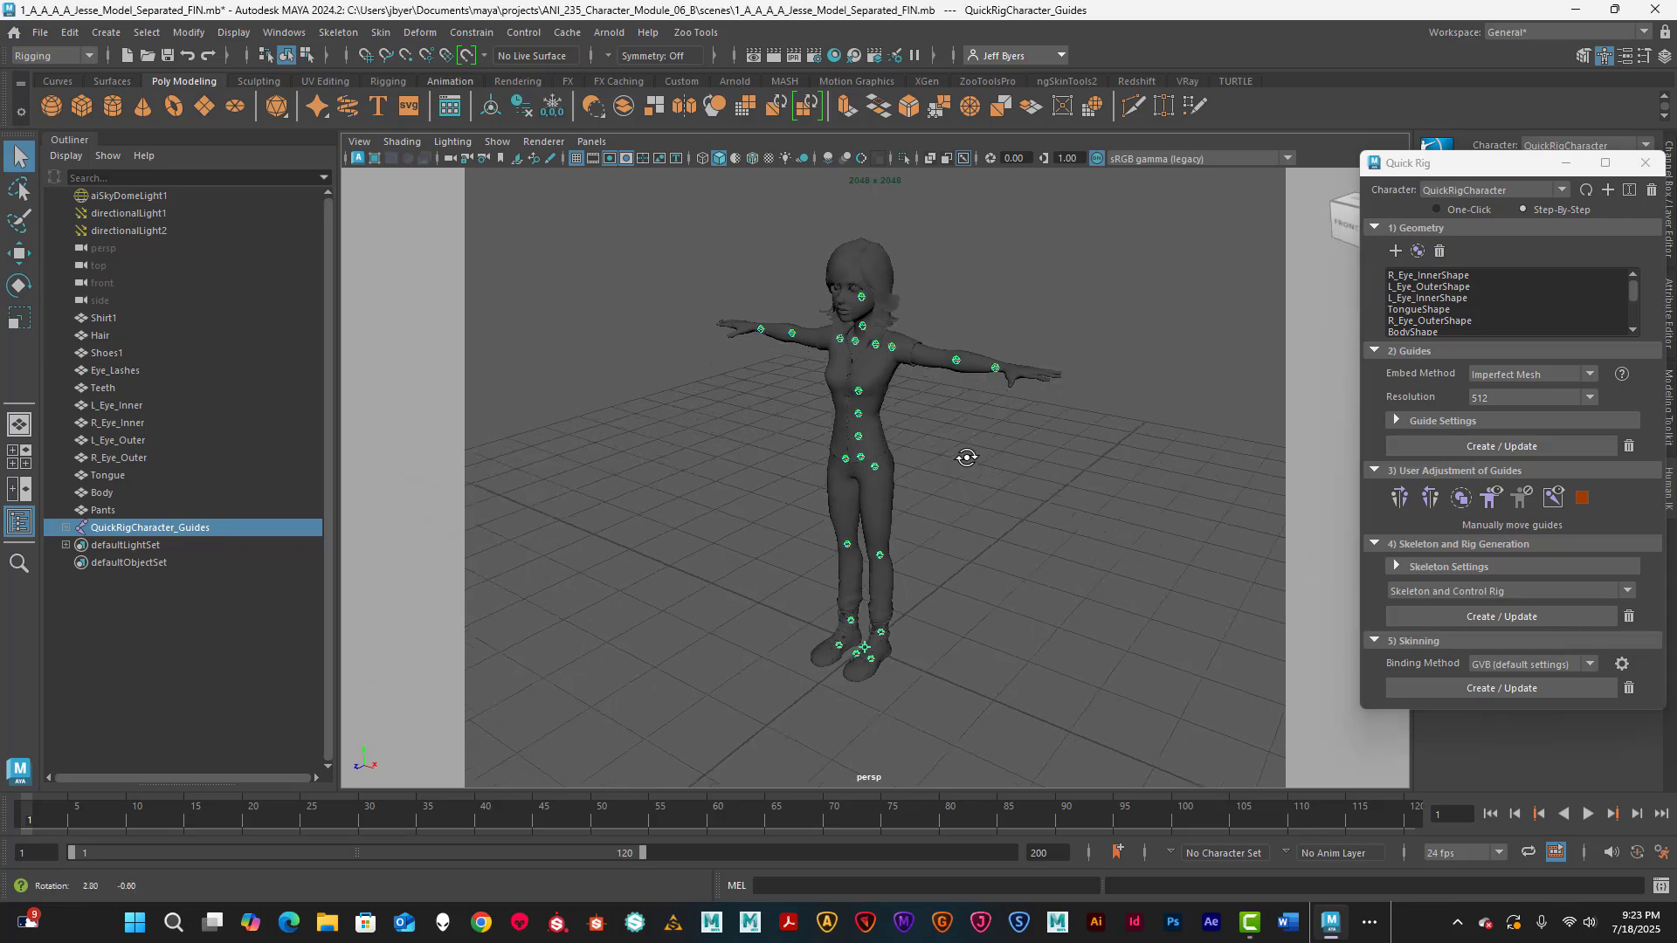
scroll(893, 446, up, 8)
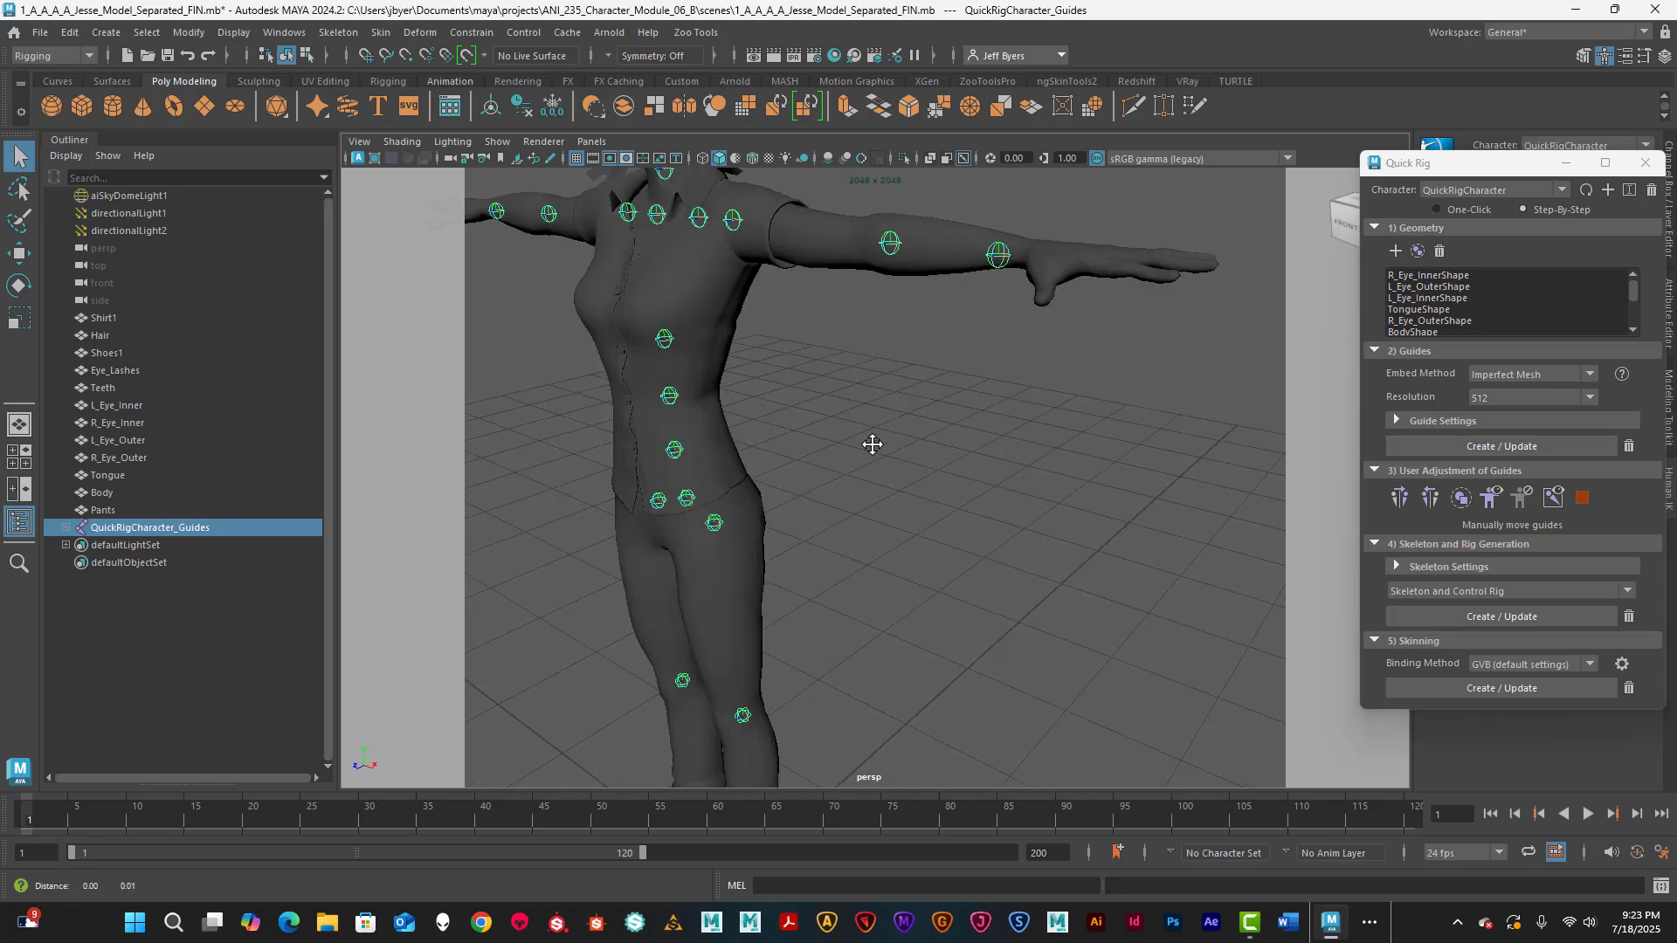
alt+drag(967, 478, 925, 393)
alt+middle_drag(818, 348, 972, 391)
alt+drag(972, 391, 936, 354)
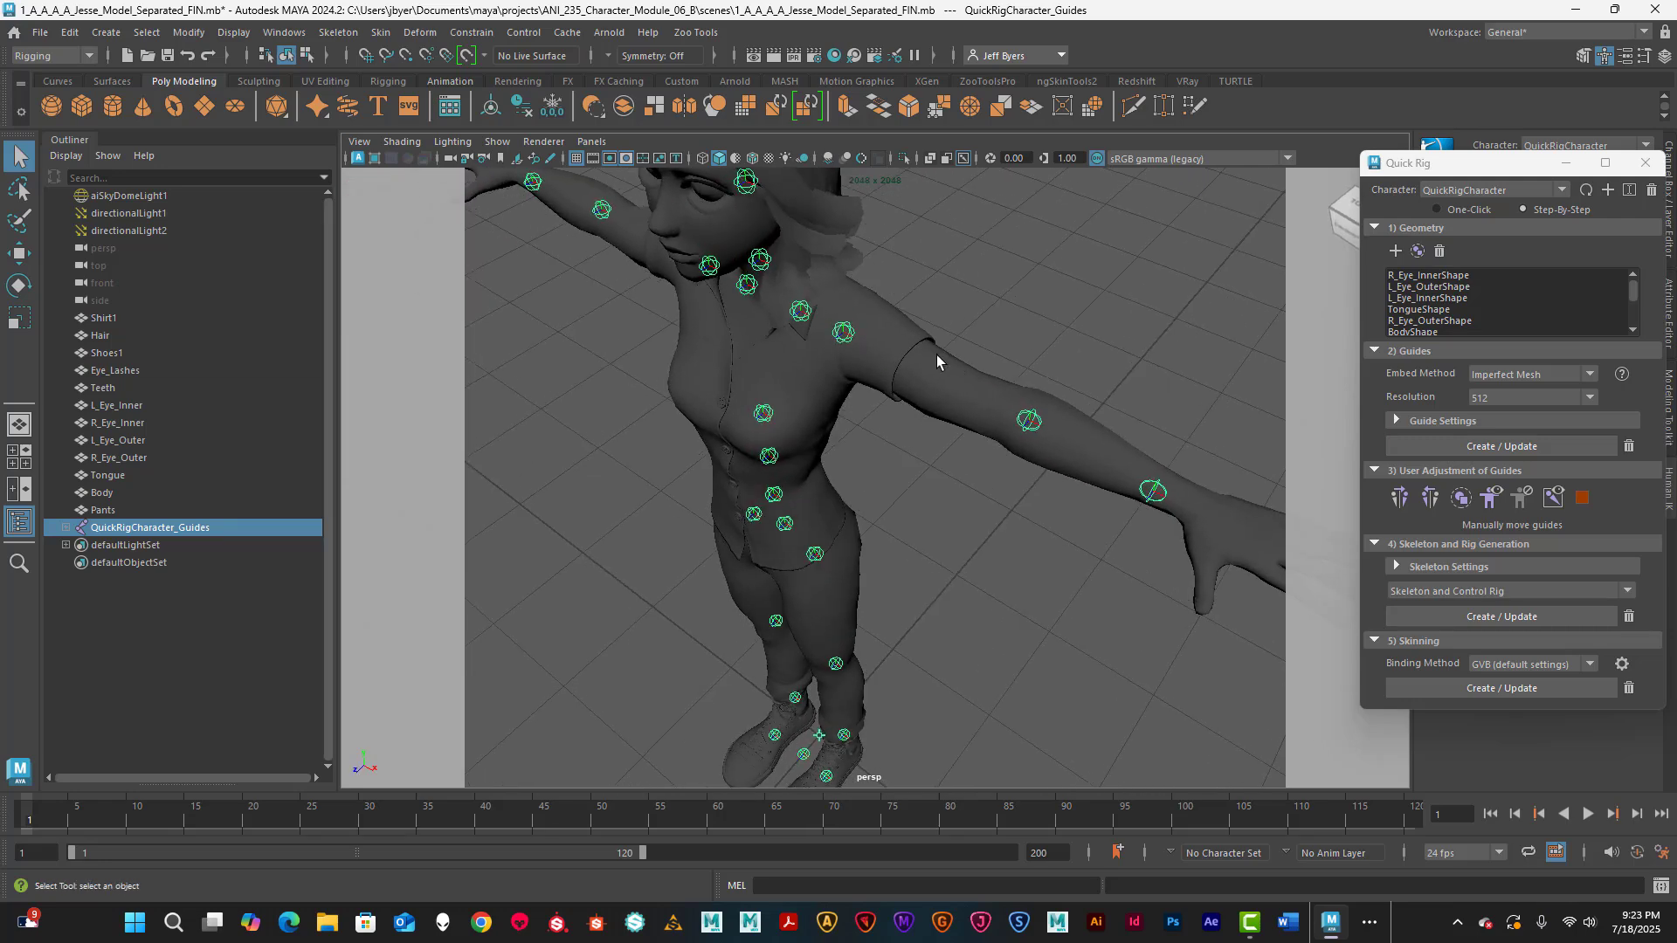
alt+right_drag(937, 355, 915, 379)
alt+drag(967, 385, 961, 366)
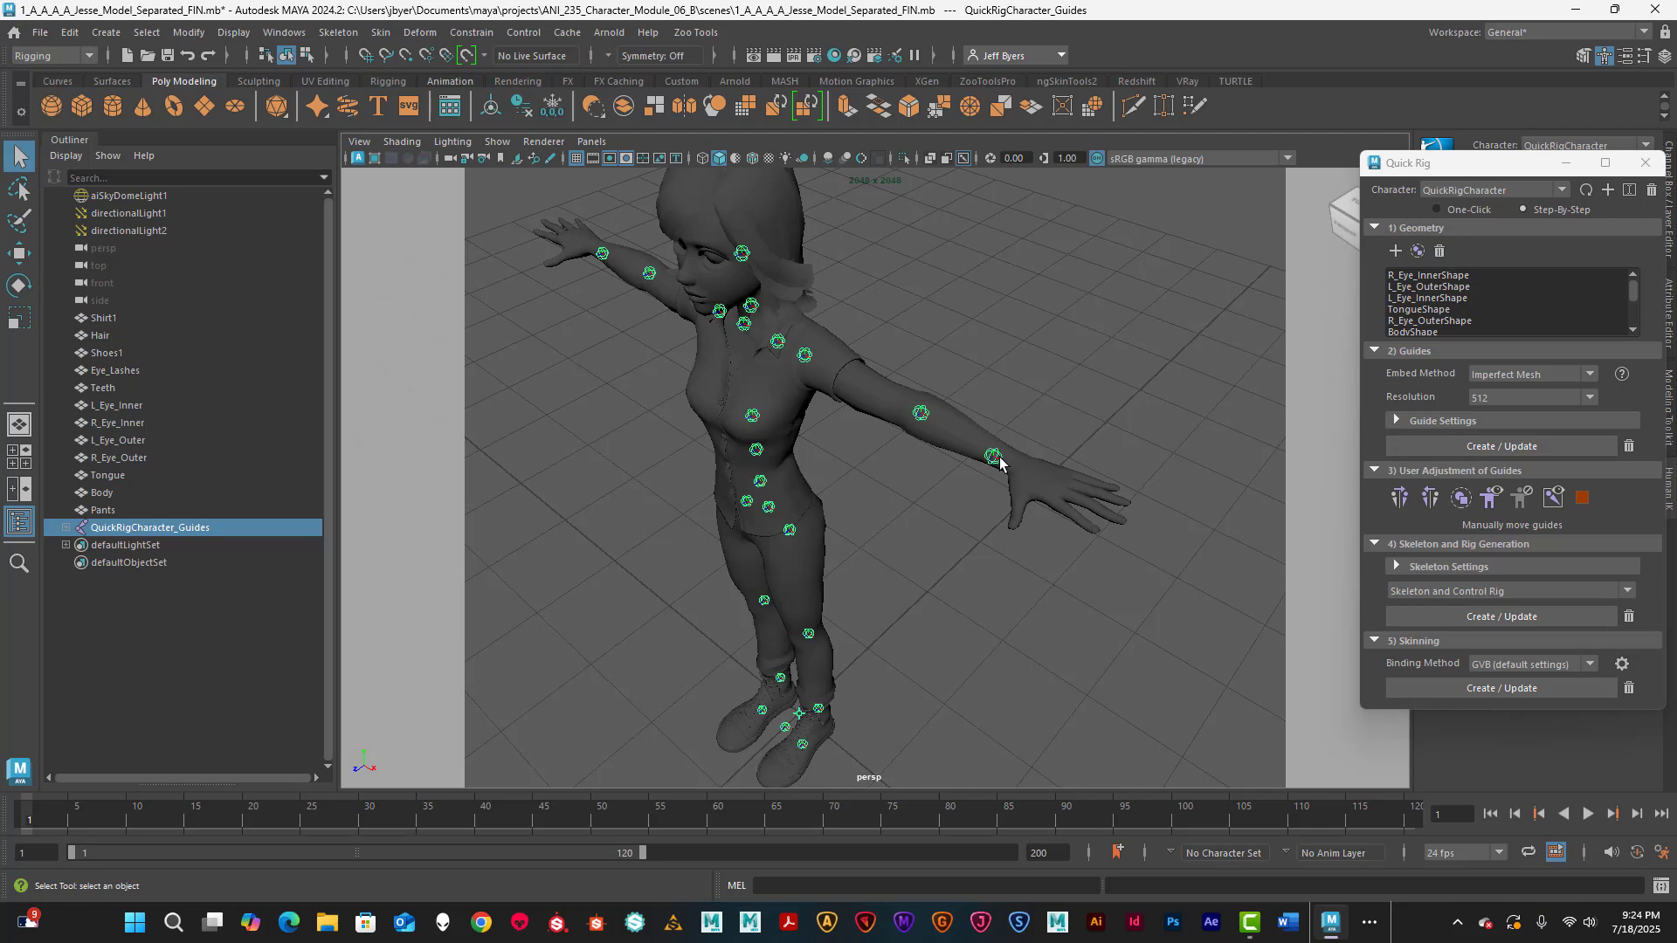
- Enable point snapping and wireframe on shaded, and move the LeftHand guide onto the wrist in the top view
click(427, 55)
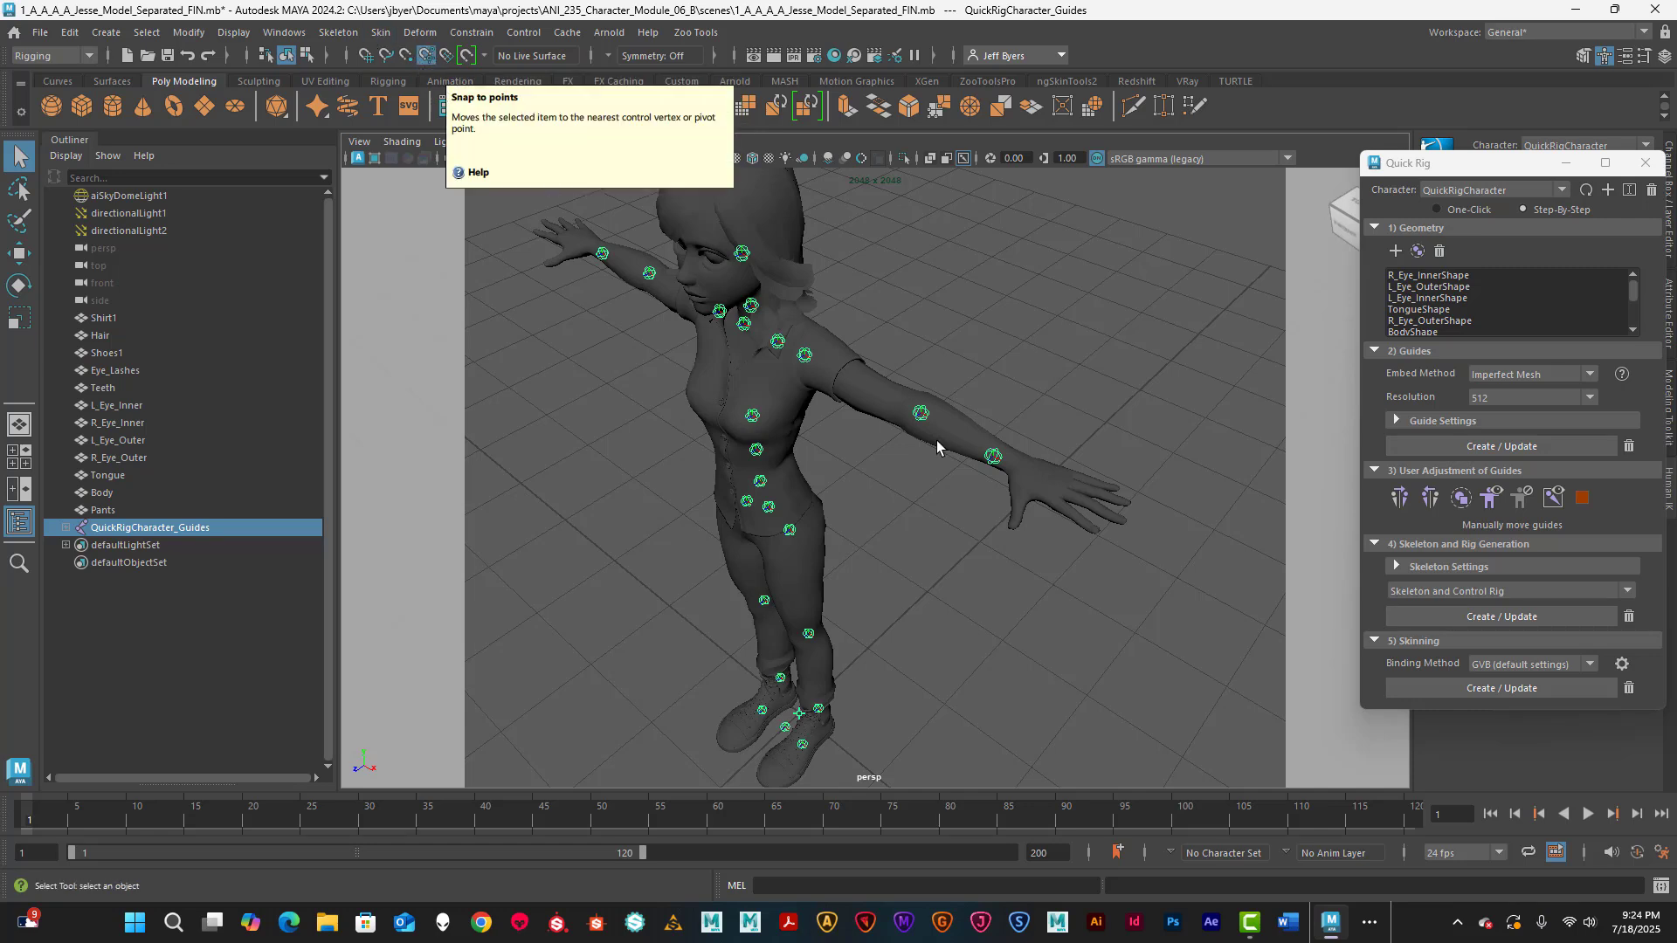
click(995, 457)
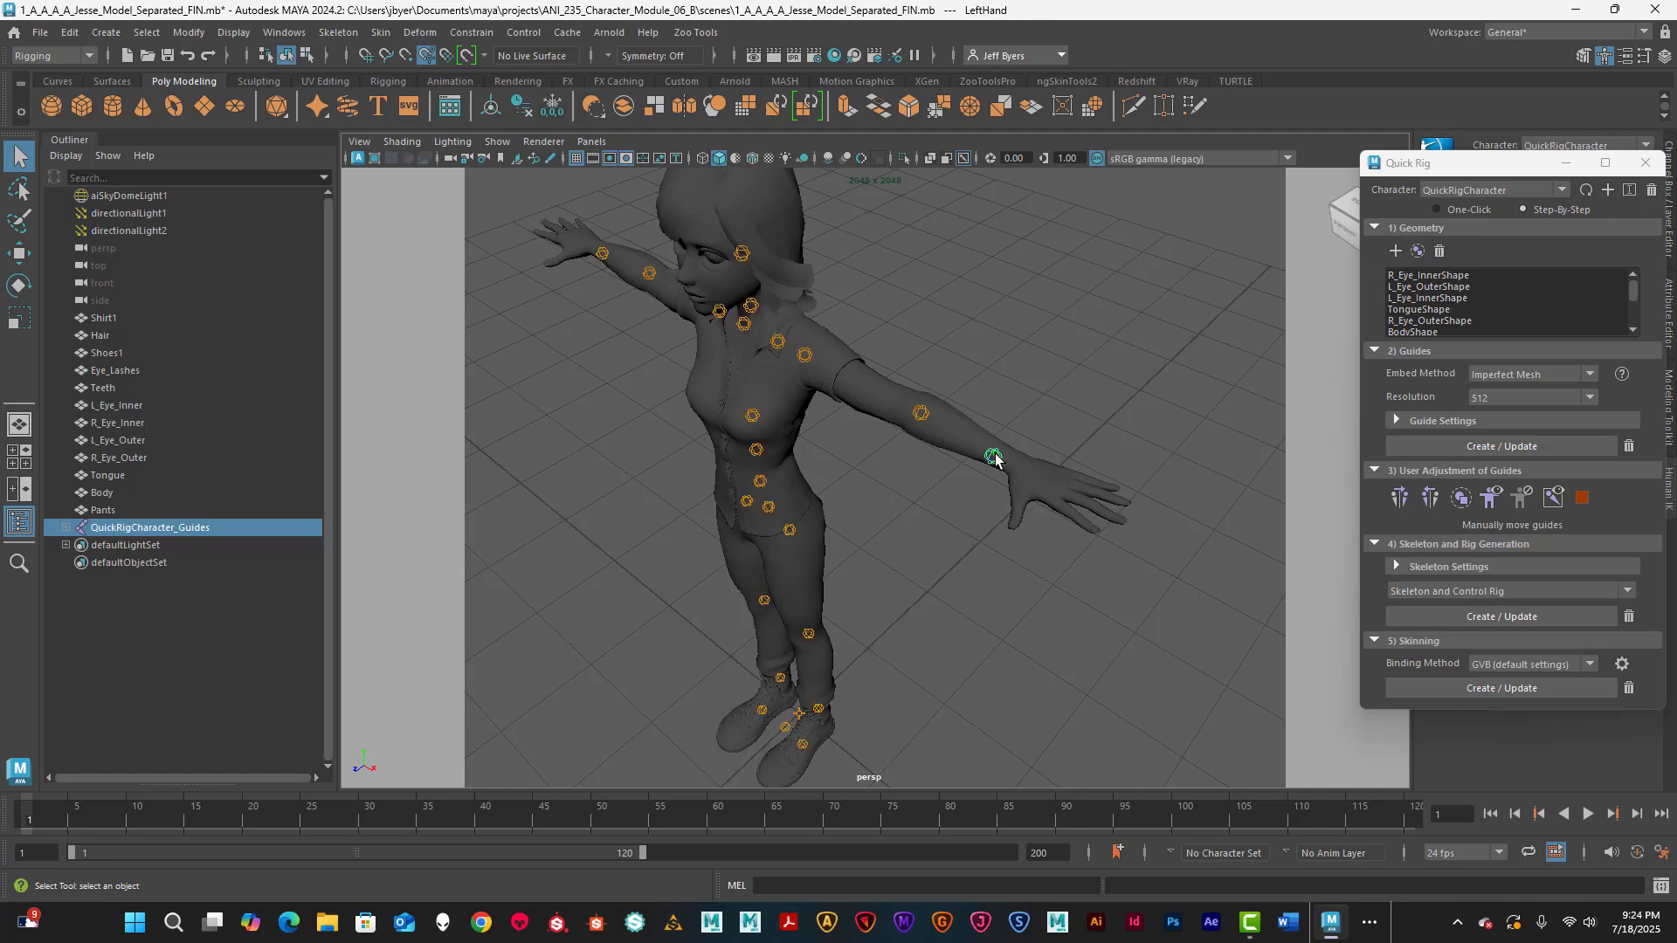
key(w)
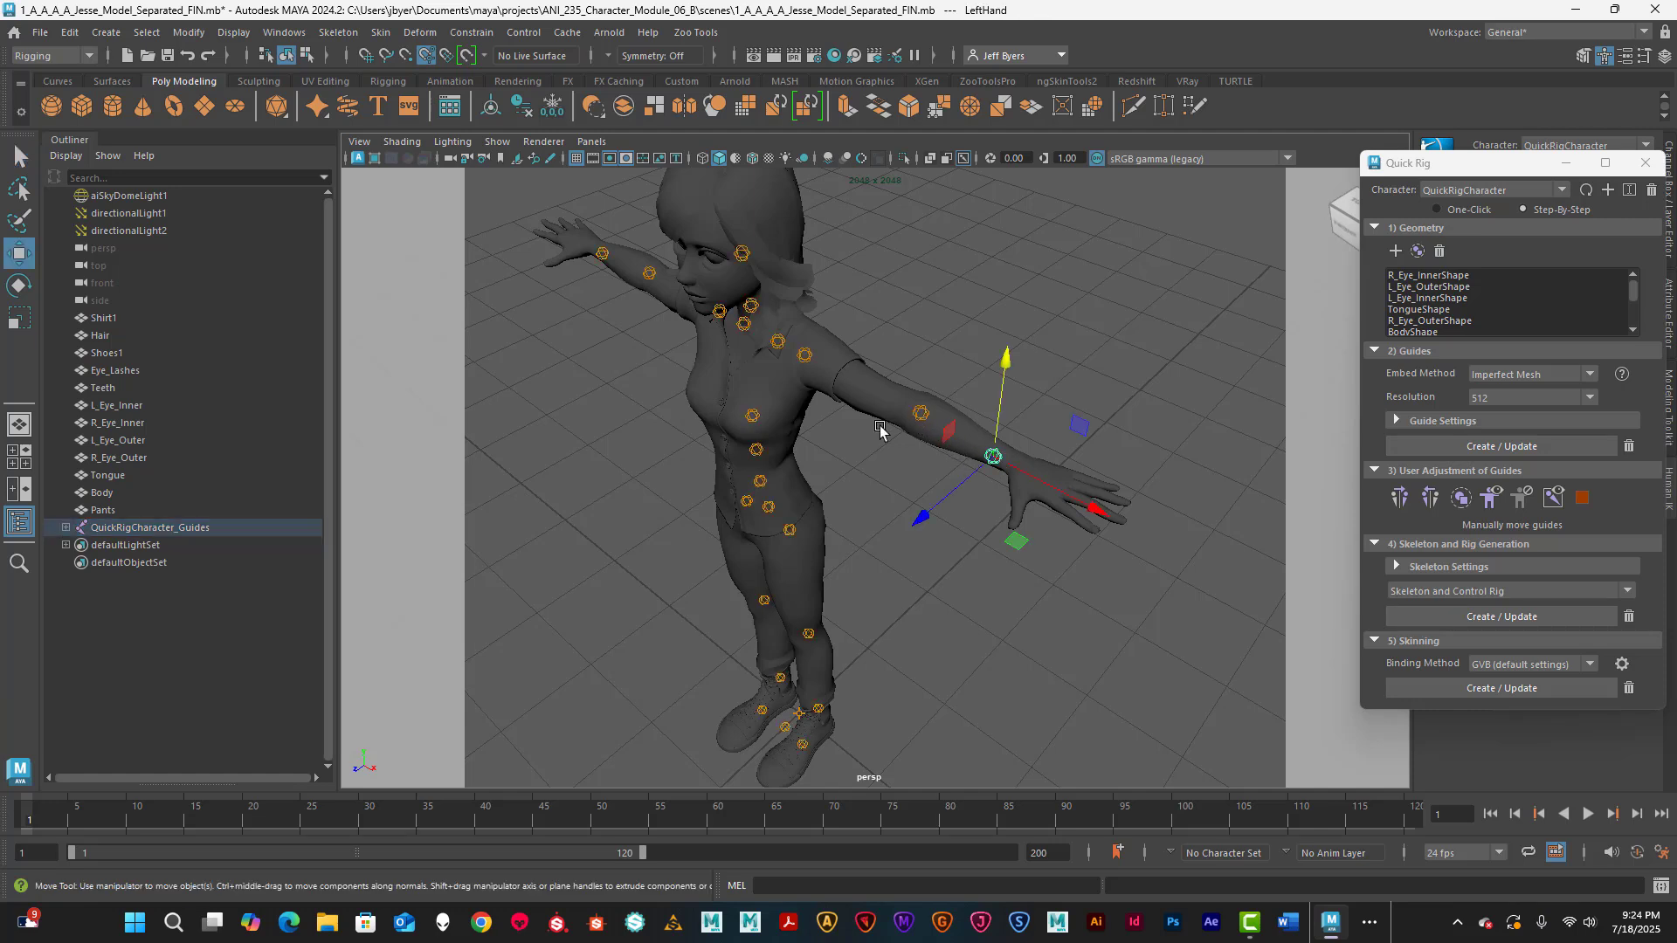
key(space)
key(space)
scroll(869, 412, down, 5)
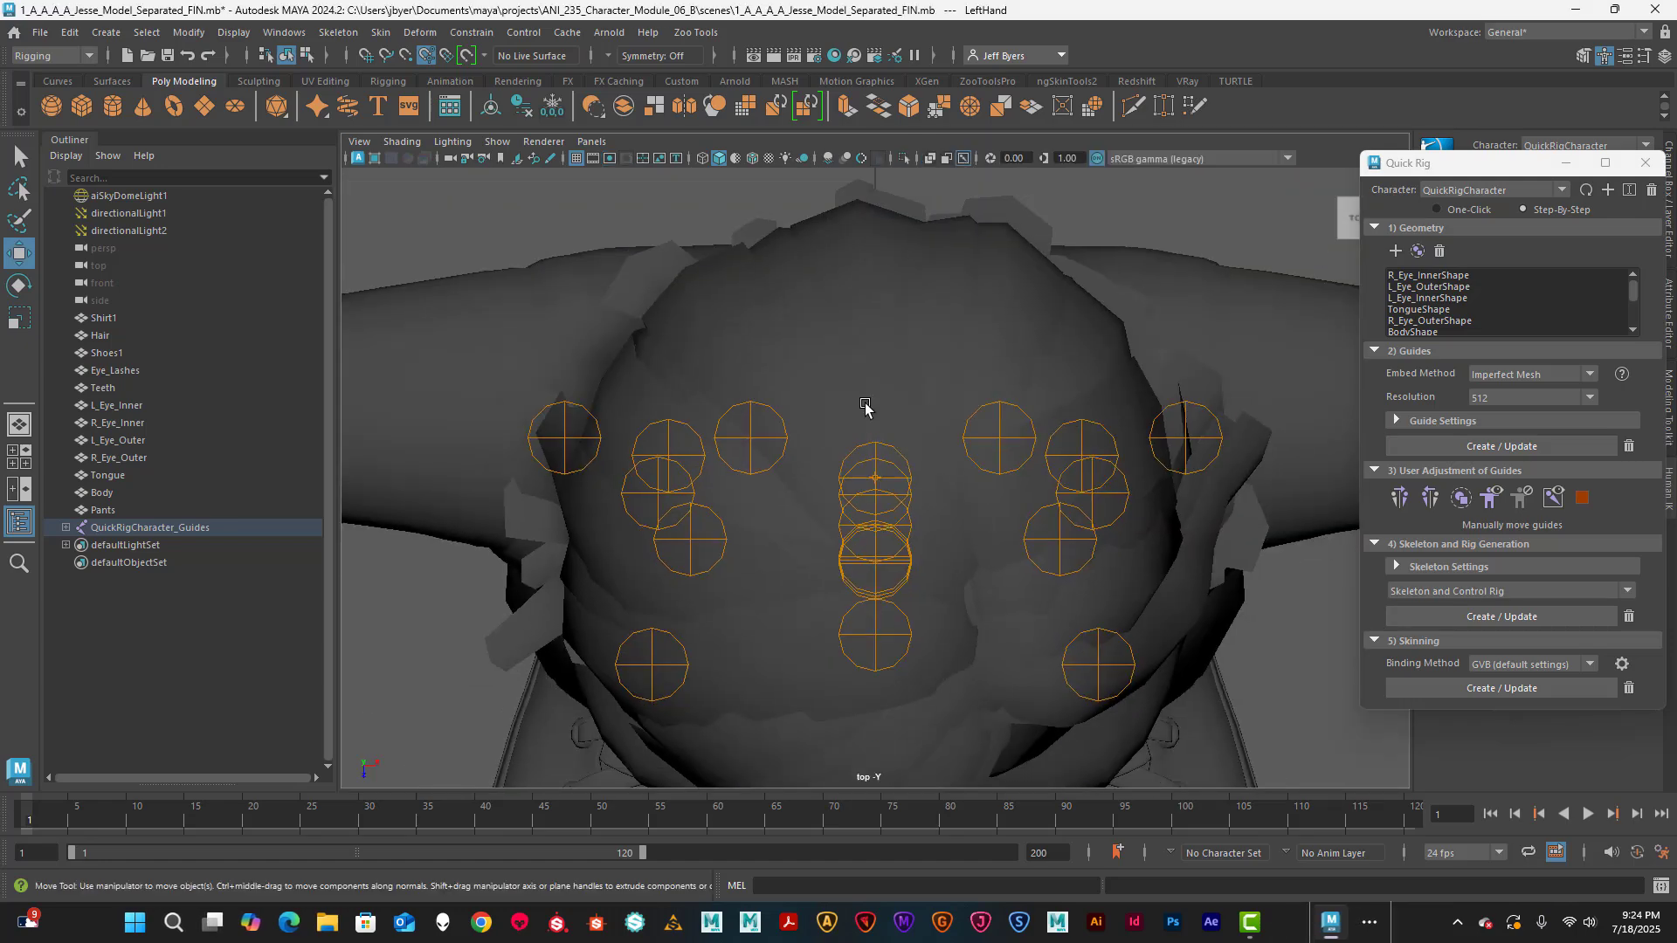
scroll(1005, 424, down, 1)
alt+middle_drag(1014, 413, 714, 352)
alt+middle_drag(917, 369, 783, 385)
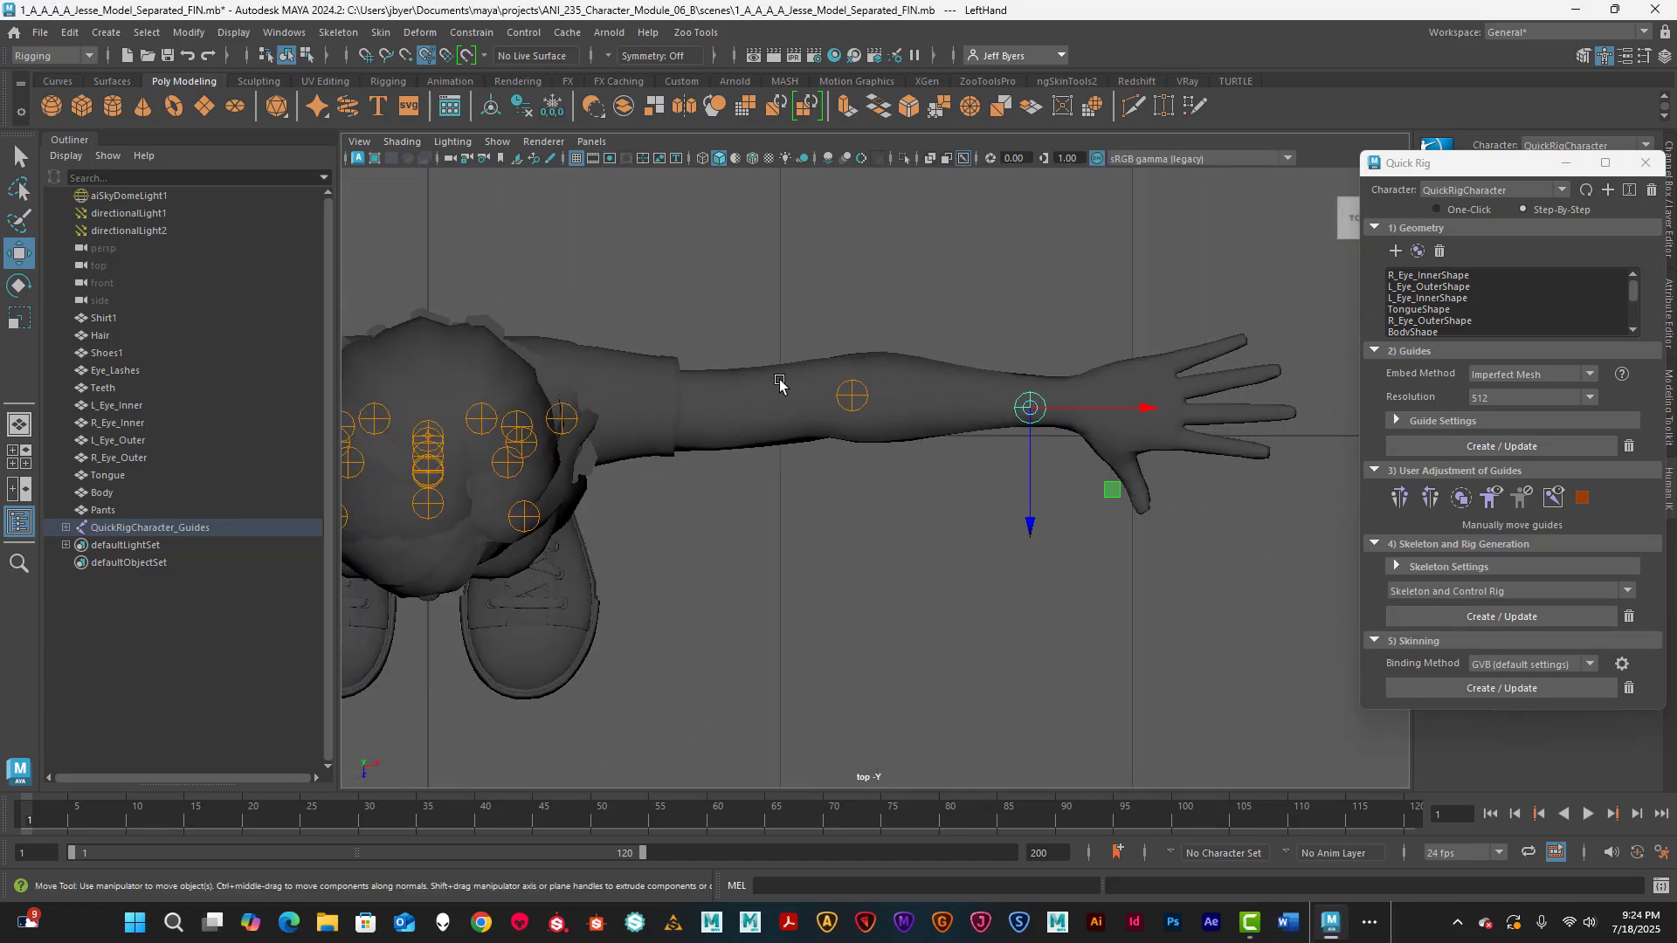
click(752, 160)
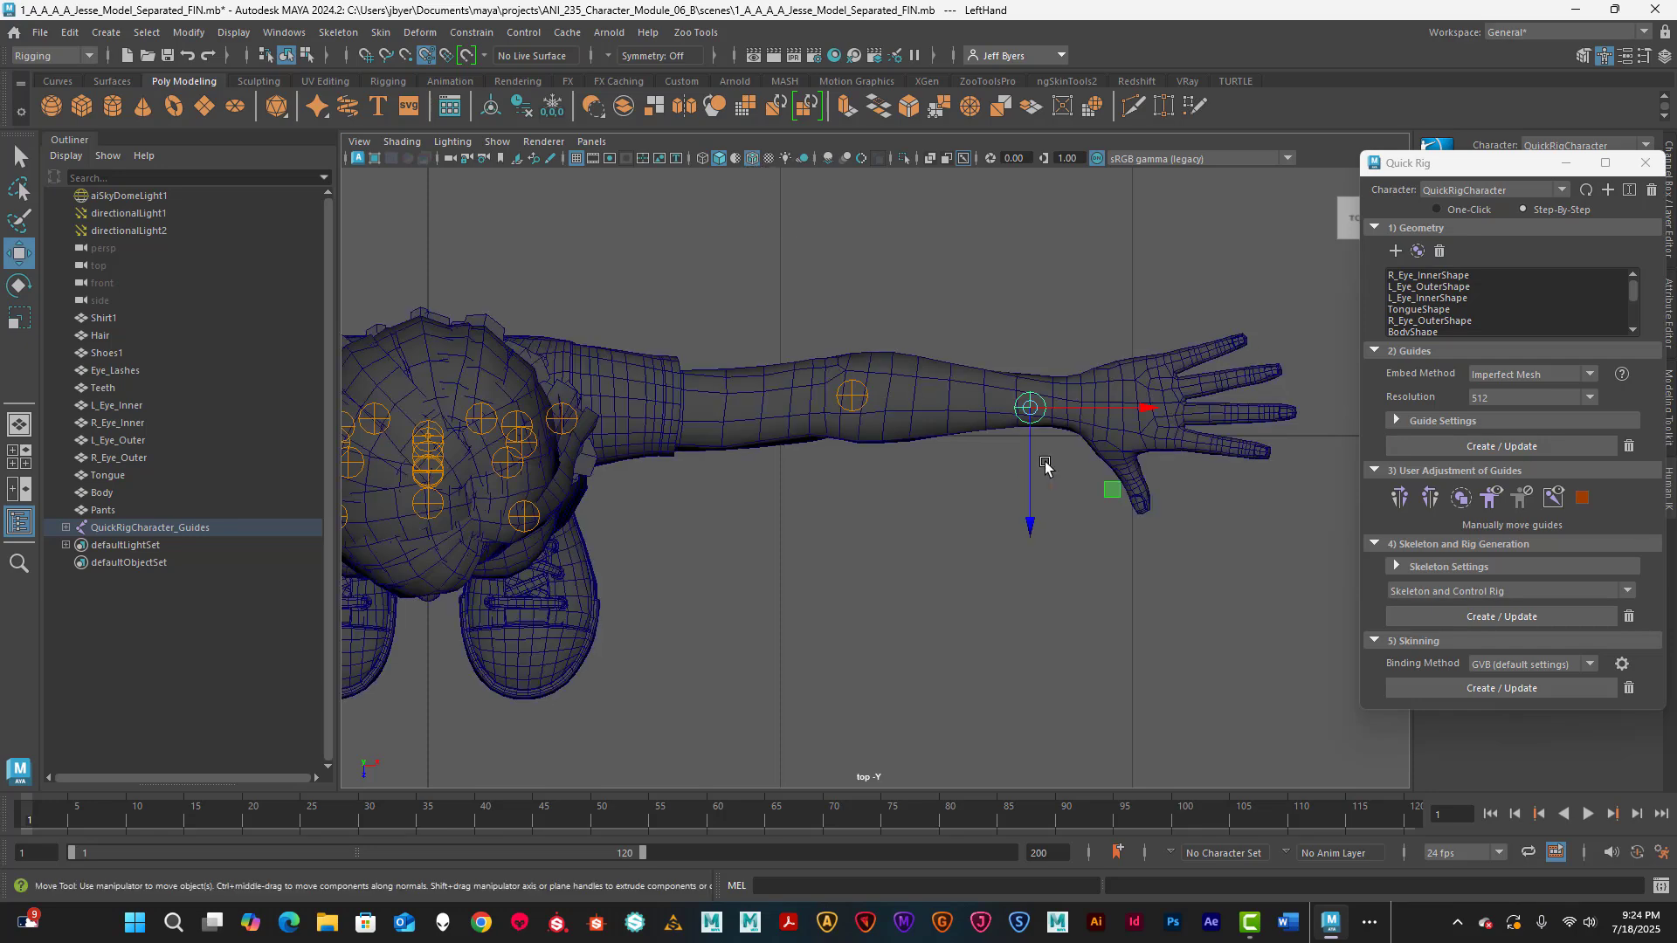
scroll(1048, 463, up, 2)
scroll(1048, 463, up, 3)
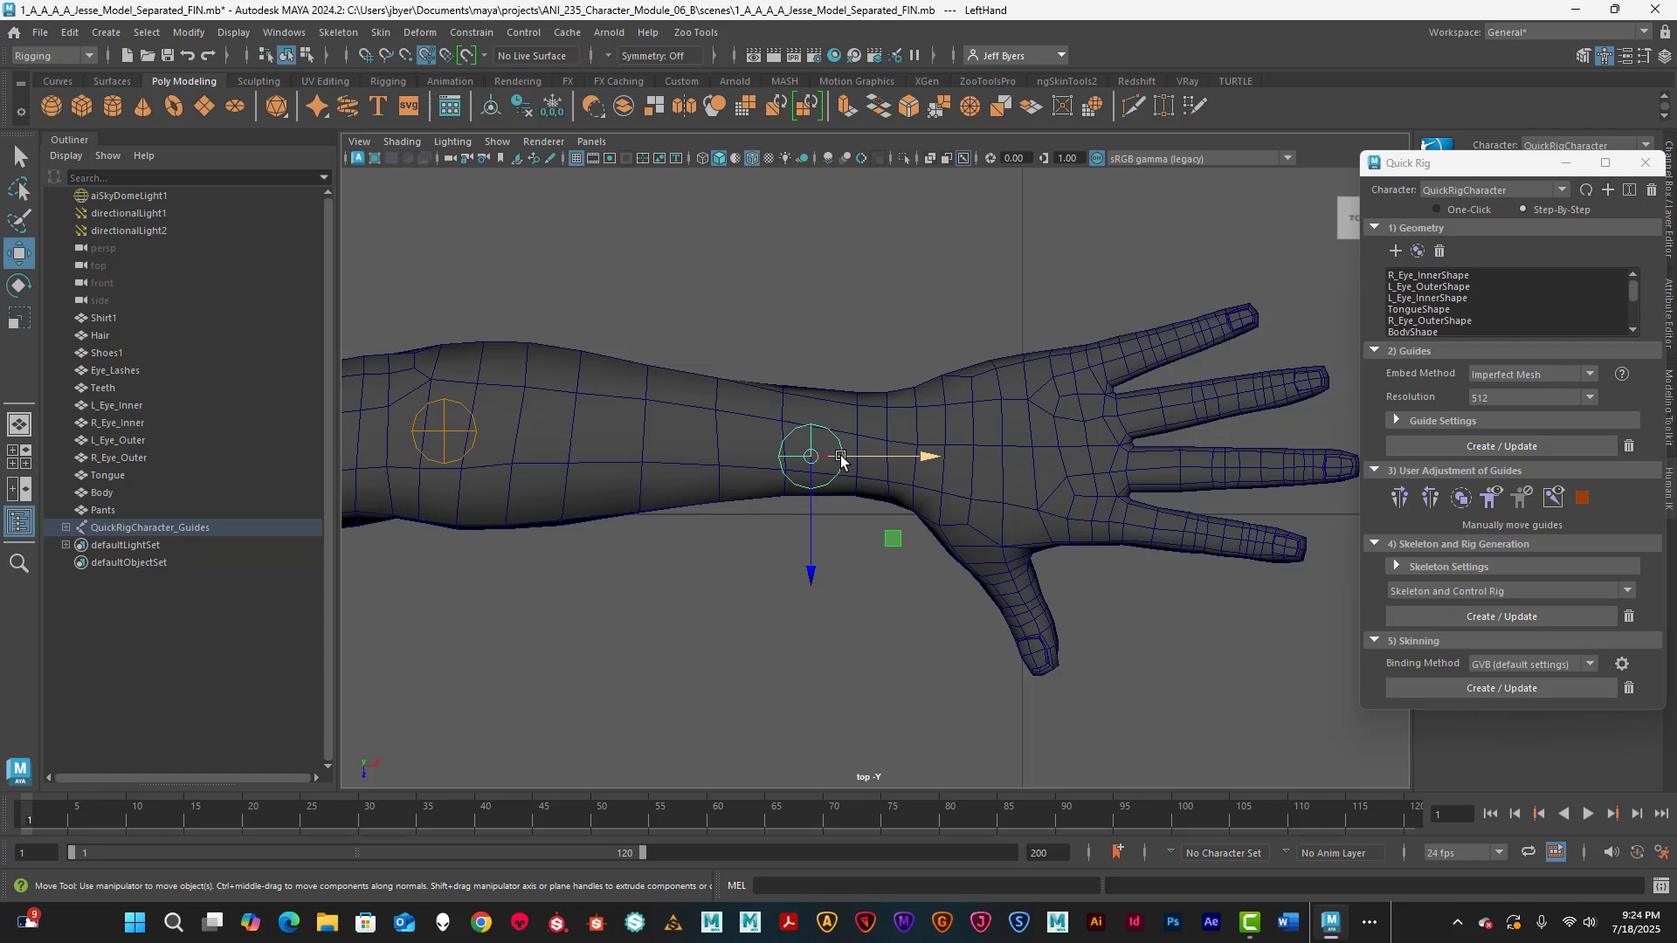
drag(812, 456, 889, 442)
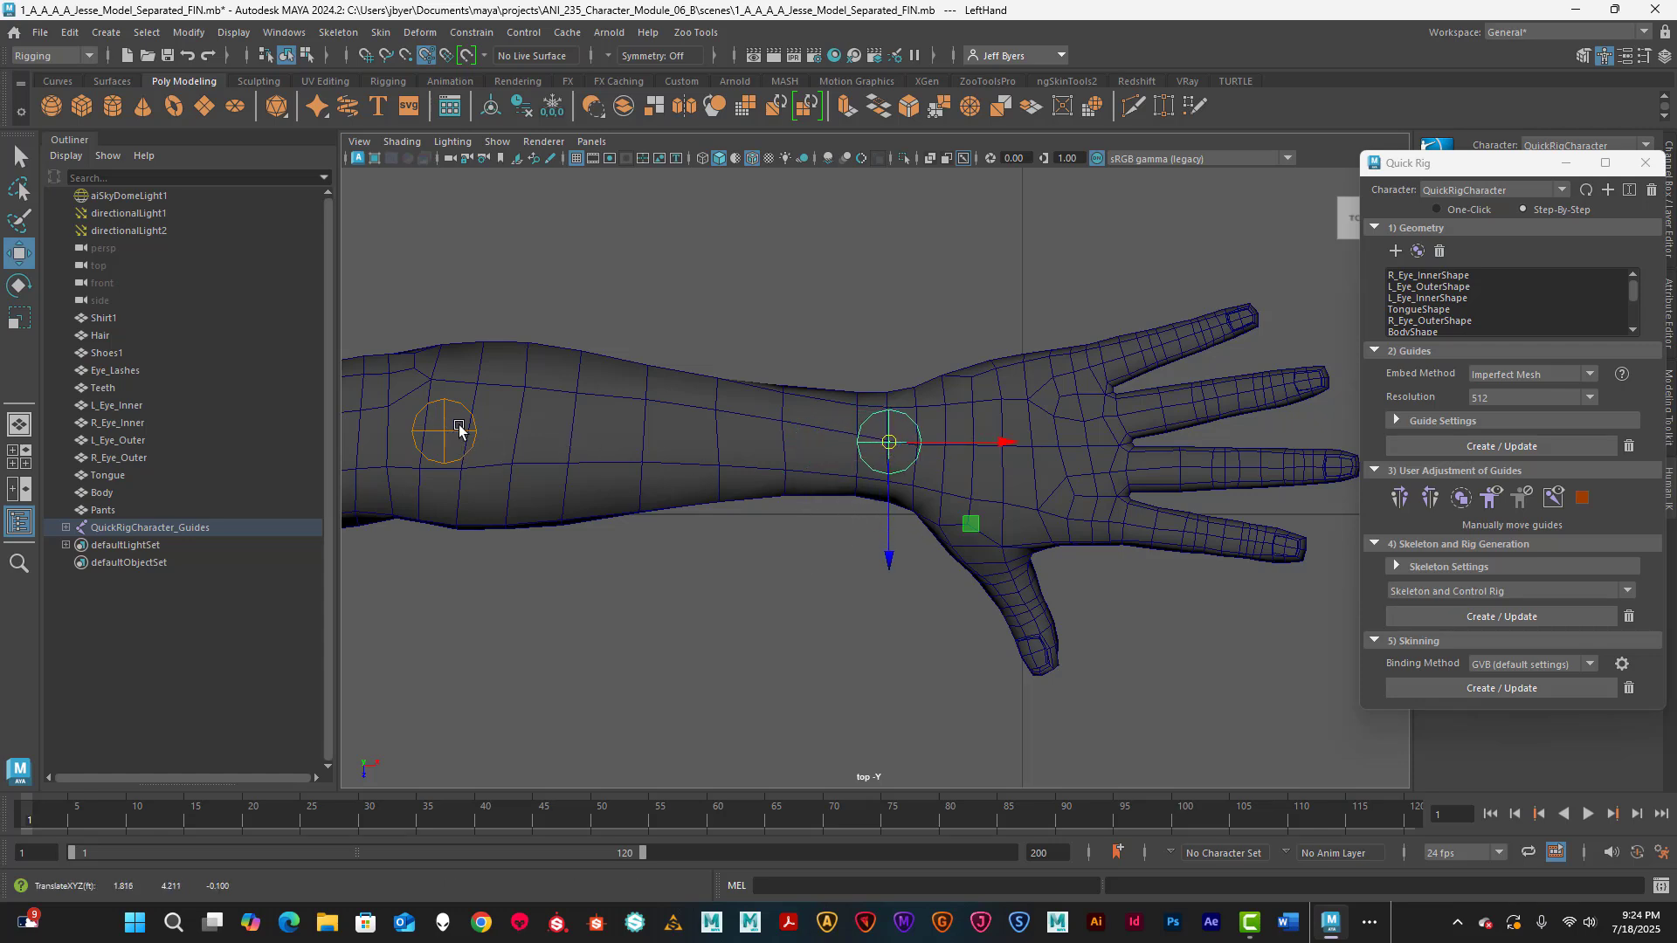
- Shift the LeftForeArm guide along the arm to the elbow's edge loops in the top view
alt+middle_drag(612, 407, 741, 396)
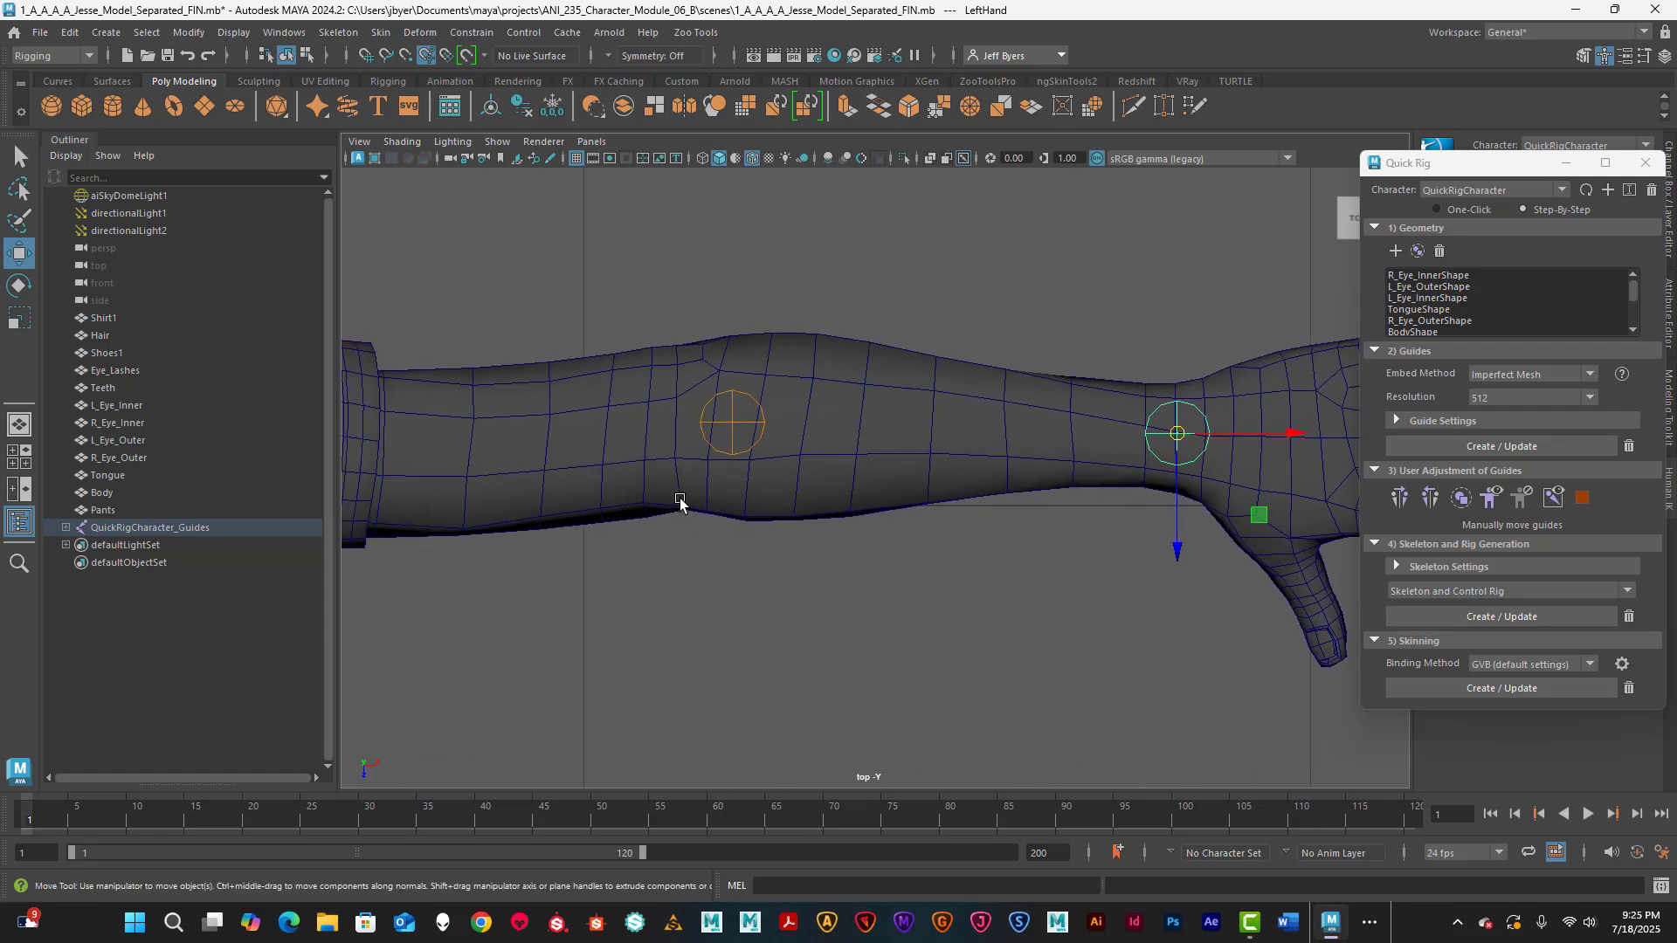
click(736, 423)
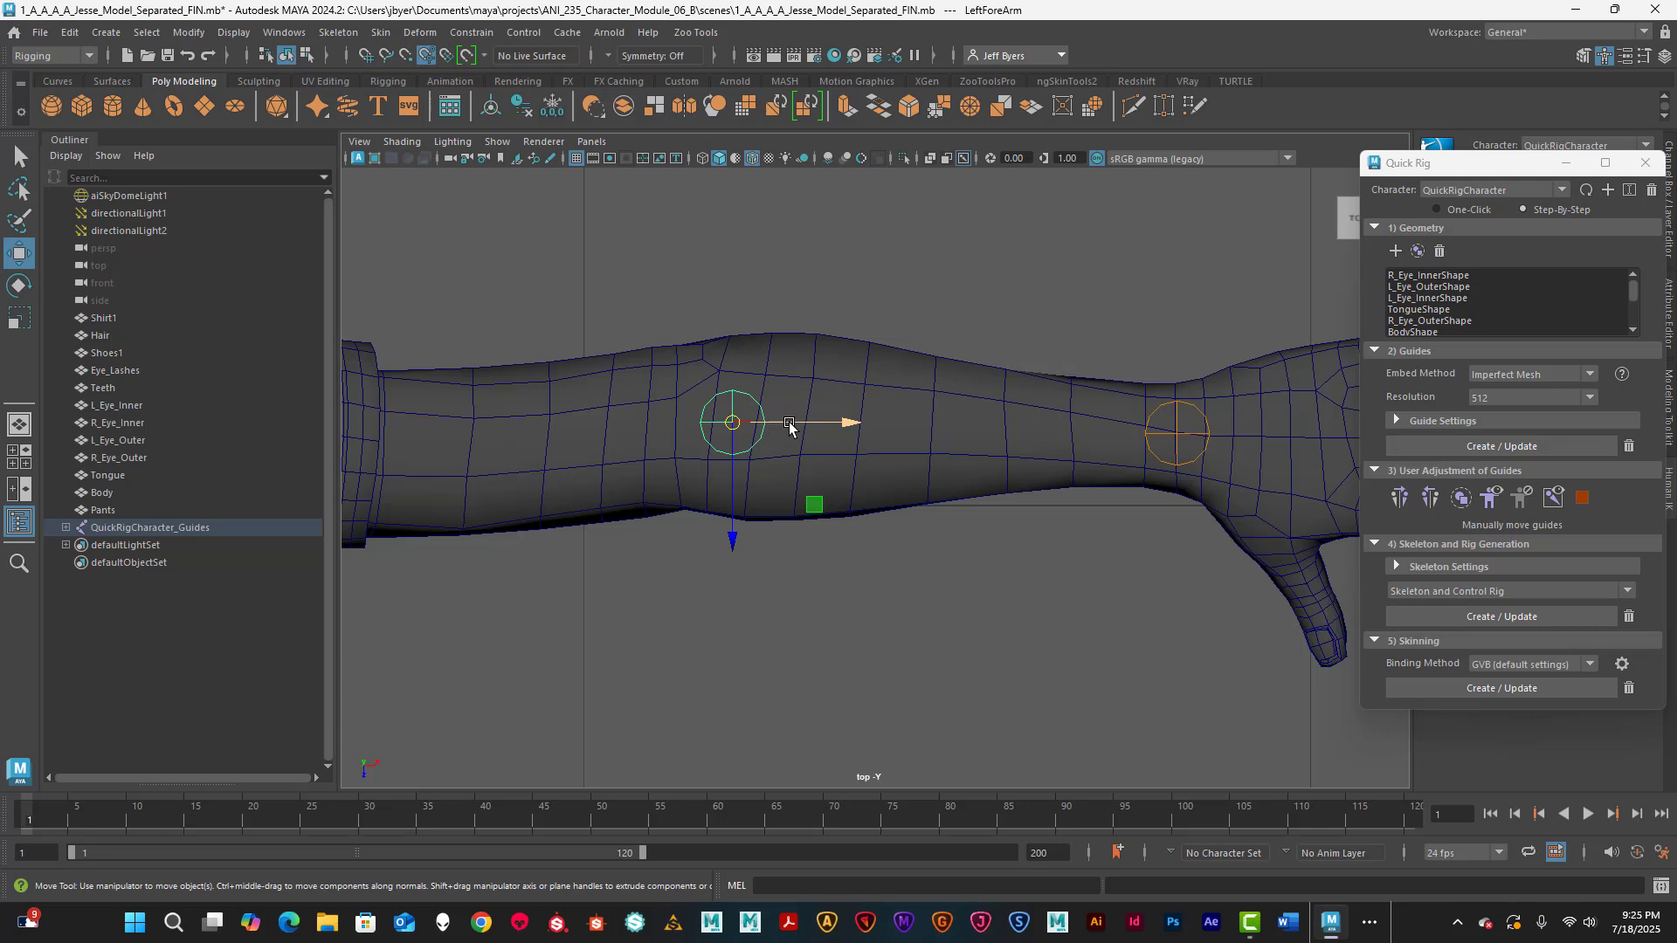
drag(789, 427, 733, 429)
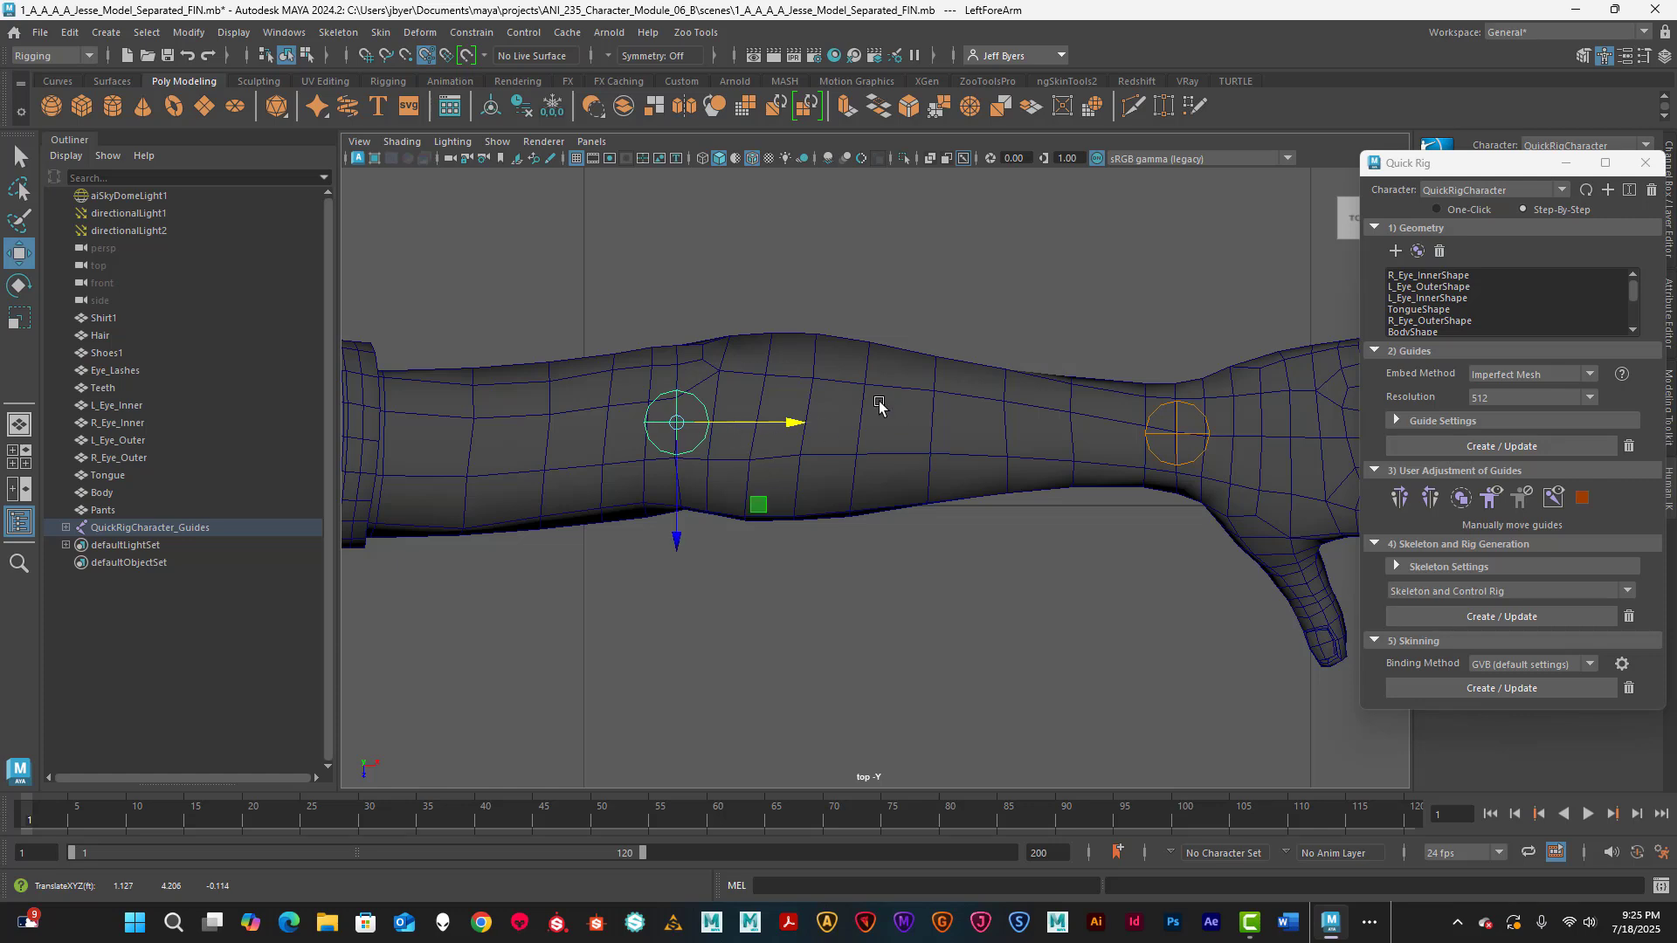
drag(682, 482, 681, 486)
alt+middle_drag(795, 403, 849, 360)
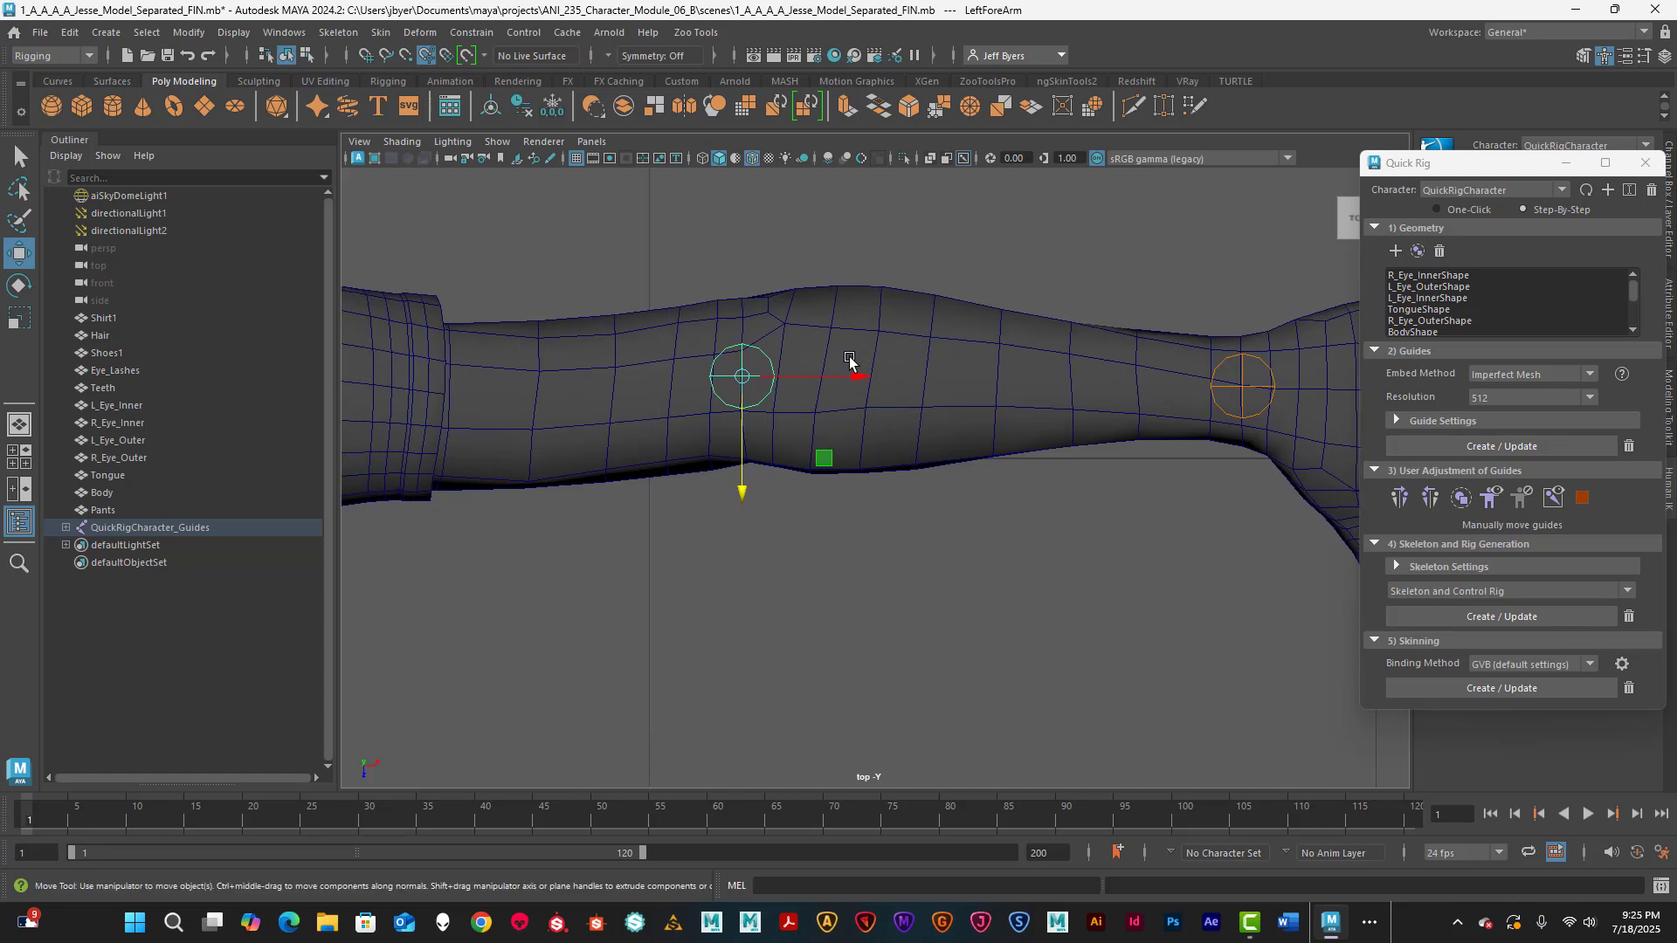
alt+right_drag(849, 360, 823, 387)
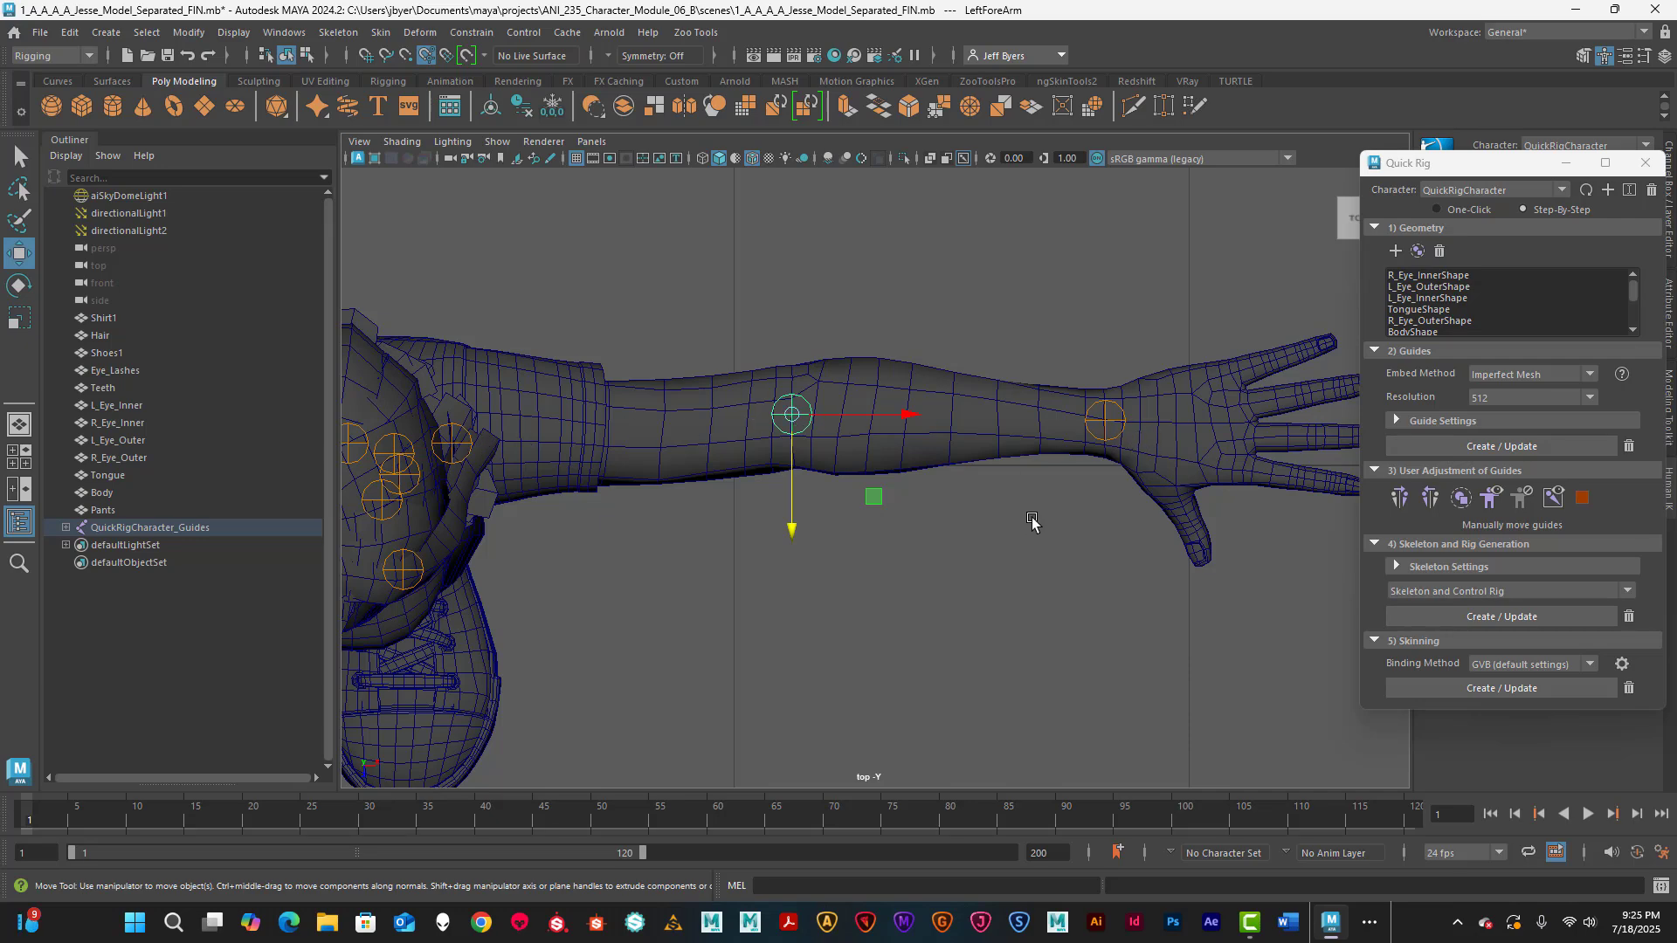
- Return to the perspective view and check the guides on the whole character
key(space)
key(space)
scroll(821, 496, down, 8)
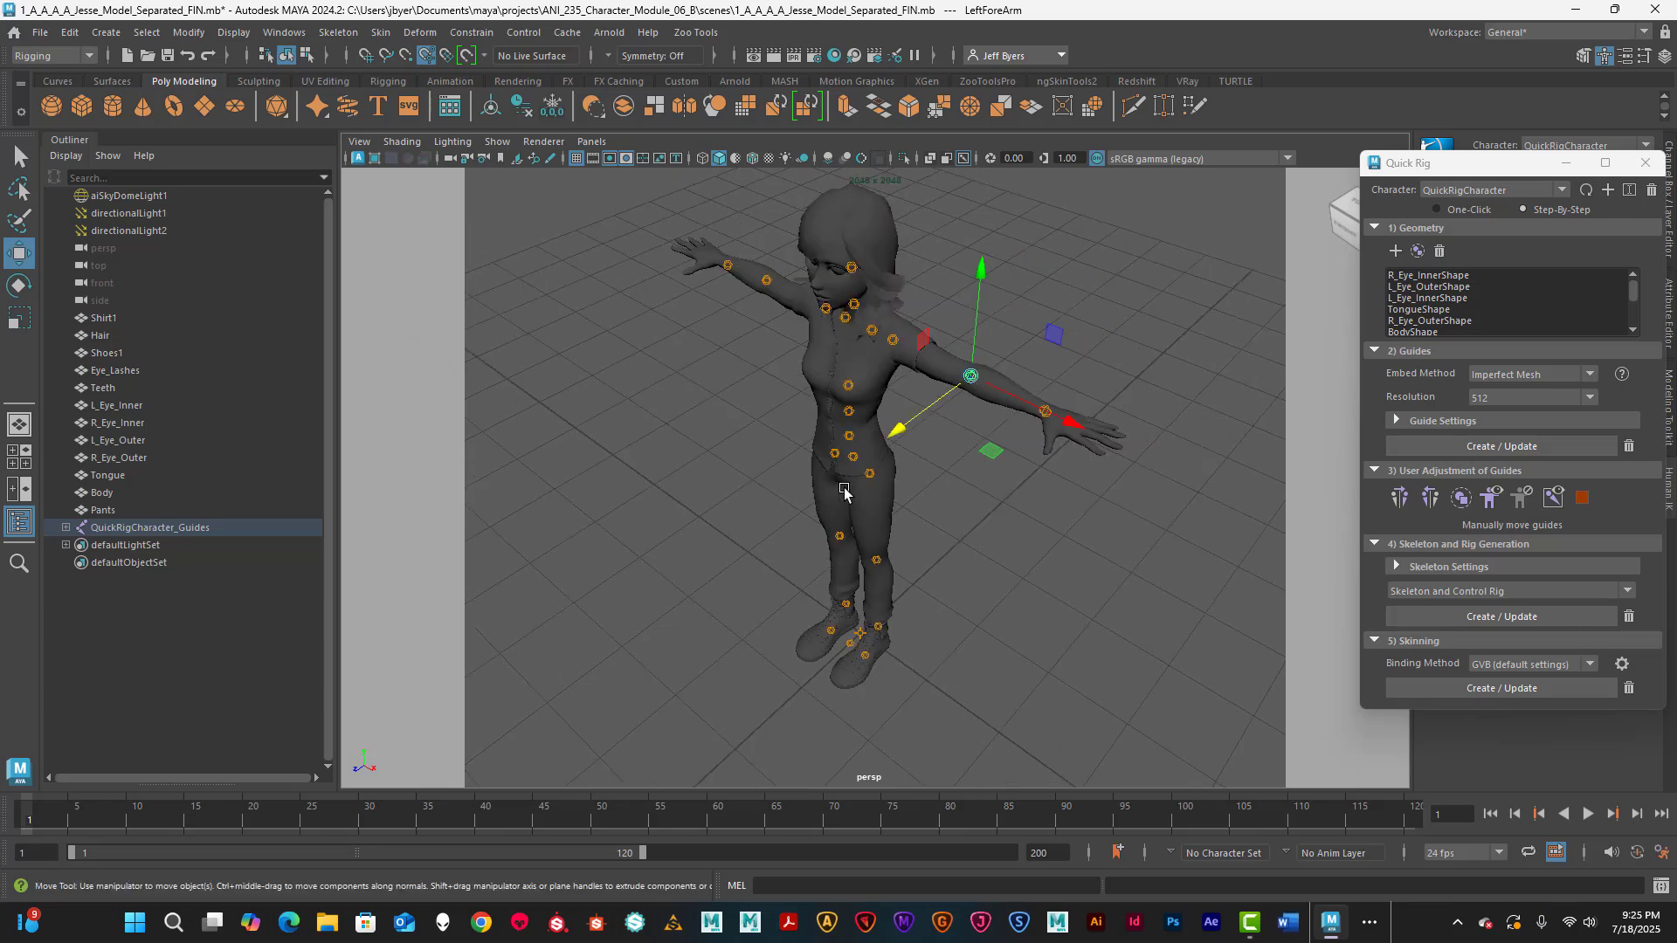
alt+drag(830, 495, 782, 482)
alt+middle_drag(782, 479, 769, 491)
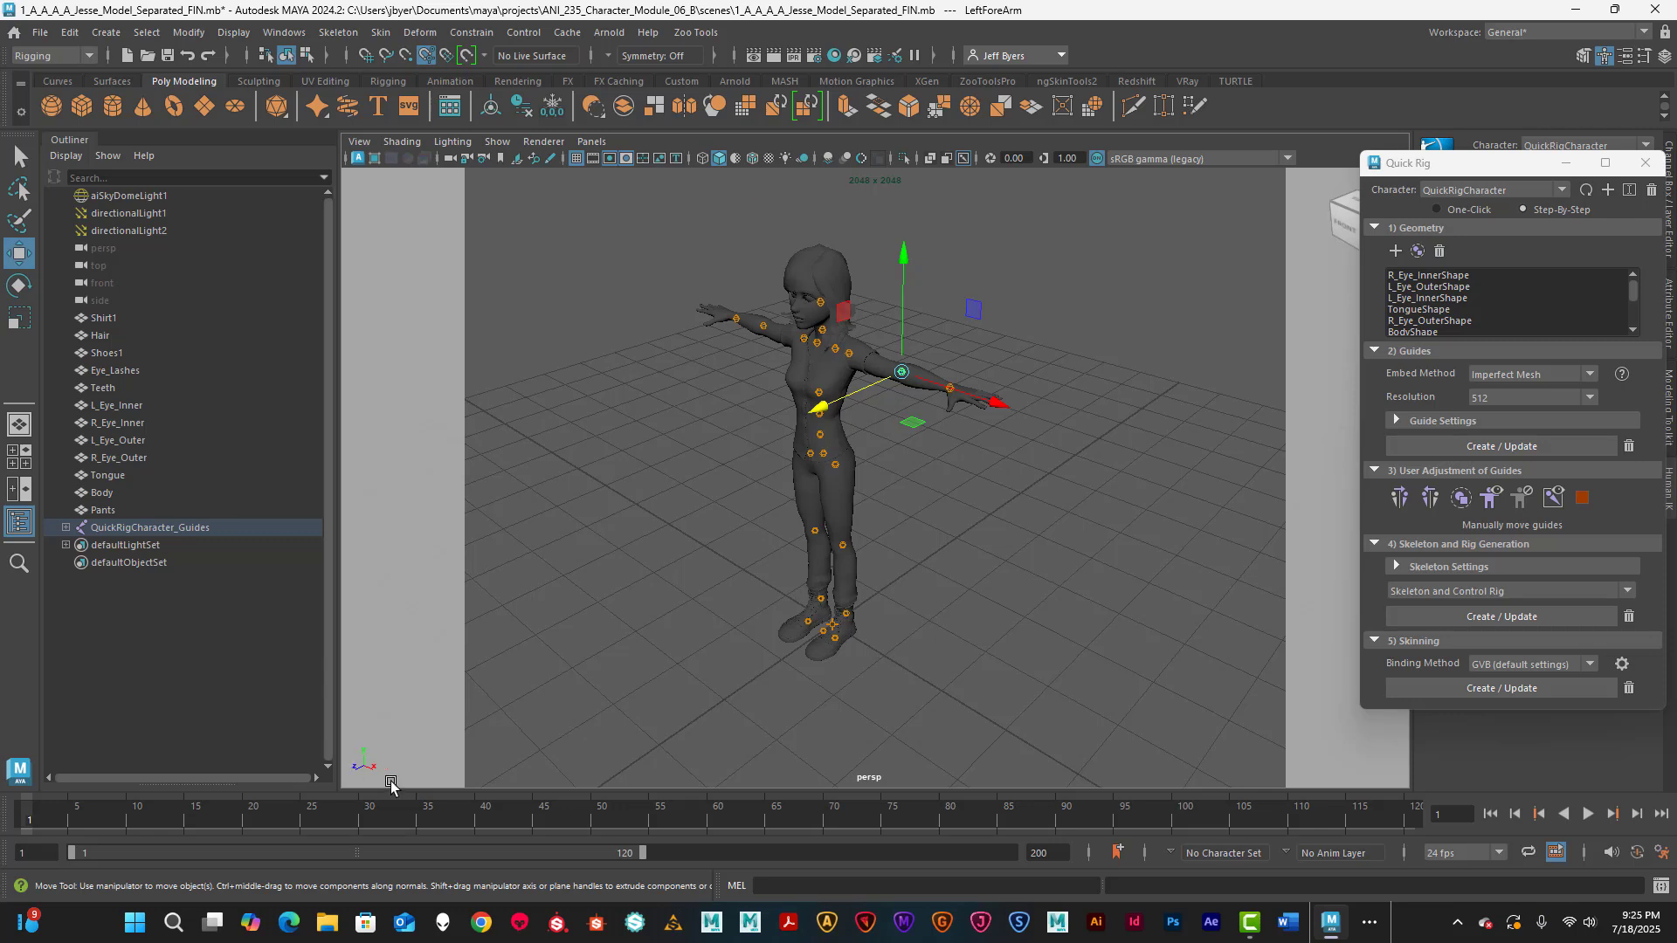
alt+drag(839, 655, 735, 685)
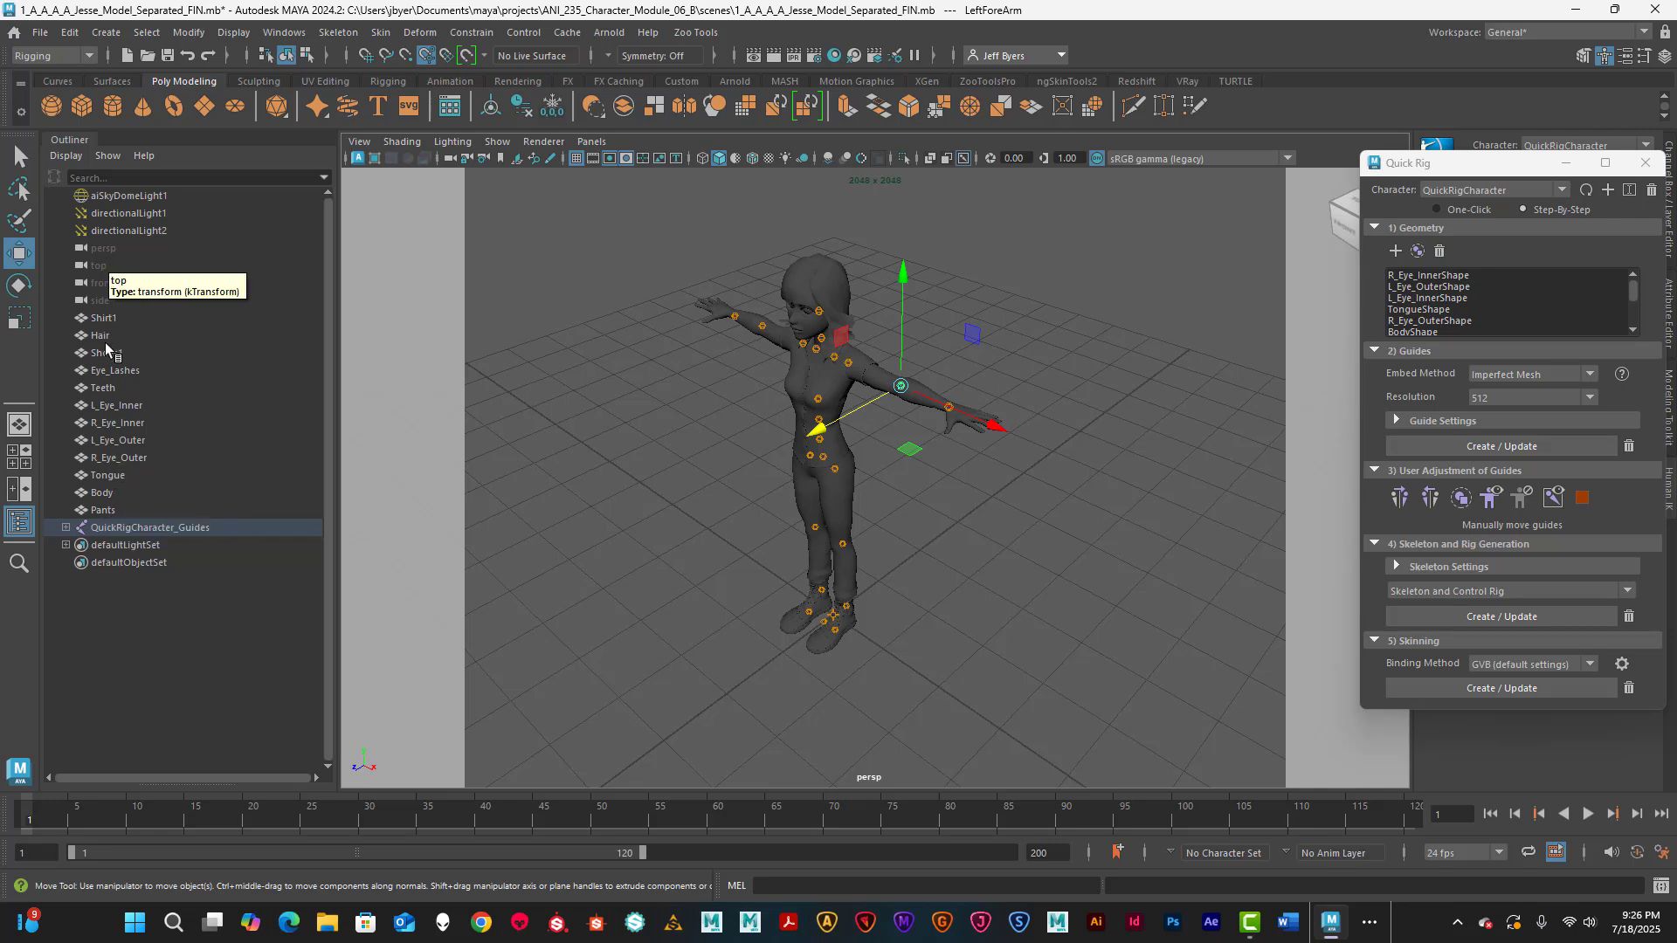
- Select each character mesh in turn, from Shirt1 to Pants, to check which body part it represents
click(98, 319)
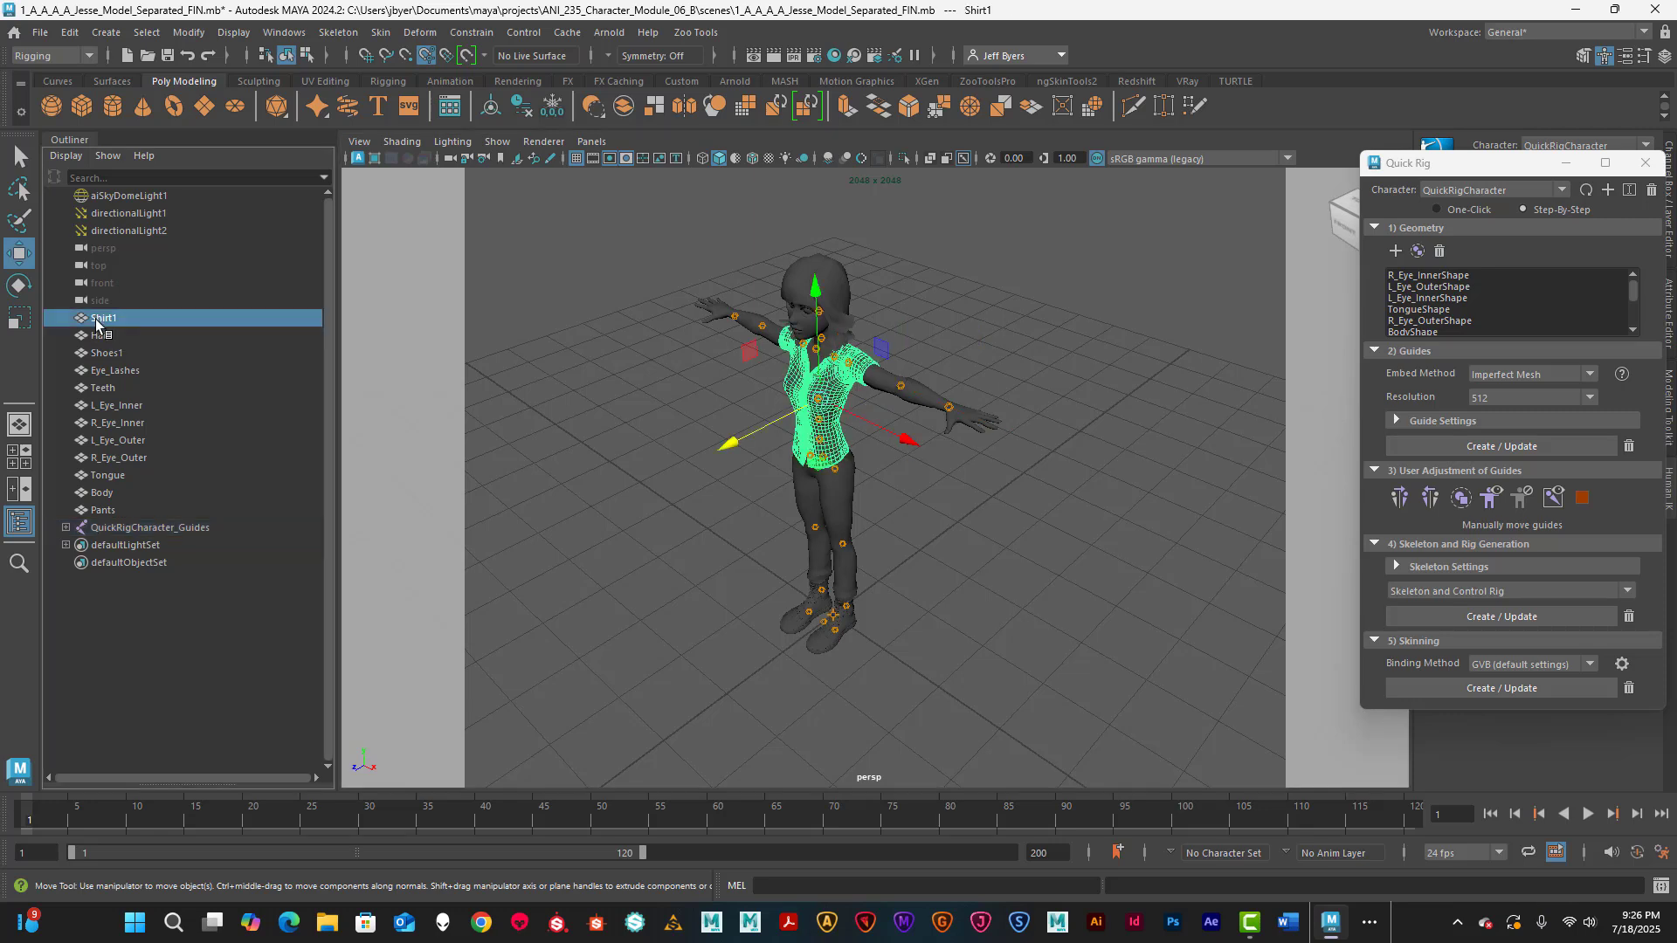
click(99, 337)
click(102, 353)
click(100, 370)
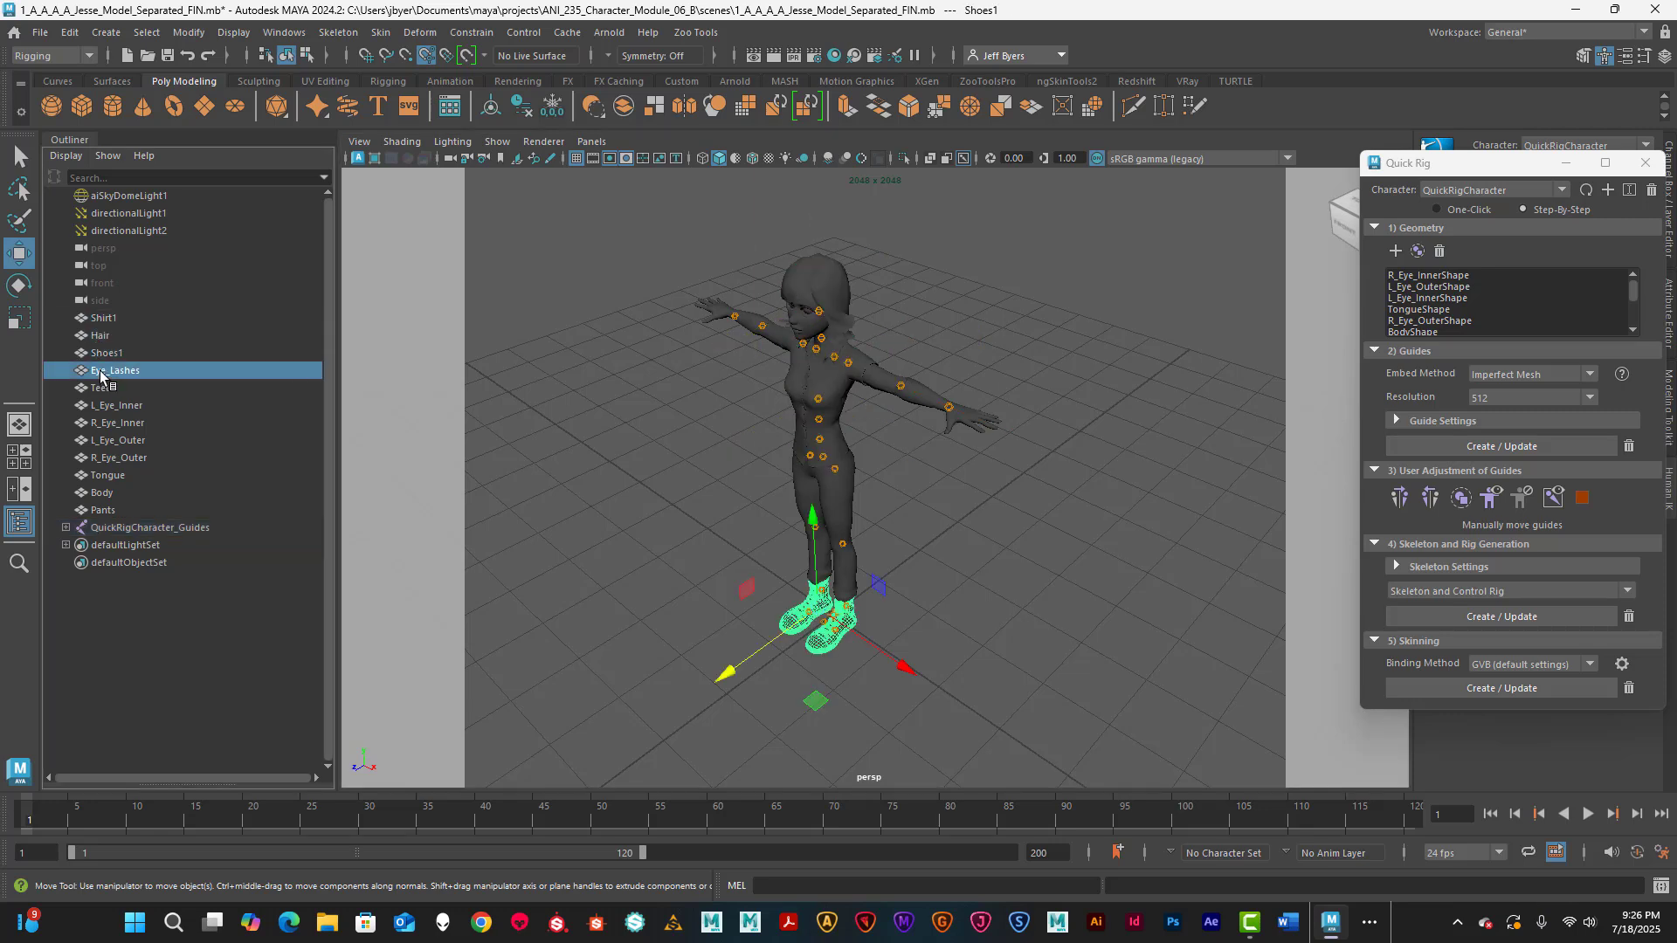
click(101, 387)
click(102, 405)
click(102, 423)
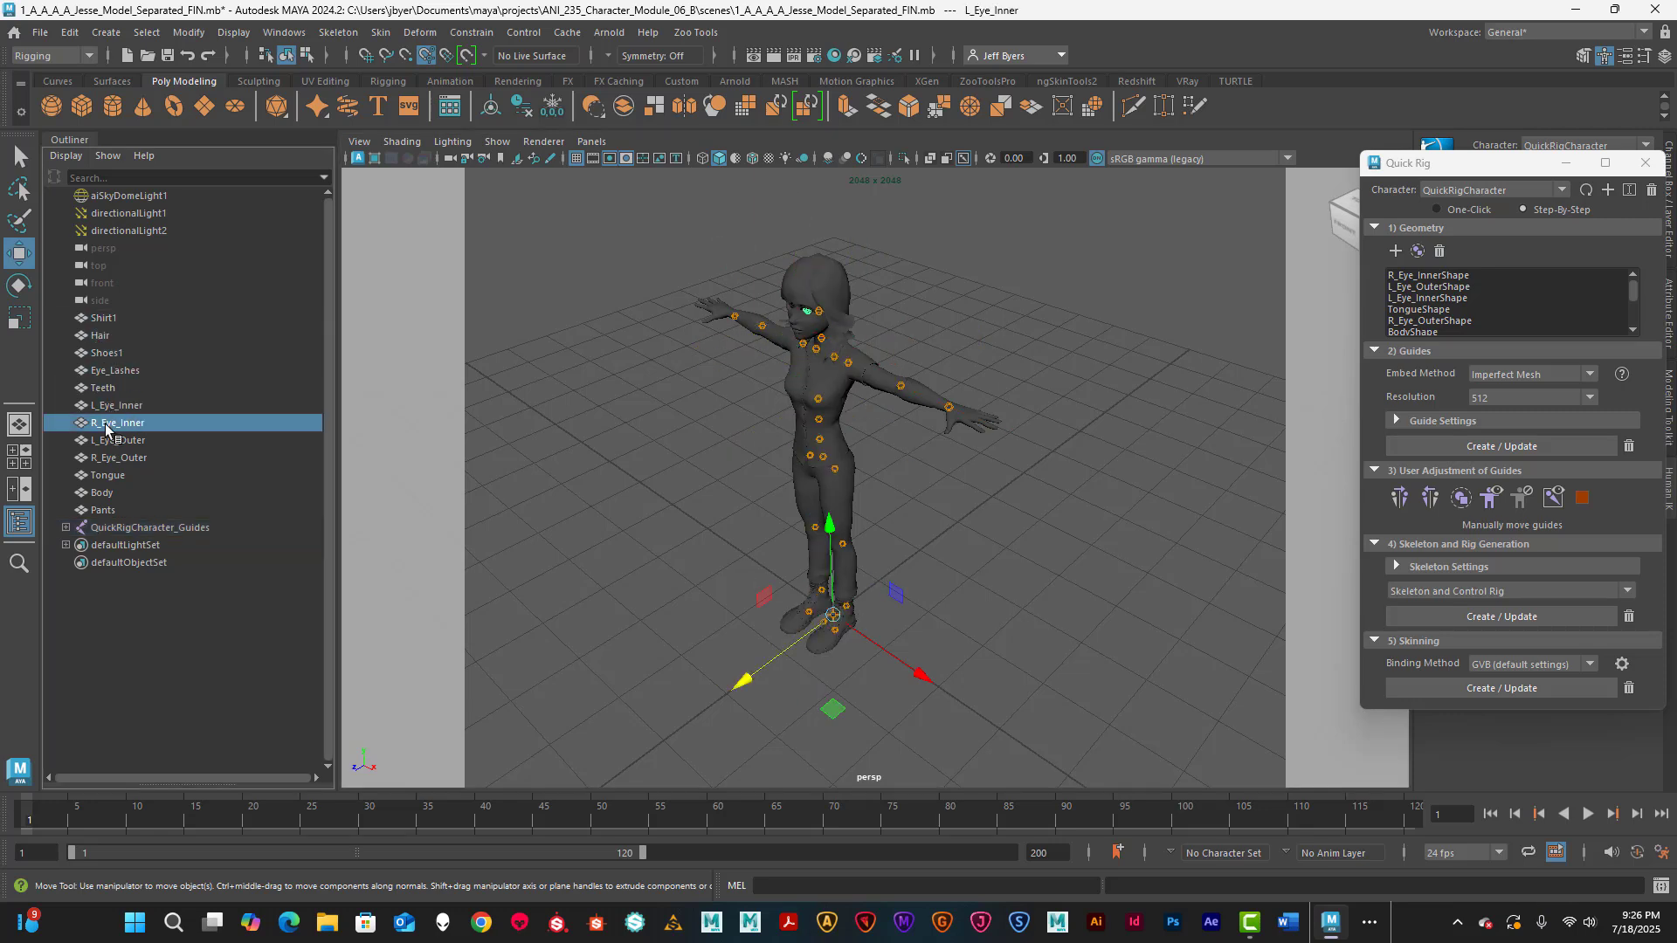
click(101, 440)
click(103, 457)
click(106, 475)
click(109, 492)
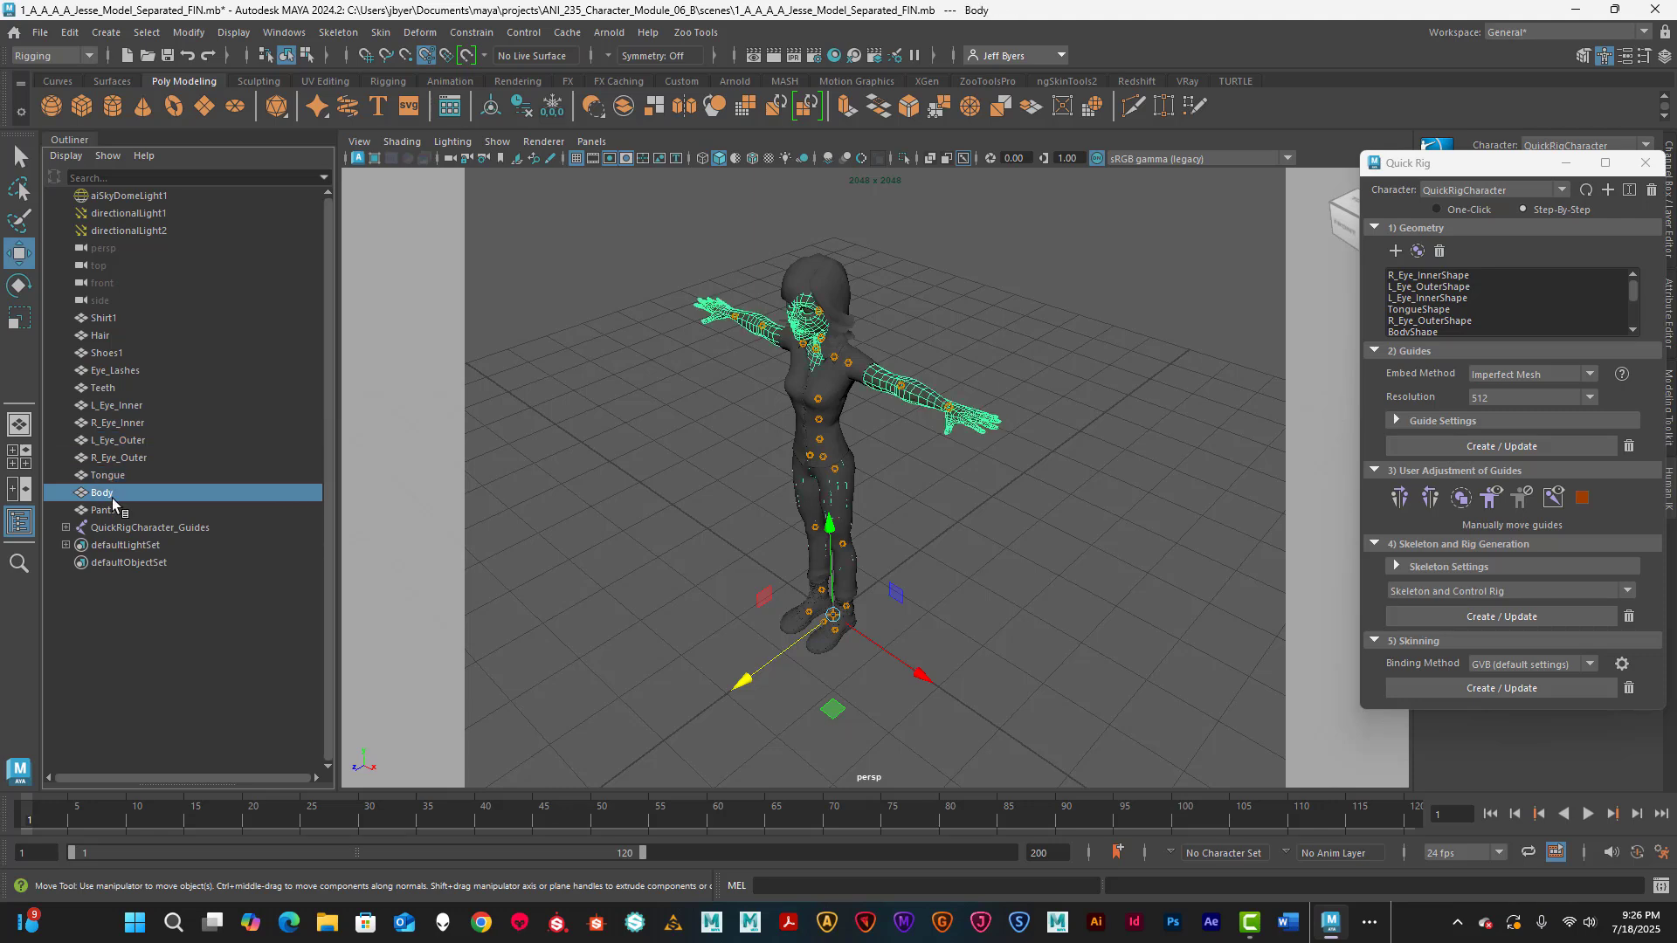
click(103, 510)
click(107, 320)
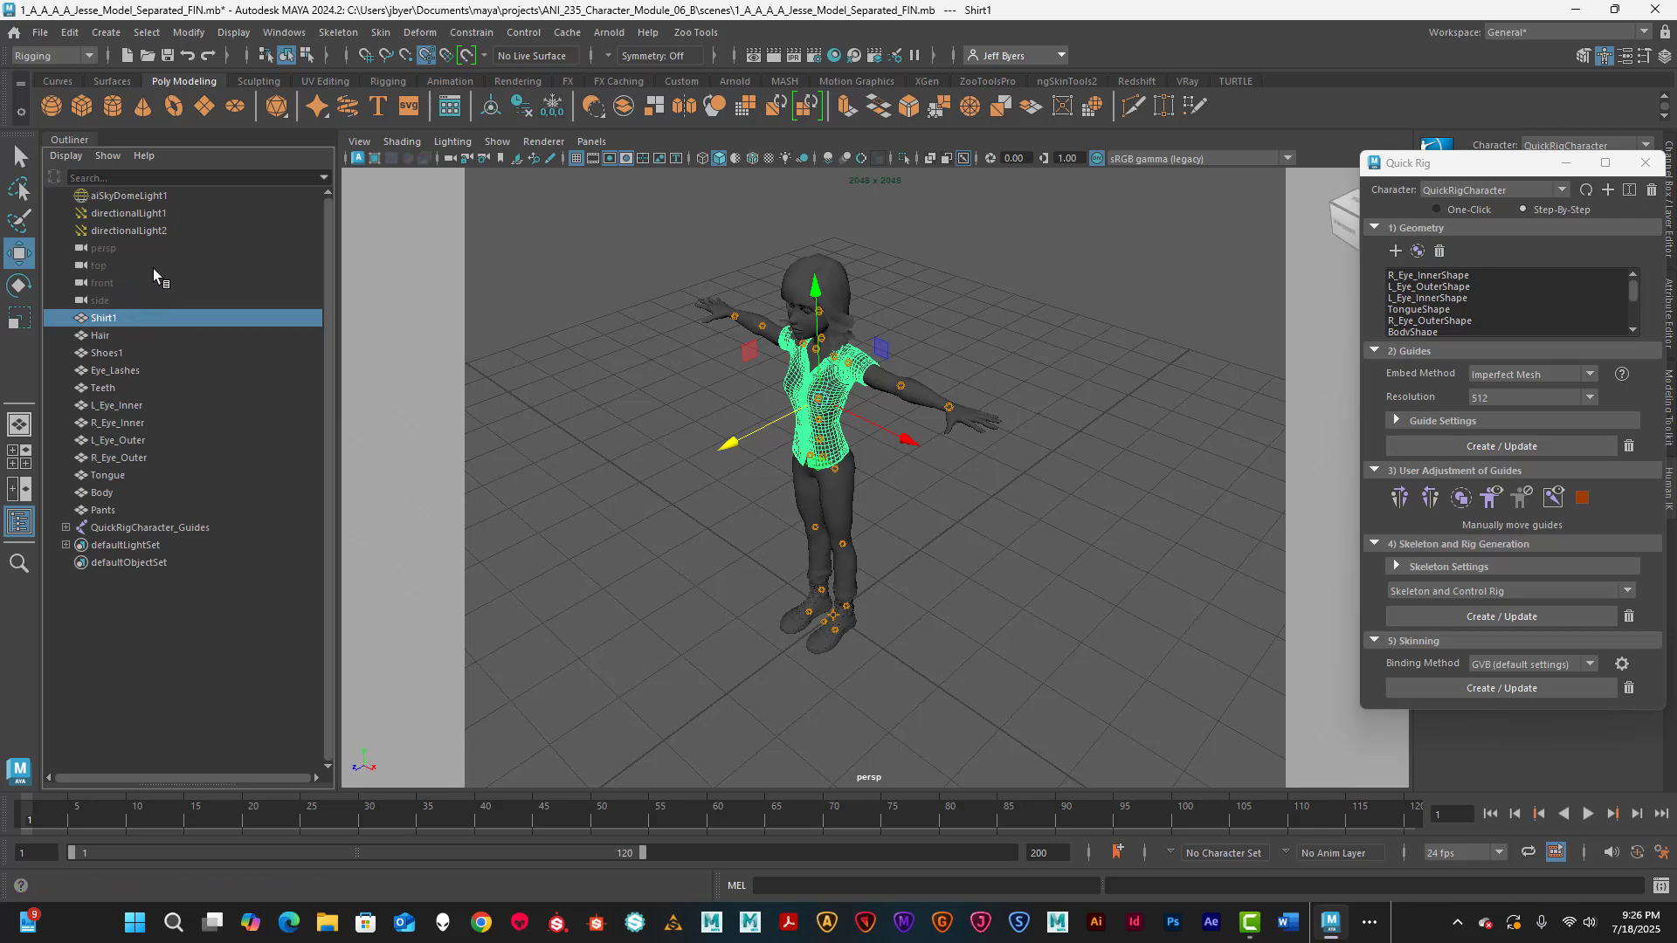
click(69, 32)
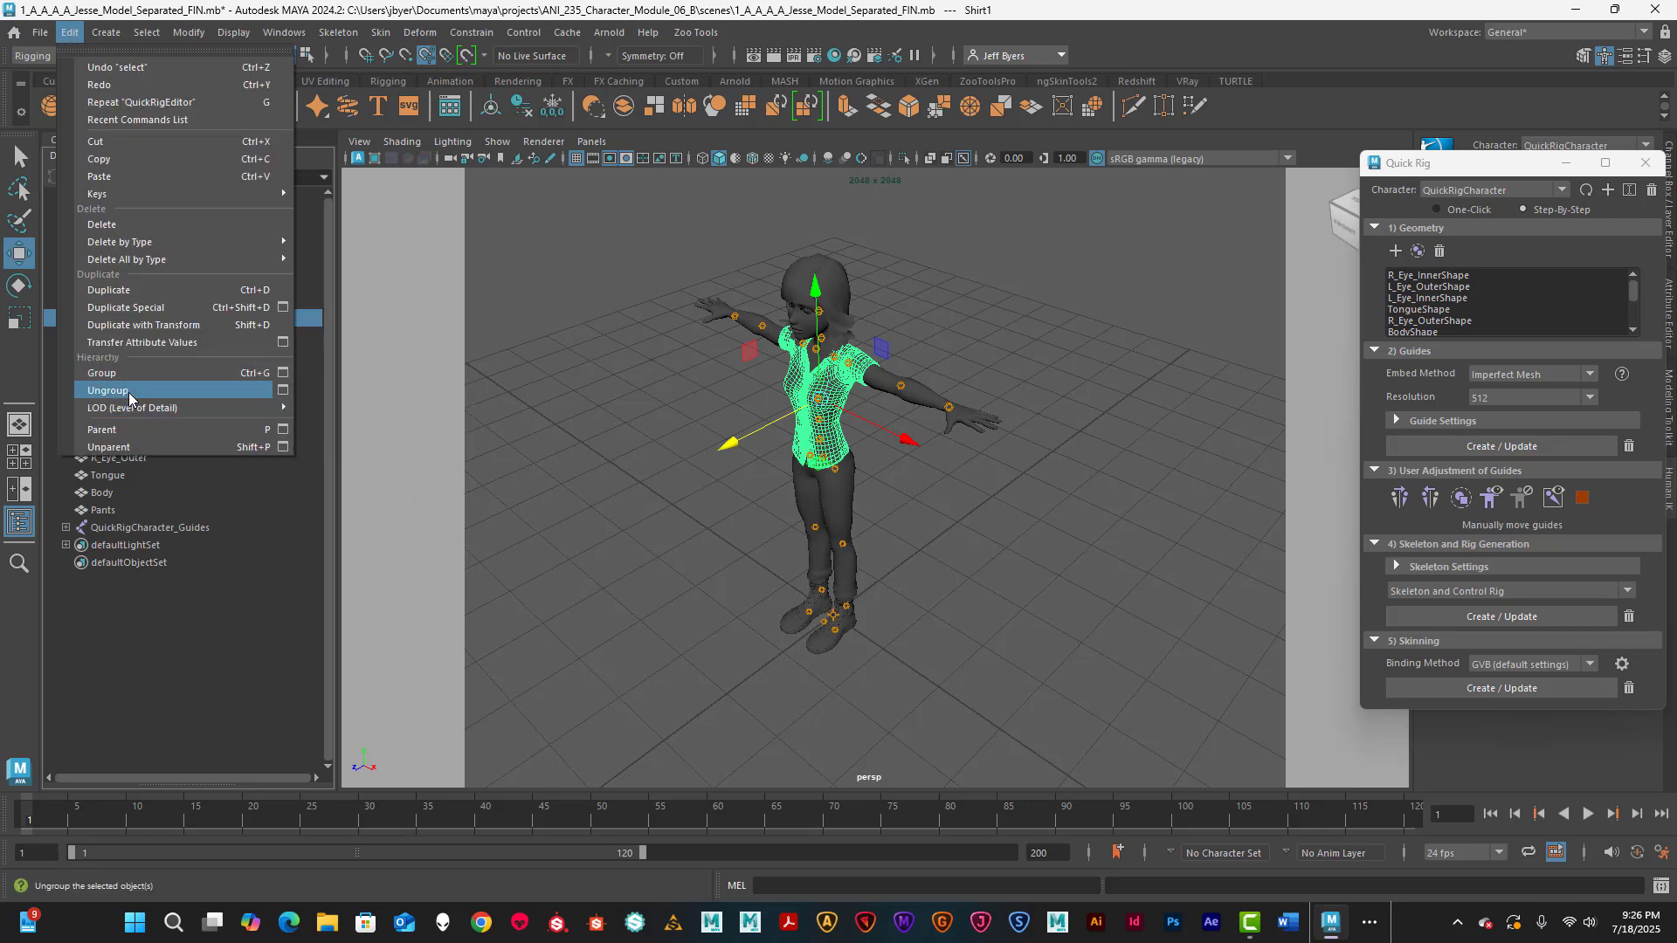
click(270, 522)
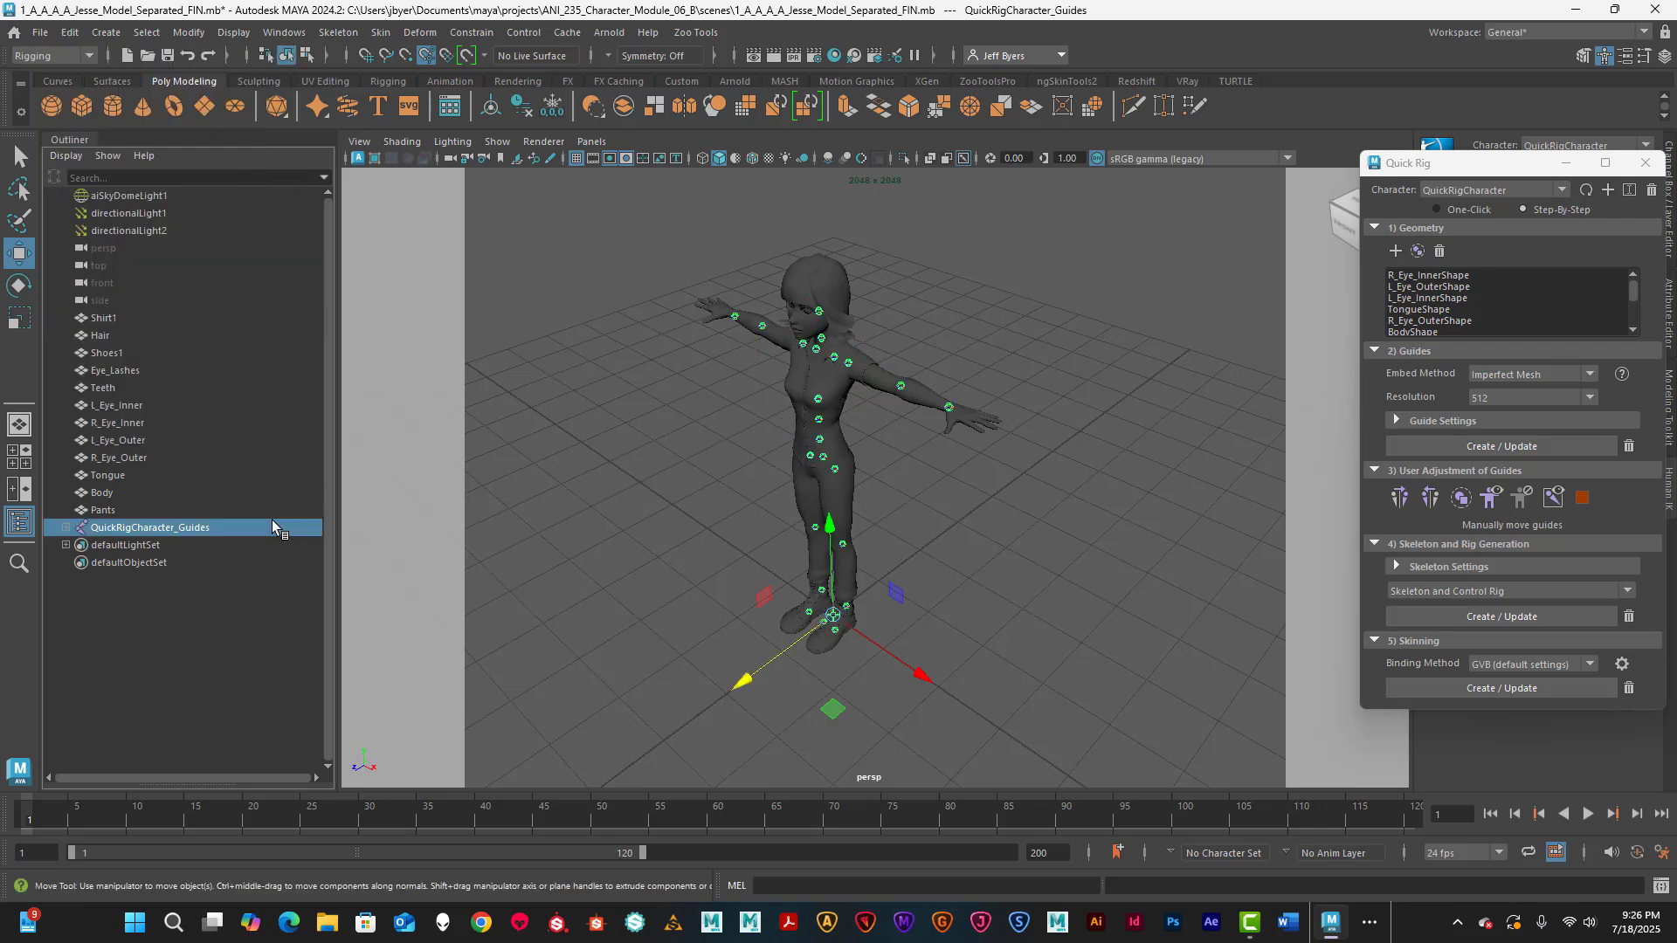
click(107, 317)
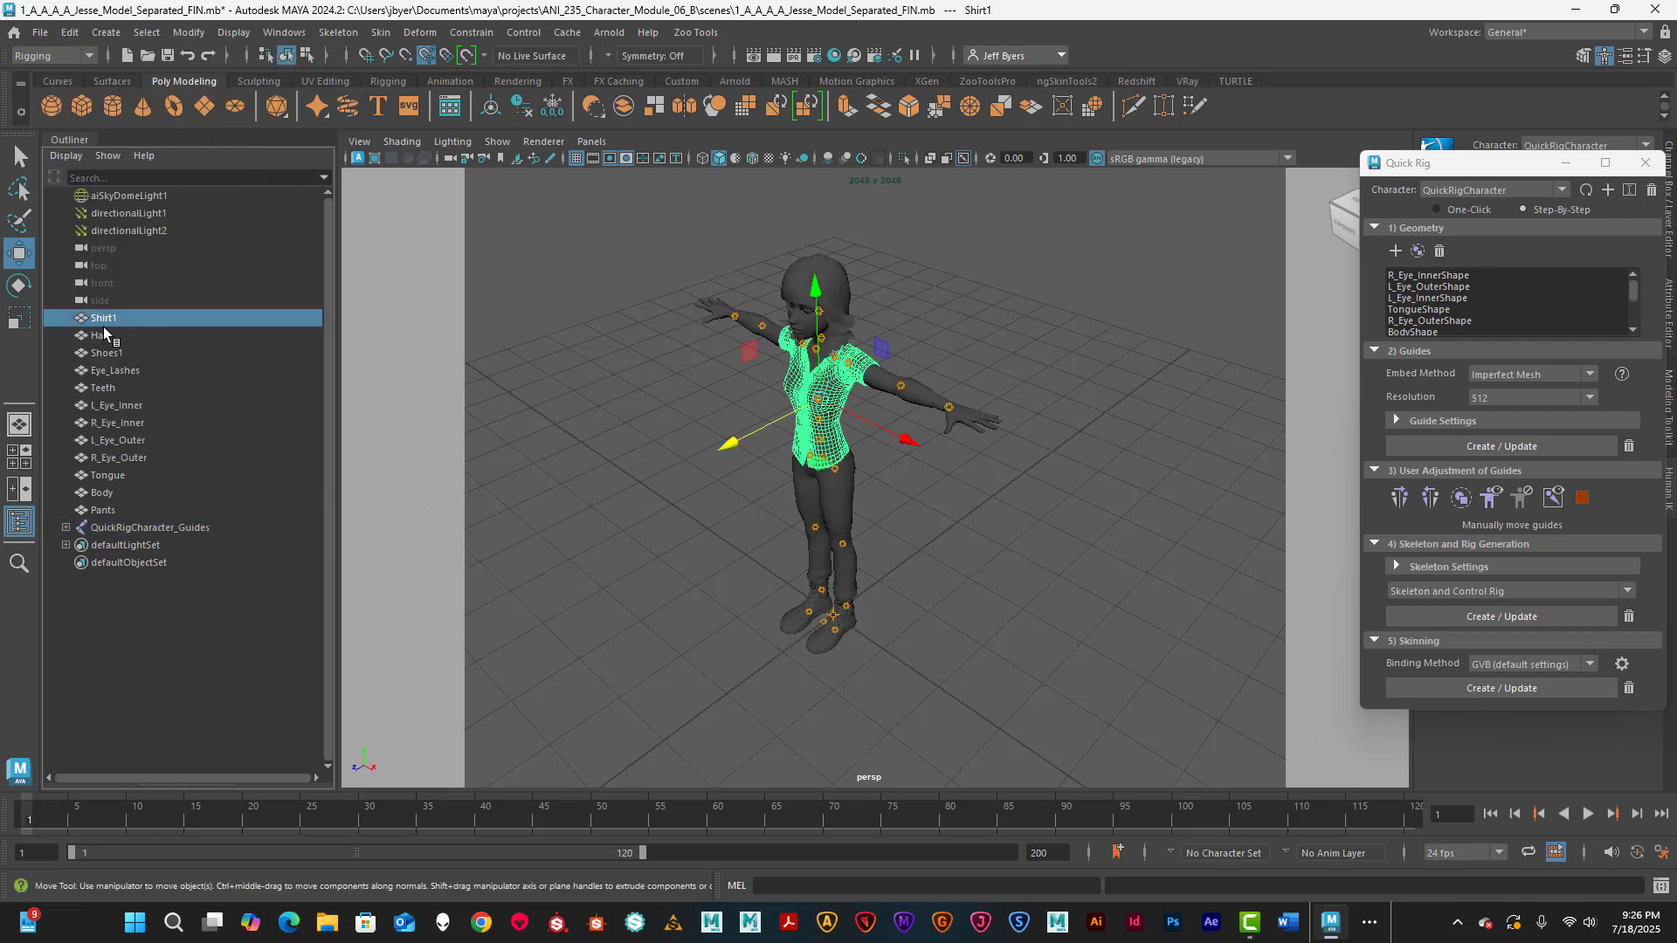
click(101, 336)
click(99, 353)
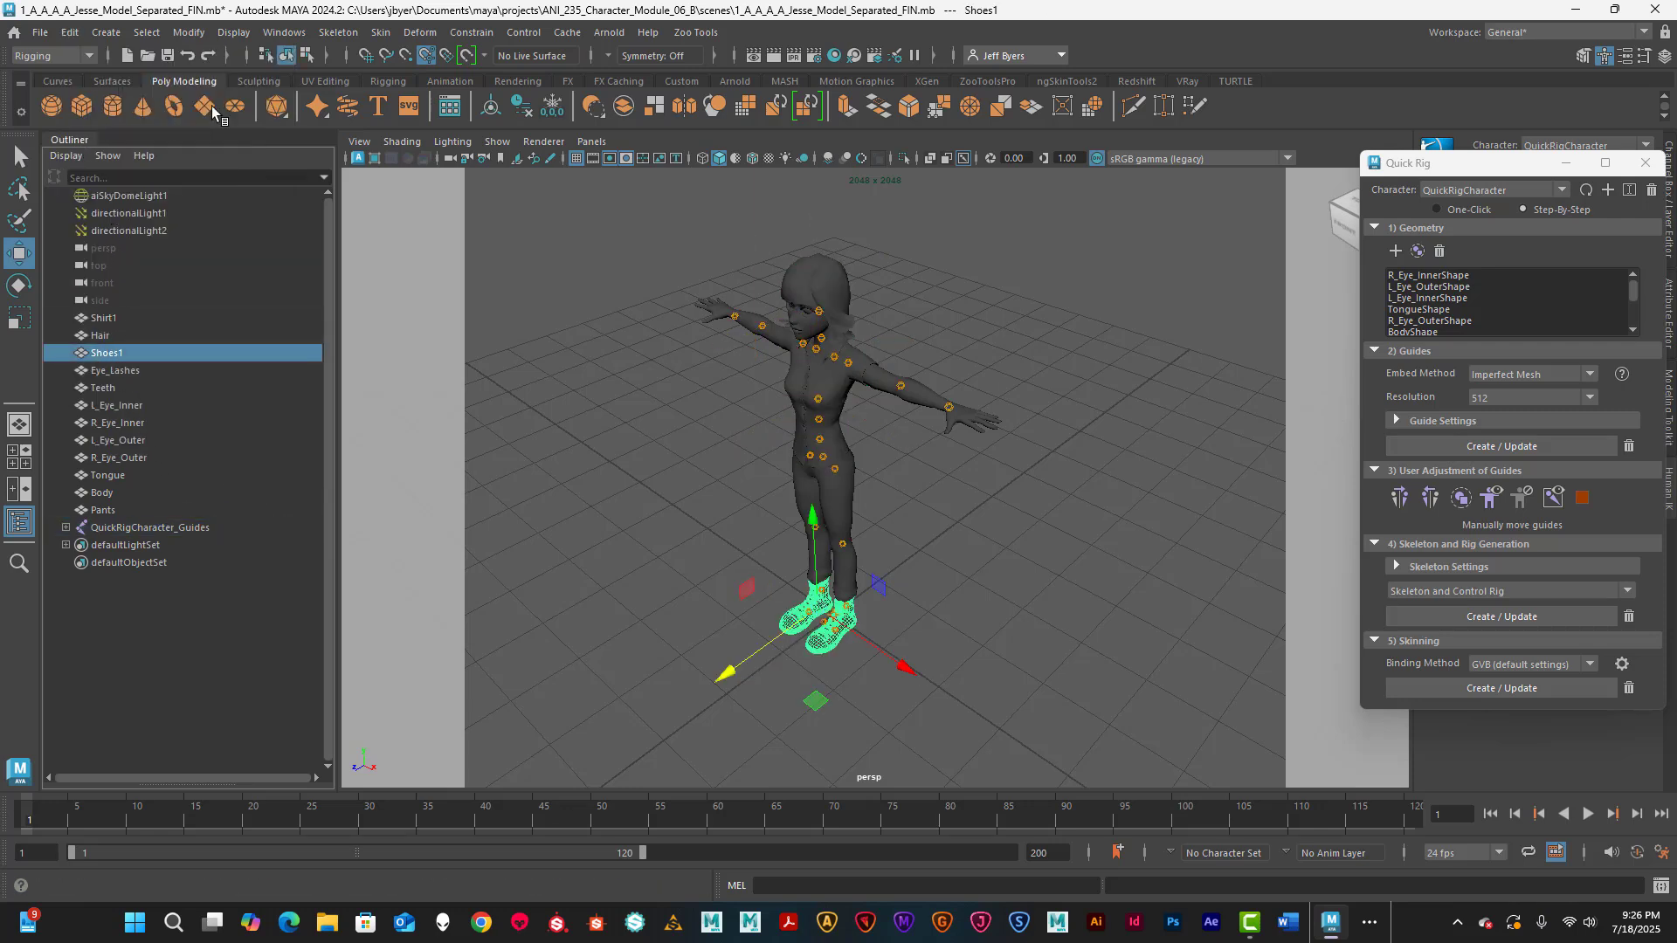
click(284, 32)
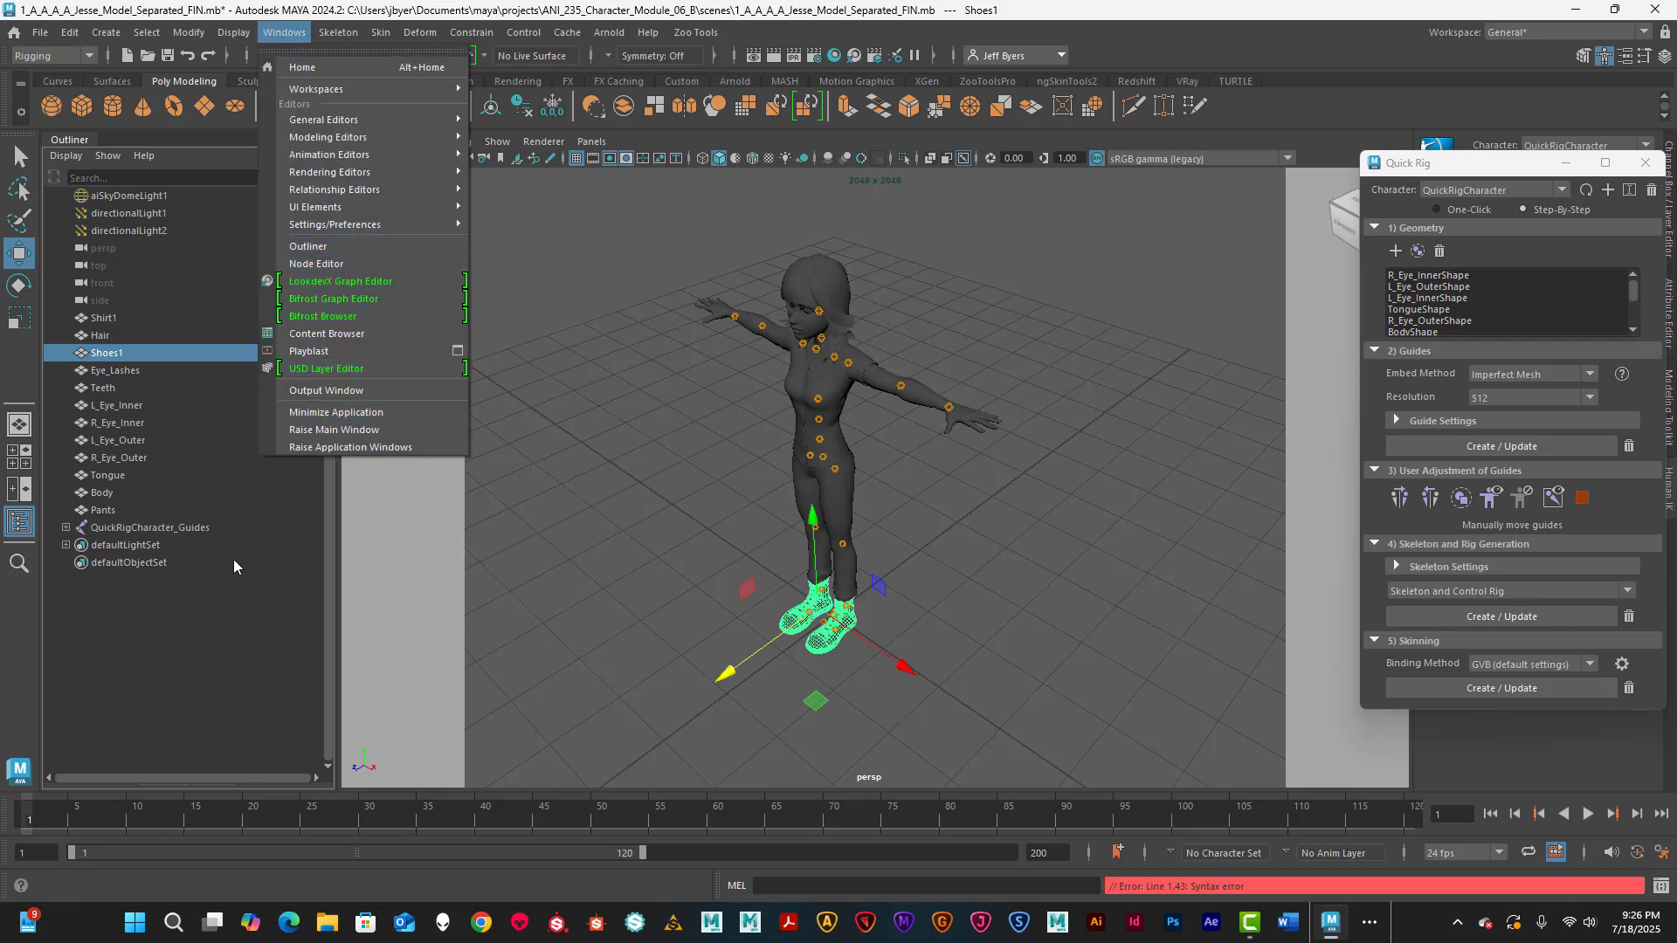
click(124, 648)
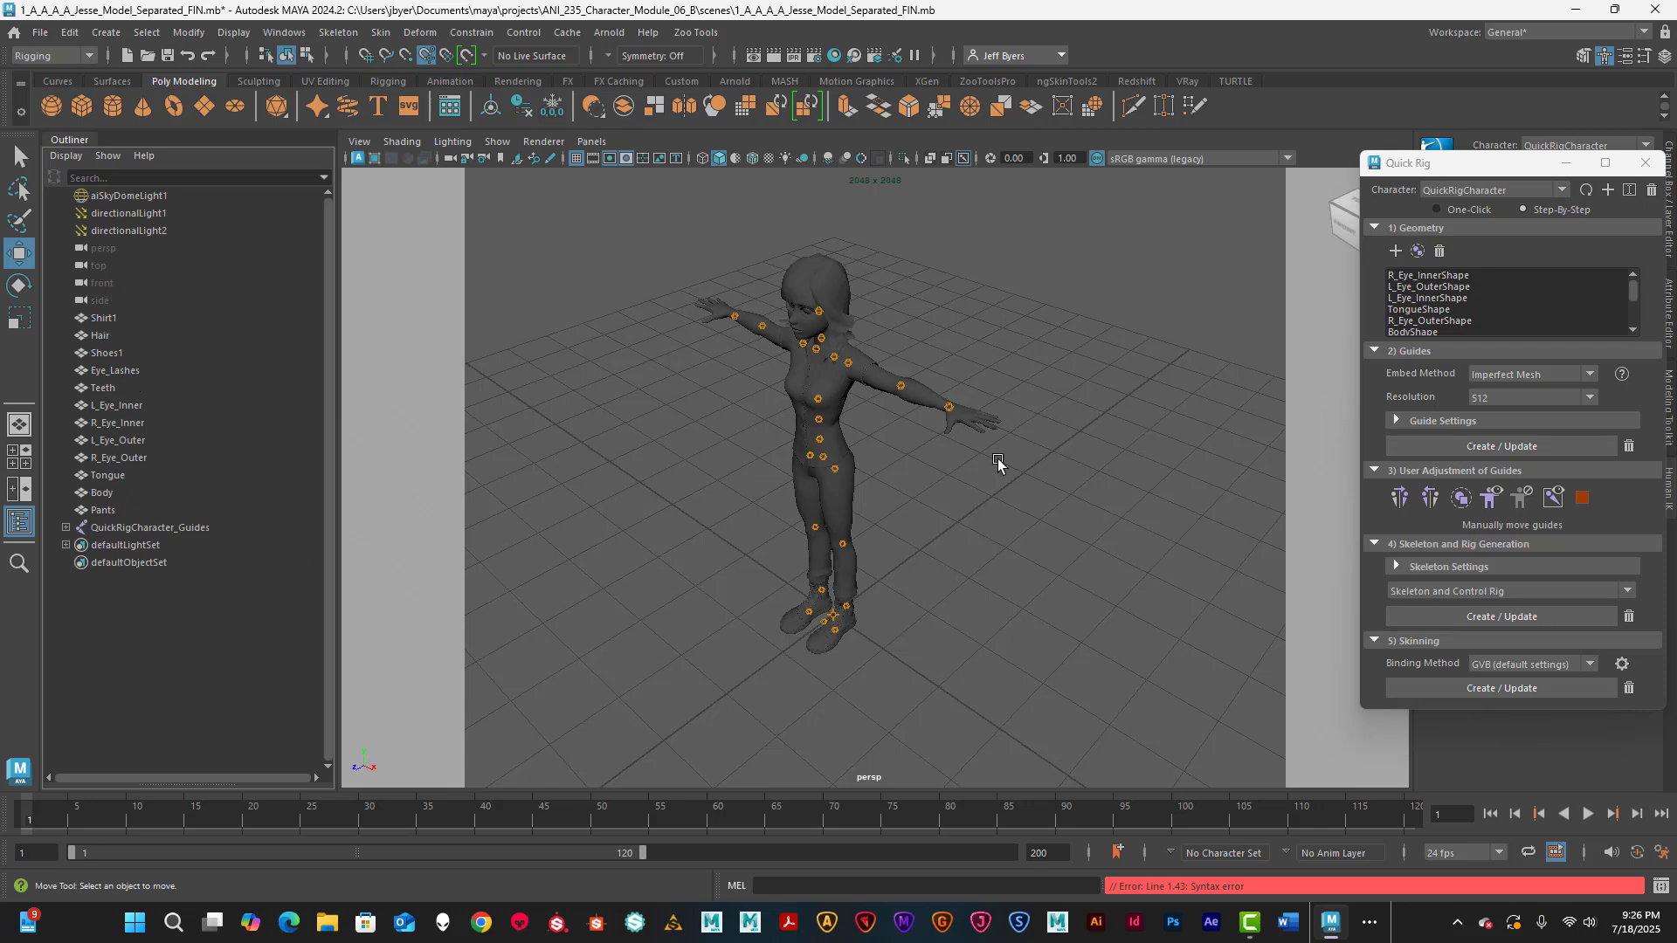
scroll(978, 522, up, 6)
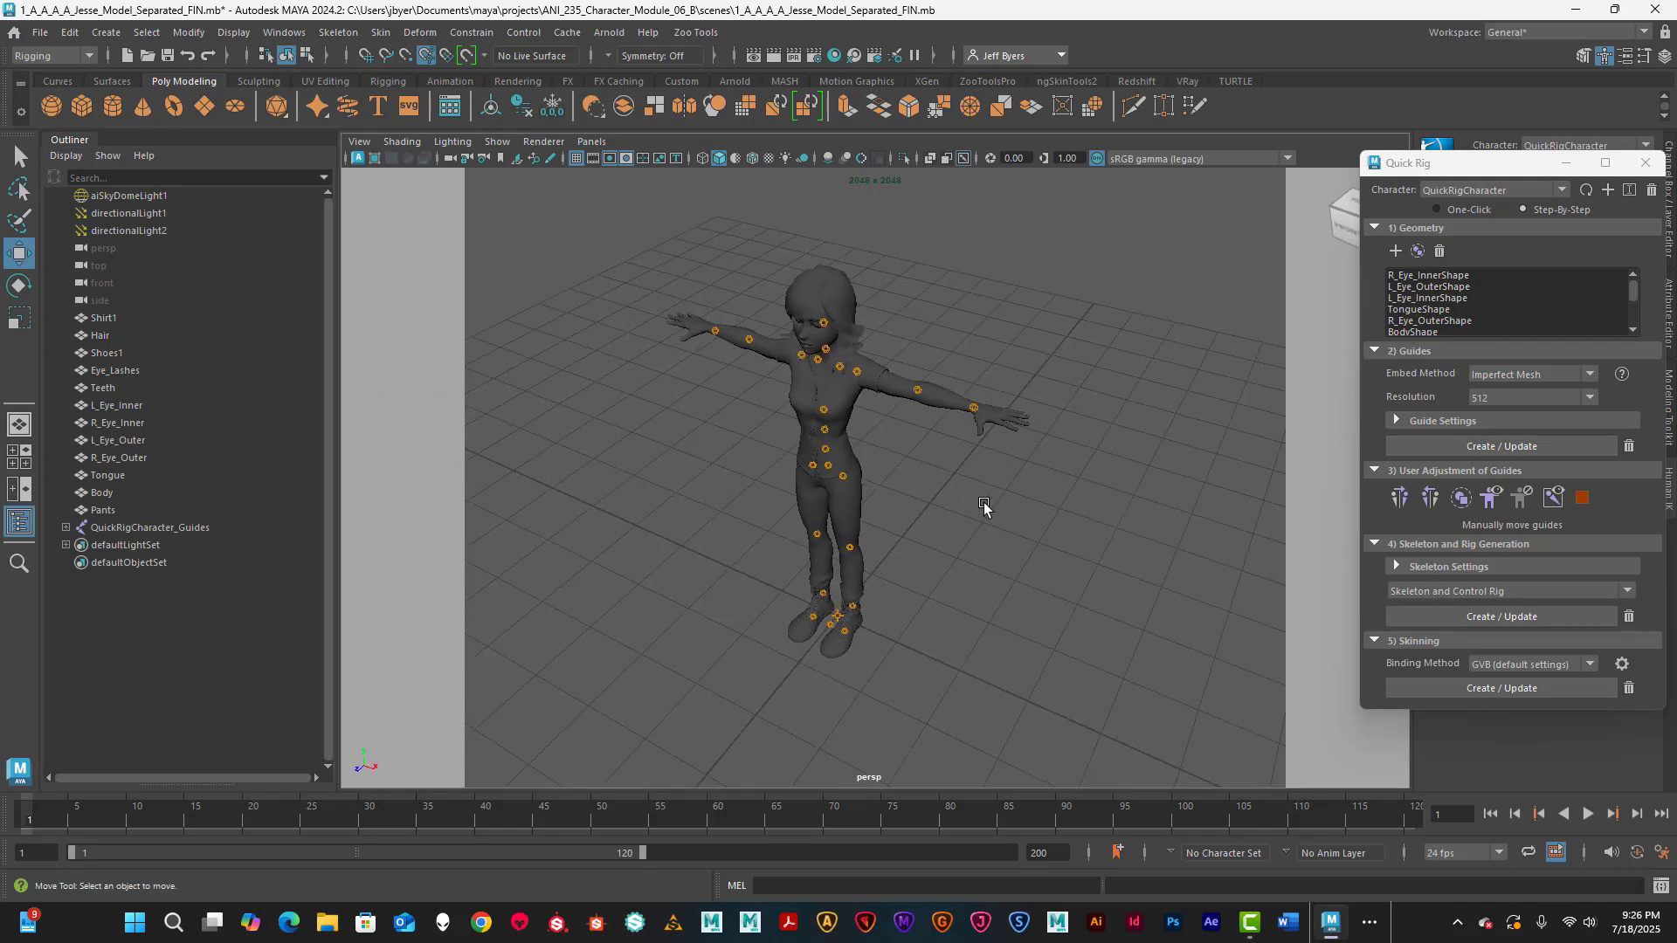
alt+middle_drag(976, 485, 971, 492)
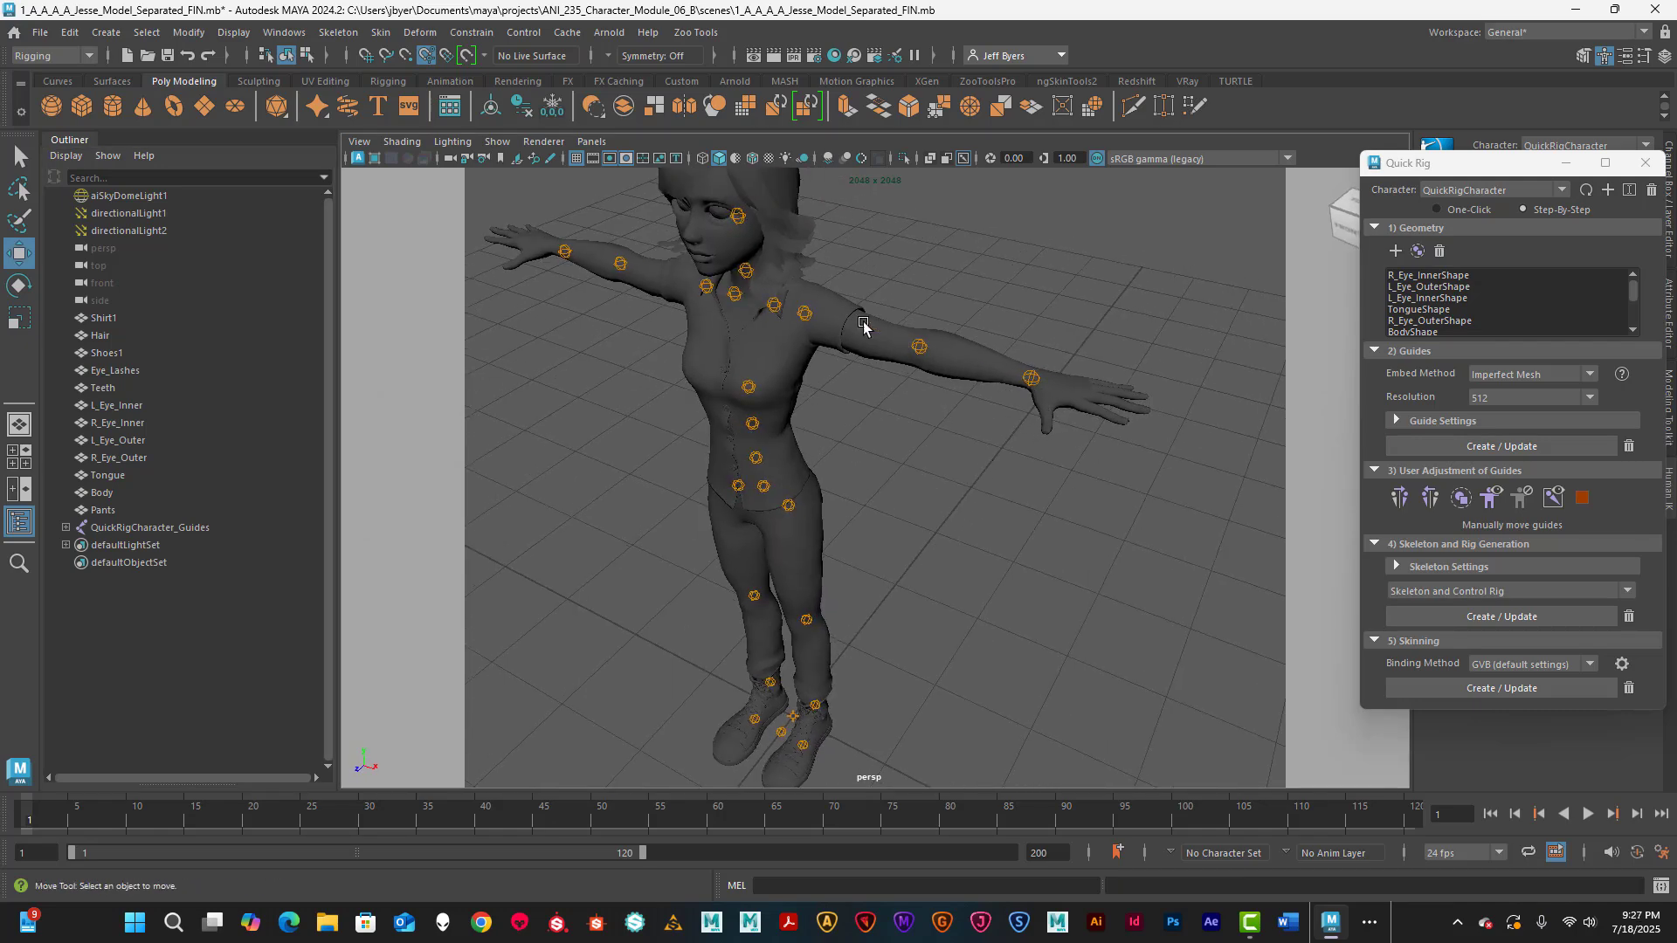
alt+drag(860, 365, 864, 515)
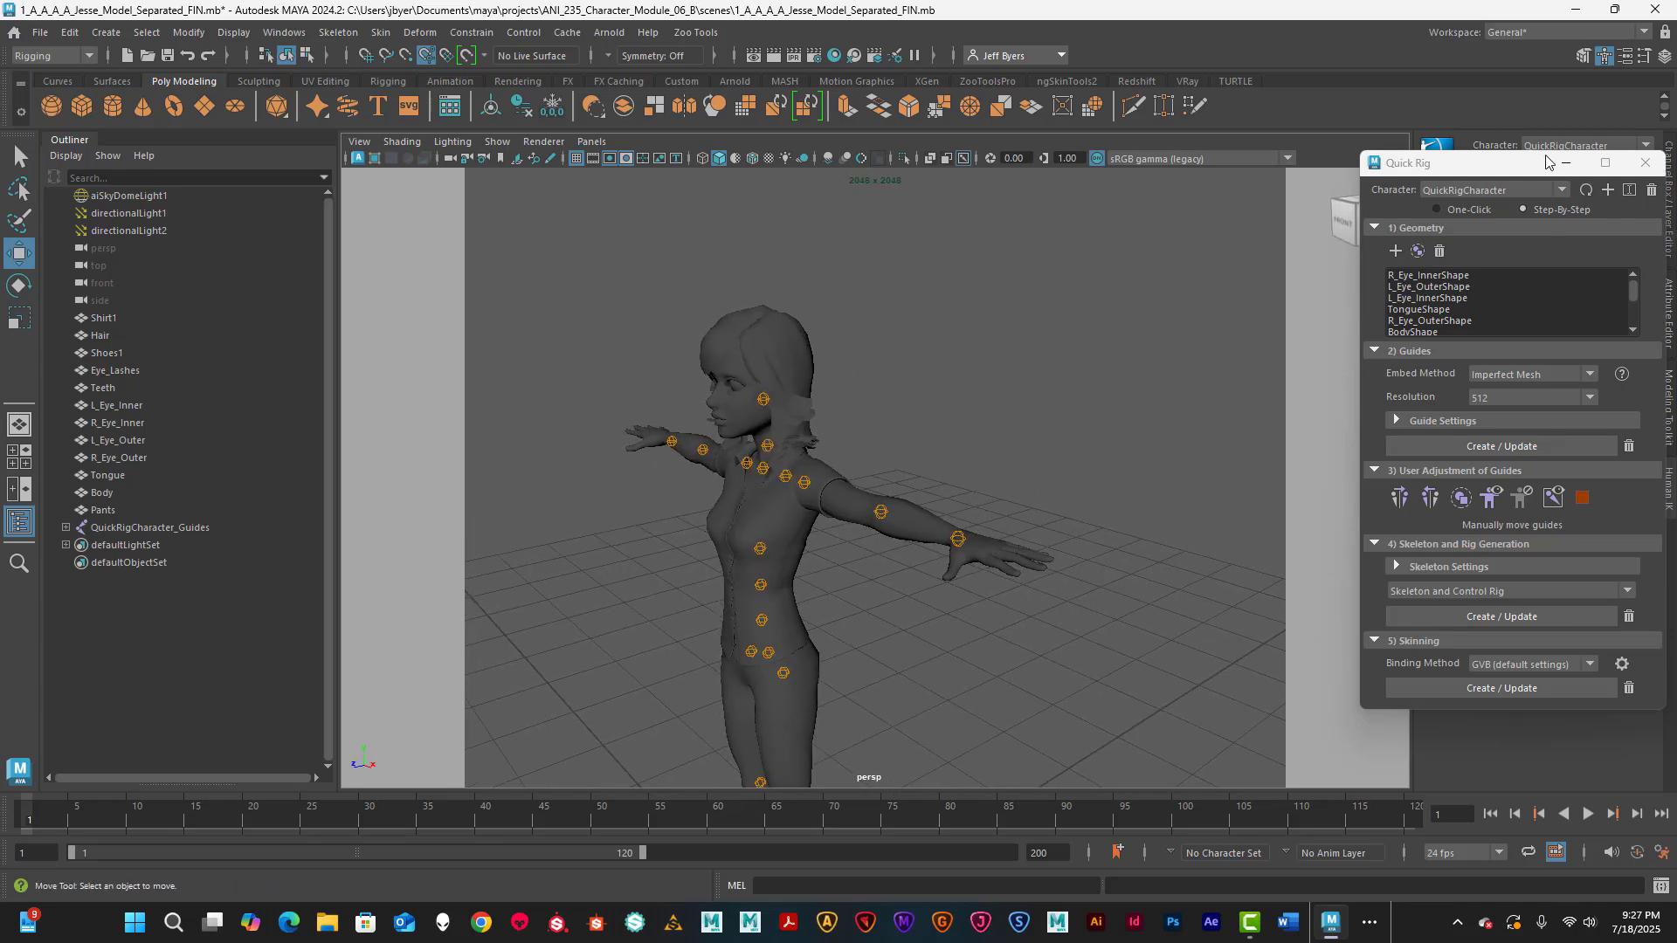
- Minimize the Quick Rig window, show the Channel Box and layers, and hide Hair_Layer to expose the head
drag(1546, 162, 1490, 175)
click(1510, 177)
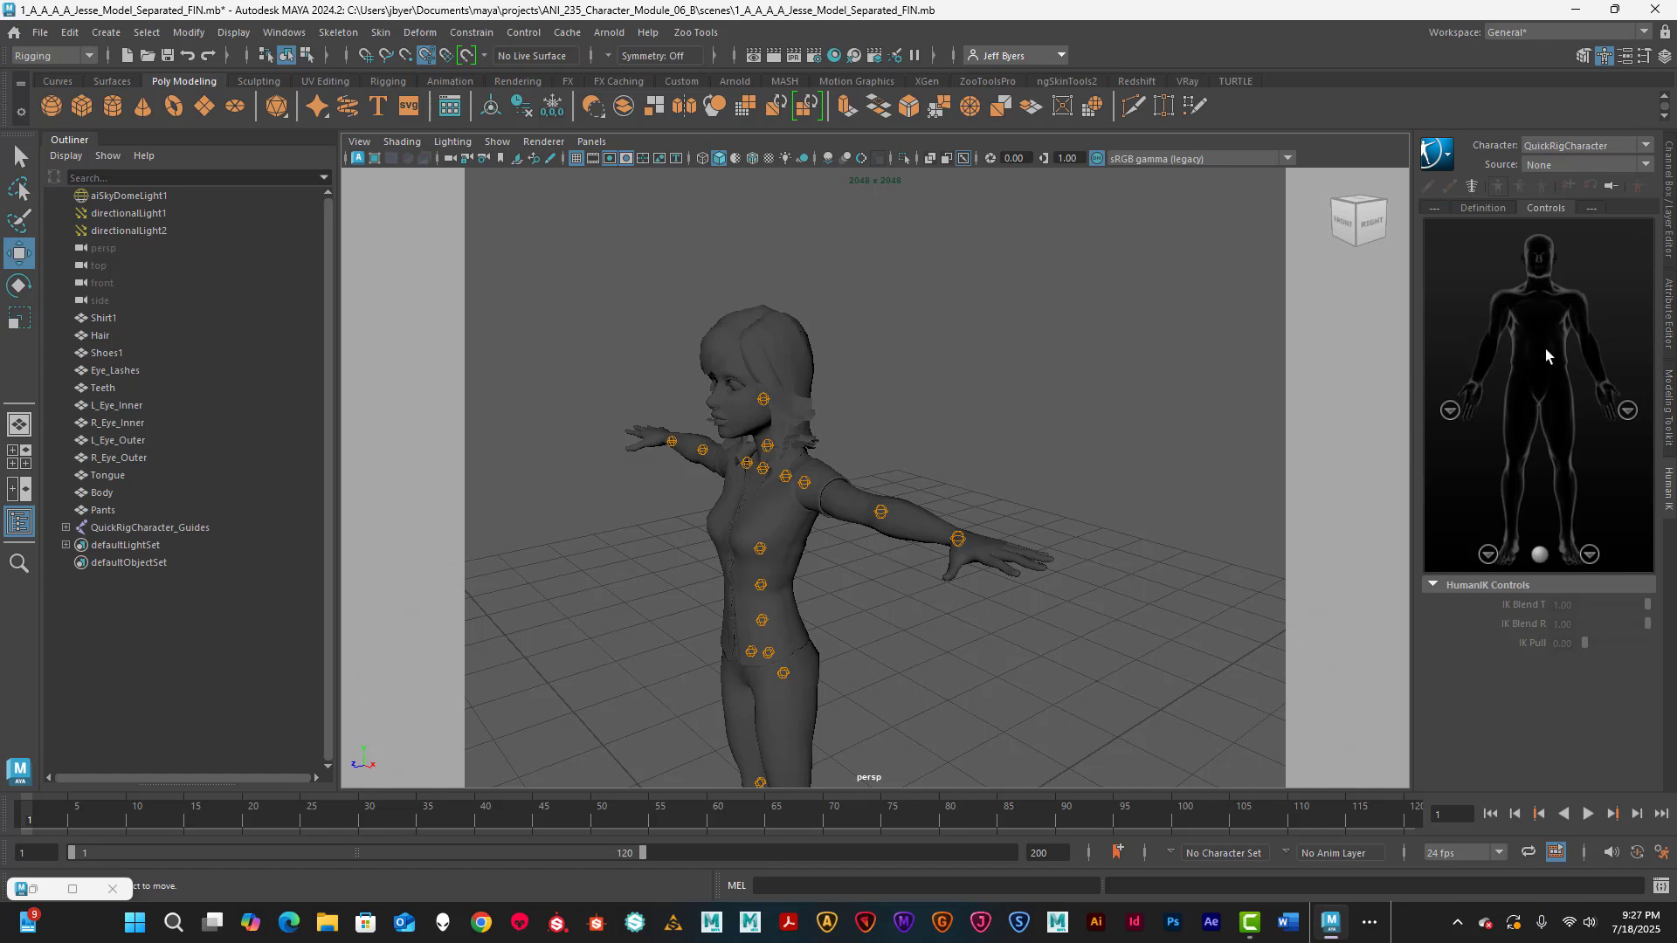
click(1671, 156)
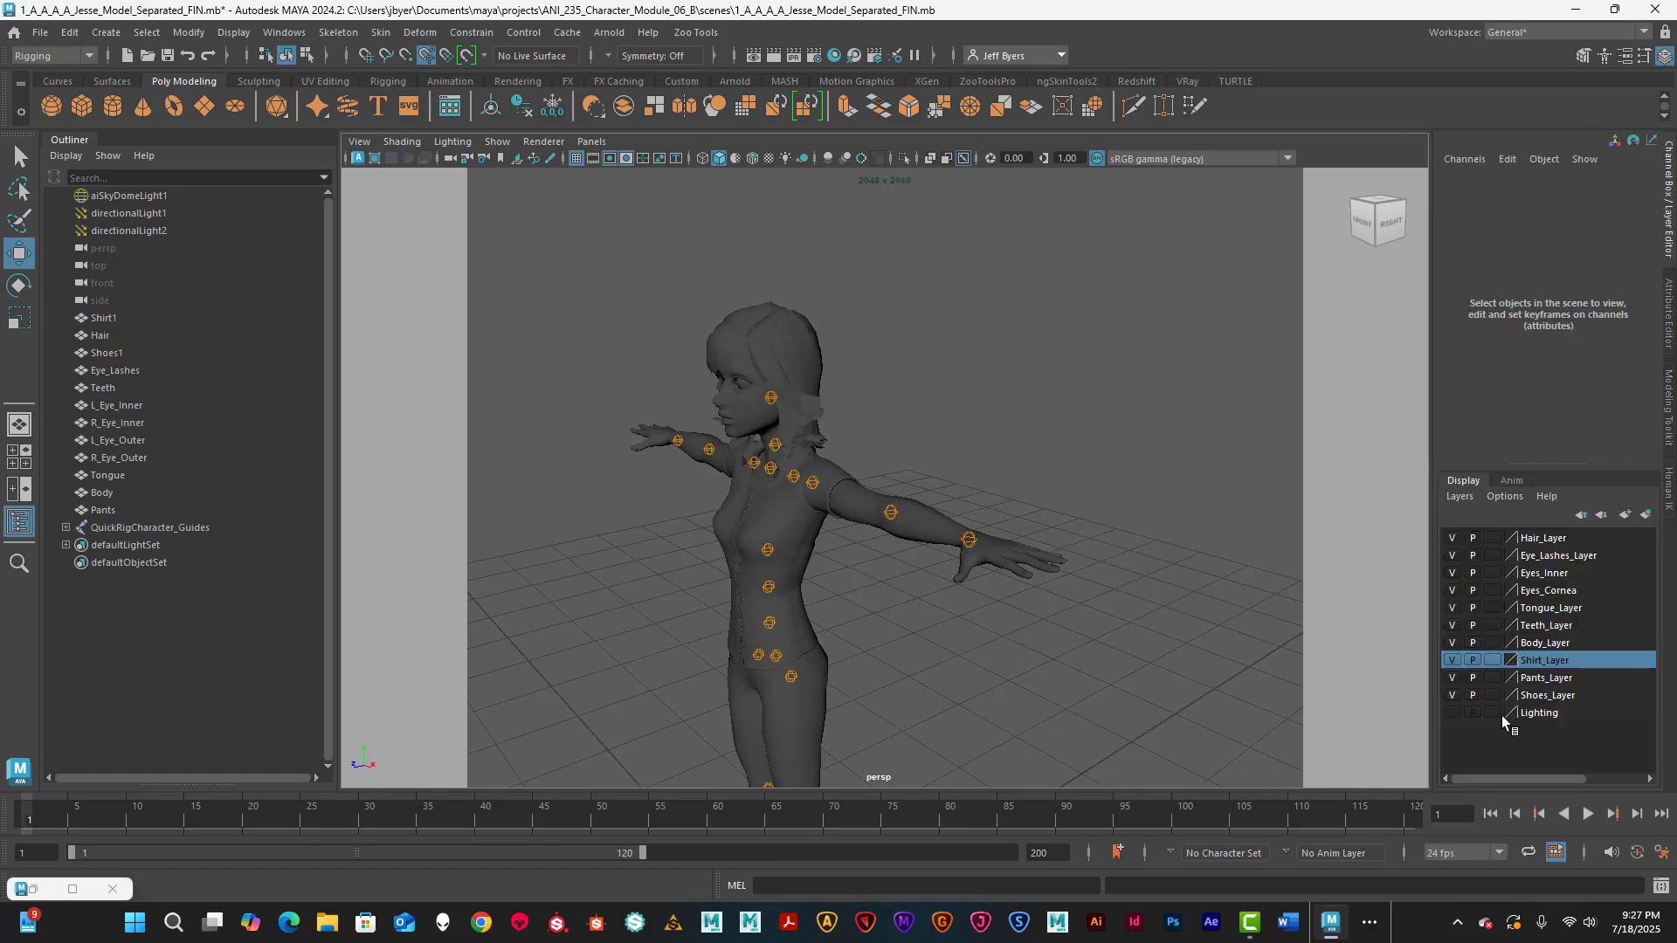
click(1452, 538)
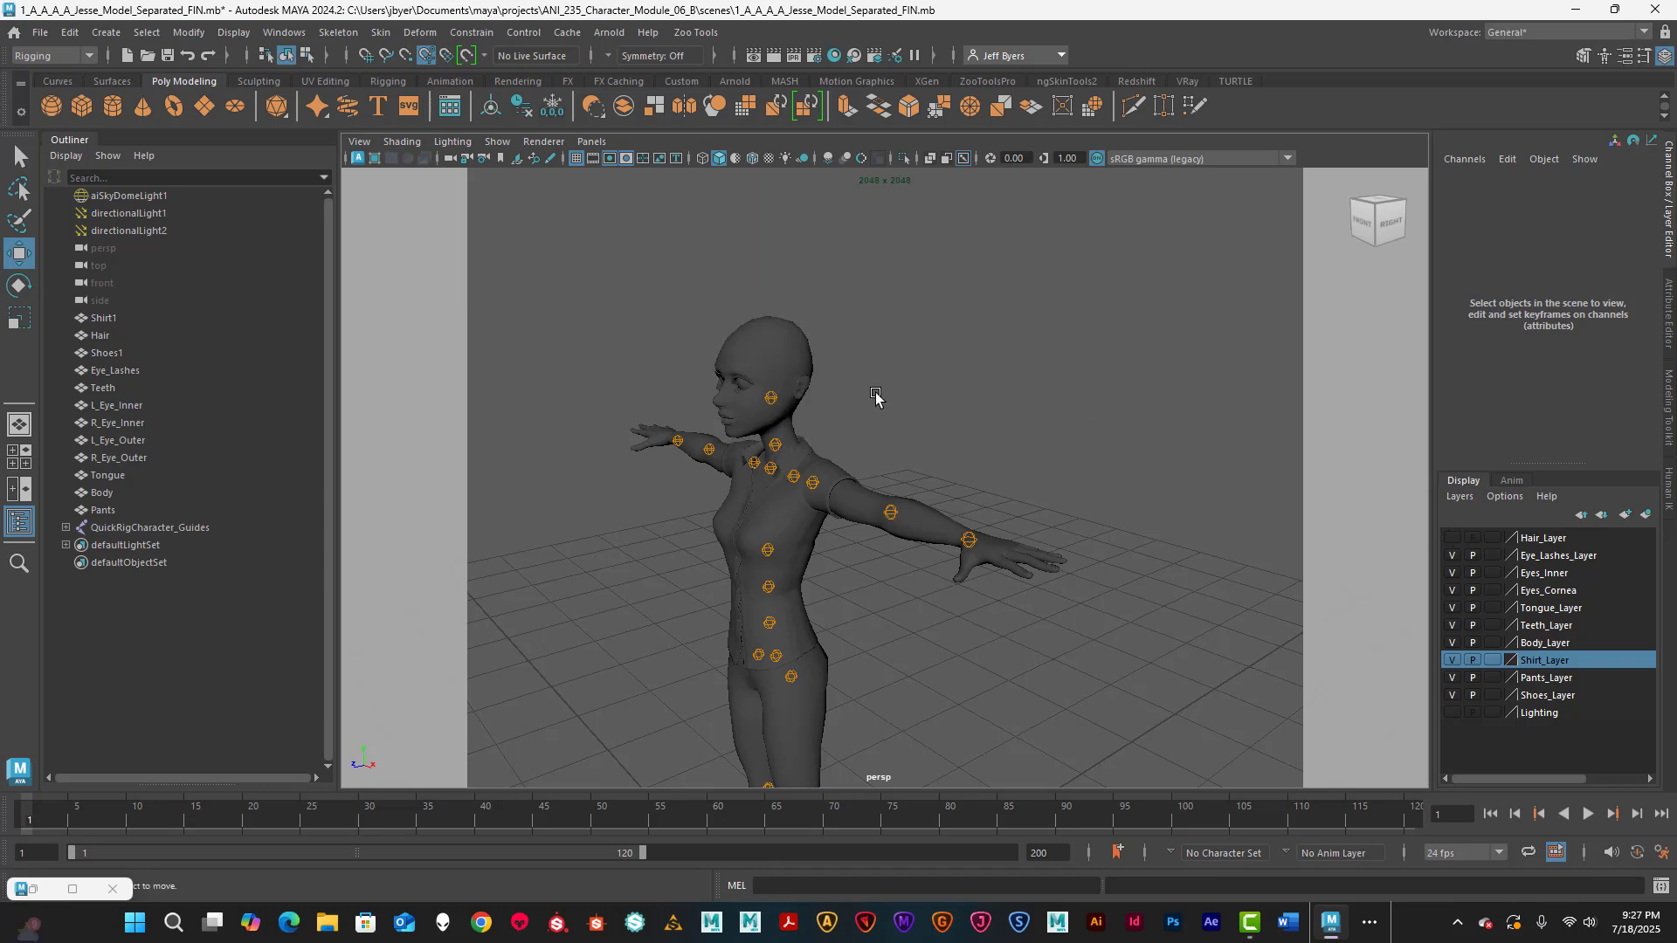
- In the side view, move the Neck guide back into the base of the neck, at about Translate Y 4.445 and Z -0.046
key(space)
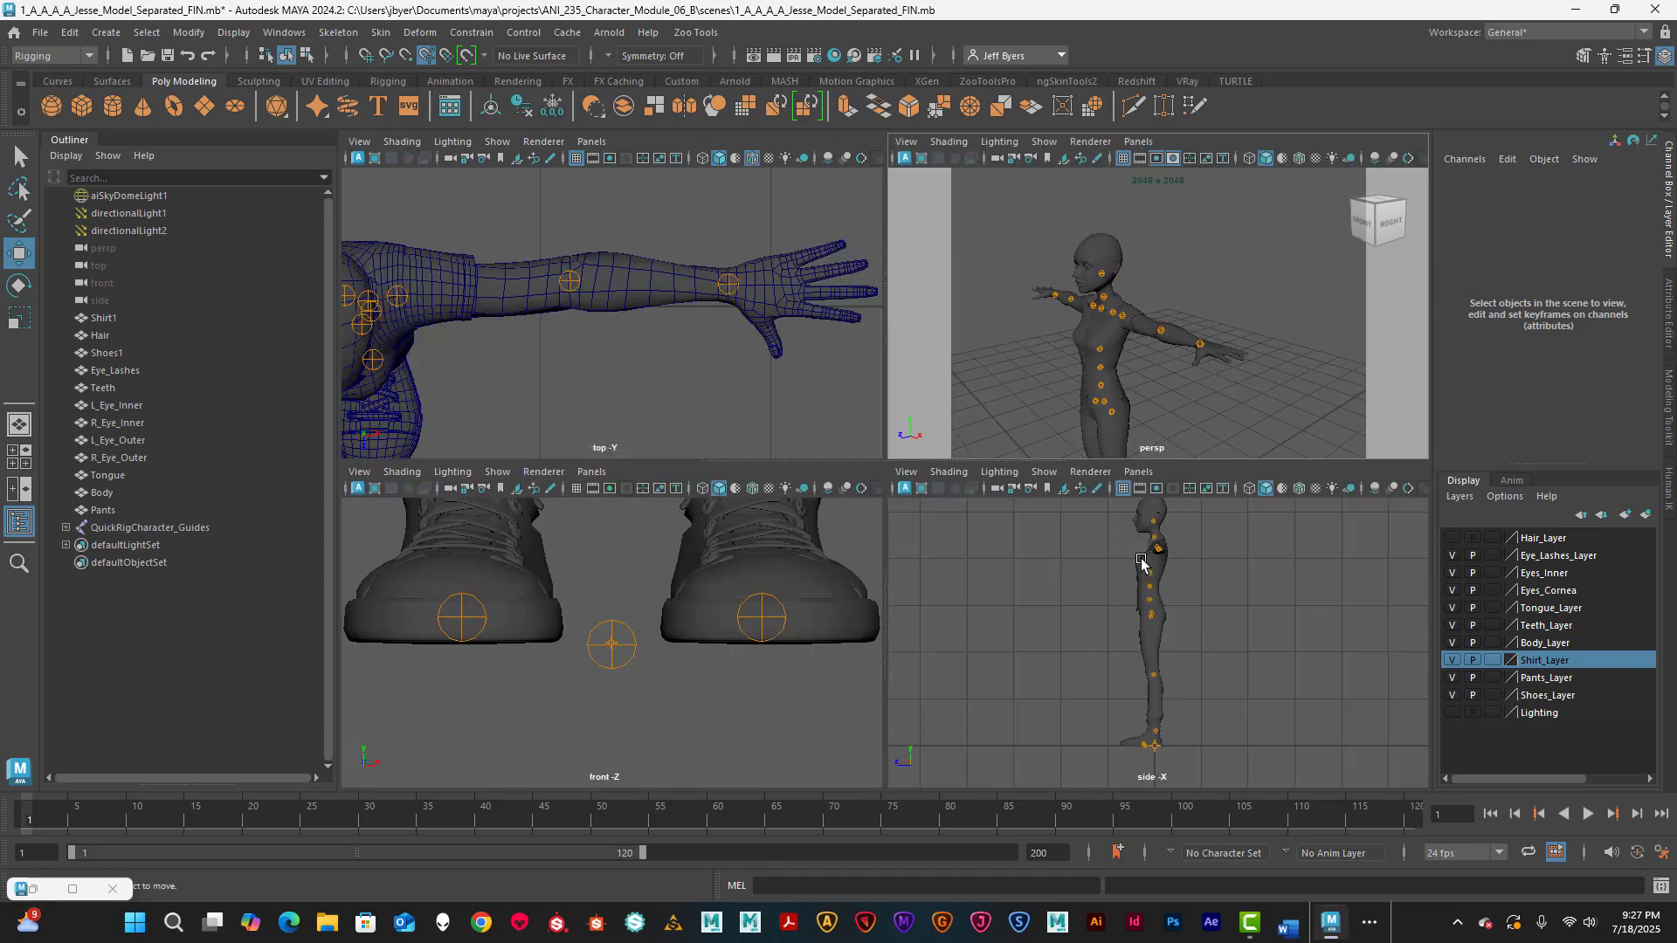
key(space)
alt+middle_drag(973, 511, 966, 550)
scroll(948, 495, up, 8)
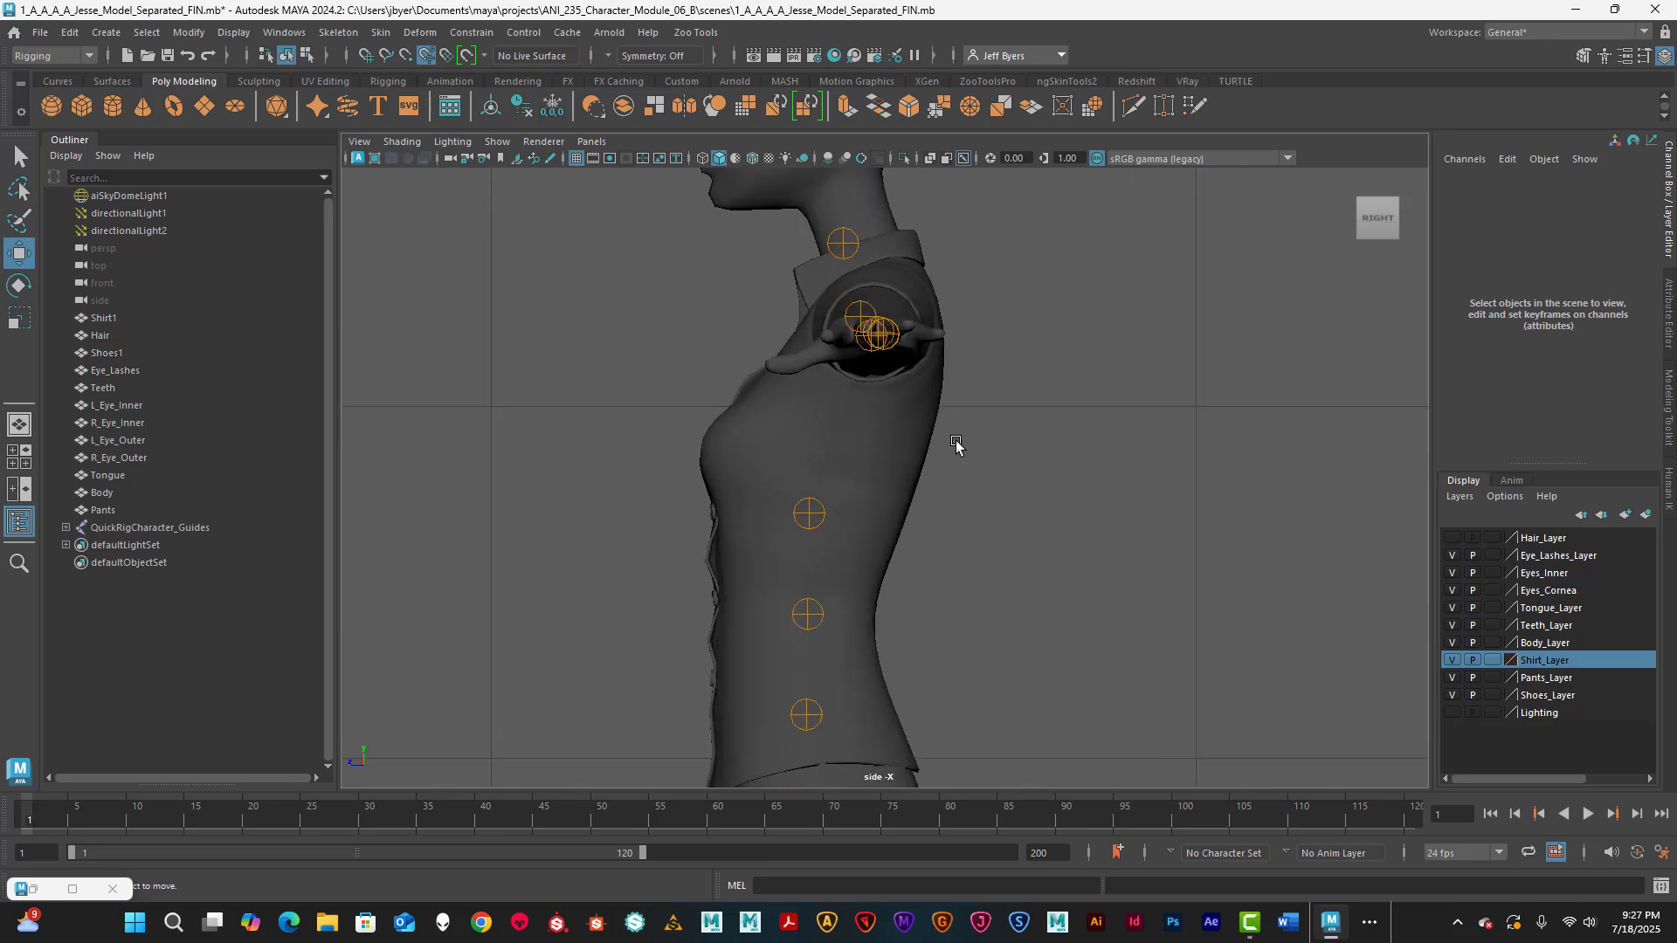
alt+middle_drag(1003, 317, 1001, 568)
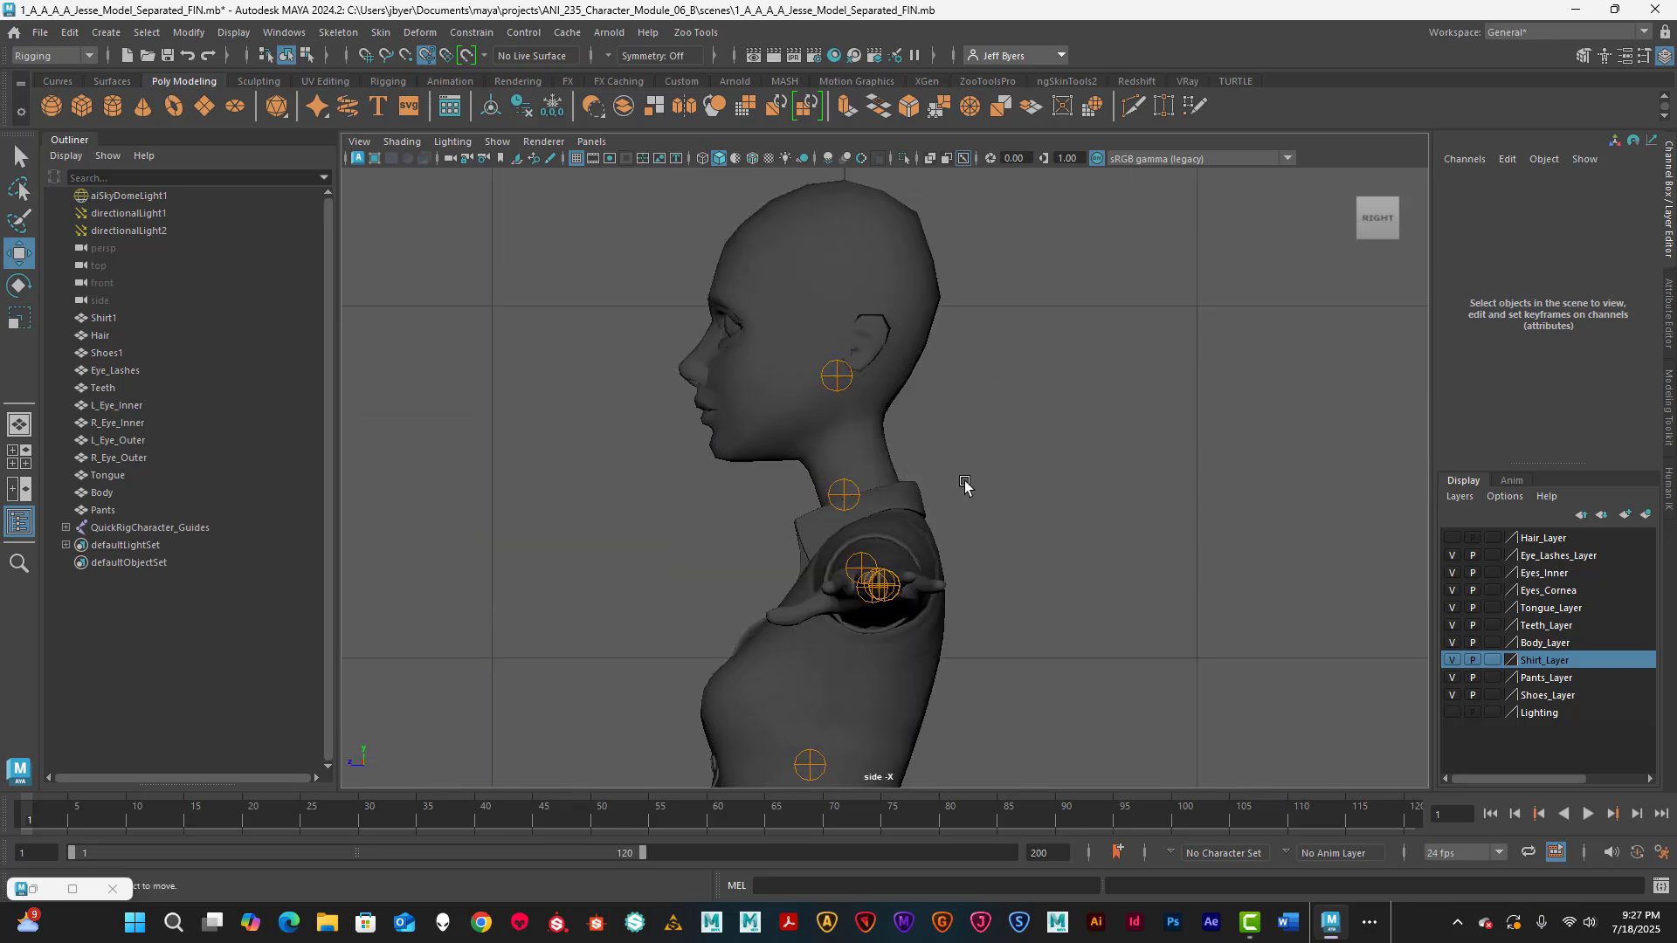
alt+middle_drag(965, 486, 972, 517)
click(857, 525)
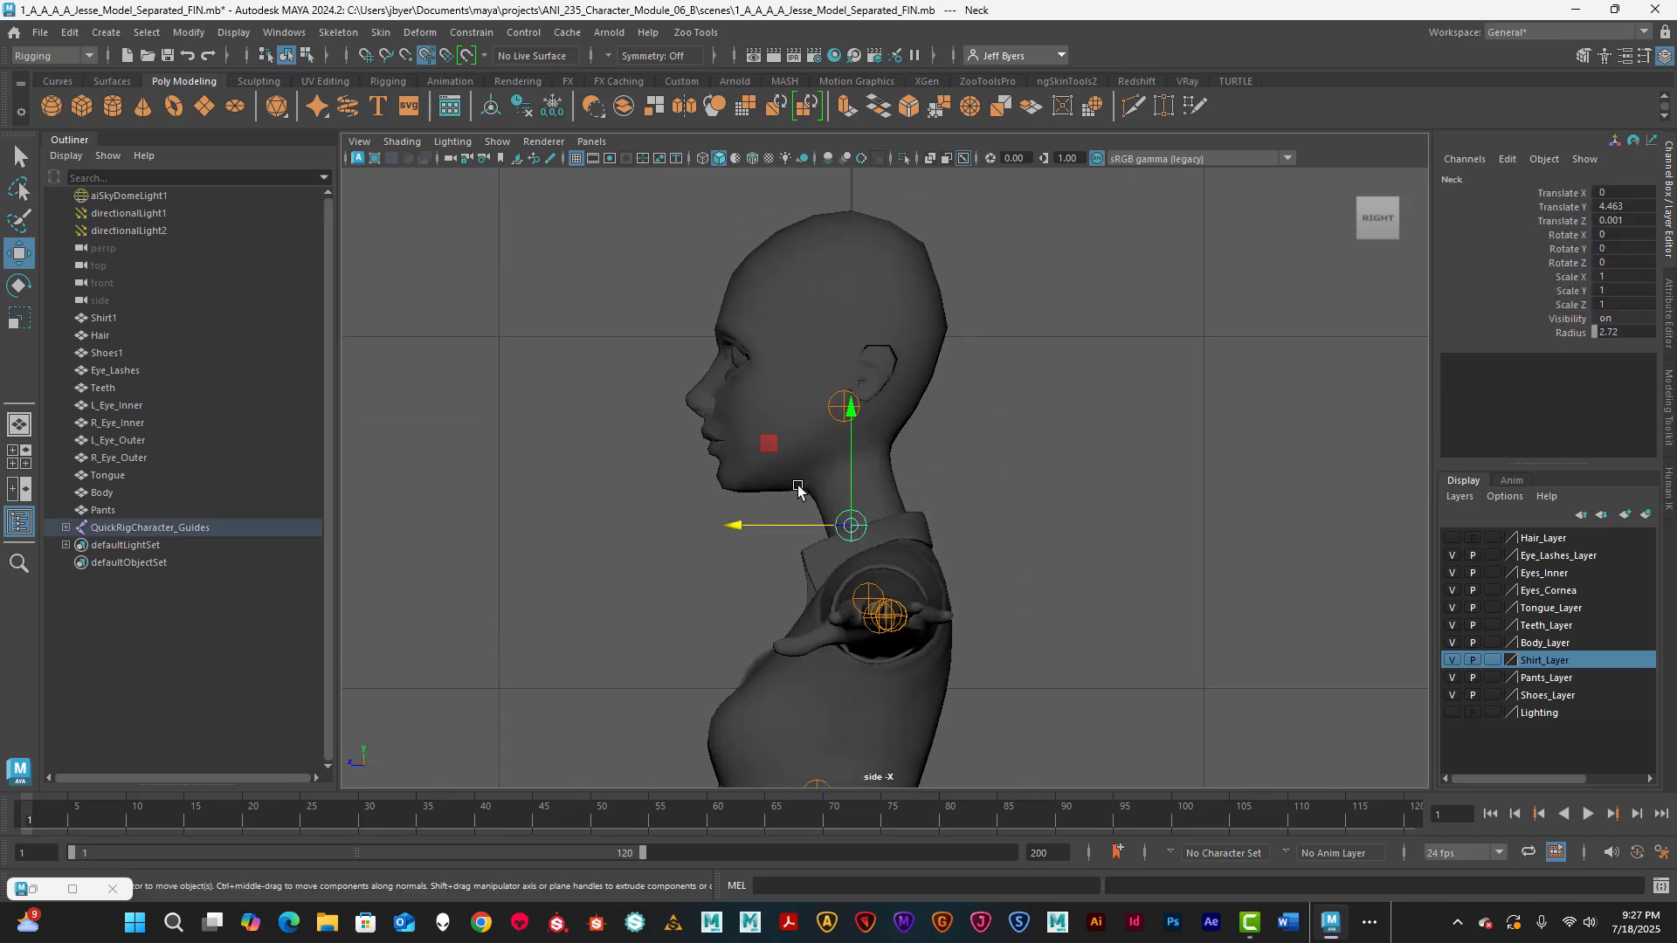
drag(851, 527, 867, 532)
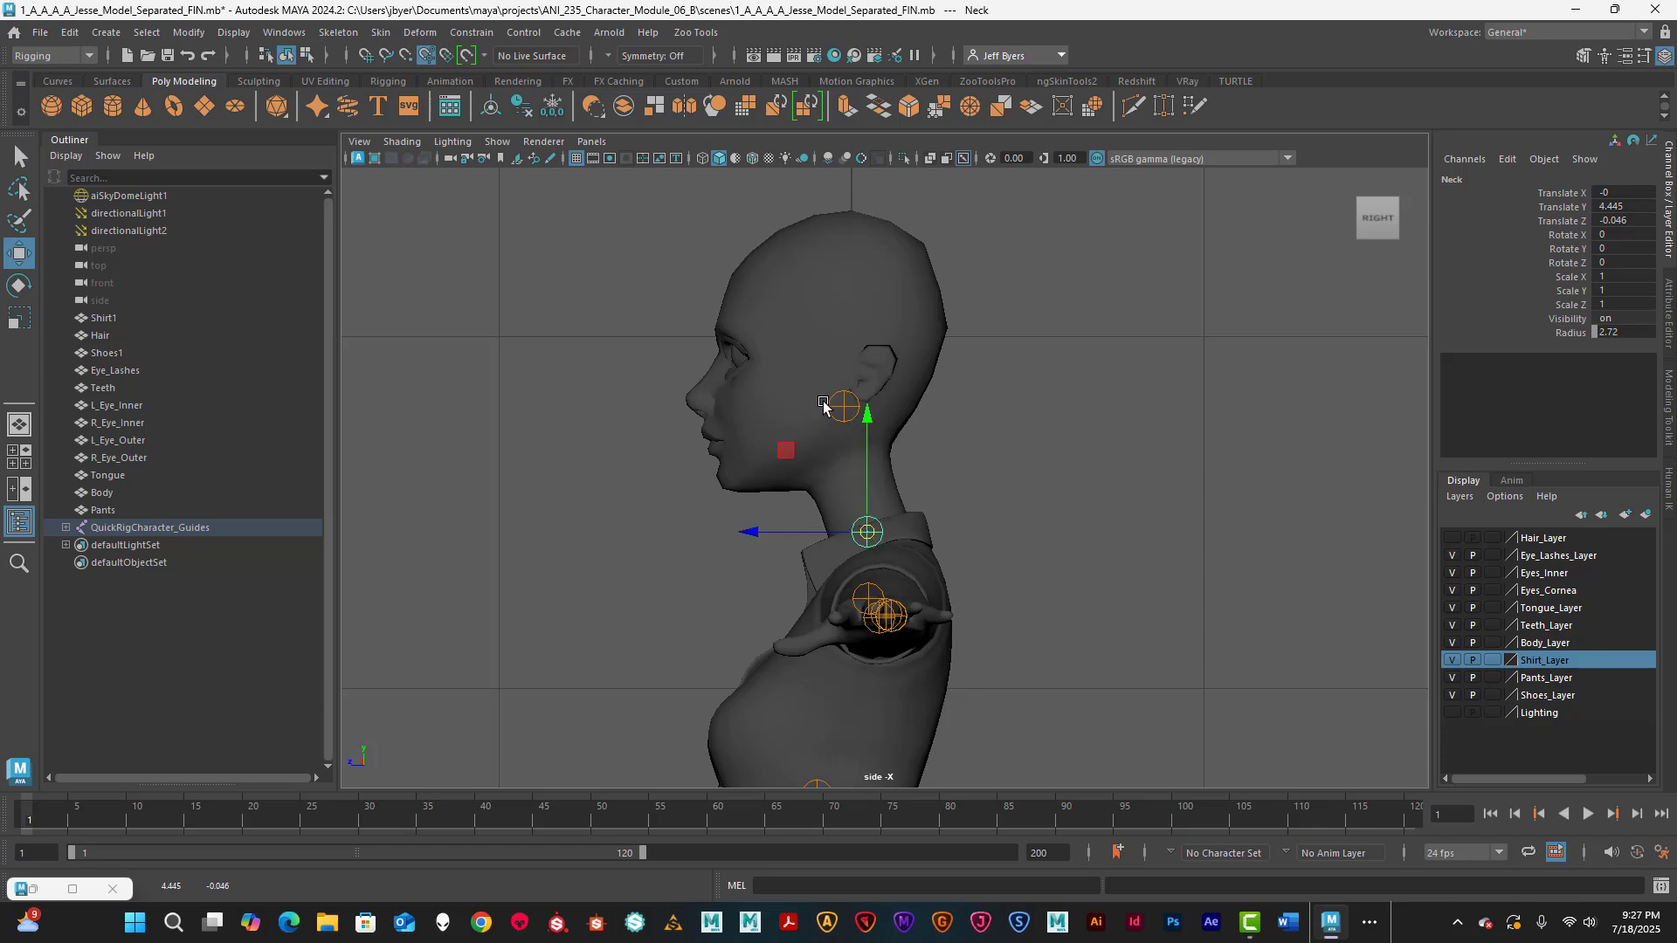
- Lower the Head guide to jaw height below the ear, at about Translate Y 4.675, and return to the perspective view
click(843, 405)
drag(844, 406, 842, 453)
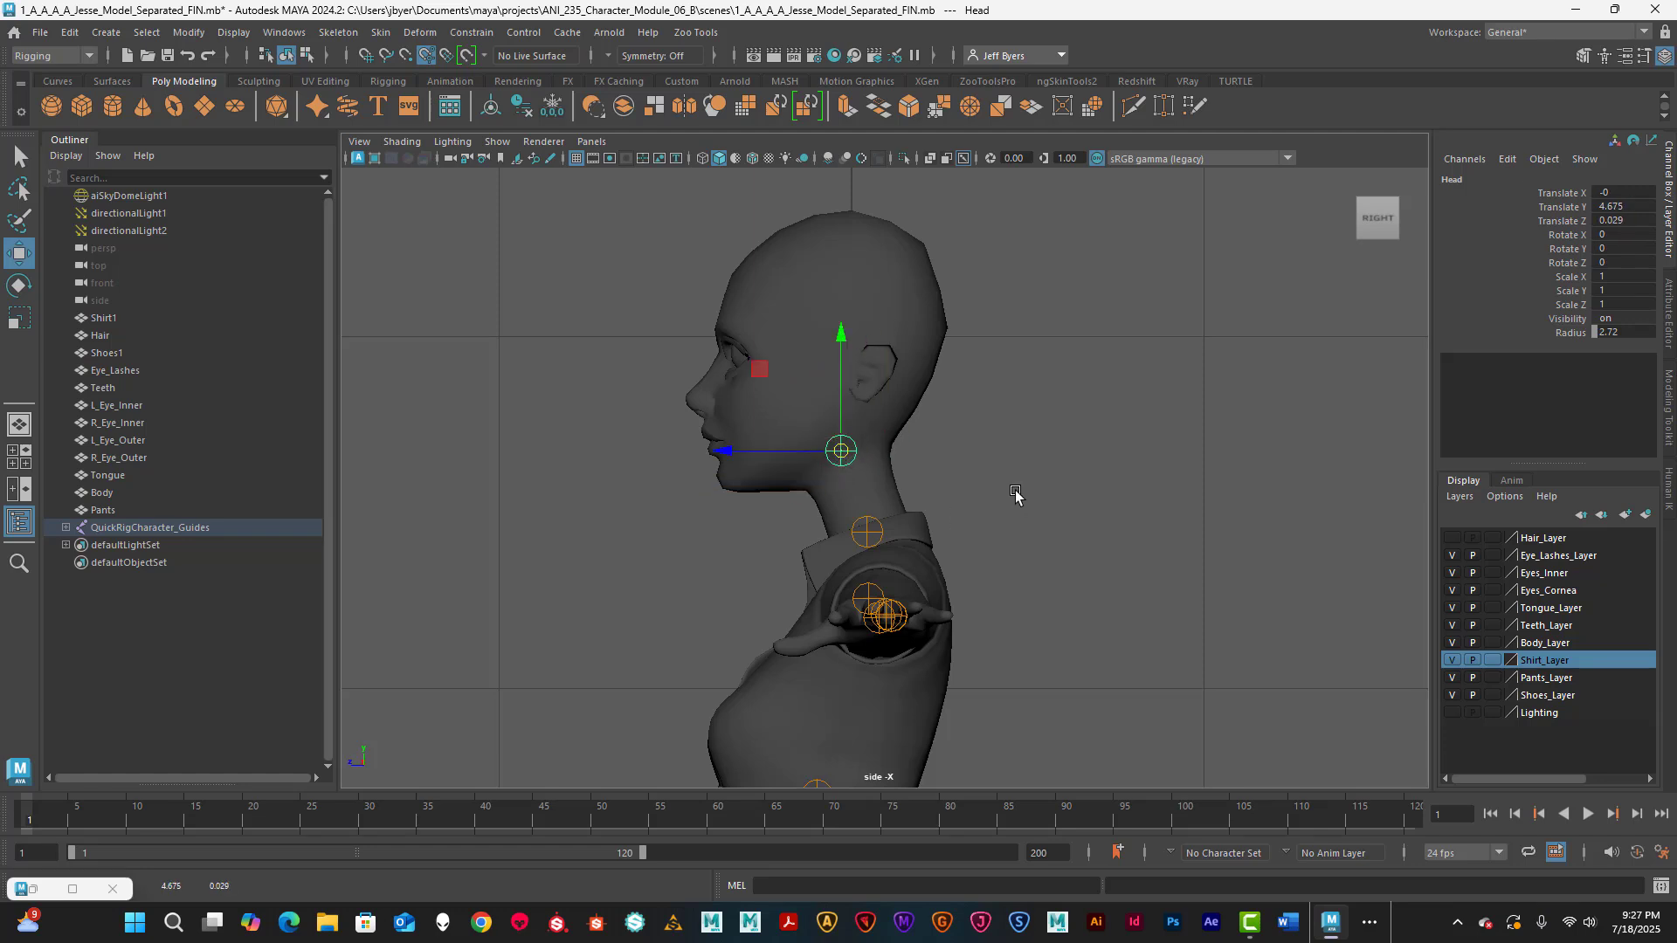
key(space)
key(space)
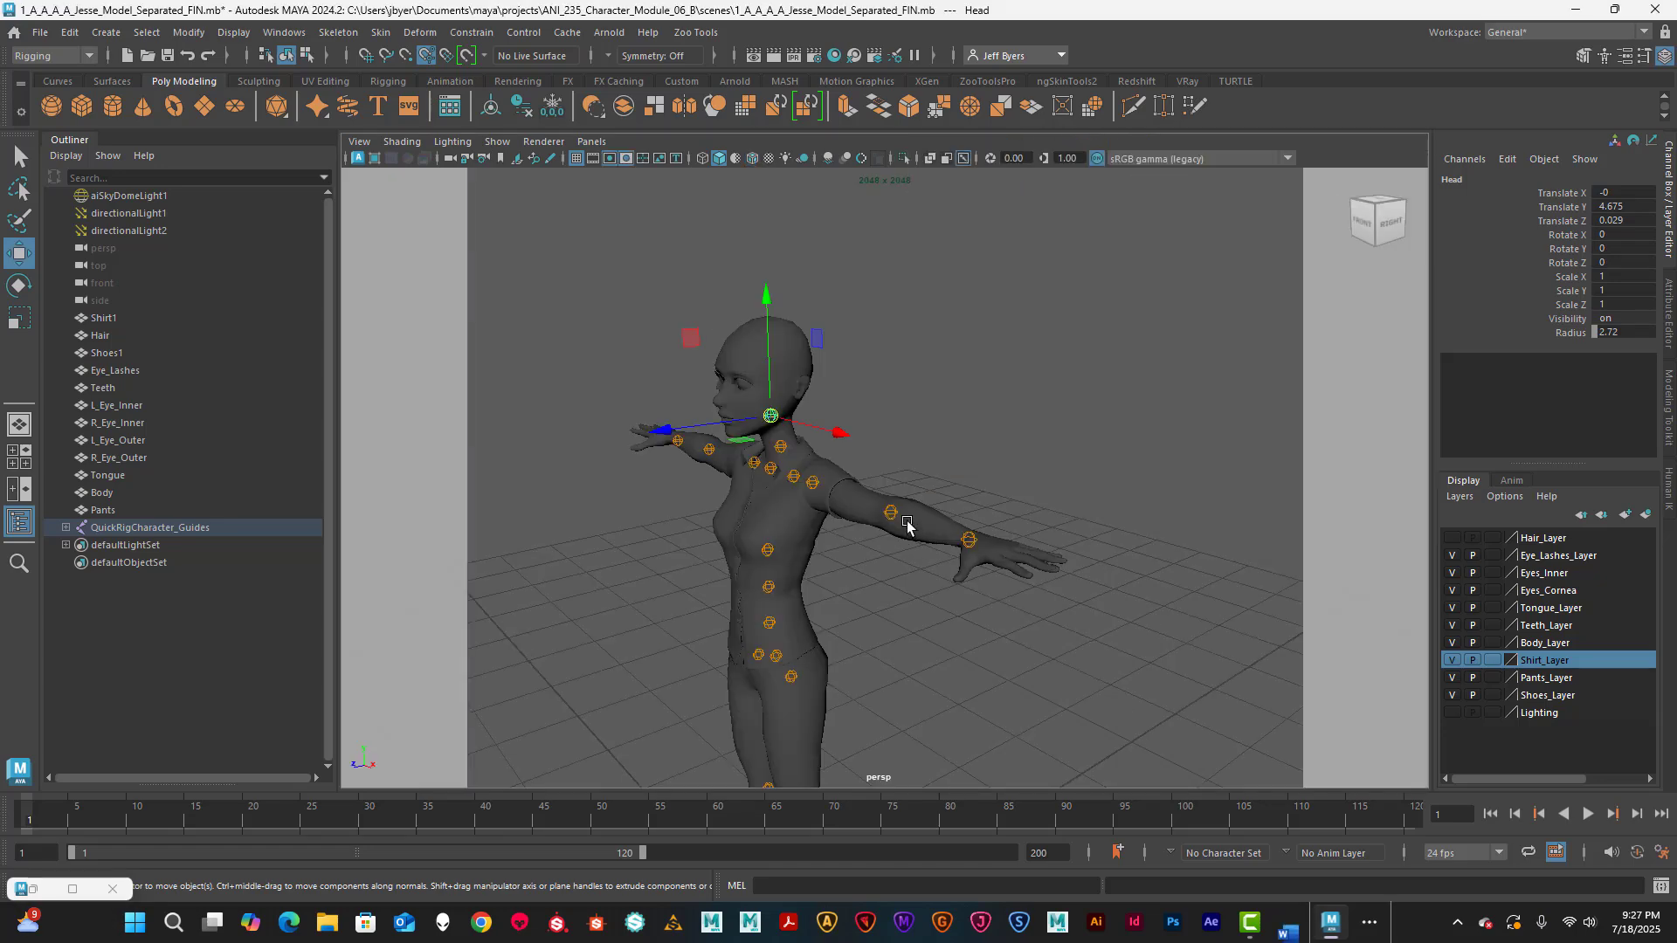
- Move the LeftUpLeg guide down and slightly outward in the hip, to about Translate X 0.236, Y 2.698 and Z 0.04
alt+drag(907, 524, 842, 330)
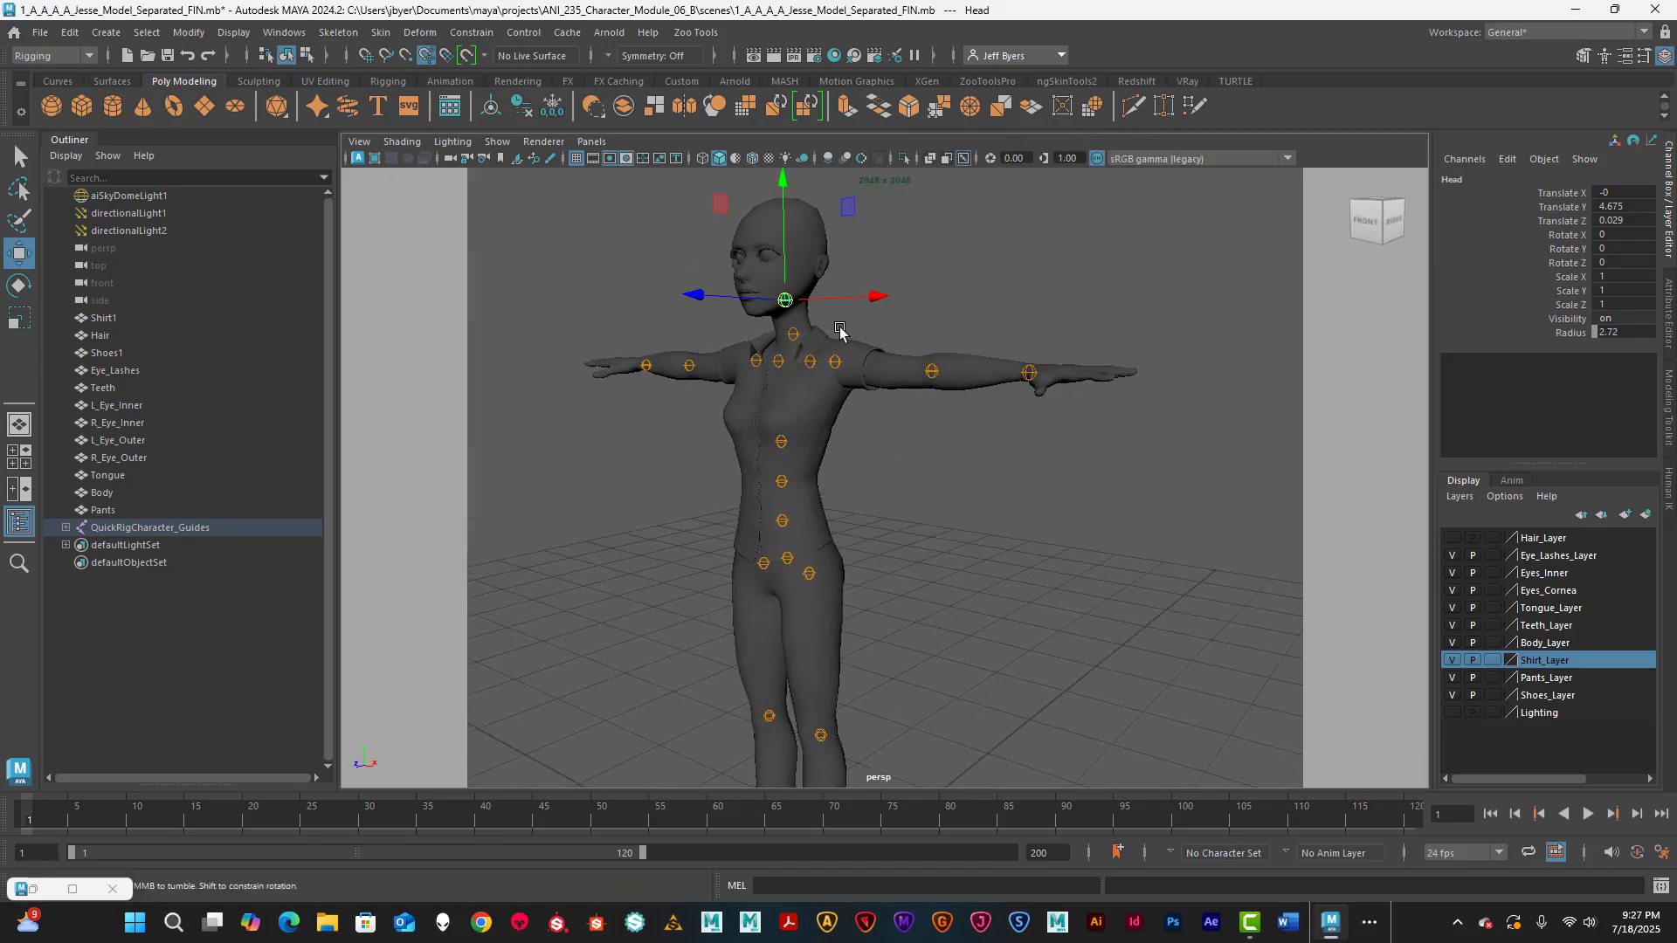
alt+middle_drag(913, 423, 958, 390)
scroll(904, 398, up, 3)
scroll(904, 398, up, 2)
alt+drag(928, 429, 962, 429)
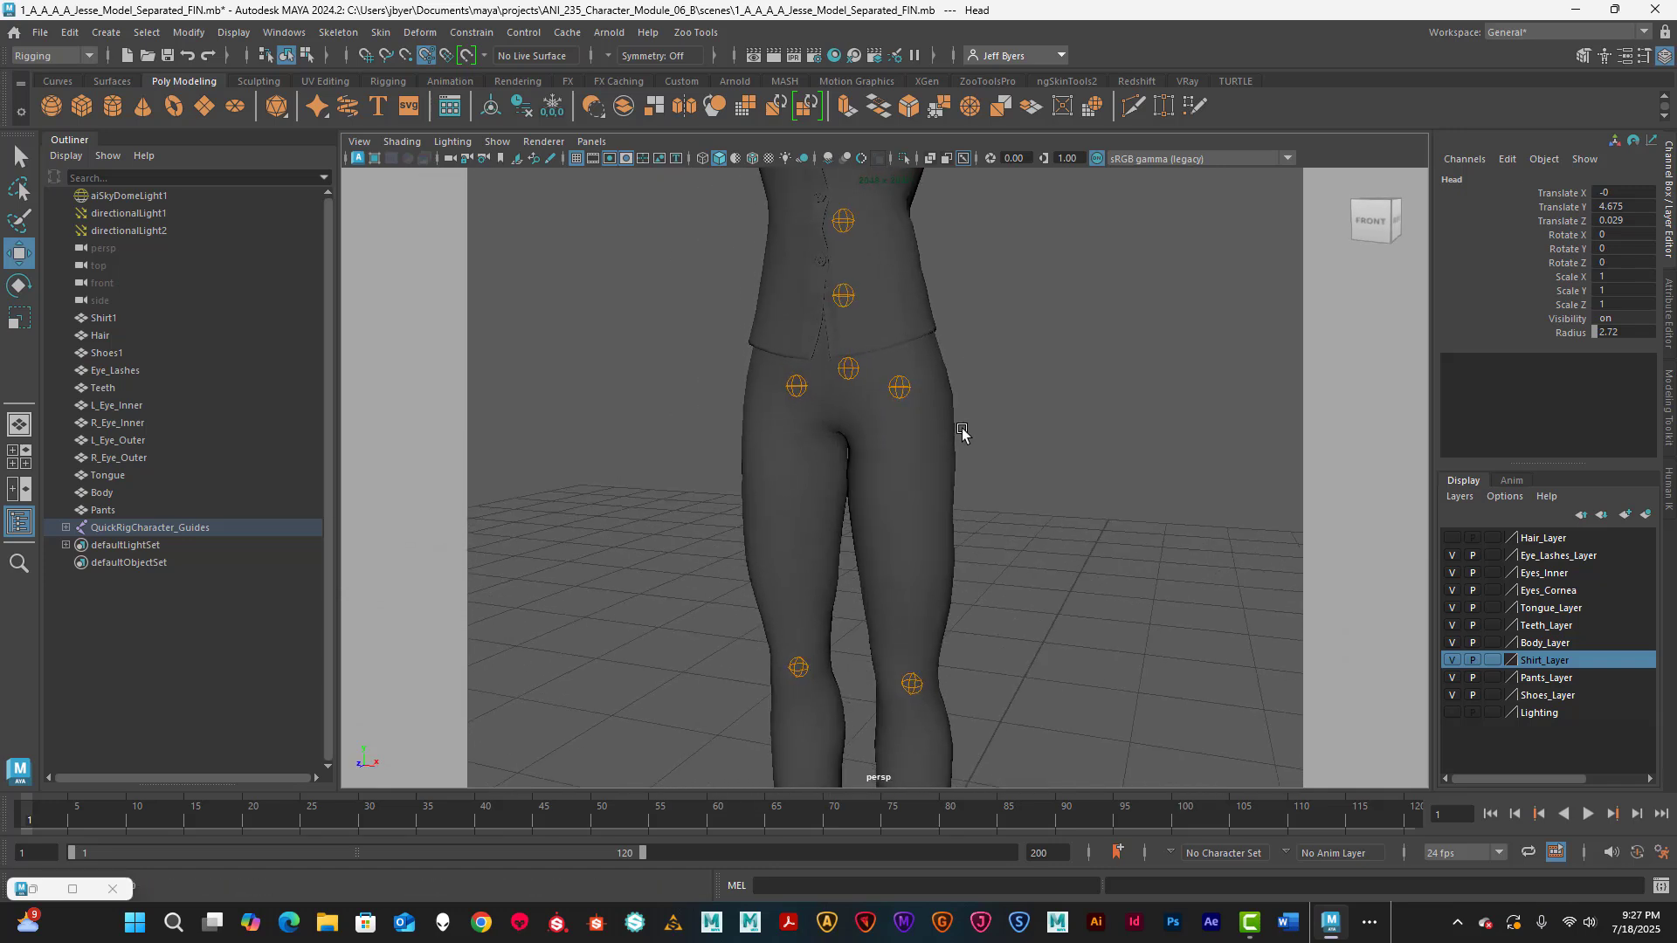
click(900, 386)
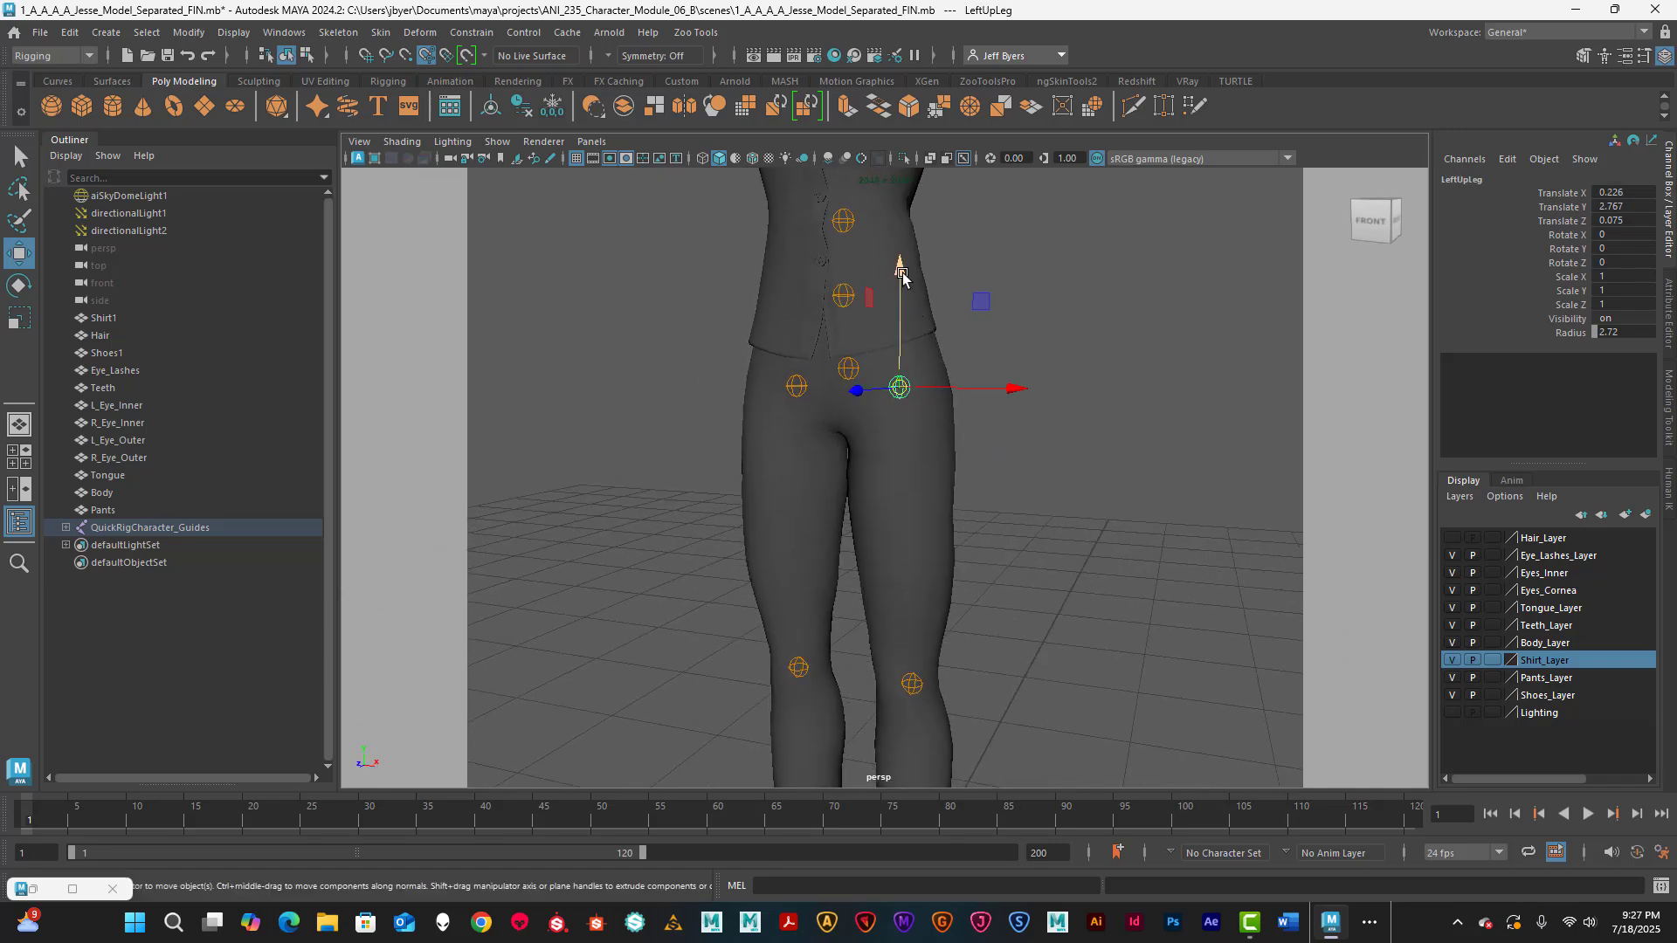
drag(900, 293, 964, 343)
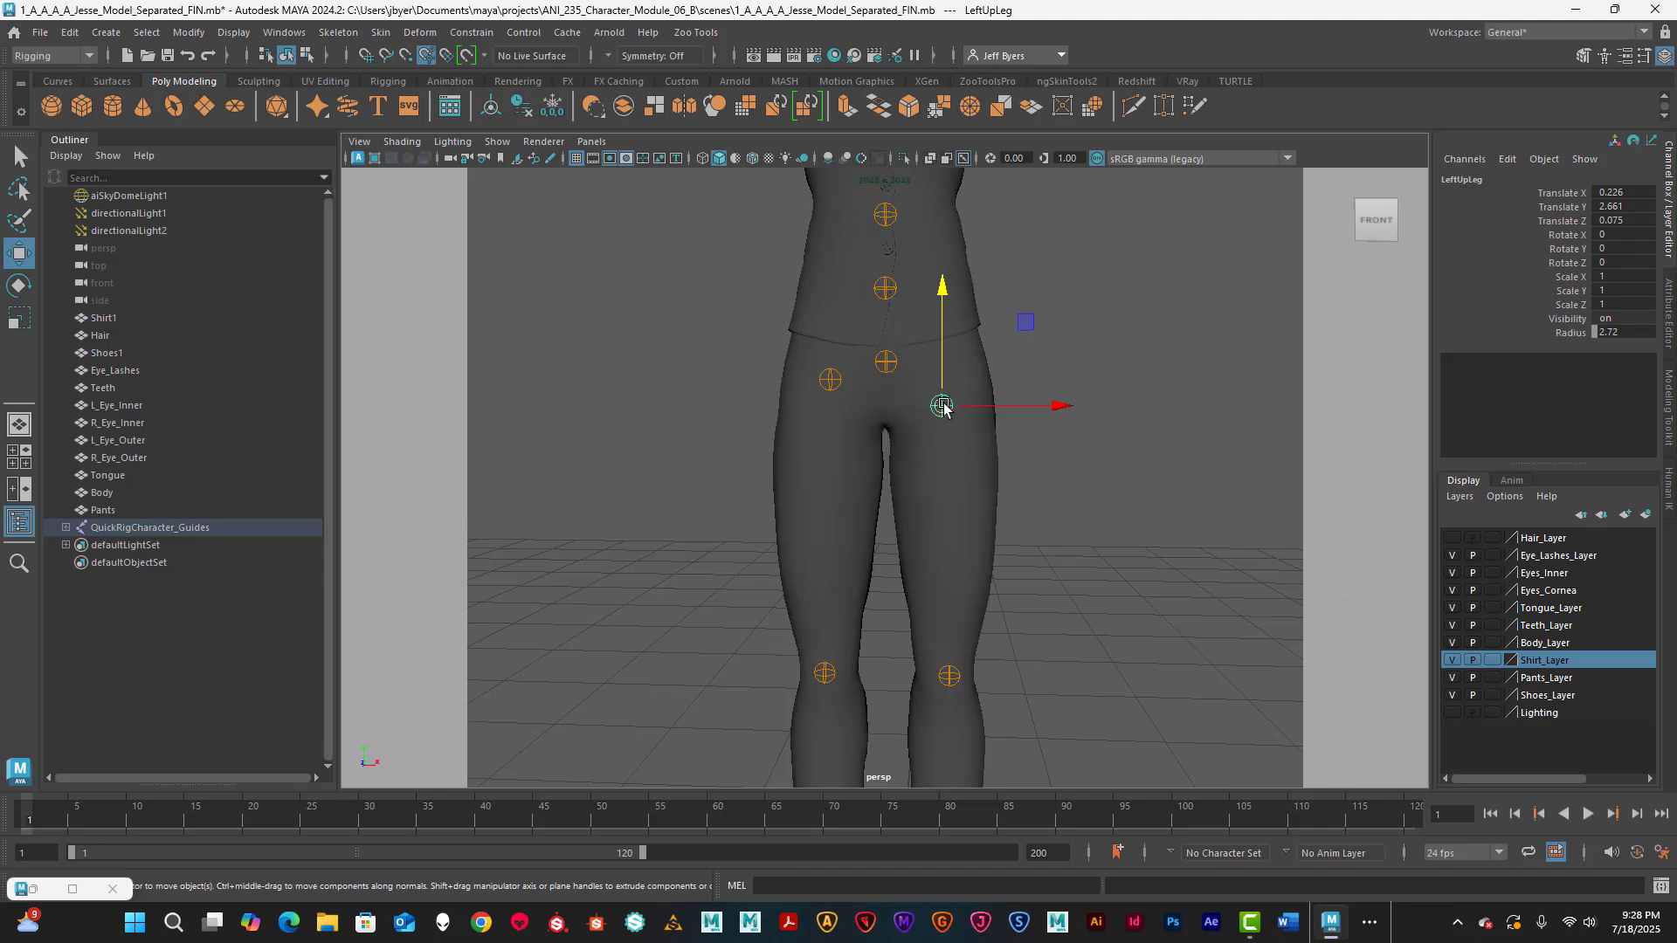
drag(953, 411, 956, 401)
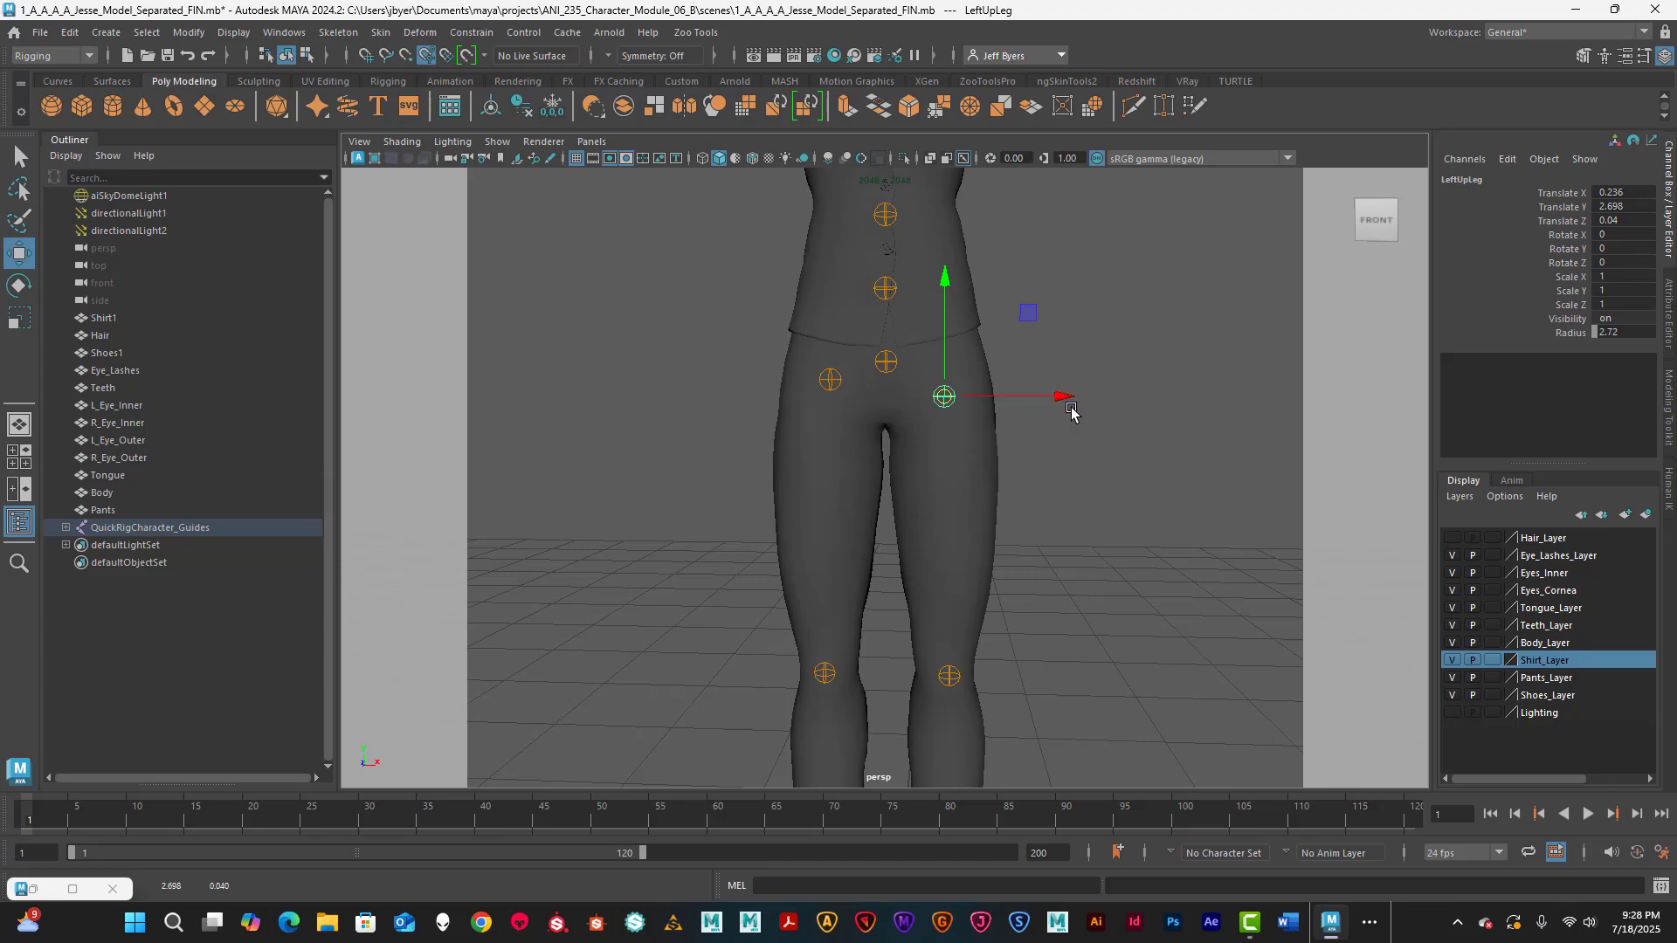
- Enable wireframe on shaded in the perspective view and inspect the leg guides from the character's side
alt+middle_drag(1092, 452, 1081, 331)
alt+drag(1085, 415, 956, 348)
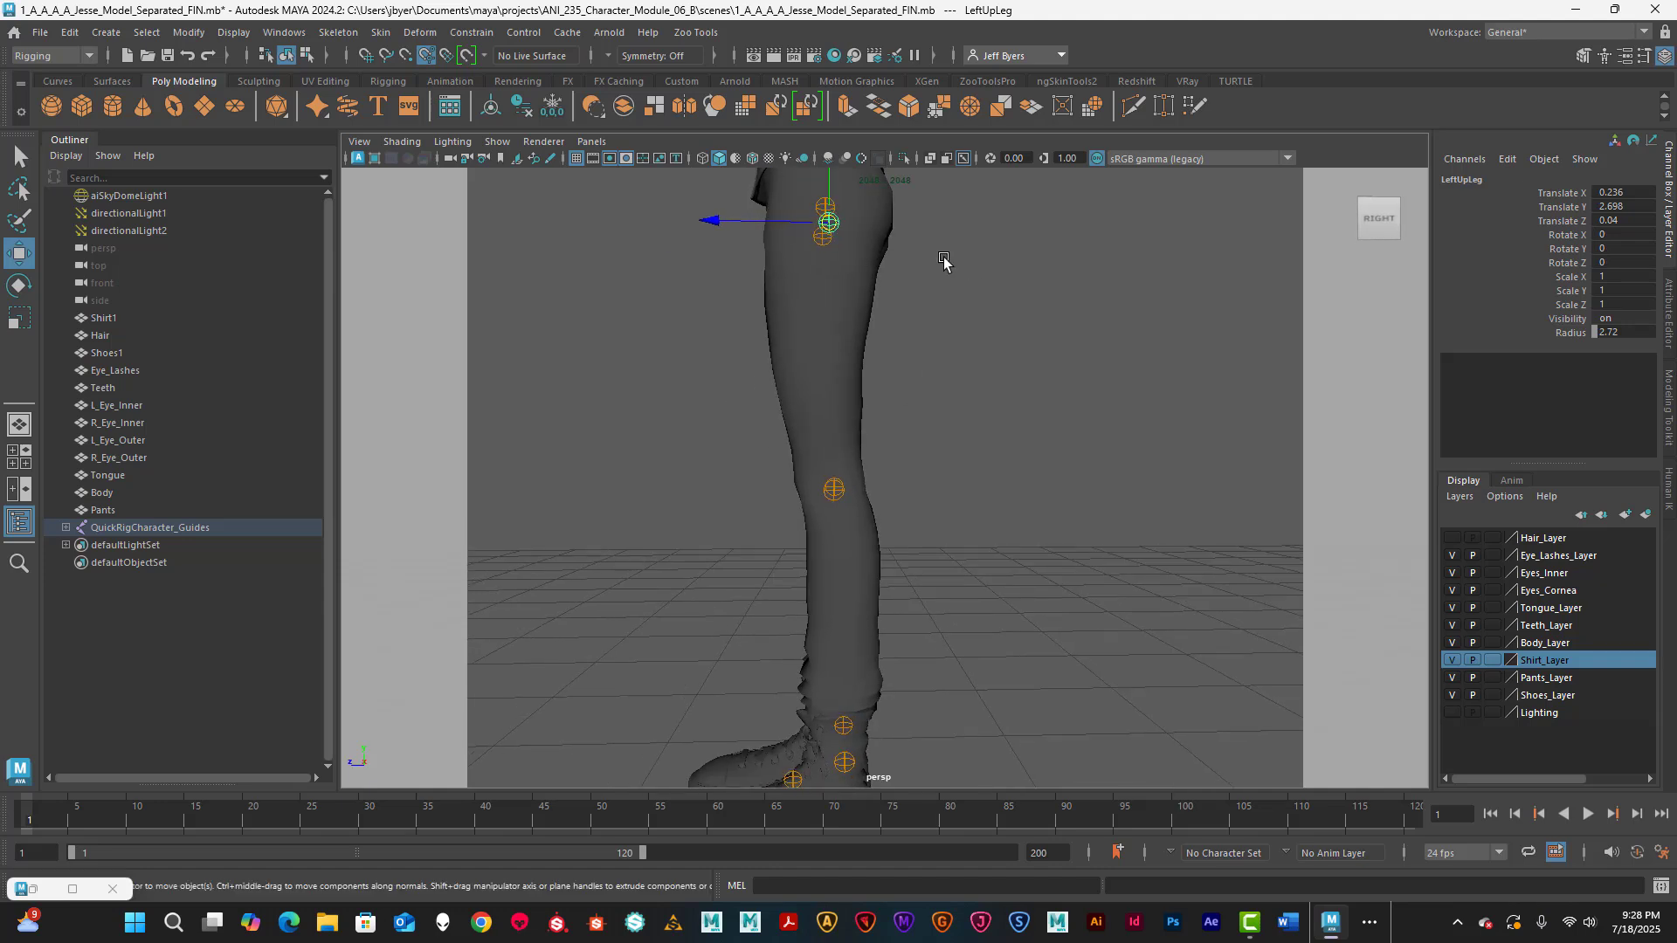
click(736, 158)
alt+middle_drag(962, 393, 959, 330)
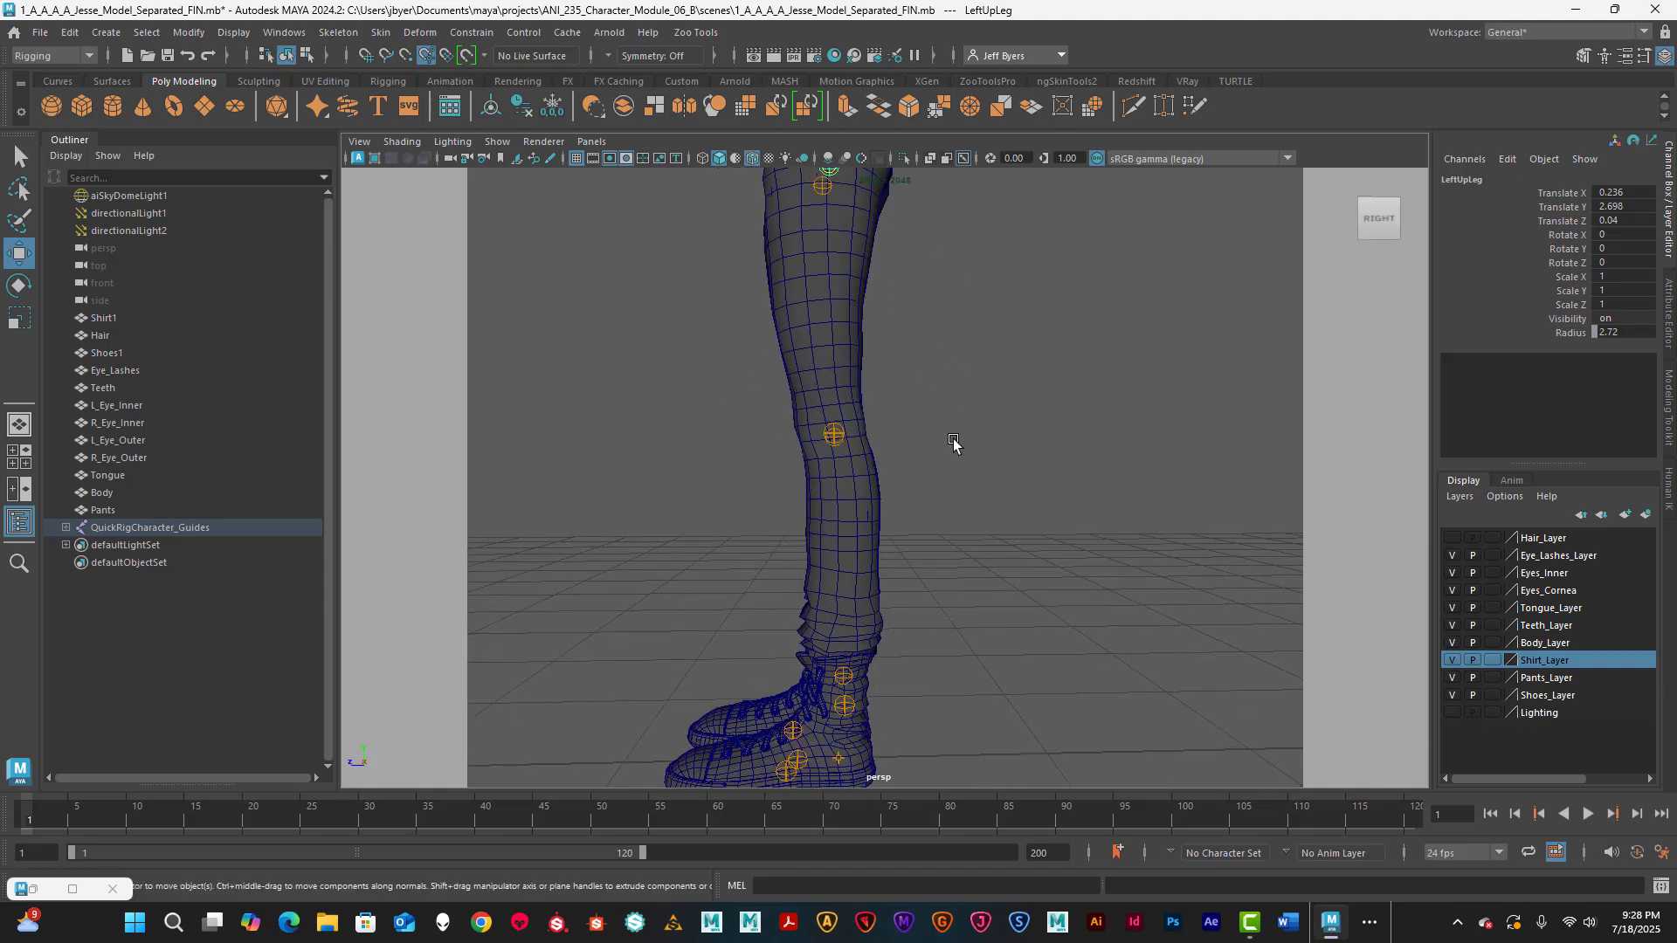
alt+drag(951, 442, 881, 460)
- In the side view, move the LeftLeg guide forward in the knee to about Translate Z 0.059
key(space)
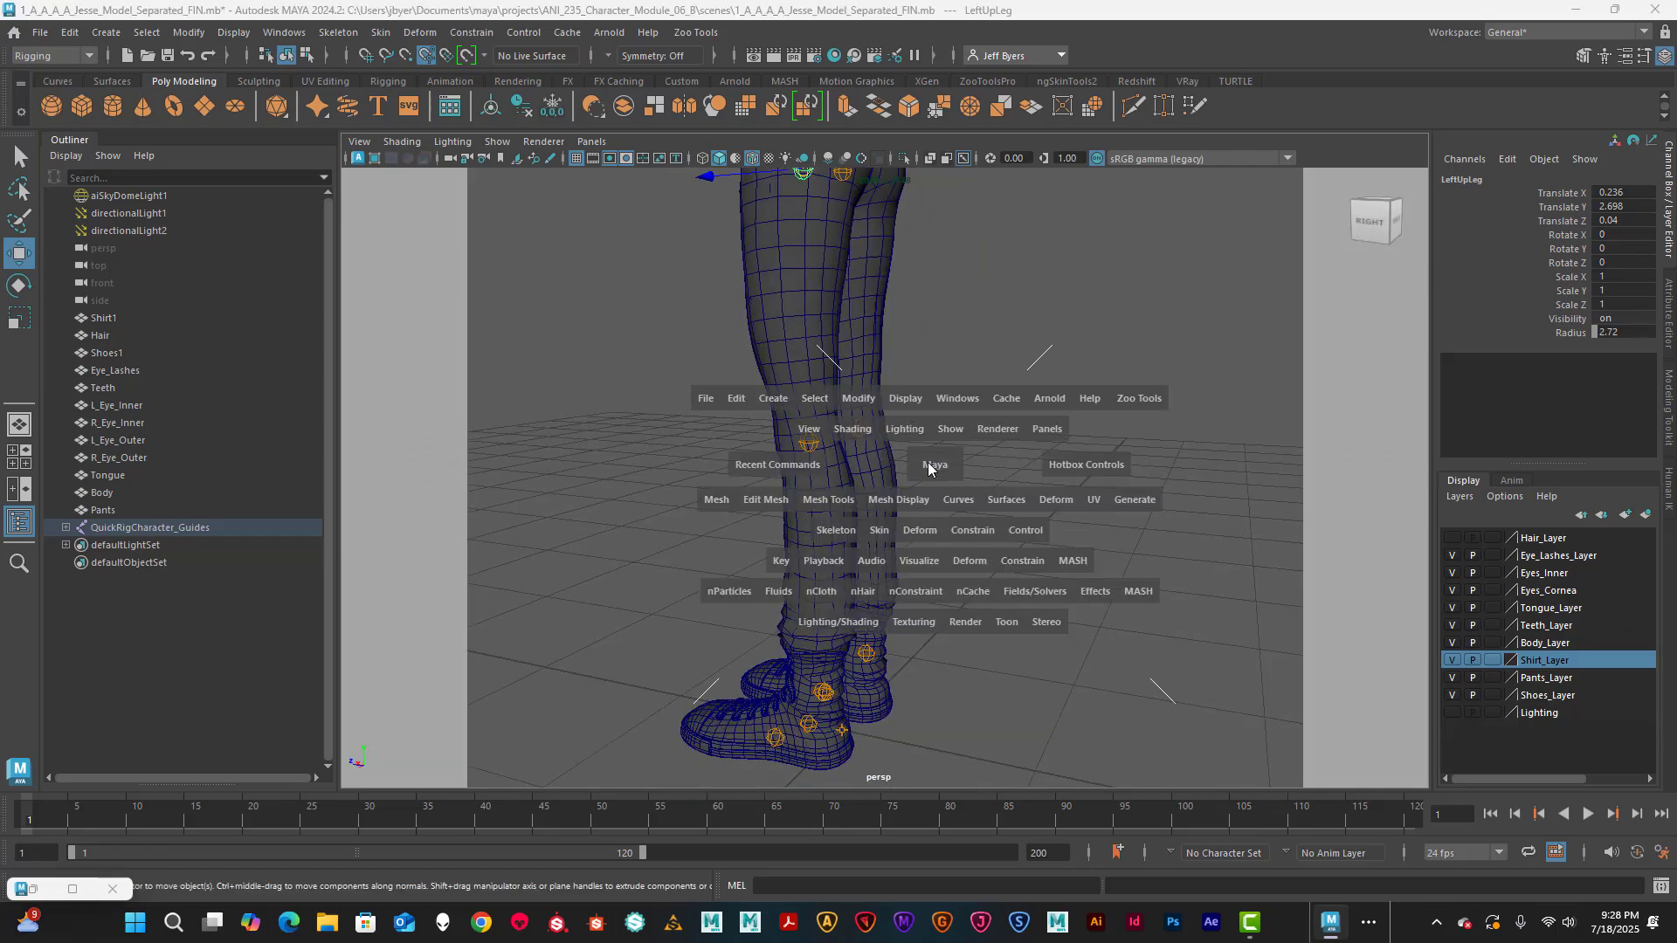
key(space)
alt+middle_drag(943, 348, 945, 171)
mouse_move(925, 674)
alt+middle_down()
mouse_move(936, 364)
mouse_move(917, 177)
alt+middle_up()
mouse_move(928, 548)
alt+middle_down()
mouse_move(943, 146)
mouse_move(929, 103)
alt+middle_up()
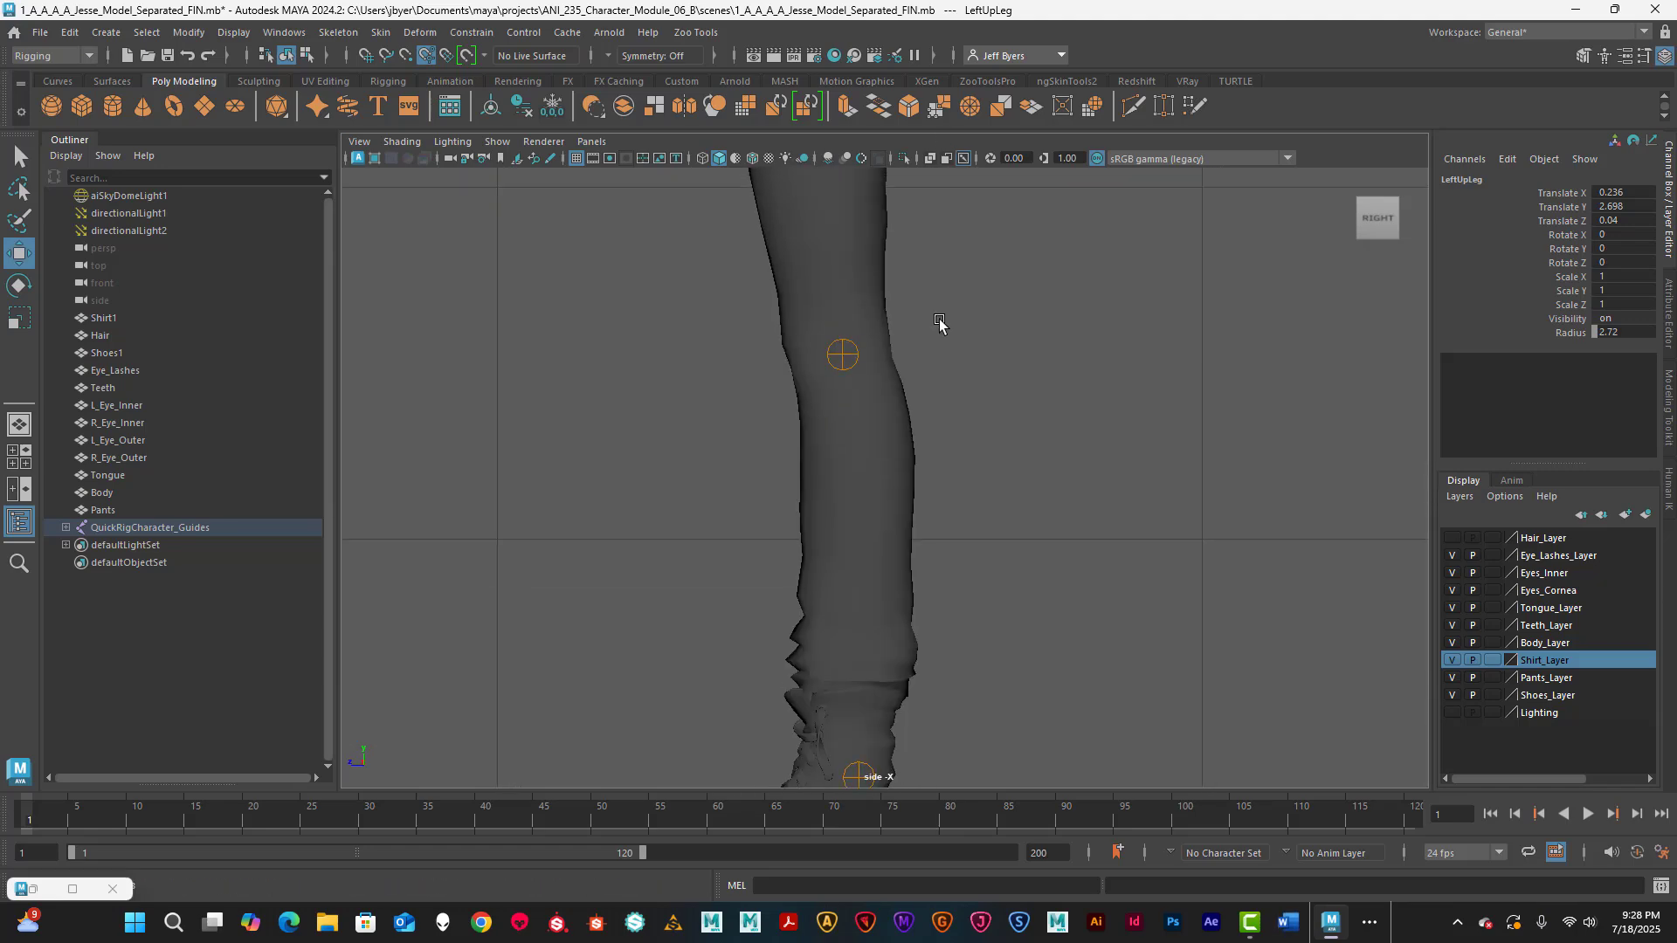
click(844, 355)
key(space)
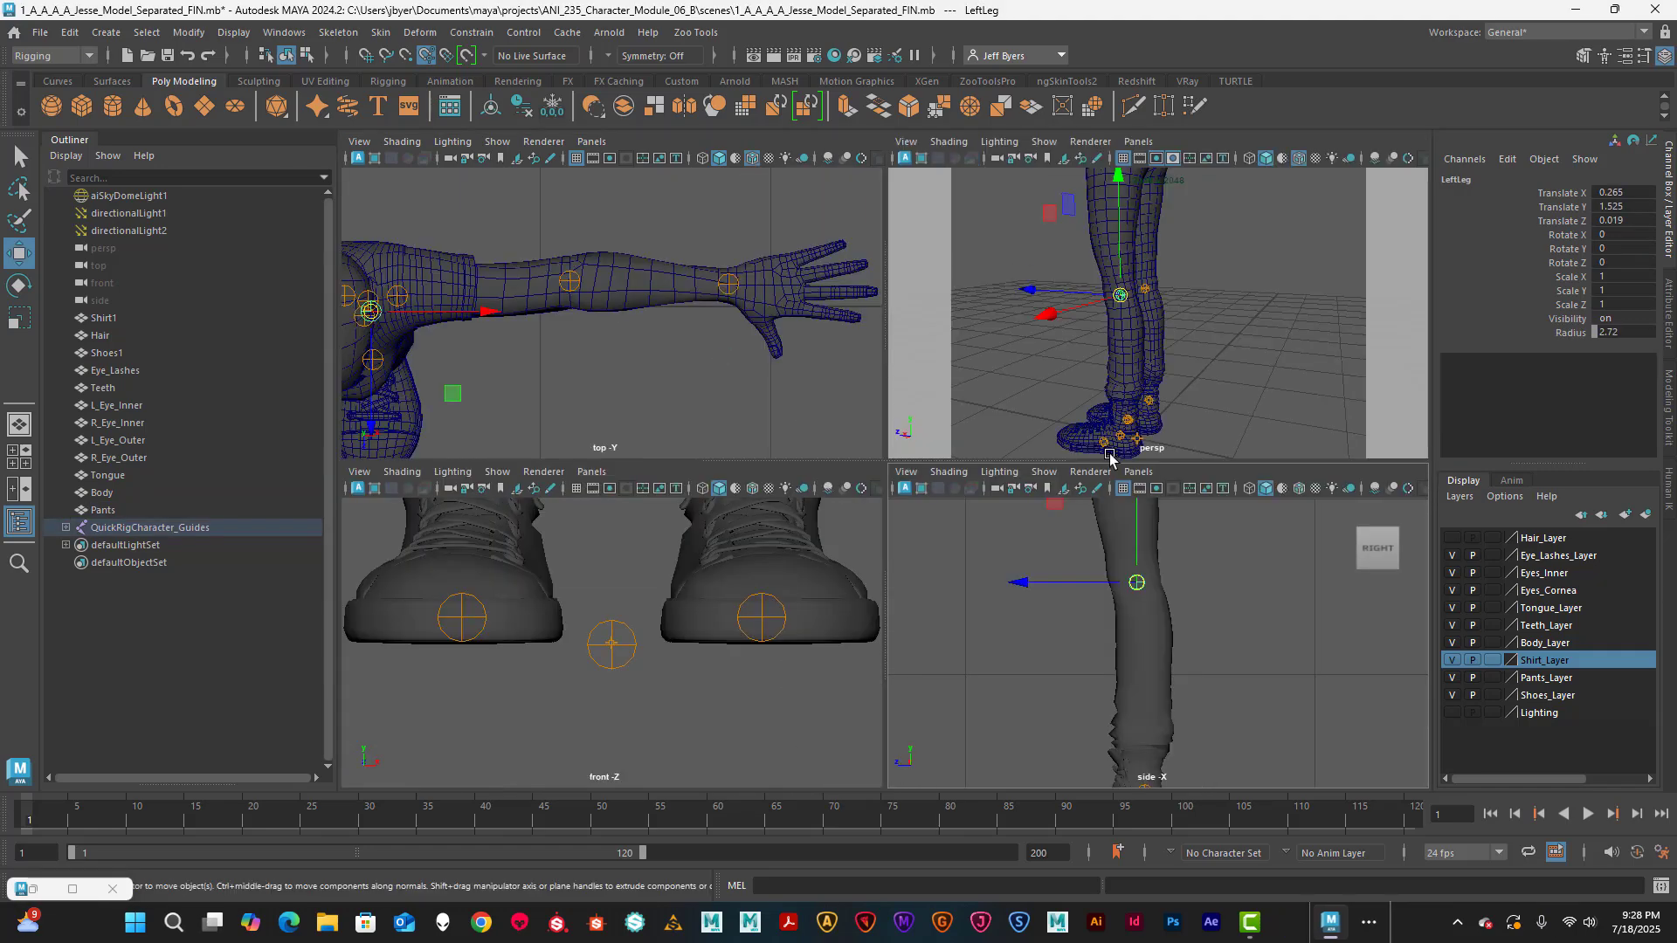
key(space)
mouse_move(942, 390)
alt+mouse_down()
mouse_move(1044, 403)
mouse_move(918, 396)
alt+mouse_up()
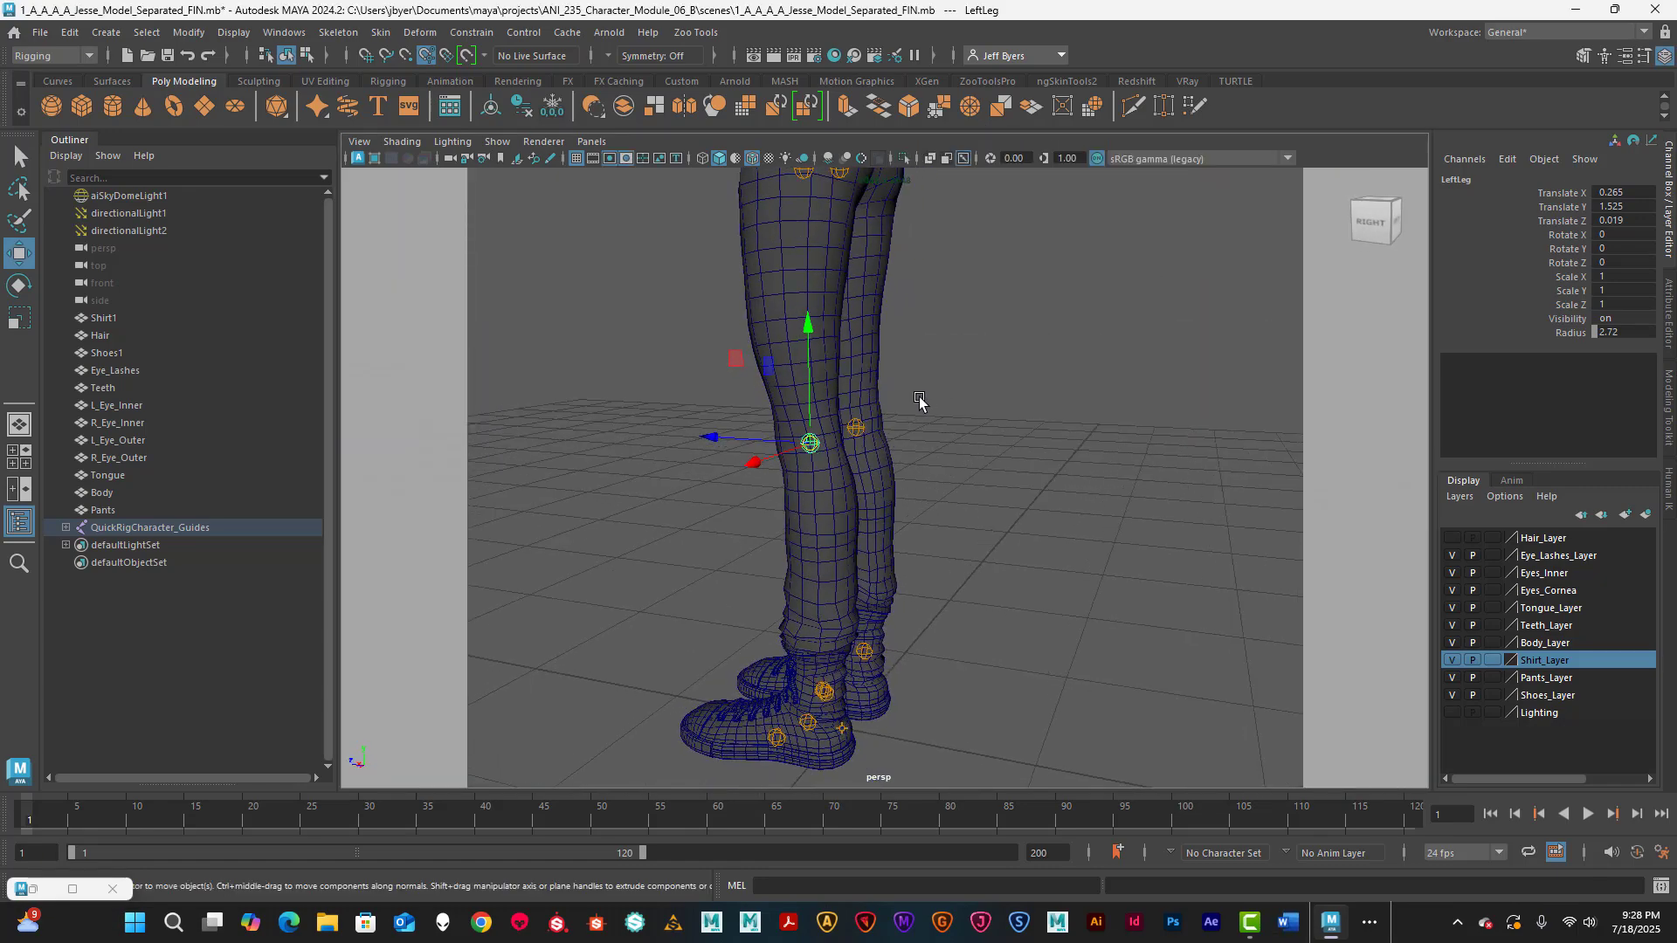
key(space)
key(space)
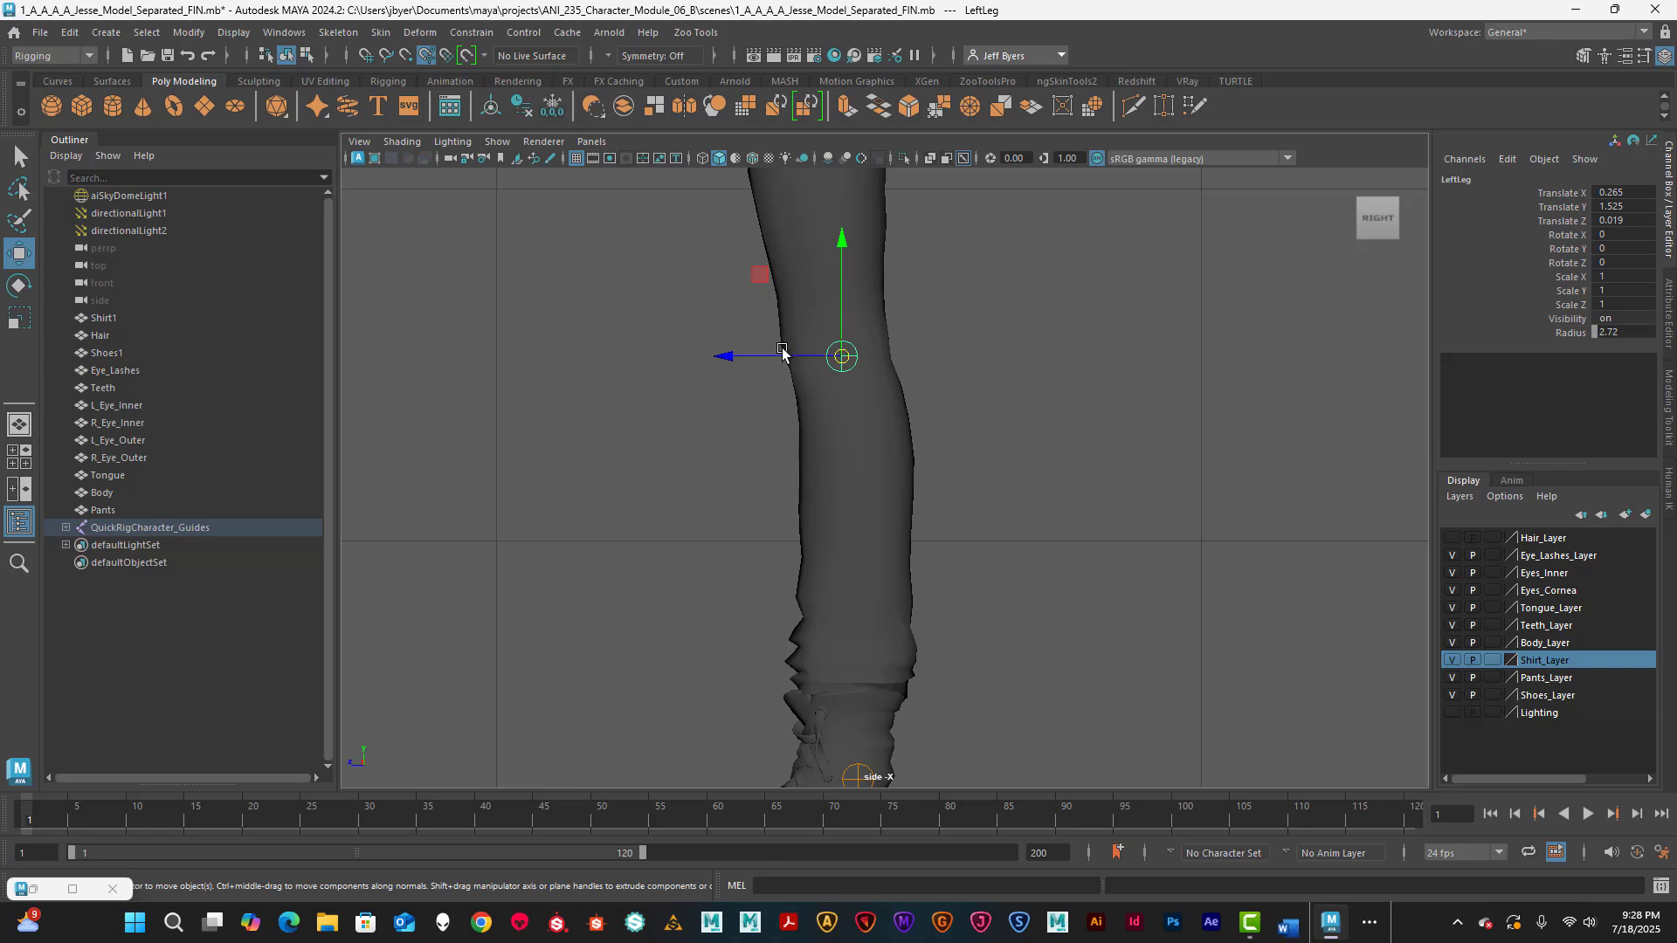
drag(780, 356, 774, 357)
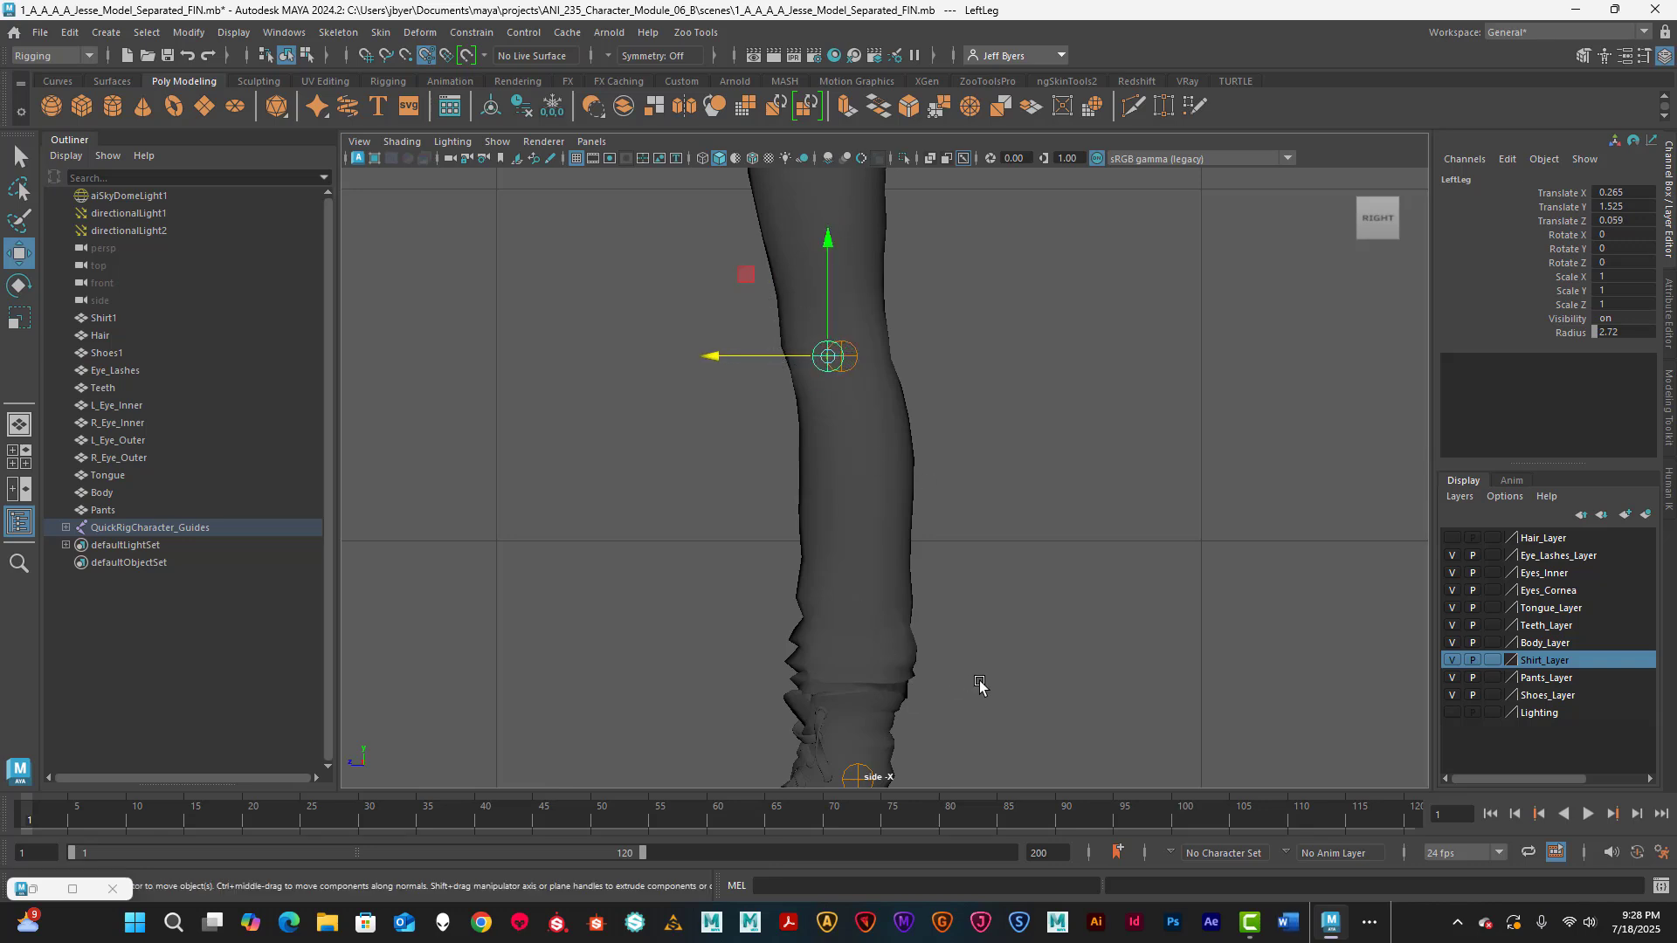
- In the side view, move the LeftFoot guide down and forward into the ankle, to about Translate Y 0.191 and Z 0.034
alt+middle_drag(980, 686, 909, 552)
key(space)
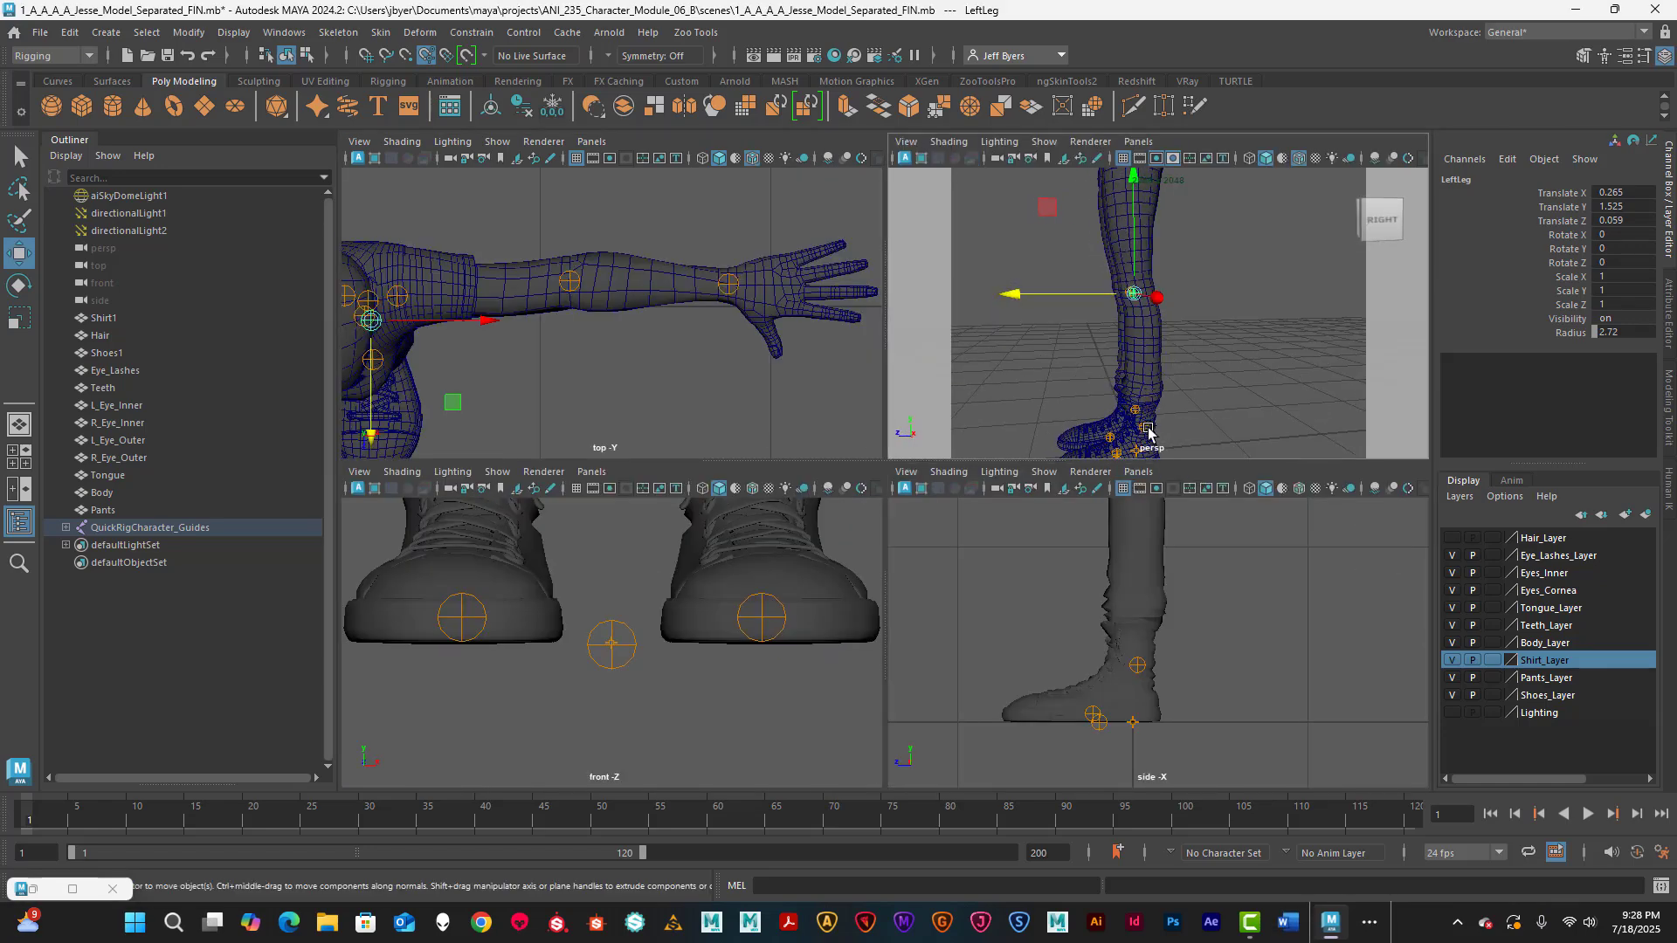
click(1134, 409)
key(space)
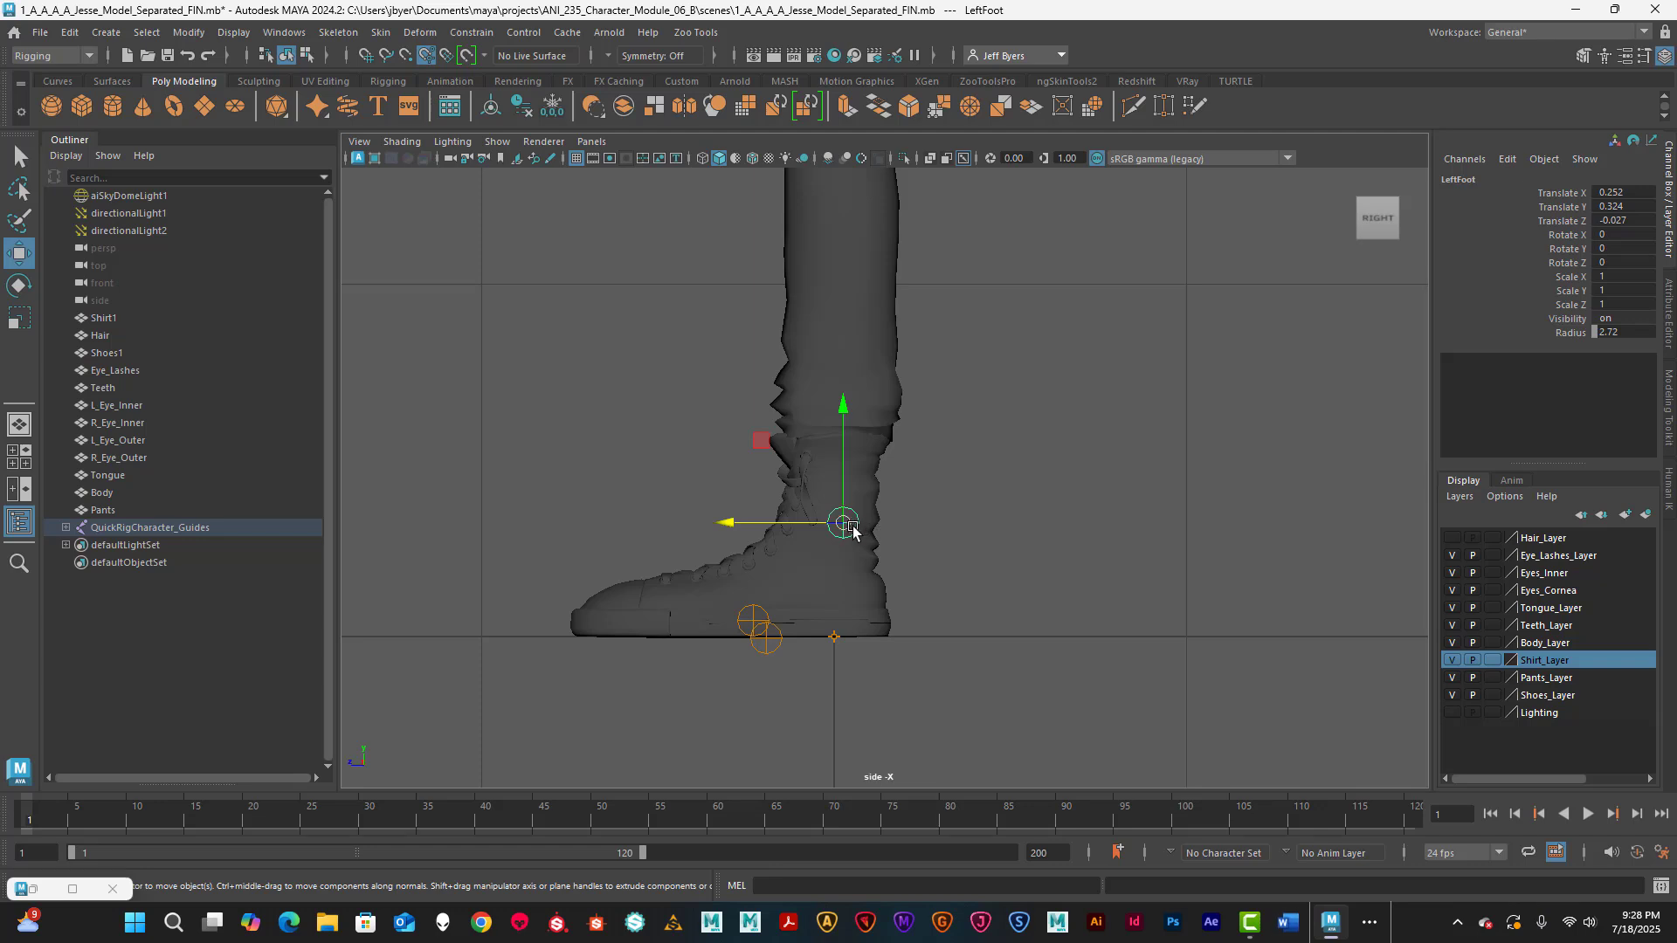
drag(854, 524, 822, 569)
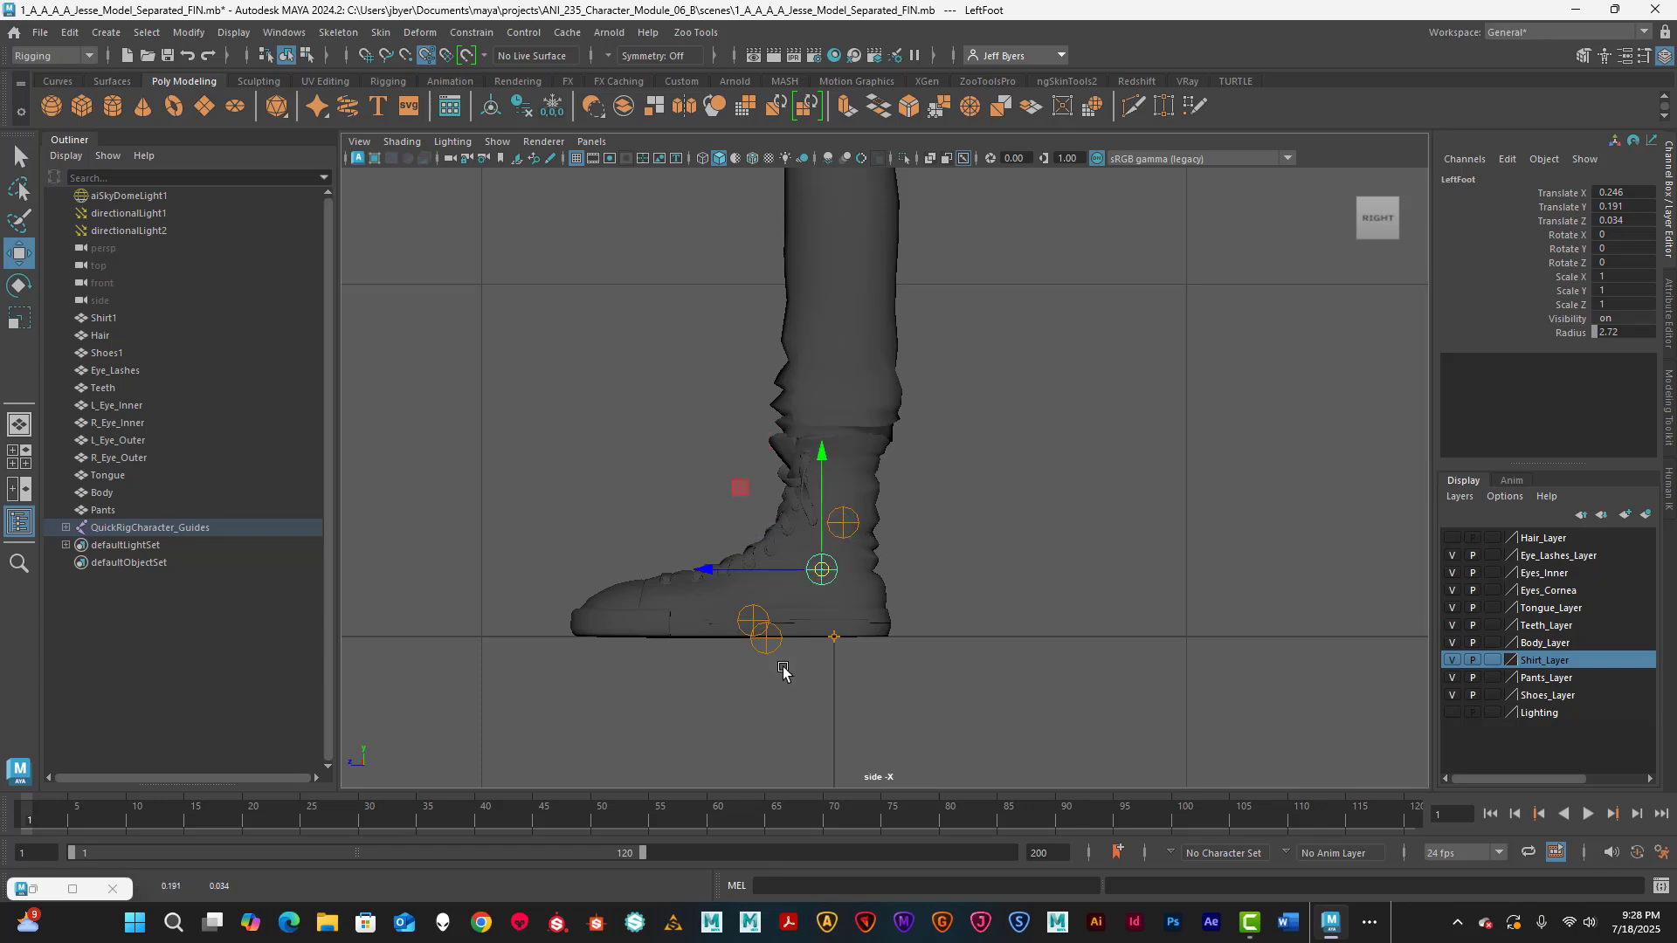
- In the side view, move the LeftToeBase guide forward and up into the ball of the foot, to about Translate Y 0.096 and Z 0.437
key(space)
key(space)
alt+drag(1071, 509, 1121, 524)
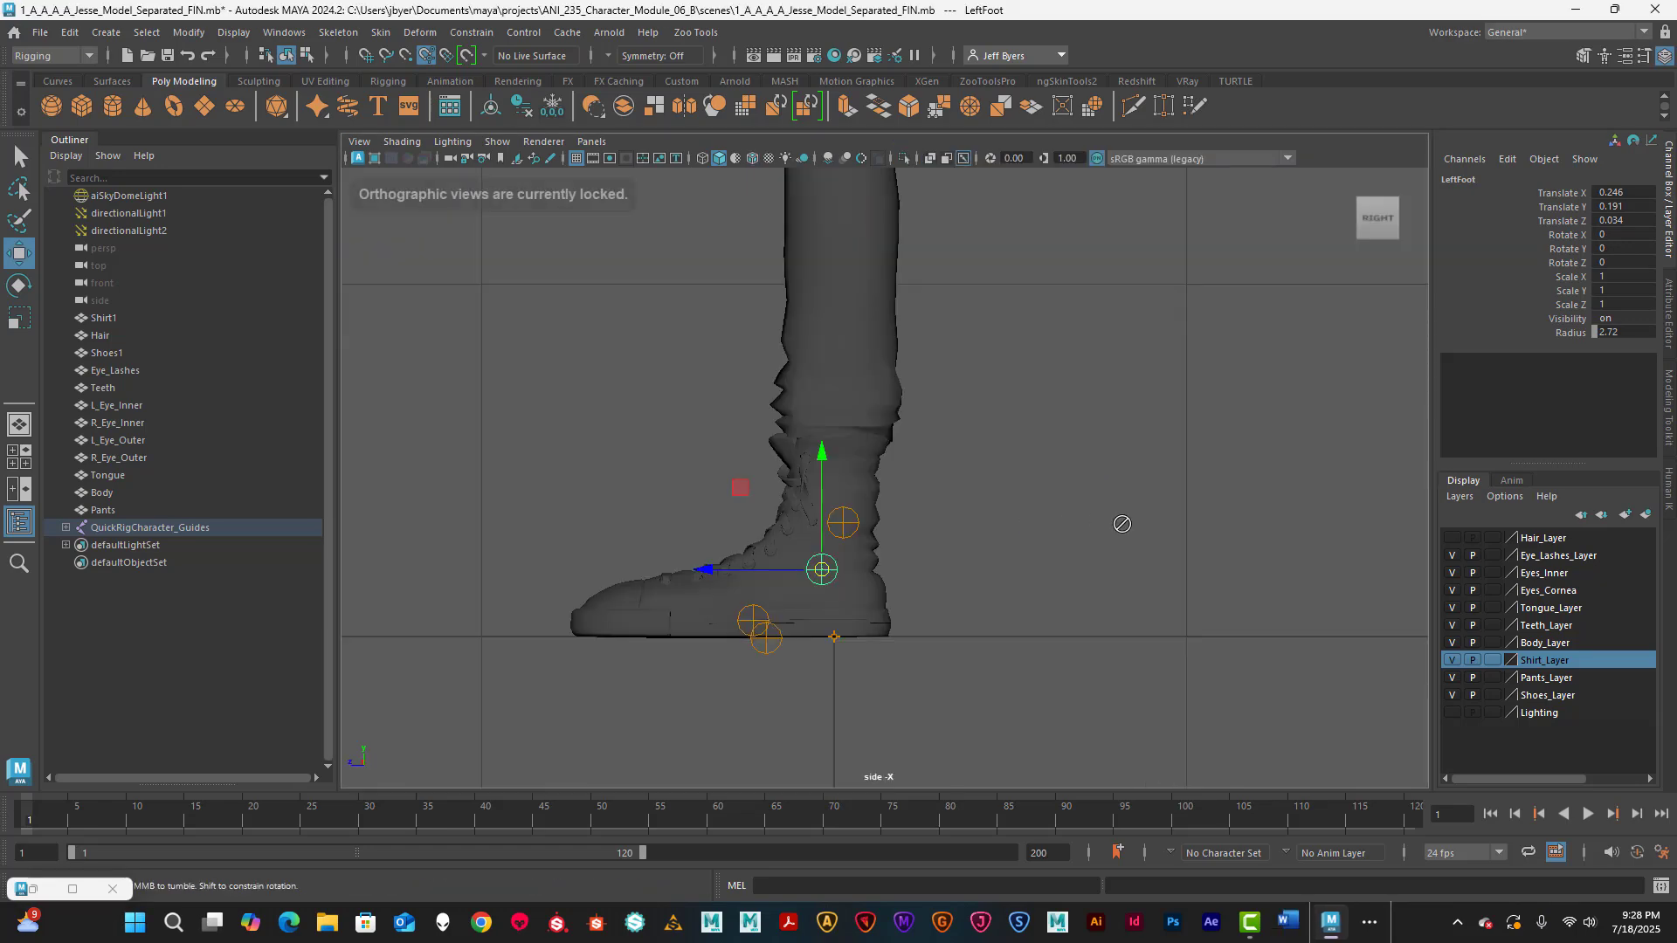
key(space)
key(space)
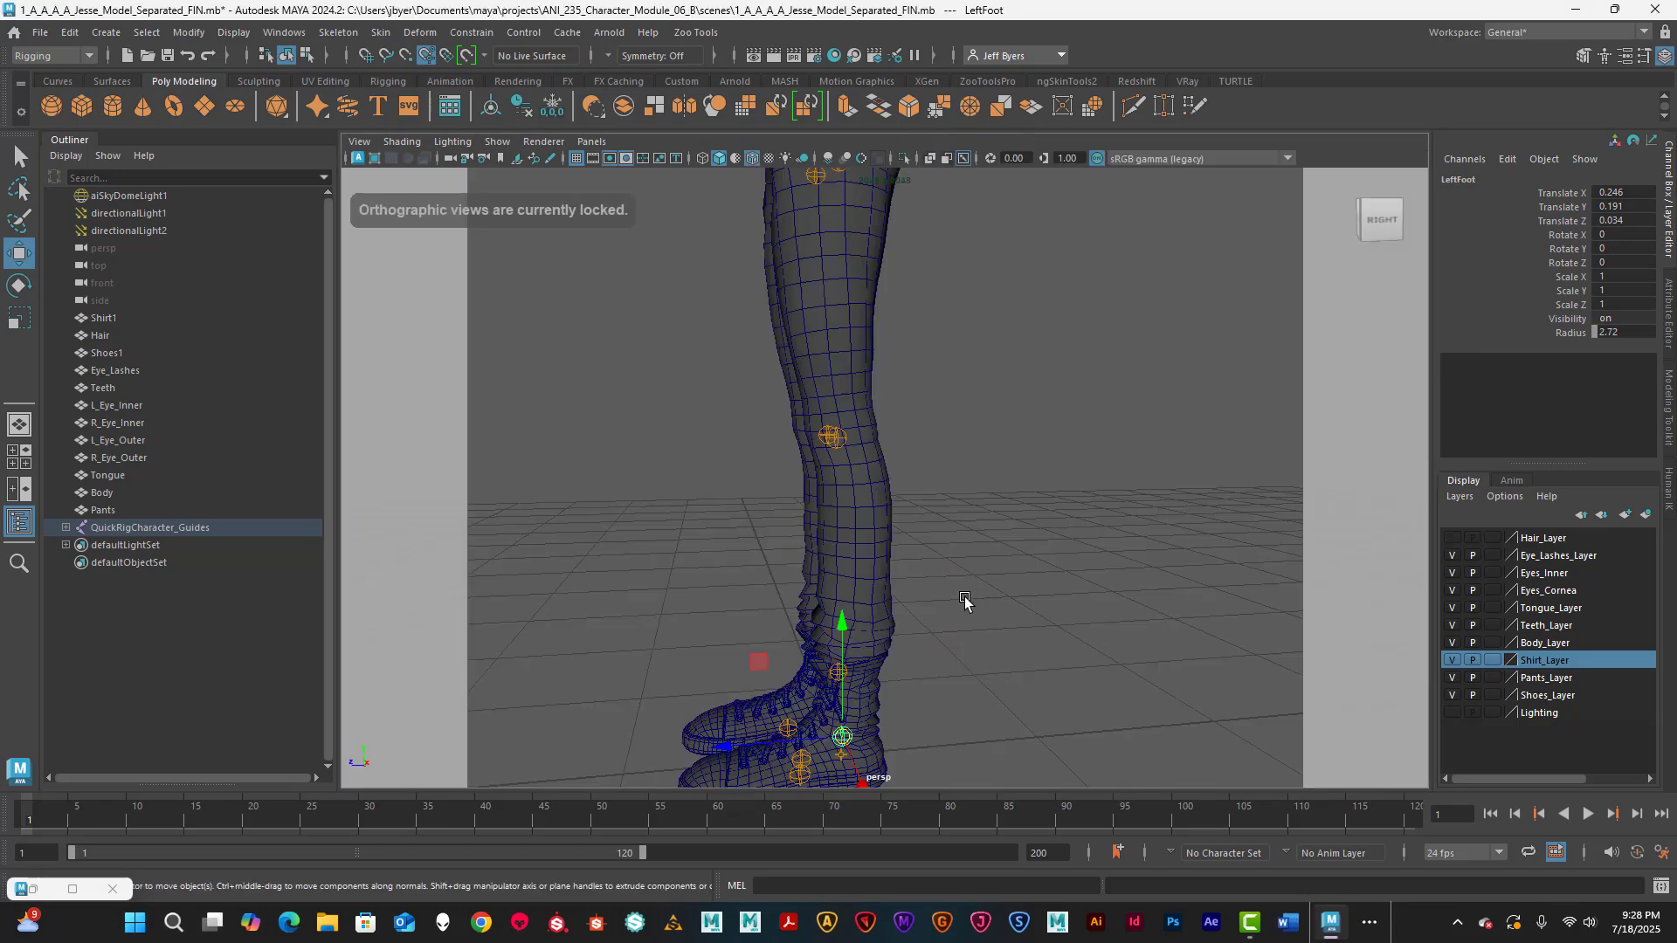
alt+drag(966, 599, 998, 524)
click(893, 521)
key(space)
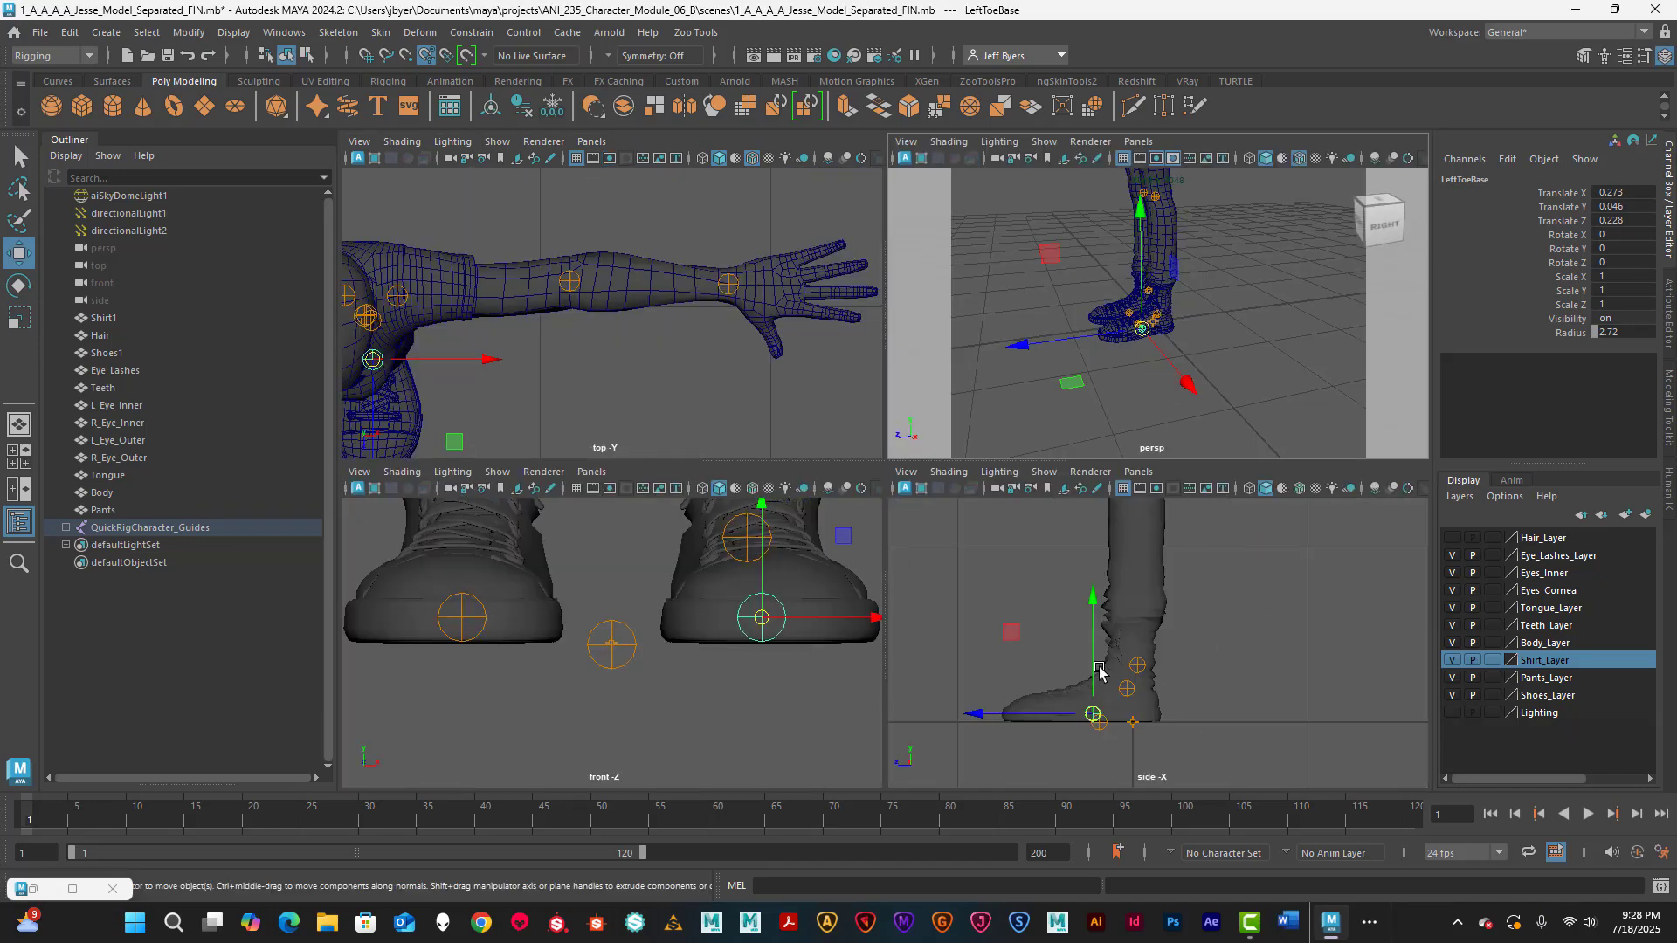
key(space)
drag(740, 612, 703, 572)
drag(680, 505, 696, 489)
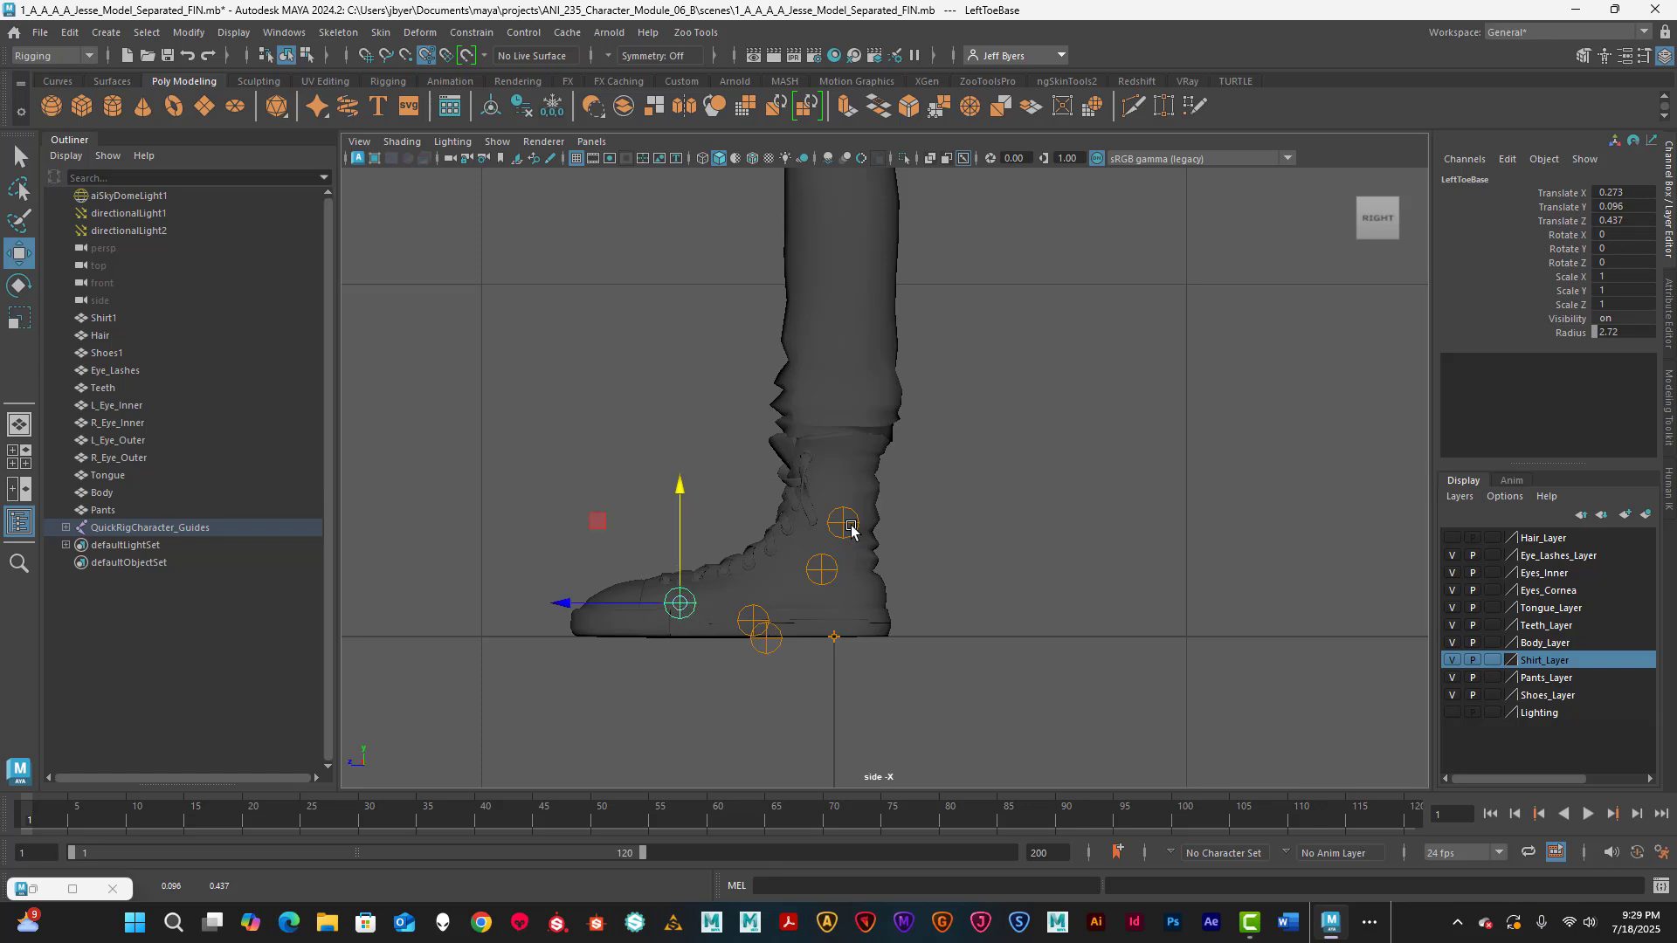
click(824, 568)
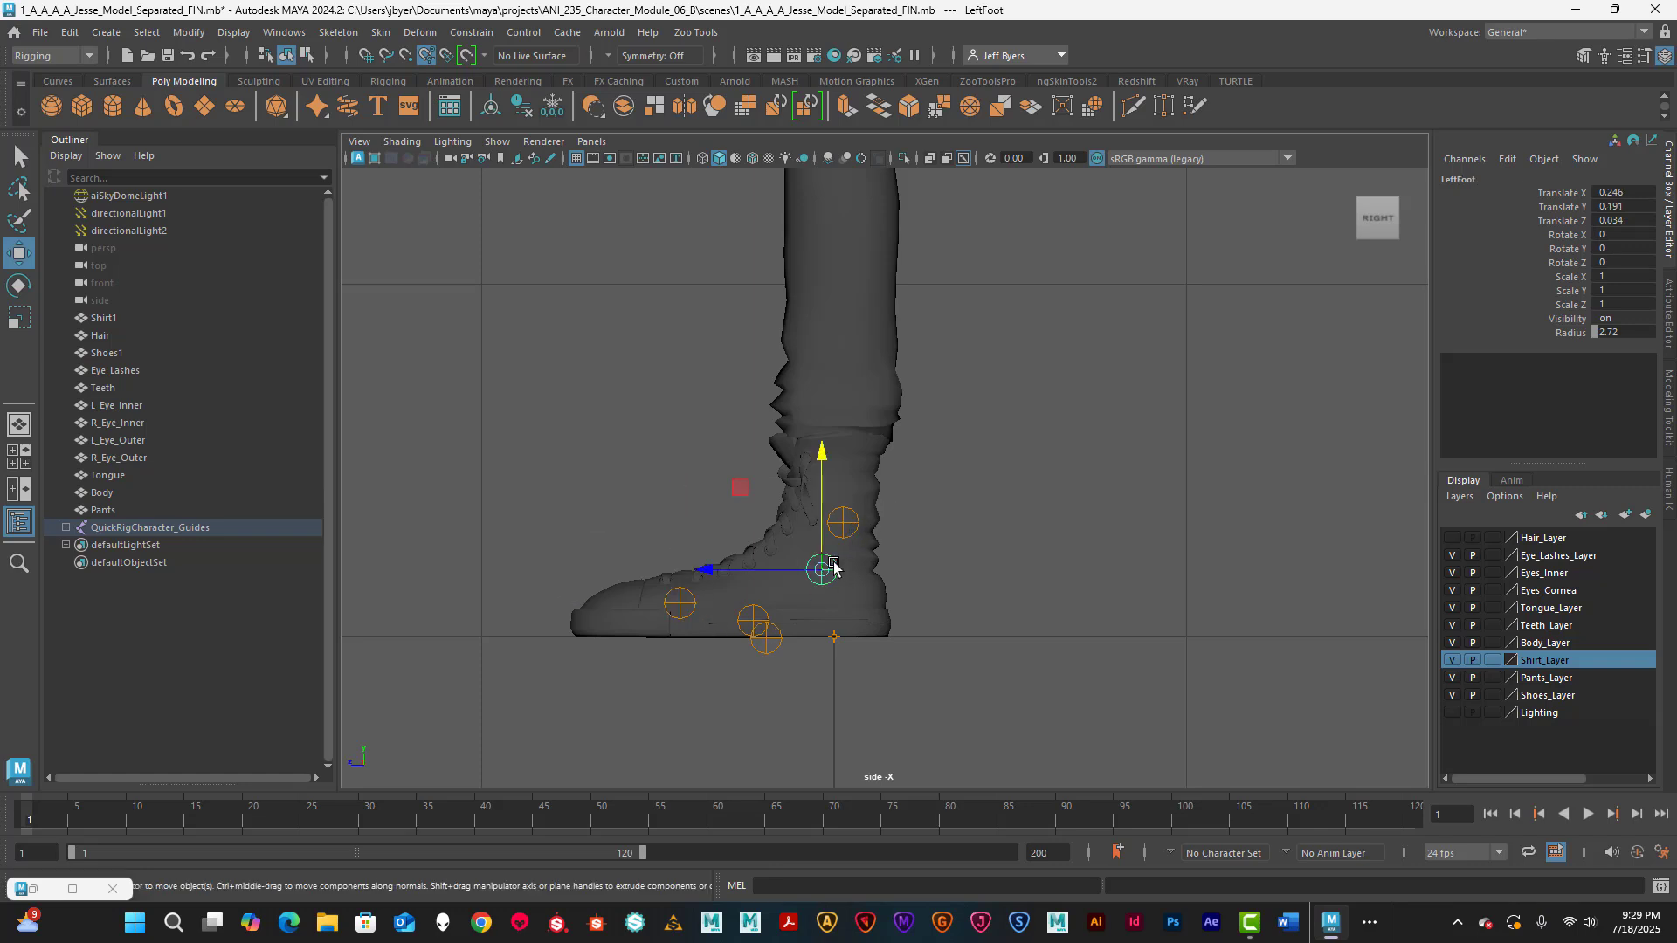
click(690, 607)
- In the perspective view, mirror the LeftHand and LeftForeArm guides to the character's right arm with Quick Rig's left-to-right mirroring
key(space)
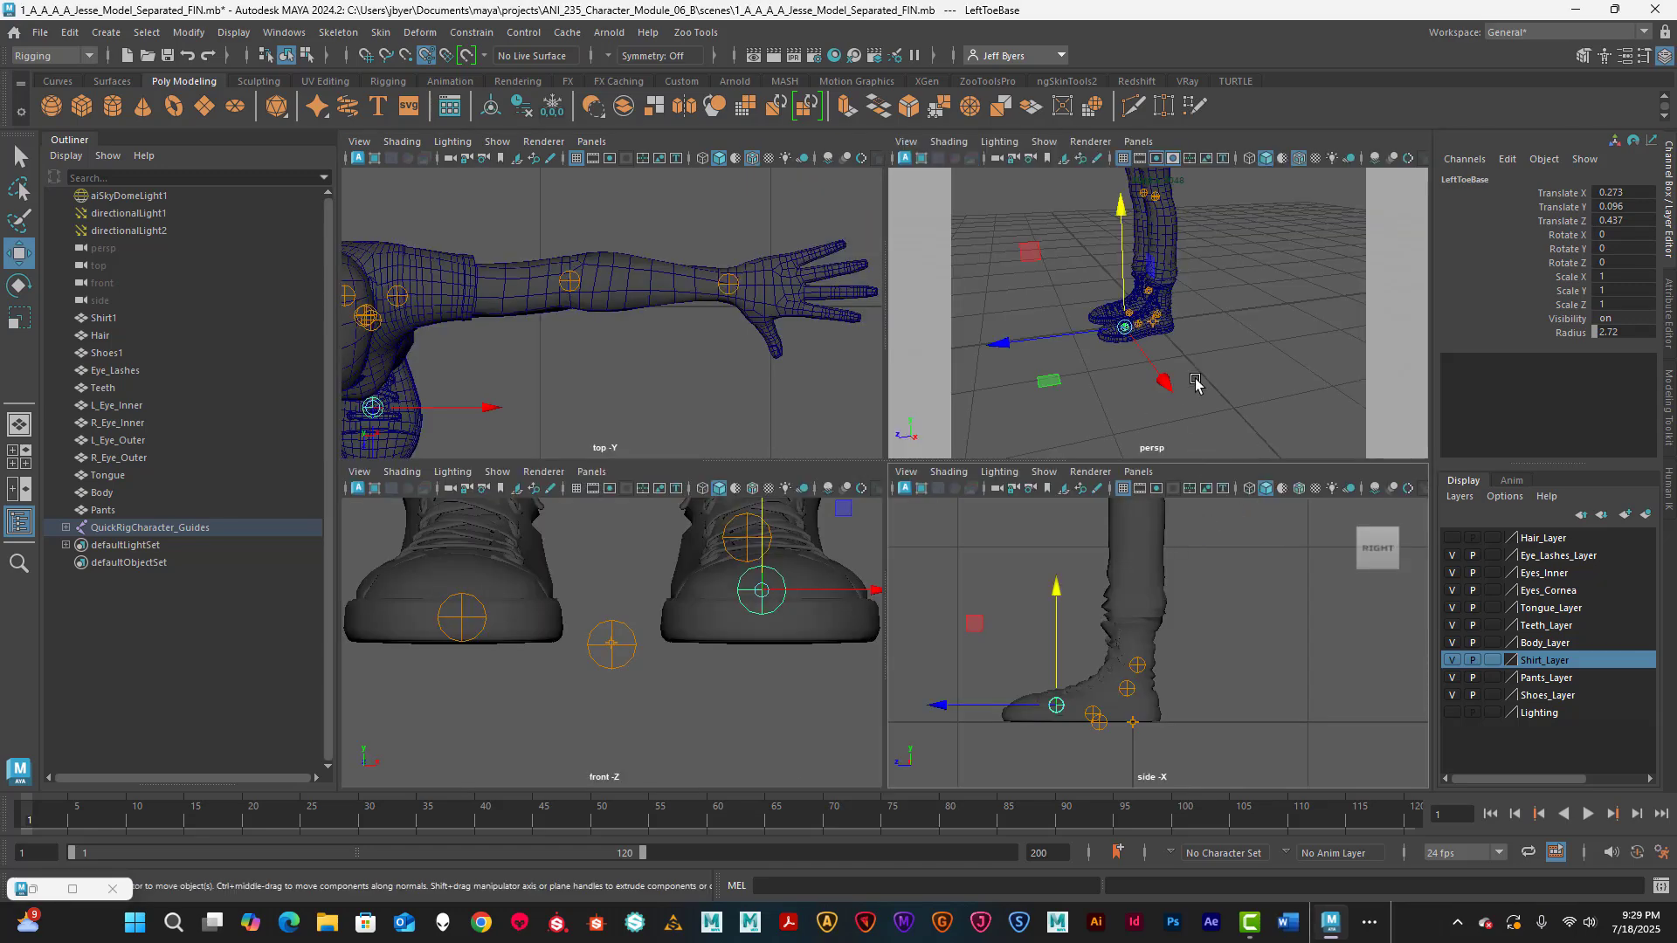
key(space)
alt+drag(900, 450, 970, 559)
alt+middle_drag(1045, 423, 1053, 559)
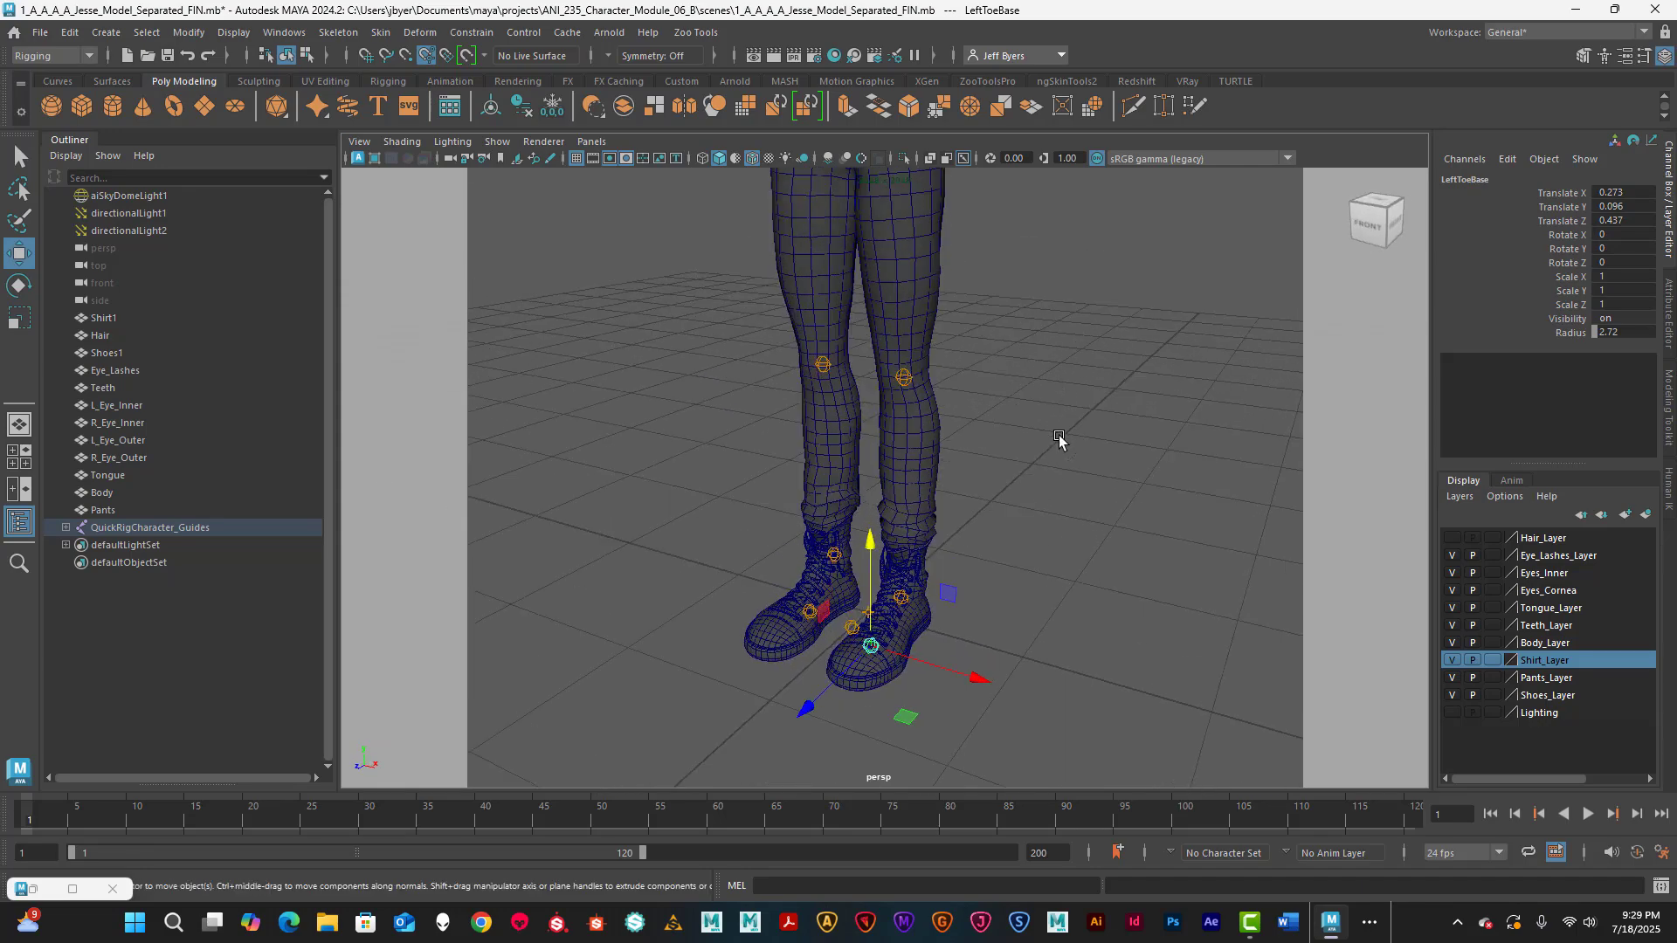
alt+middle_drag(1060, 384, 1052, 664)
alt+middle_drag(1051, 474, 840, 253)
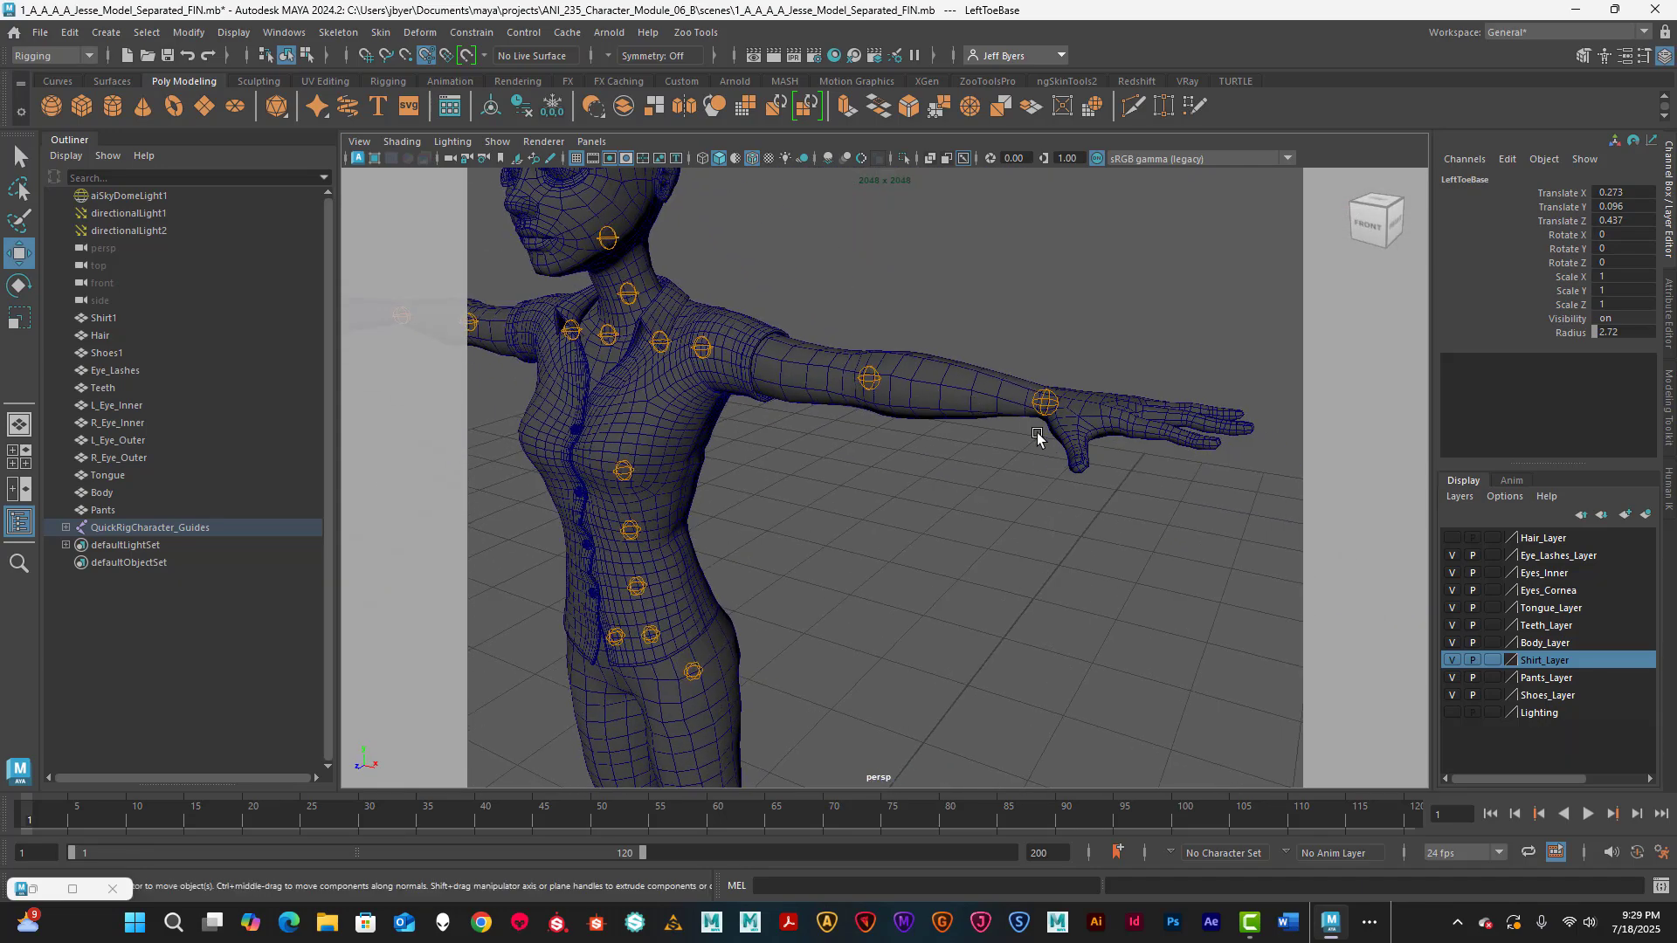
click(1046, 403)
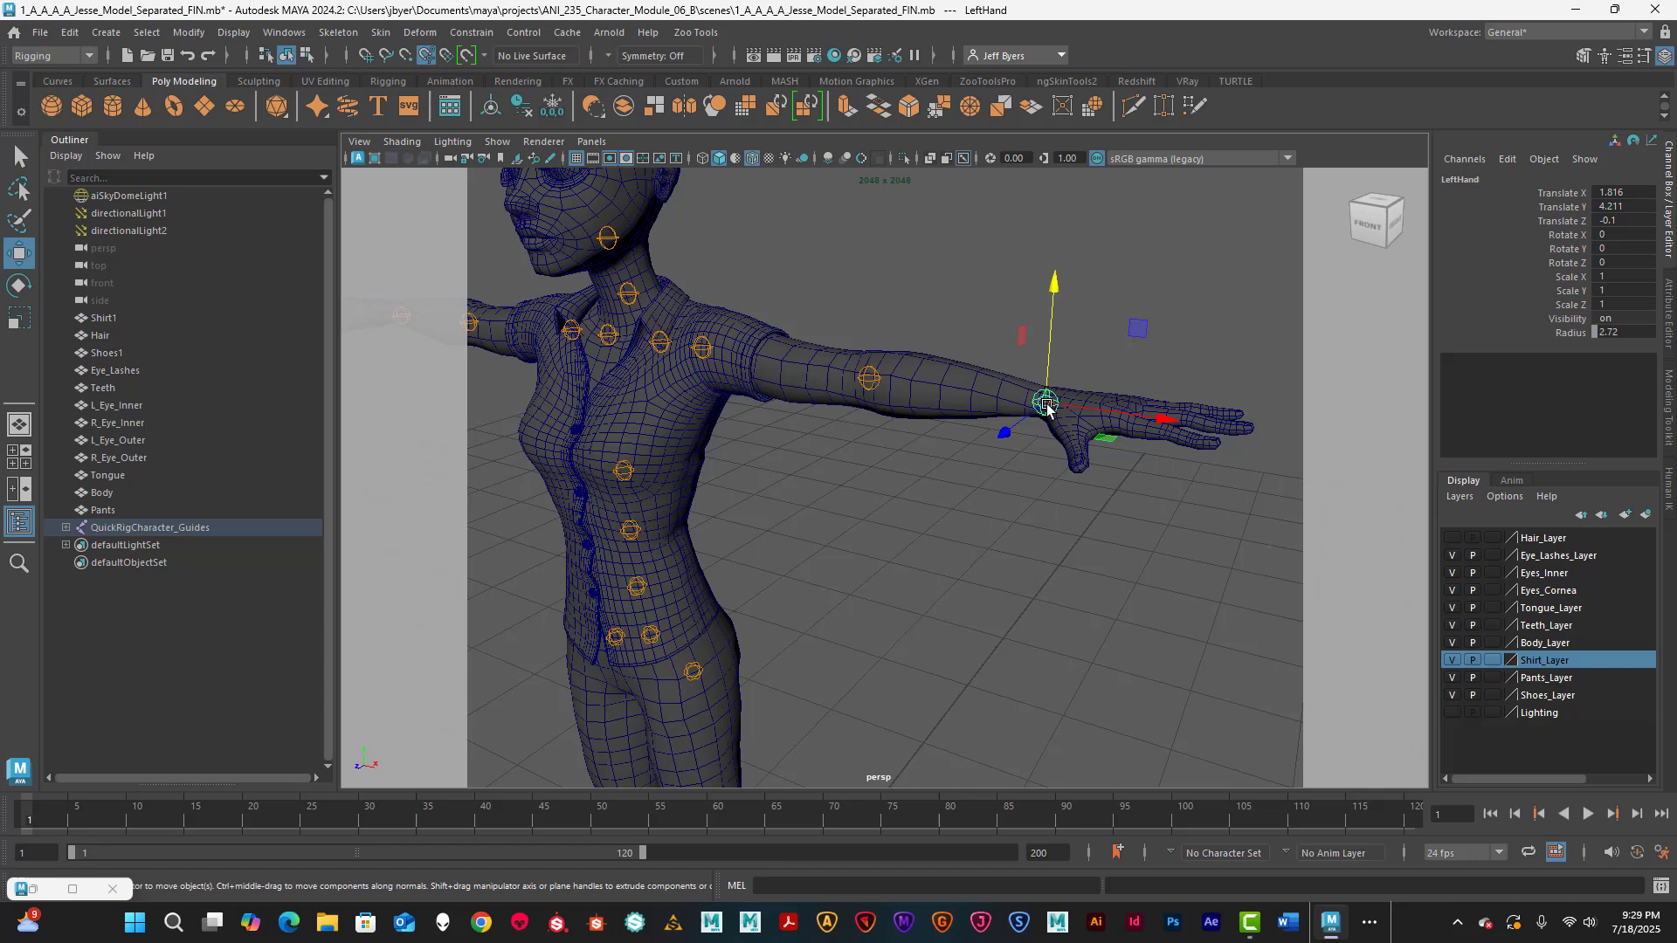
click(870, 378)
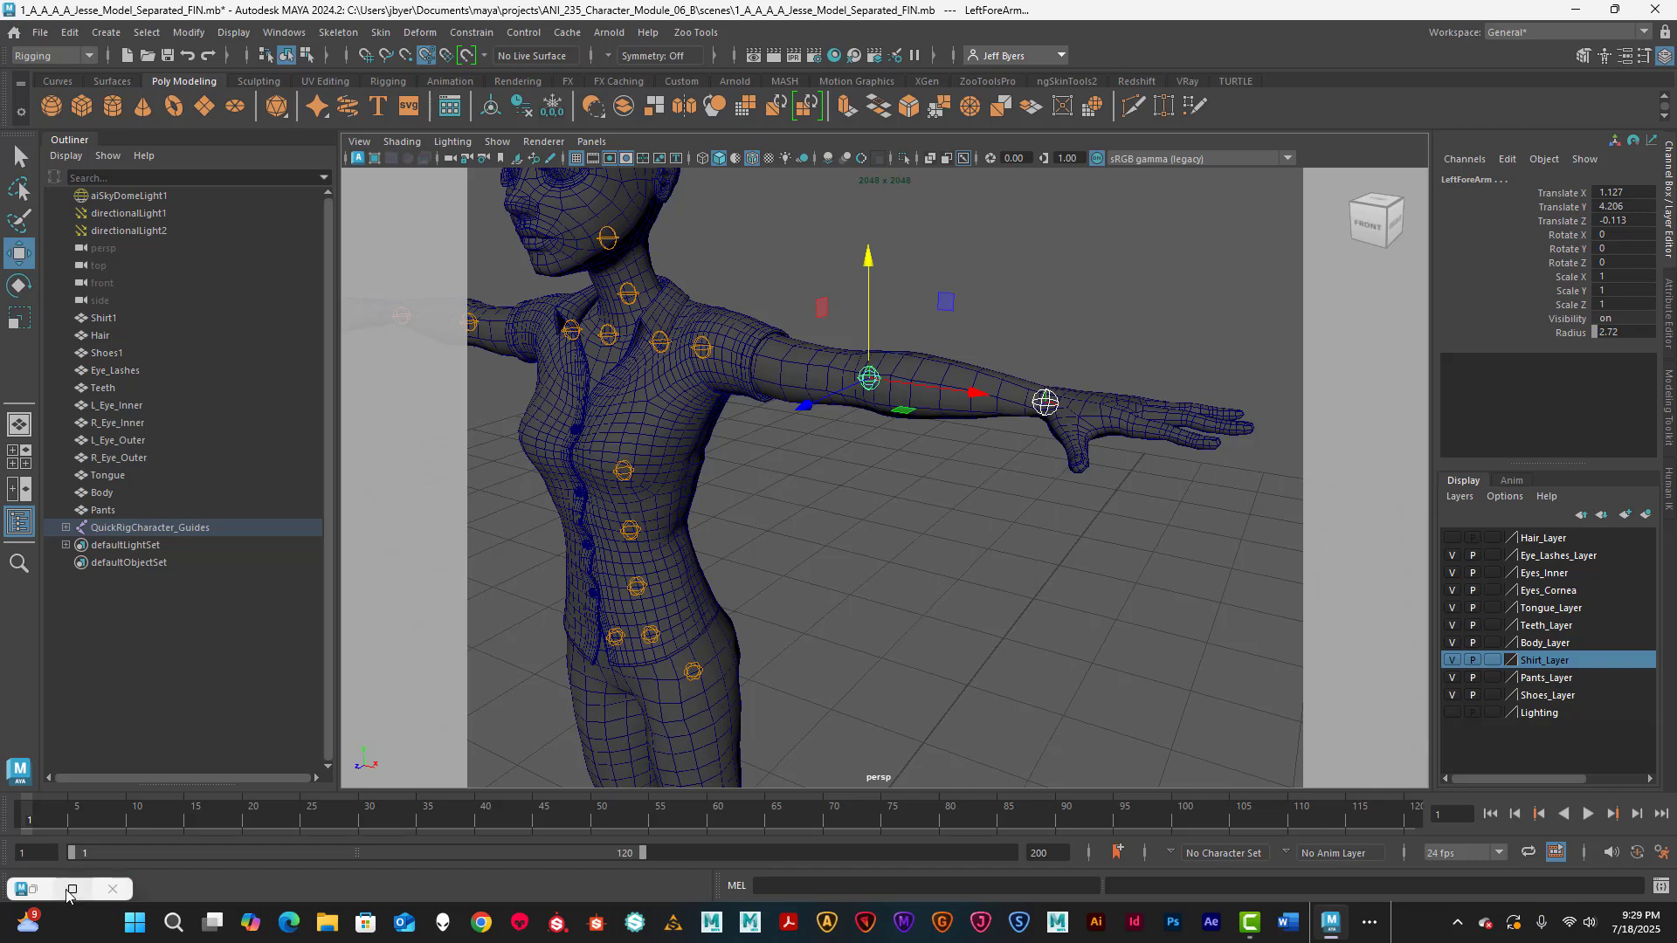
mouse_move(55, 891)
click(24, 891)
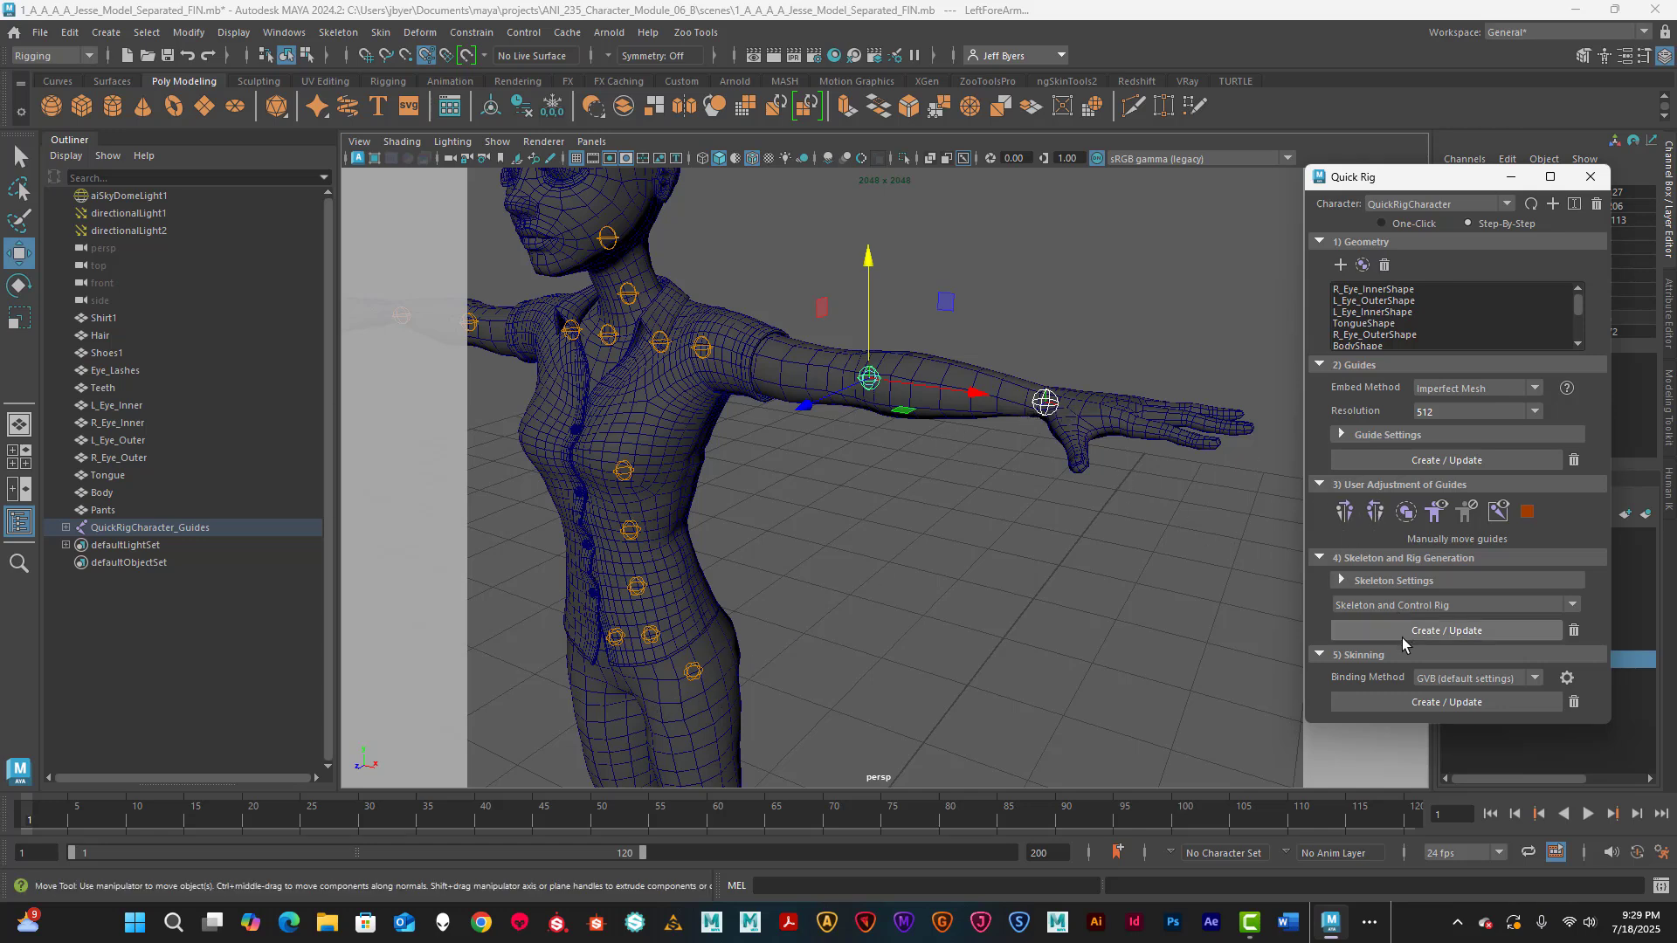
click(1374, 512)
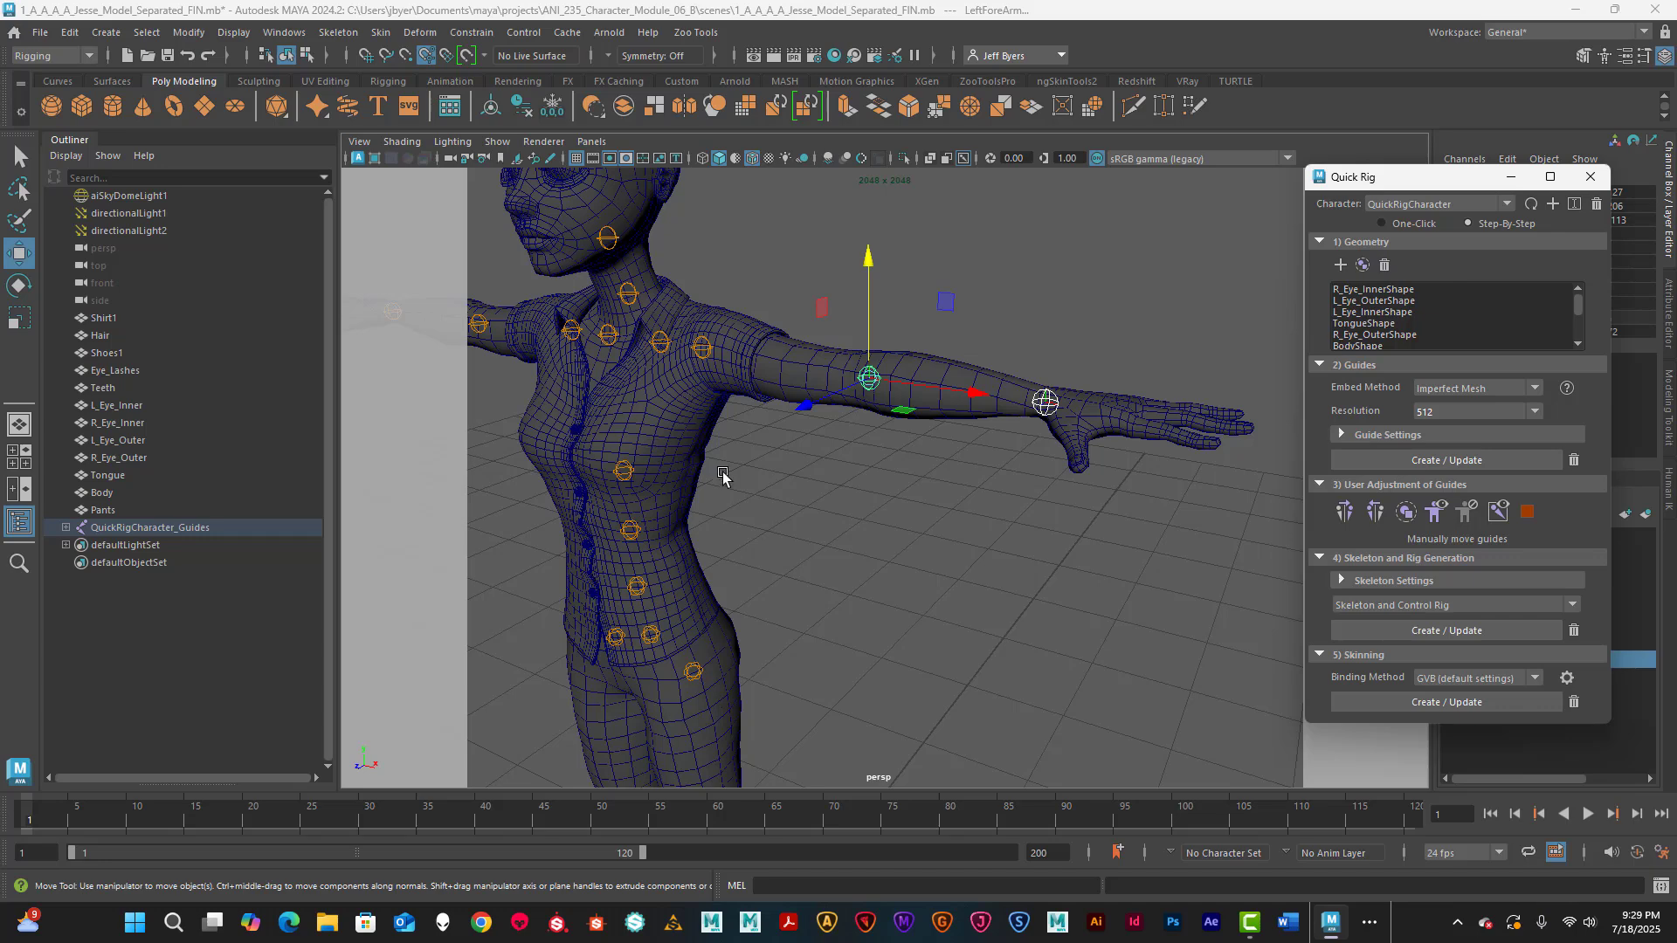
- Mirror the LeftUpLeg guide at the hip to the character's right side in Quick Rig
alt+drag(722, 476, 694, 397)
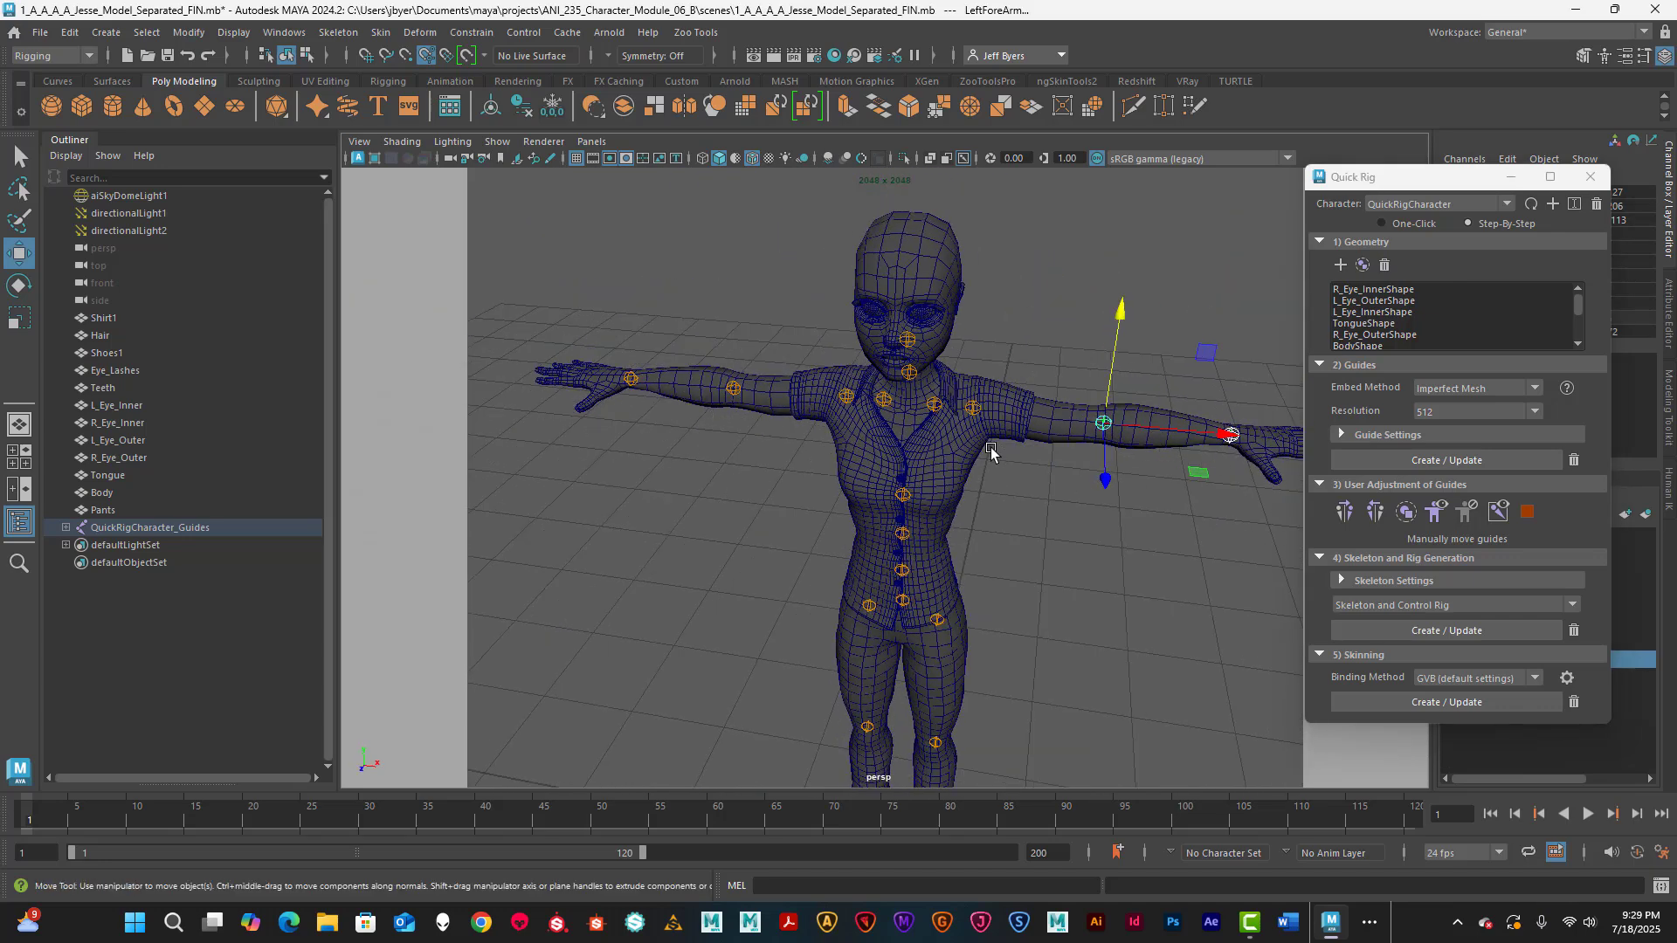
alt+drag(991, 450, 883, 374)
alt+right_drag(948, 434, 850, 293)
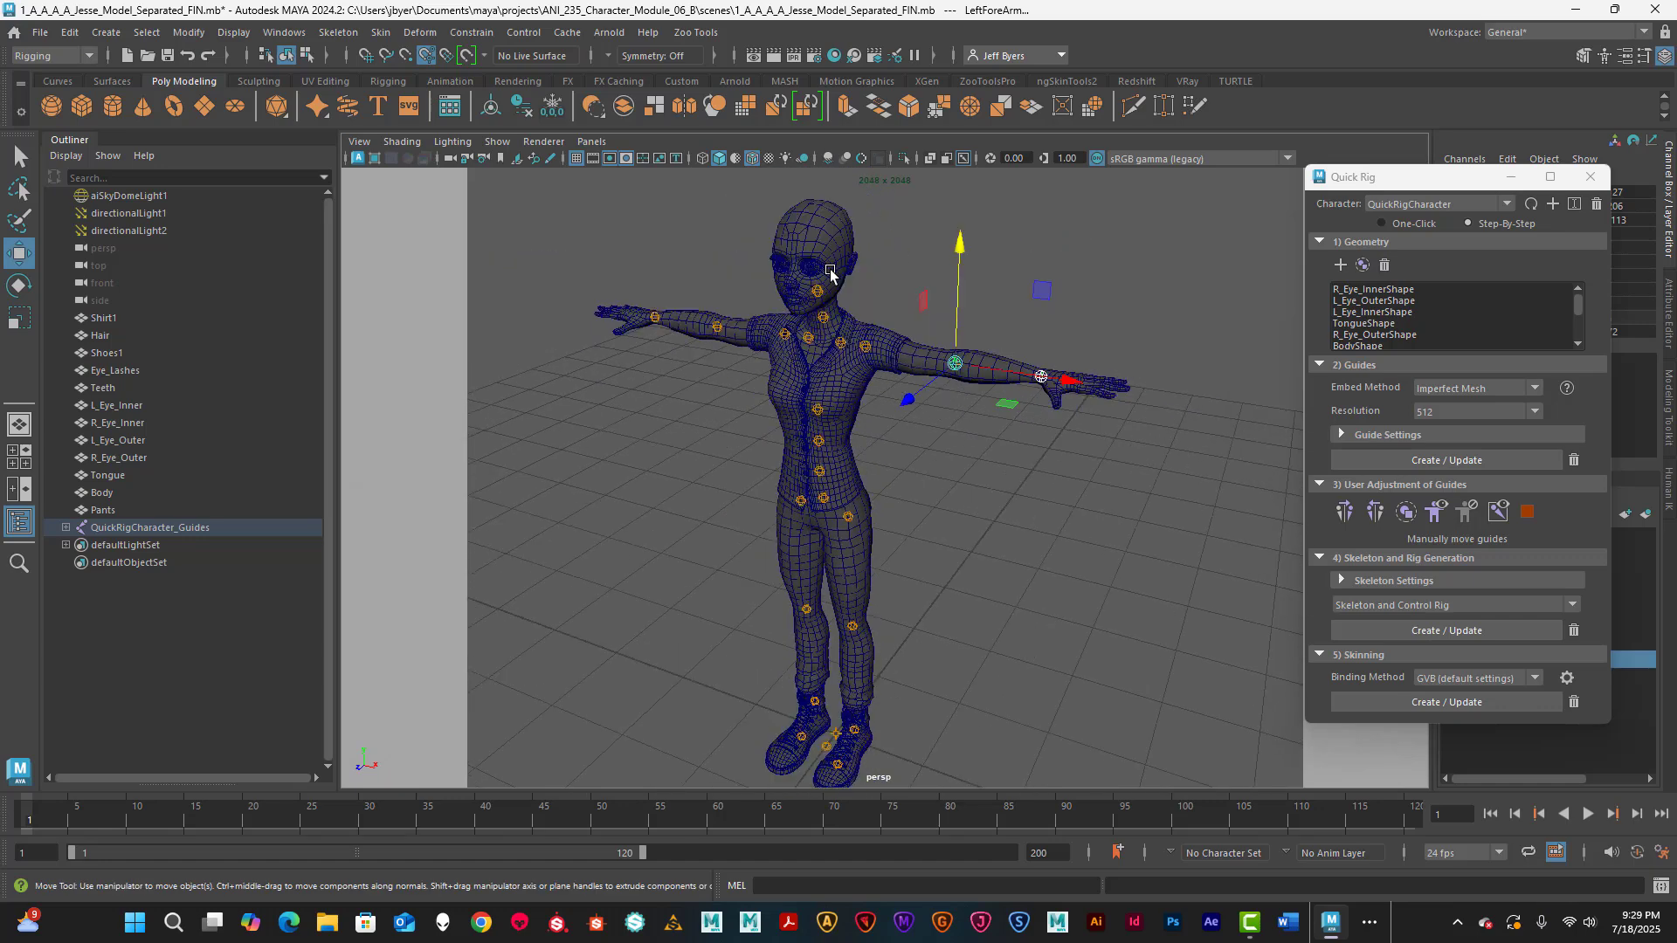
alt+middle_drag(987, 505, 959, 466)
scroll(928, 435, up, 5)
click(837, 353)
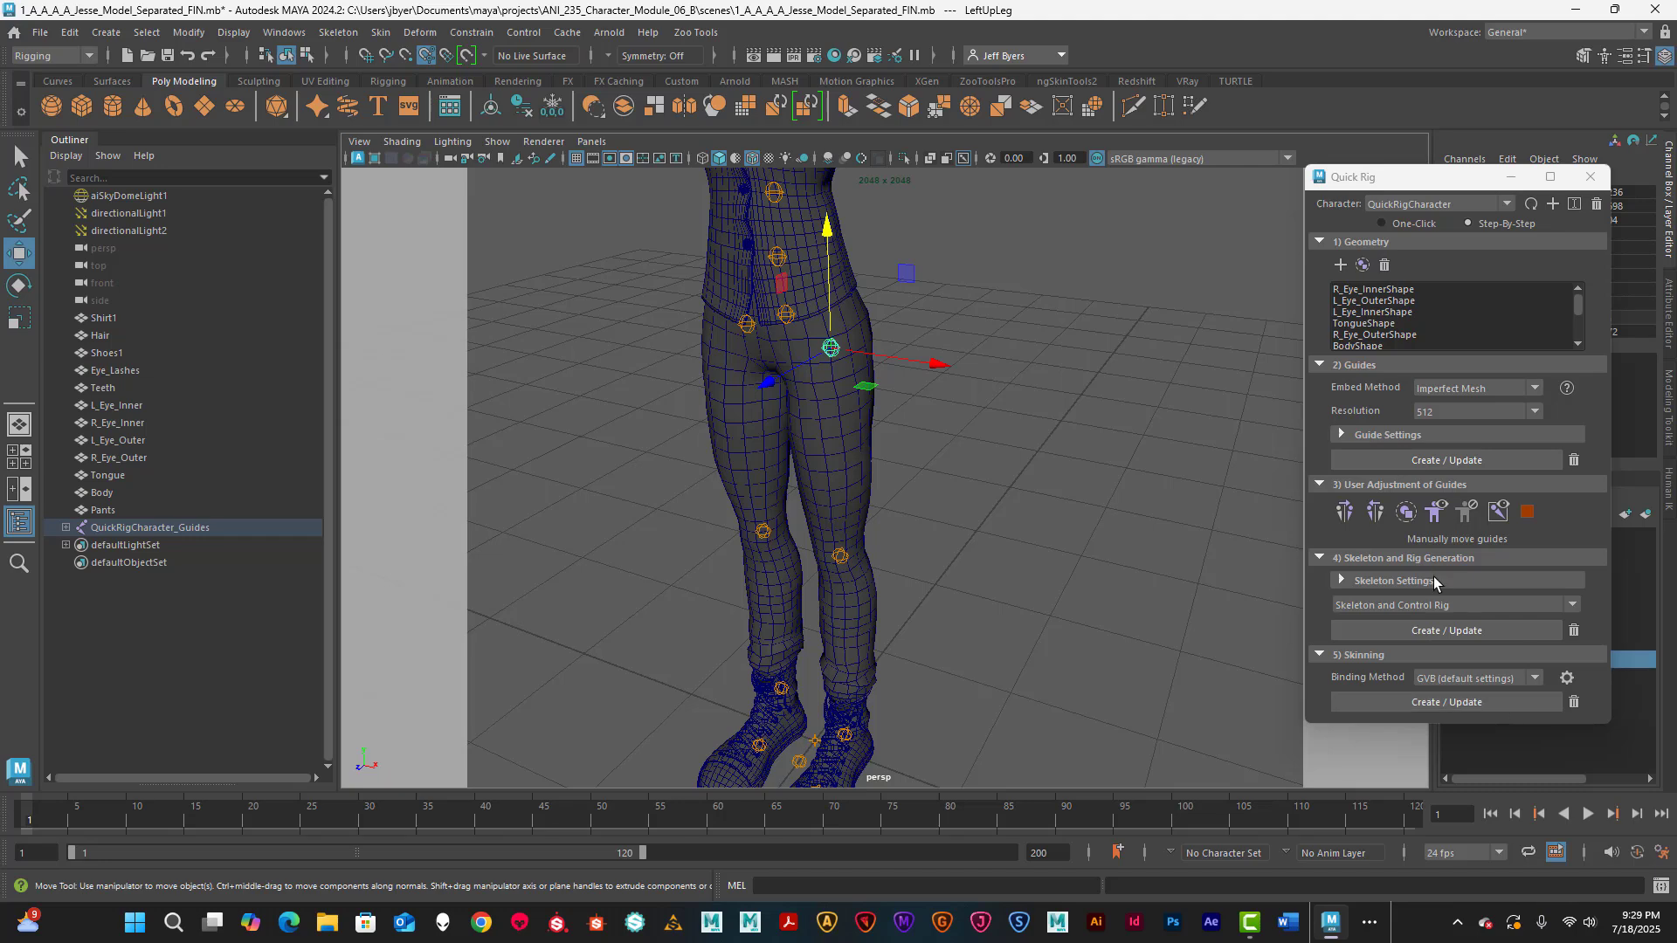
click(1374, 512)
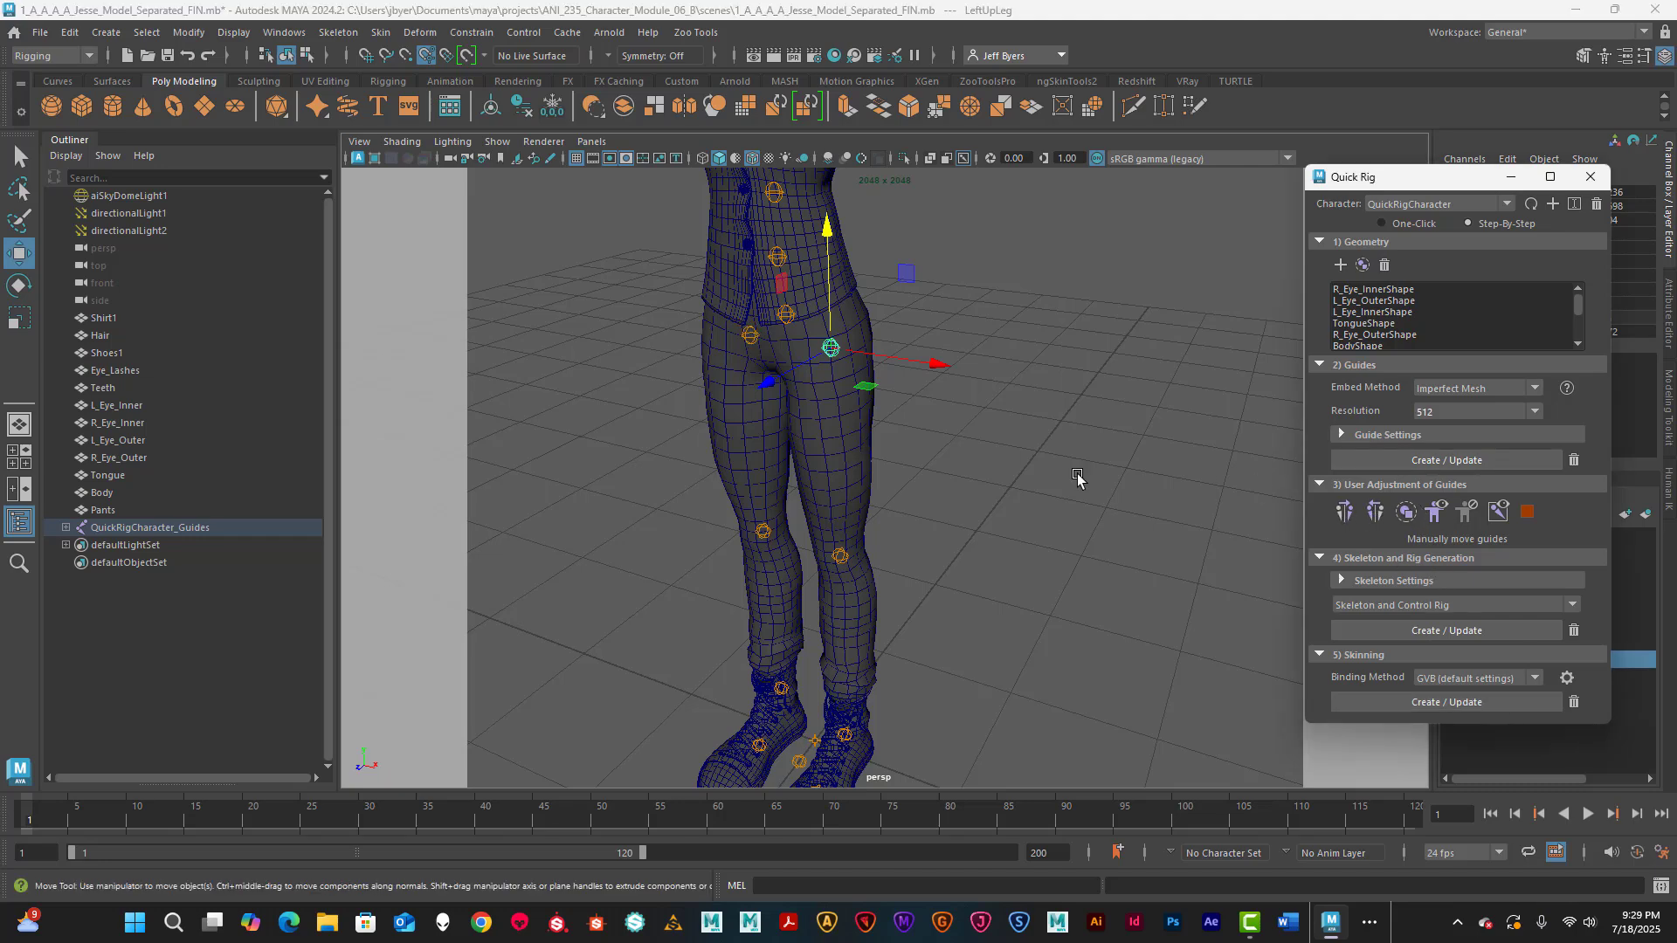
- Mirror the LeftLeg knee guide and the LeftFoot ankle guide, one after the other, to the character's right leg
alt+middle_drag(910, 505, 935, 452)
alt+middle_drag(970, 533, 999, 461)
click(897, 432)
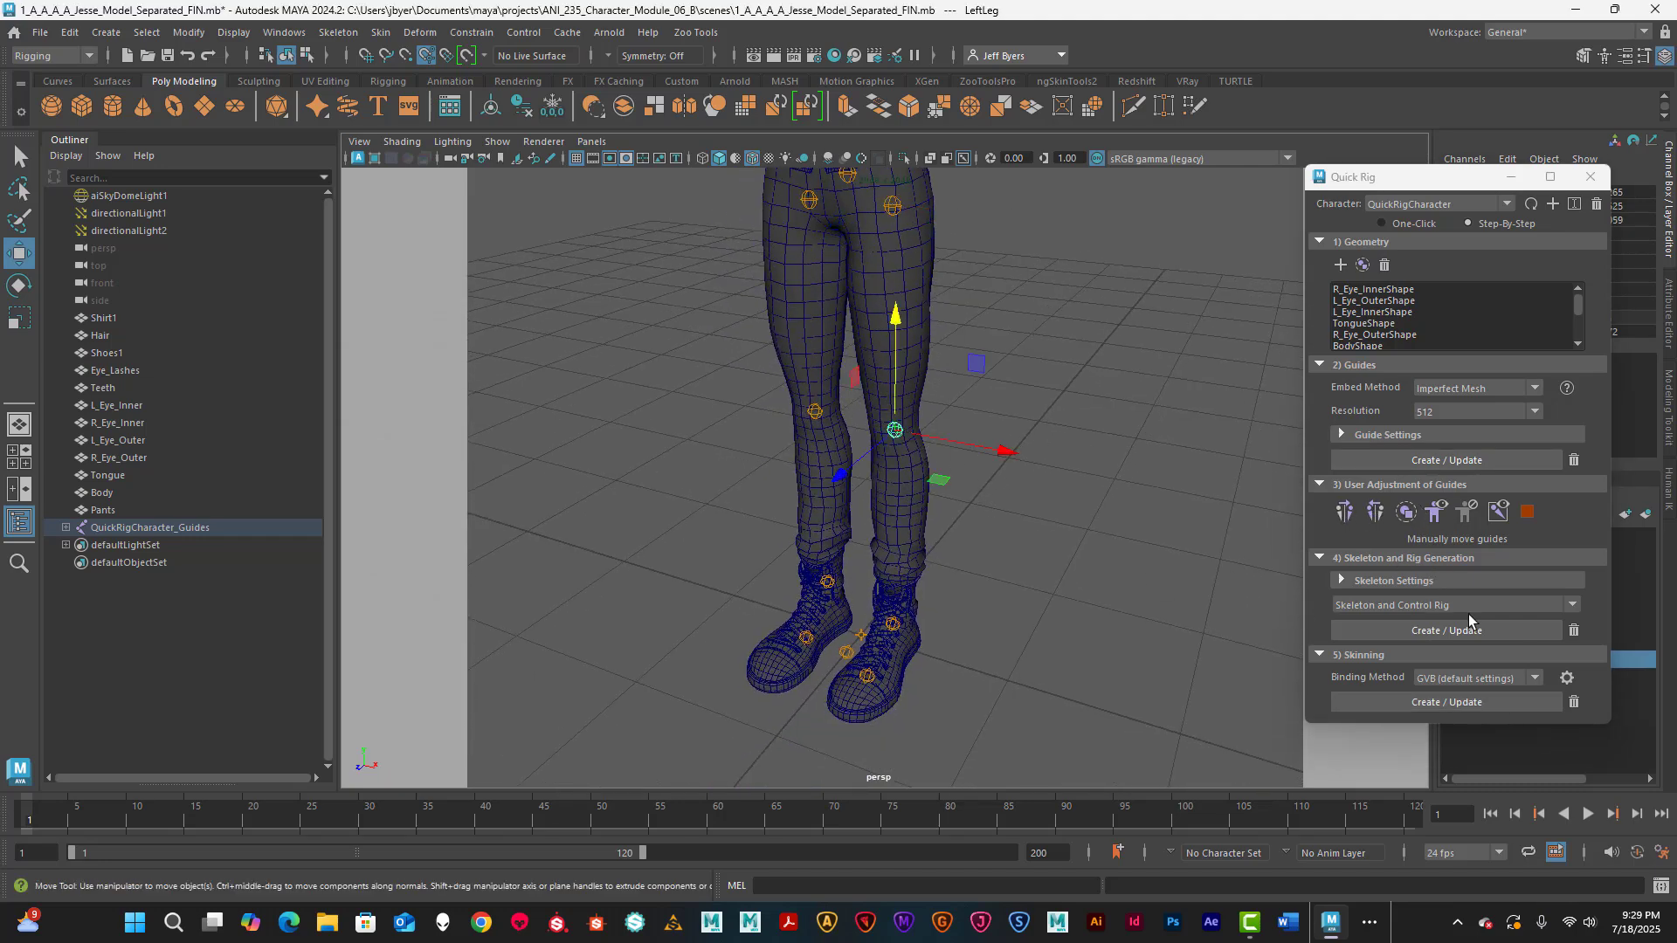
alt+middle_drag(874, 555, 917, 513)
click(882, 481)
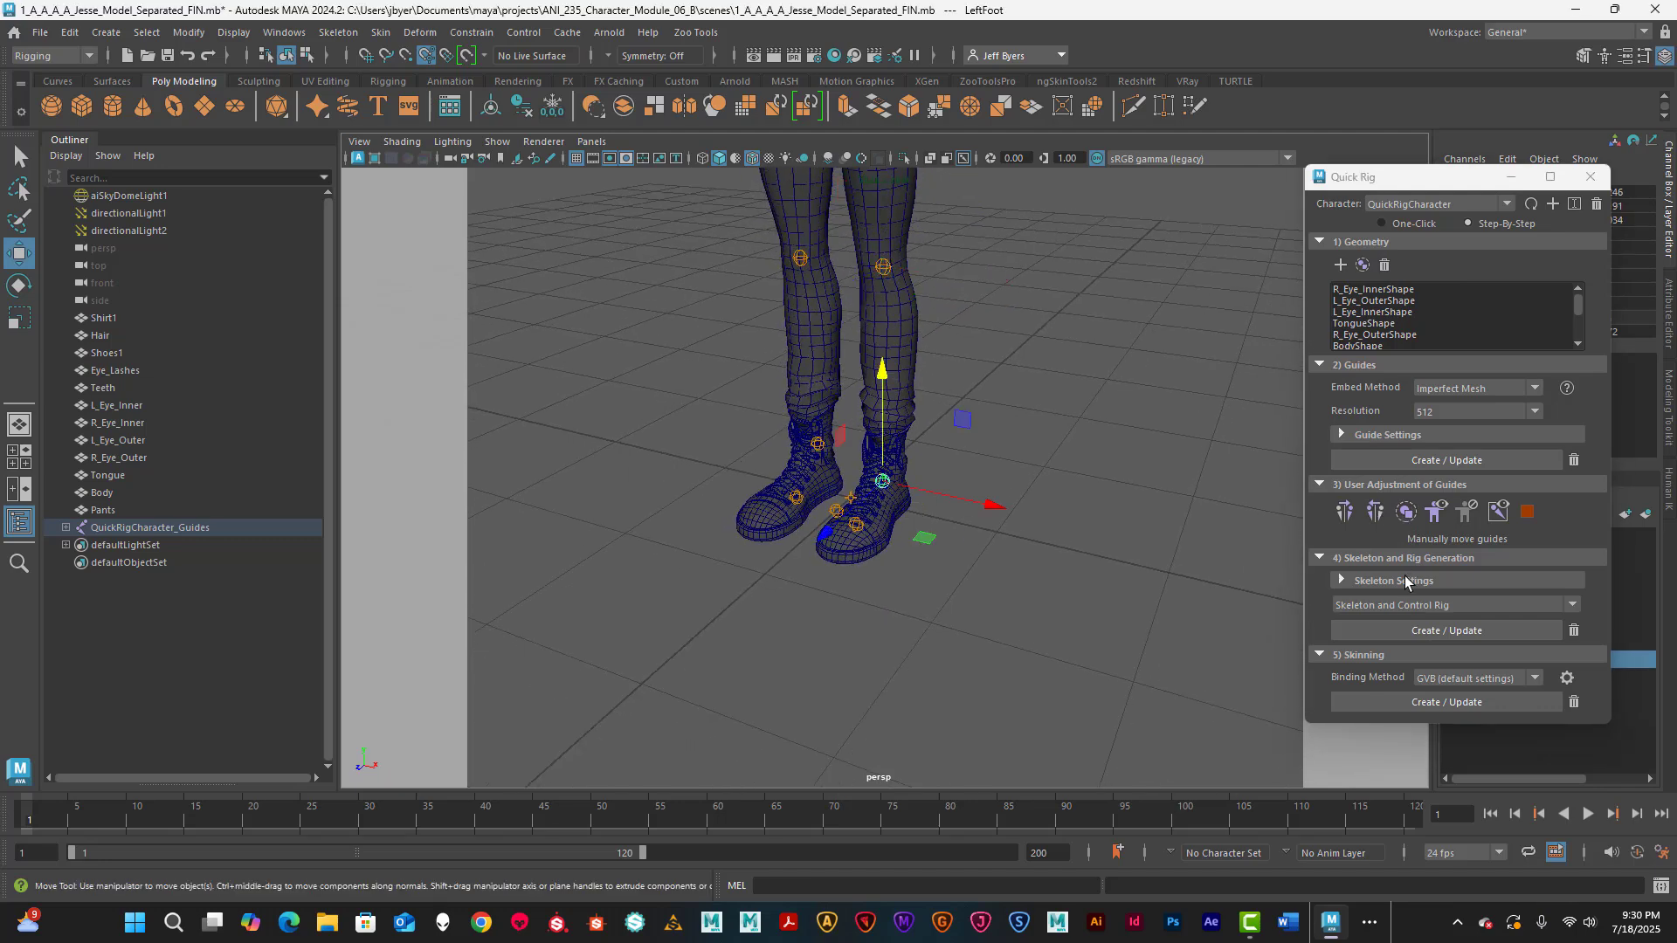
click(1375, 512)
- Mirror the LeftToeBase guide to the right foot and check the guides over the whole character
scroll(990, 526, down, 3)
alt+middle_drag(996, 516, 1000, 489)
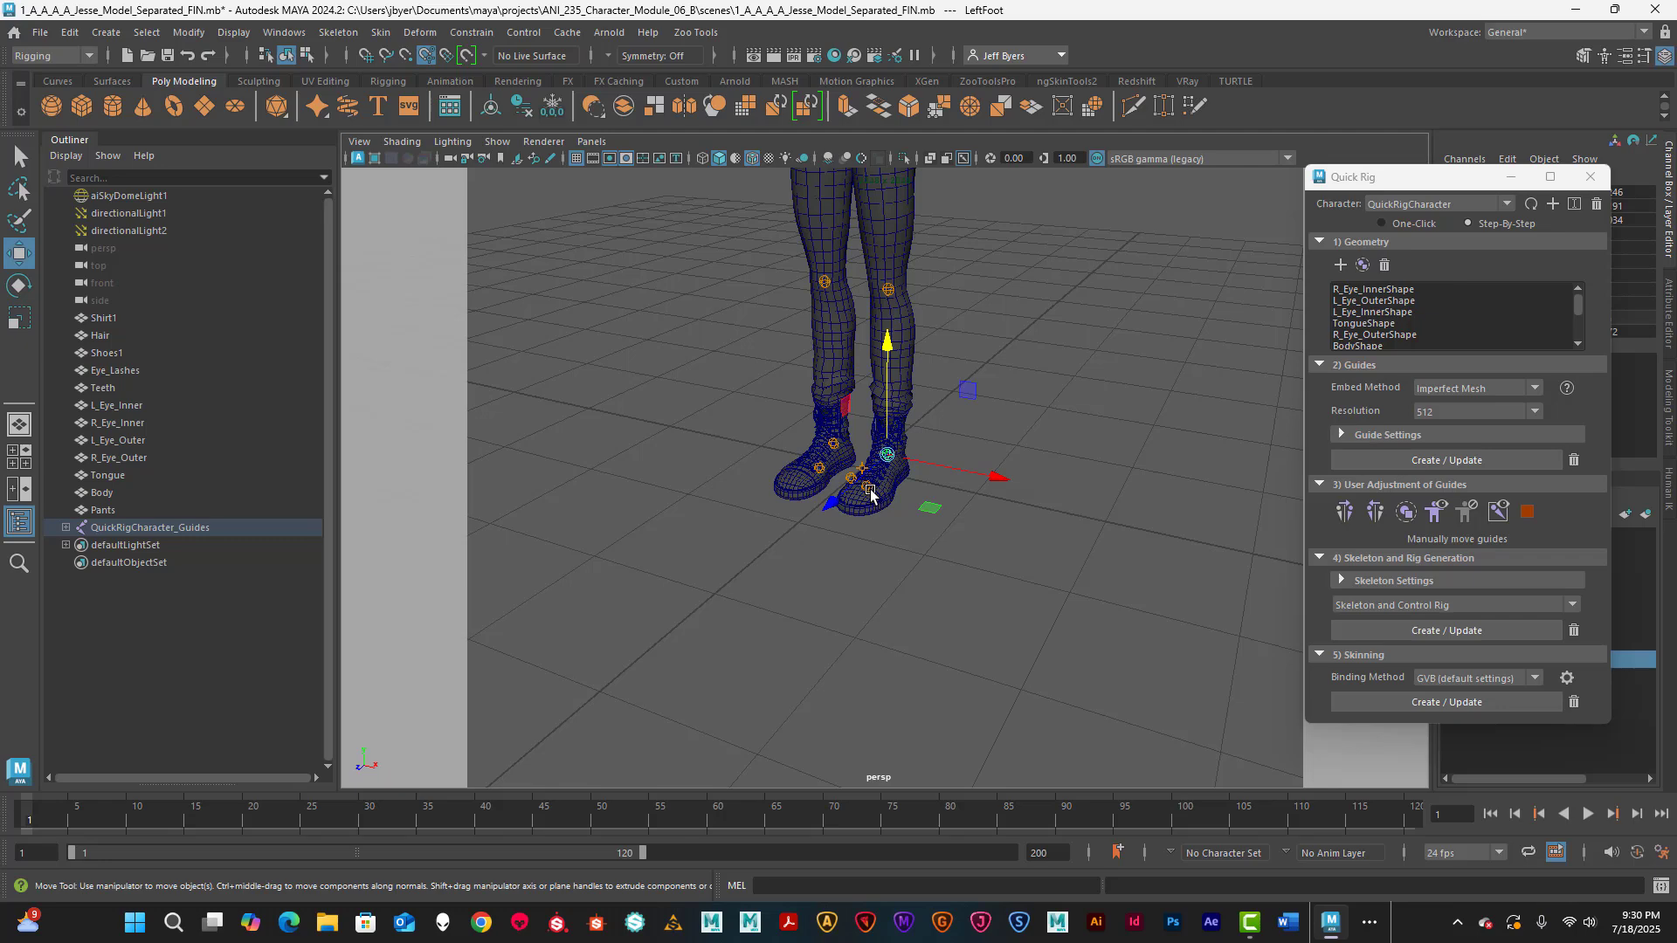
click(868, 487)
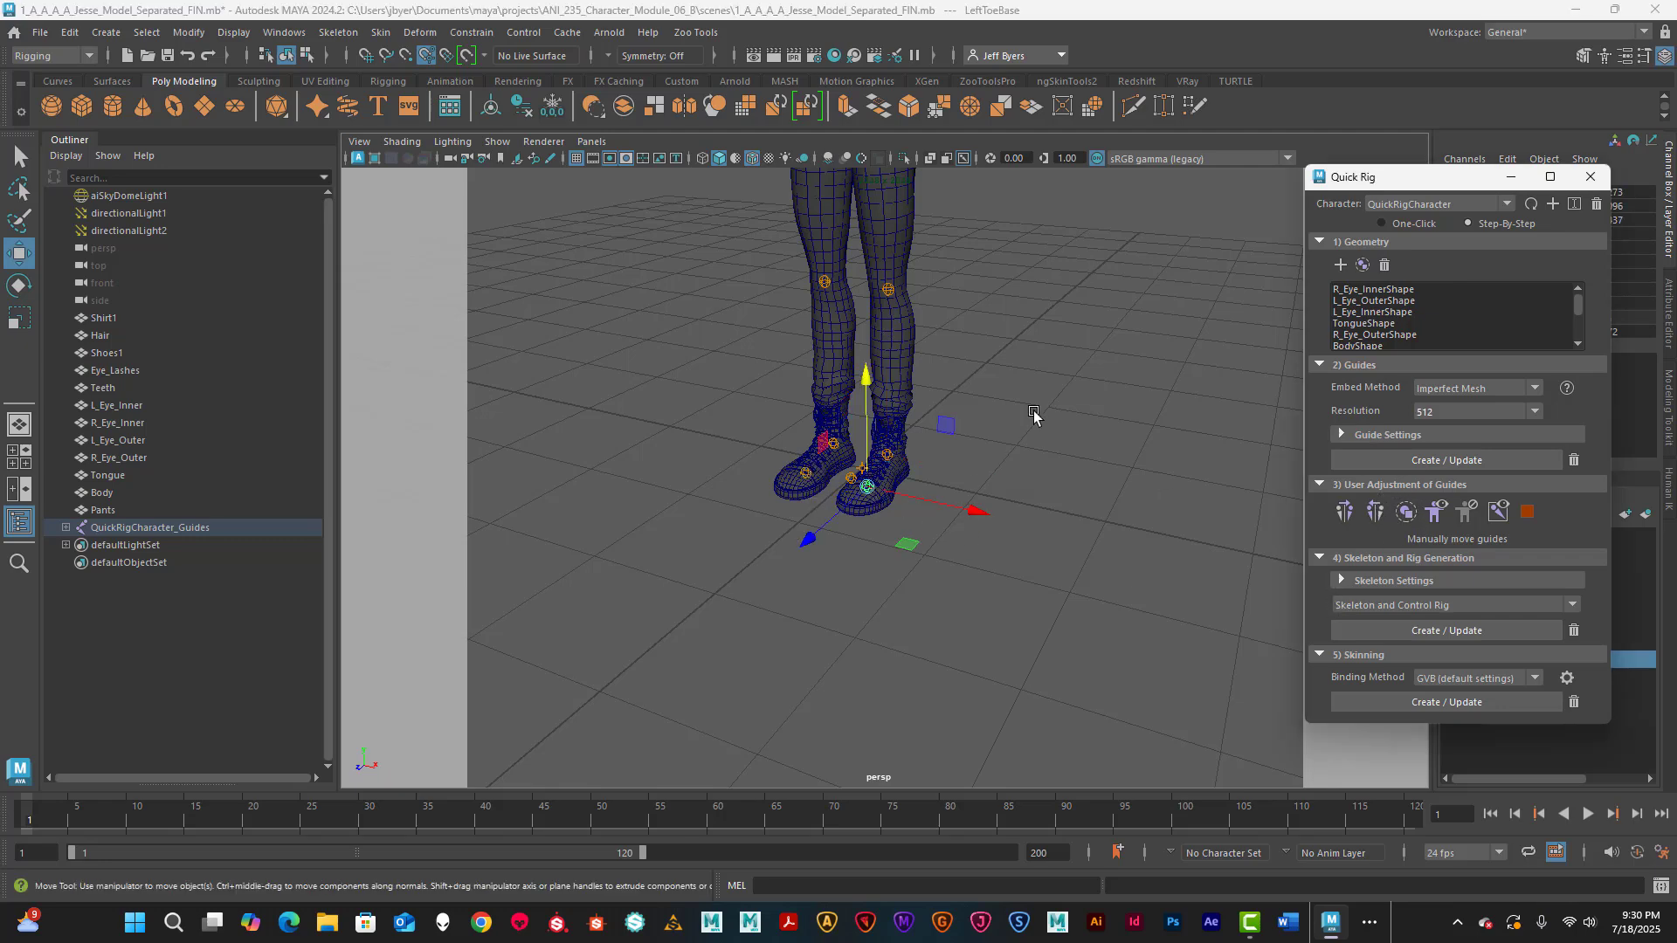
alt+drag(1029, 406, 996, 395)
scroll(996, 395, down, 6)
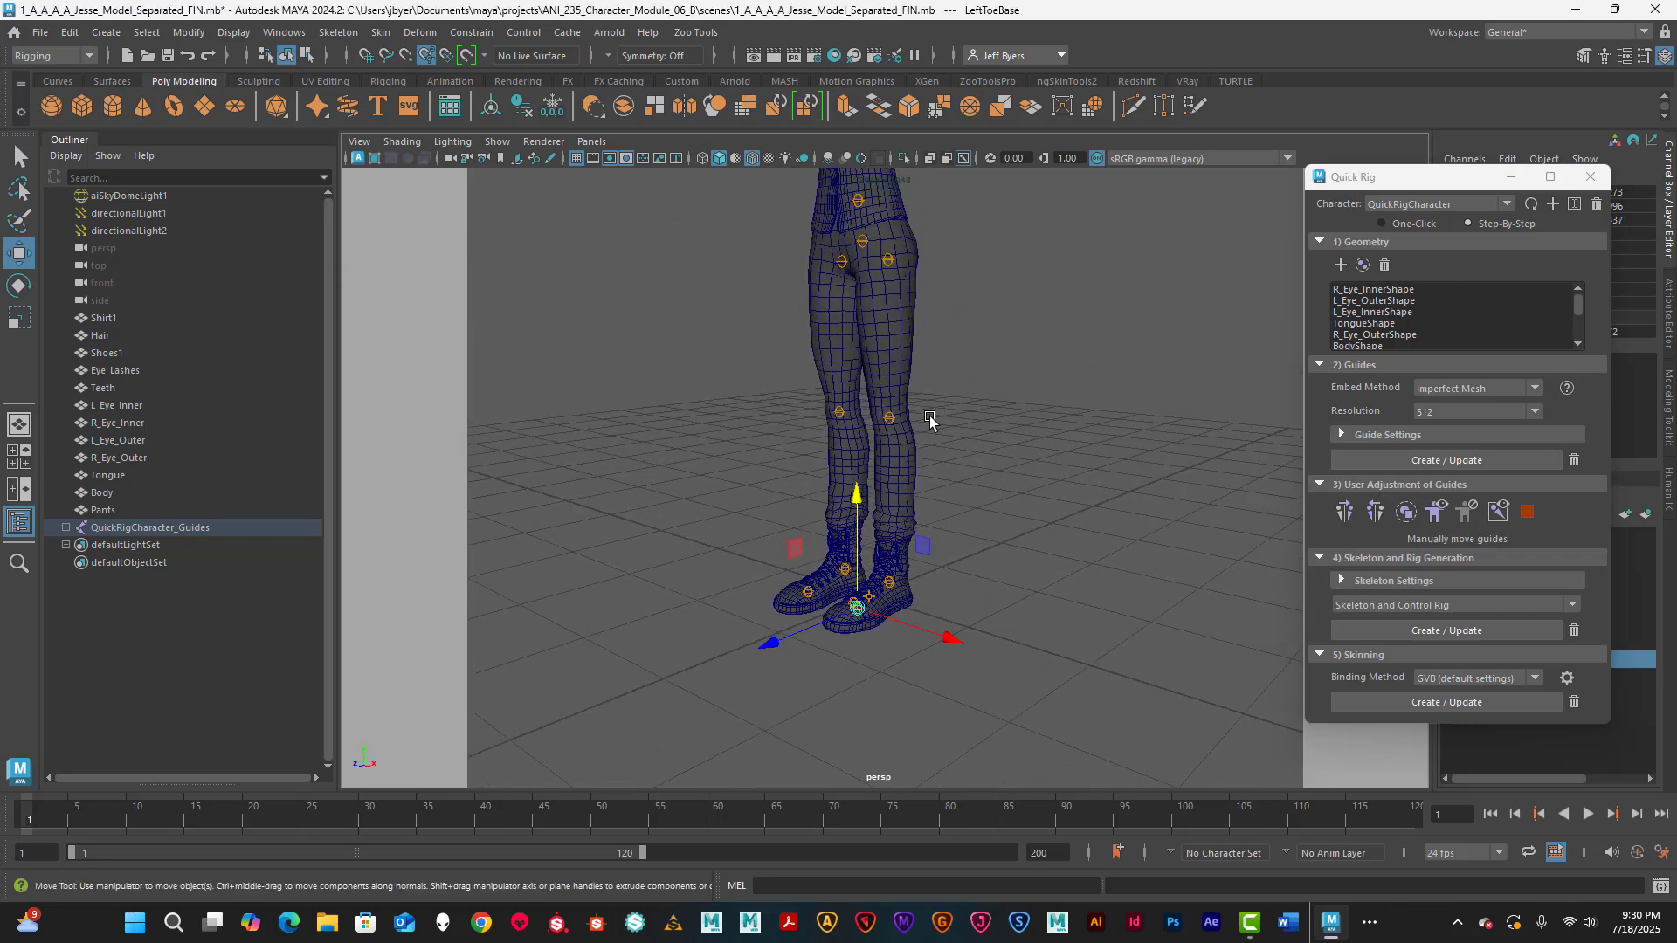
scroll(912, 479, up, 4)
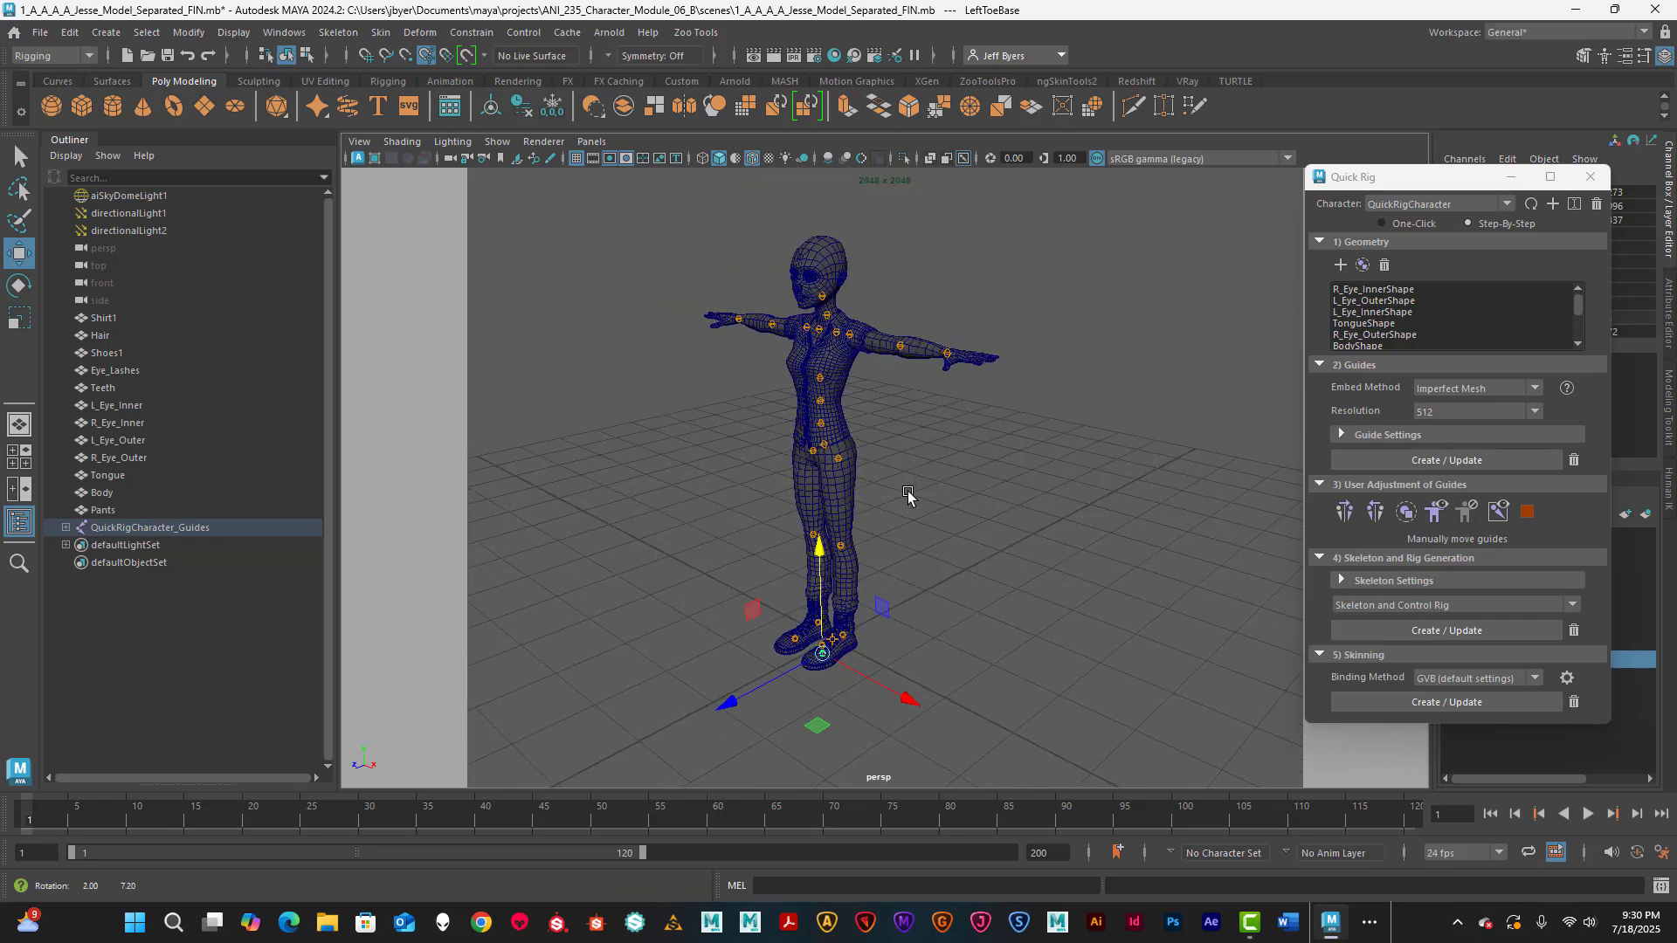
alt+drag(903, 485, 1104, 553)
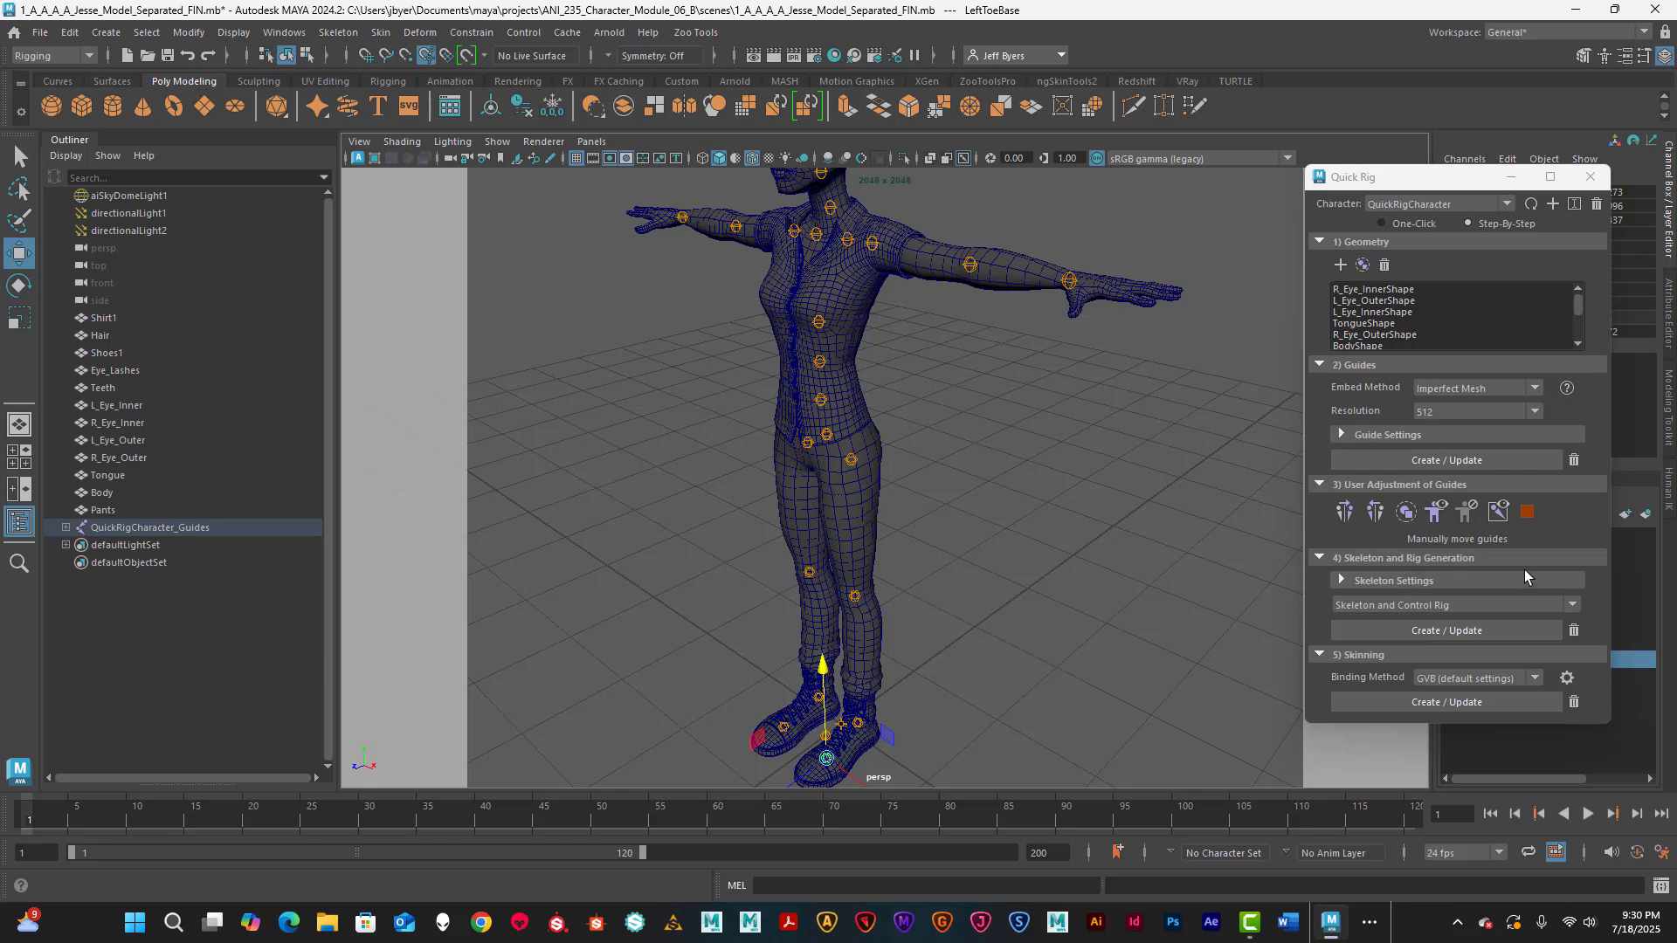
- Generate the rig from the adjusted guides using the Skeleton and Control Rig option
click(1413, 604)
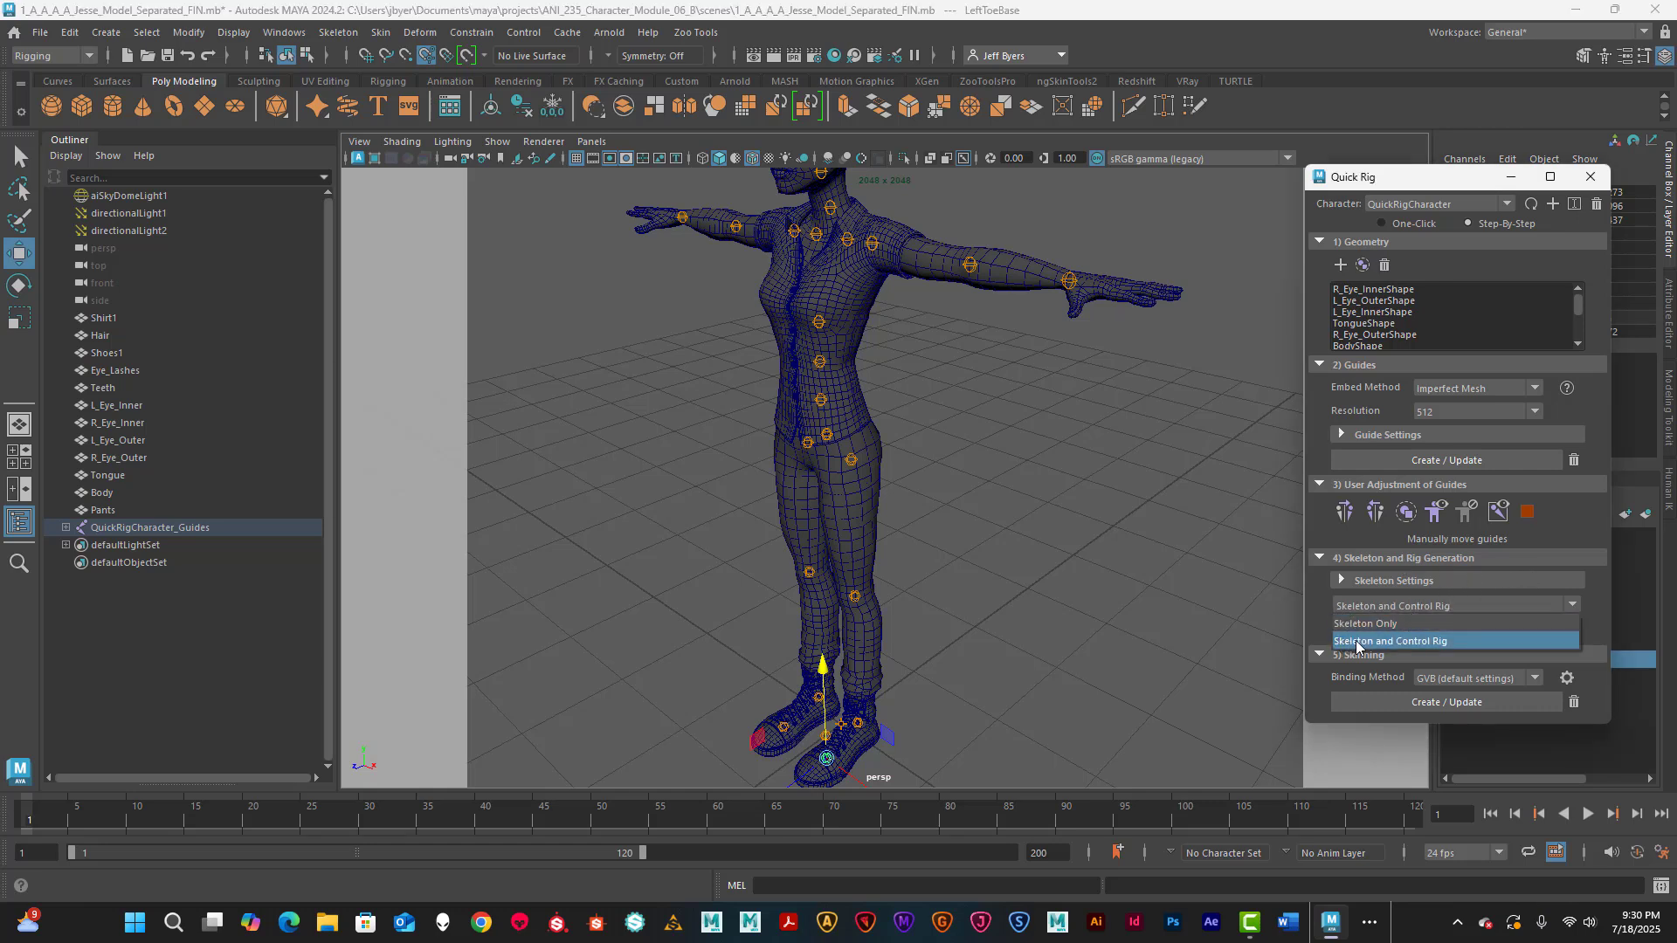
click(1429, 641)
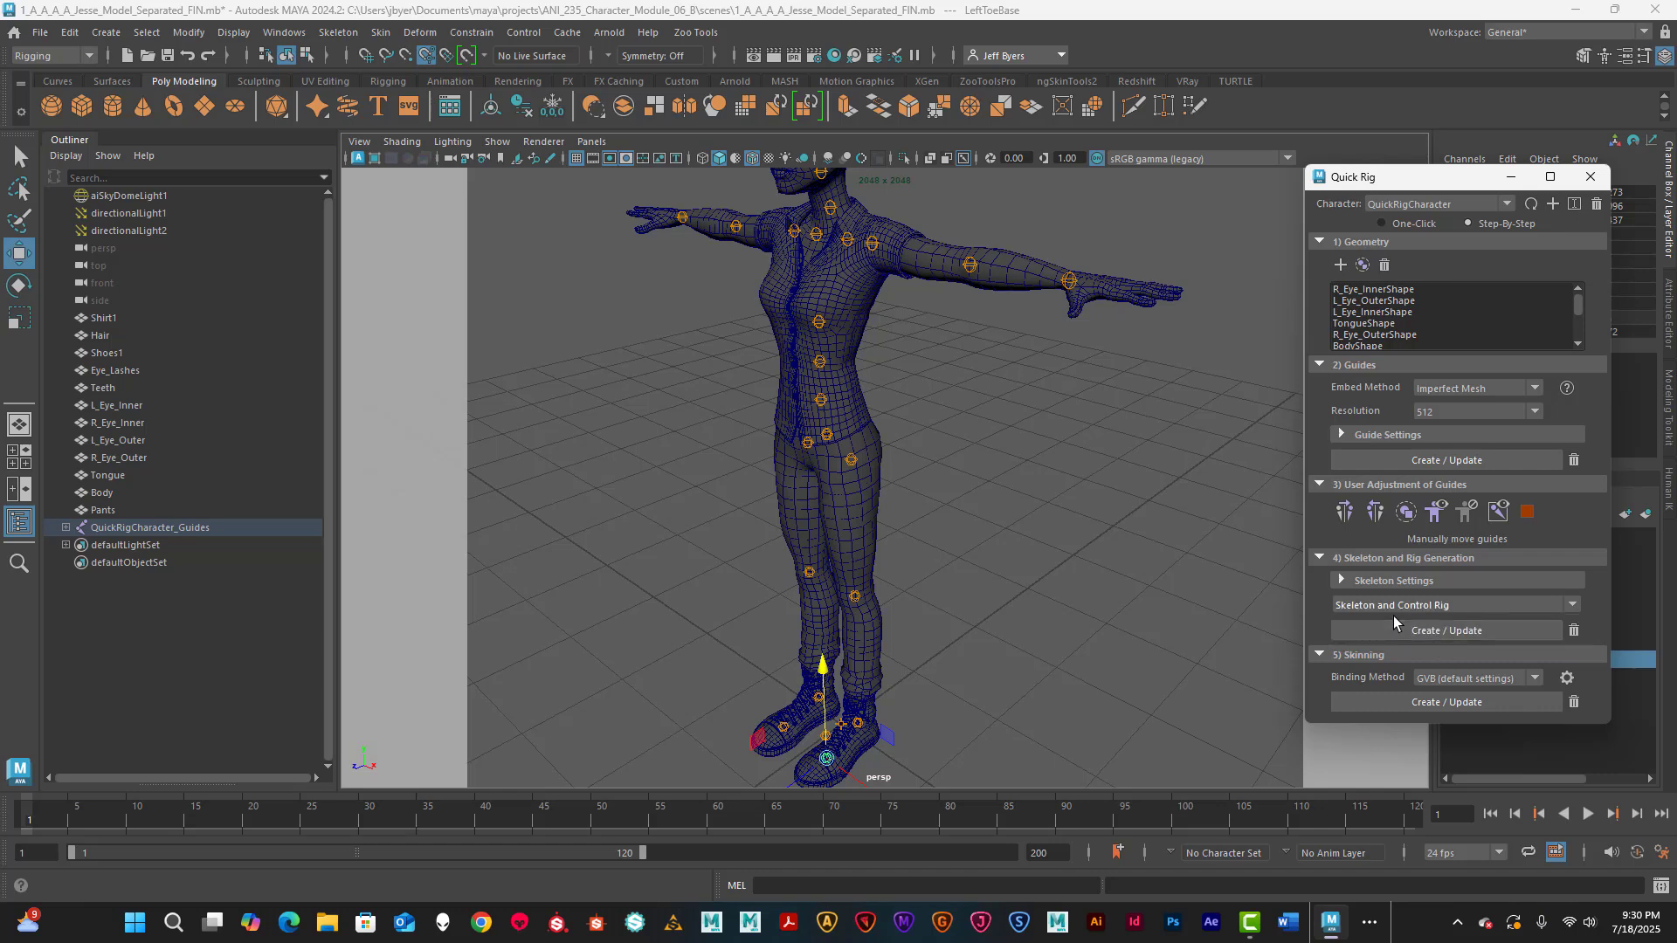
click(1450, 605)
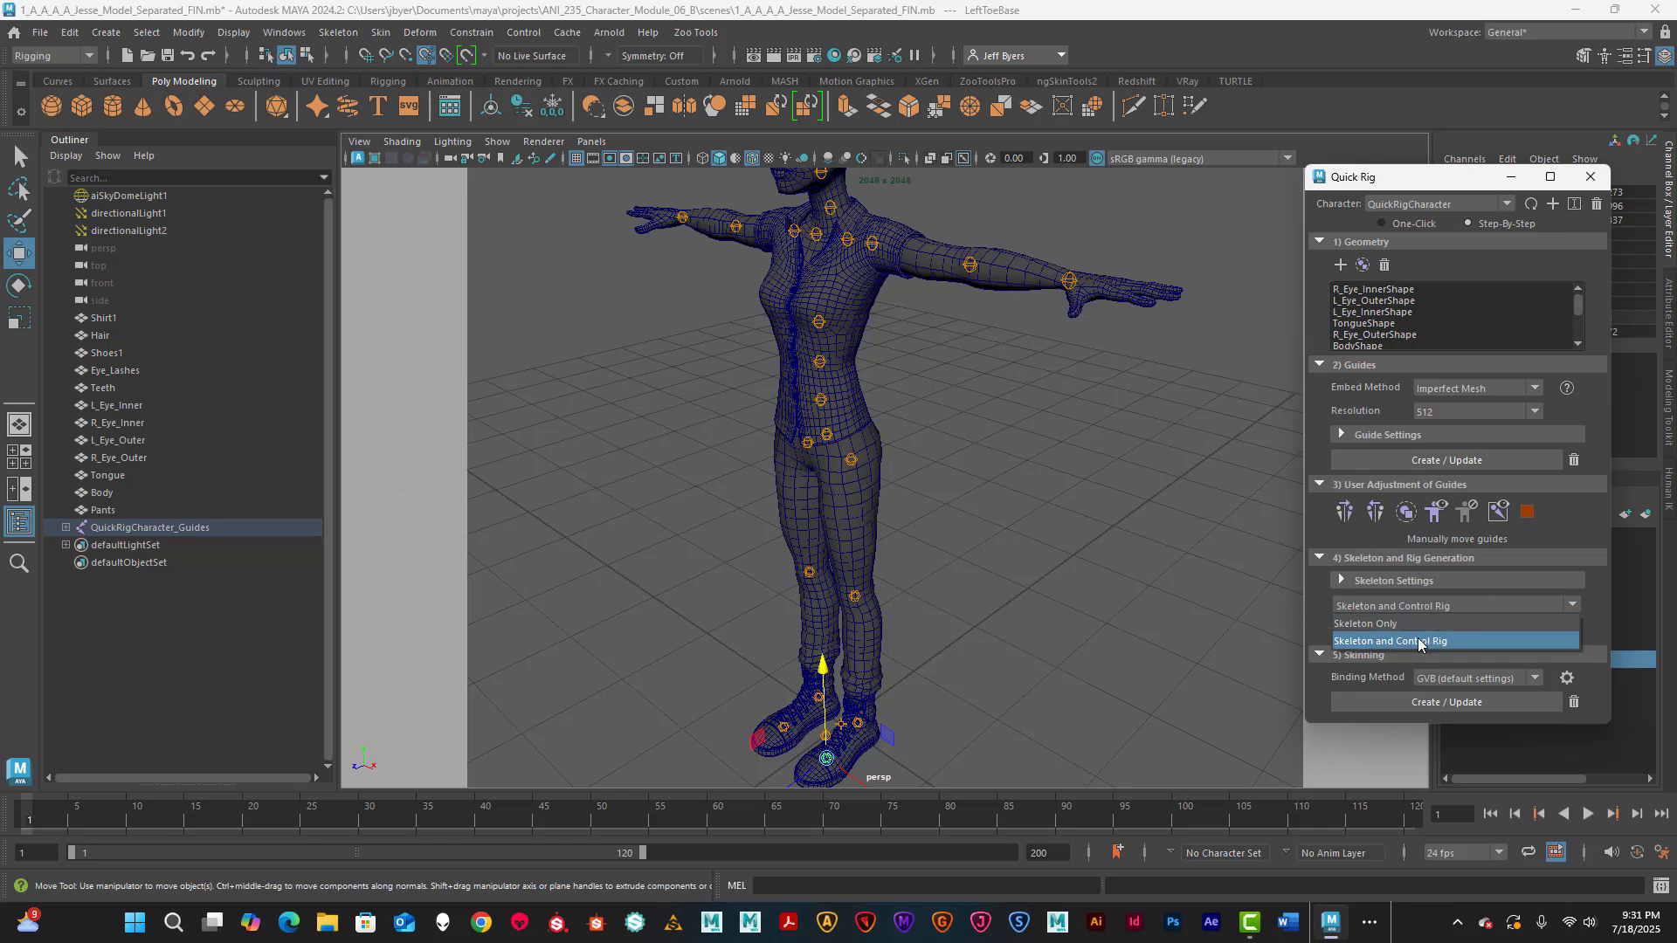
click(1375, 644)
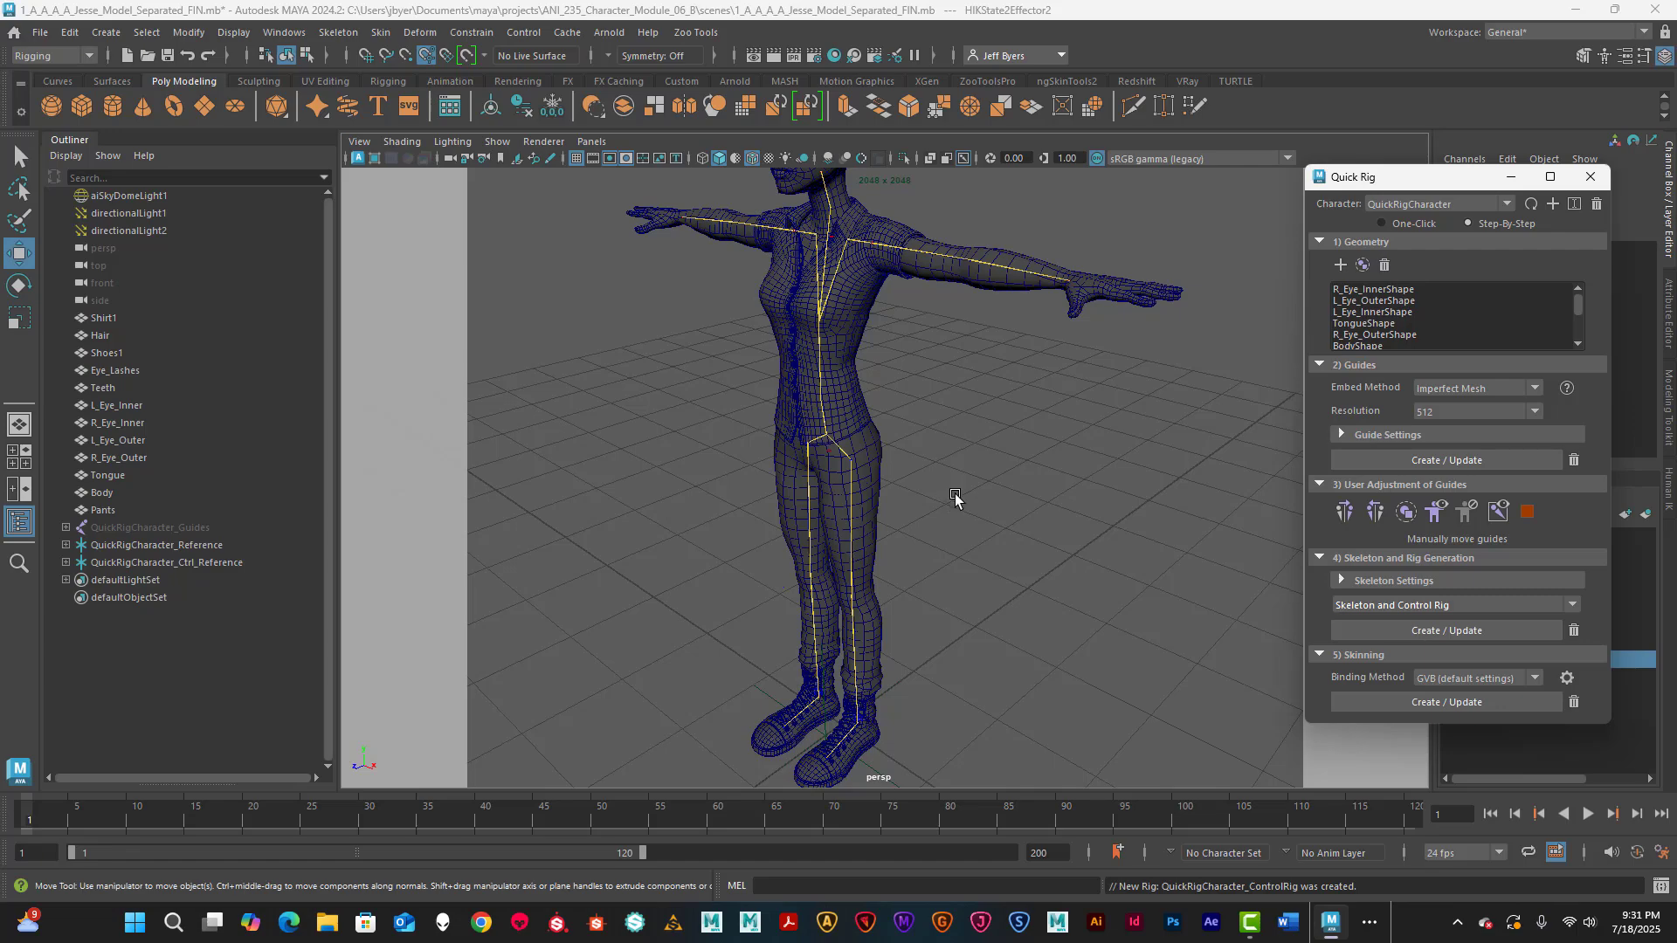
- Examine the generated skeleton inside the character's body, arms and legs from several angles
alt+drag(955, 495, 951, 423)
alt+middle_drag(951, 423, 910, 507)
alt+drag(910, 507, 970, 528)
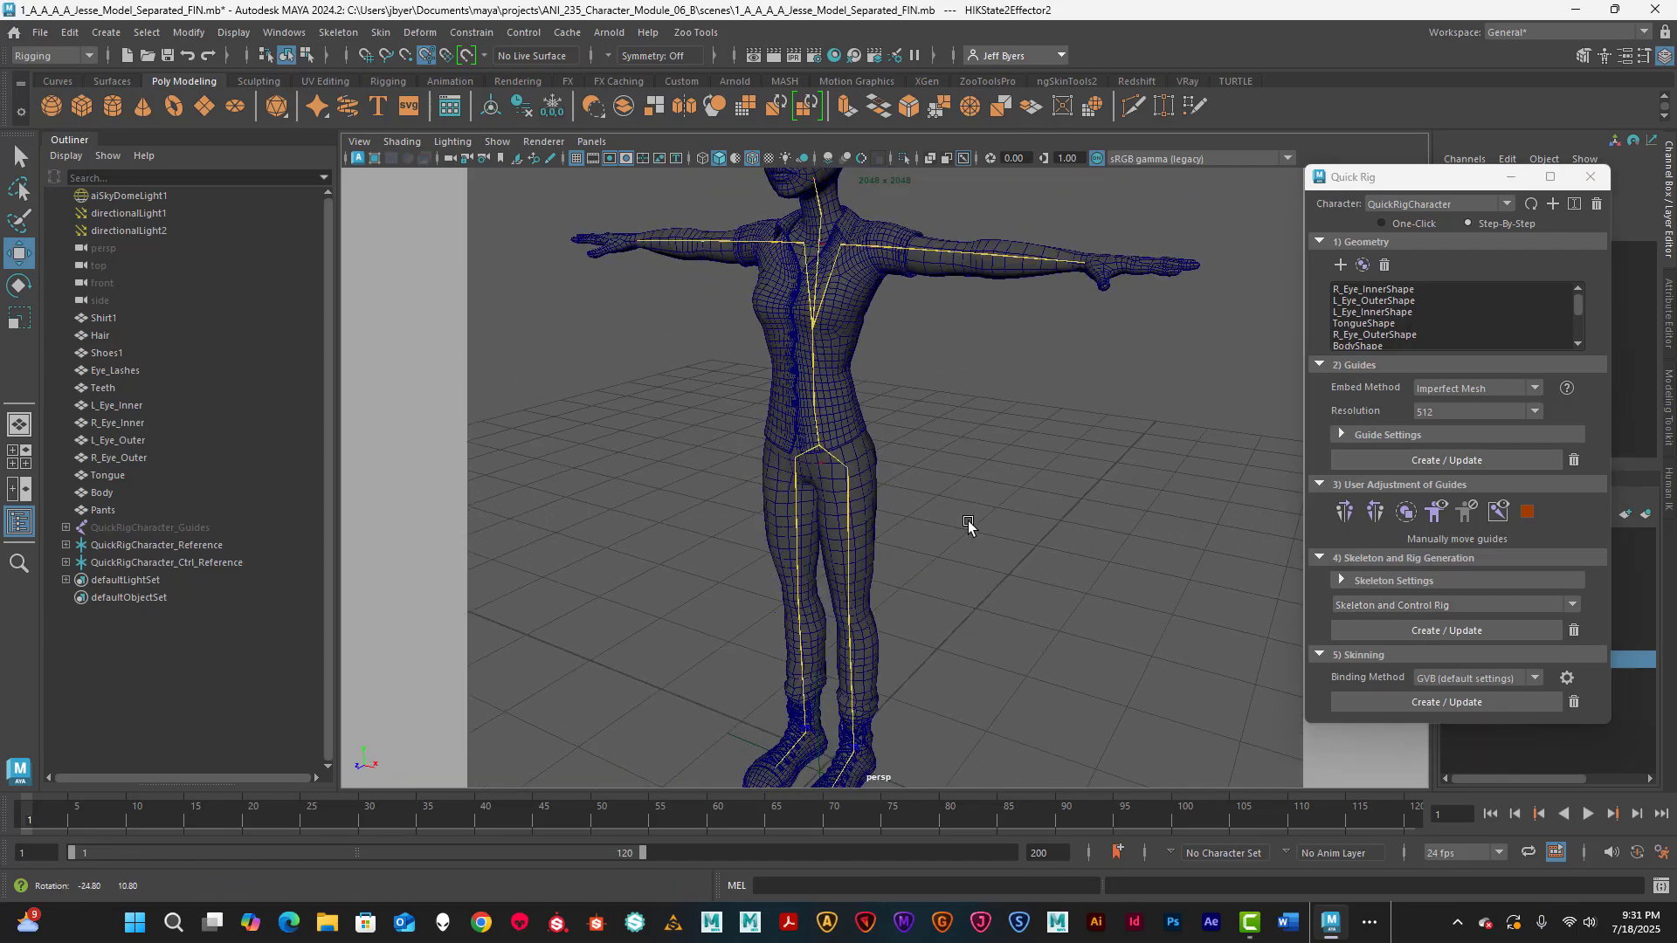
alt+middle_drag(969, 527, 951, 524)
alt+drag(951, 524, 935, 529)
alt+middle_drag(935, 529, 972, 479)
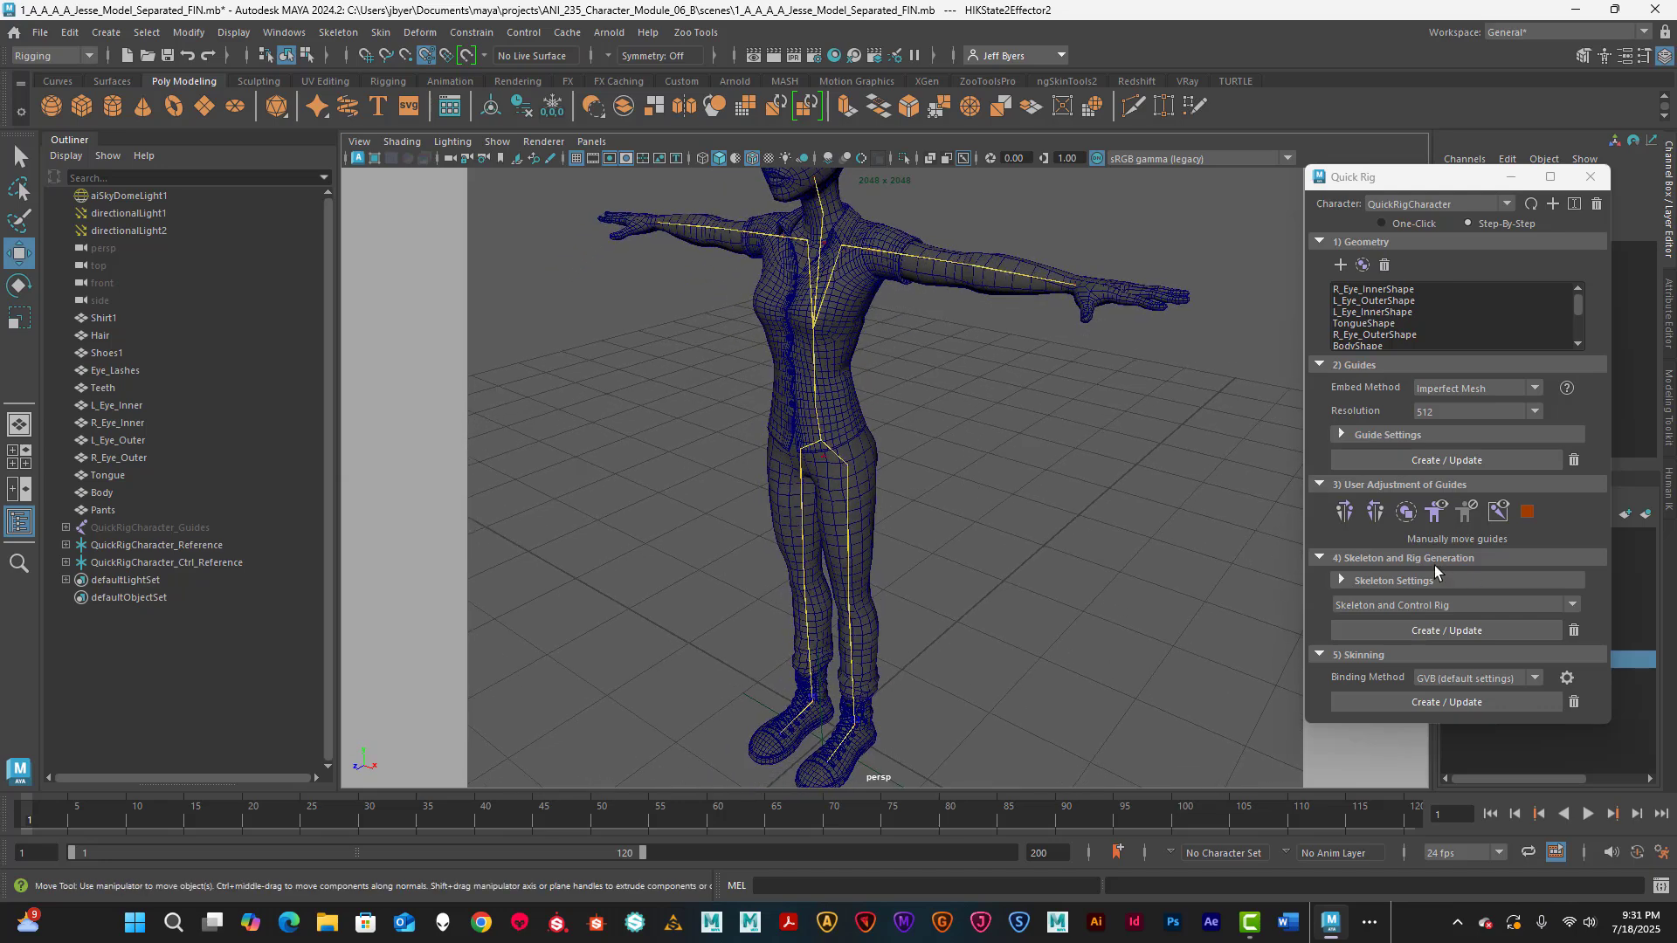
alt+drag(1198, 554, 1187, 539)
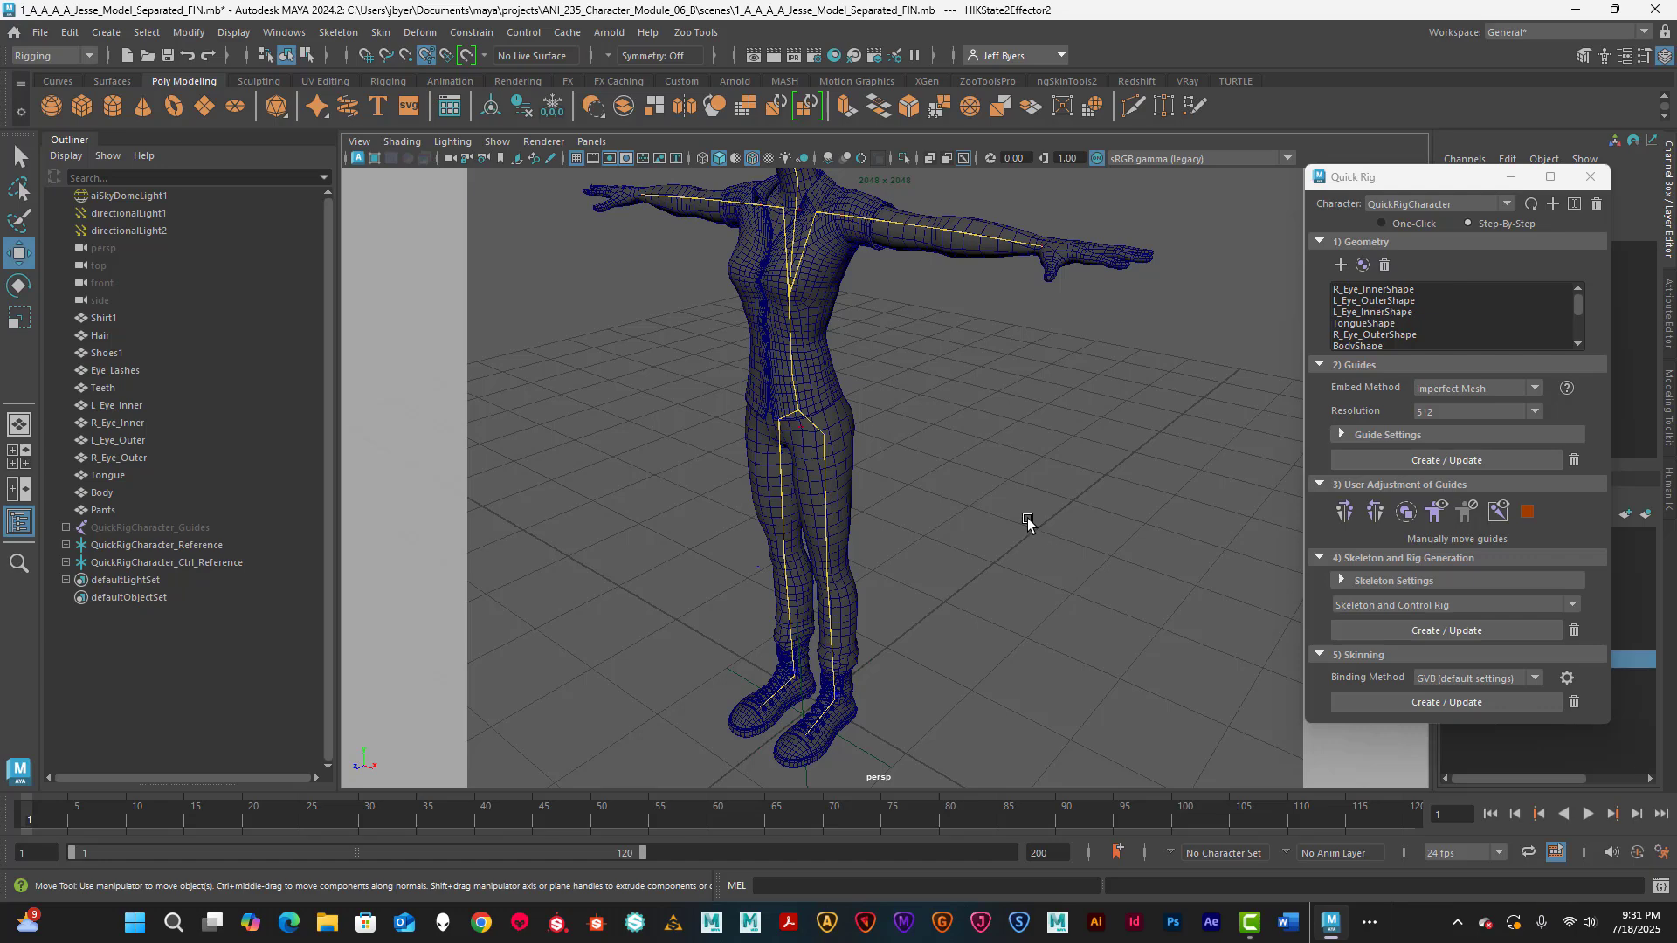
alt+drag(1027, 517, 1103, 550)
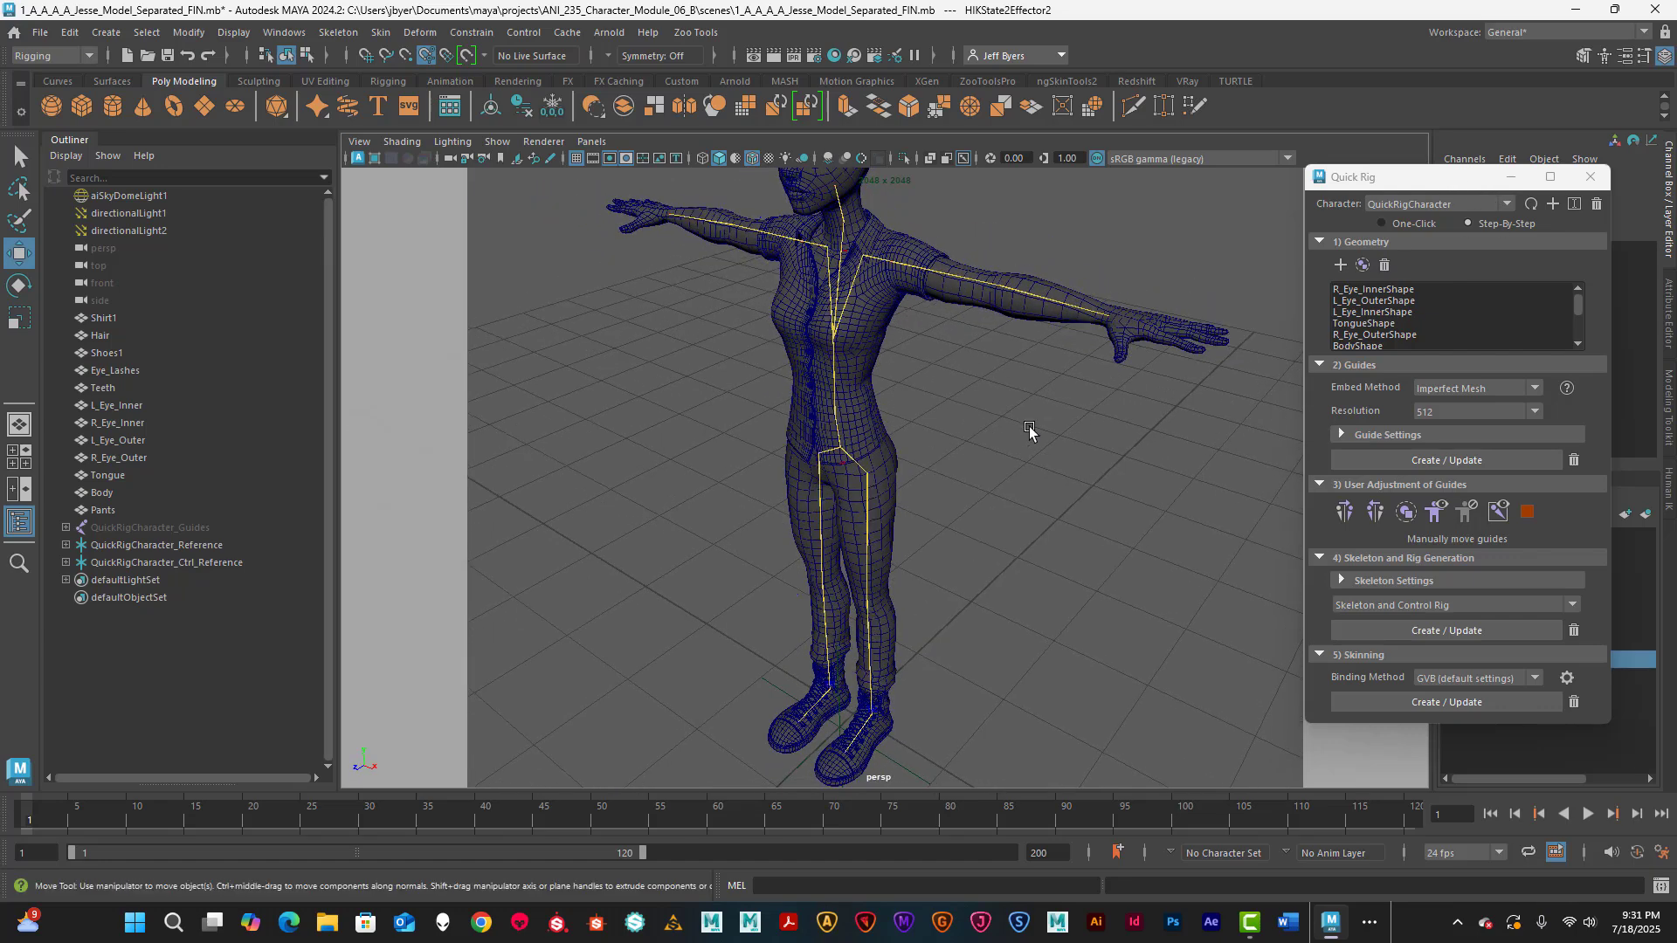
scroll(1041, 442, down, 5)
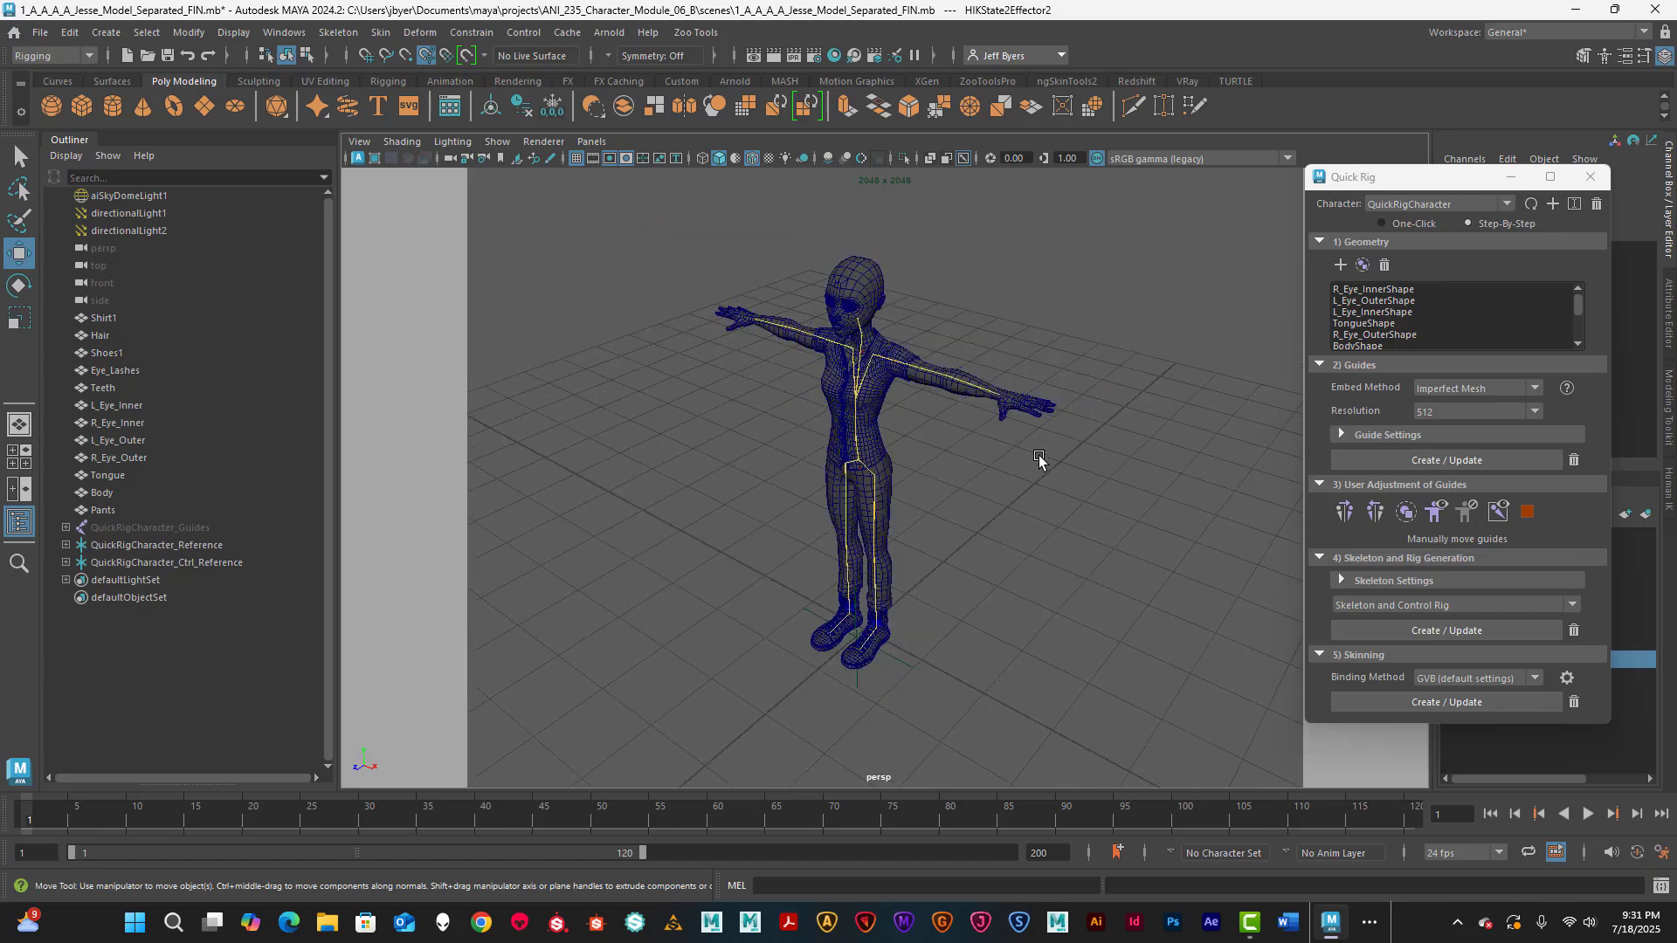
alt+drag(1089, 463, 1079, 455)
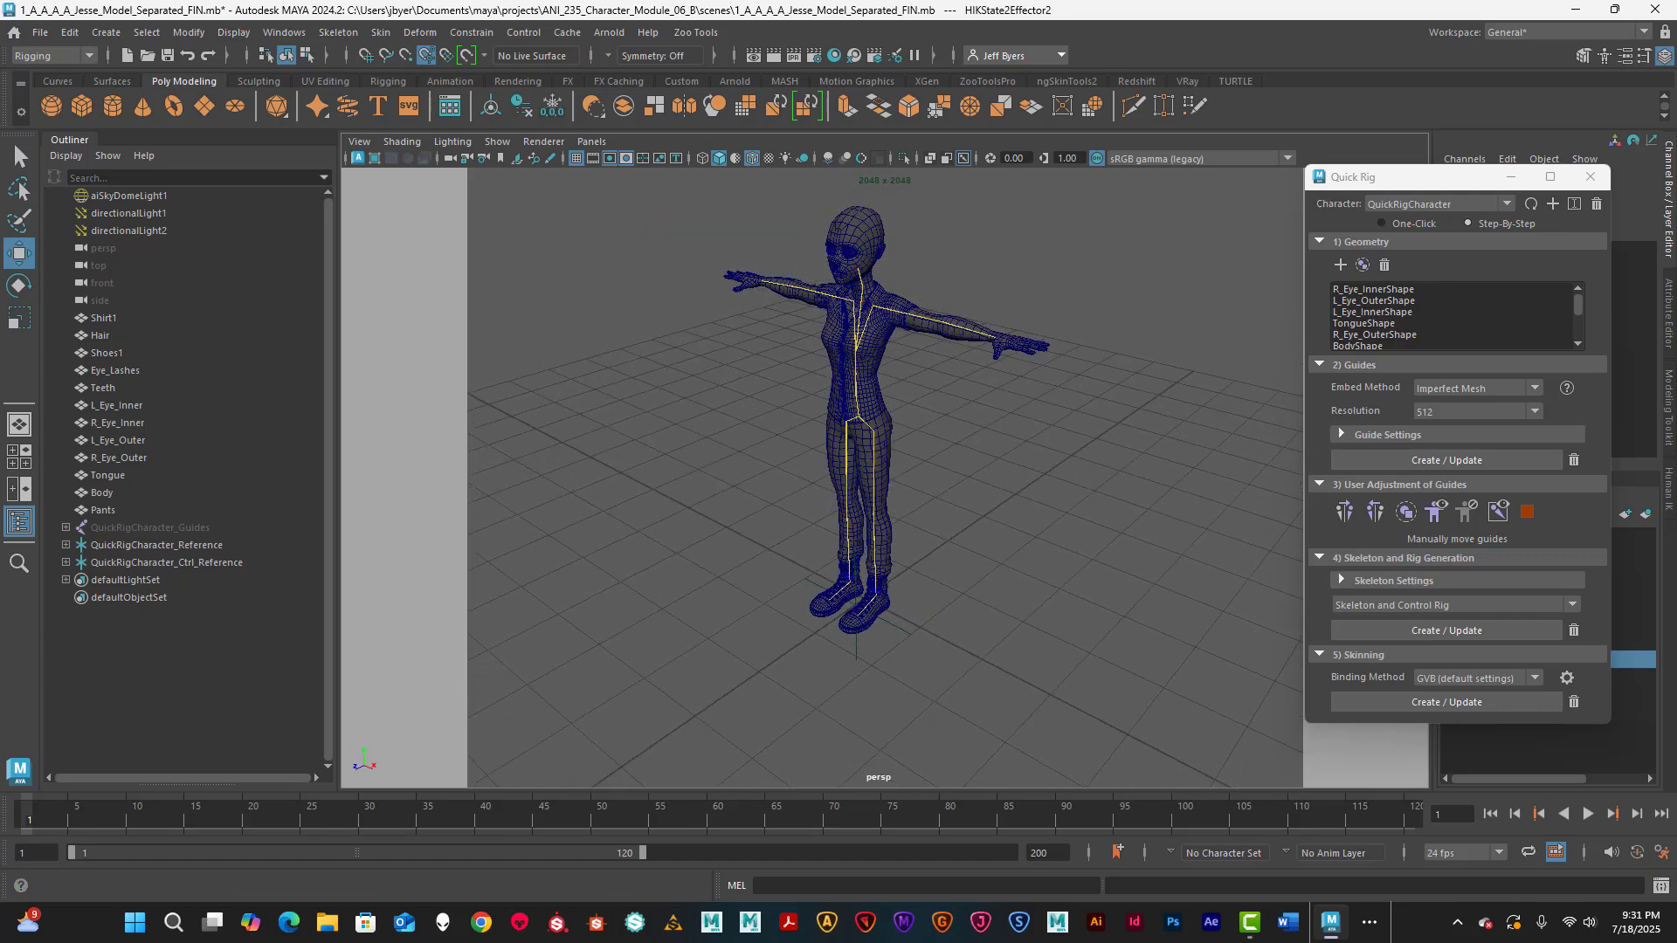
- Open the general Settings preferences, review the linear working unit choices without changing them, and move the window aside to reveal the character
click(1659, 859)
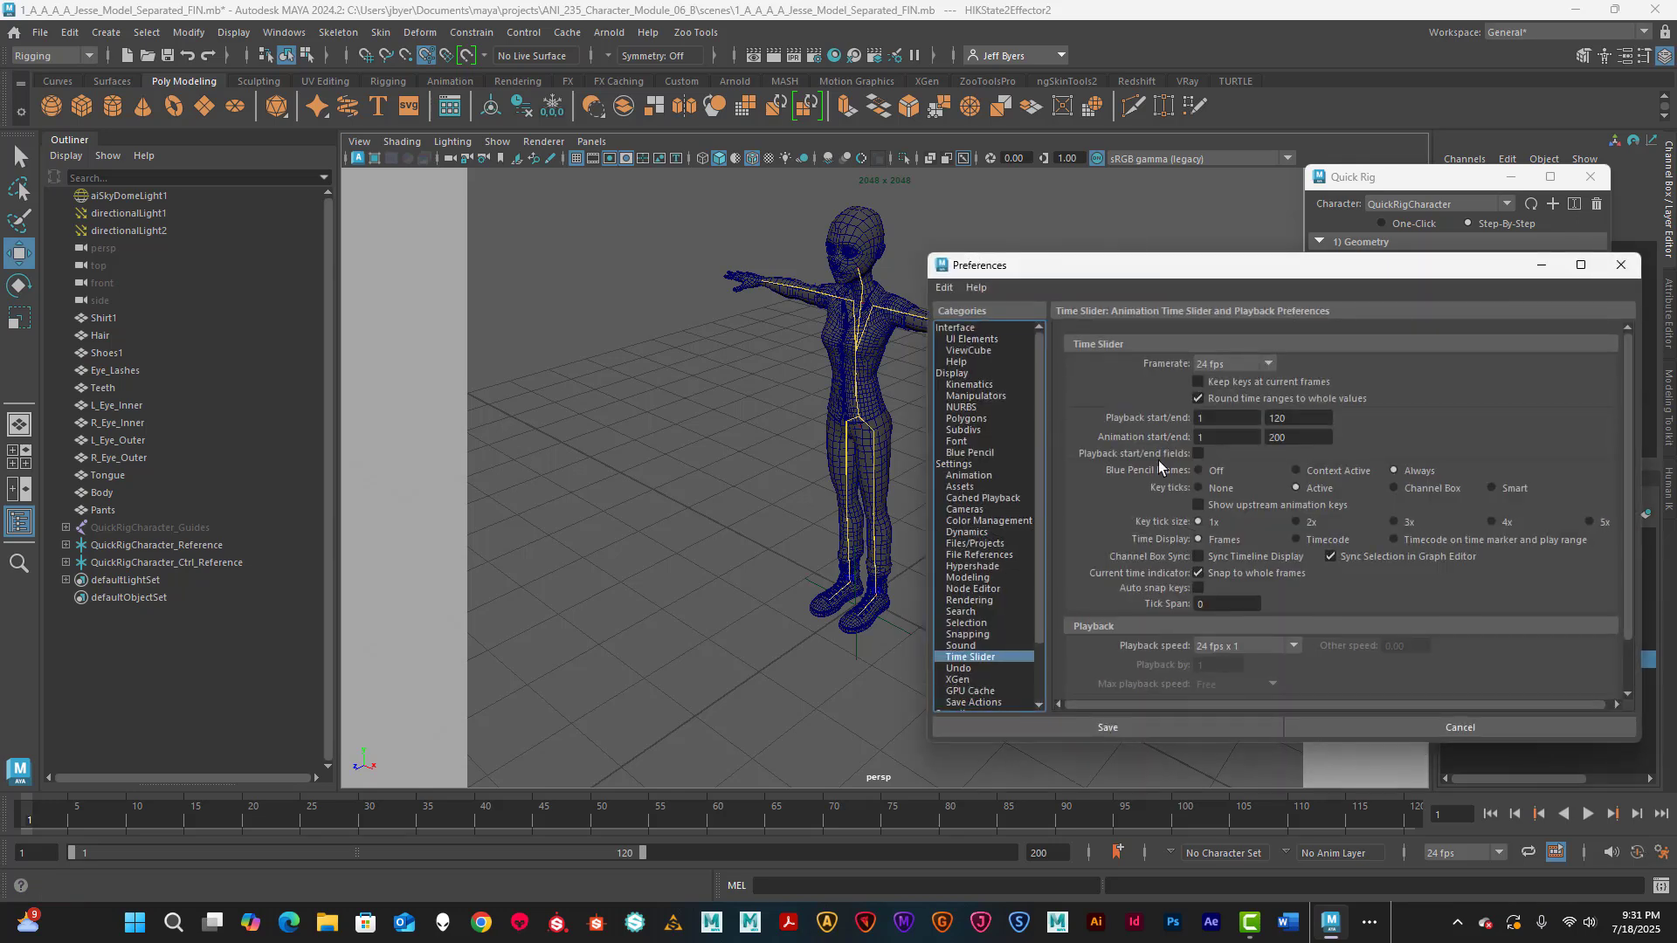
drag(1214, 256, 972, 220)
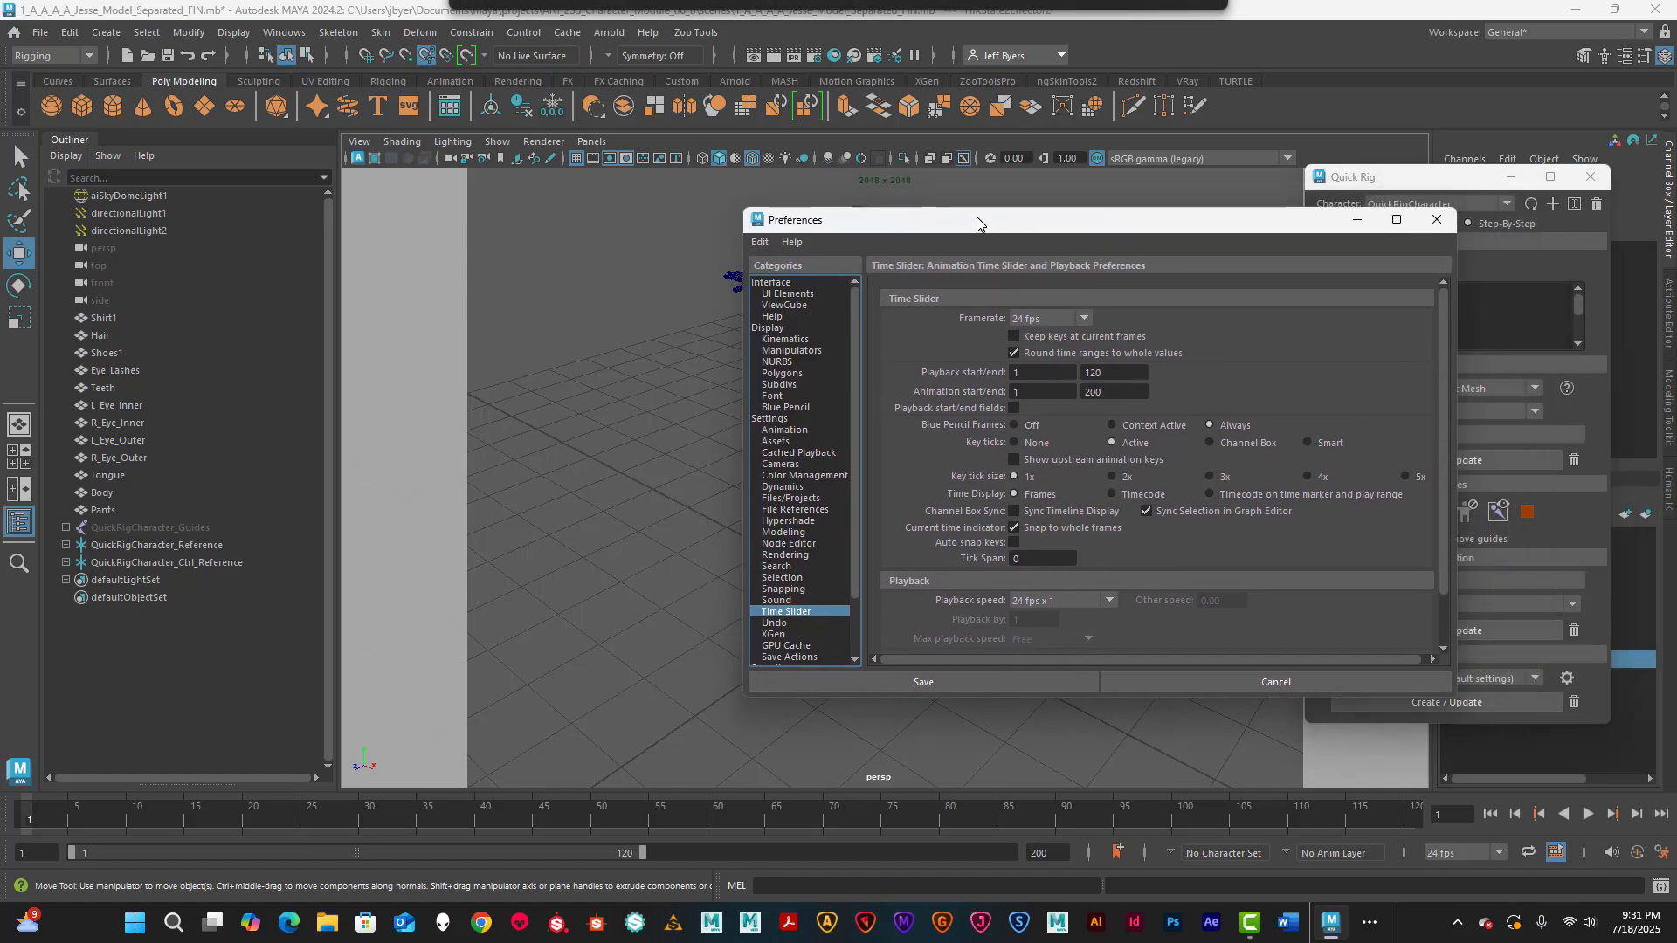
drag(976, 216, 981, 221)
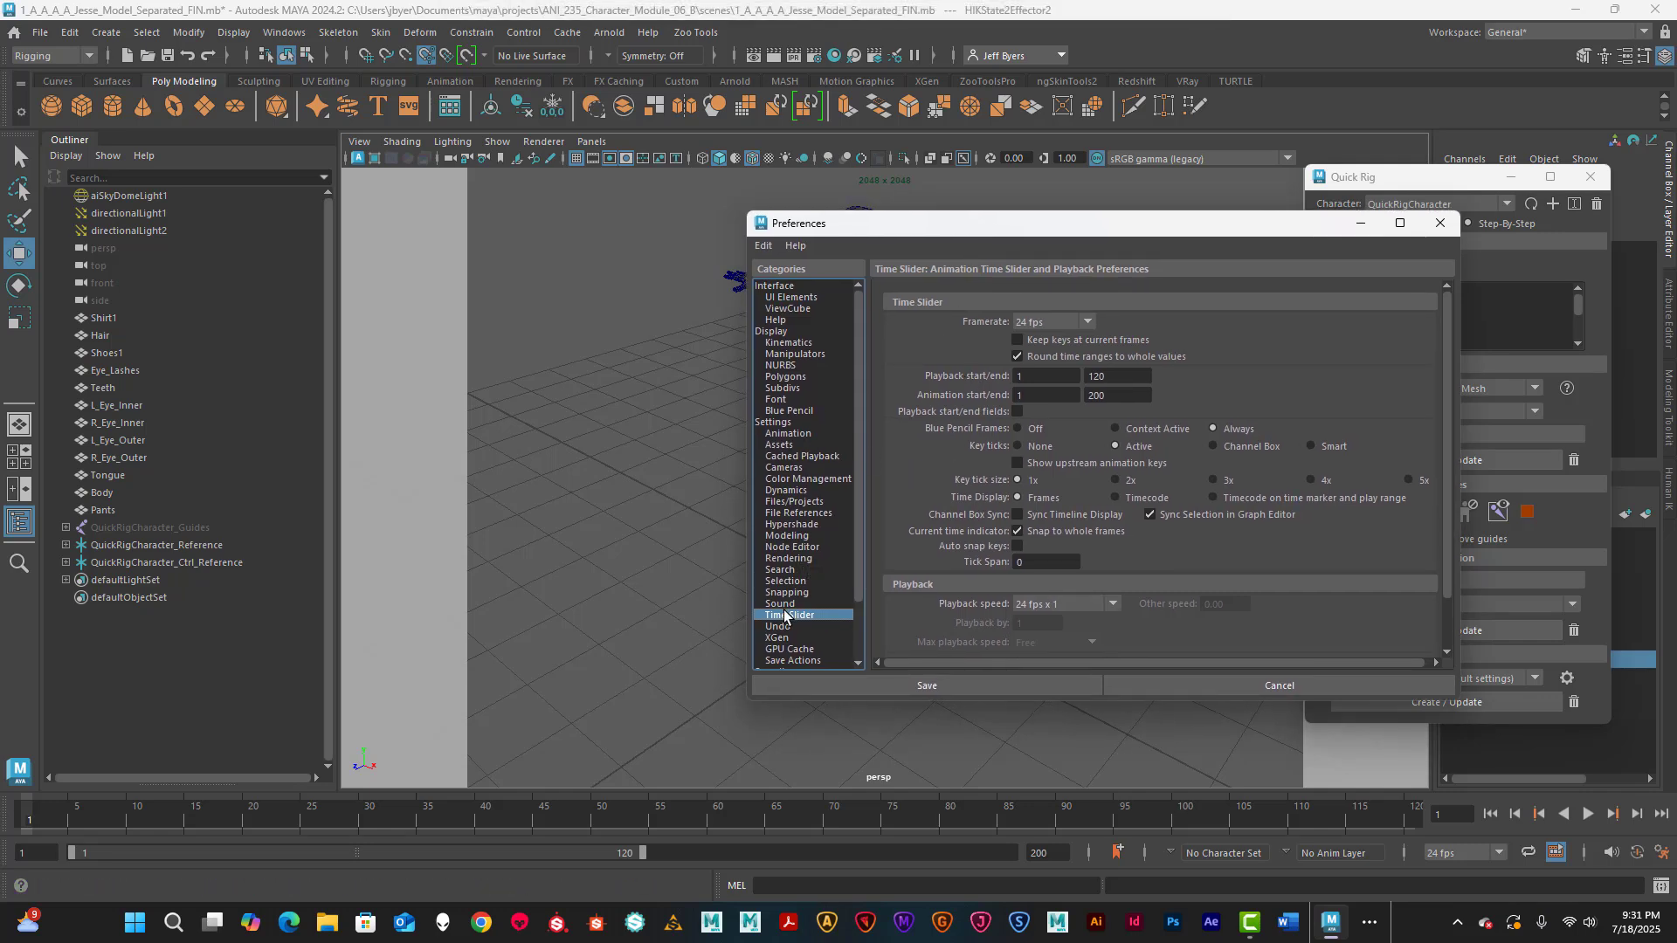
click(774, 423)
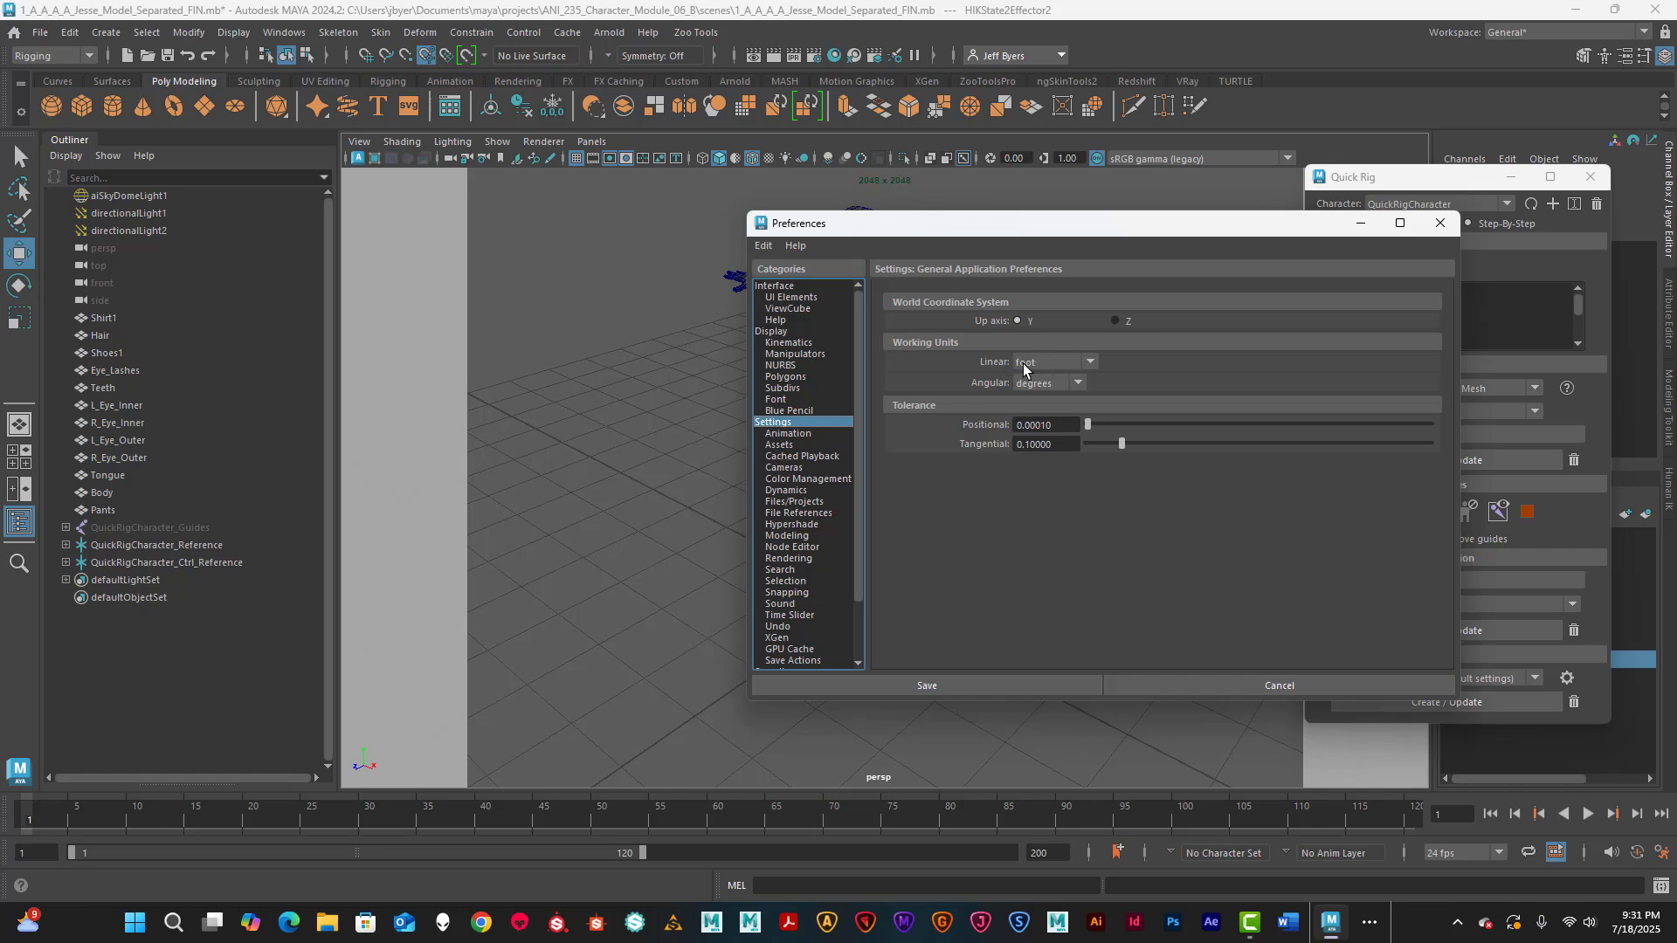
click(1092, 360)
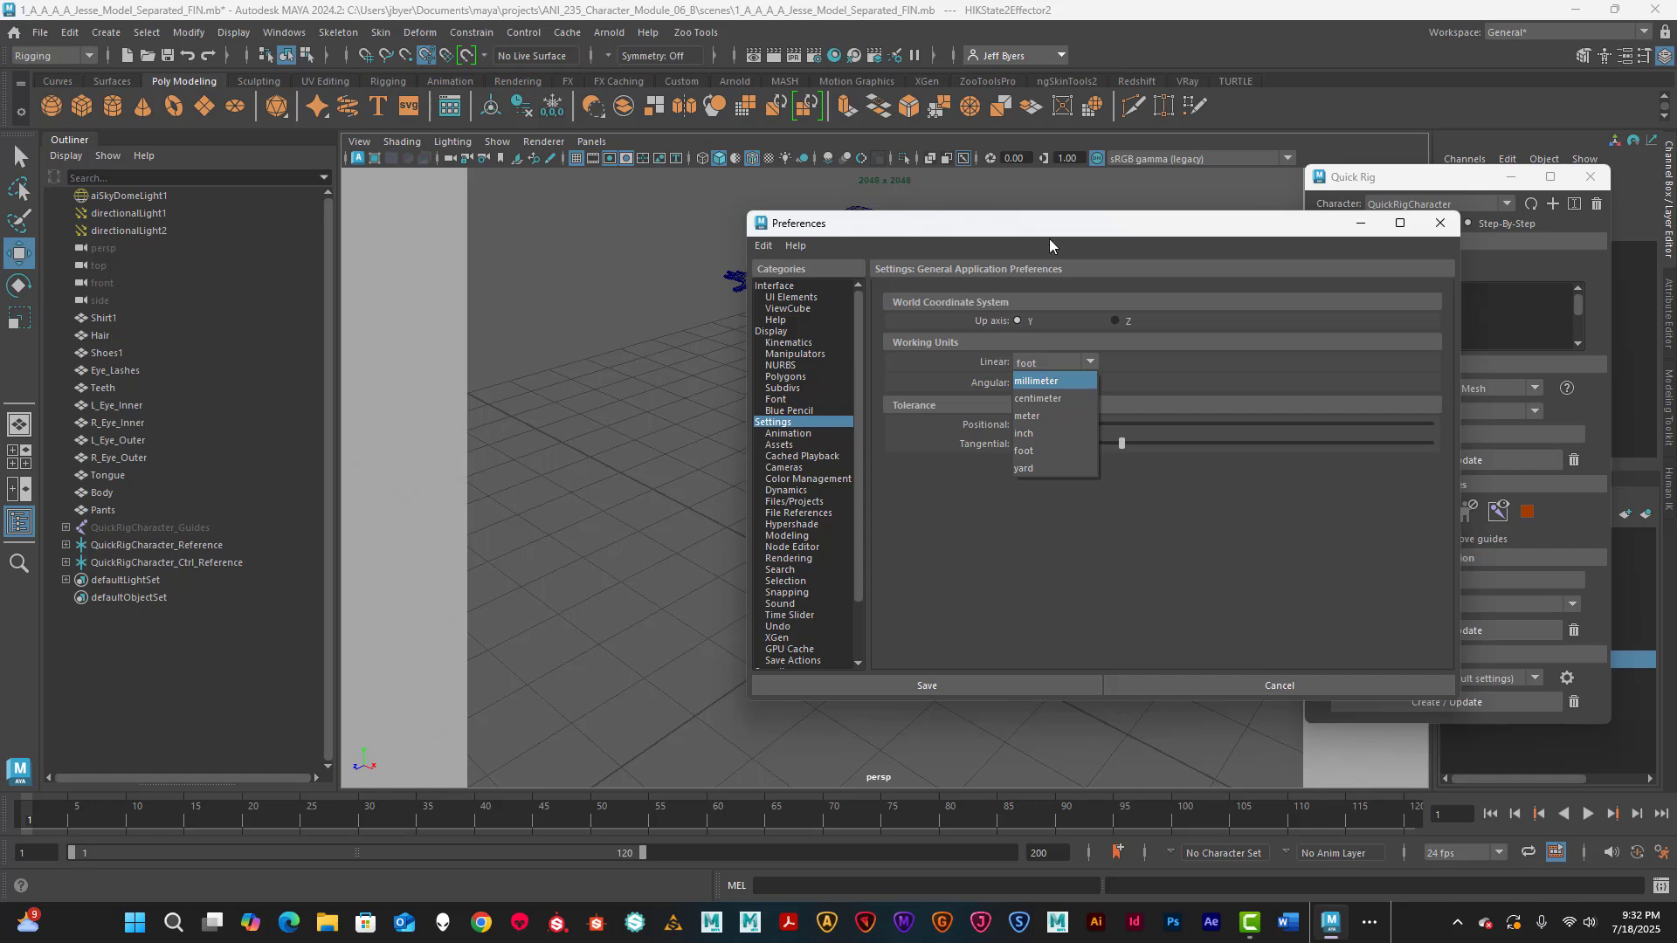
click(1032, 222)
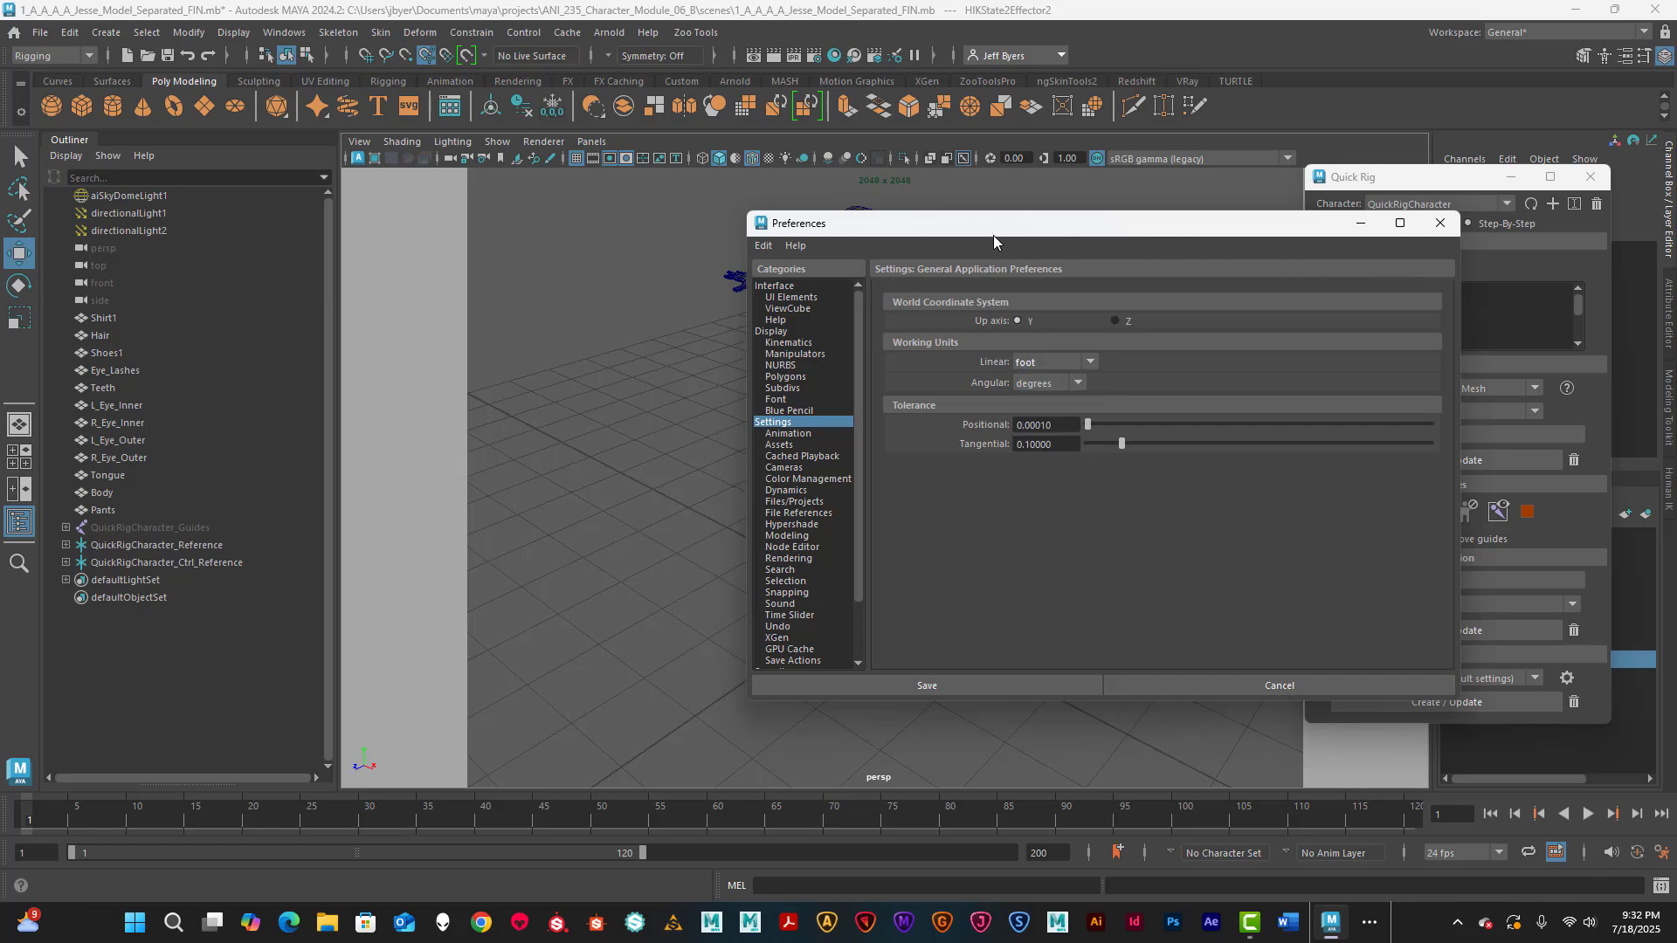
drag(994, 234, 1397, 276)
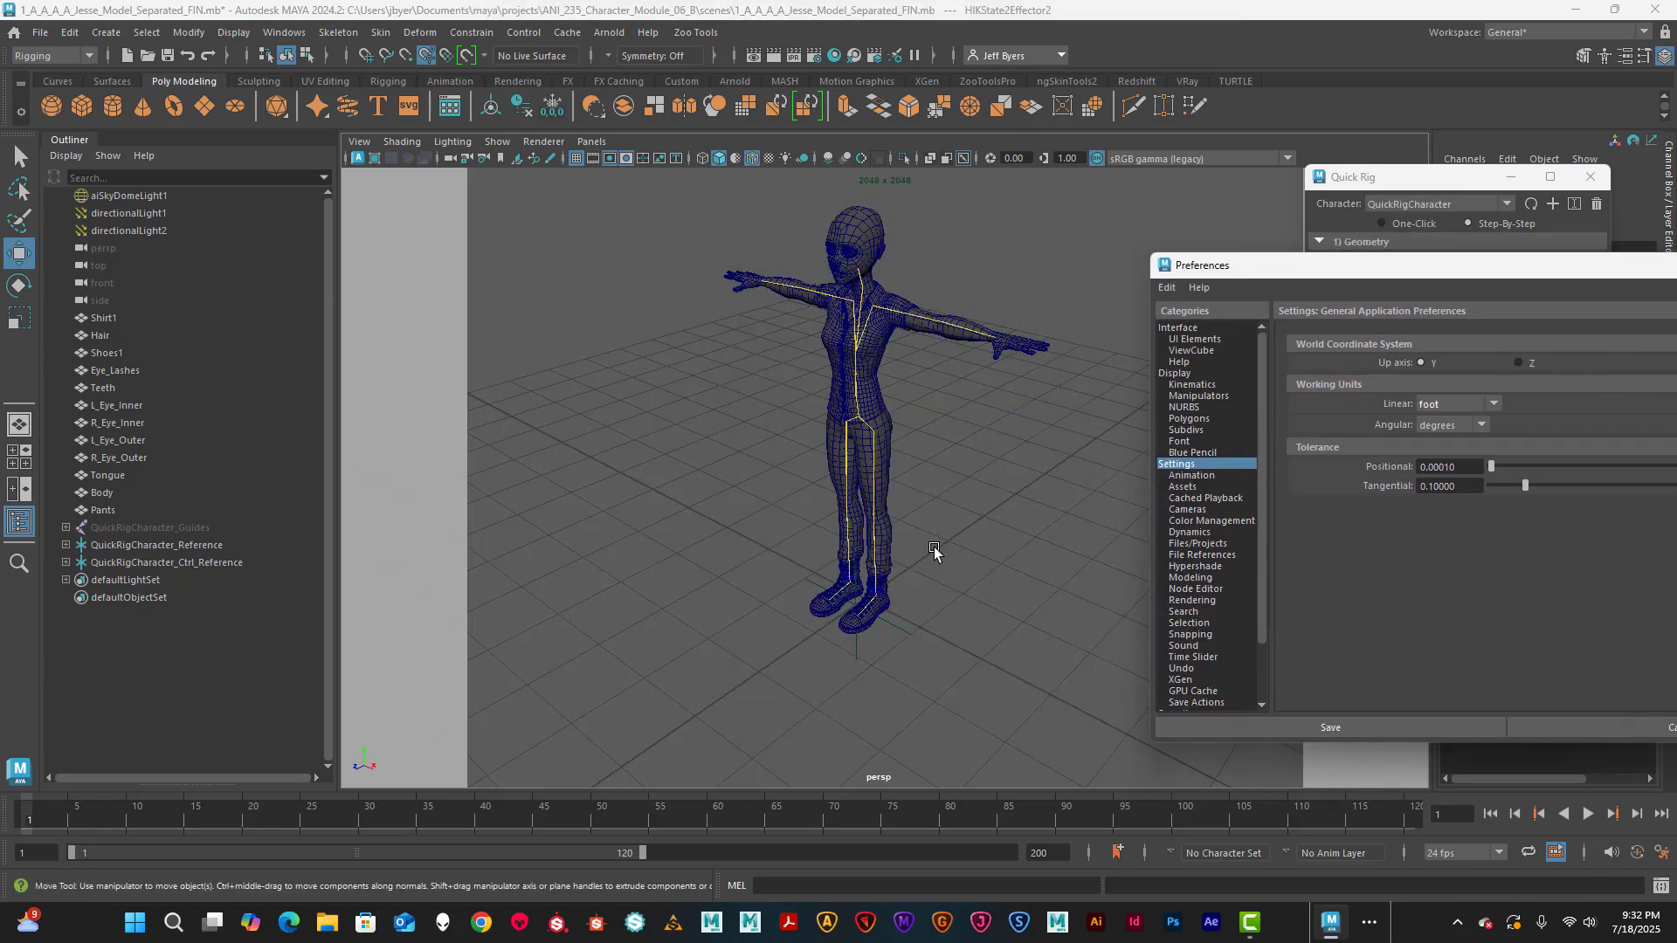
- Turn on the grid display behind the character in the front view and return to the perspective view
key(space)
key(space)
scroll(815, 603, down, 8)
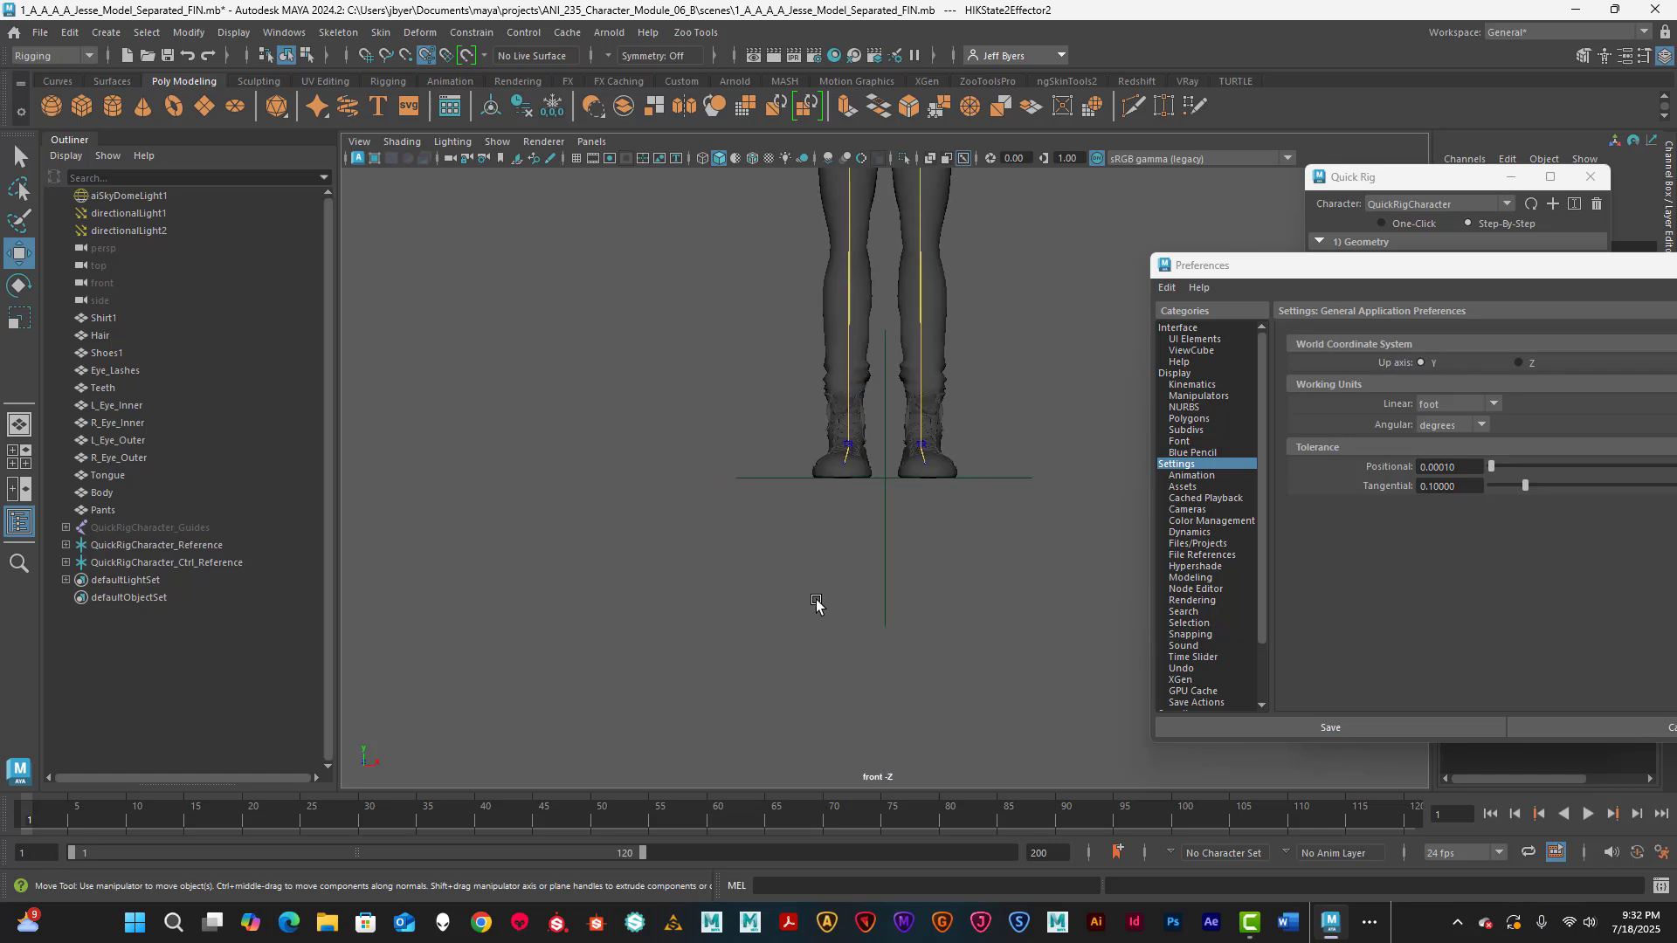
alt+middle_drag(986, 521, 933, 597)
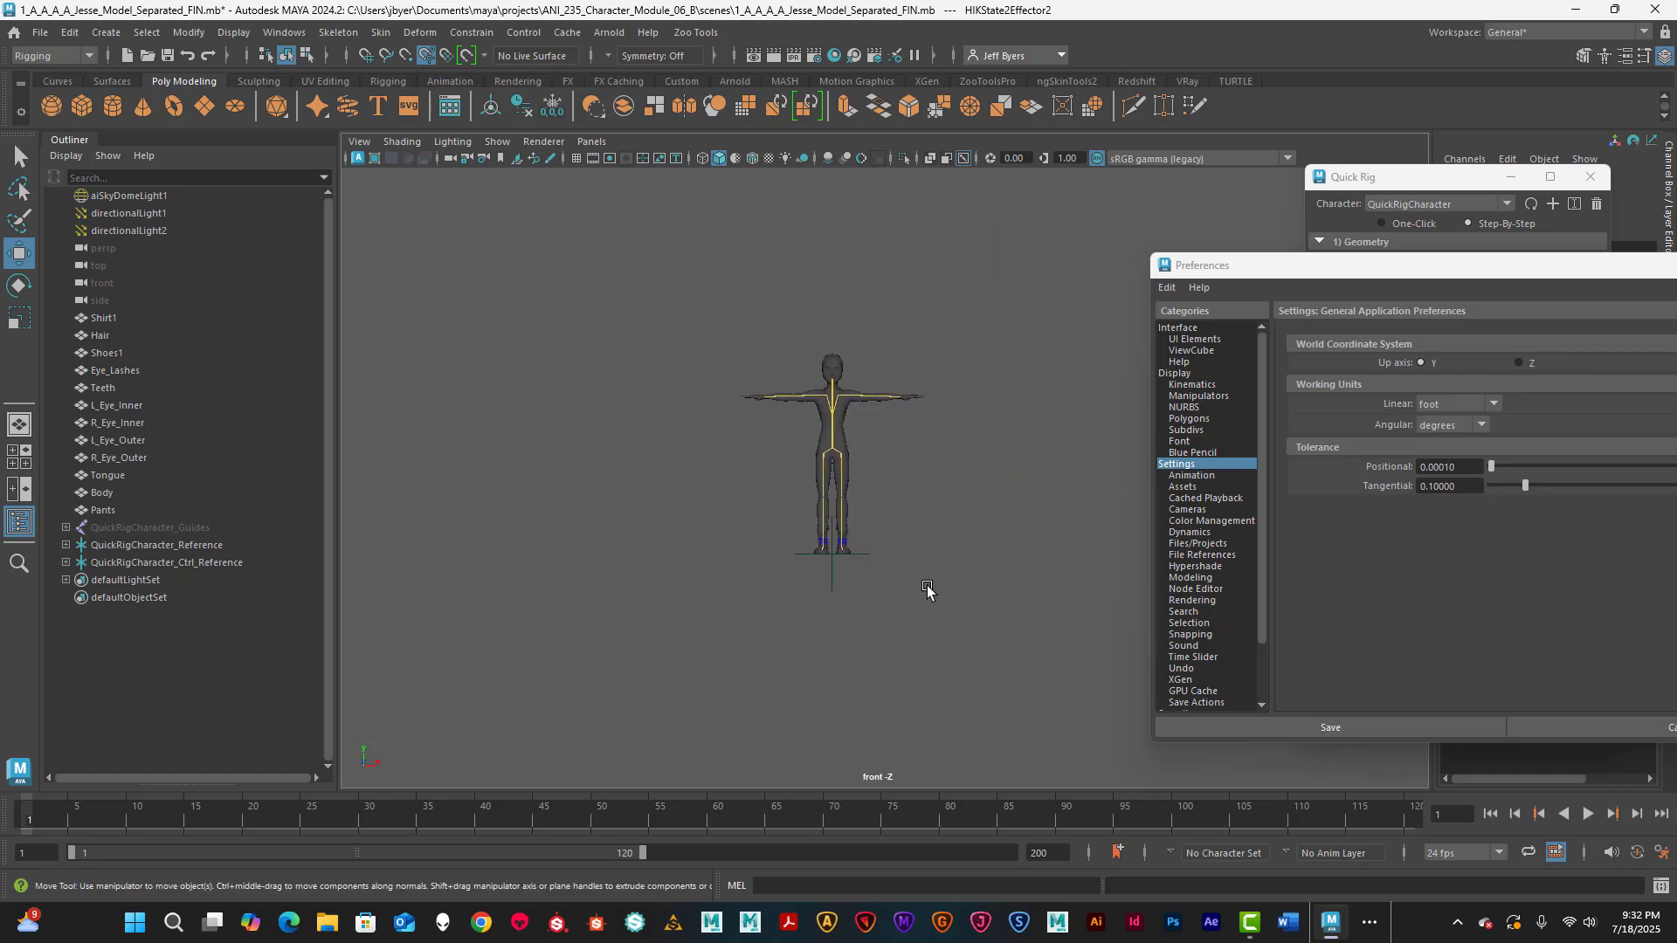
click(497, 141)
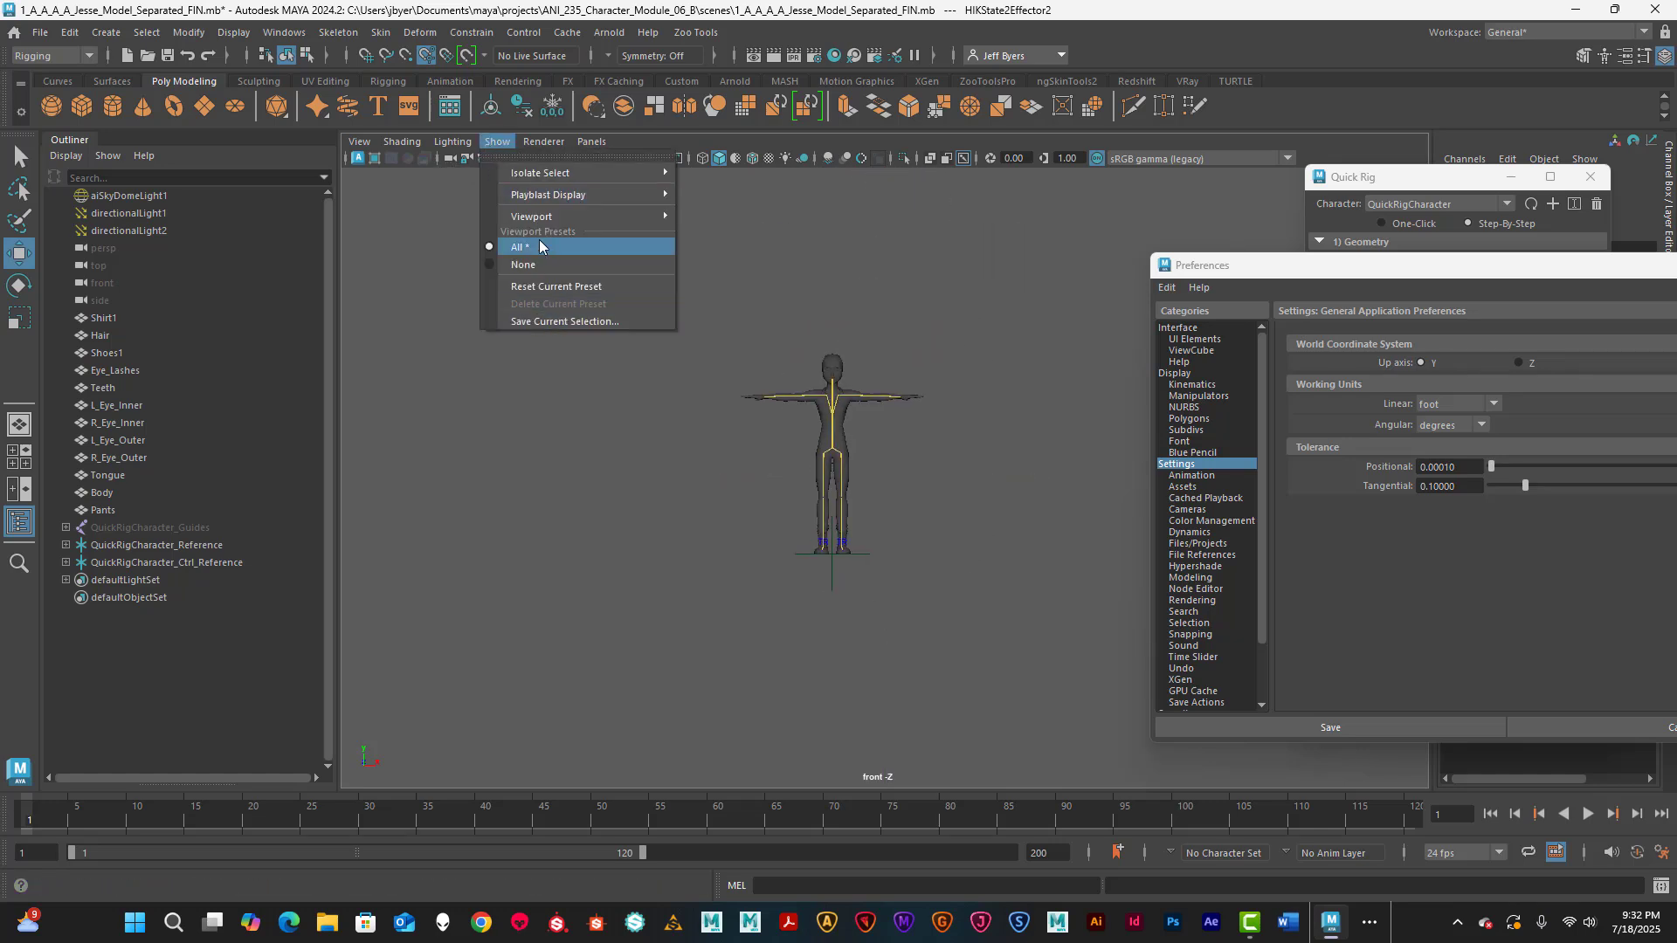
mouse_move(540, 217)
click(721, 826)
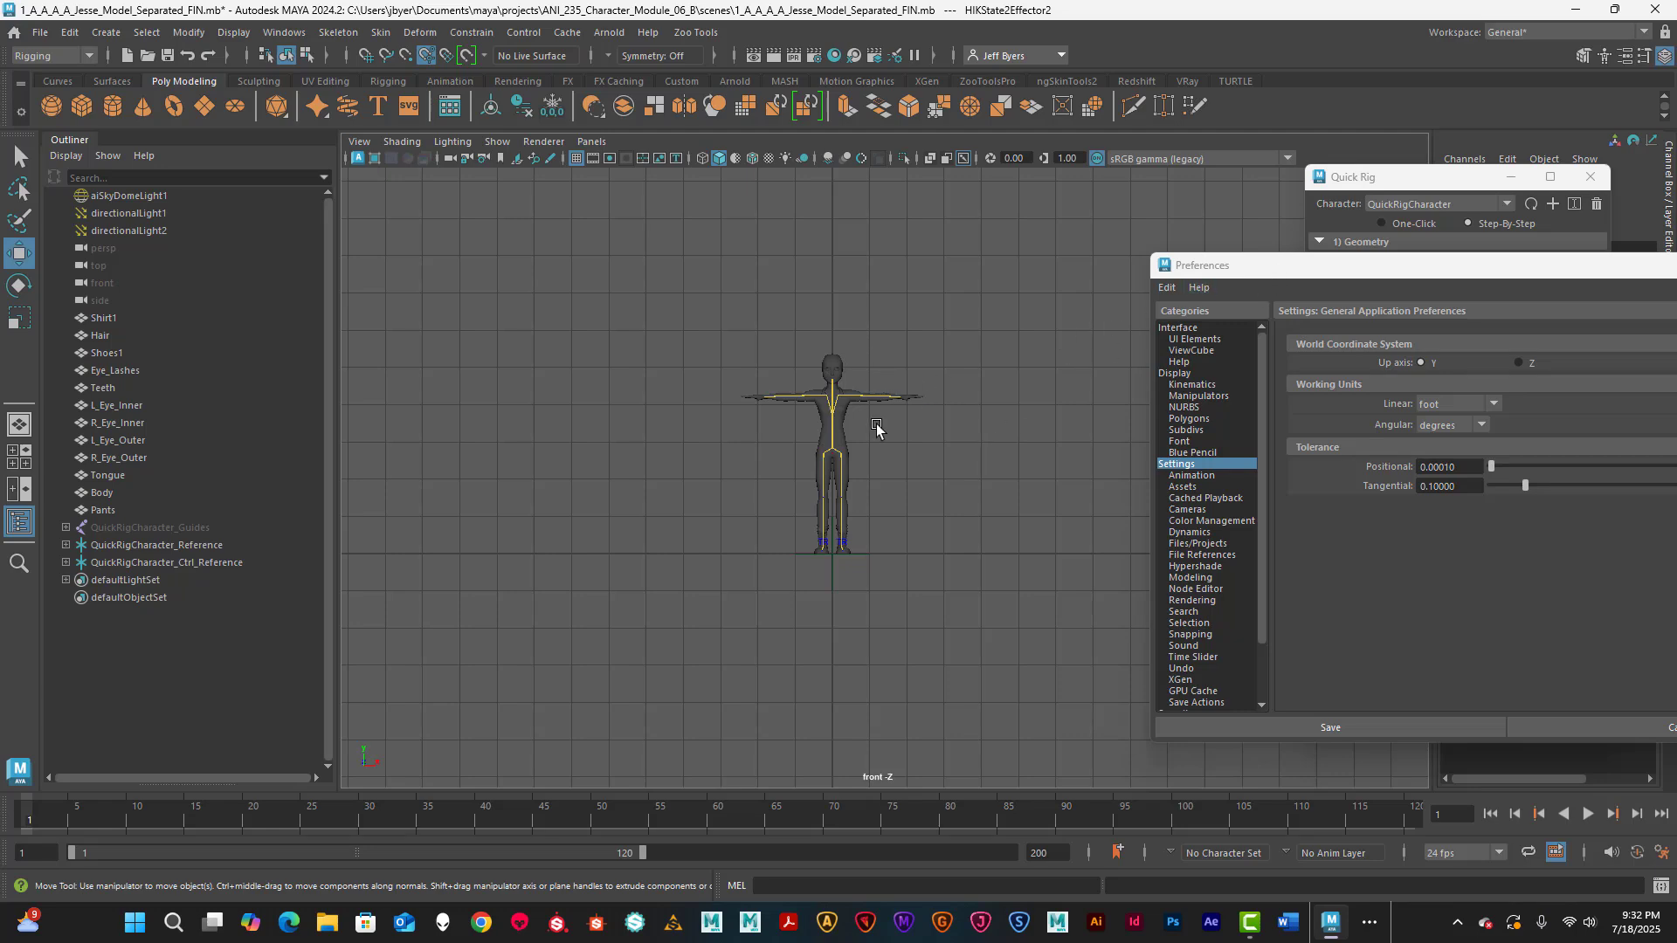
key(space)
key(space)
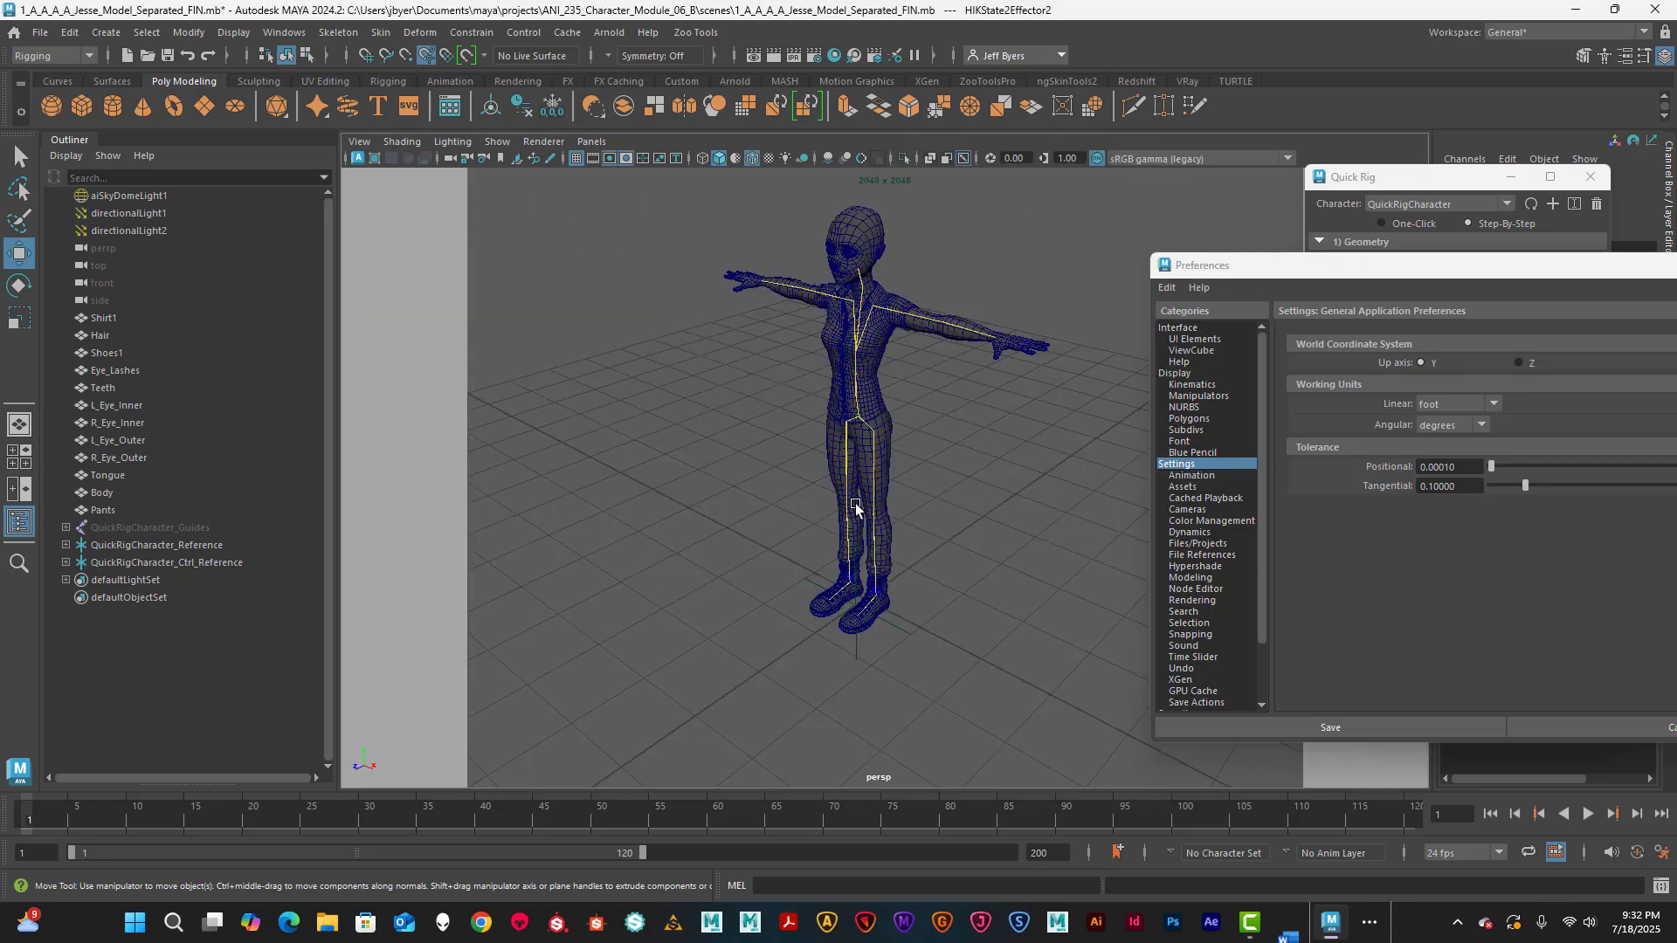
- Select the hips effector of the control rig and examine its size relative to the pelvis and the whole character
drag(1308, 273, 1167, 252)
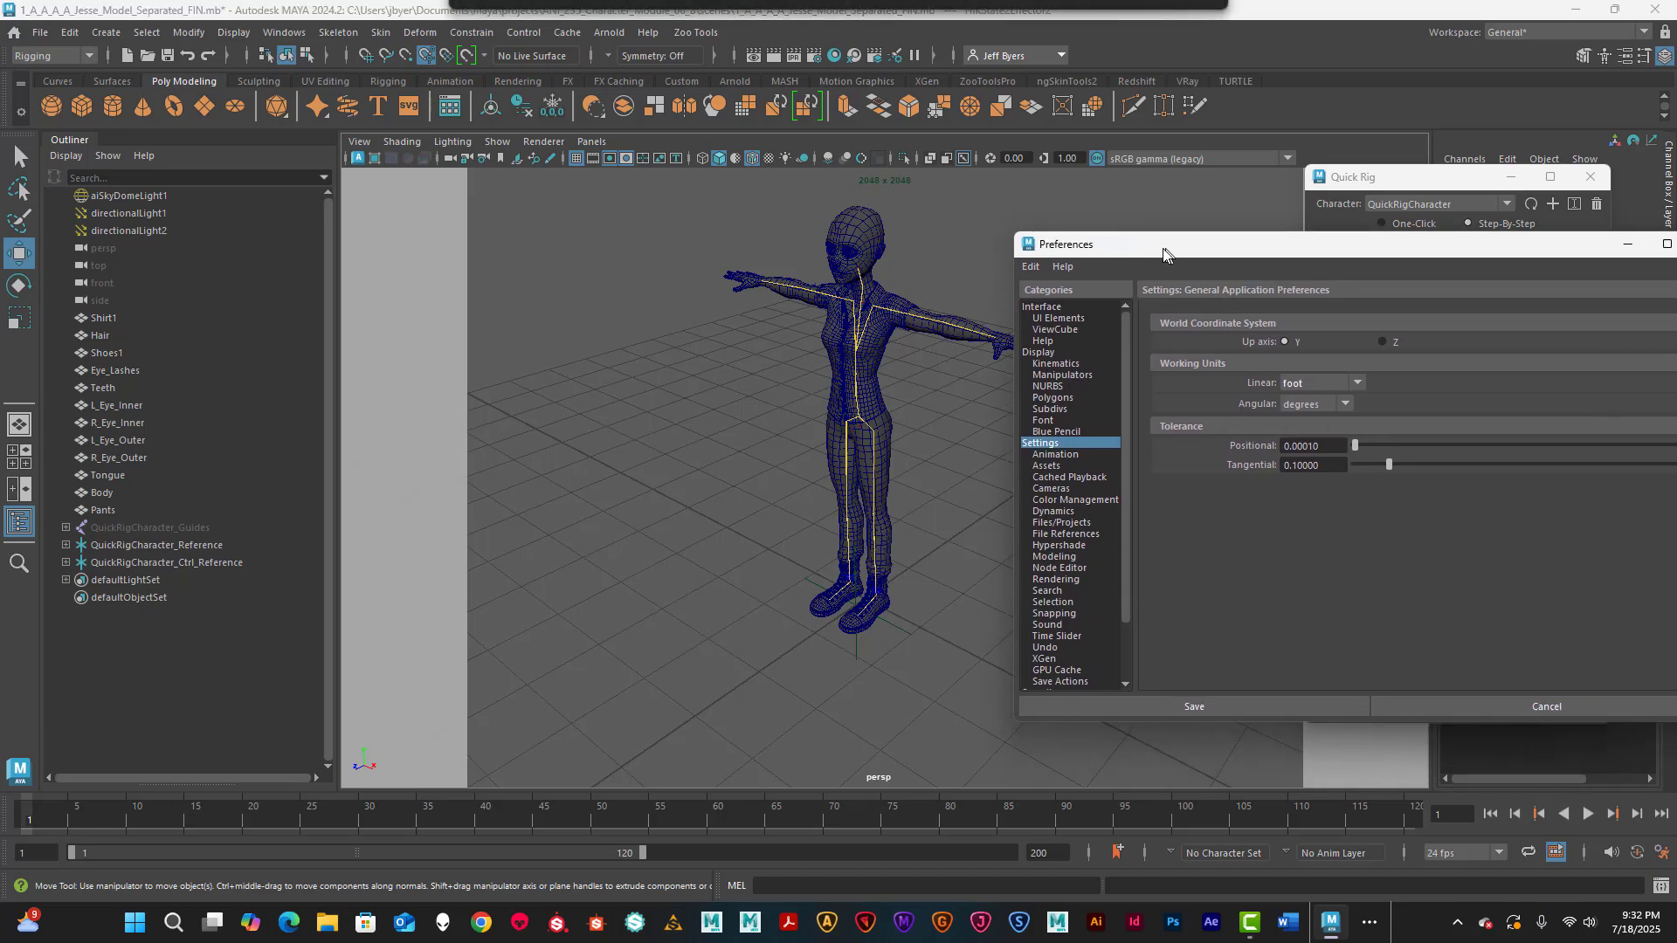
scroll(913, 297, up, 5)
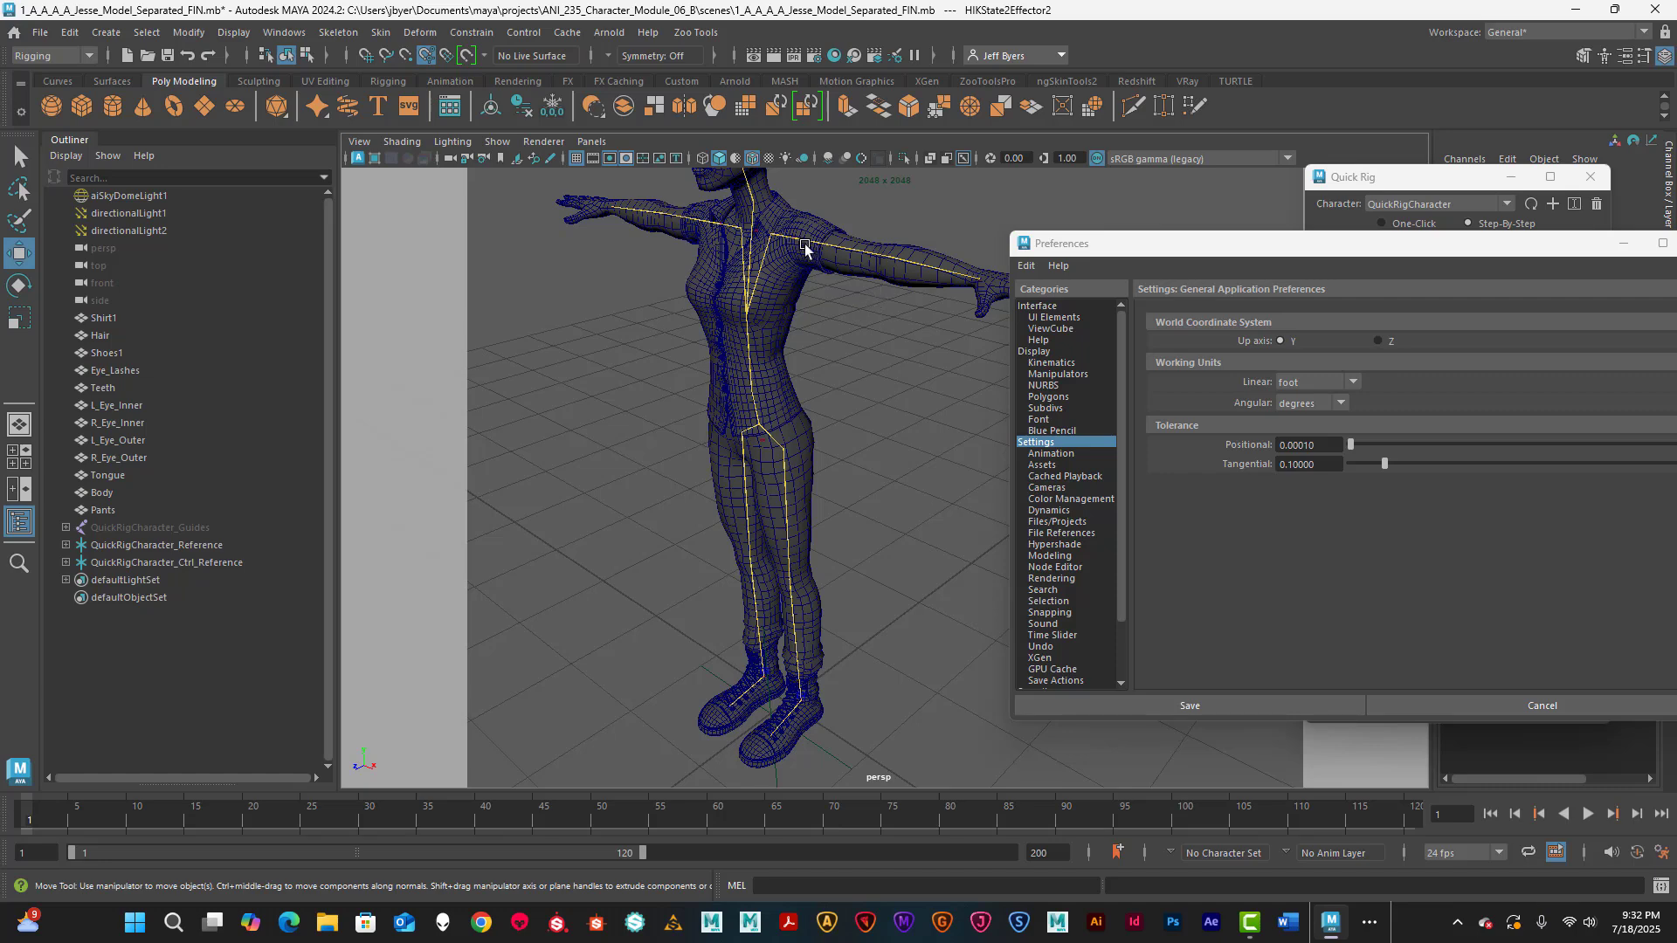
click(769, 453)
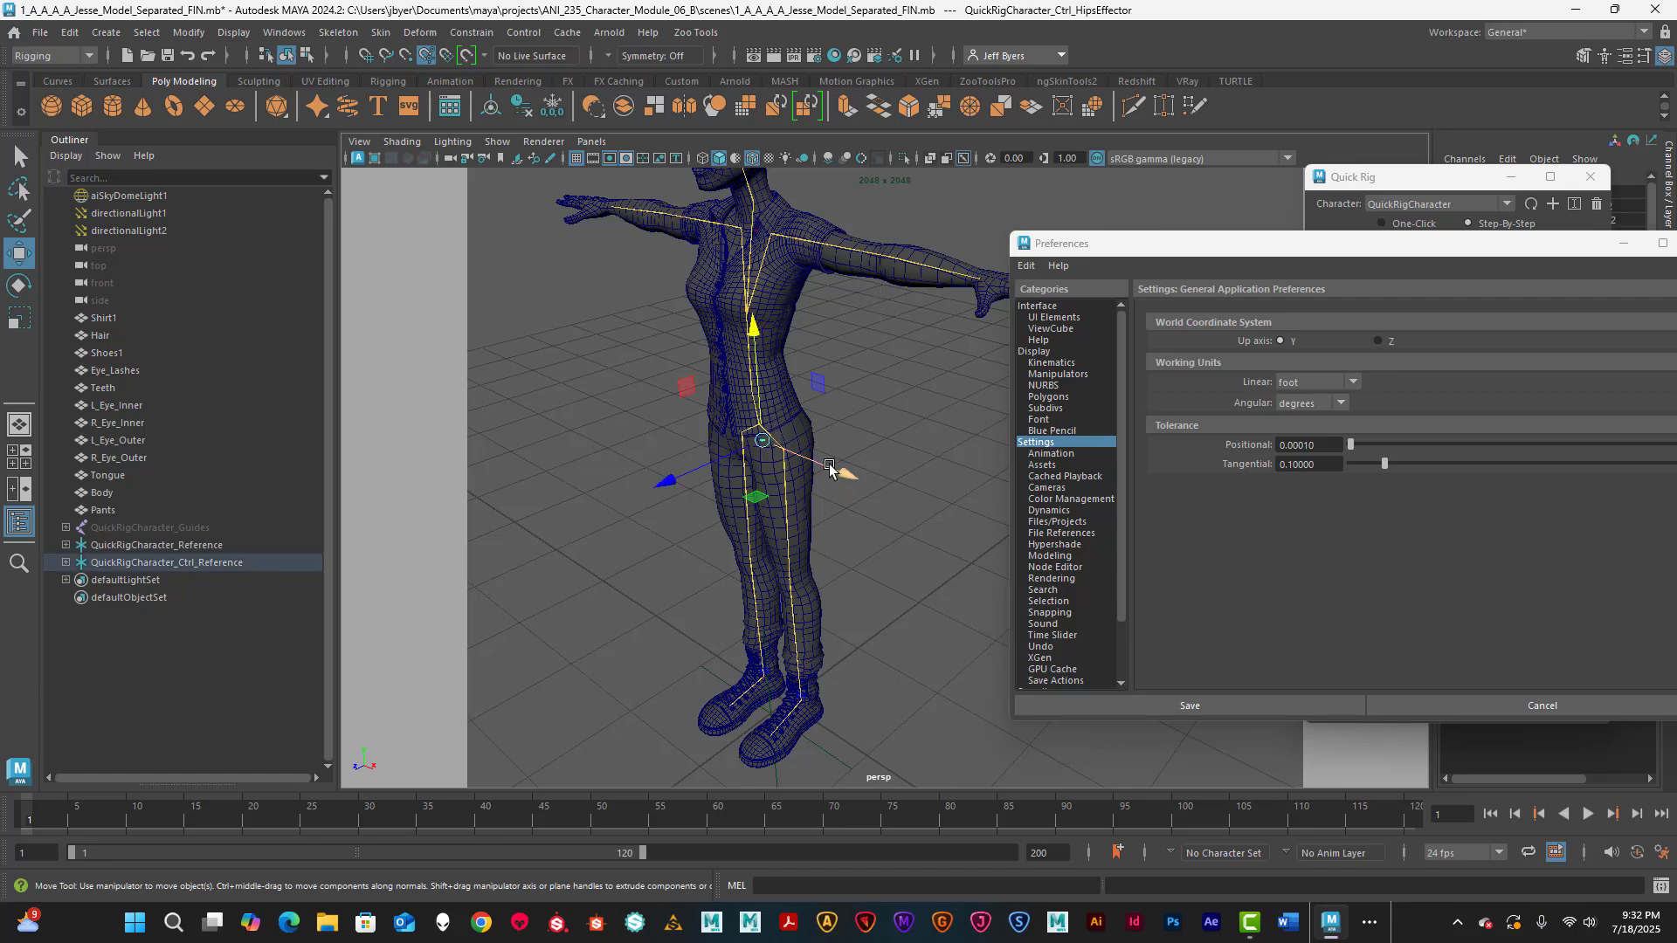
key(f)
scroll(829, 468, down, 4)
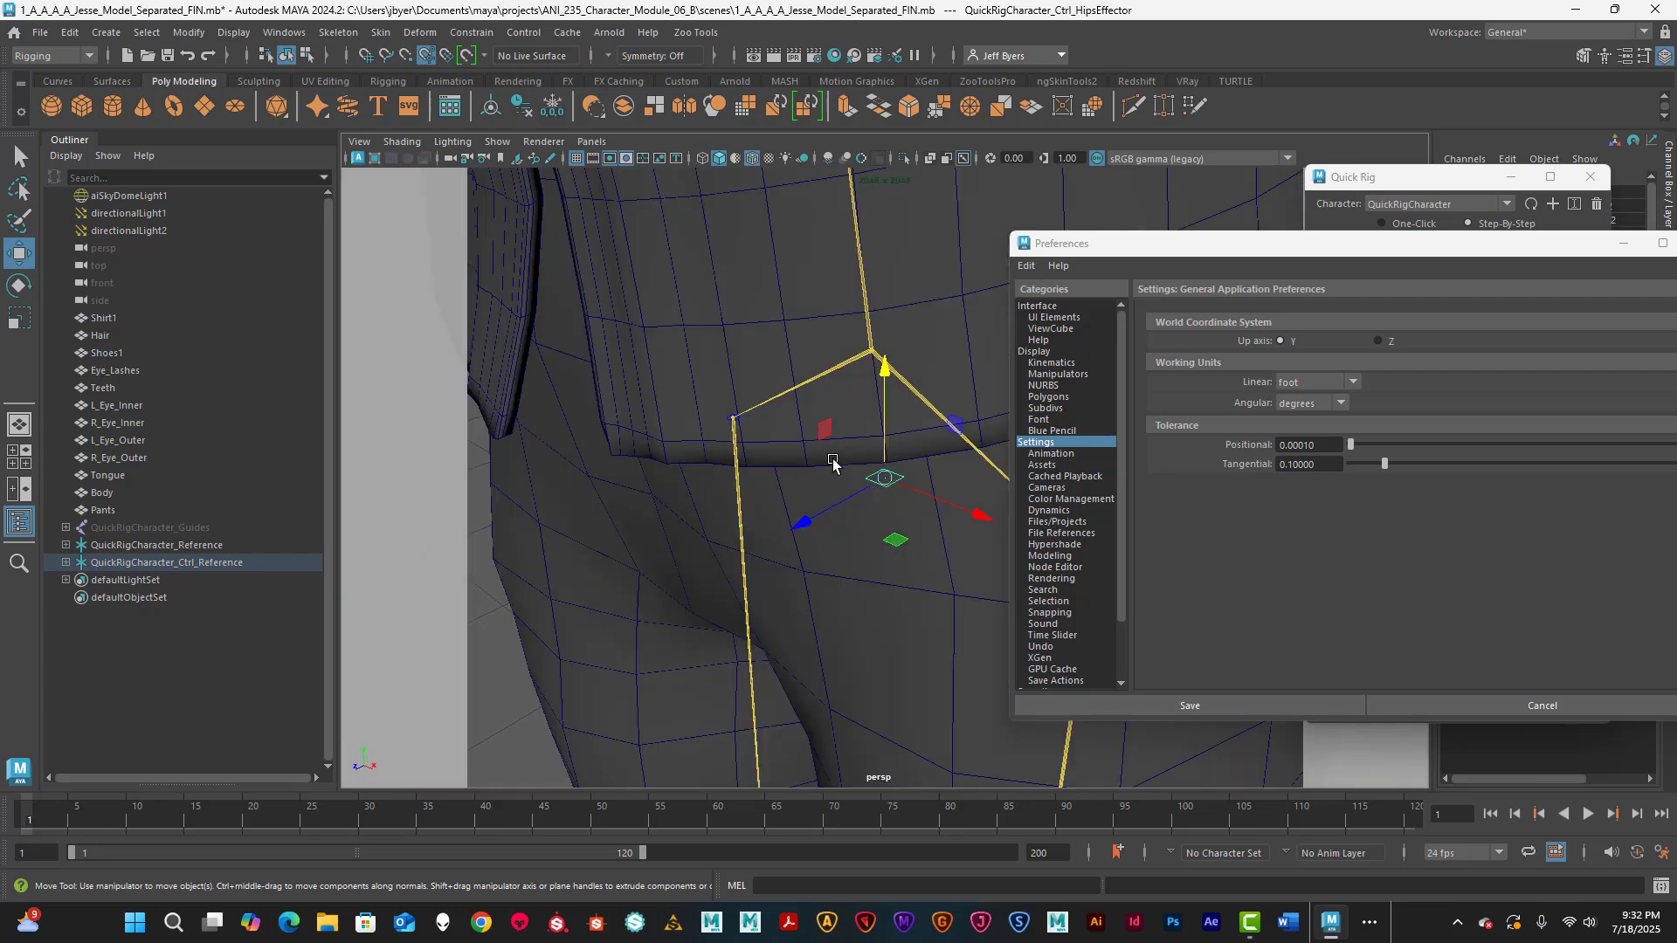
scroll(832, 463, down, 8)
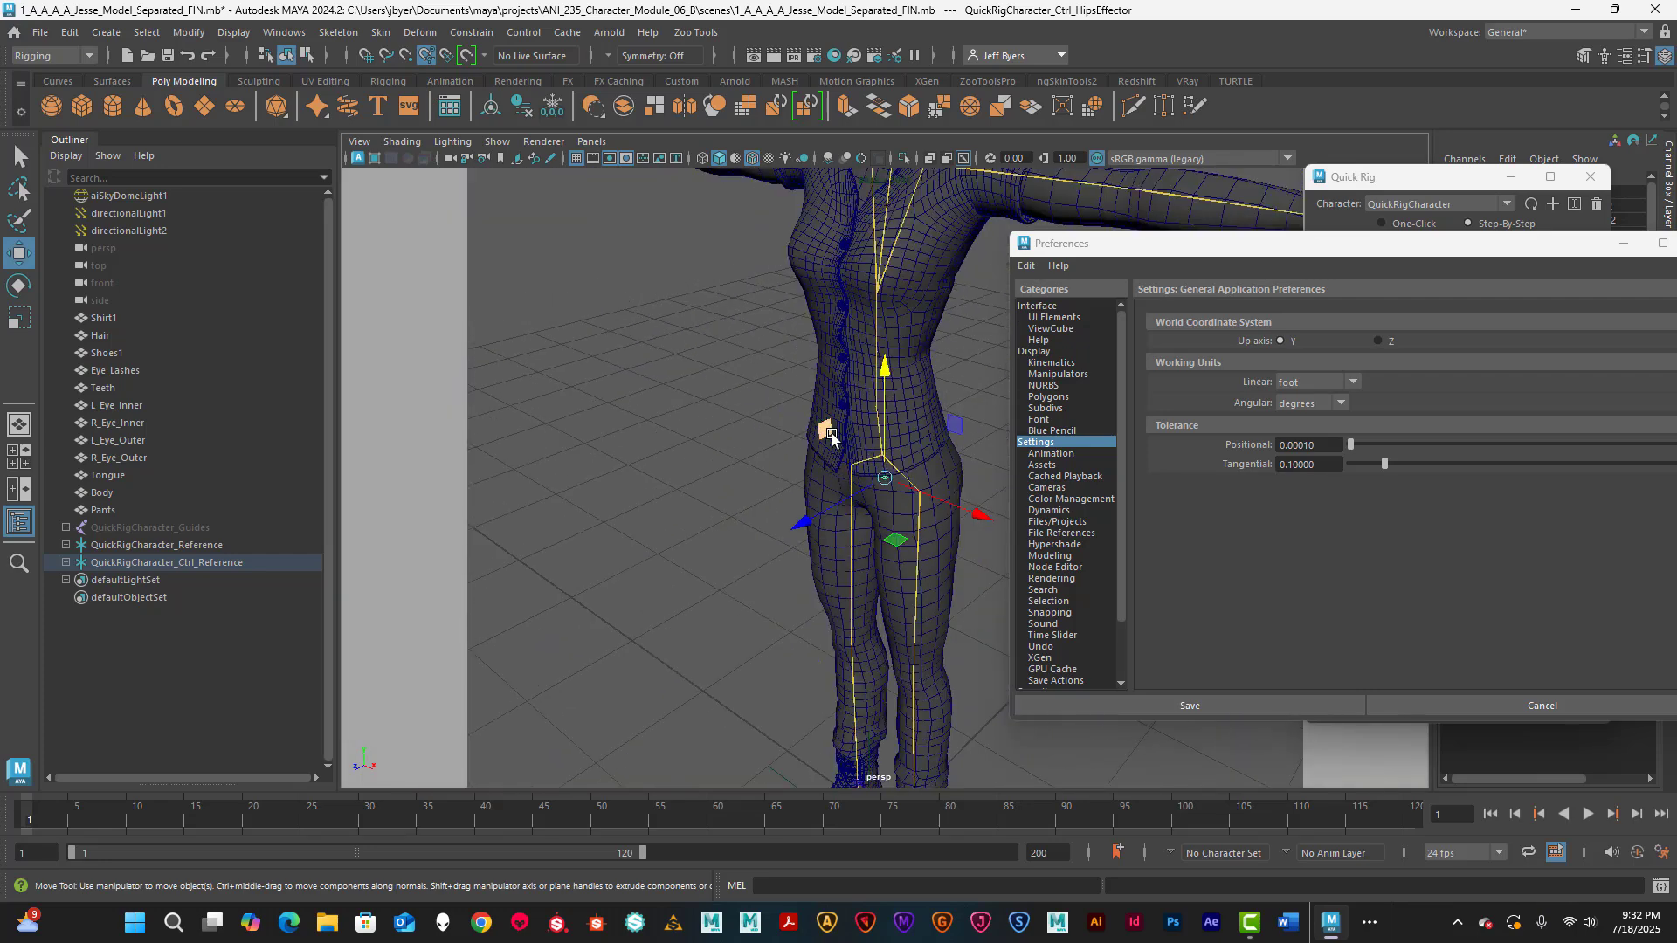
scroll(812, 419, down, 10)
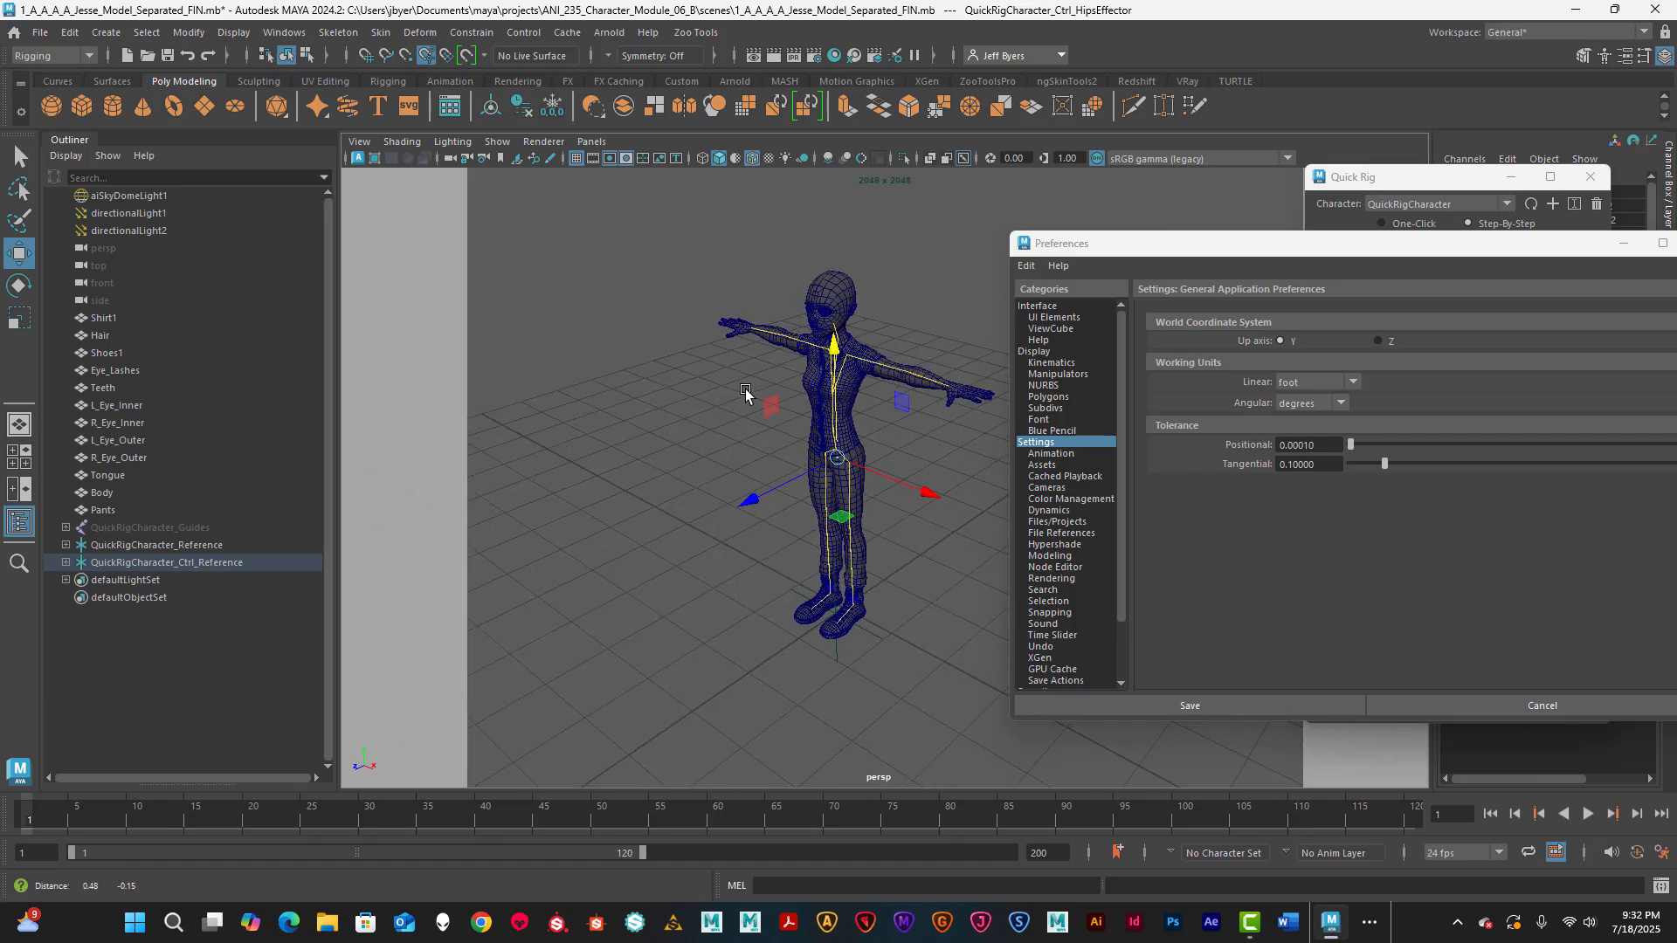
alt+middle_drag(811, 443, 776, 420)
alt+drag(917, 442, 953, 412)
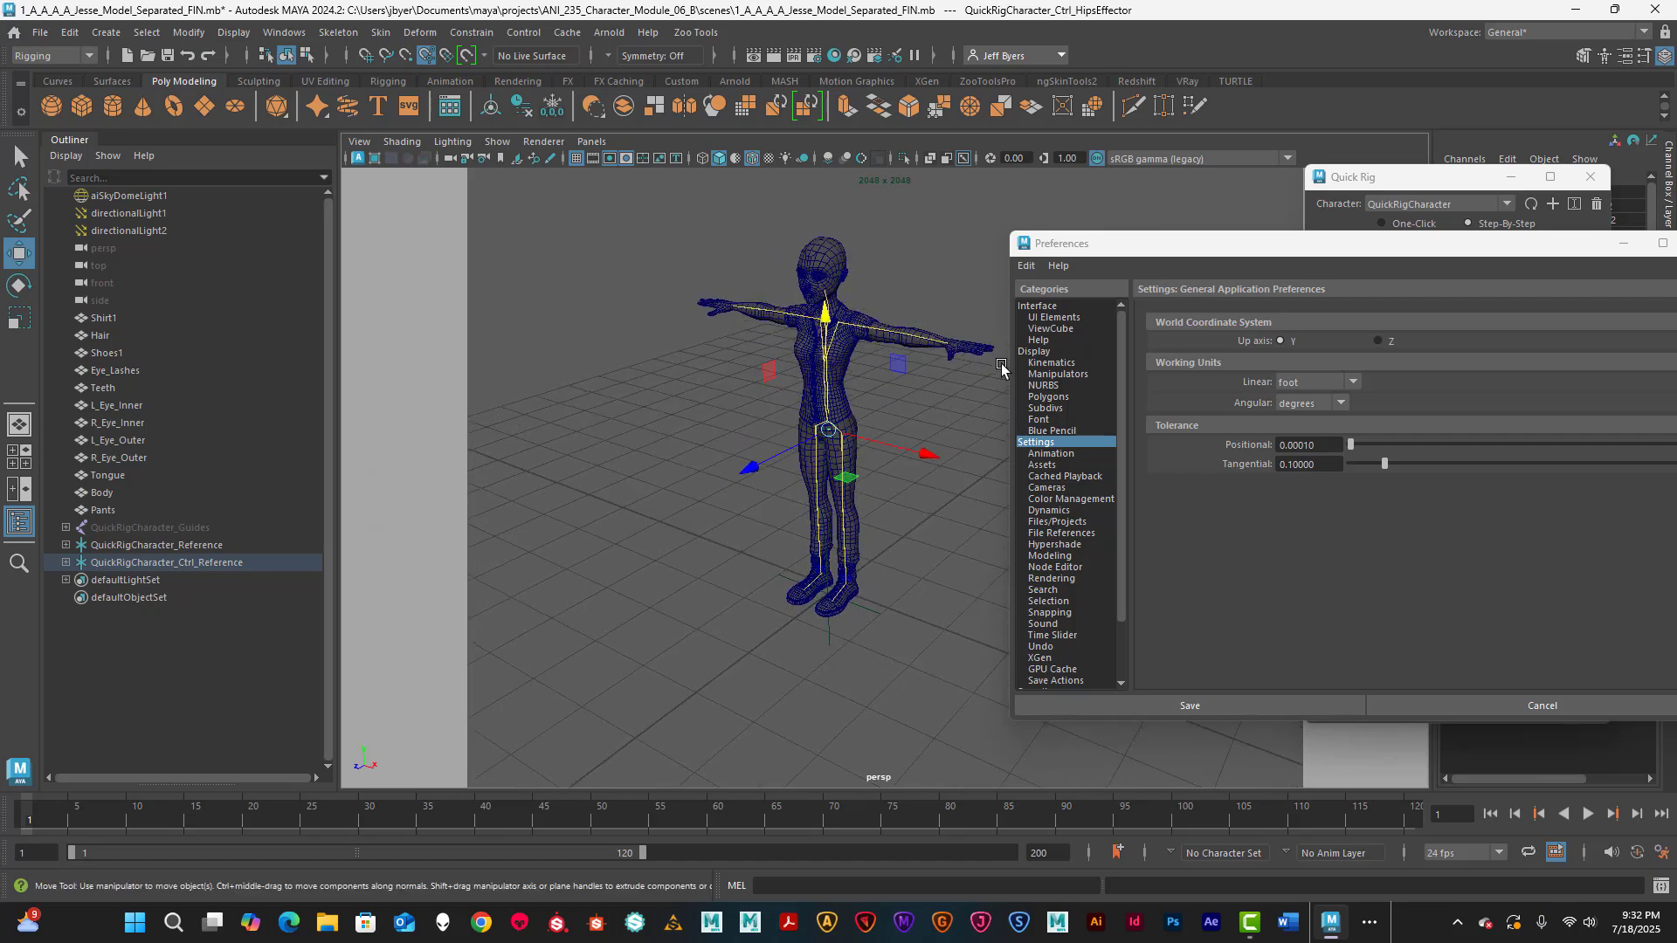
- Close the Preferences window and look over the rigged character from head to feet
drag(1214, 250, 785, 241)
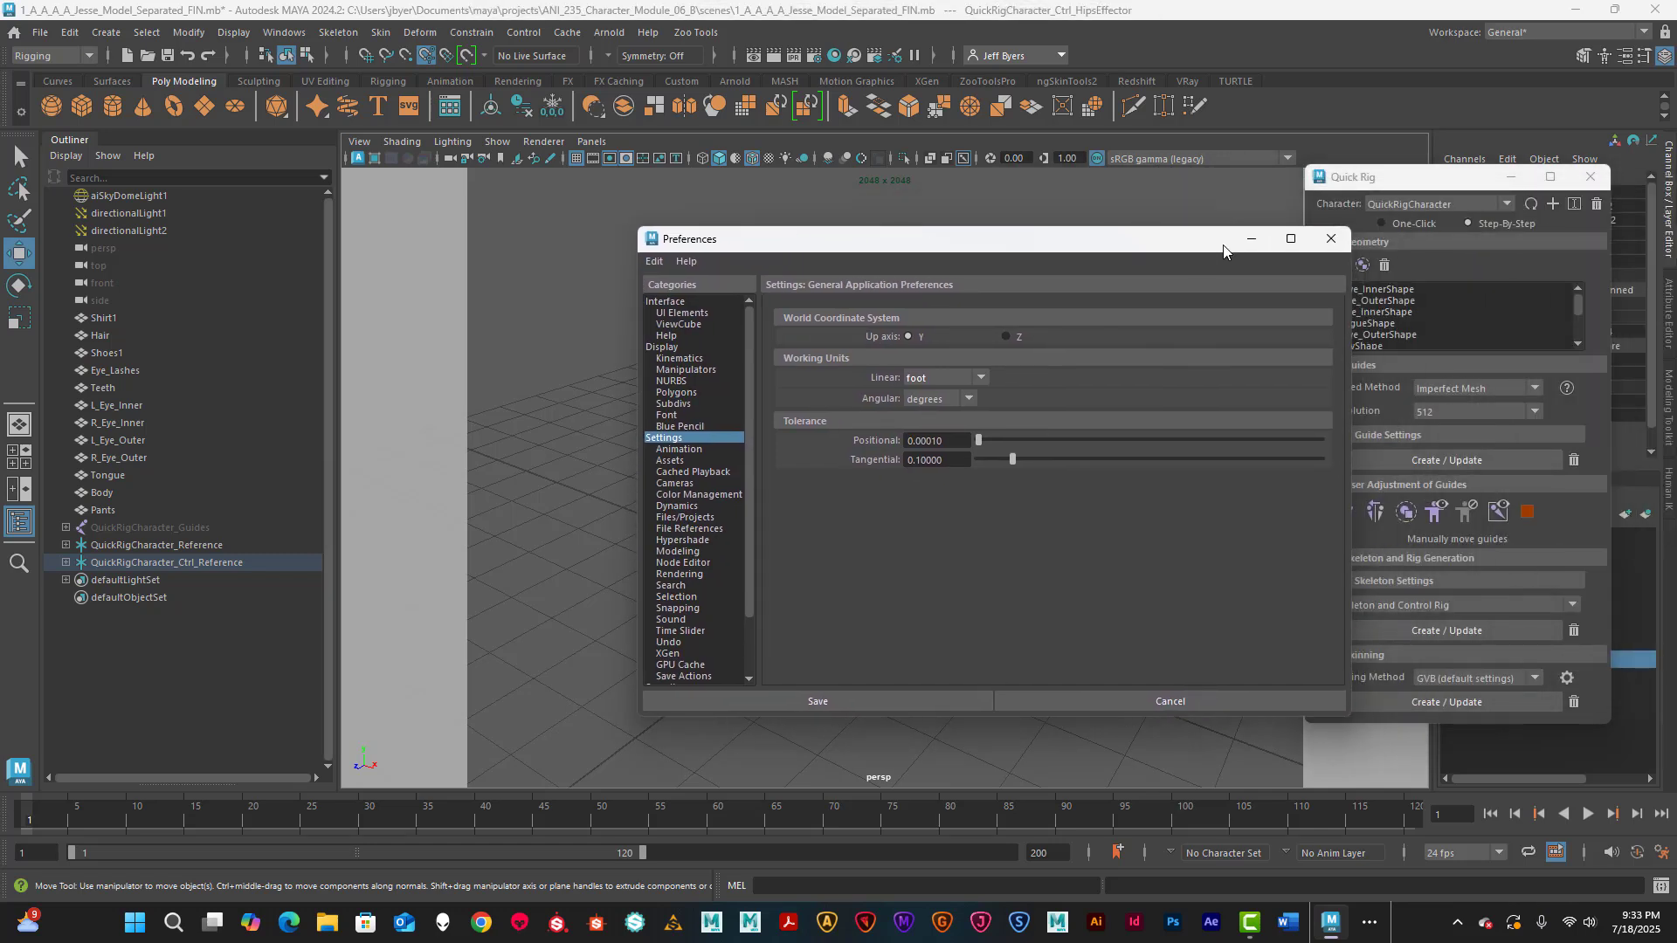
drag(1224, 252, 1274, 201)
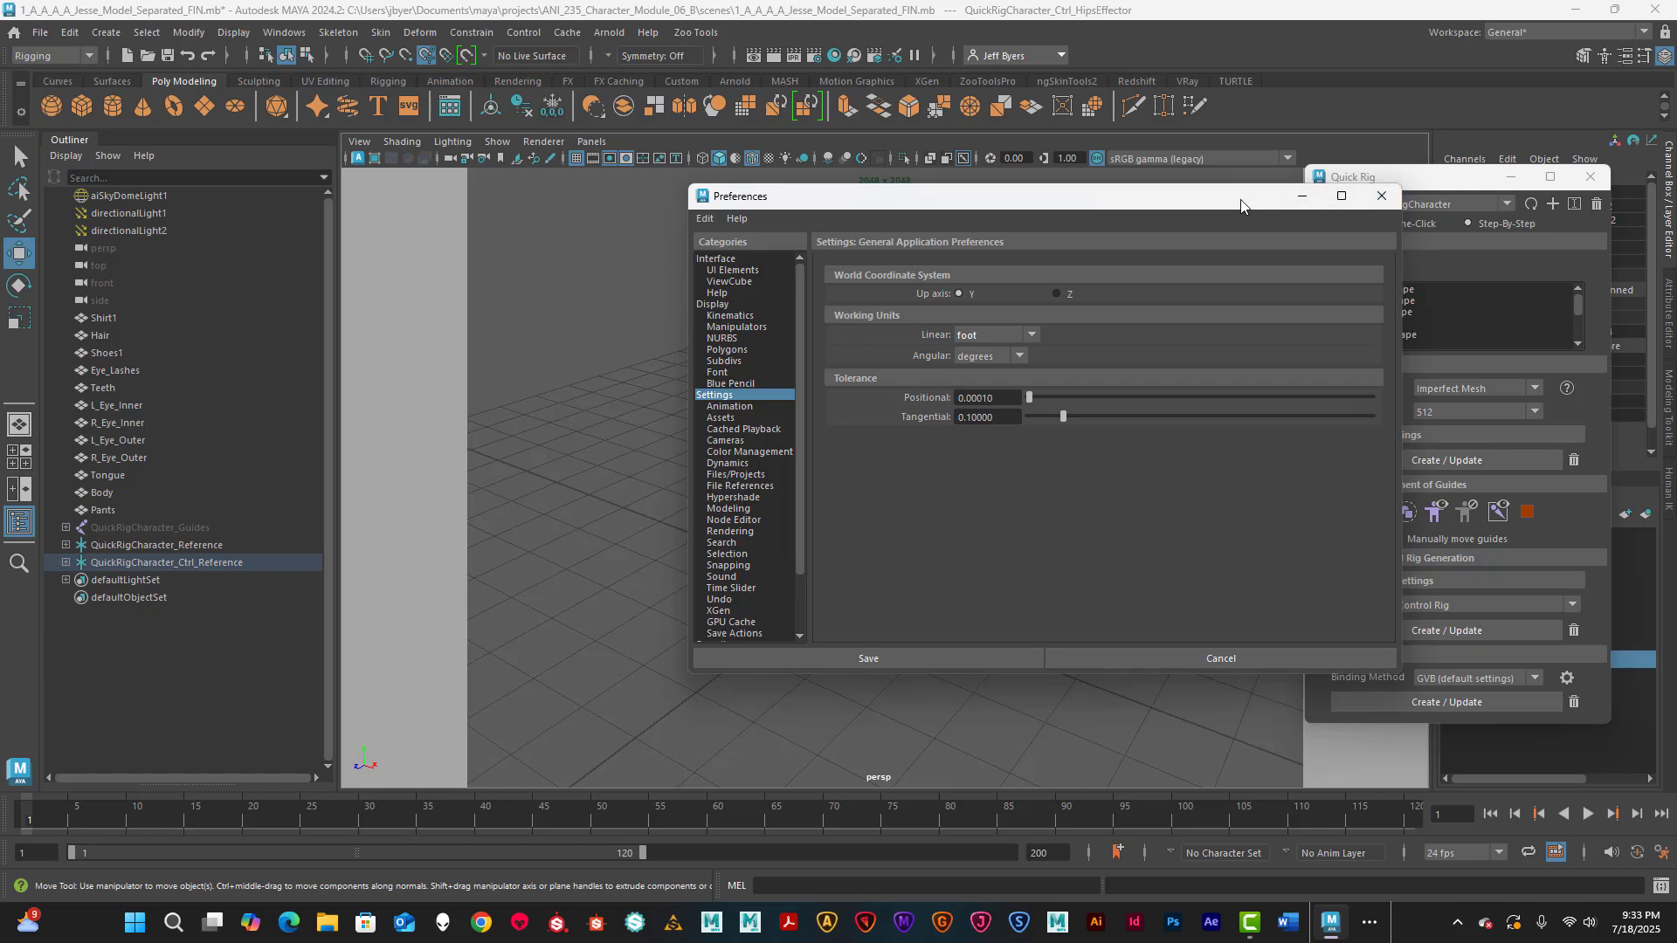
click(1382, 197)
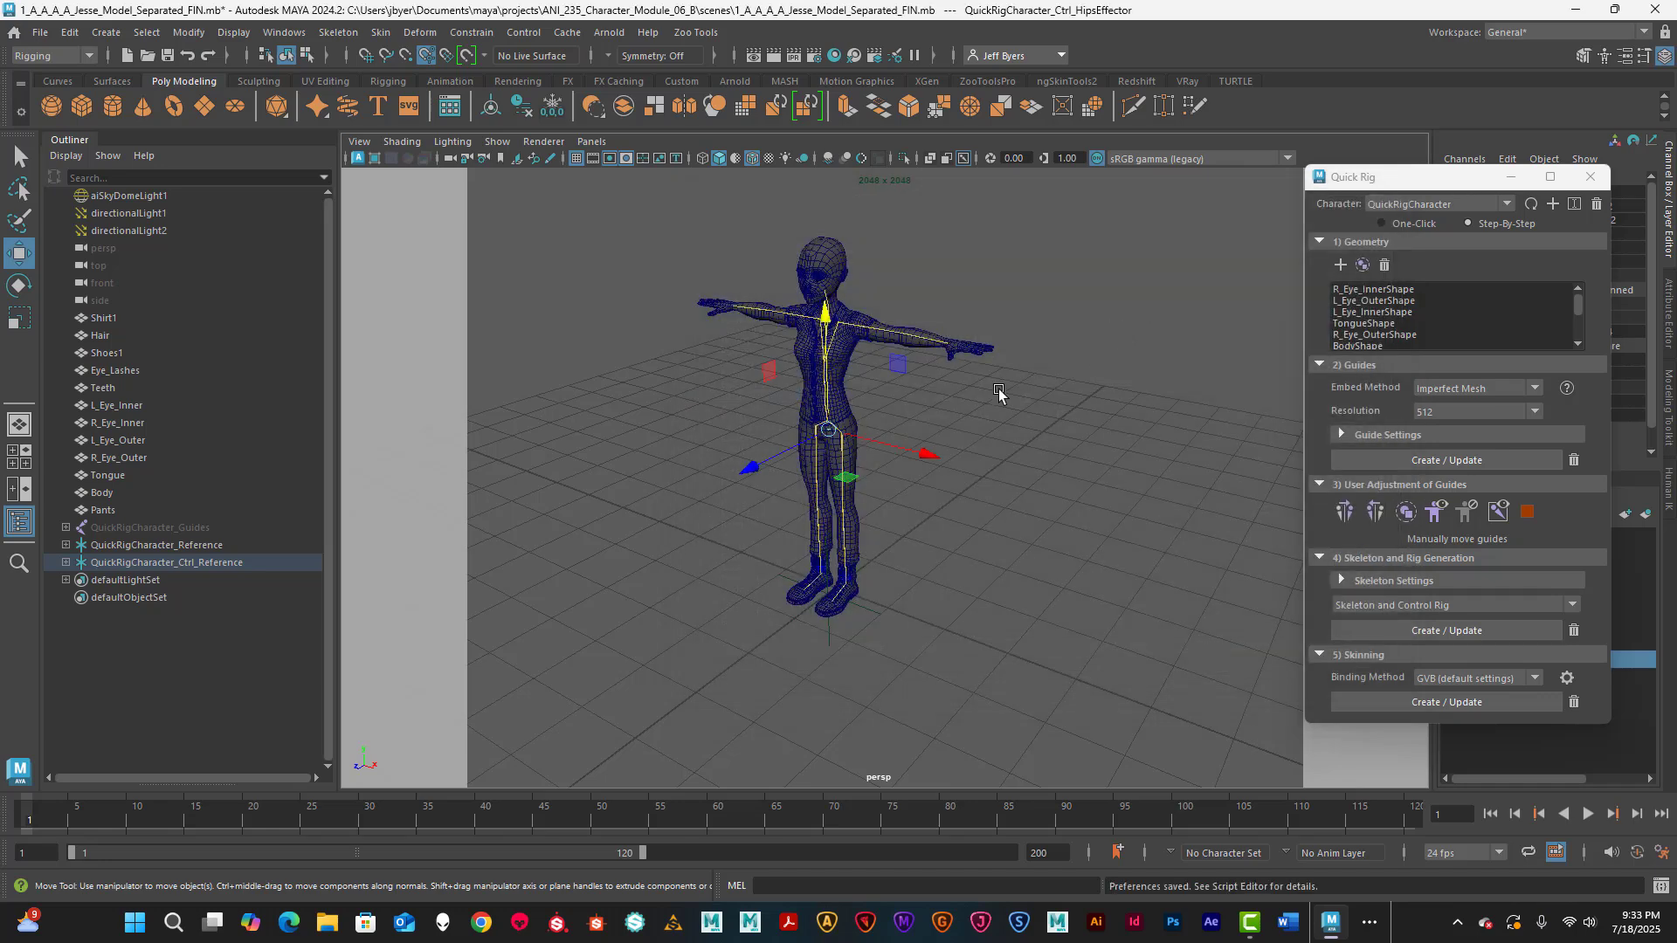
scroll(979, 406, up, 3)
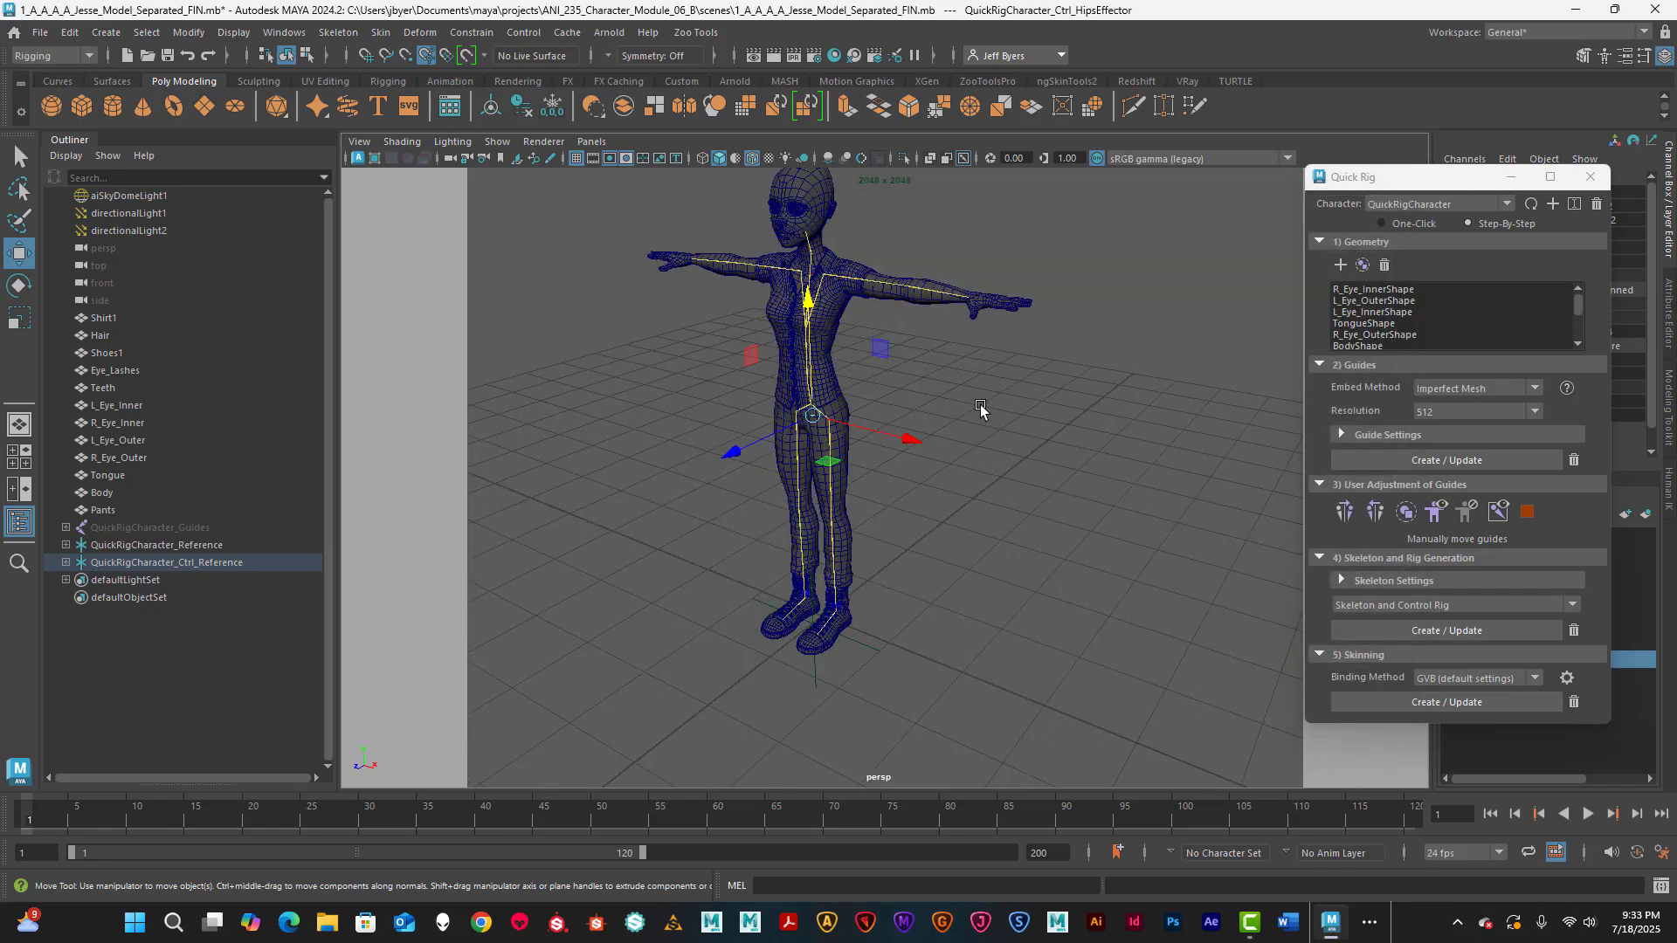
alt+middle_drag(981, 406, 1066, 443)
scroll(1043, 449, up, 3)
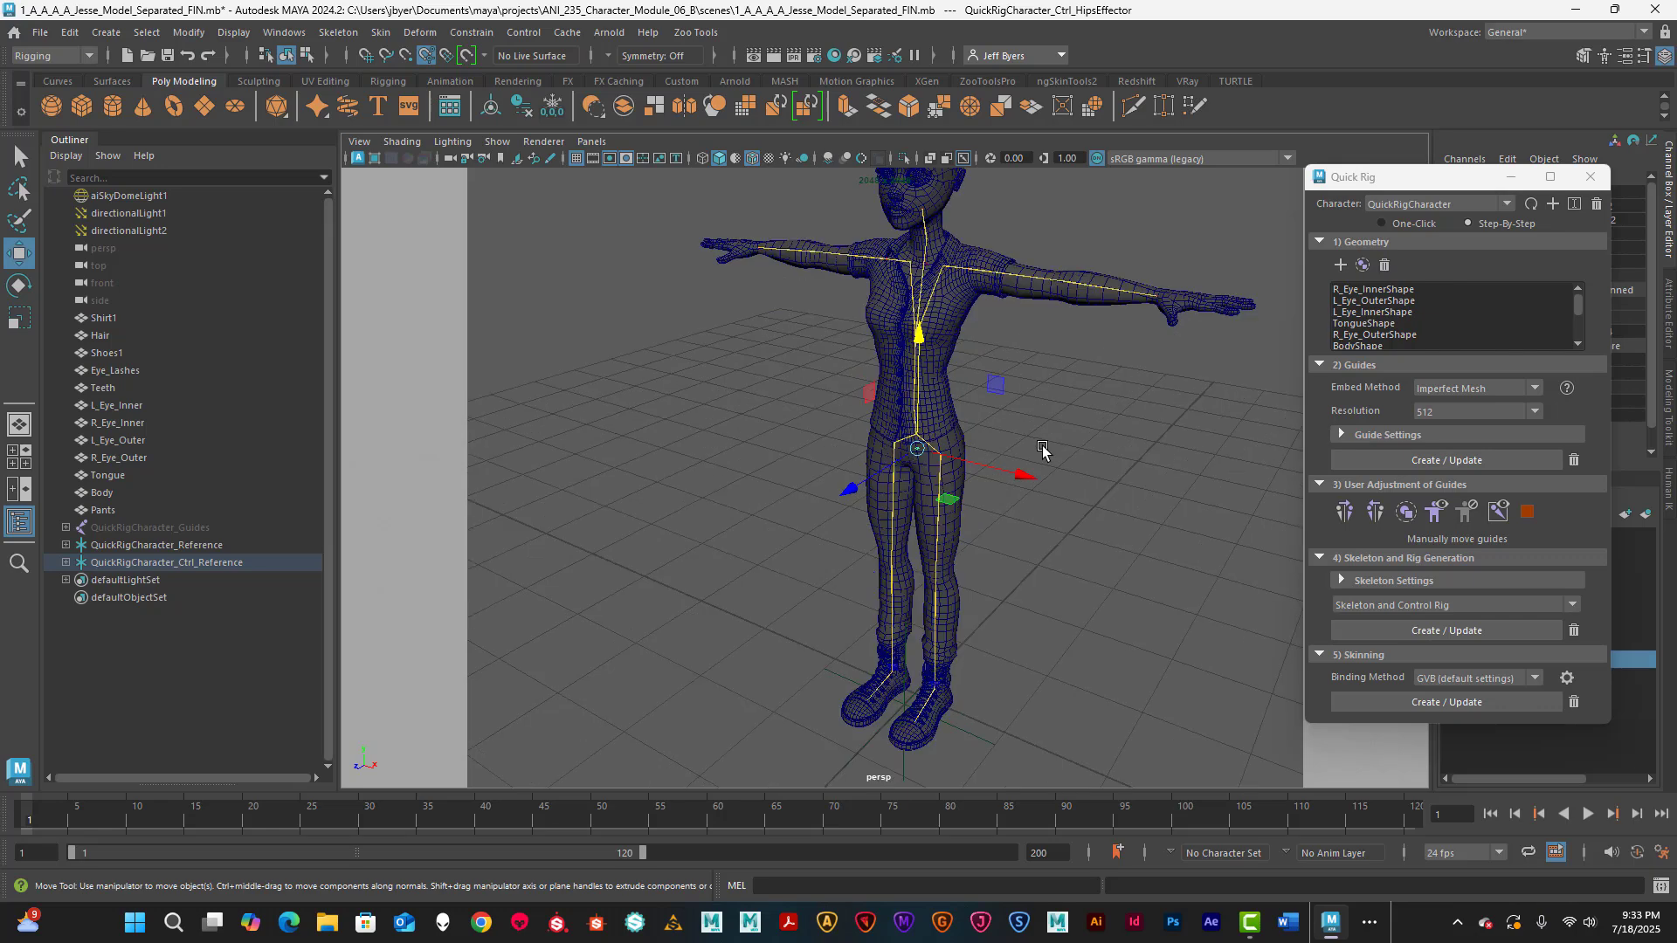
alt+middle_drag(1041, 439, 1034, 404)
scroll(1034, 404, down, 3)
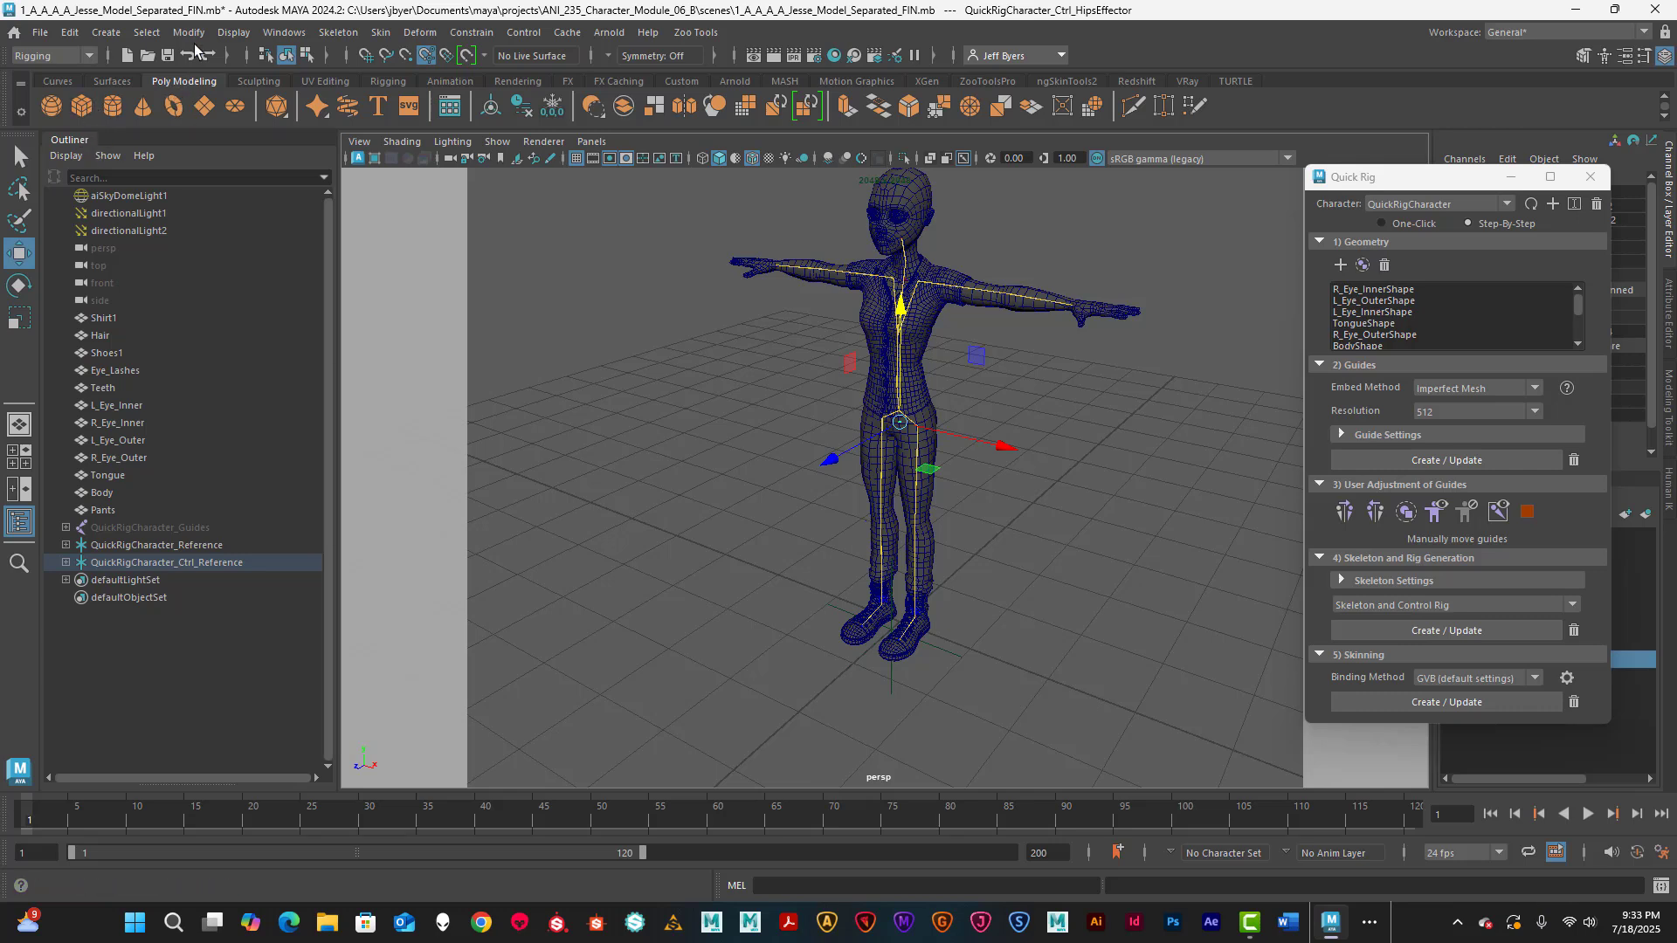
- Expand the QuickRigCharacter_Ctrl_Reference group to list its effectors, and minimize the Quick Rig window
click(284, 32)
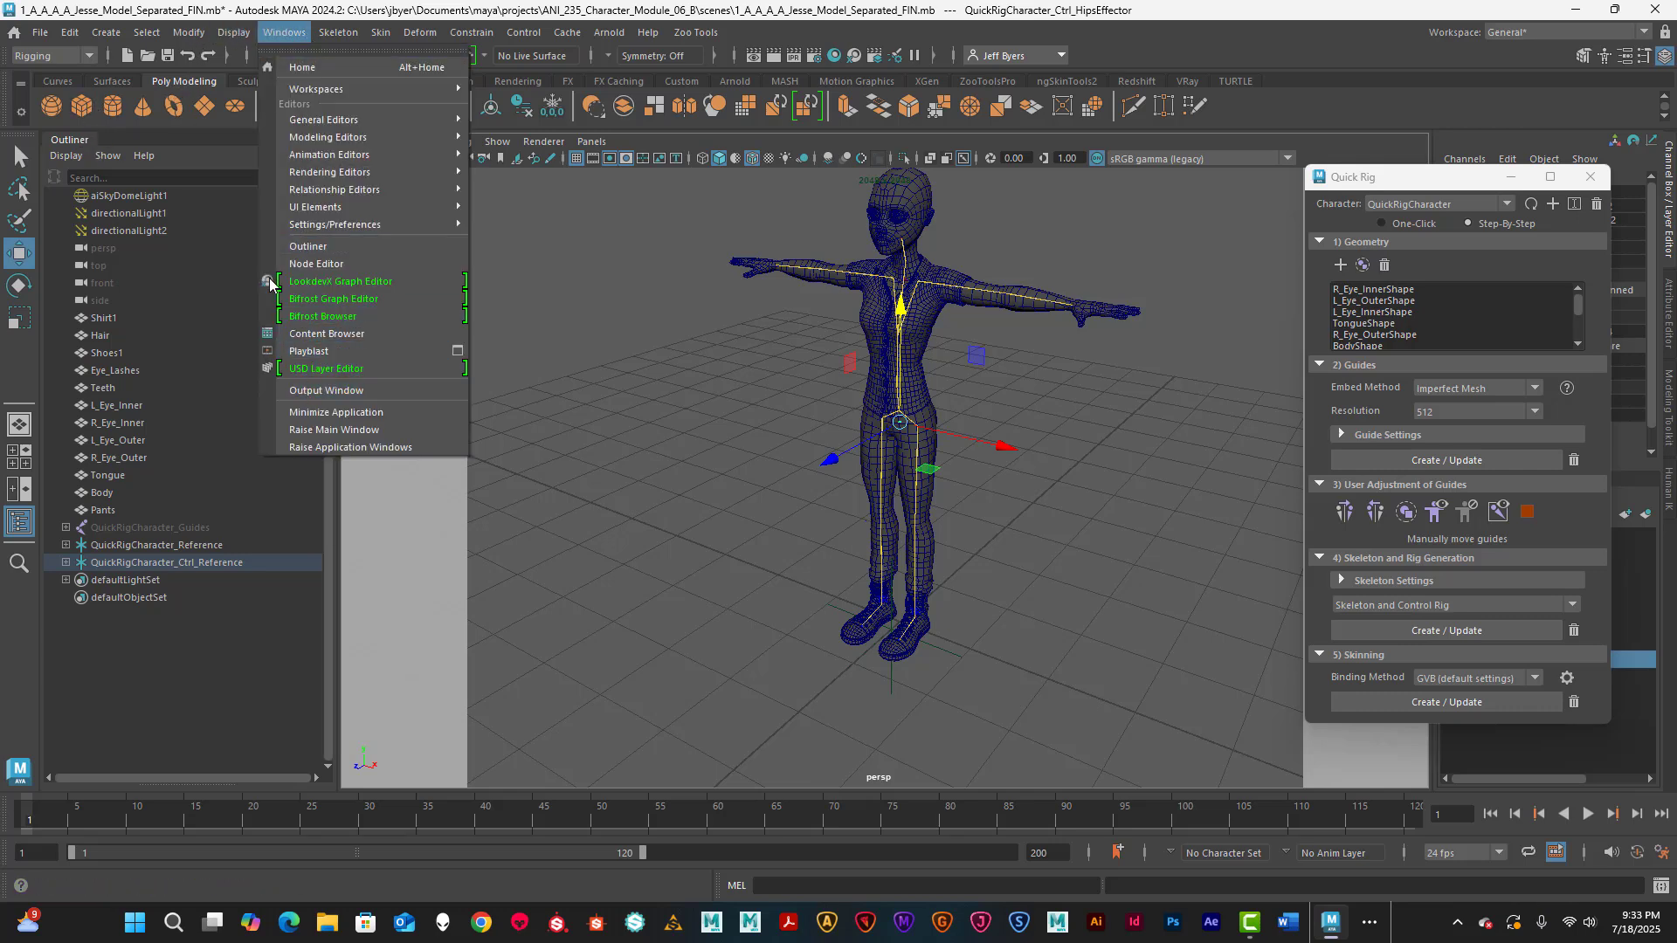
click(122, 615)
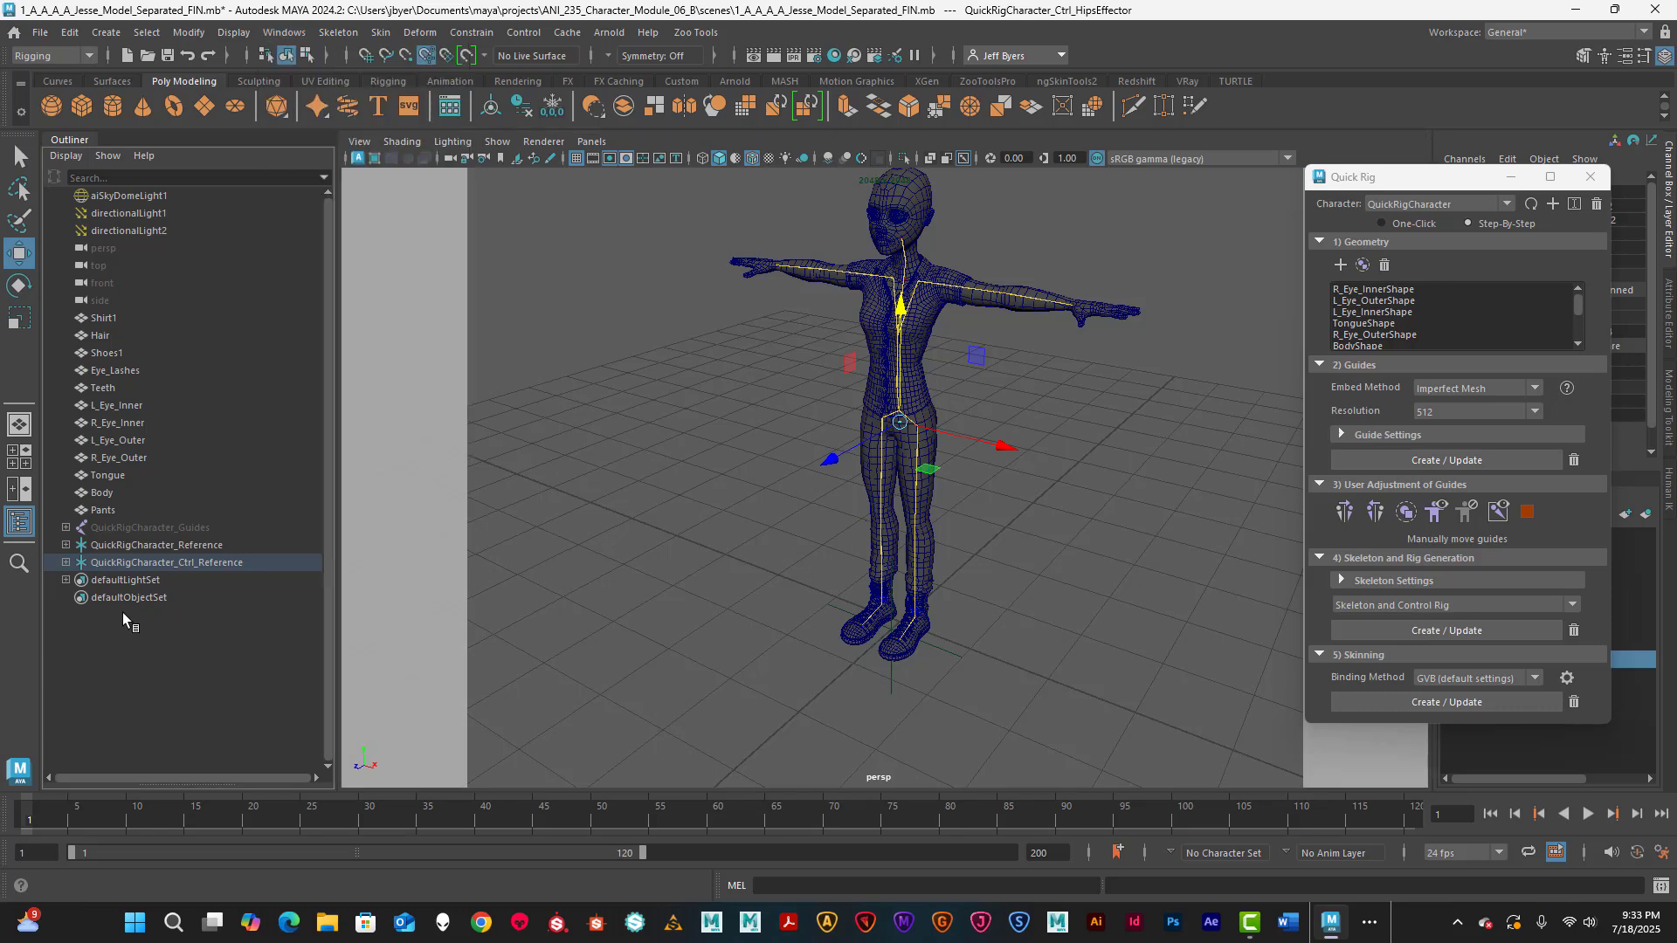
click(66, 563)
scroll(200, 580, down, 4)
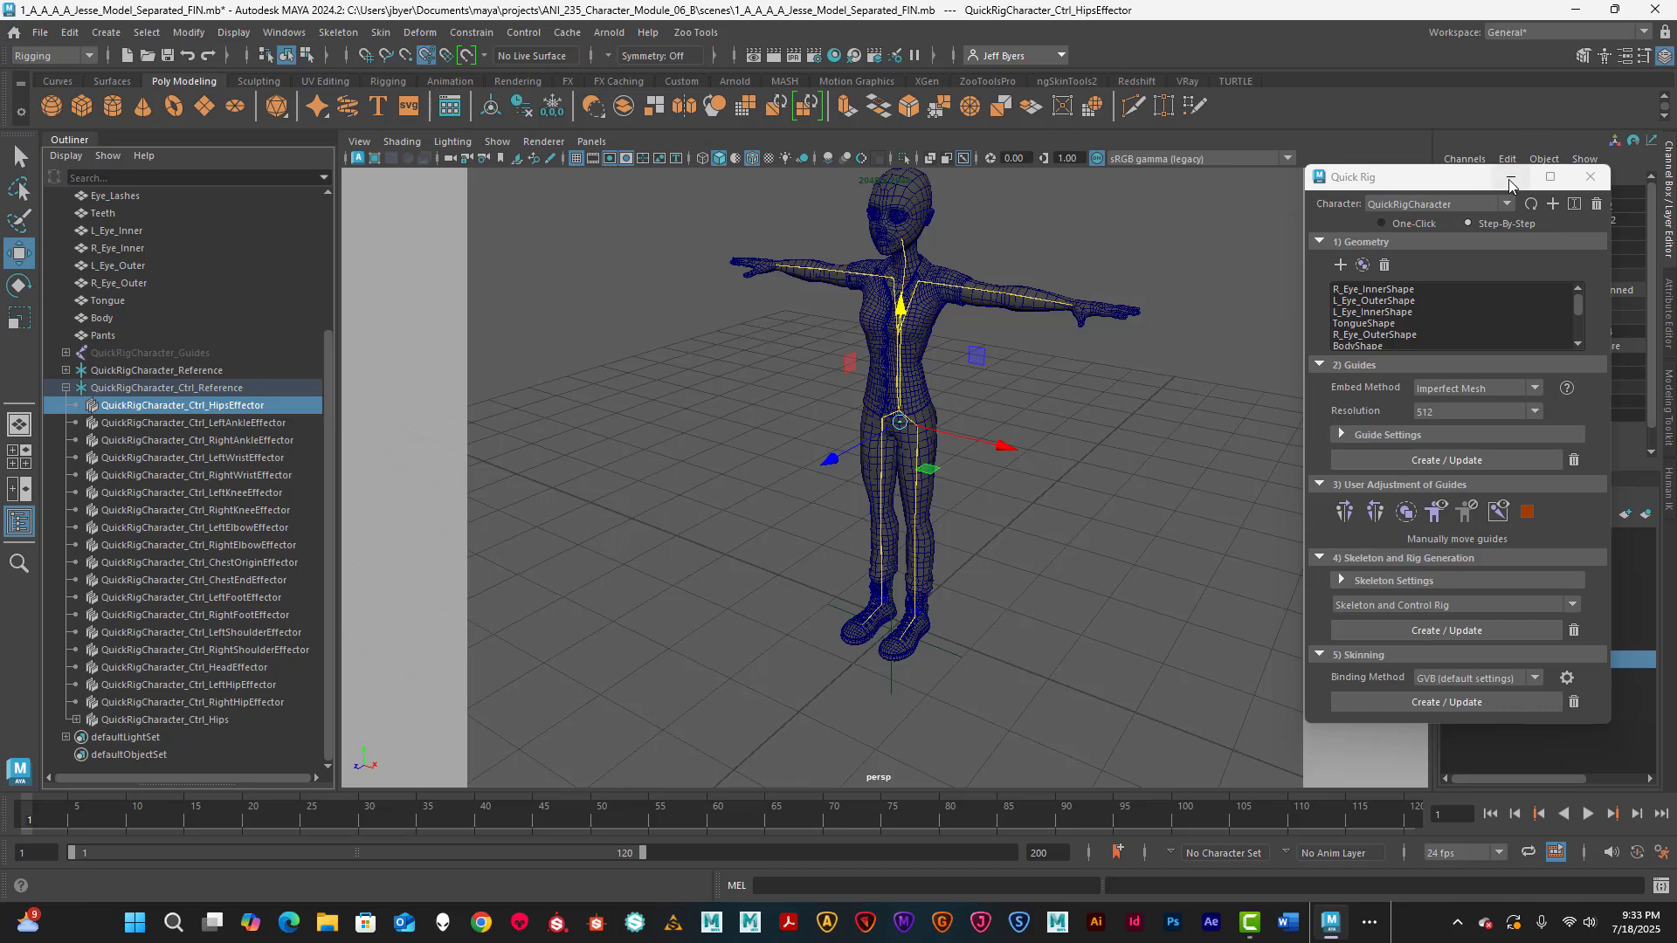
drag(1454, 183, 1402, 201)
click(1461, 195)
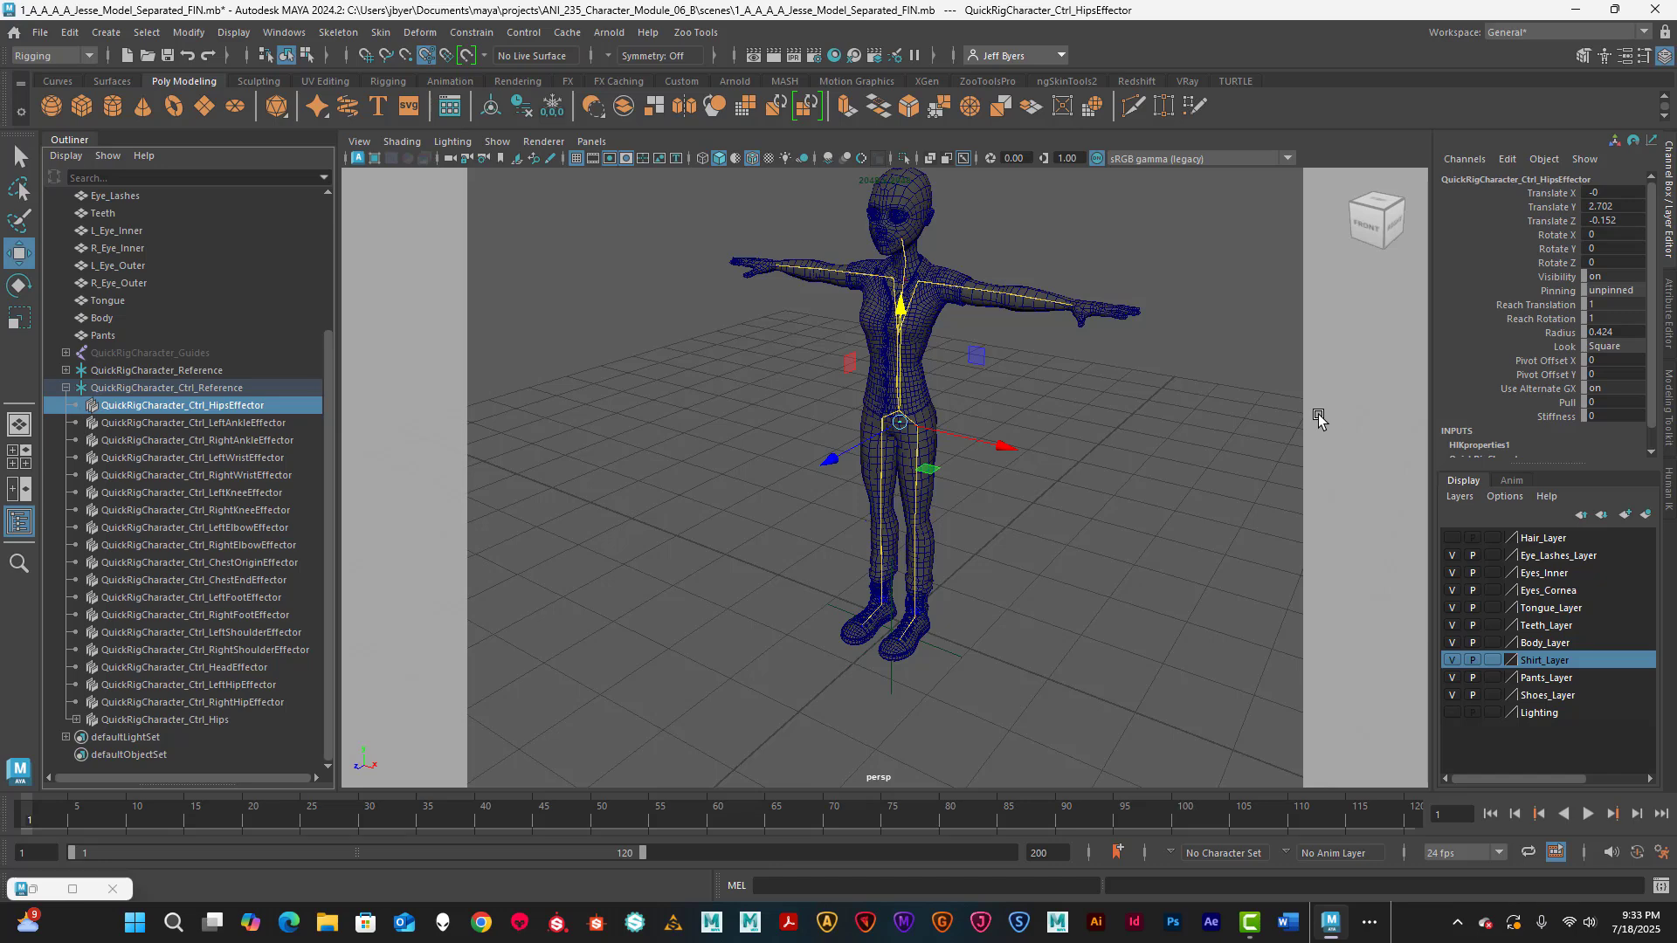
- Show the attributes of QuickRigCharacter_Ctrl_HipsEffector and set its radius to 10
key(ctrl+a)
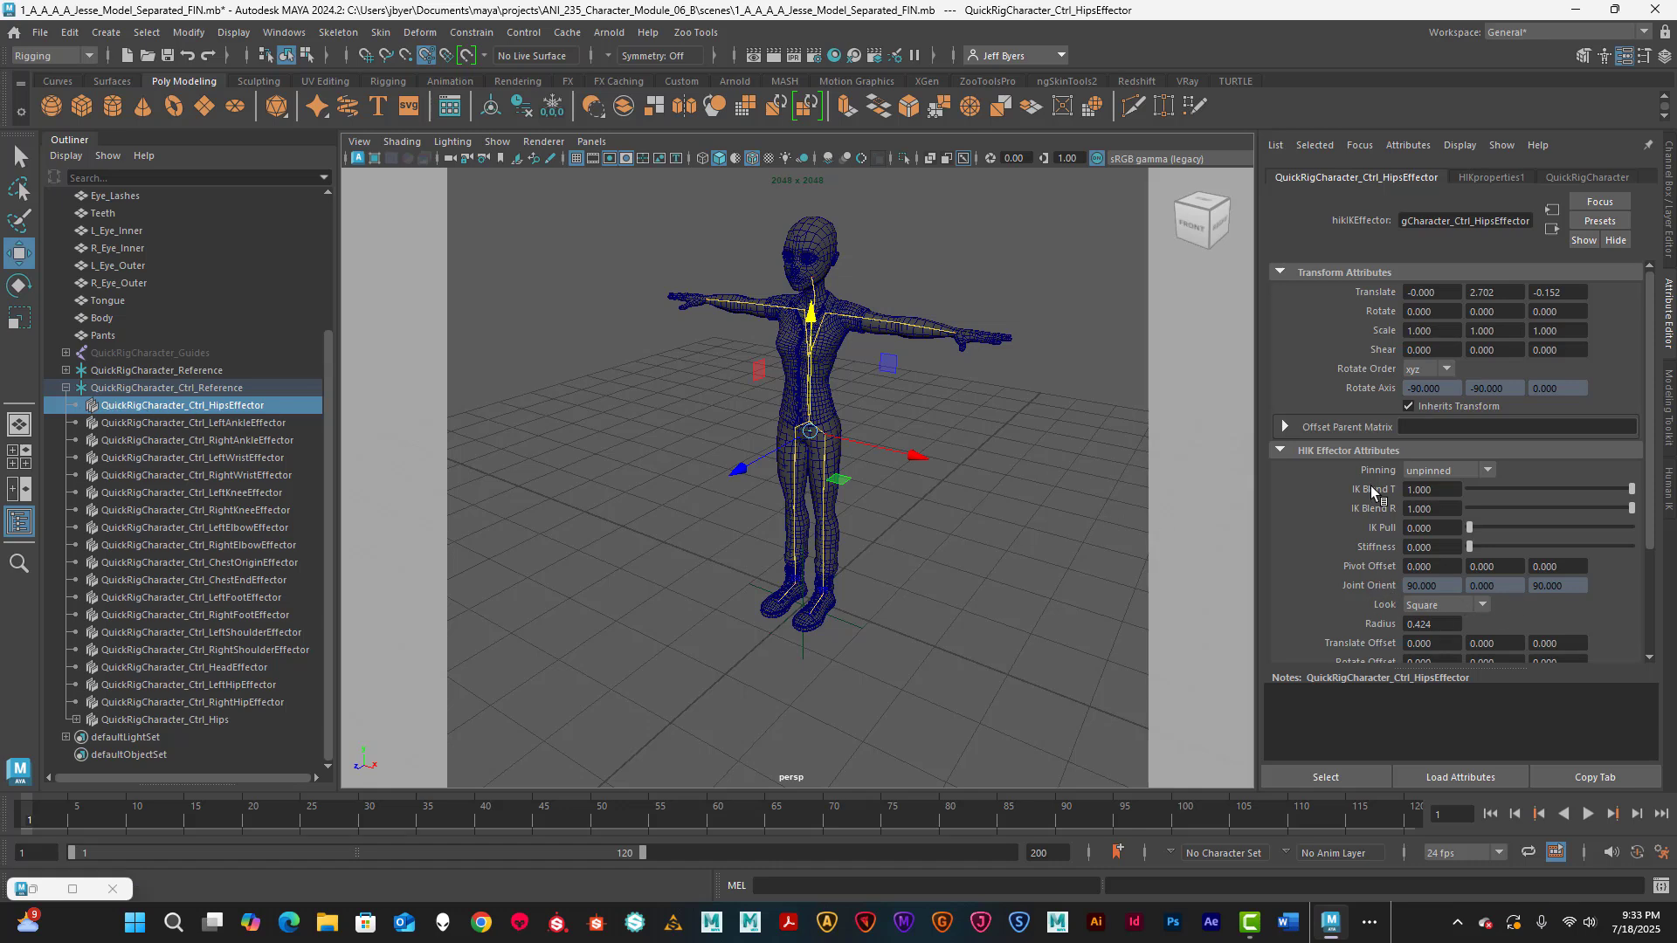
scroll(1439, 616, down, 2)
drag(1455, 518, 1372, 524)
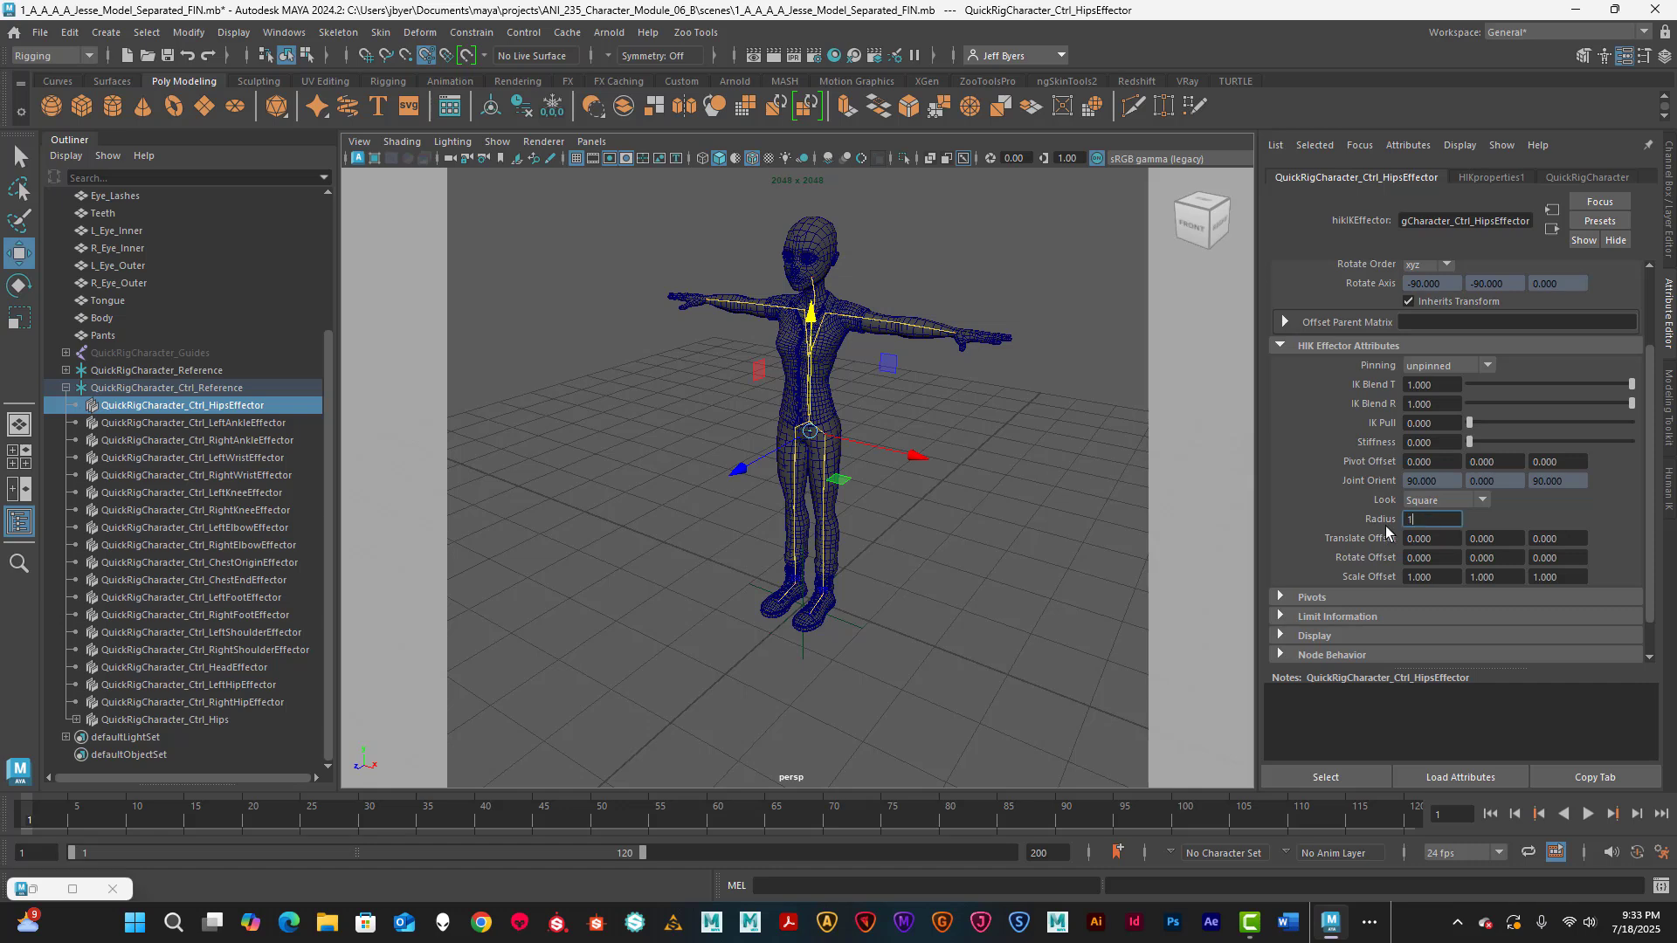
key(Return)
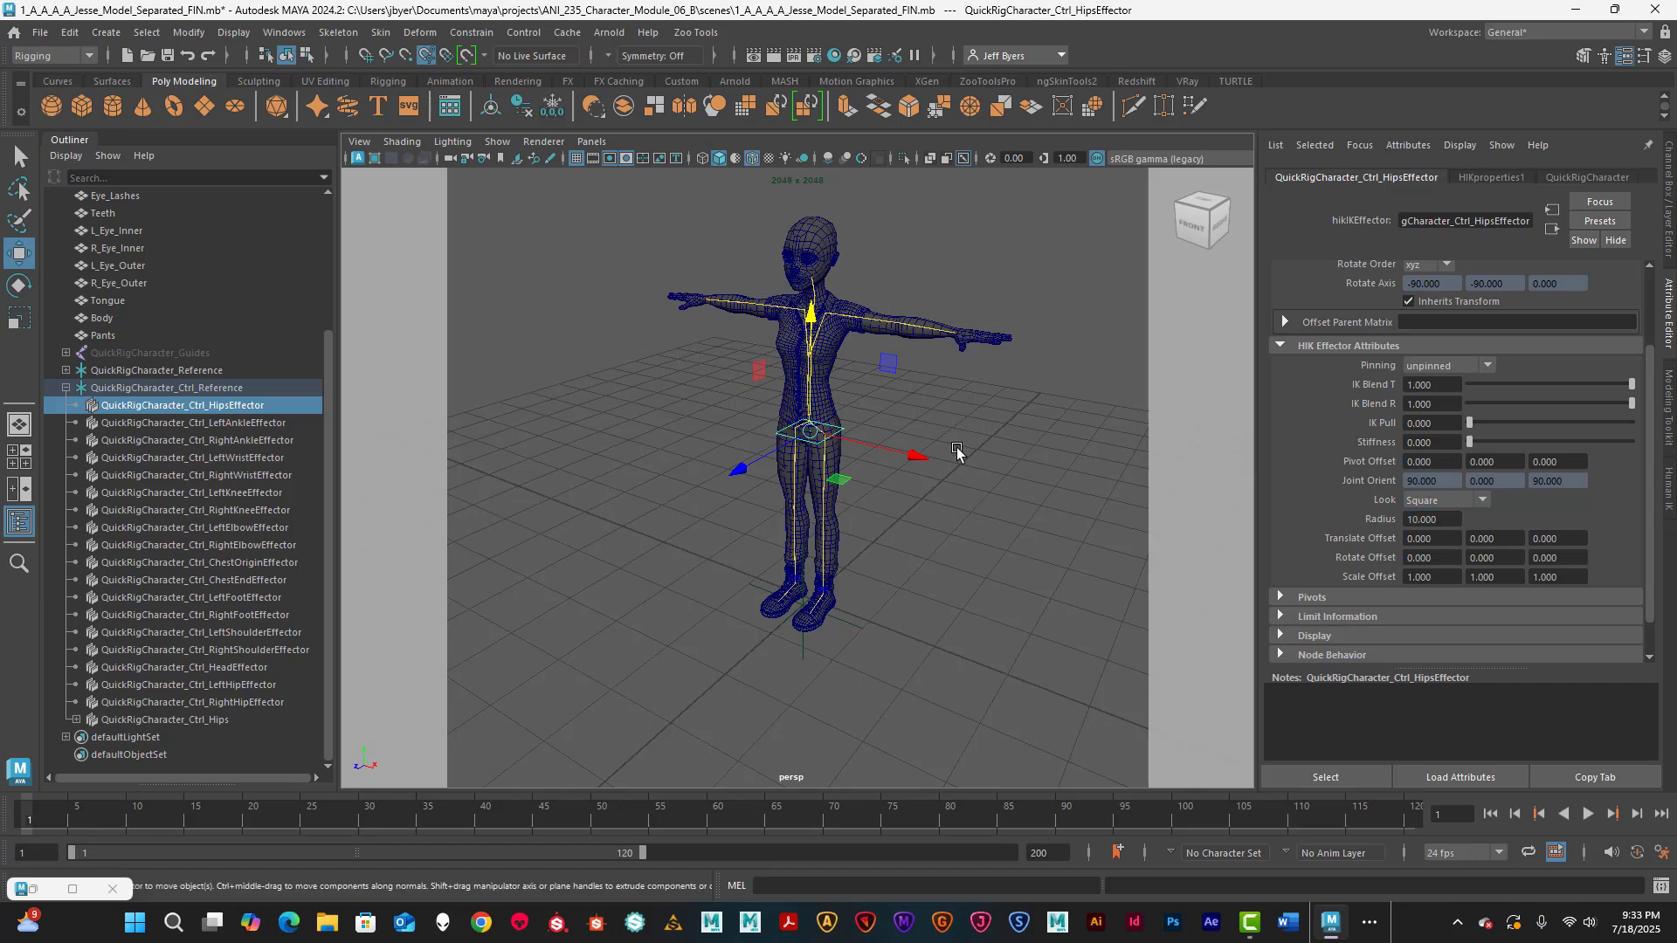
- Set the radius of the LeftAnkleEffector and the RightAnkleEffector to 5 each
click(231, 423)
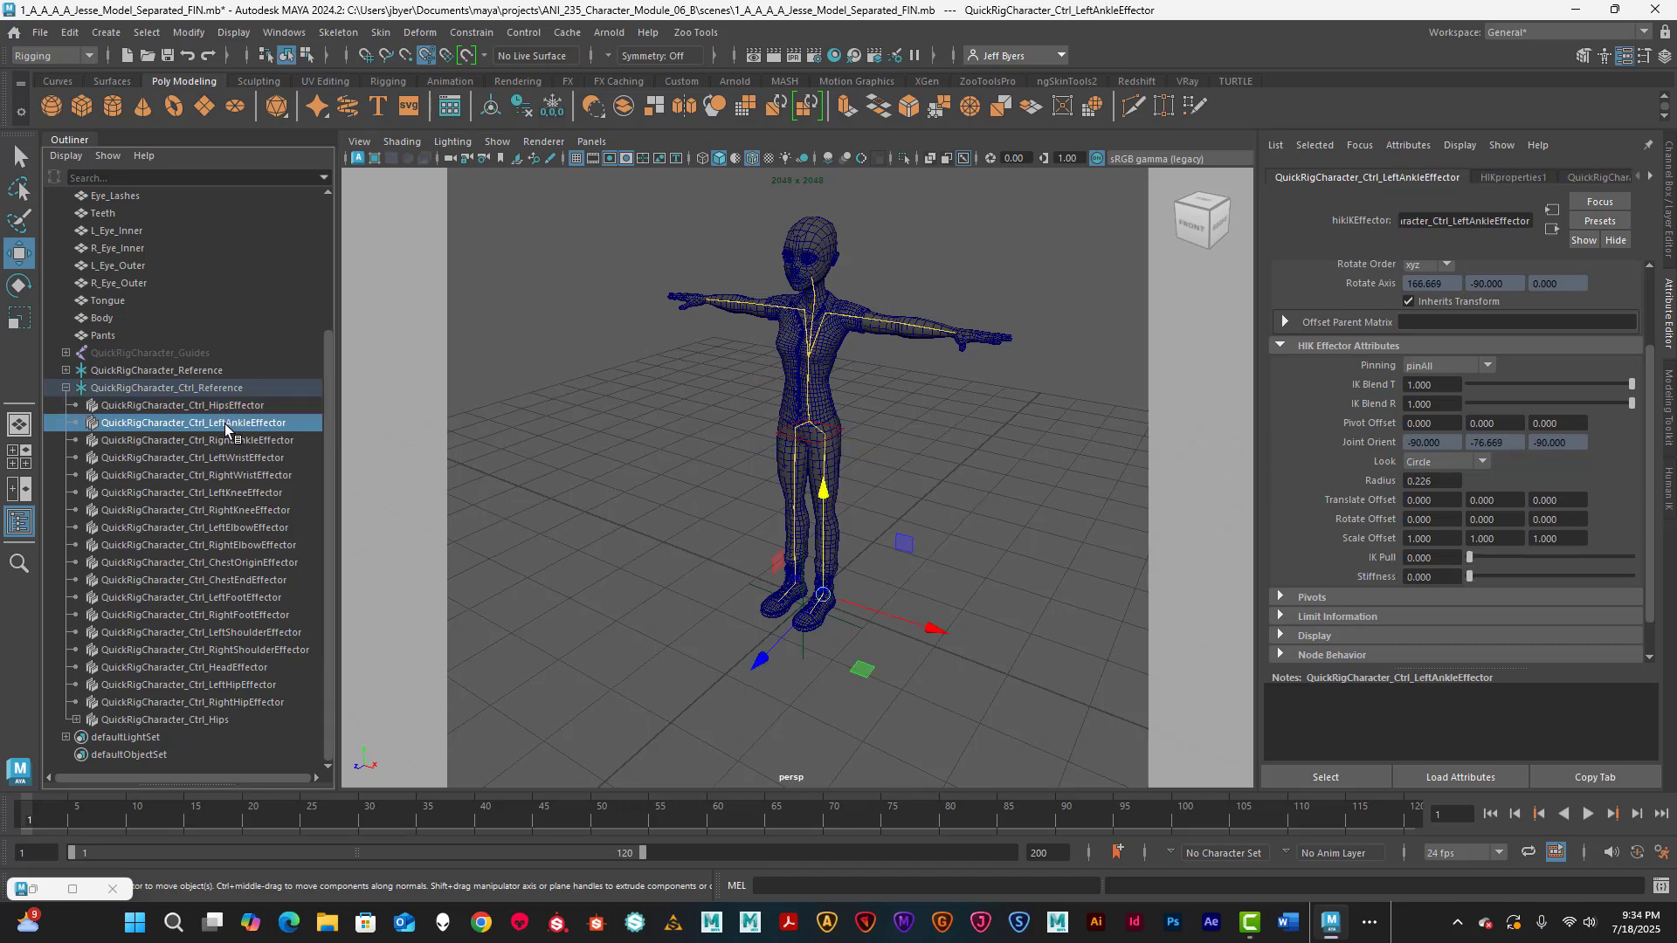
drag(1443, 481, 1387, 485)
key(Return)
key(Return)
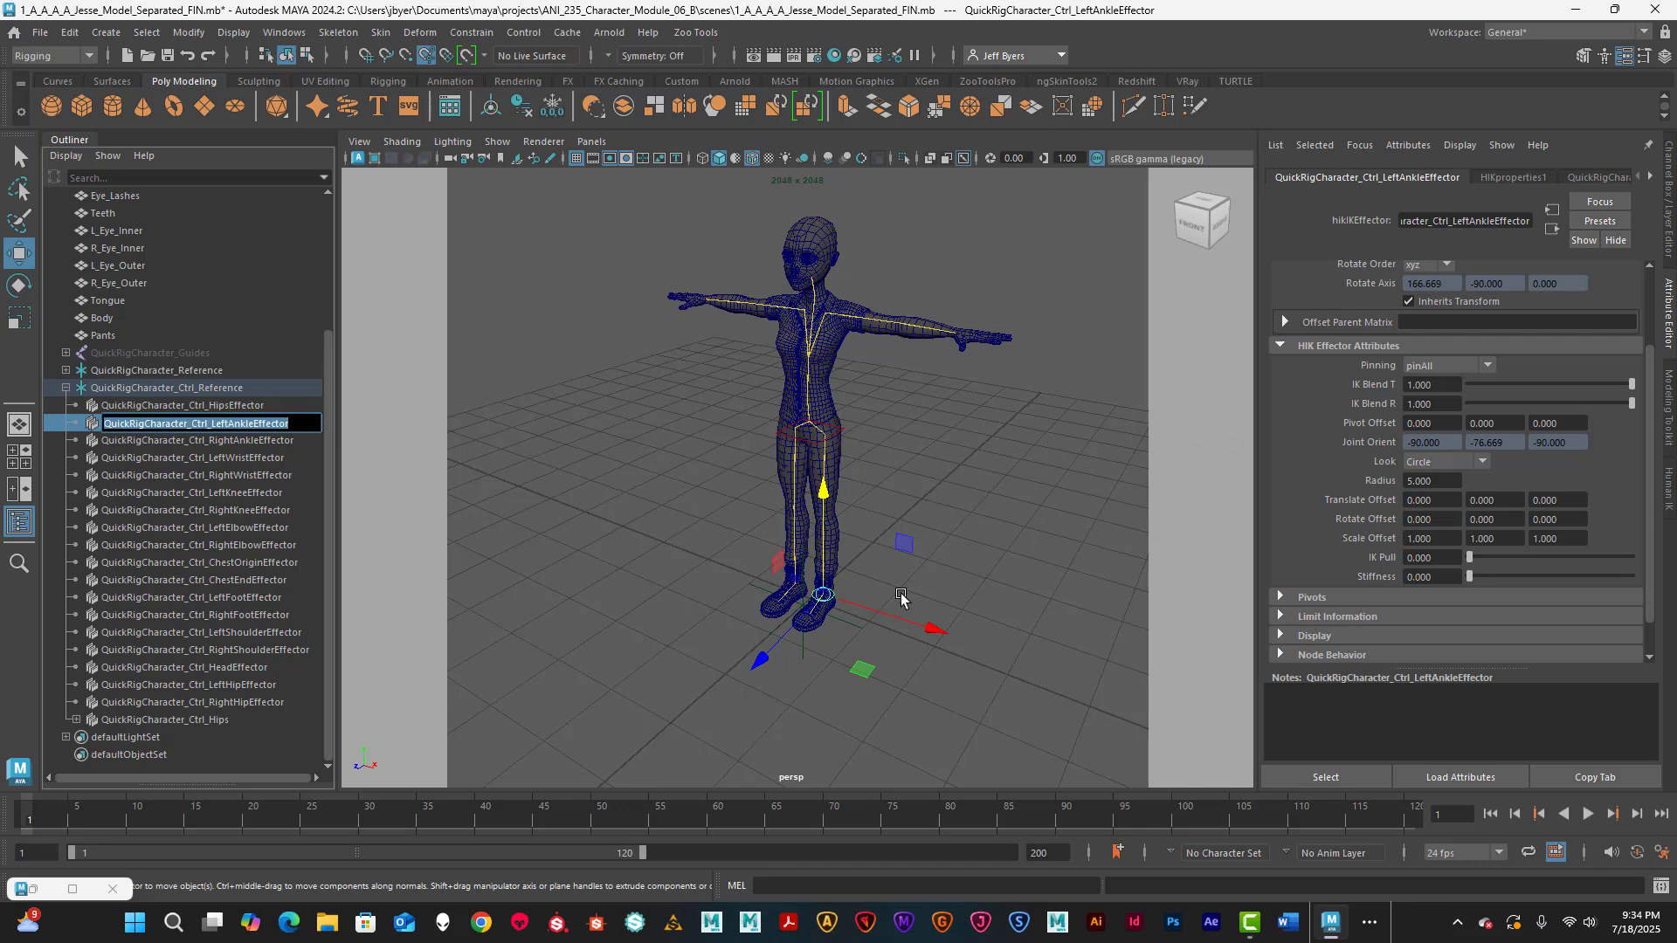
click(271, 442)
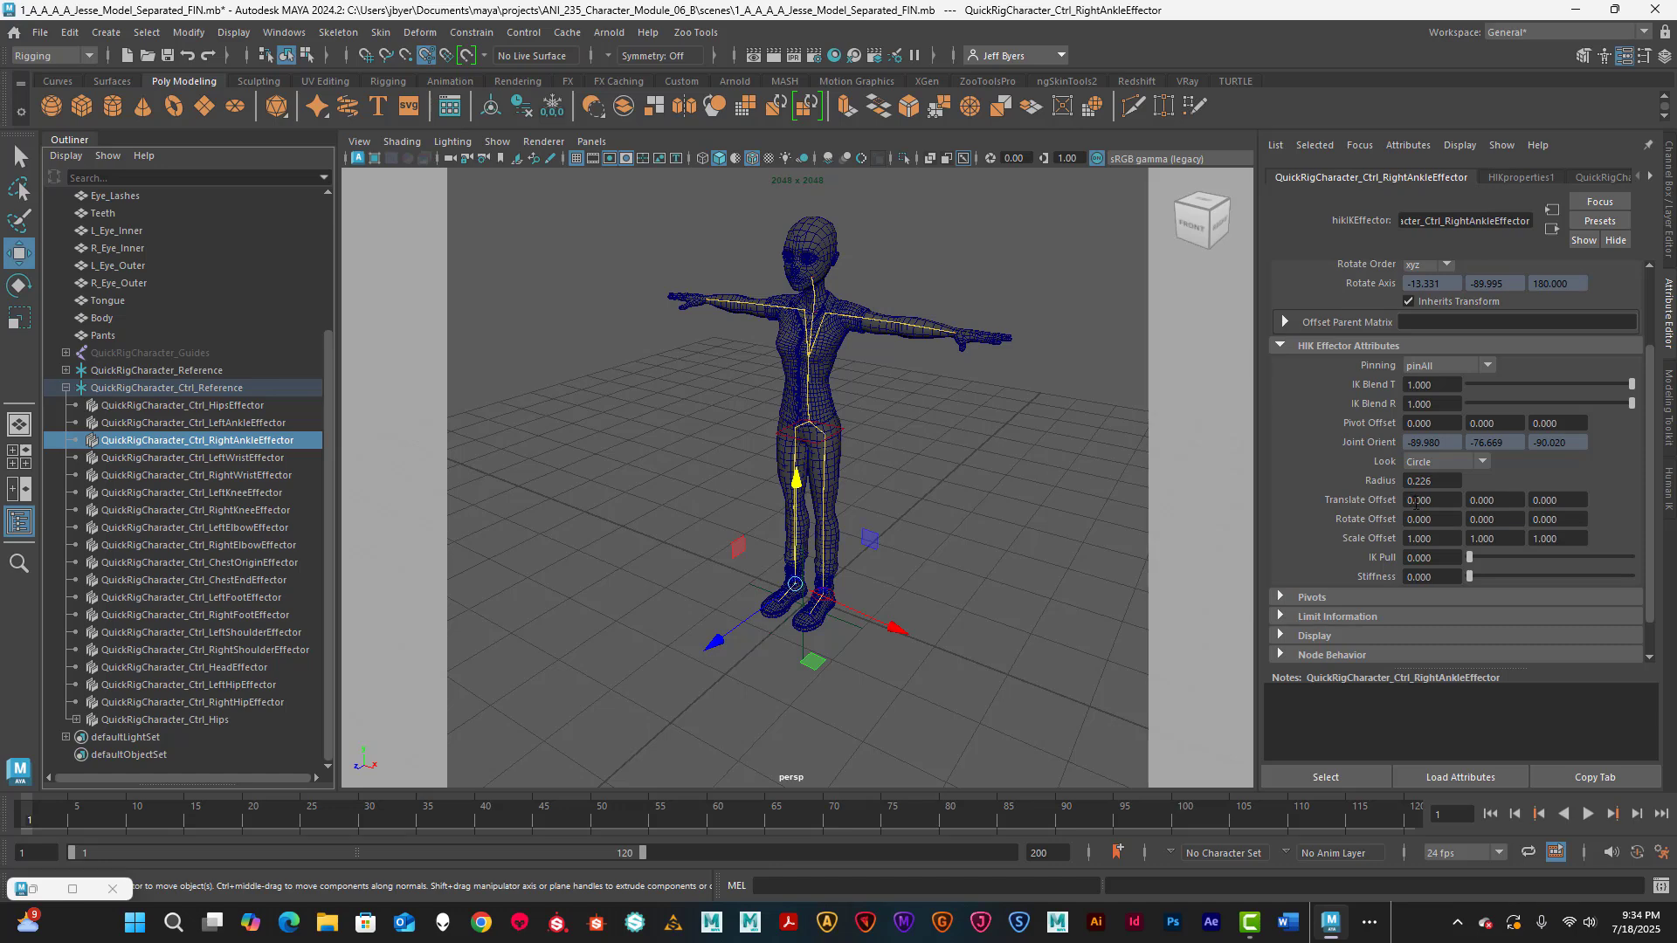
drag(1434, 485, 1387, 489)
text(5)
key(Return)
- Set the radius of the LeftWristEffector and the RightWristEffector to 5 each
click(251, 459)
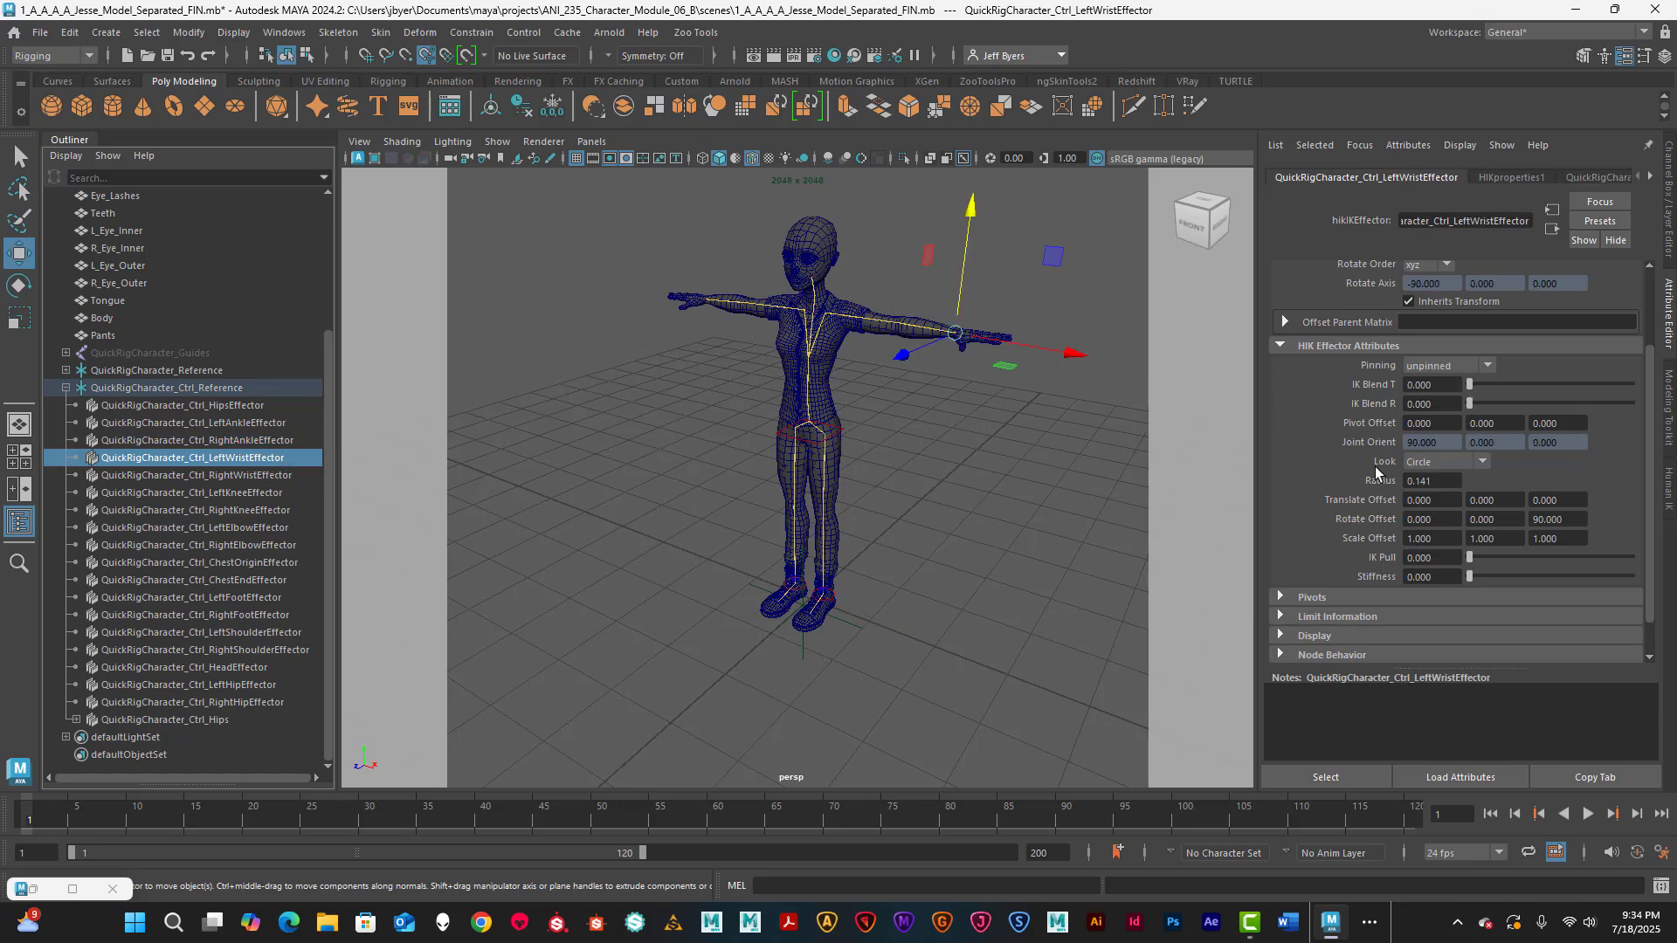
drag(1437, 486, 1371, 485)
key(Return)
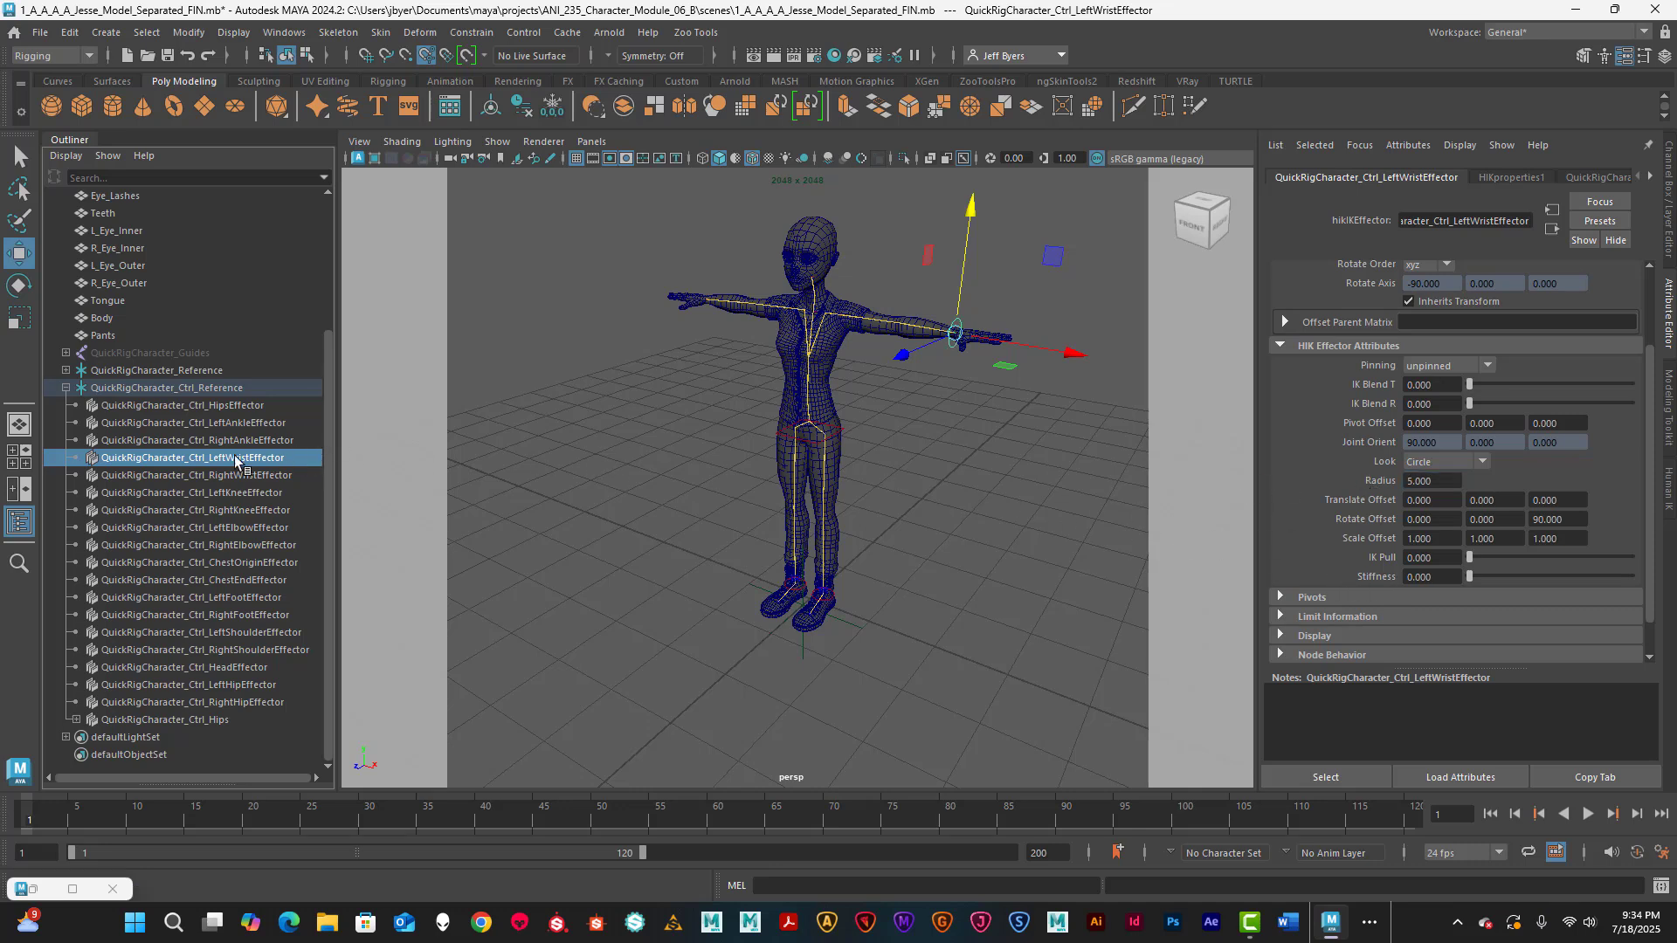
click(196, 475)
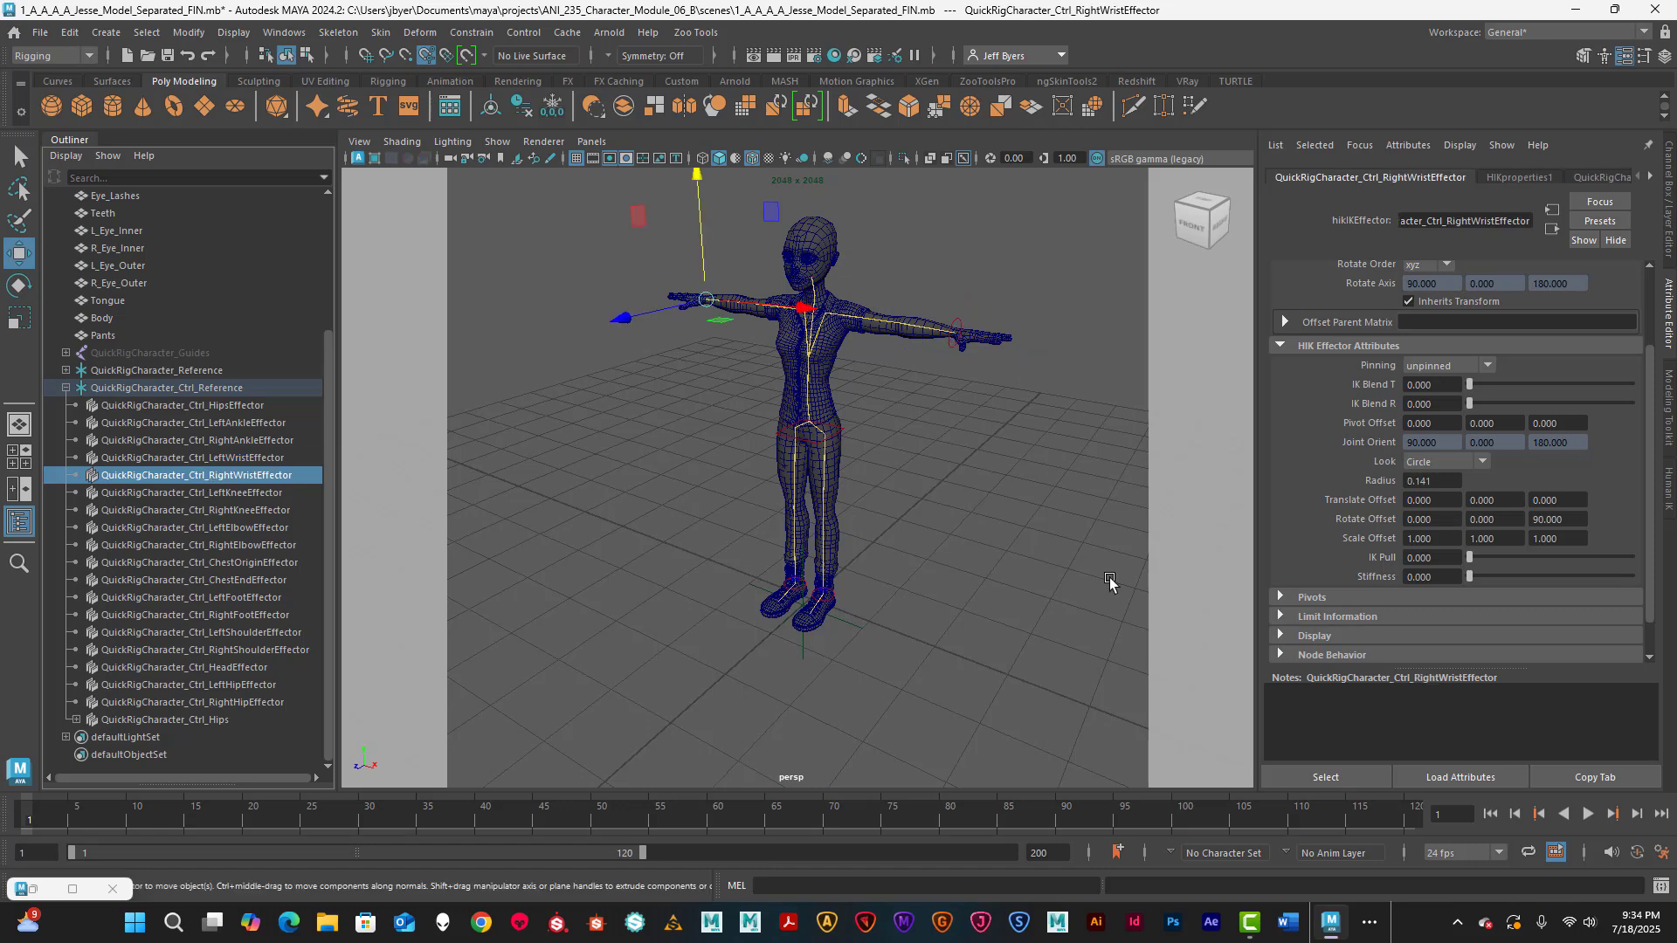
click(1438, 481)
text(5)
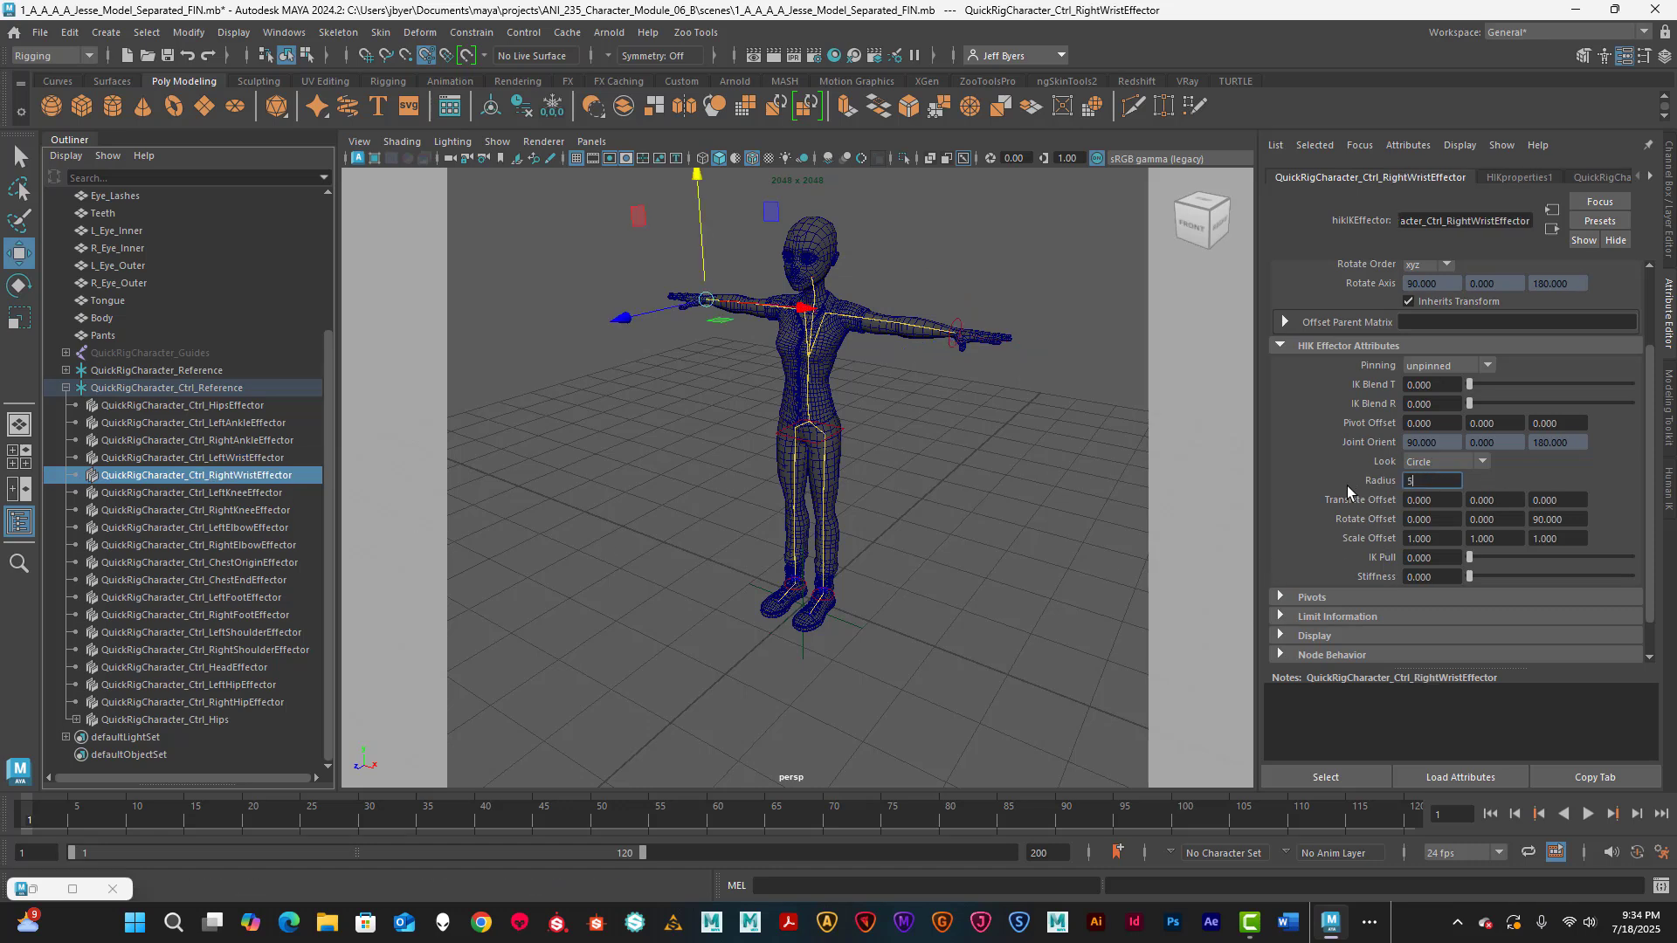
key(Return)
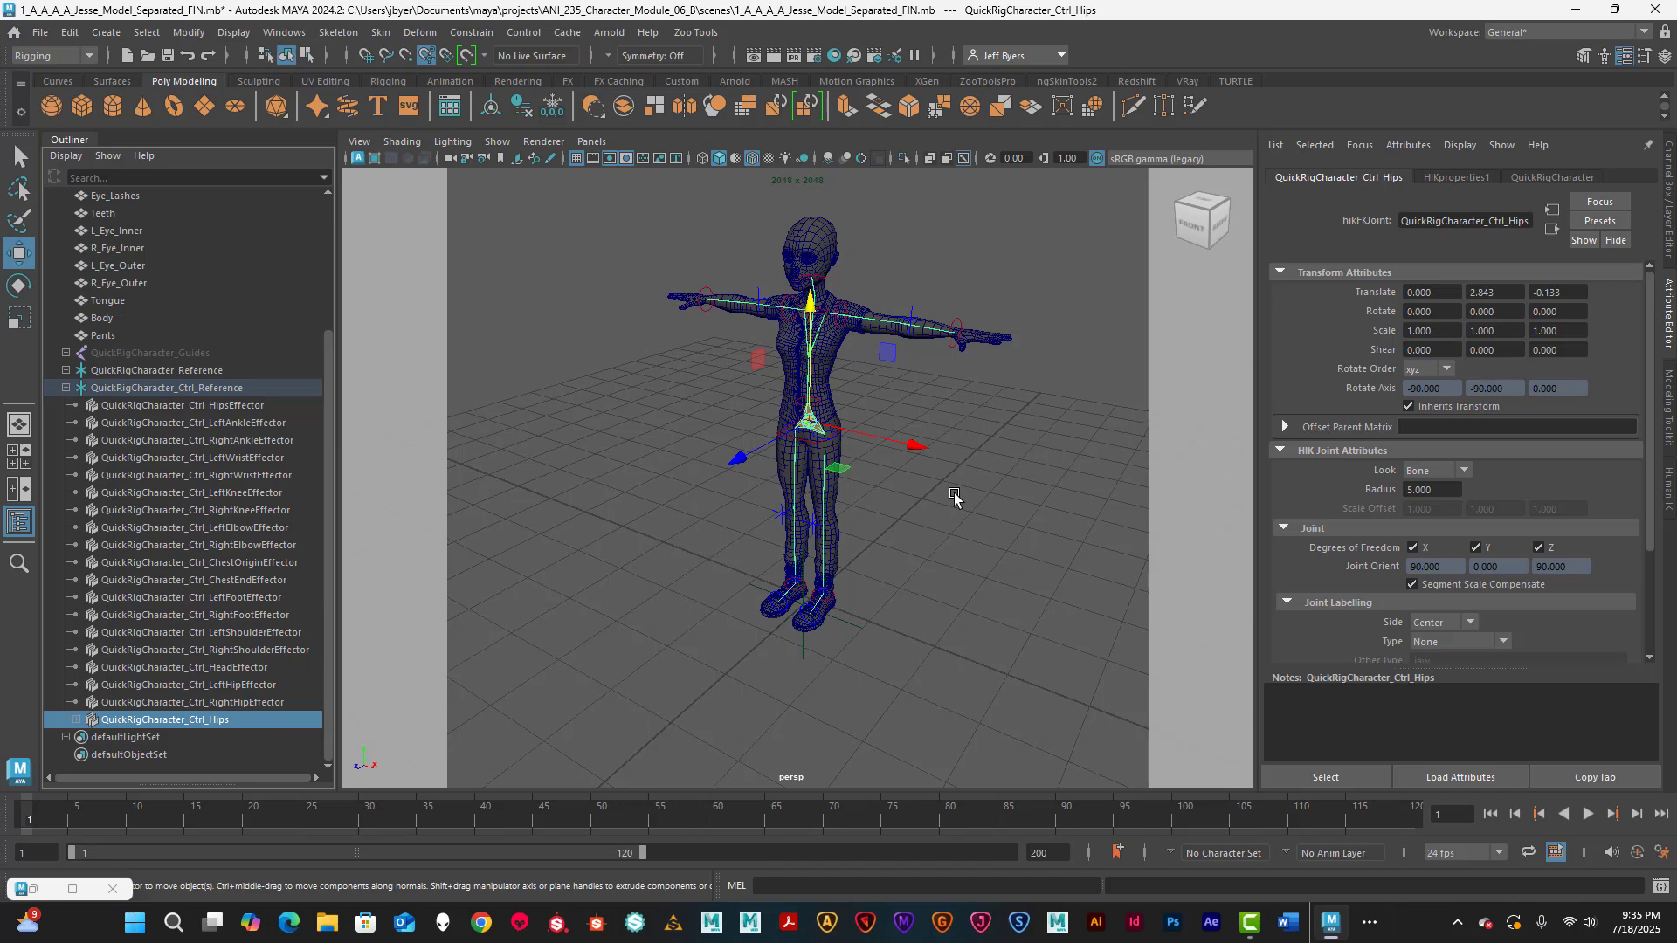
- Clear the selection, inspect the enlarged controls around the character, and select the square hips effector in the viewport
alt+drag(954, 493, 937, 486)
click(978, 423)
alt+drag(850, 417, 879, 425)
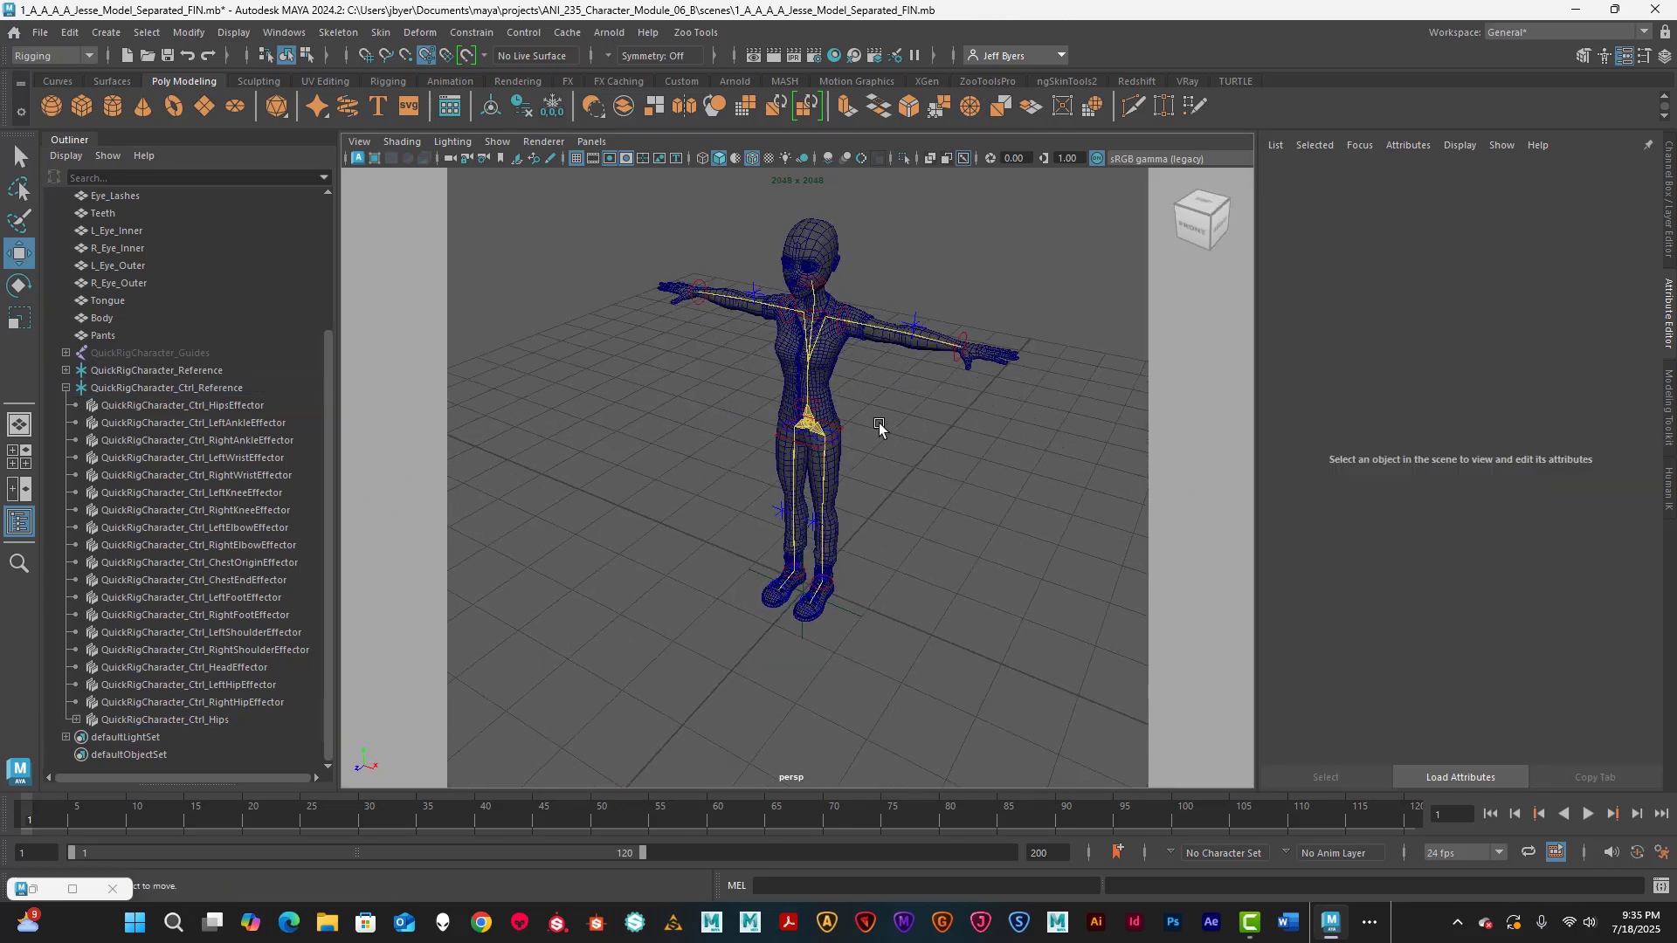
scroll(880, 425, up, 3)
alt+middle_drag(883, 400, 841, 427)
alt+drag(841, 427, 870, 451)
click(830, 466)
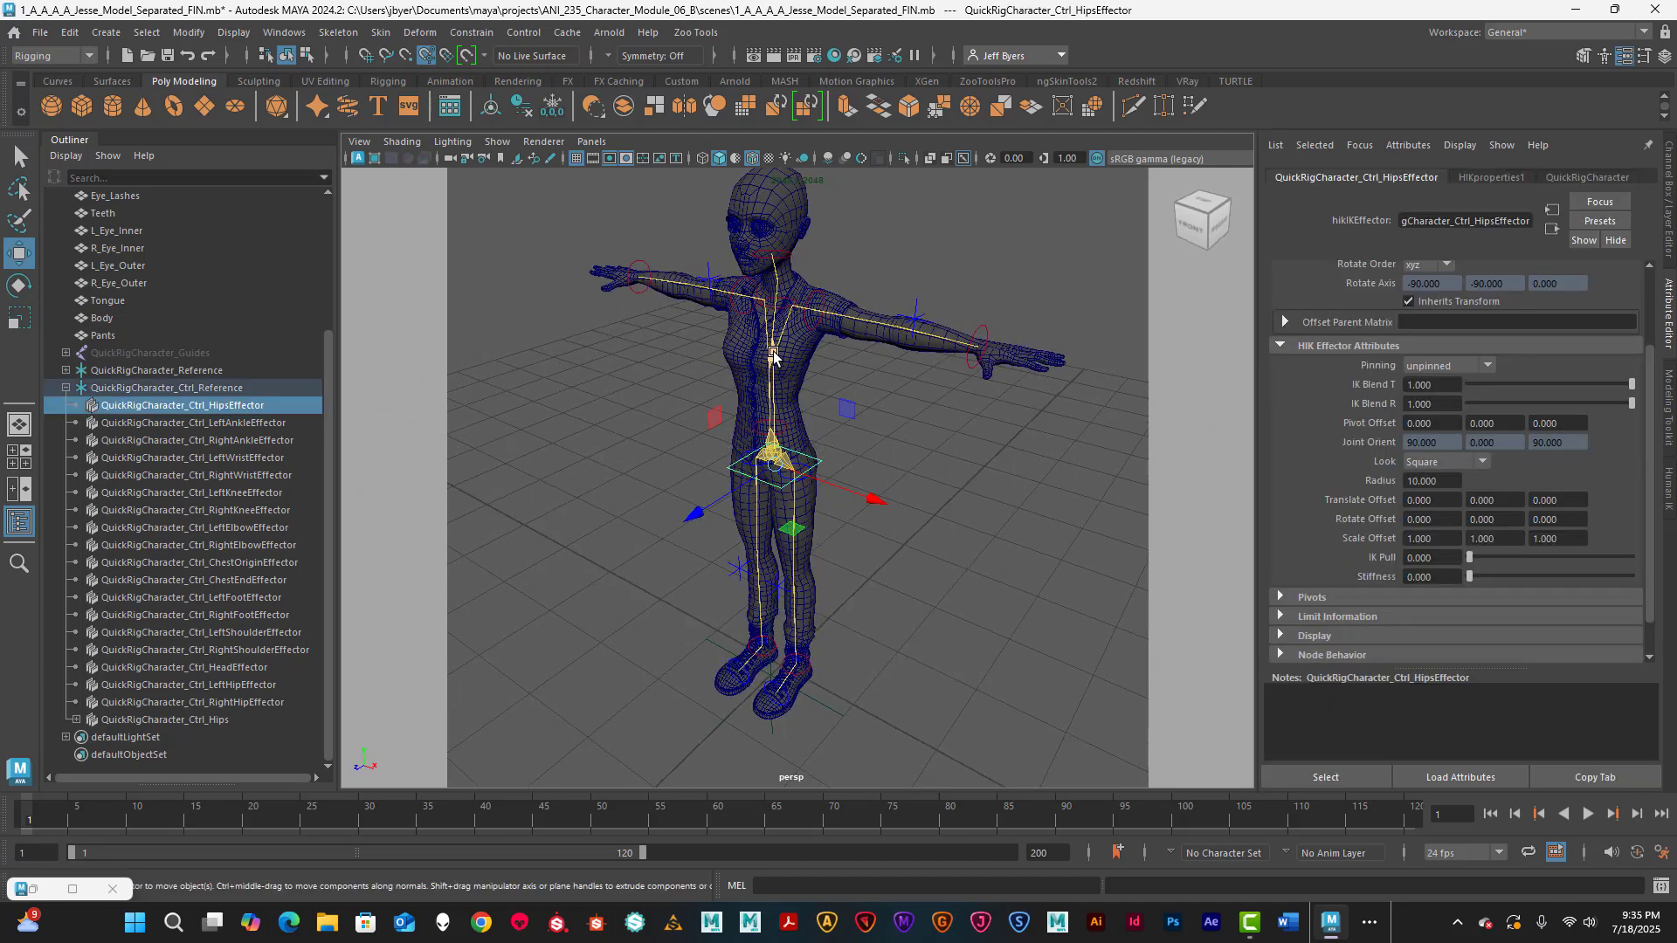
- Try moving the hips effector vertically, undo the move and clear the selection
middle_drag(773, 355, 769, 387)
key(ctrl+z)
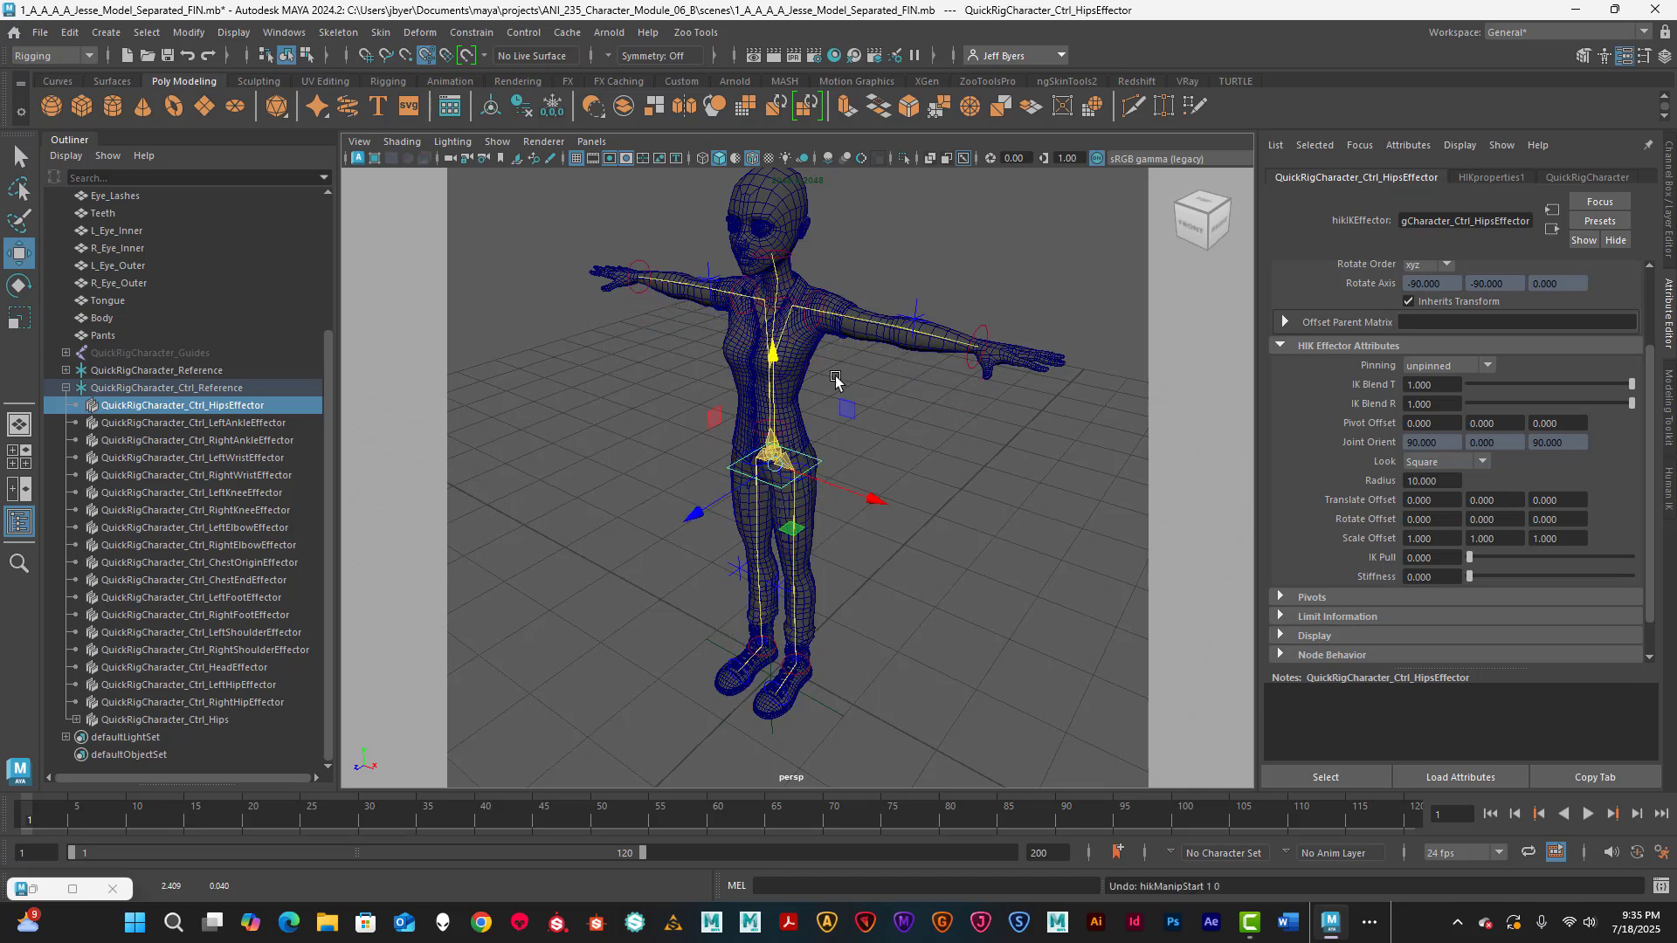
click(906, 432)
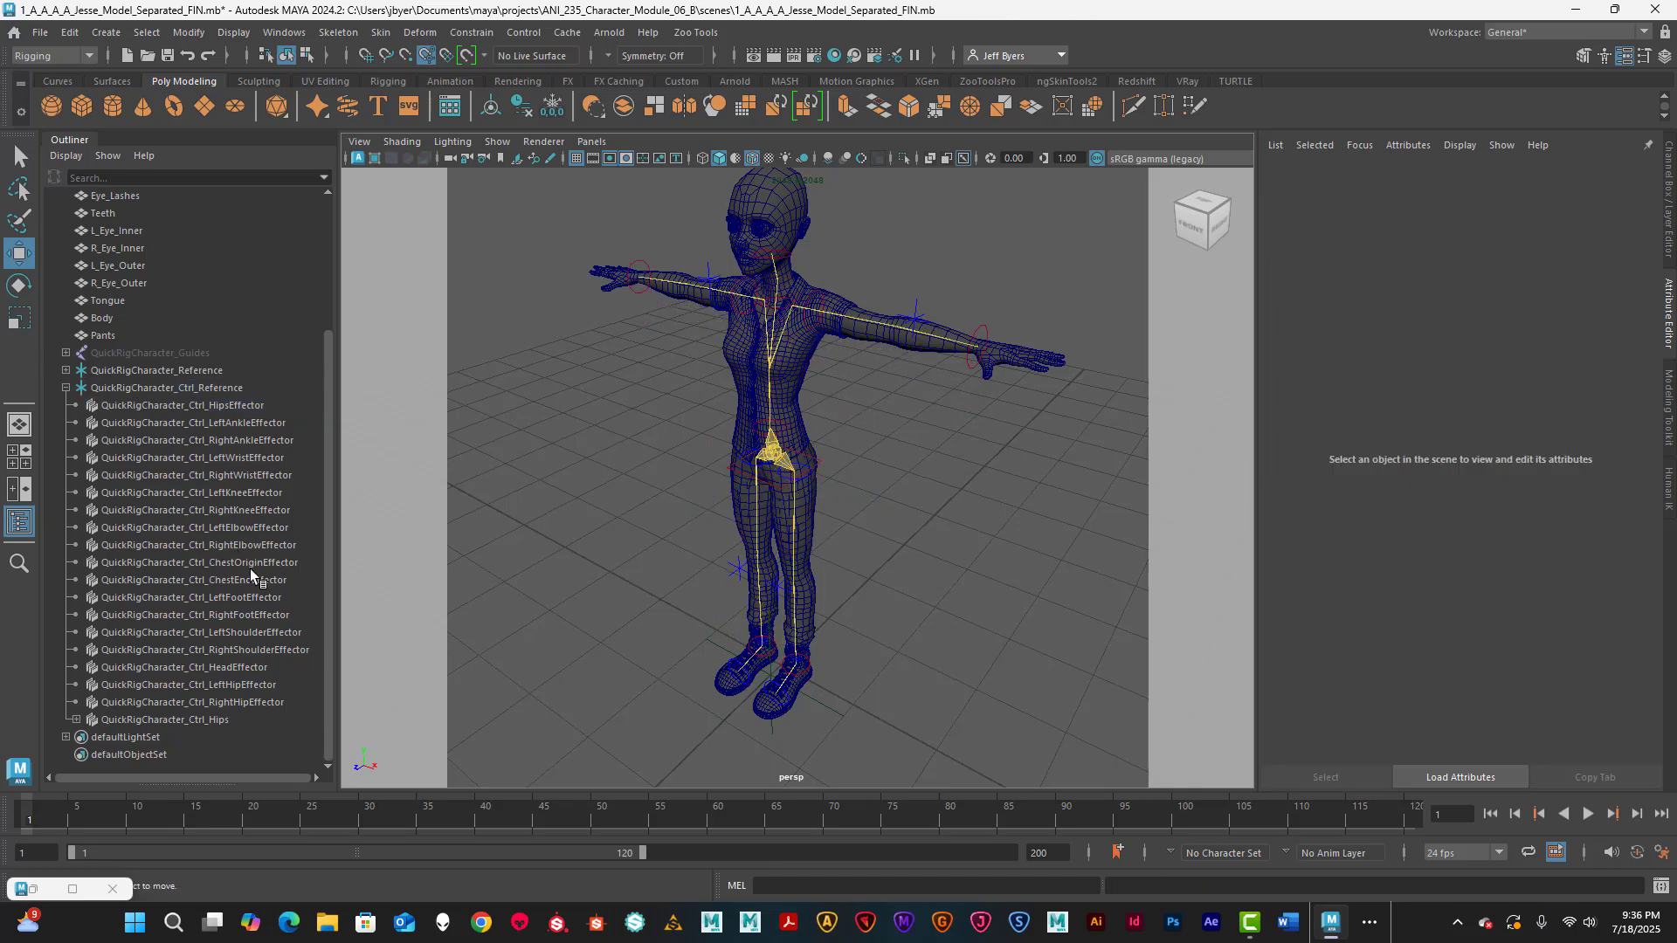
- Check the radius attributes of the ChestOrigin, ChestEnd, LeftFoot and RightFoot effectors one by one and clear the selection
click(240, 562)
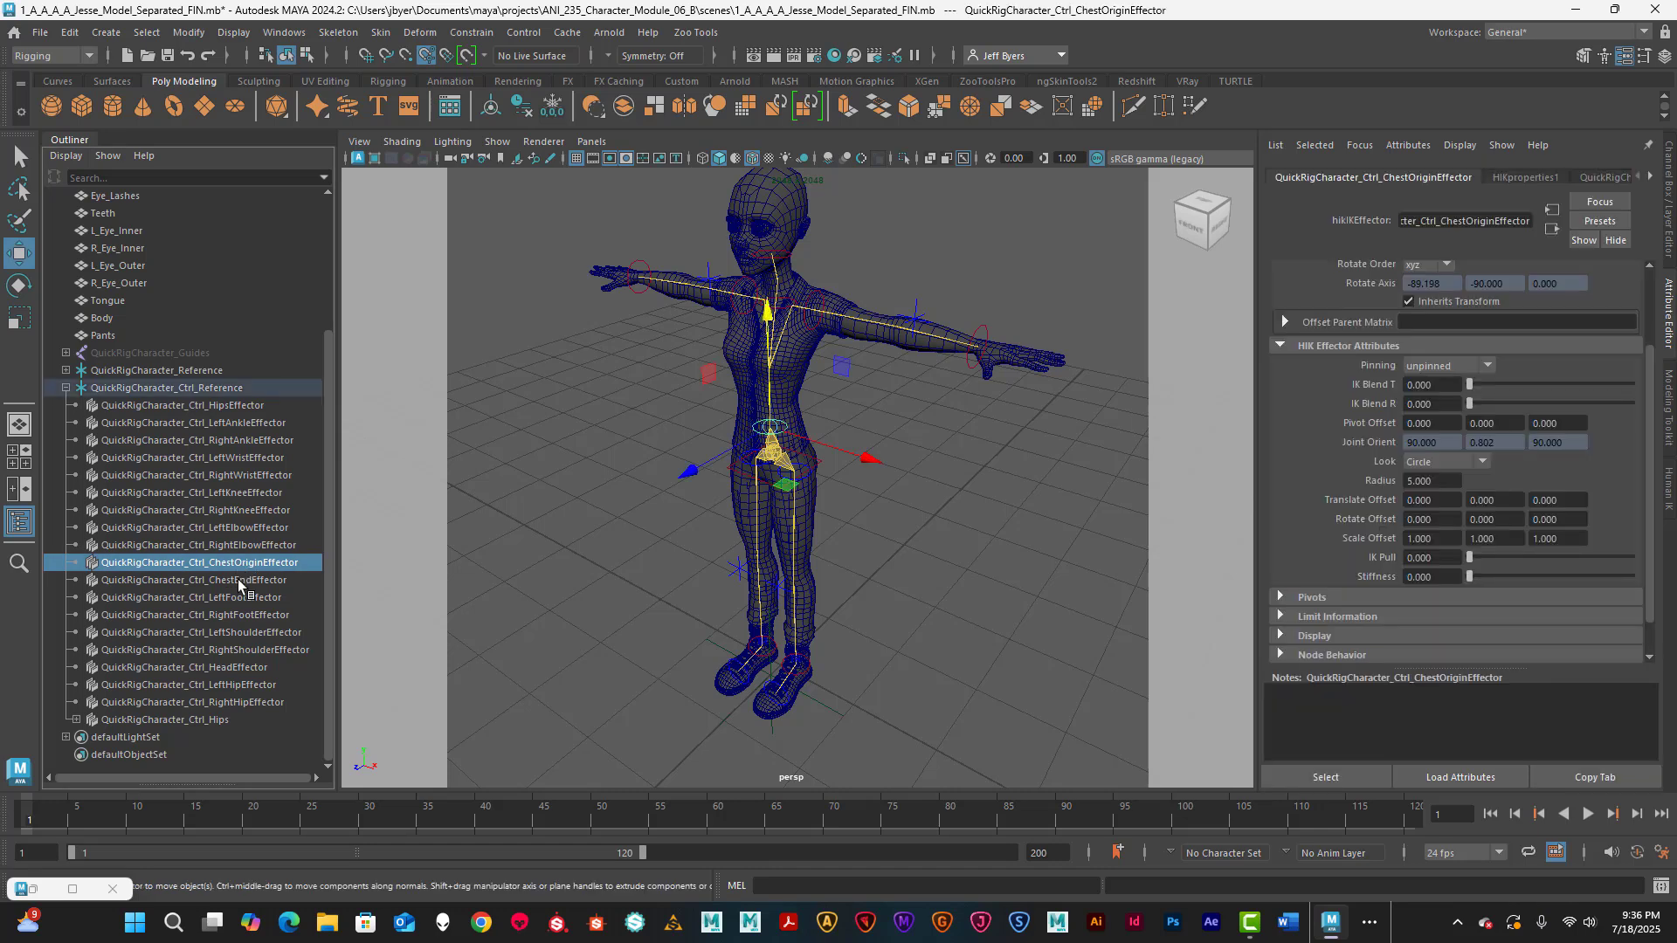
click(237, 579)
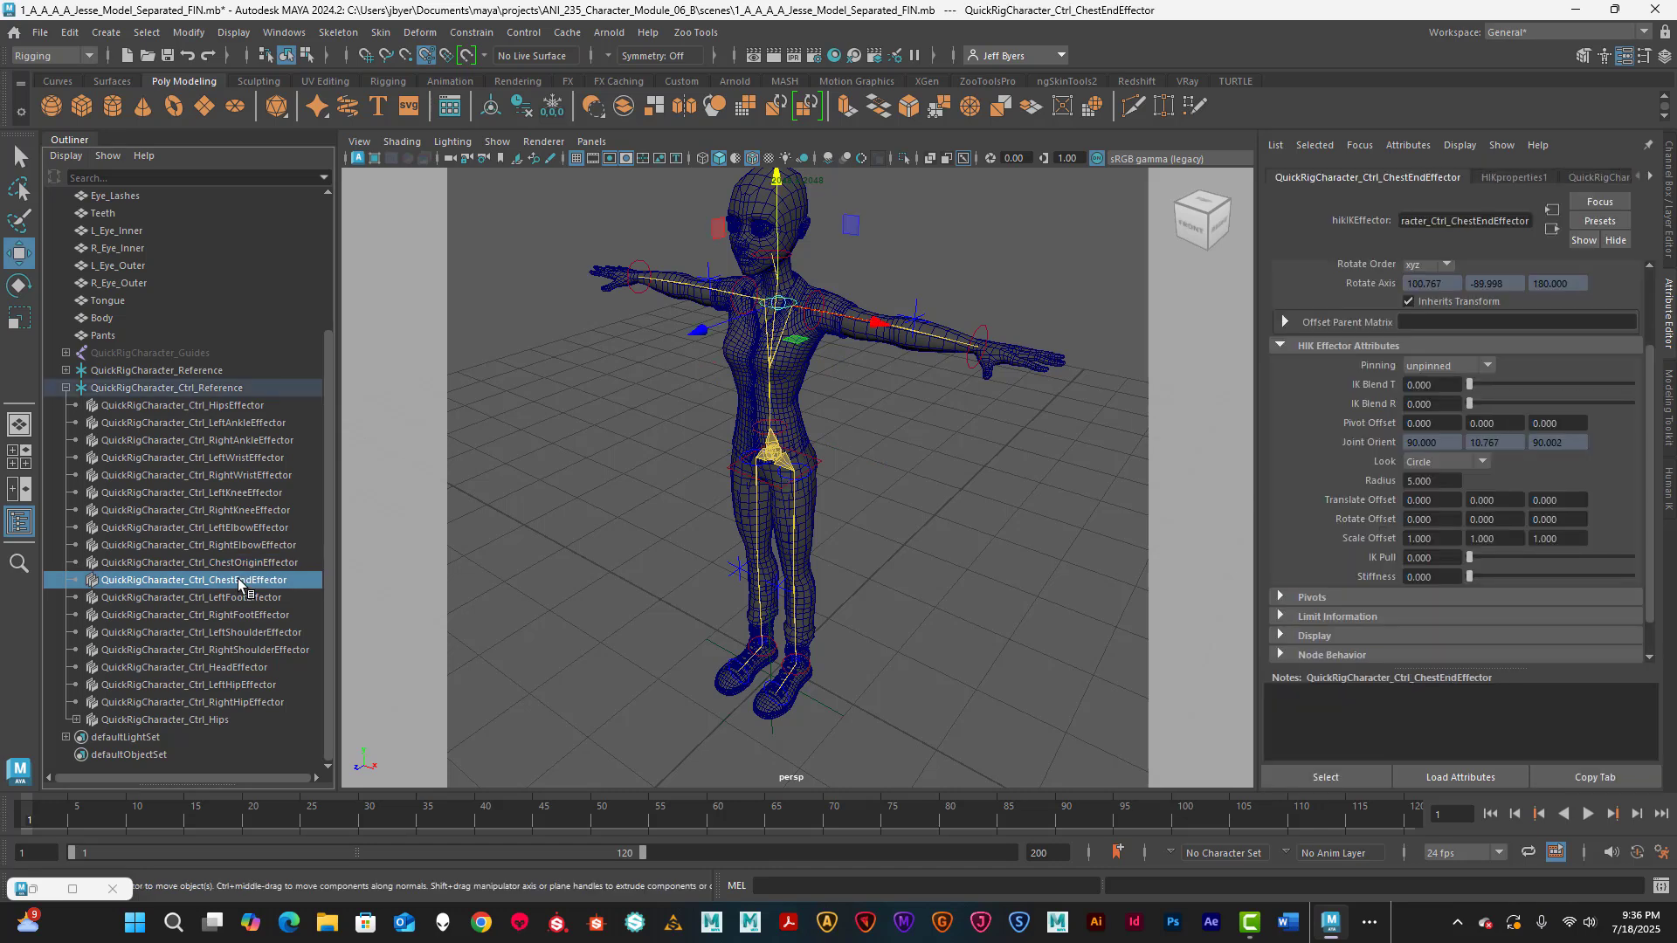
click(238, 595)
click(237, 564)
click(233, 580)
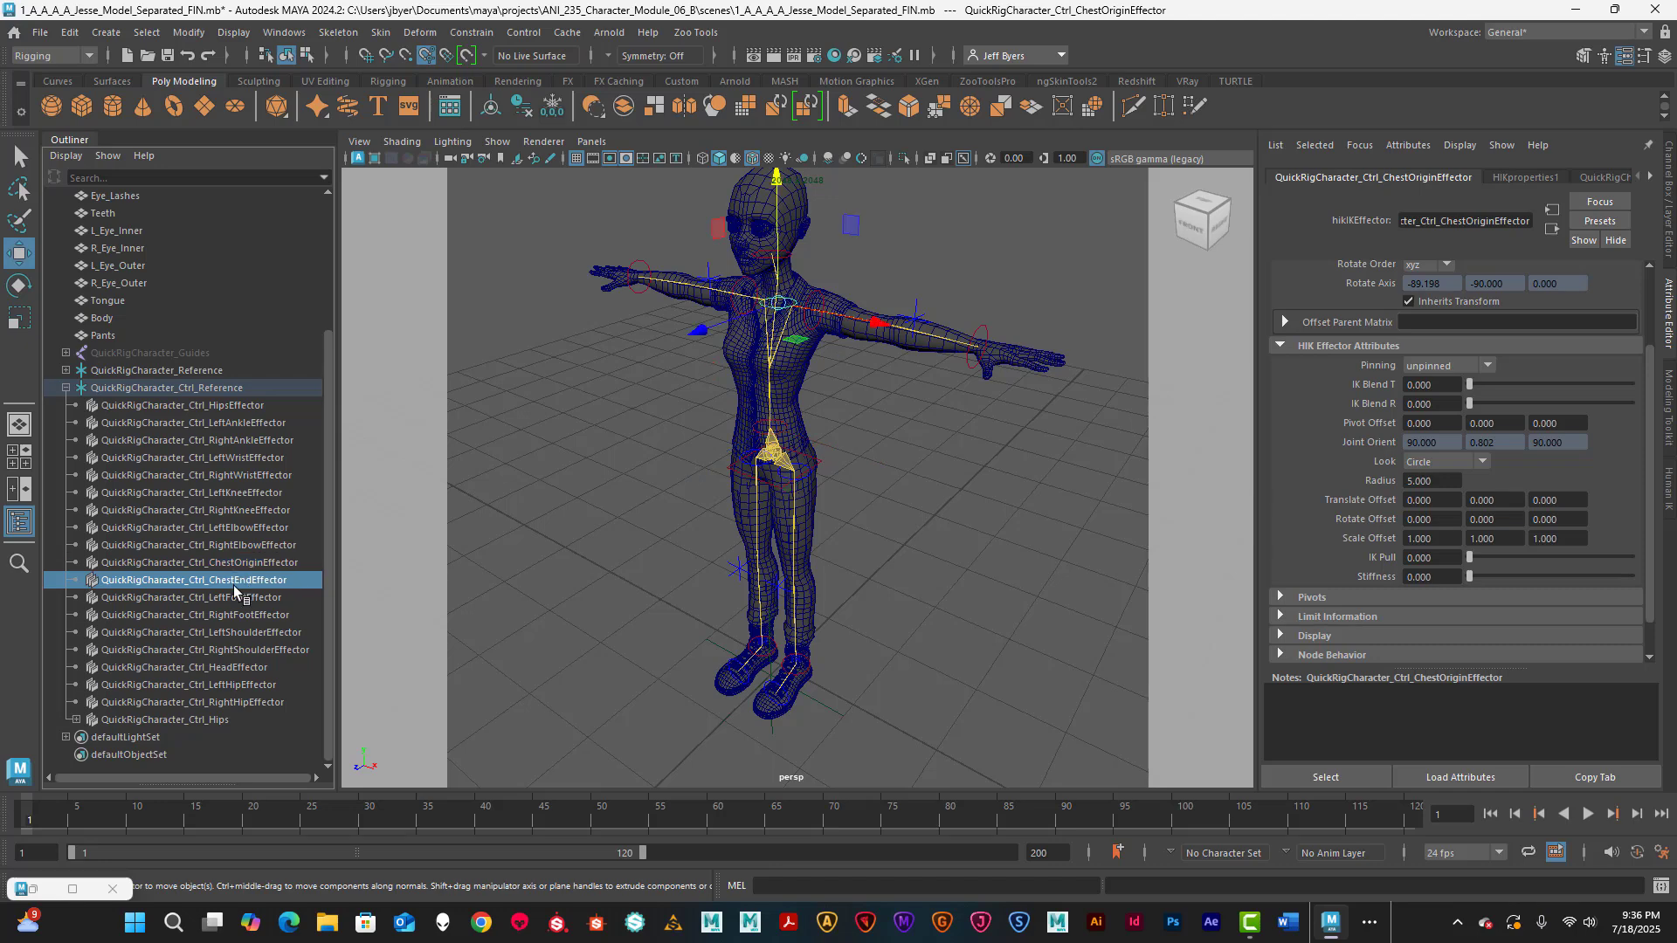
click(231, 598)
click(228, 616)
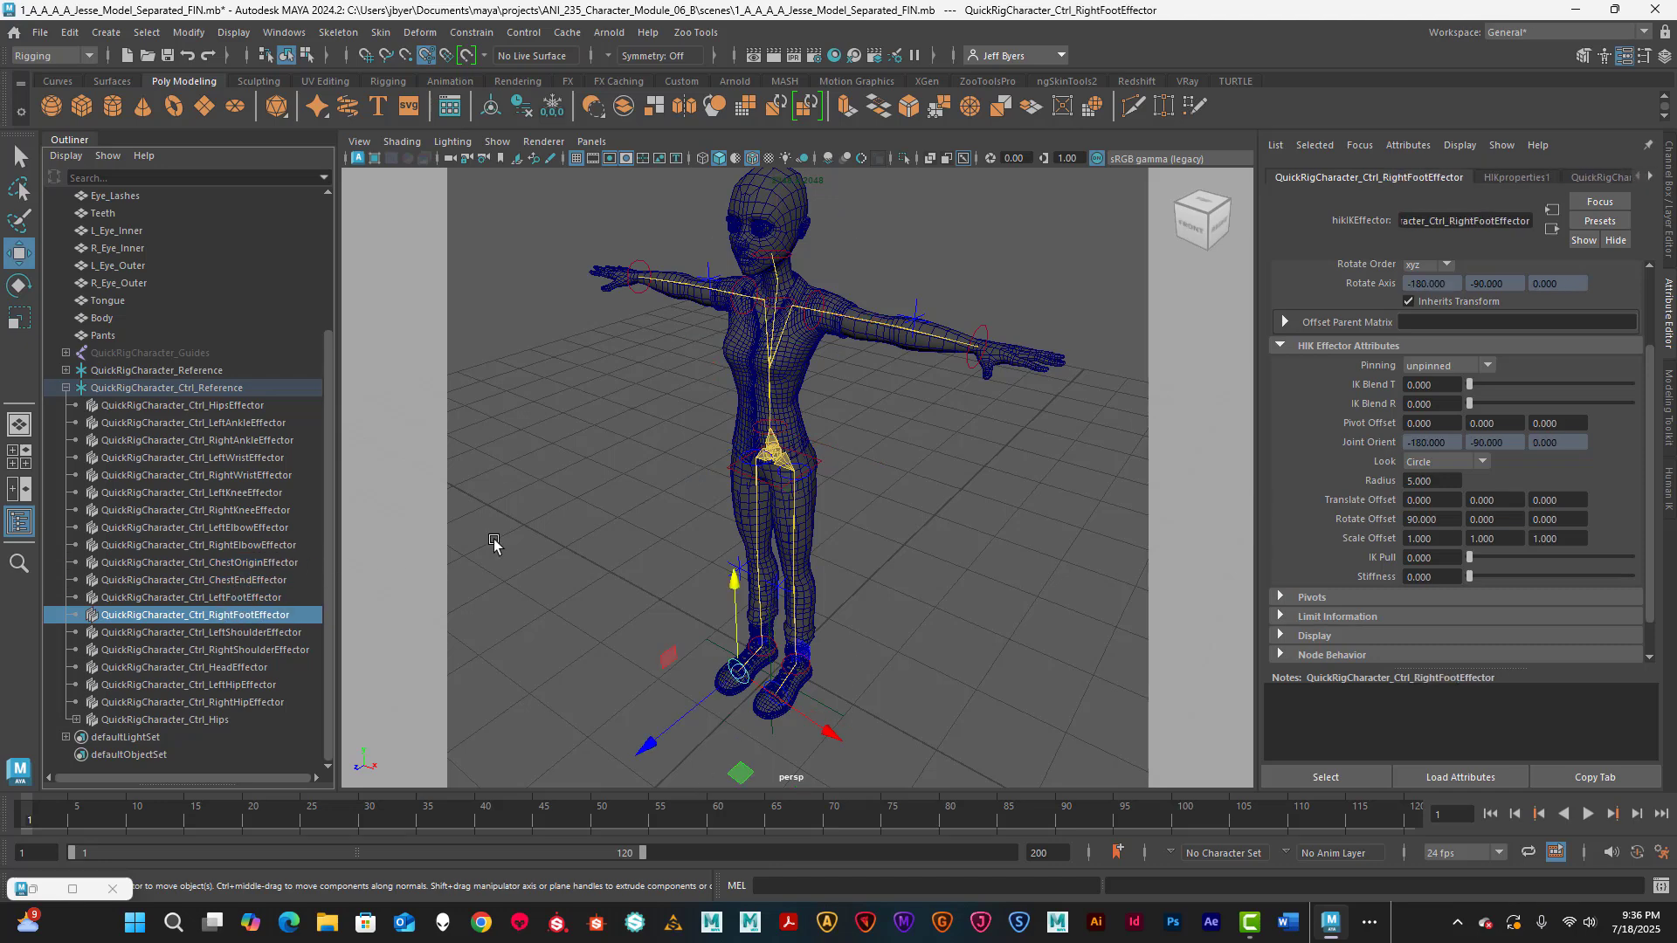
click(873, 635)
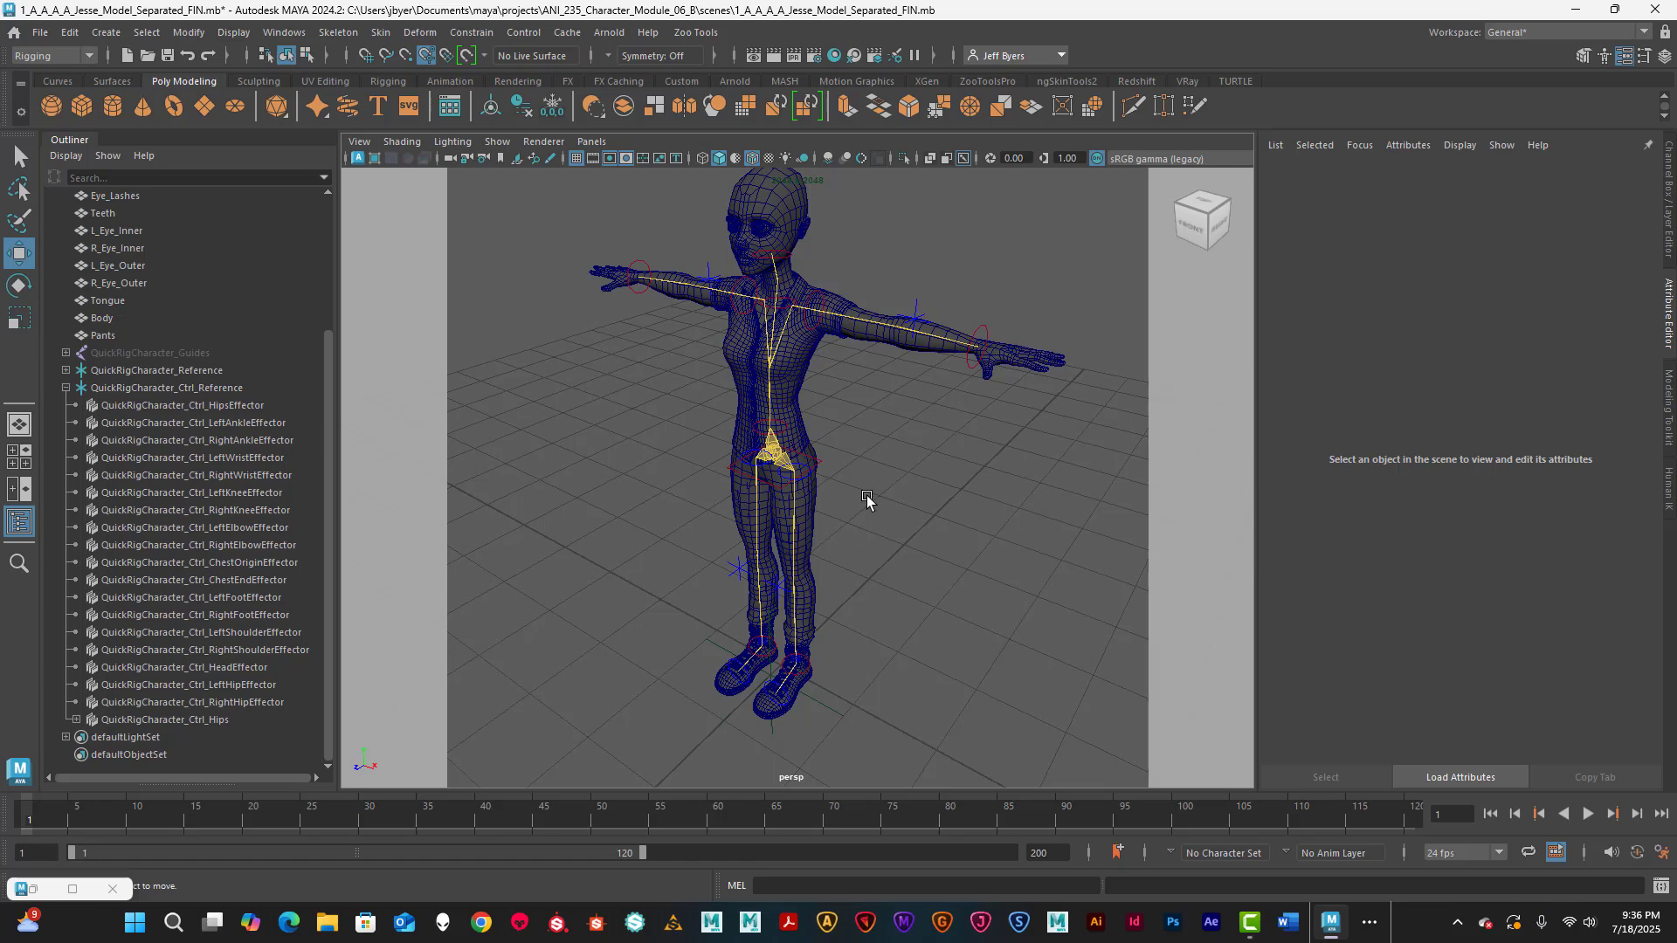
alt+drag(975, 458, 892, 449)
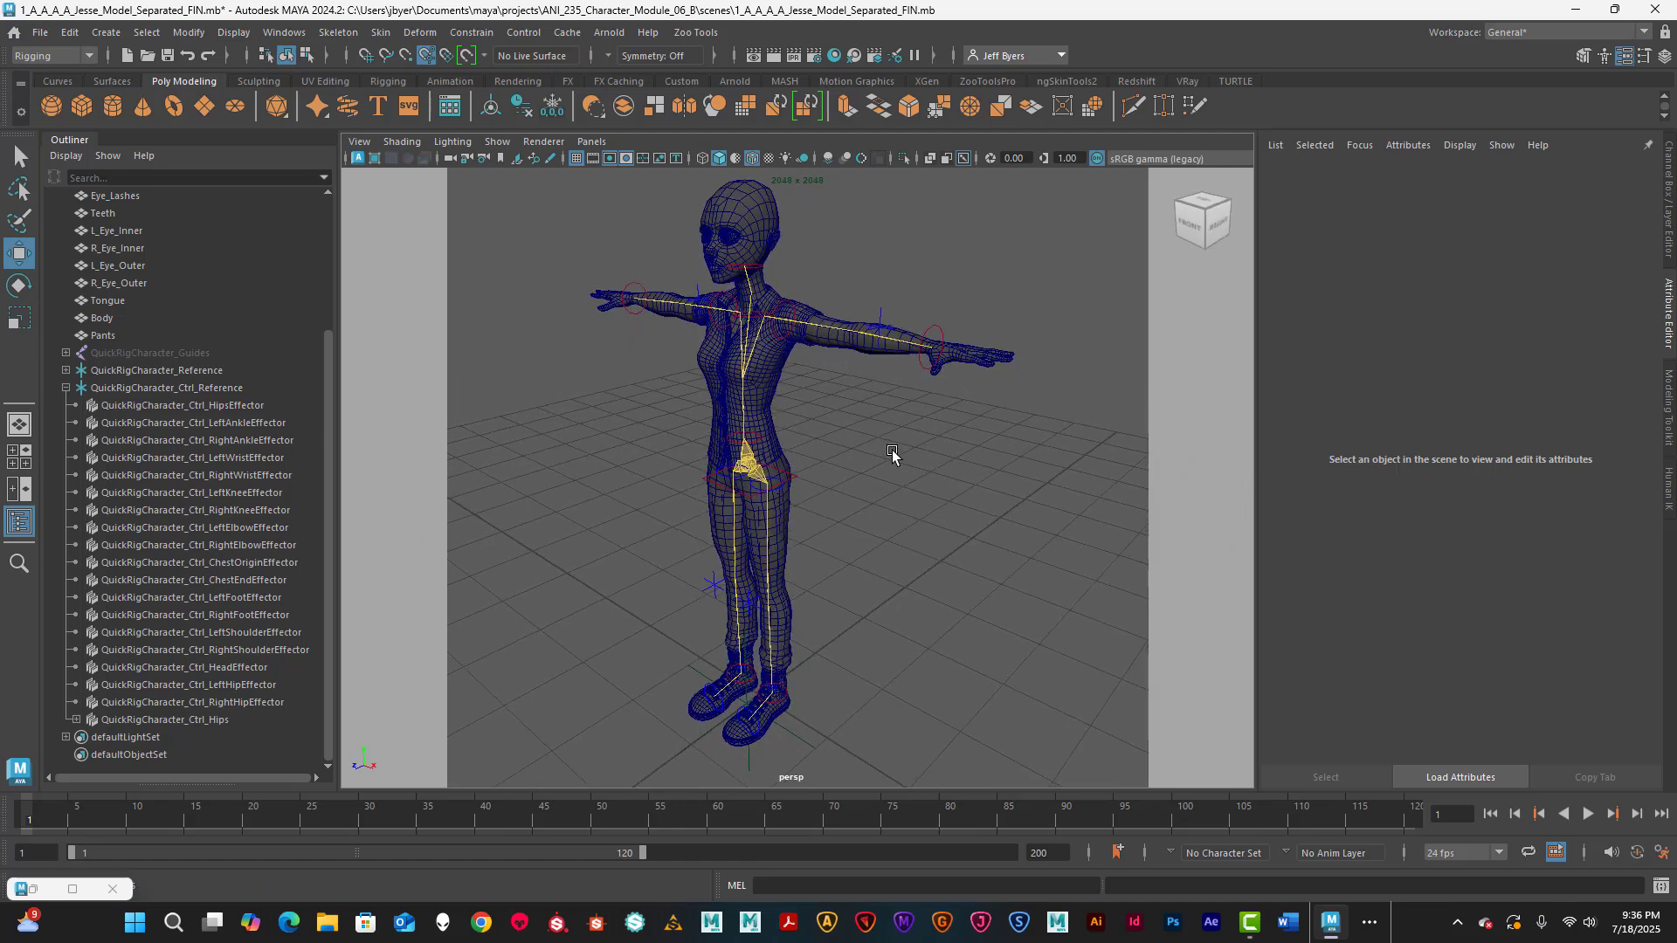
click(40, 32)
click(79, 125)
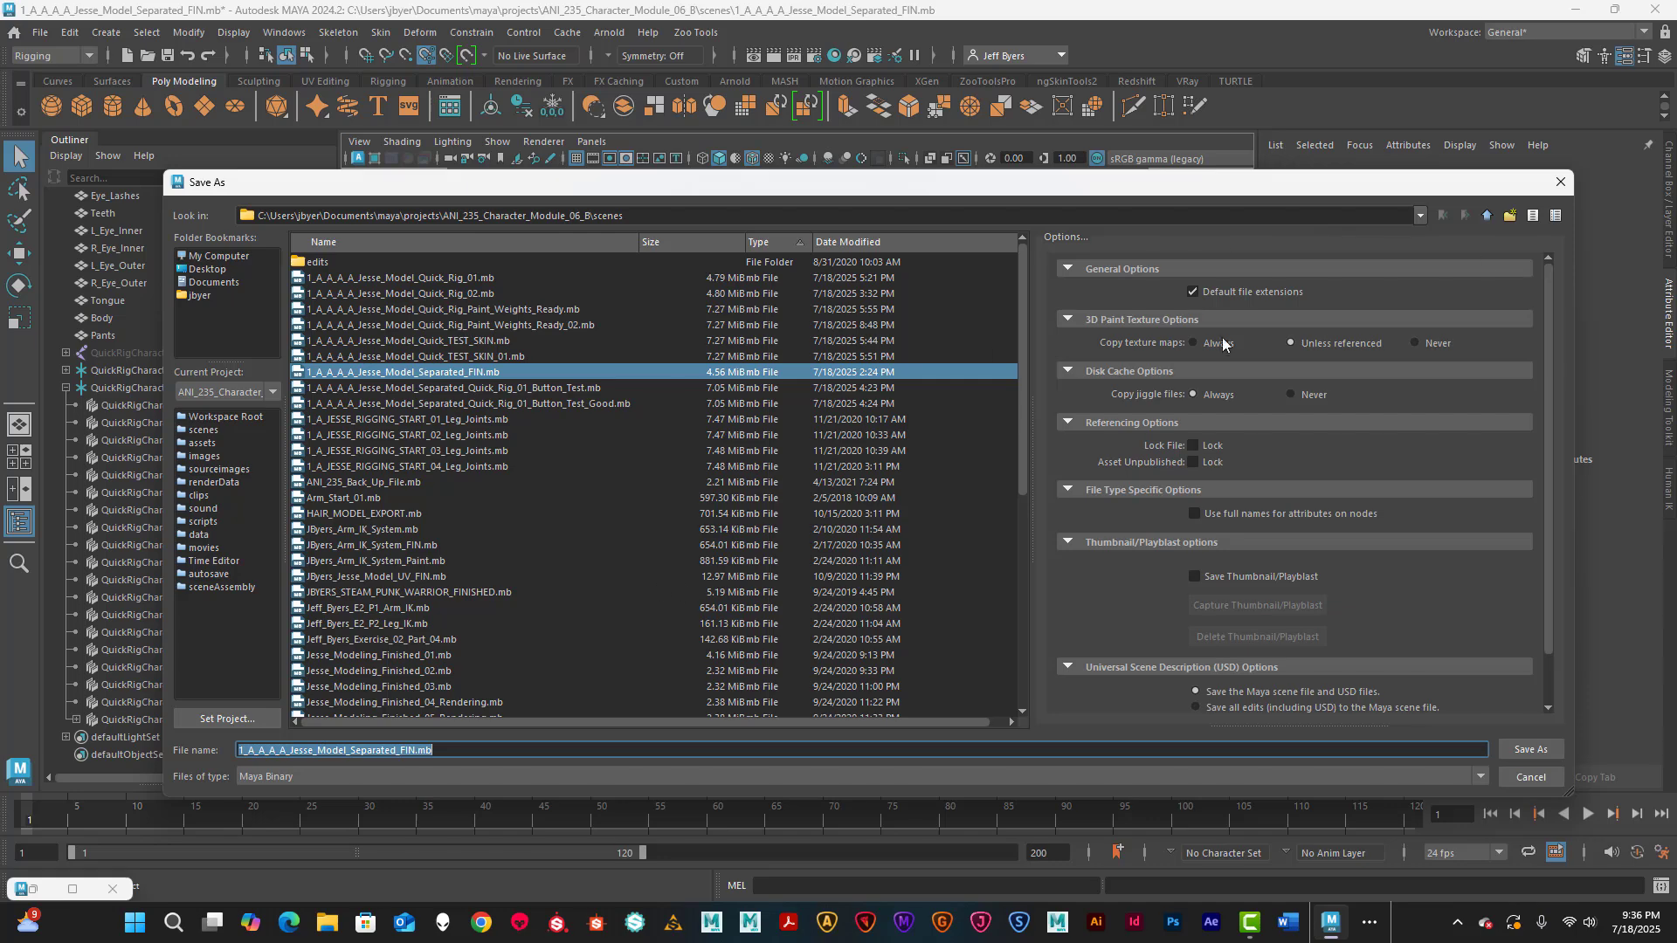
click(1560, 183)
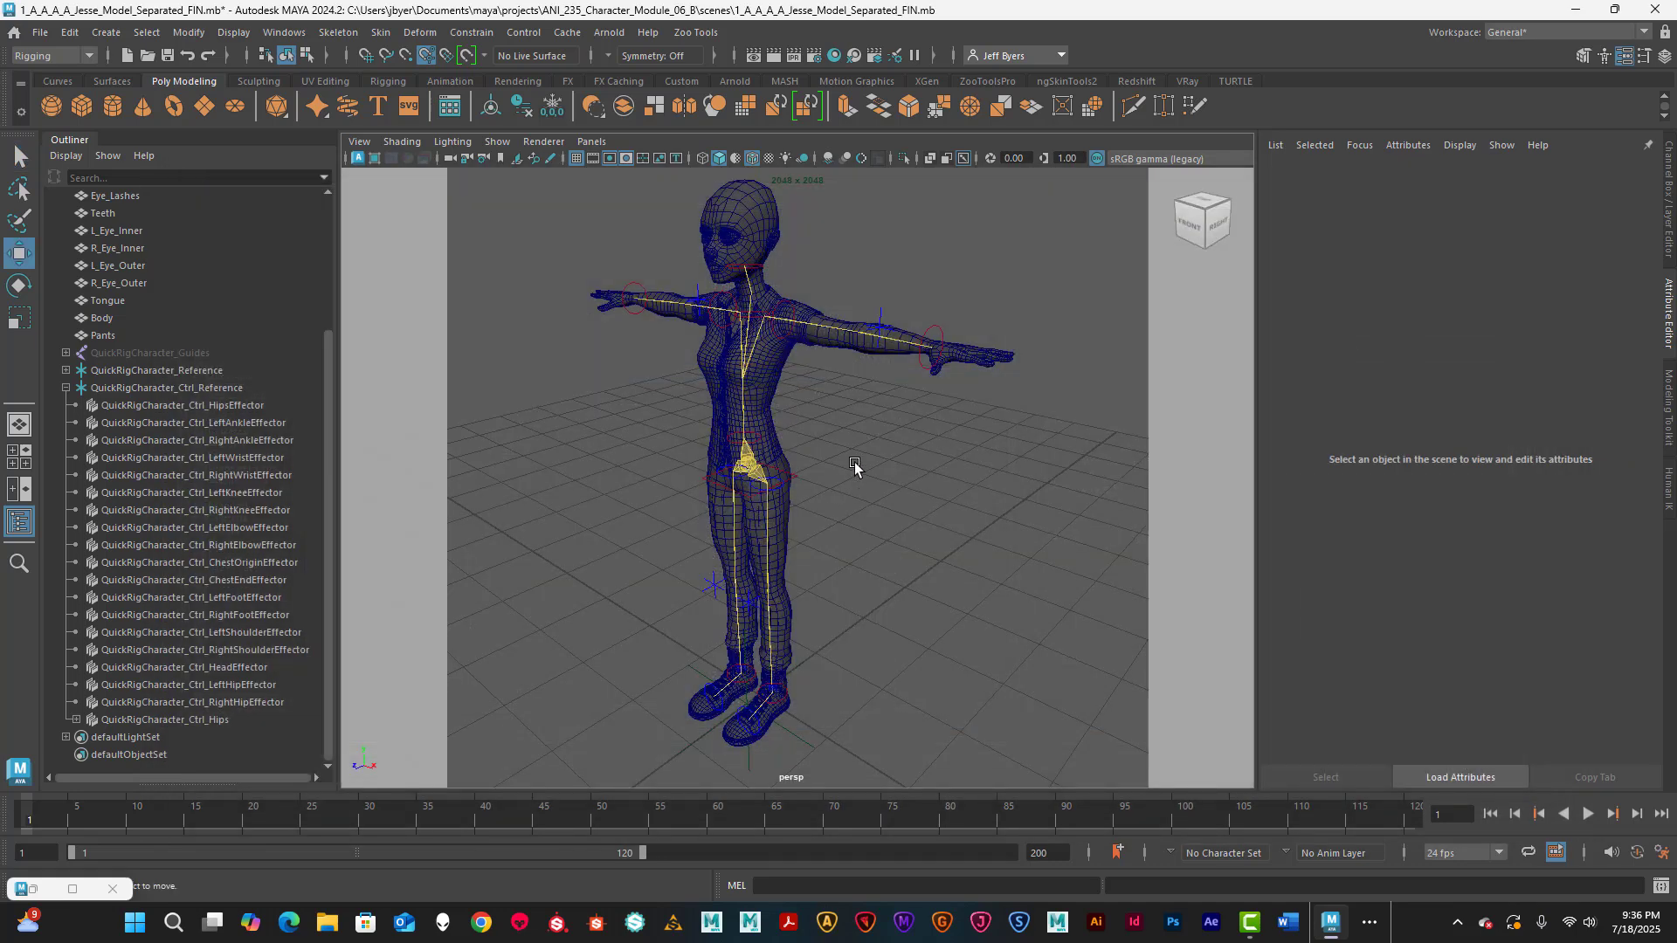
- Restore the minimized Quick Rig window and show the Human IK character controls for QuickRigCharacter beside it
alt+drag(878, 535, 840, 482)
alt+middle_drag(840, 482, 856, 501)
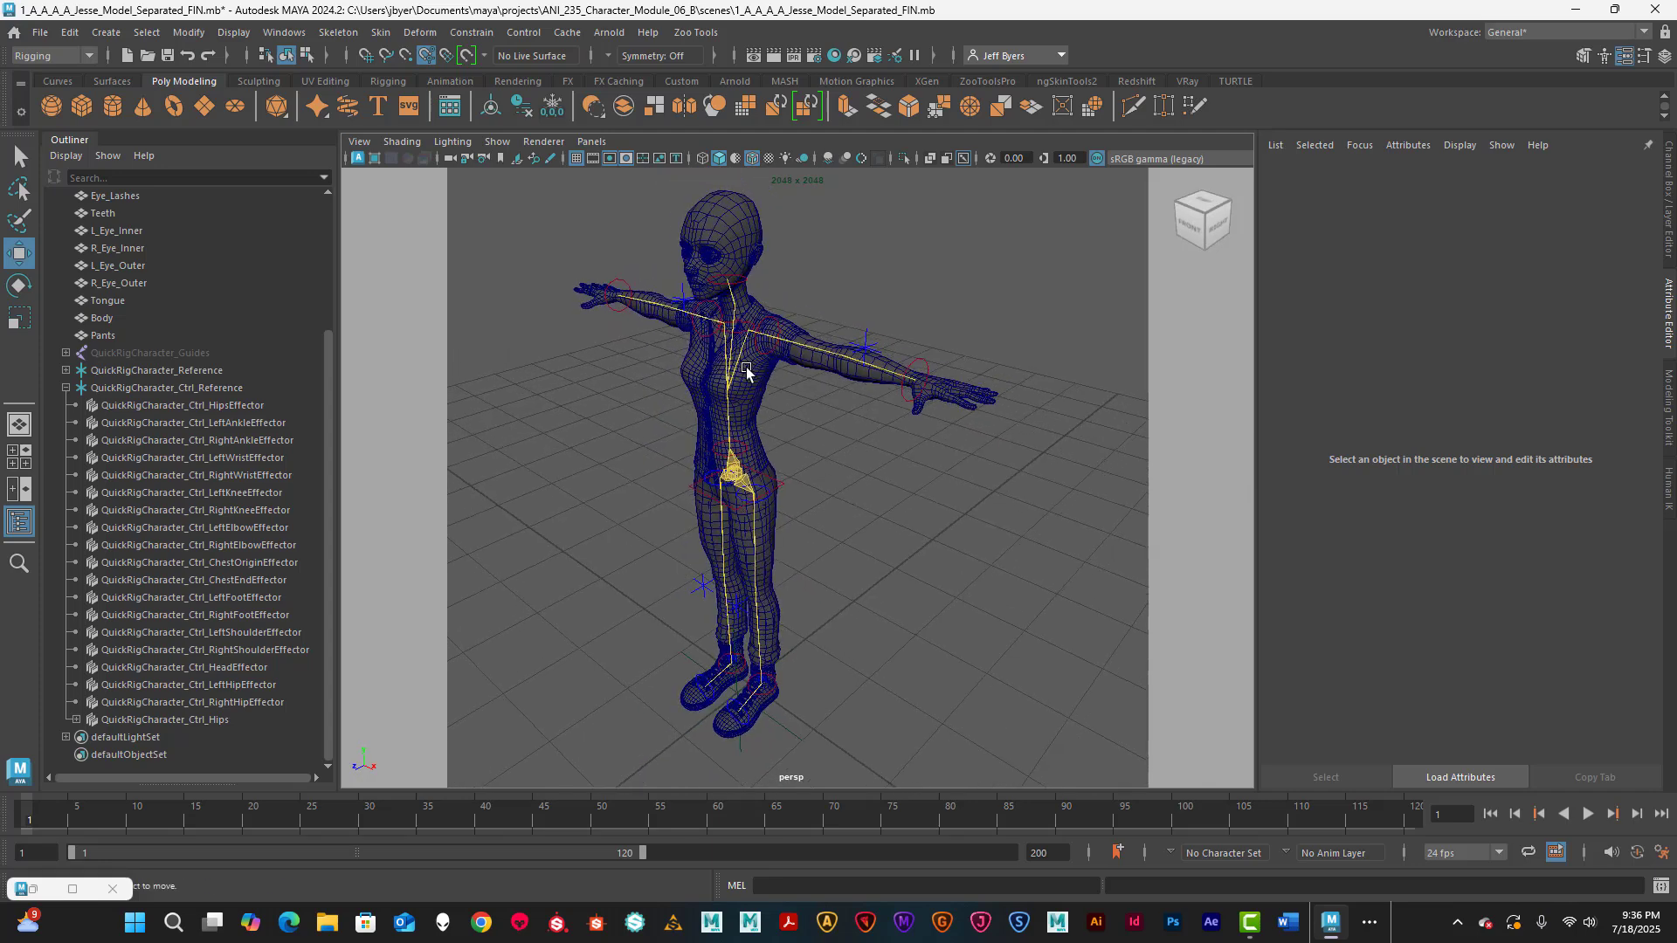
alt+drag(840, 464, 847, 491)
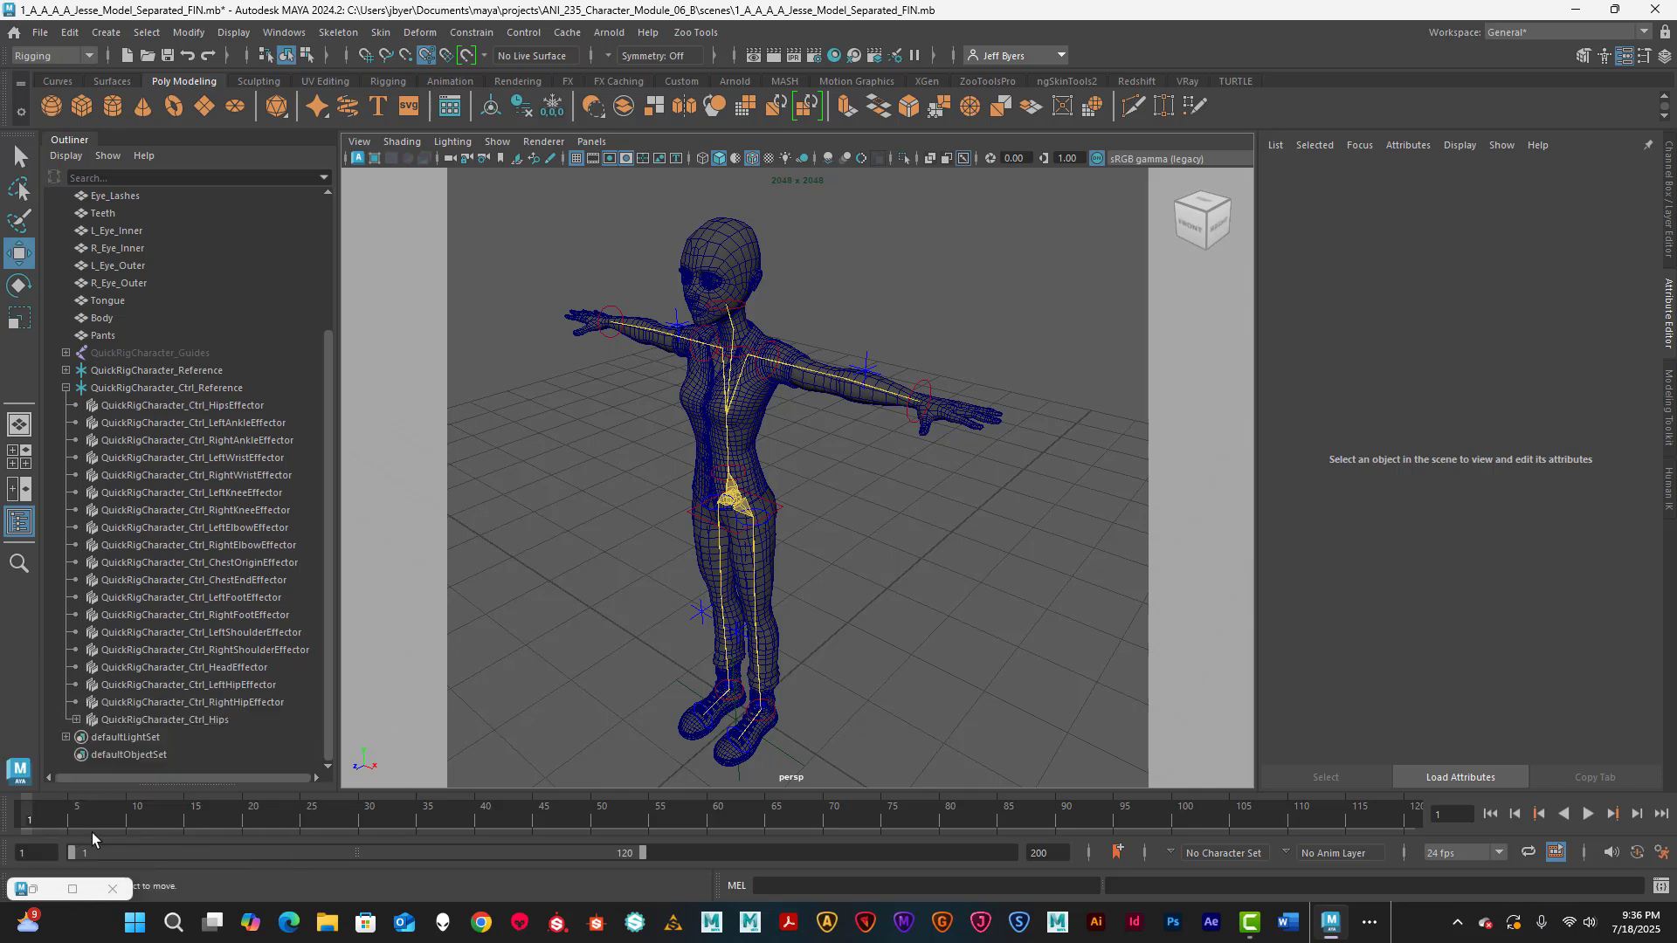
click(32, 889)
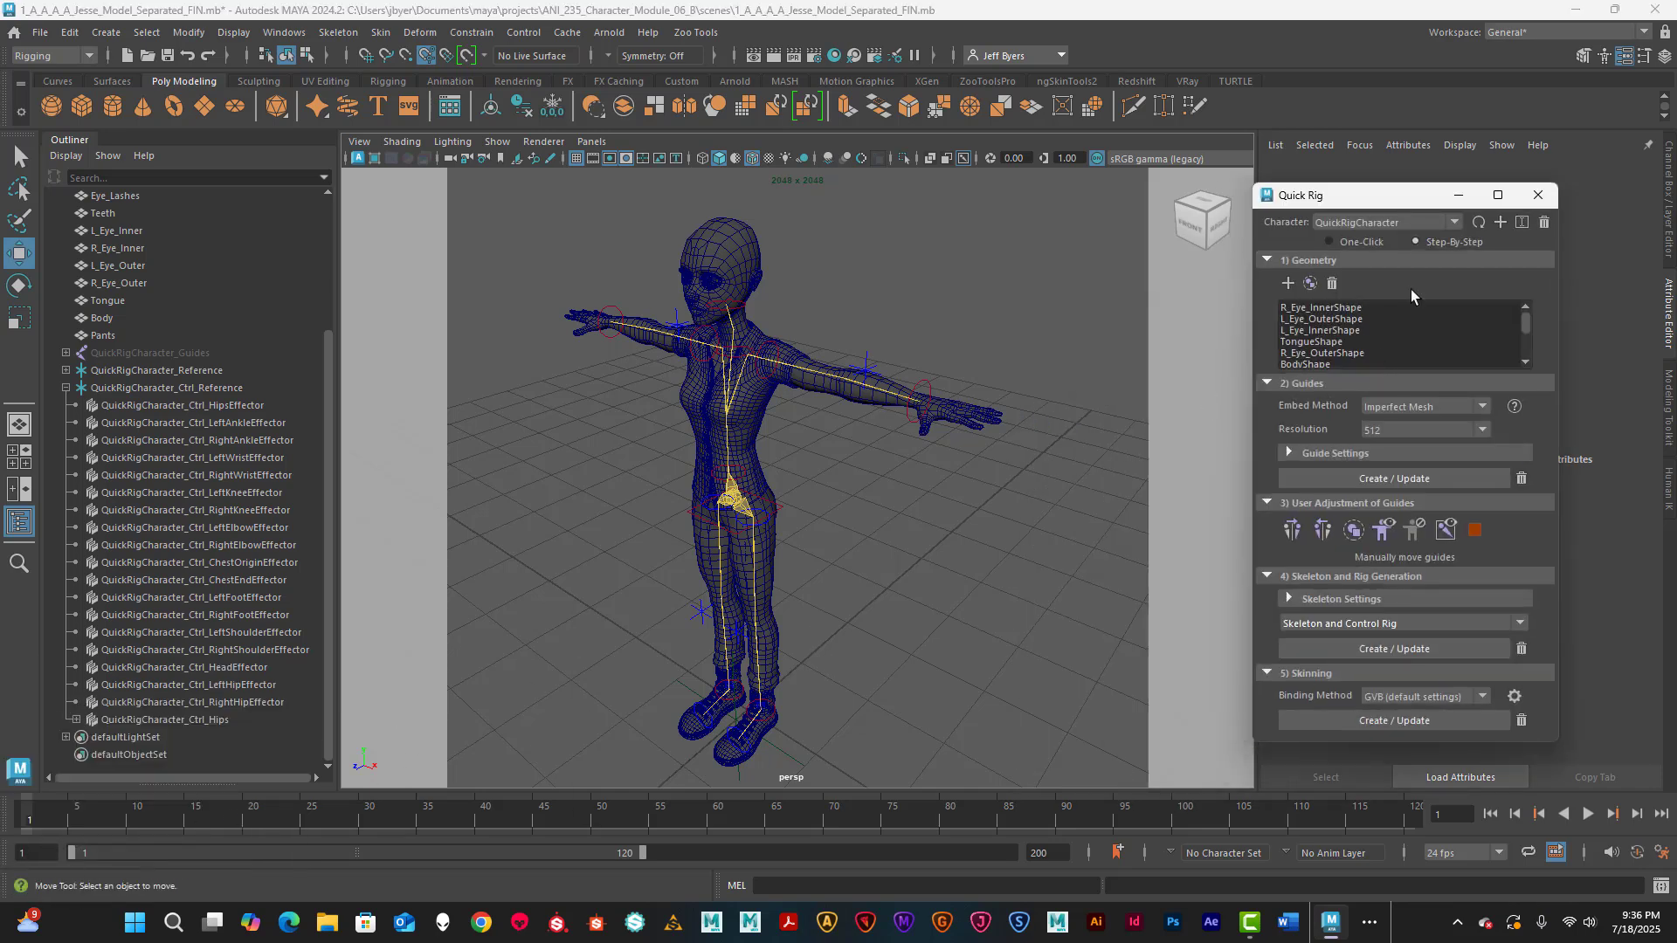
drag(1413, 202, 1394, 193)
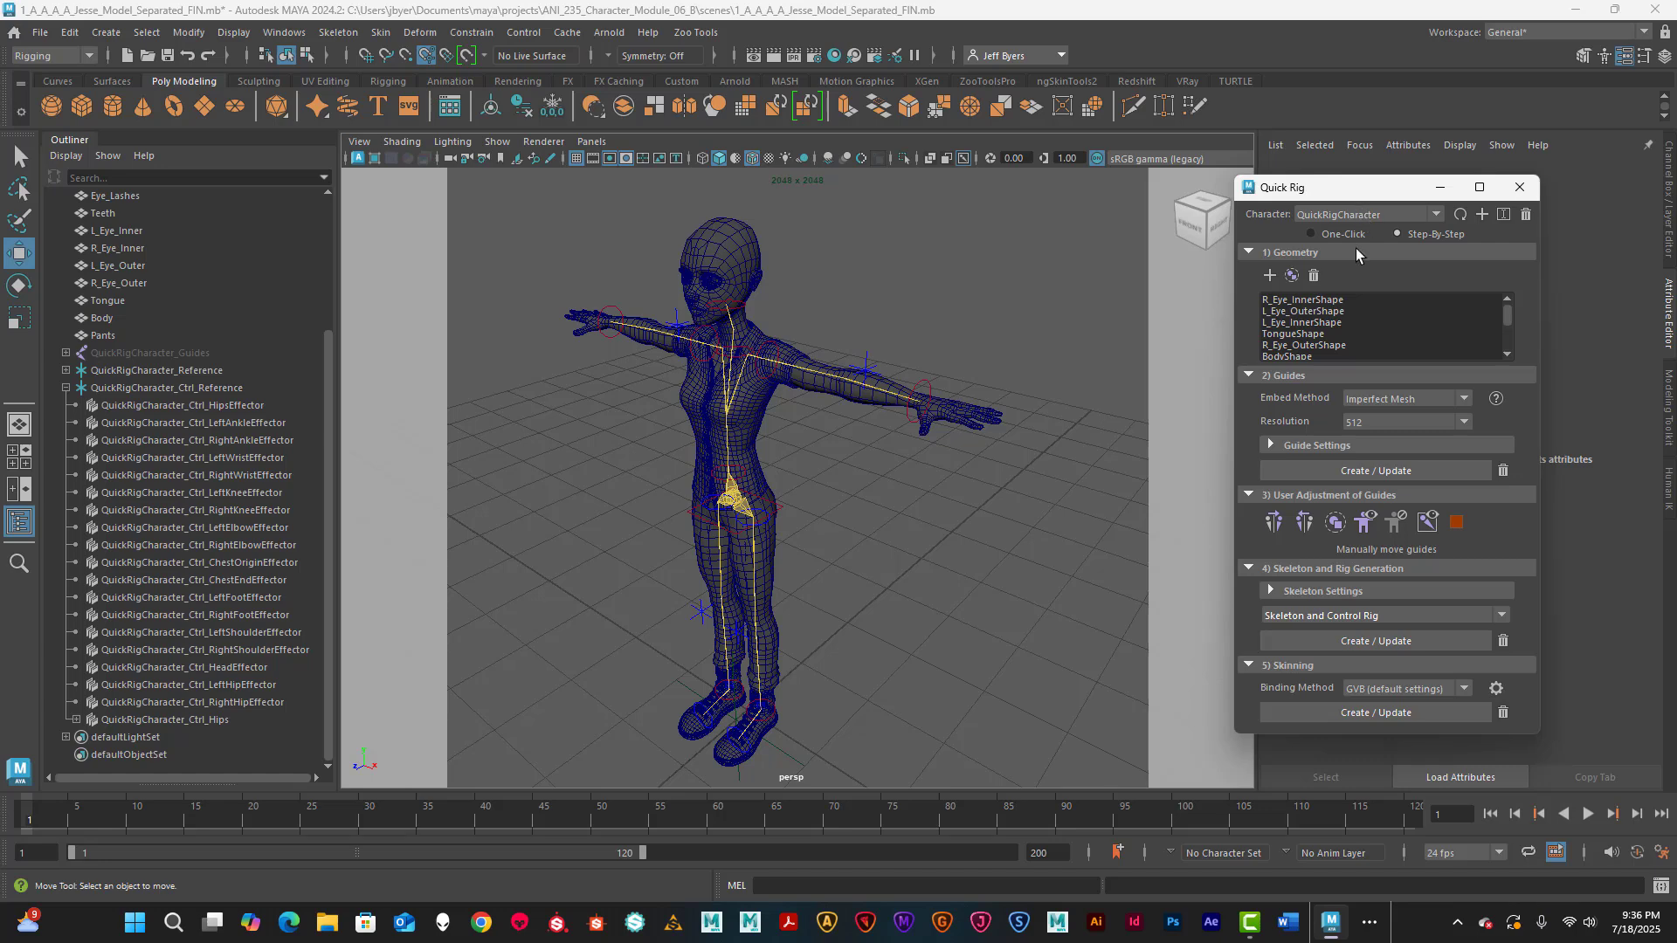
drag(1374, 193, 1314, 161)
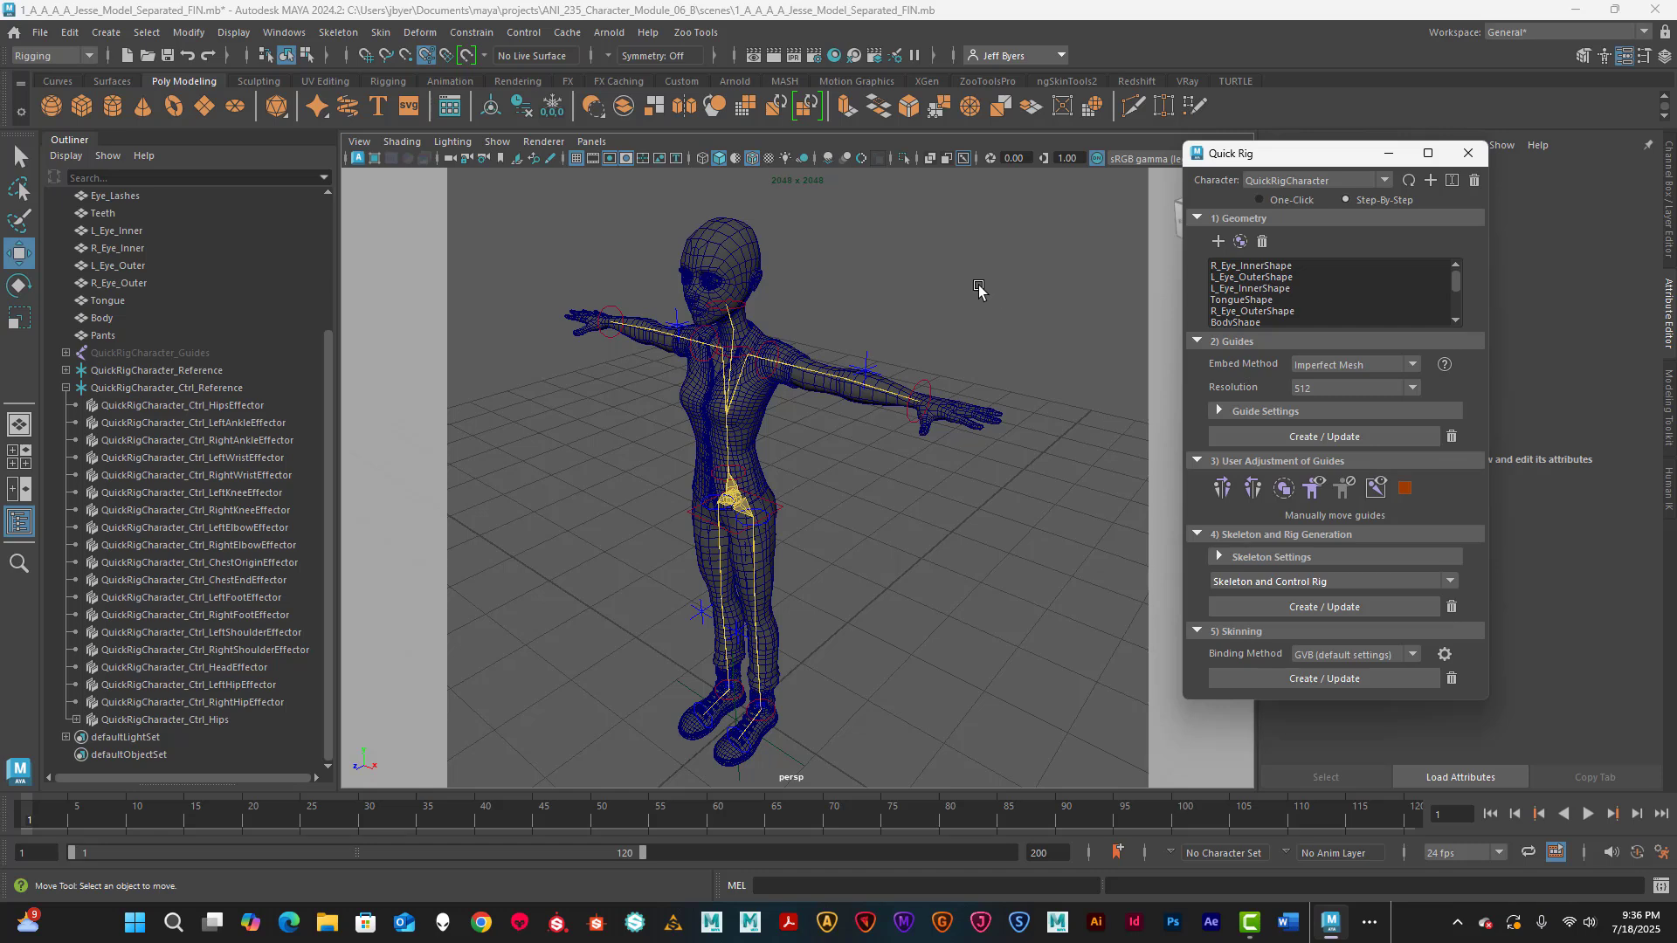
mouse_move(1296, 156)
mouse_down()
mouse_move(1287, 137)
mouse_move(1244, 142)
mouse_move(1295, 144)
mouse_up()
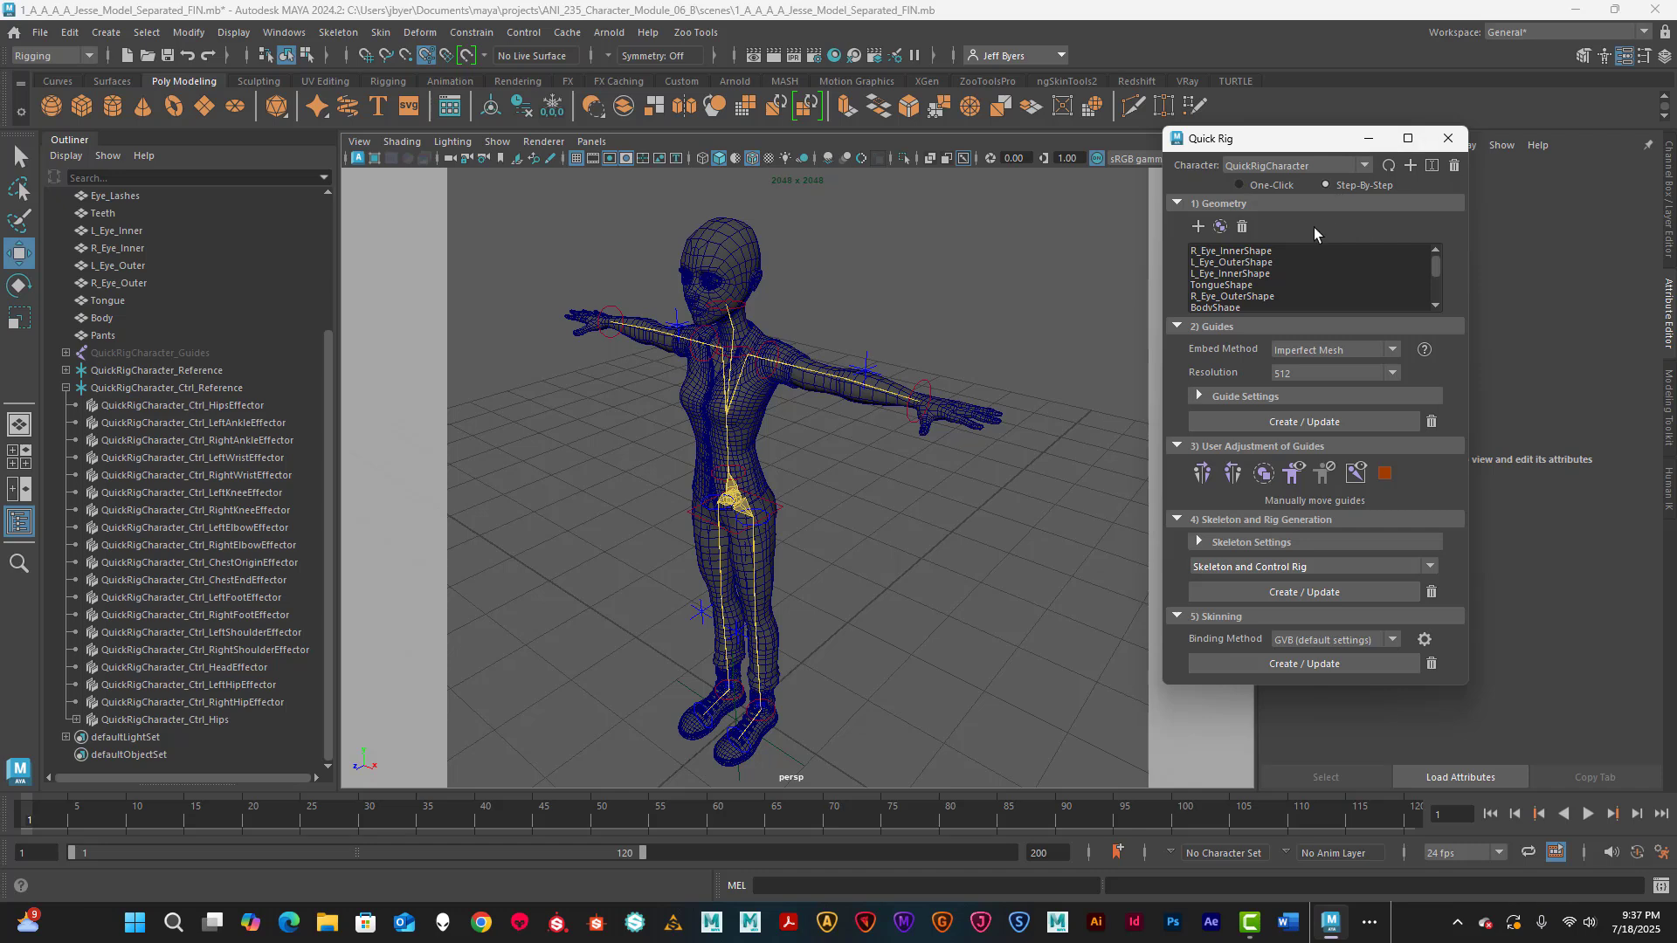
drag(1305, 146, 1297, 146)
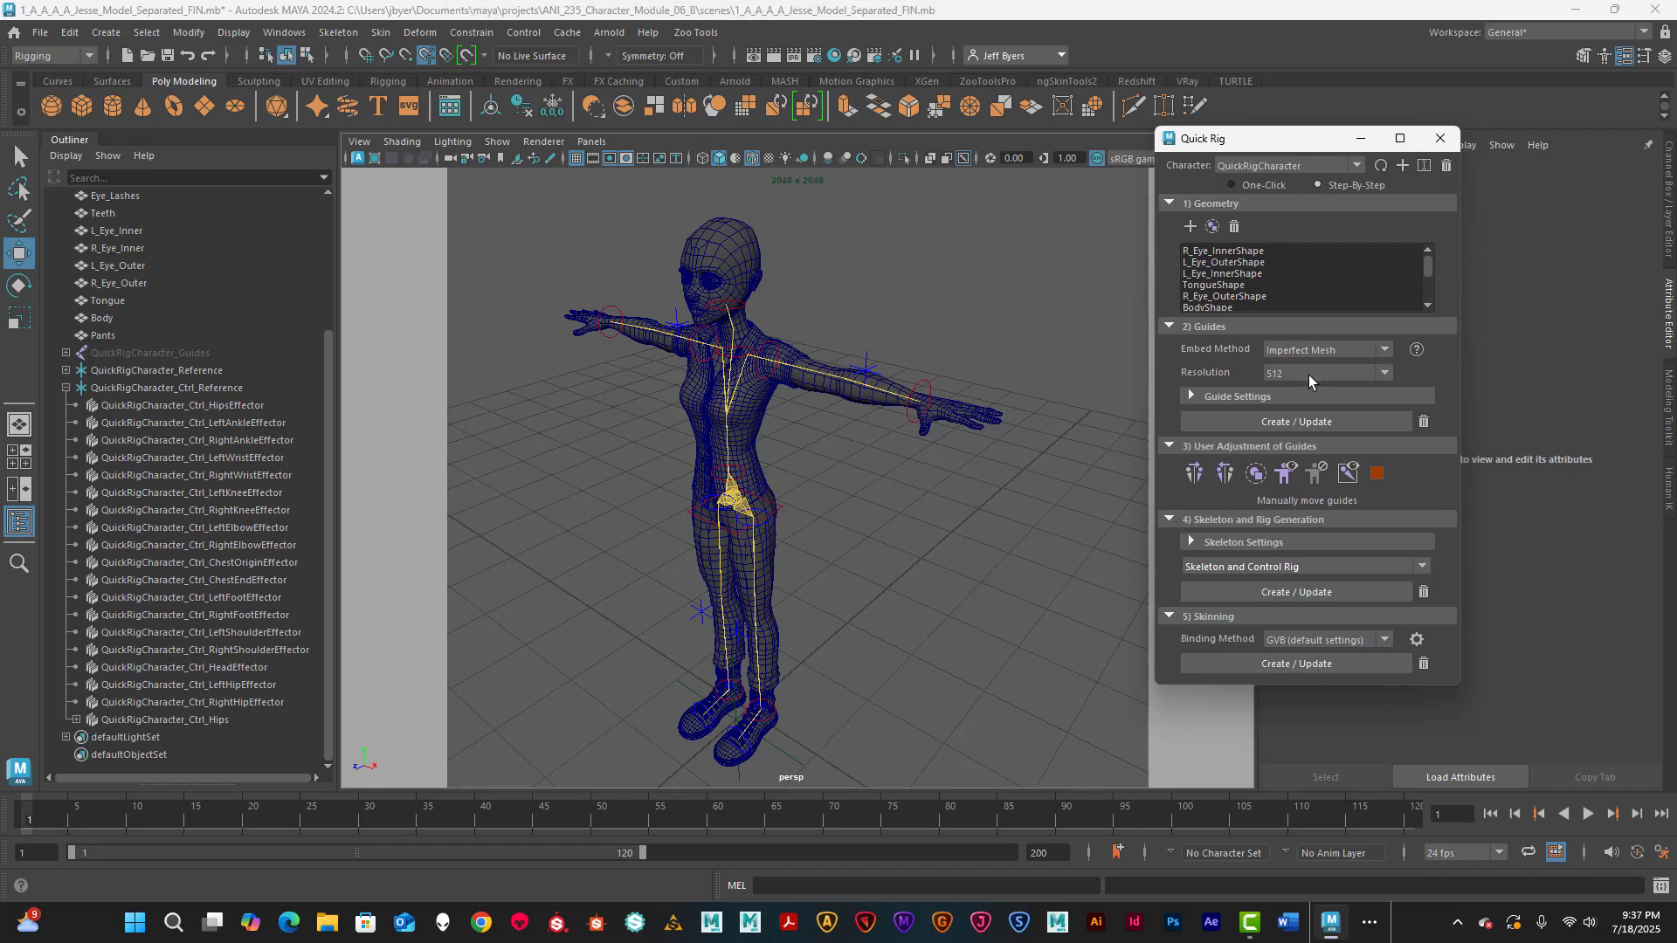
click(1256, 476)
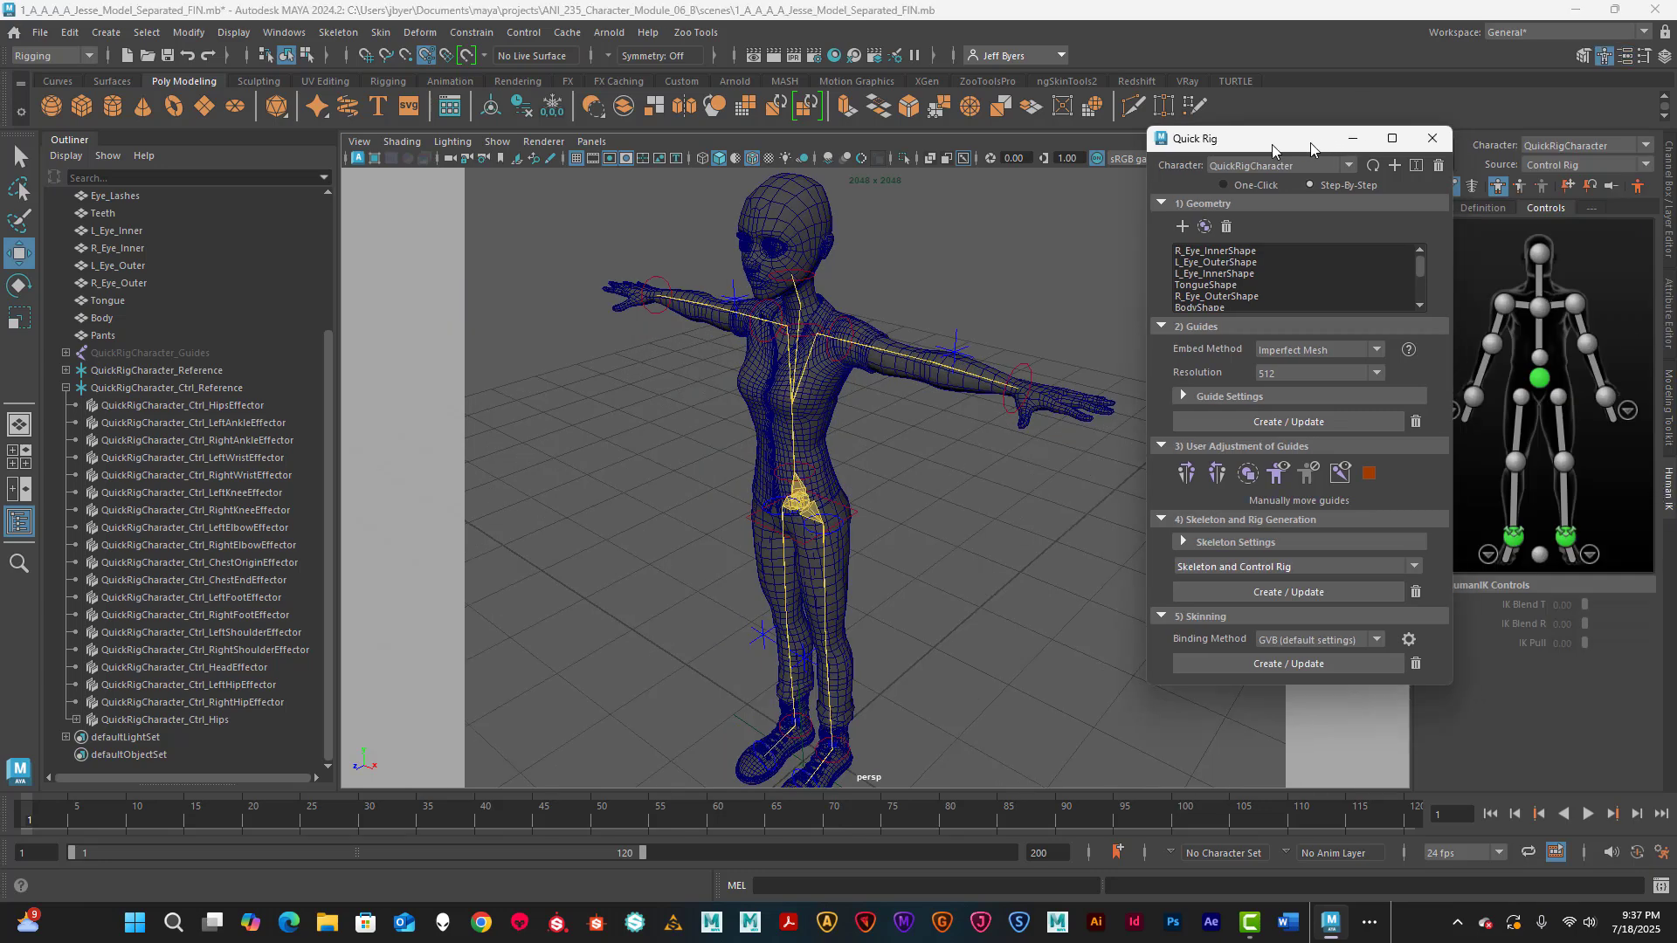
drag(1310, 143, 1175, 143)
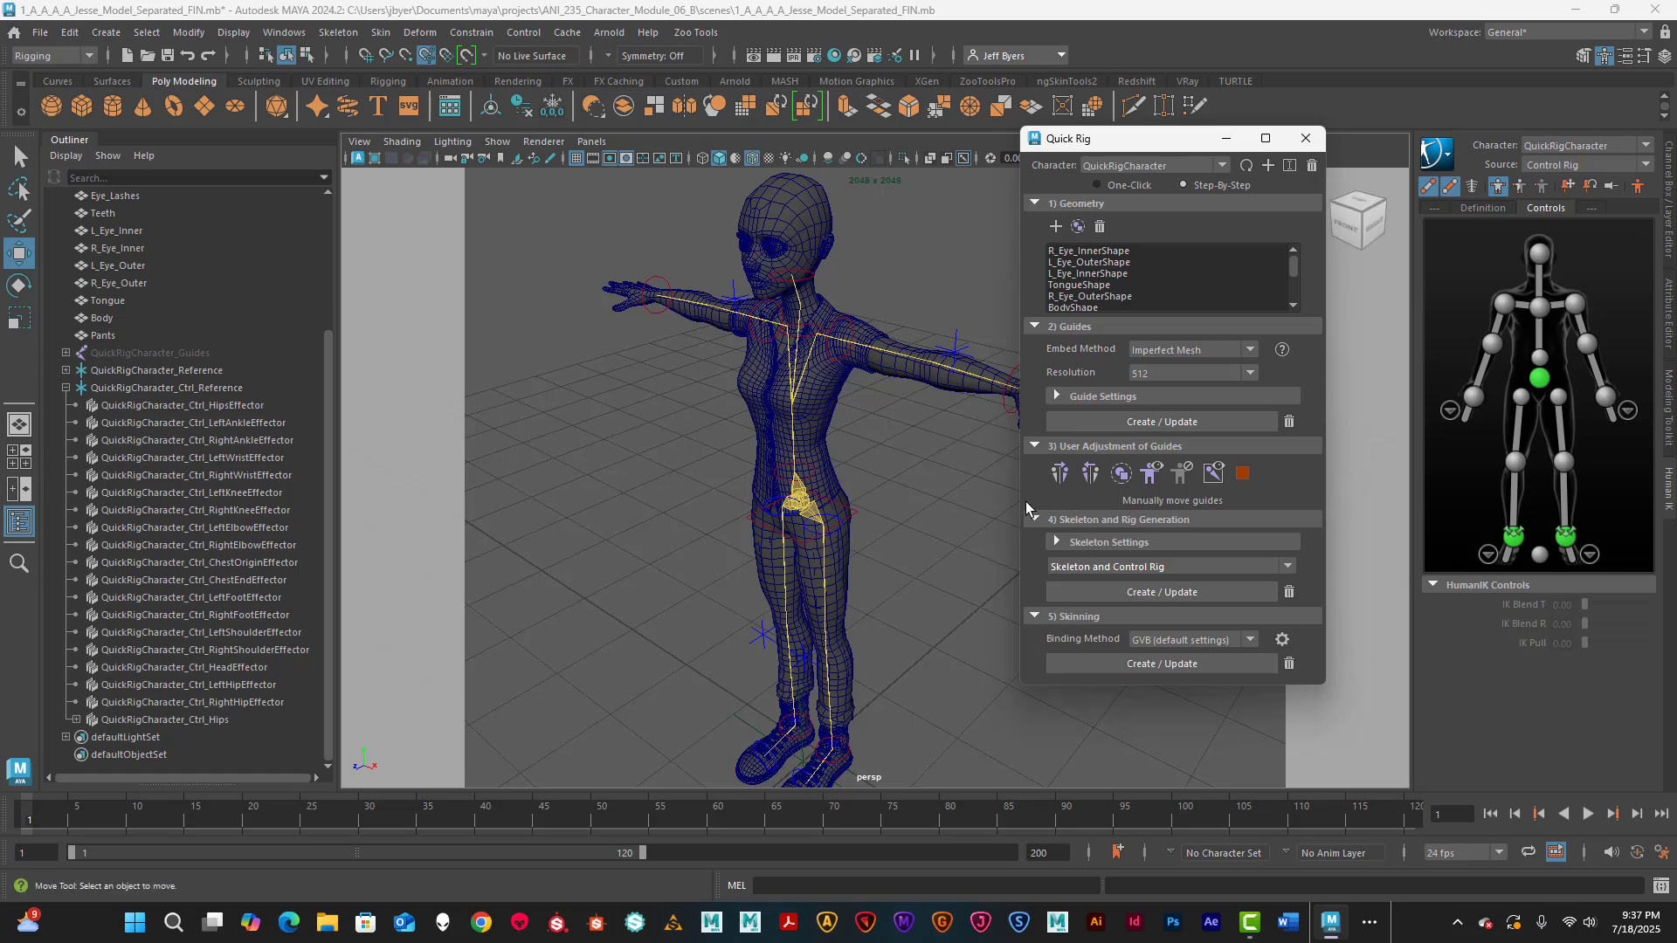
mouse_move(1133, 138)
mouse_down()
mouse_move(1218, 148)
mouse_move(1156, 147)
mouse_up()
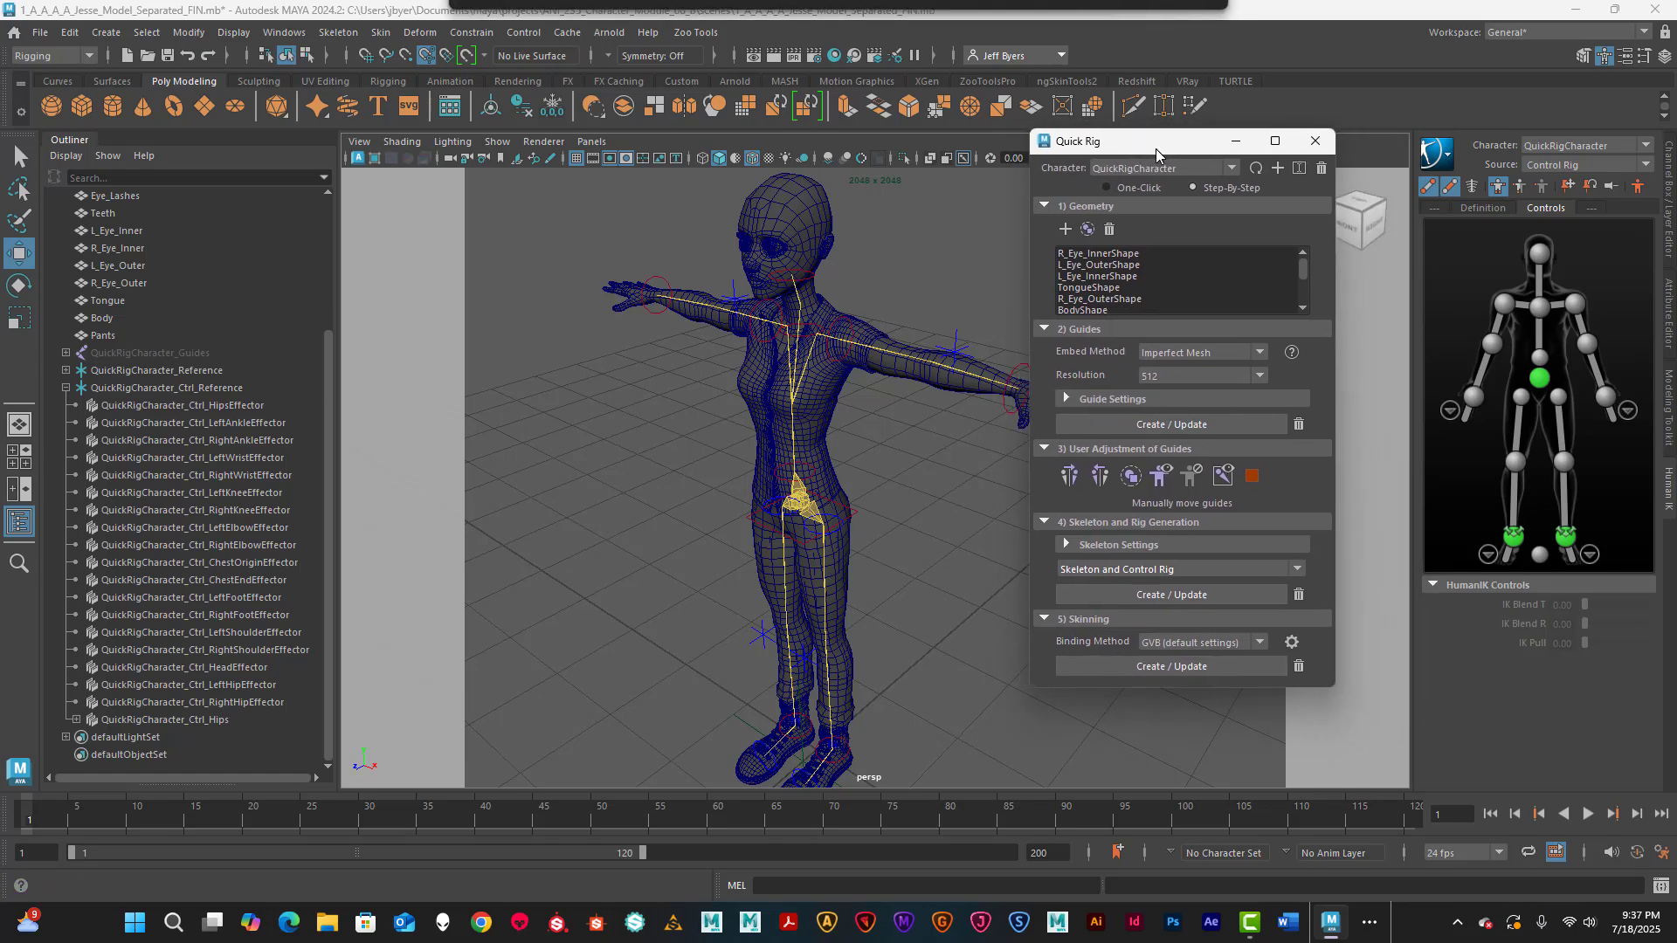
- Show the skeleton definition of QuickRigCharacter in Human IK and open the detailed finger view of its left hand
click(1499, 189)
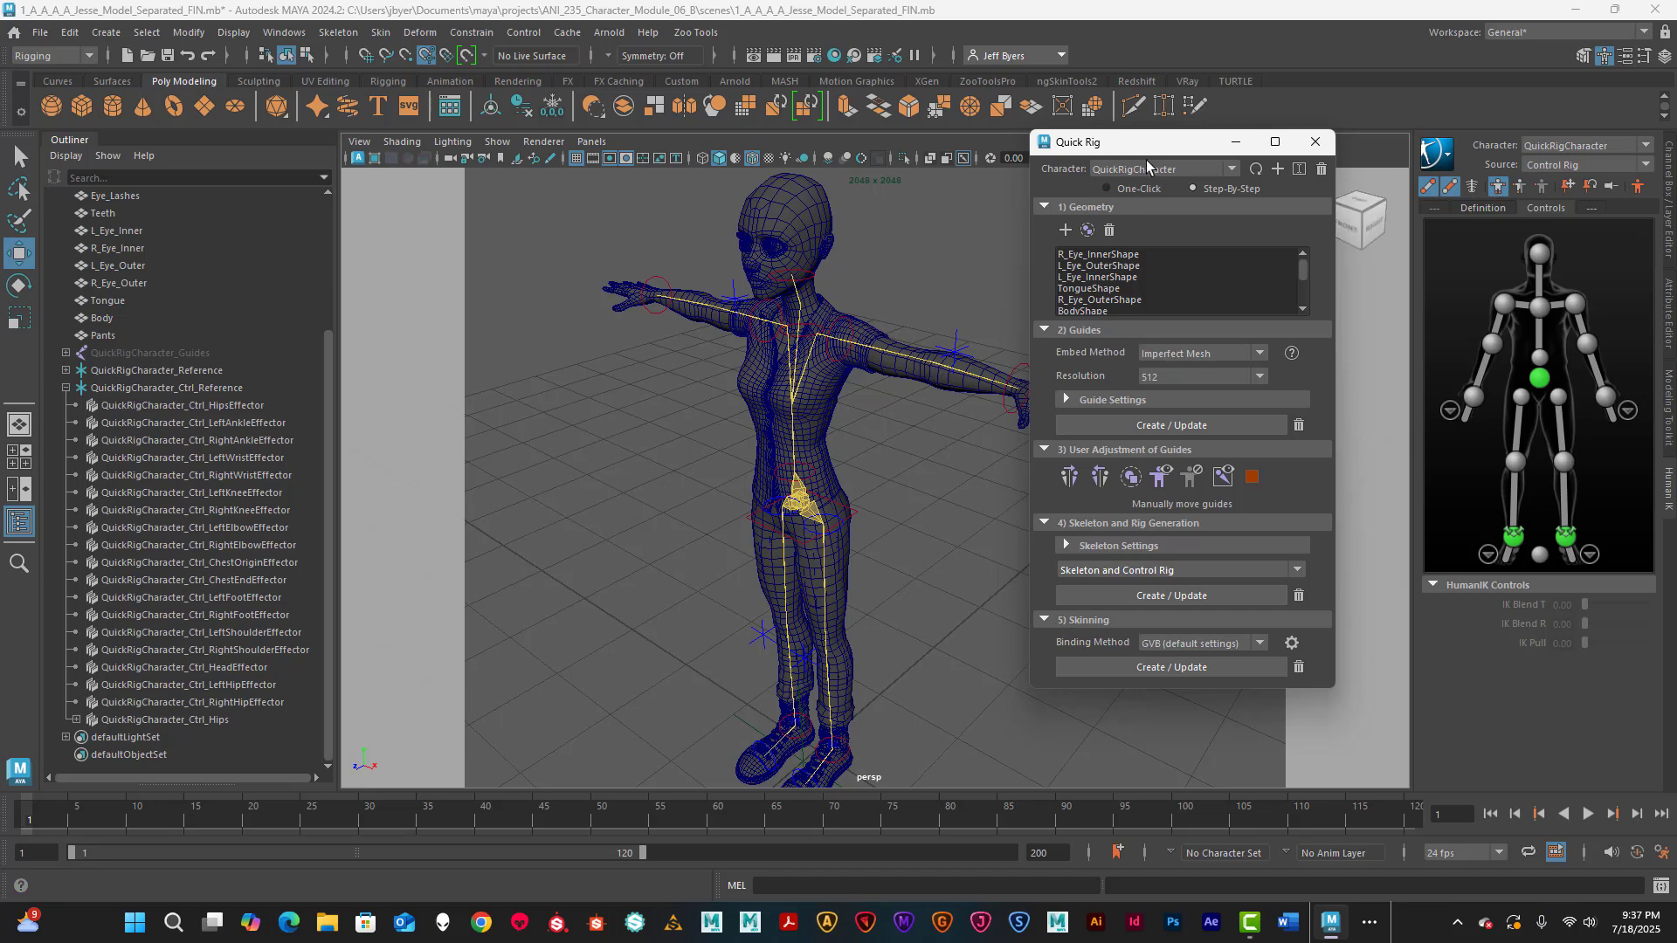
drag(1150, 142, 1281, 147)
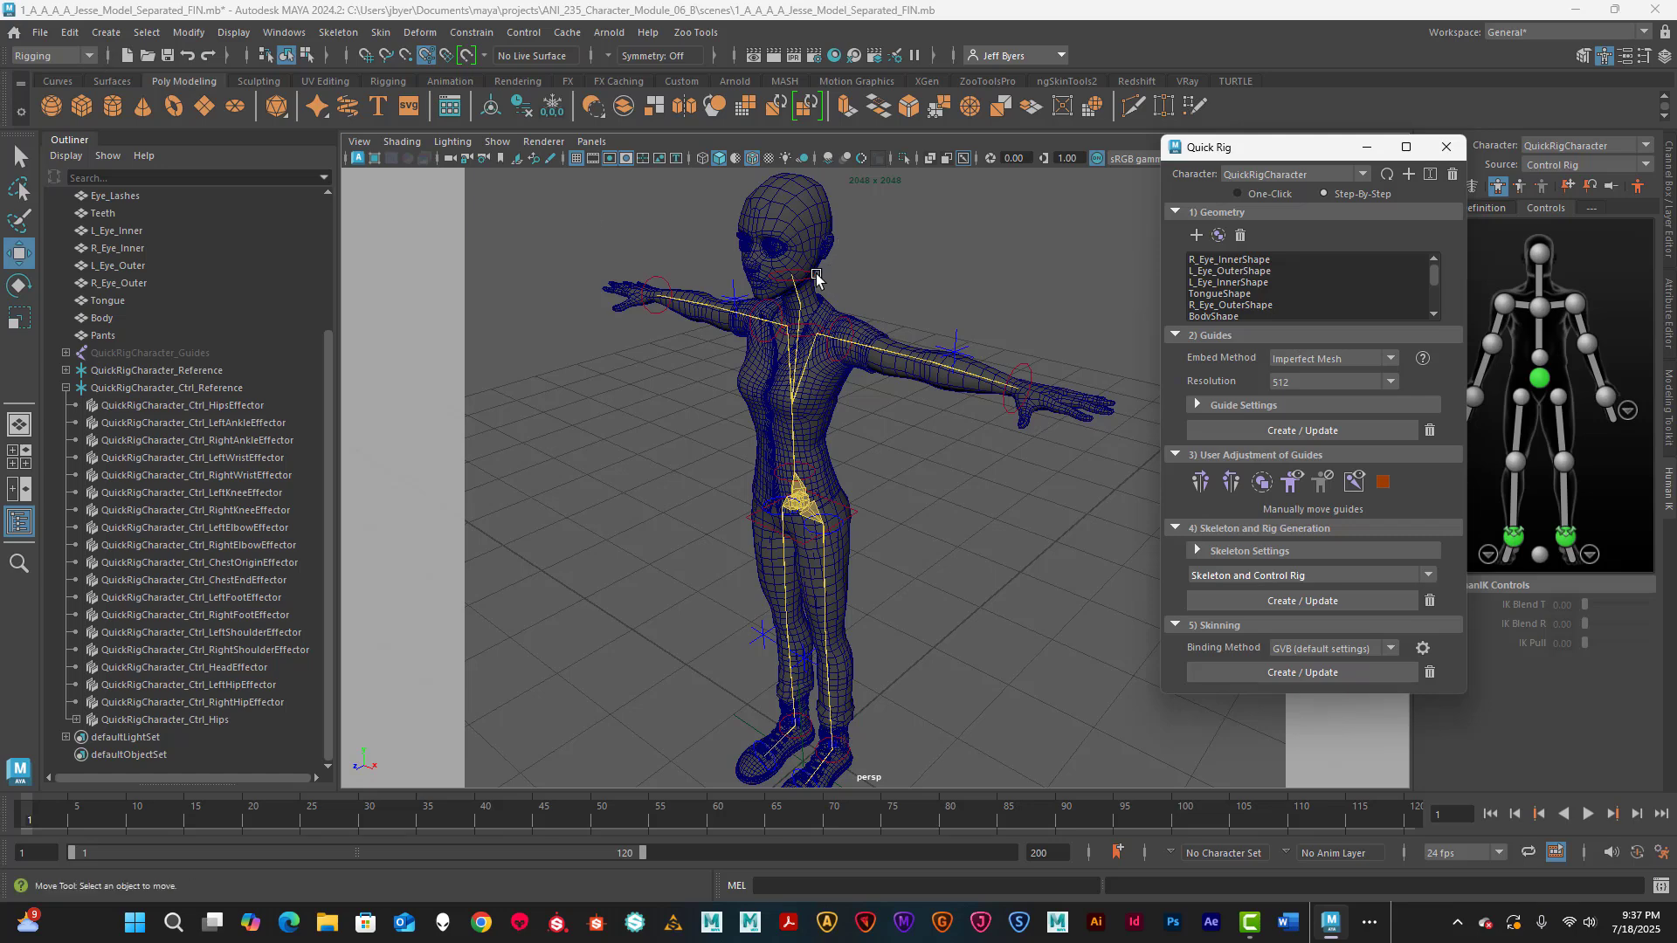
drag(1300, 145, 1162, 127)
click(1495, 210)
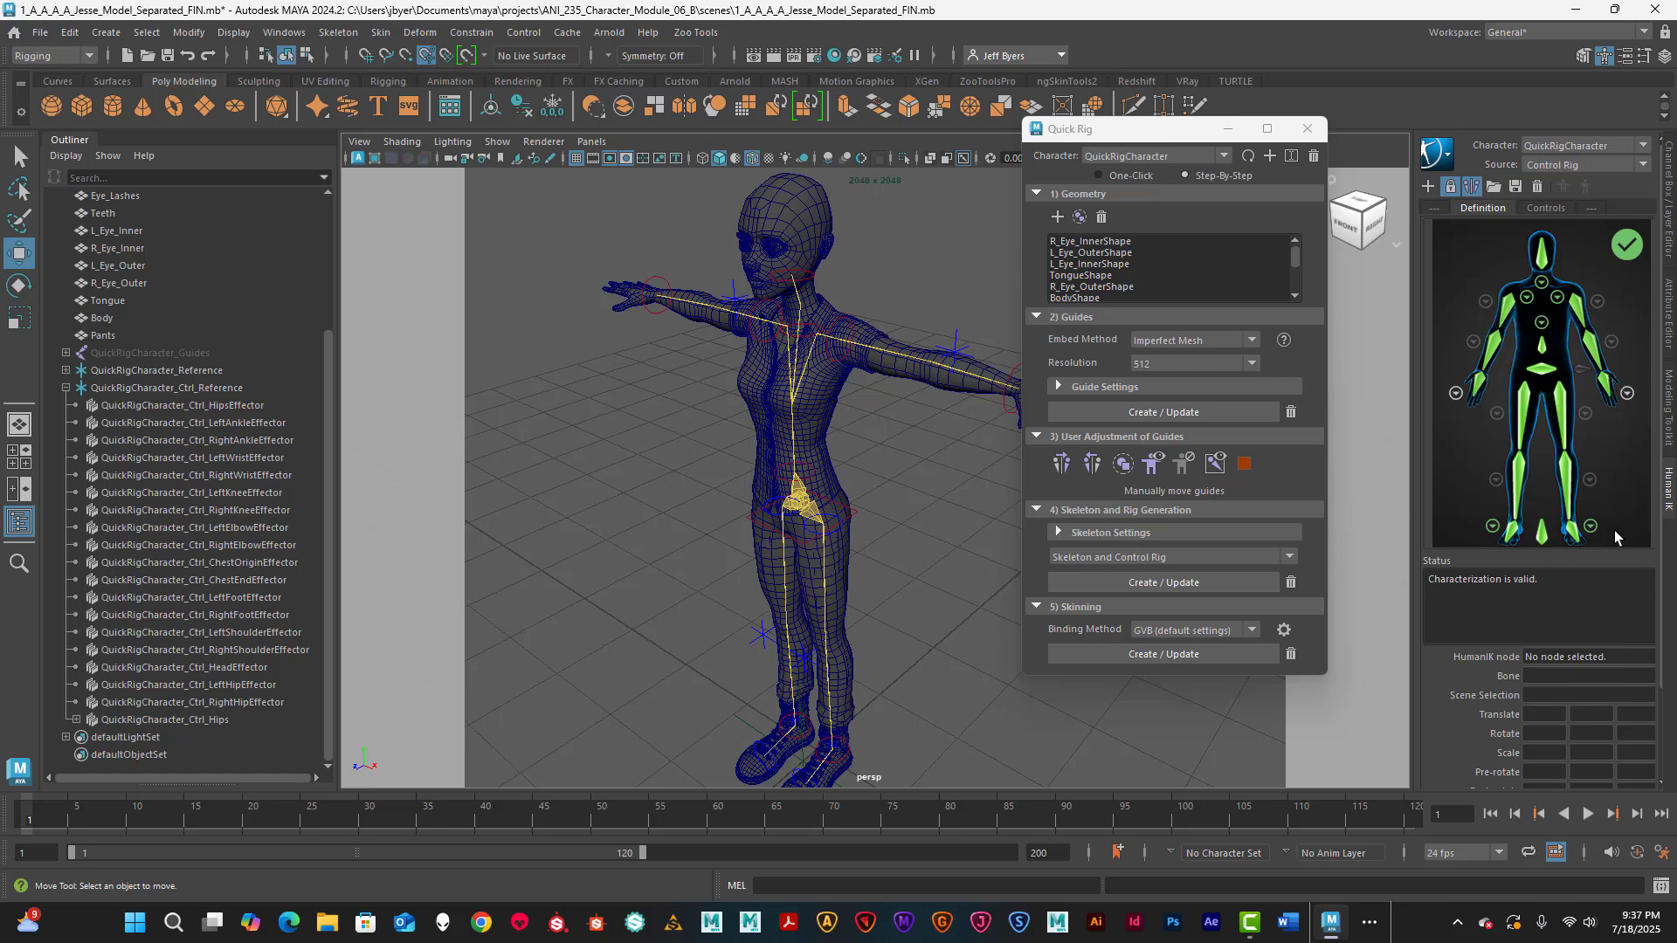
click(1627, 393)
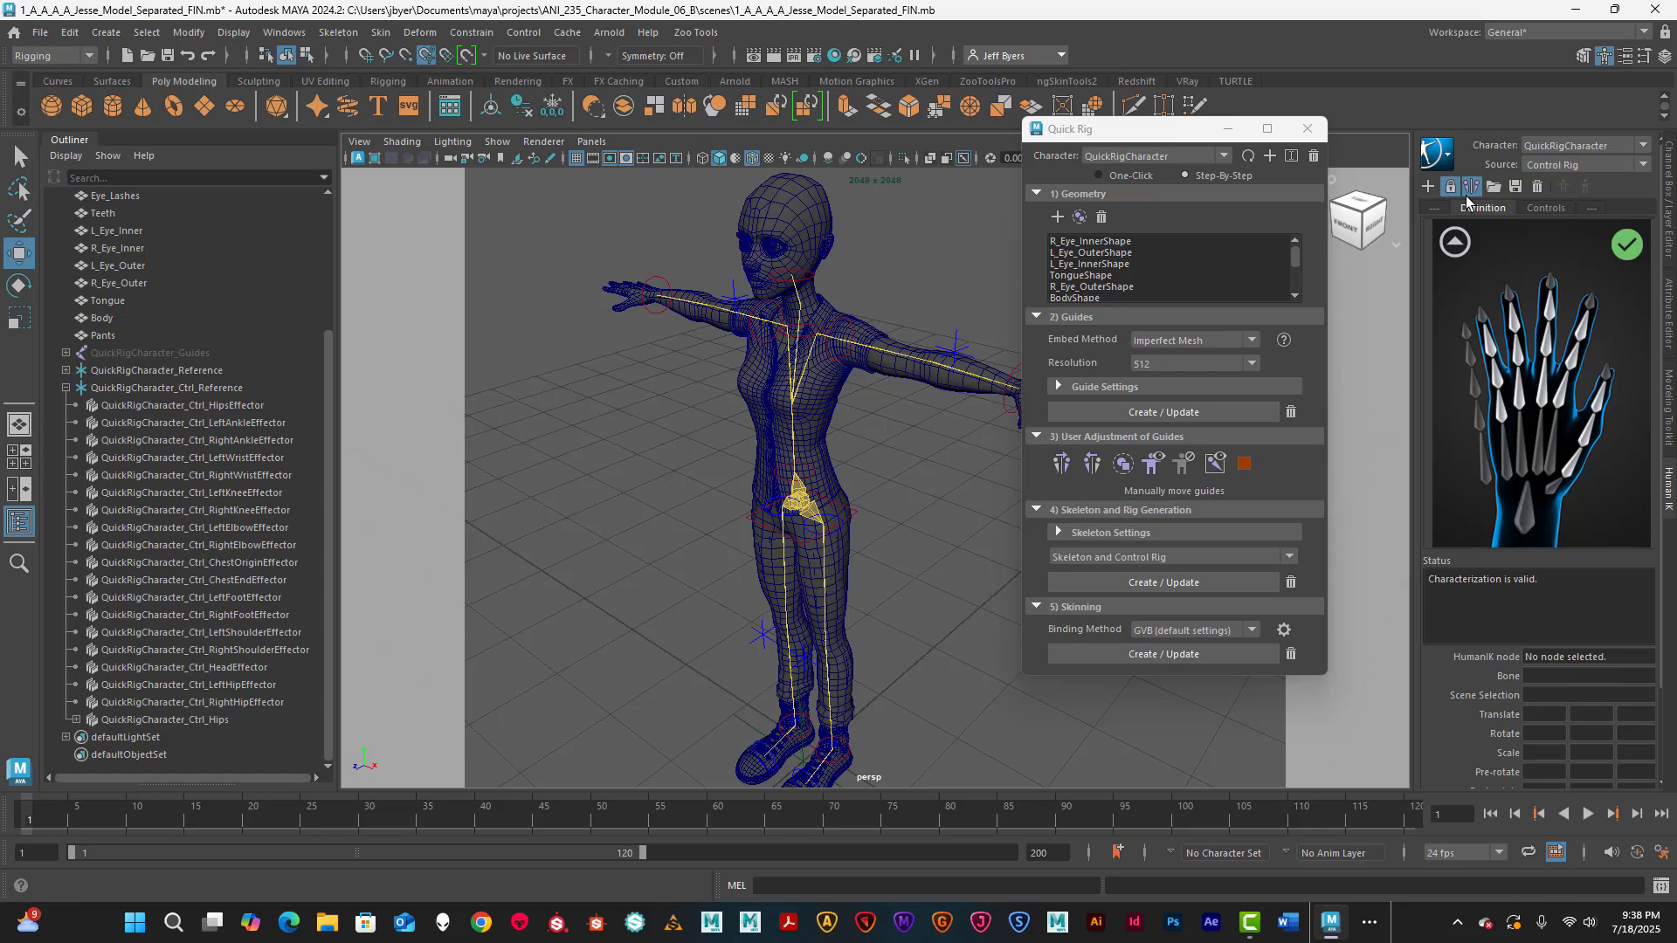
- Close the Quick Rig window, bring up the channel and layer editors, and frame the character's left hand from above
click(1311, 131)
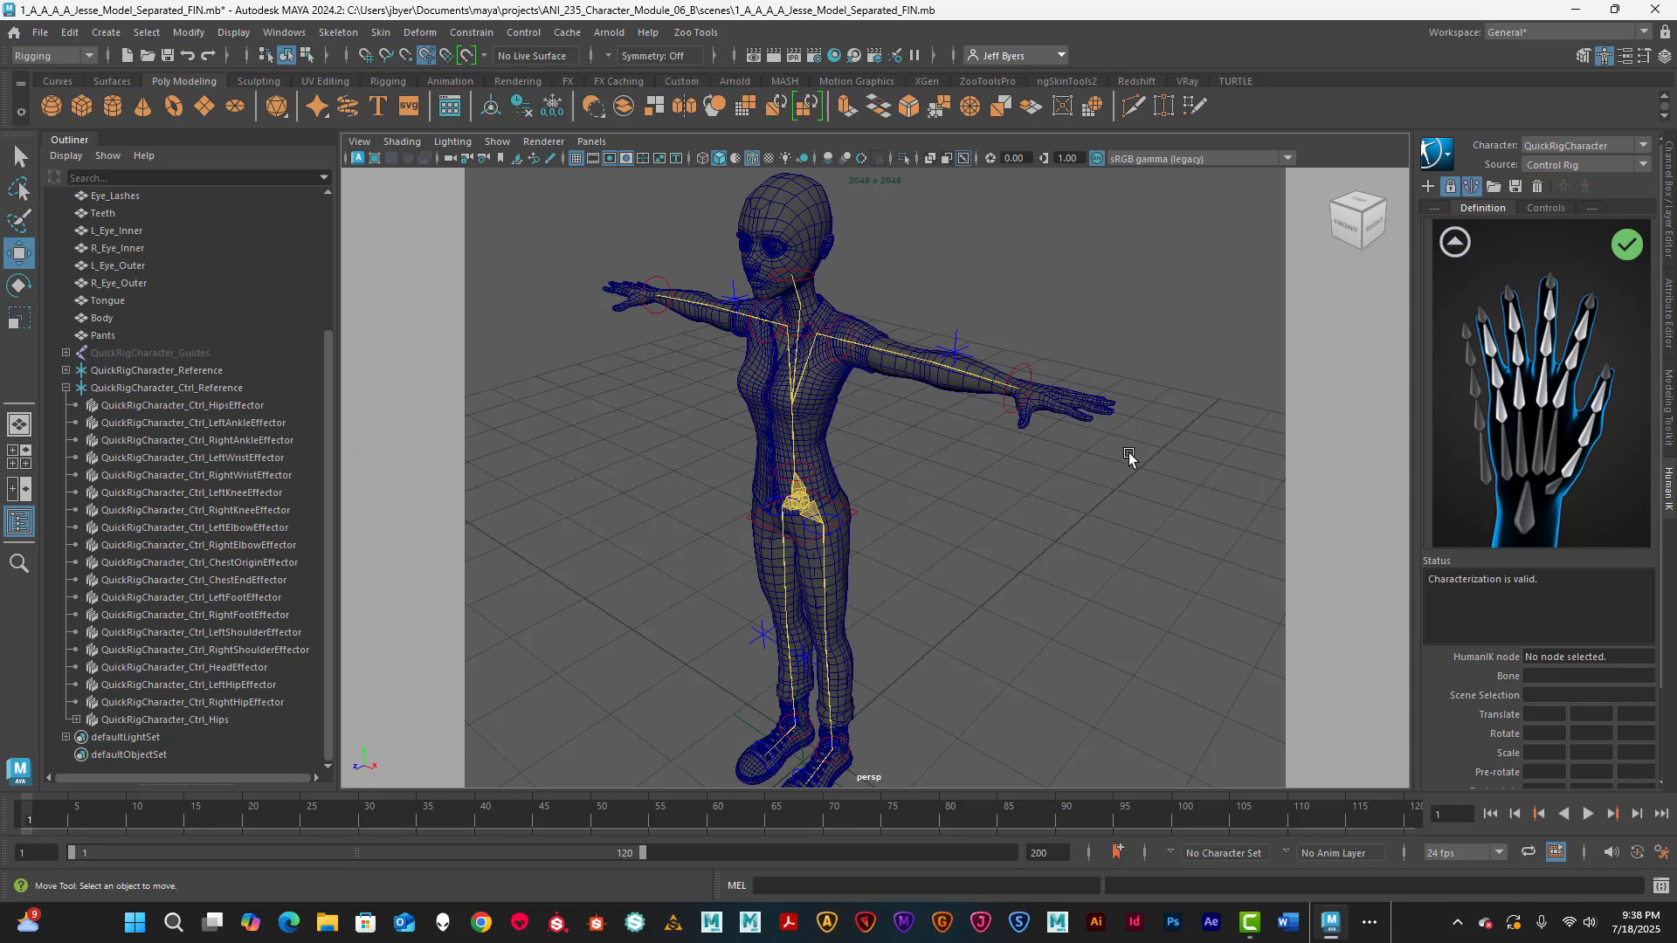
alt+drag(1129, 456, 1056, 480)
scroll(1068, 467, up, 3)
alt+middle_drag(1056, 480, 1055, 400)
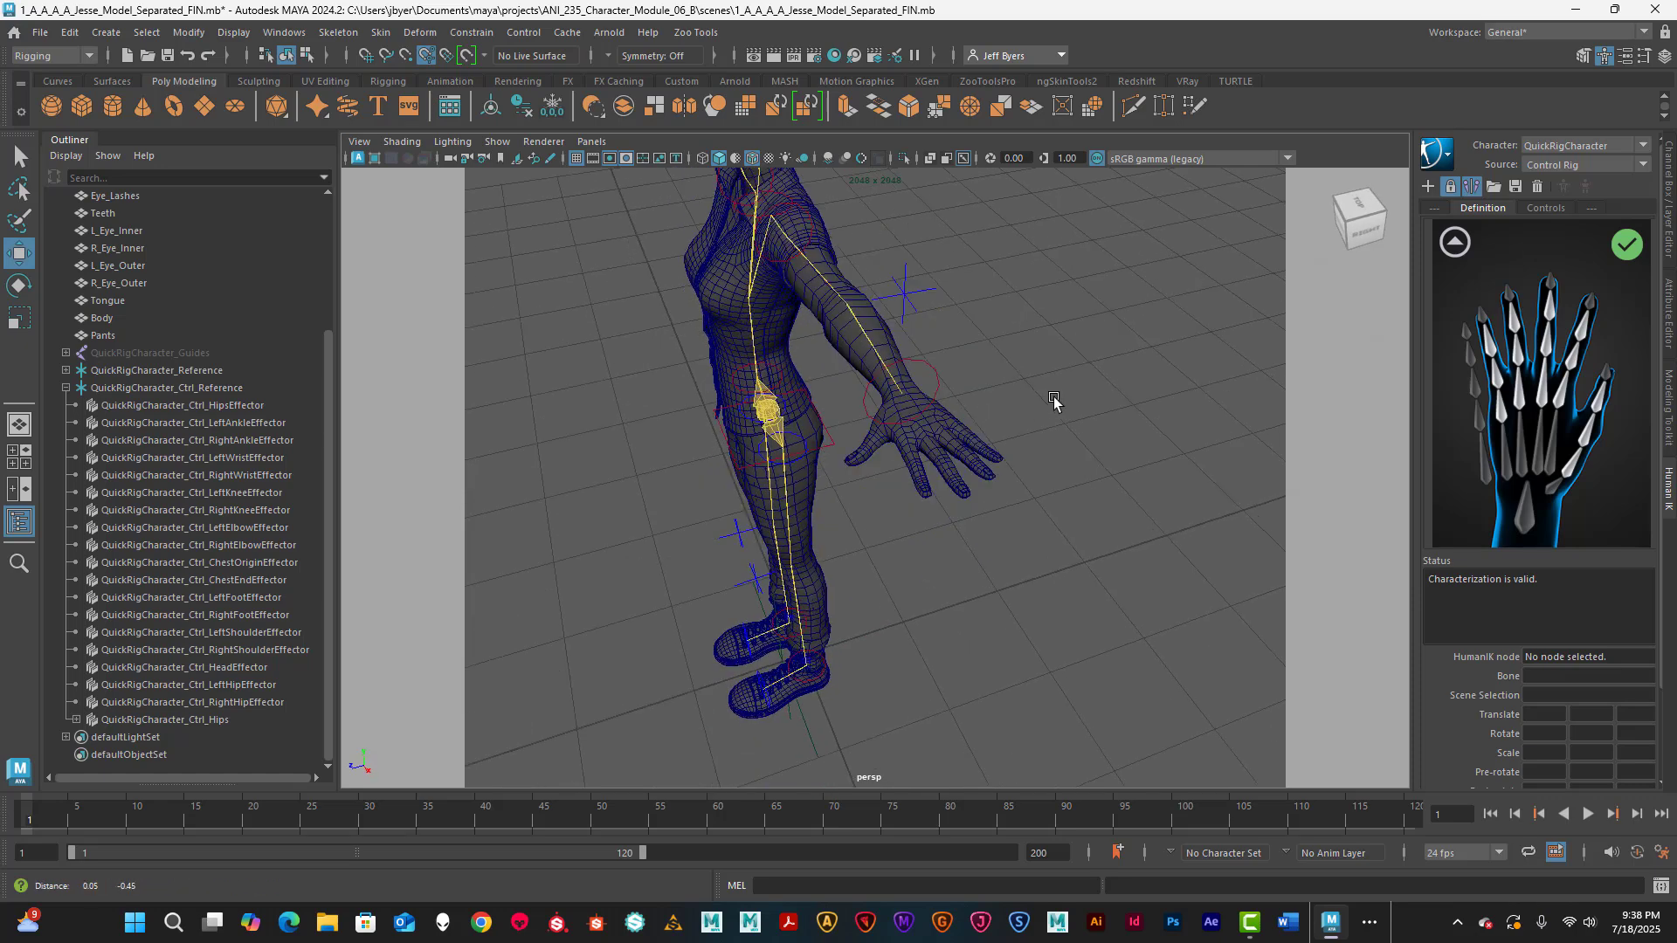
scroll(1059, 464, up, 2)
scroll(1045, 471, up, 2)
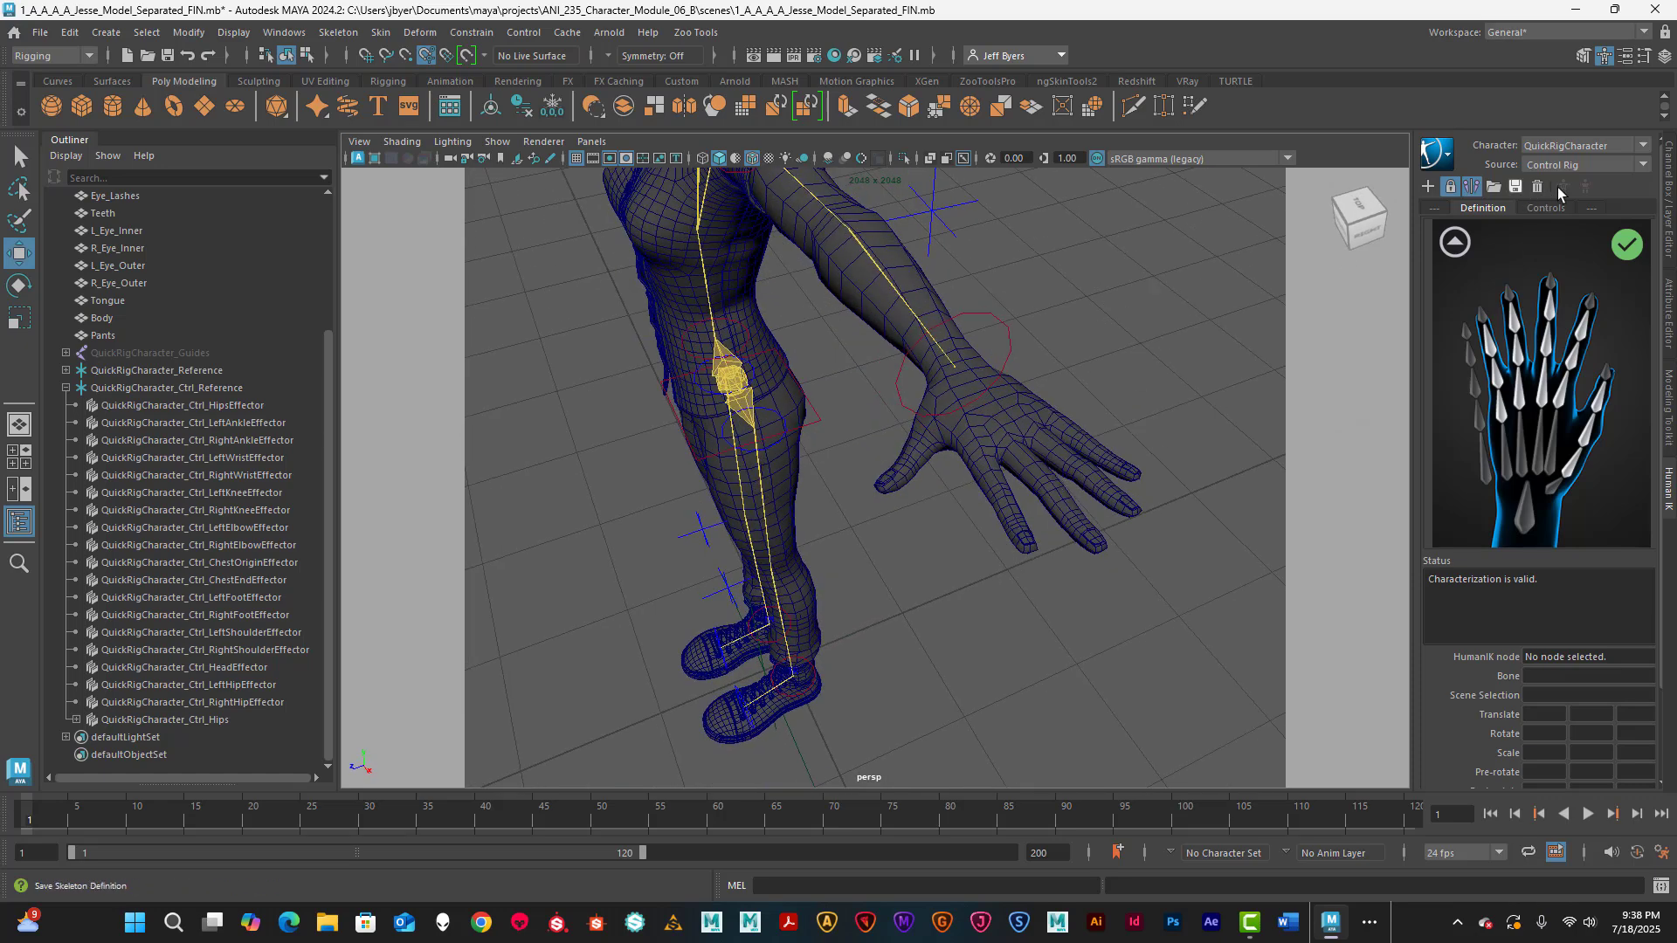
click(1670, 175)
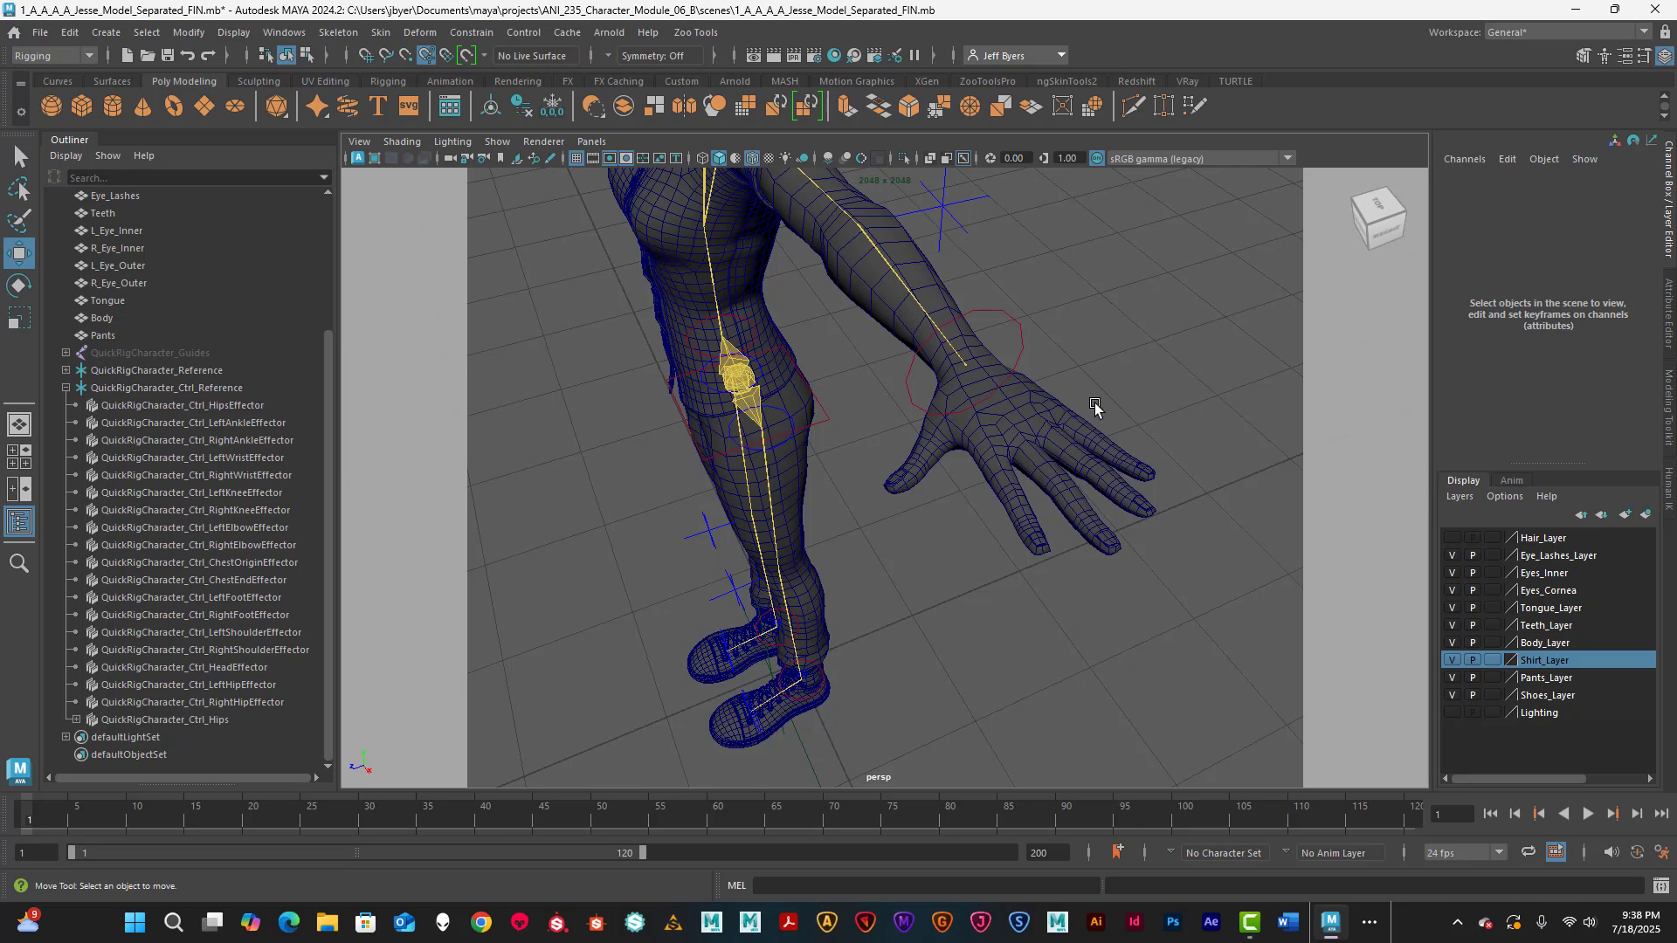
alt+drag(1104, 389, 1074, 432)
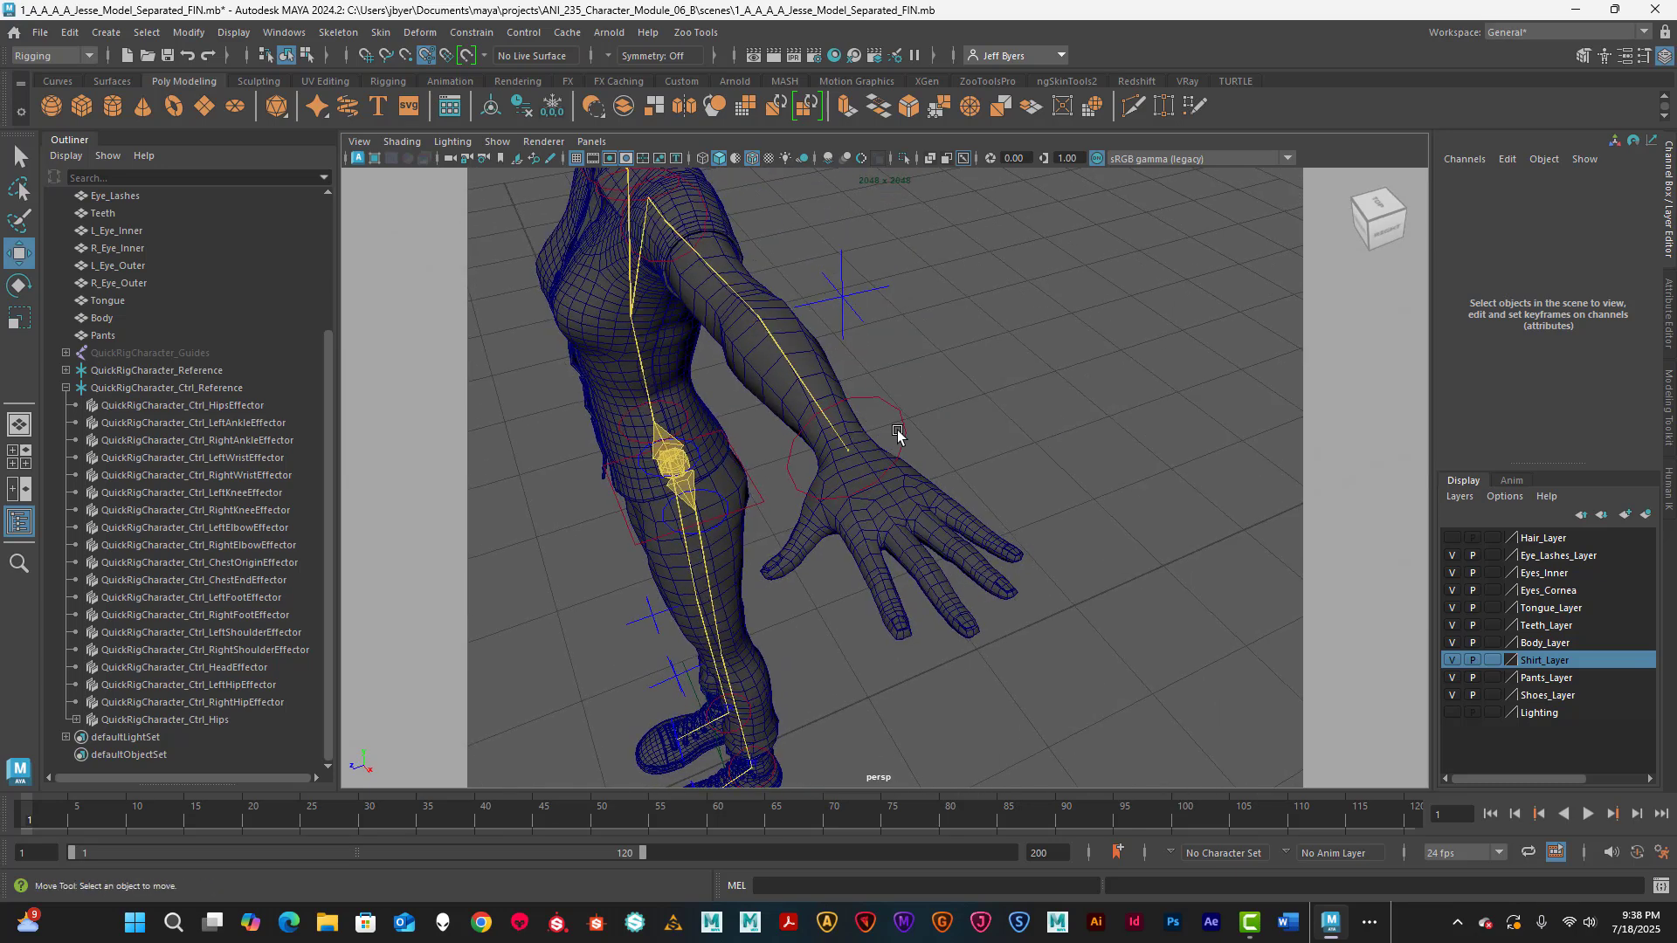
mouse_move(989, 399)
alt+mouse_down()
mouse_move(1010, 407)
mouse_move(1041, 382)
mouse_move(1012, 400)
alt+mouse_up()
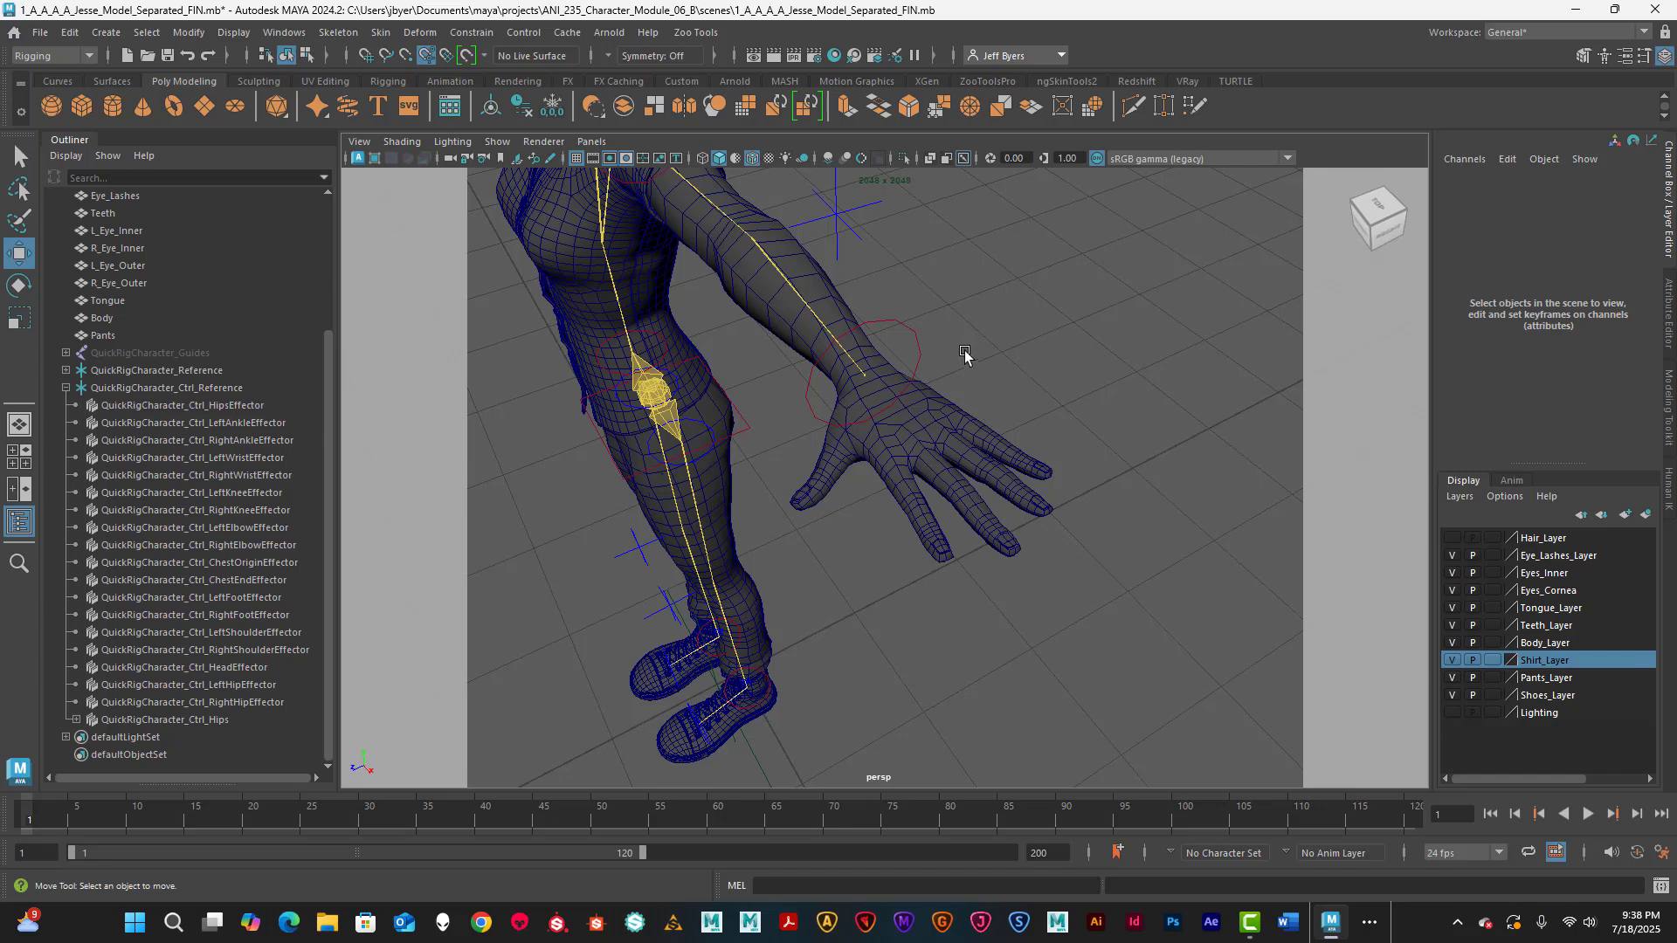
- Activate the Create Joints tool with its options shown, review the joint settings and close the settings window
key(space)
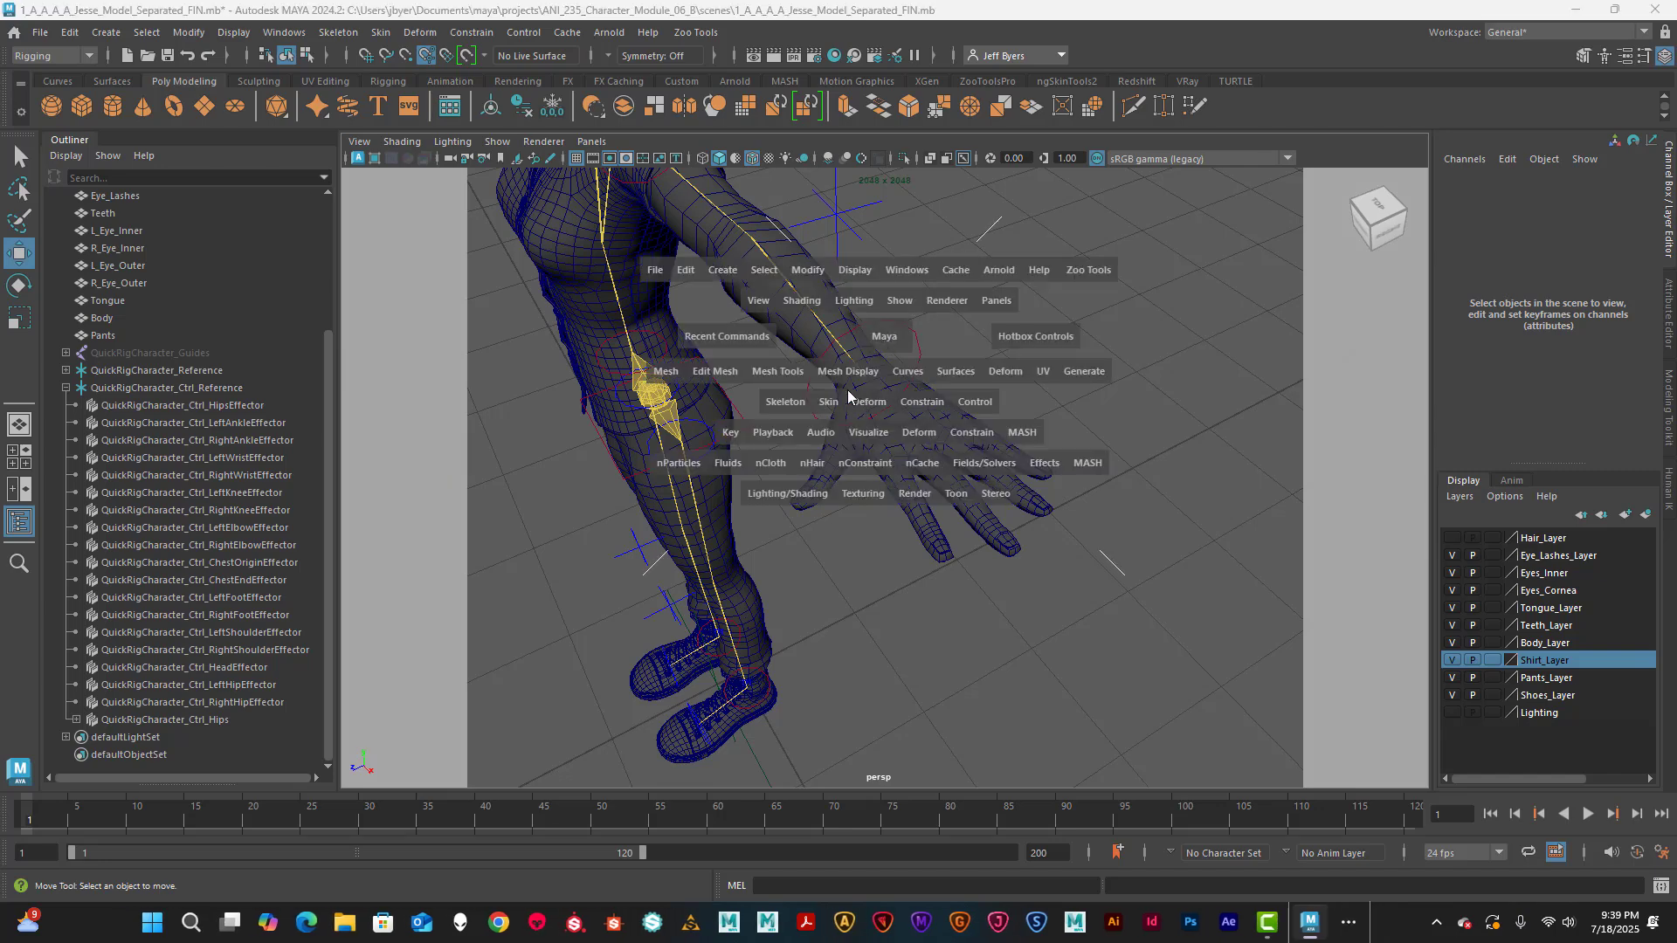
click(790, 401)
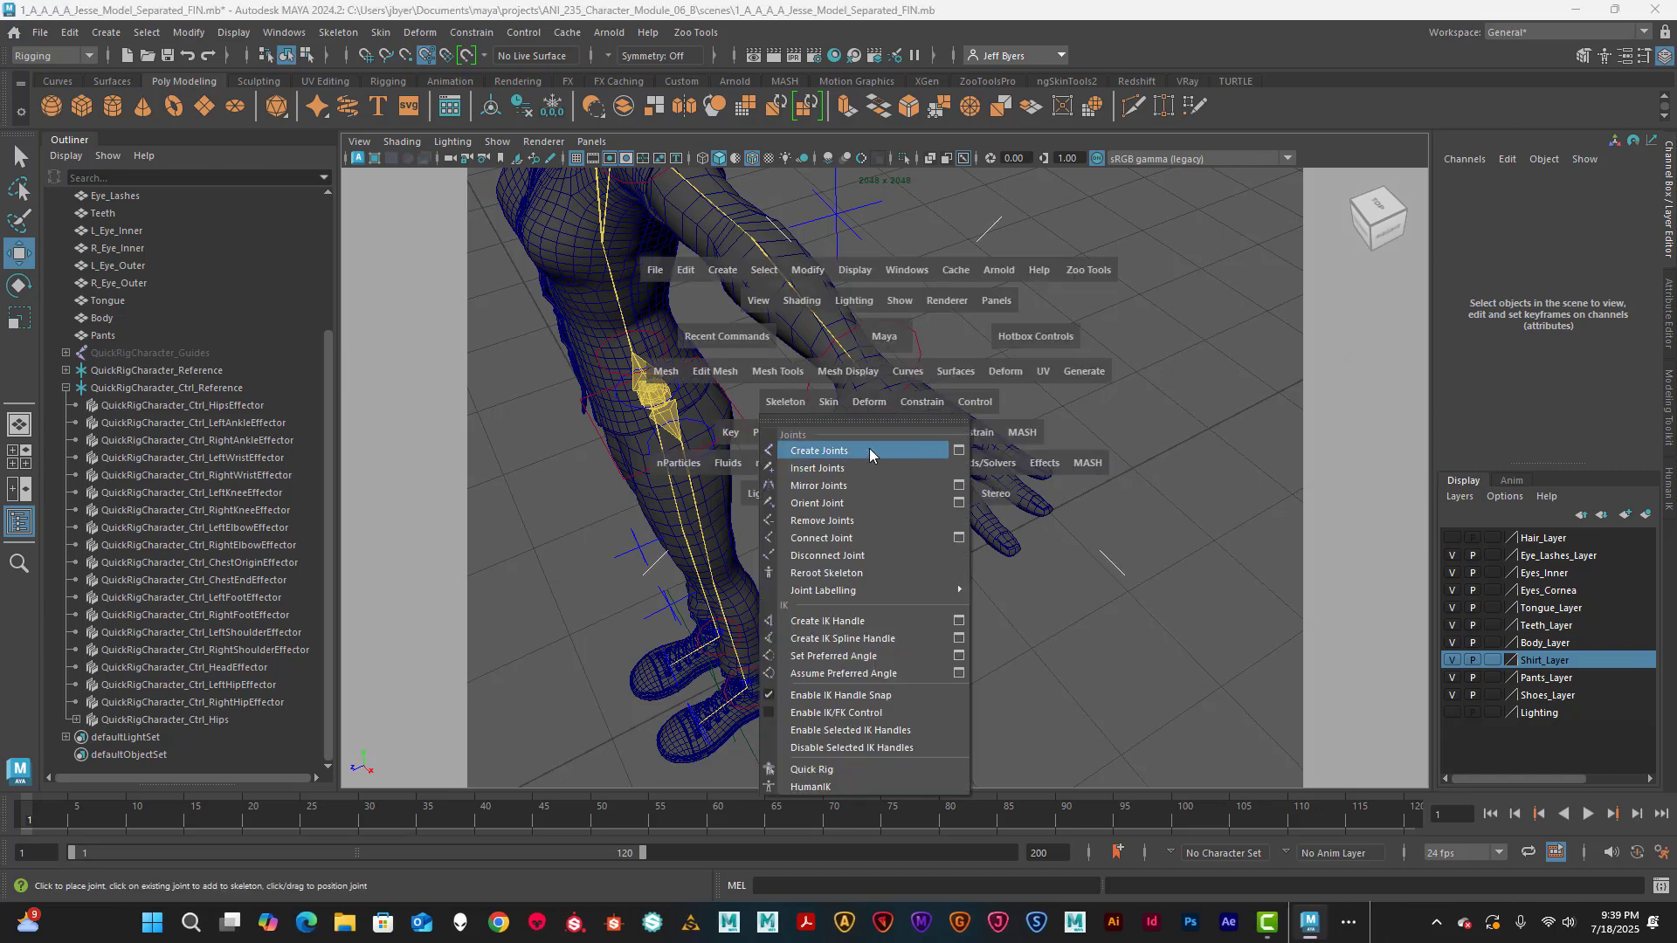
click(956, 450)
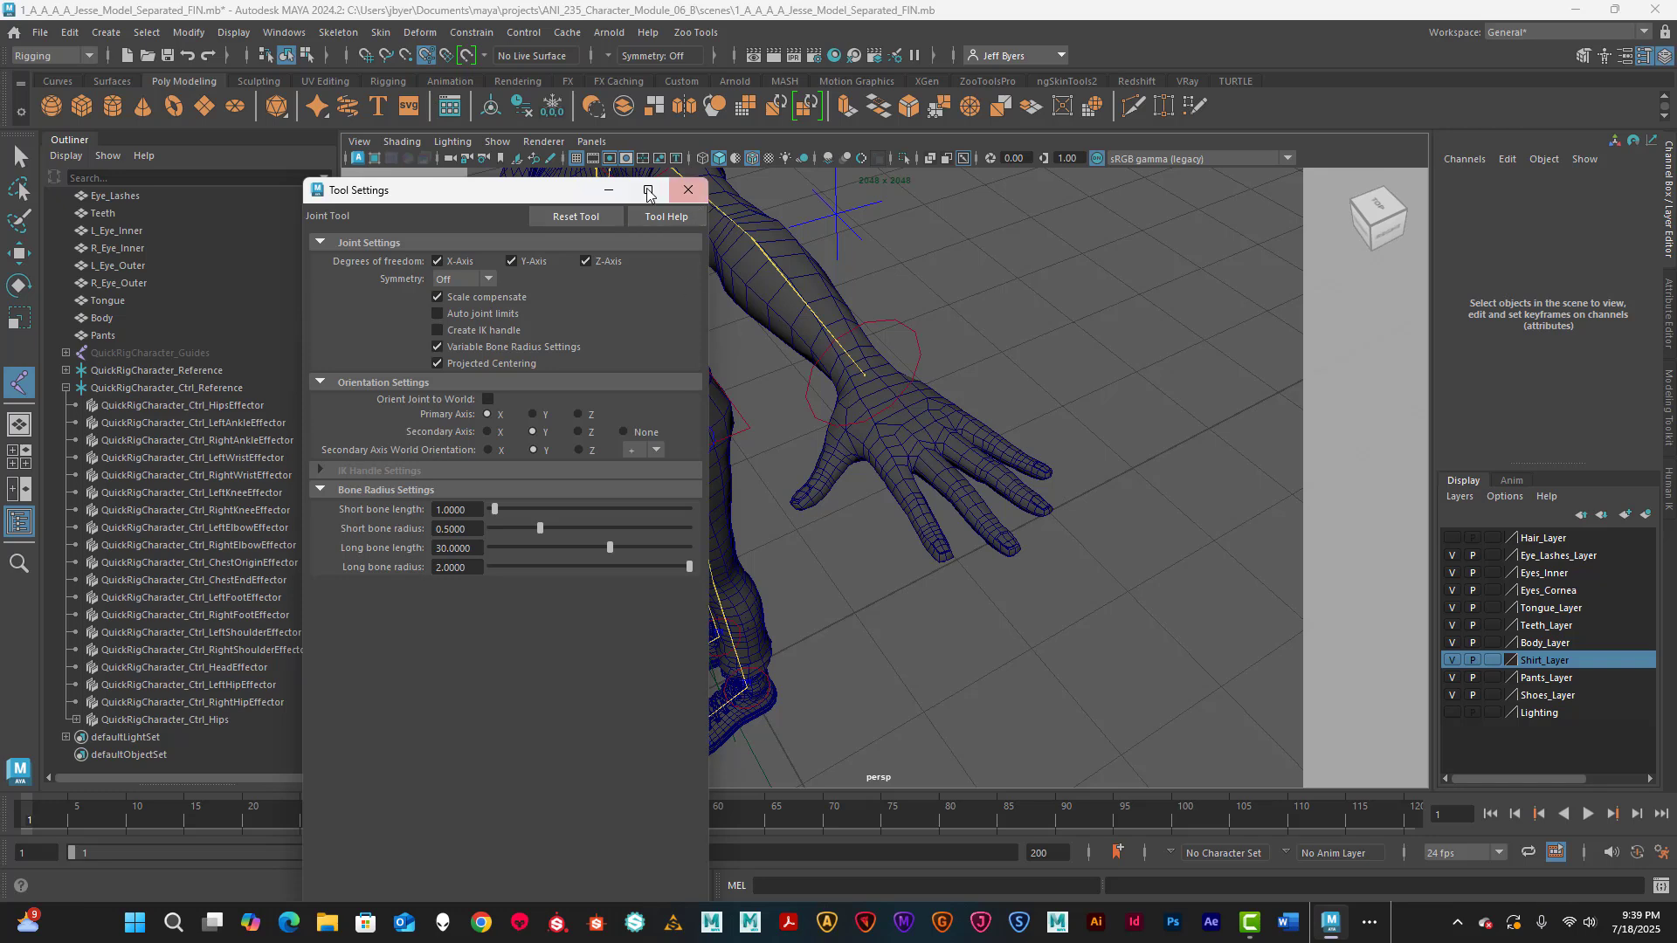
drag(469, 199, 613, 237)
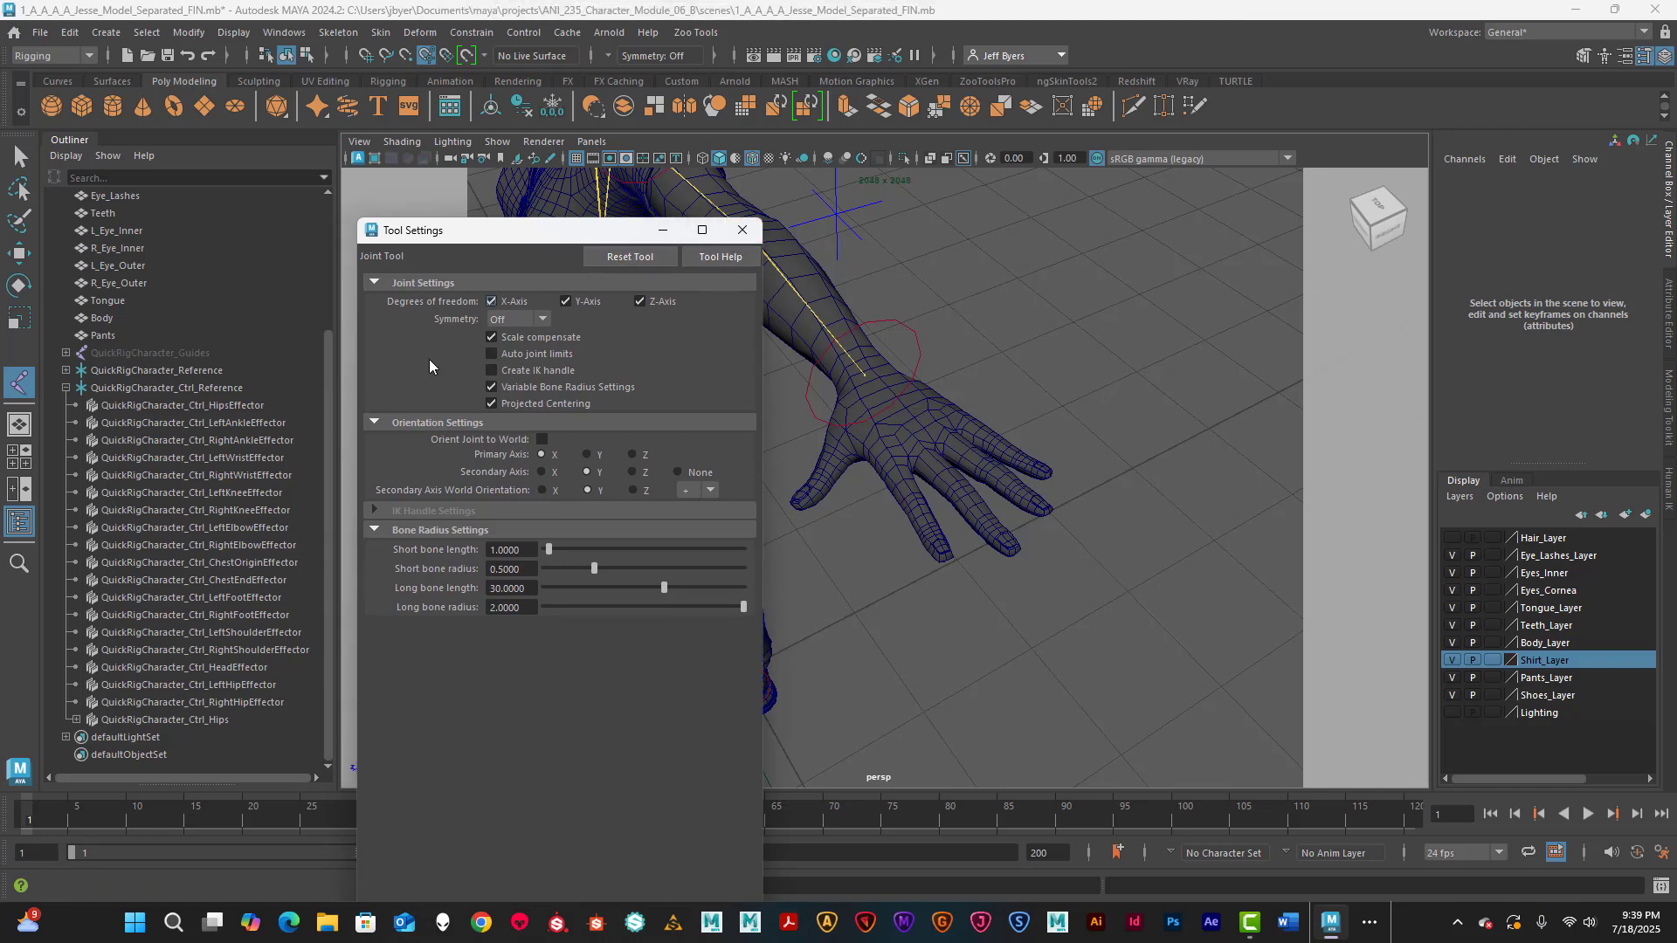
click(741, 229)
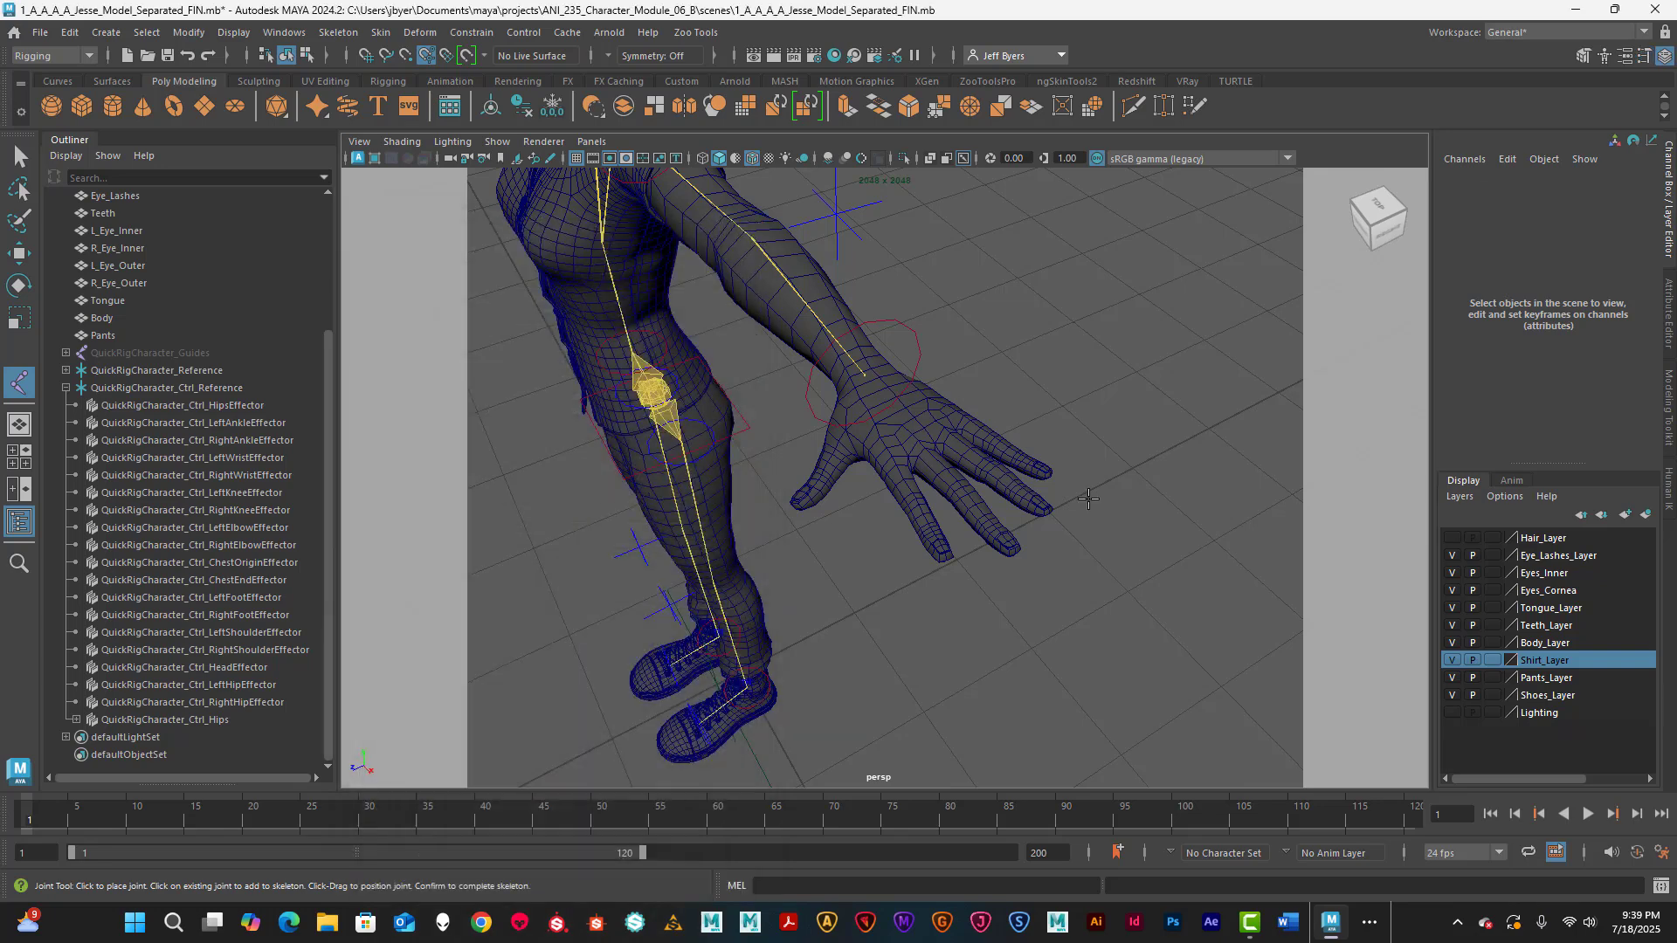
- Place the first thumb joint inside the palm of the left hand, just past the wrist on the thumb side
scroll(878, 422, up, 5)
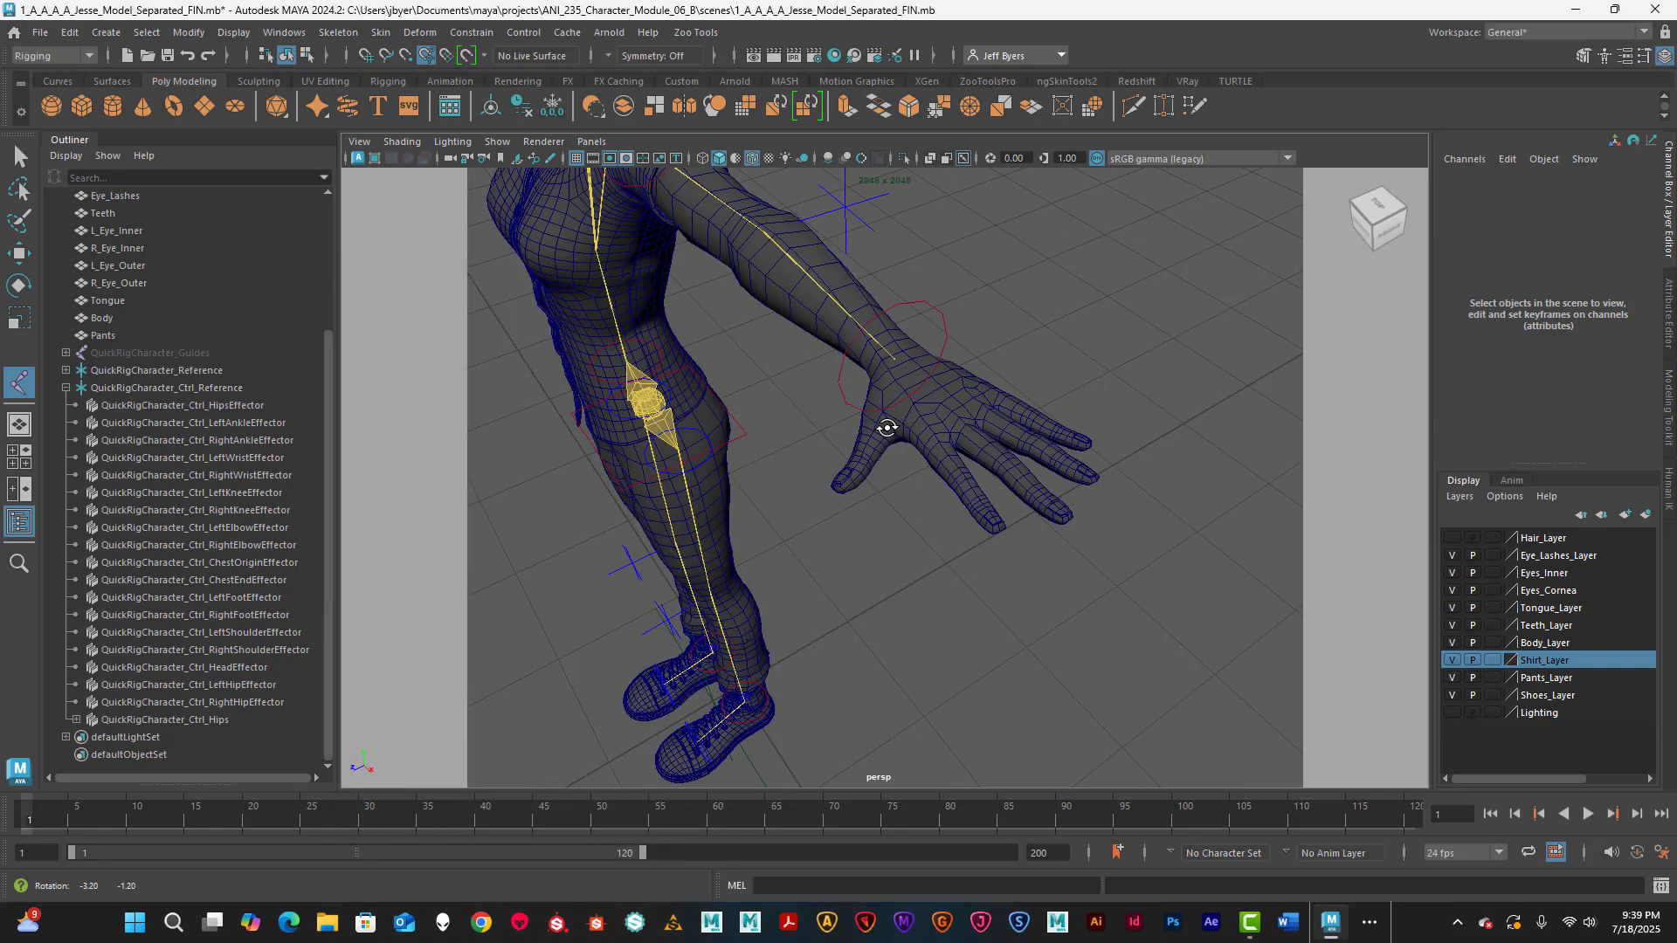
mouse_move(917, 411)
alt+mouse_down()
mouse_move(928, 396)
mouse_move(898, 391)
alt+mouse_up()
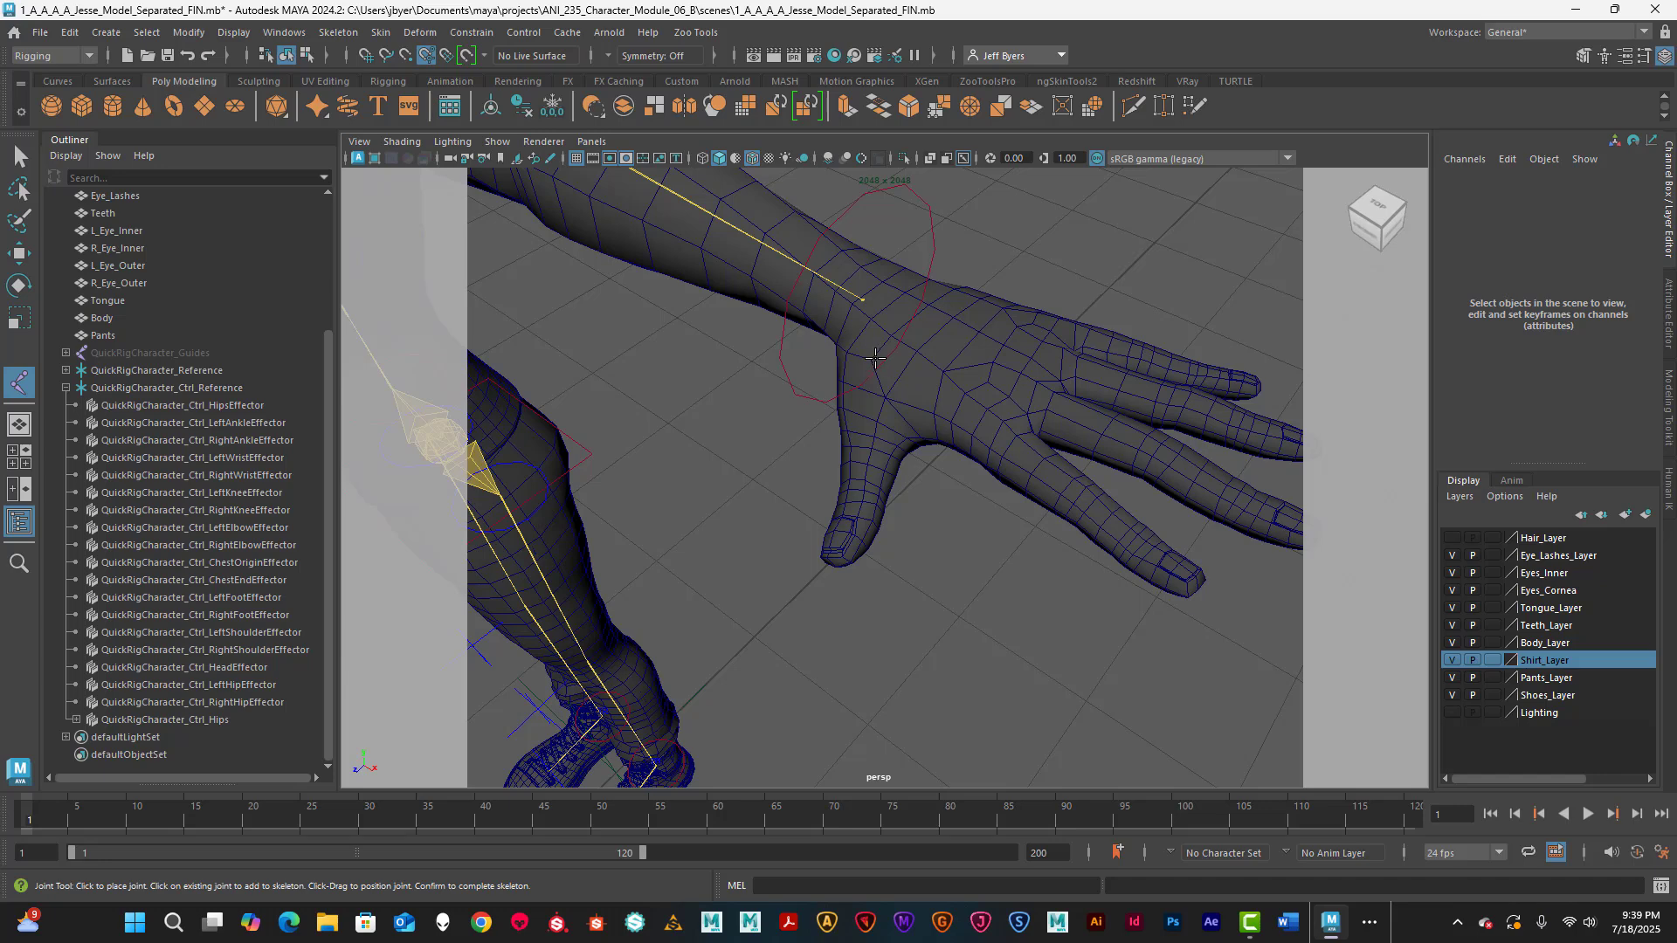
click(875, 358)
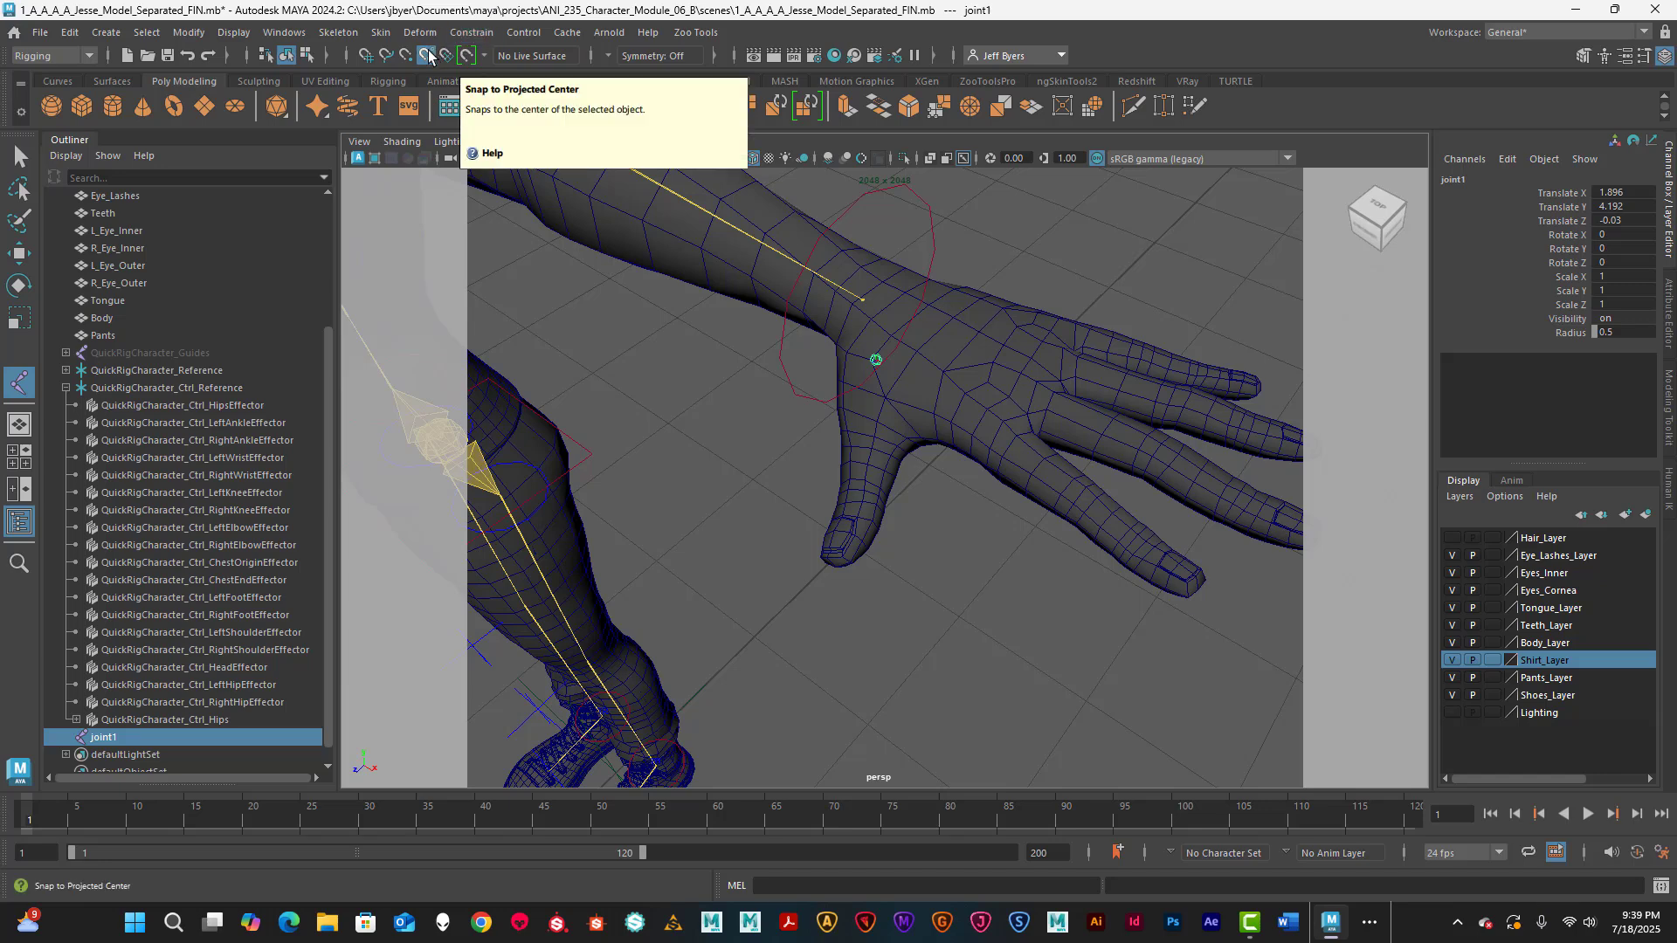
- In the top view, extend the chain with three more joints along the thumb to its tip and finish it with the Move tool active
alt+drag(1044, 508, 1048, 511)
key(space)
key(space)
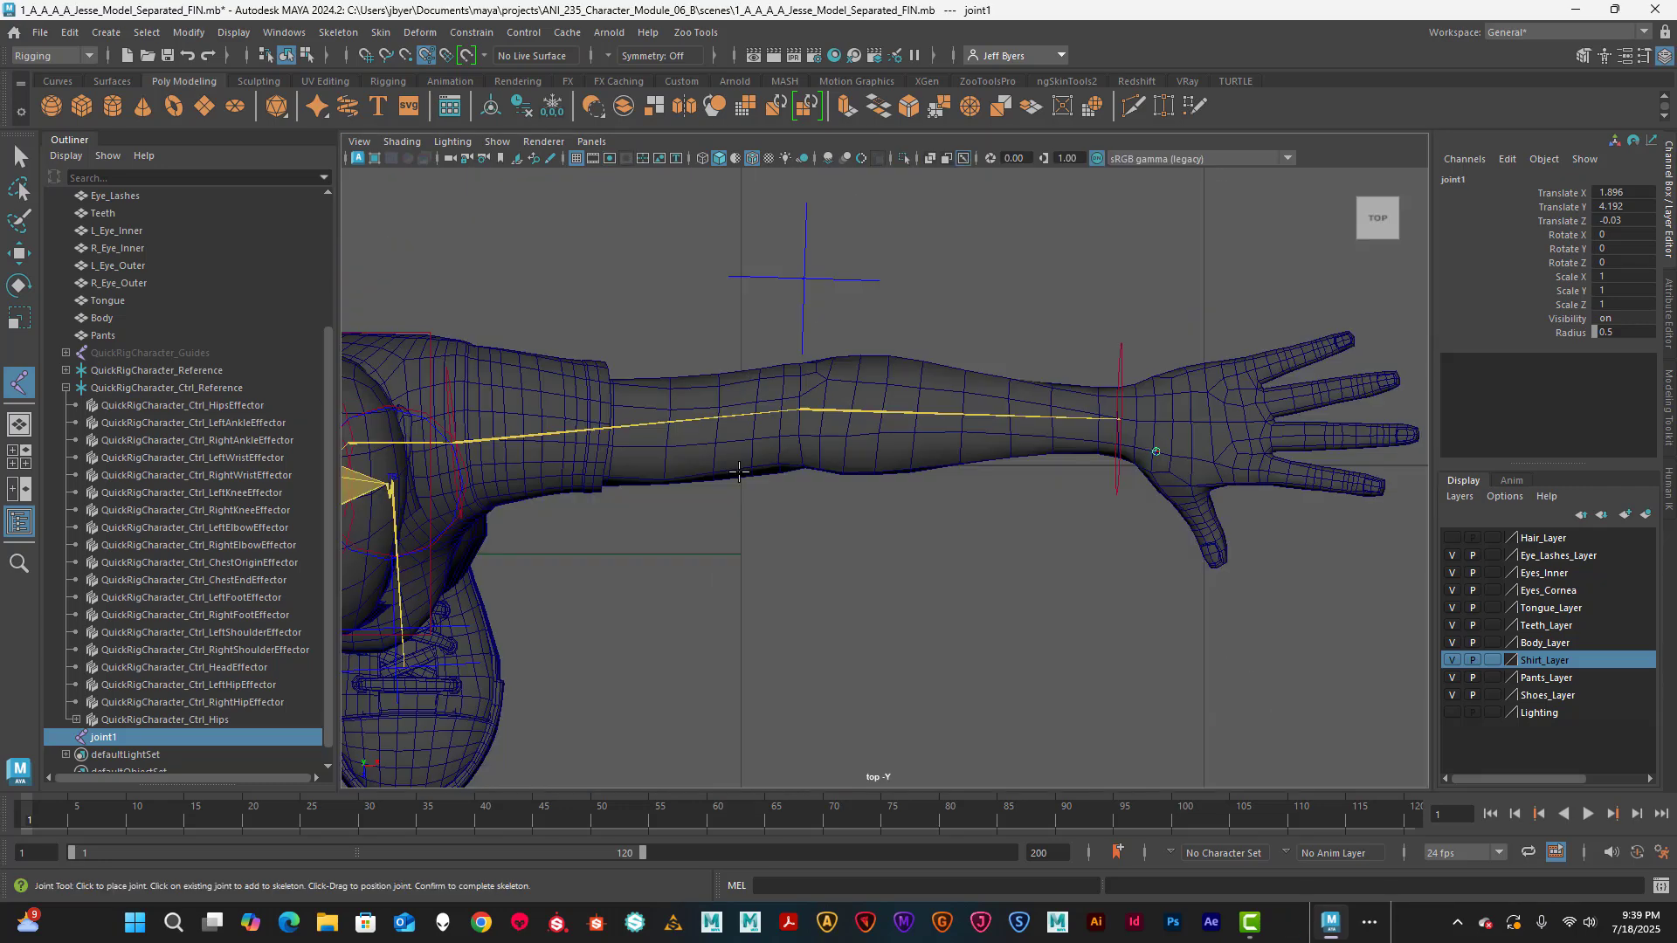
scroll(790, 506, up, 1)
alt+middle_drag(902, 518, 502, 493)
scroll(644, 501, up, 2)
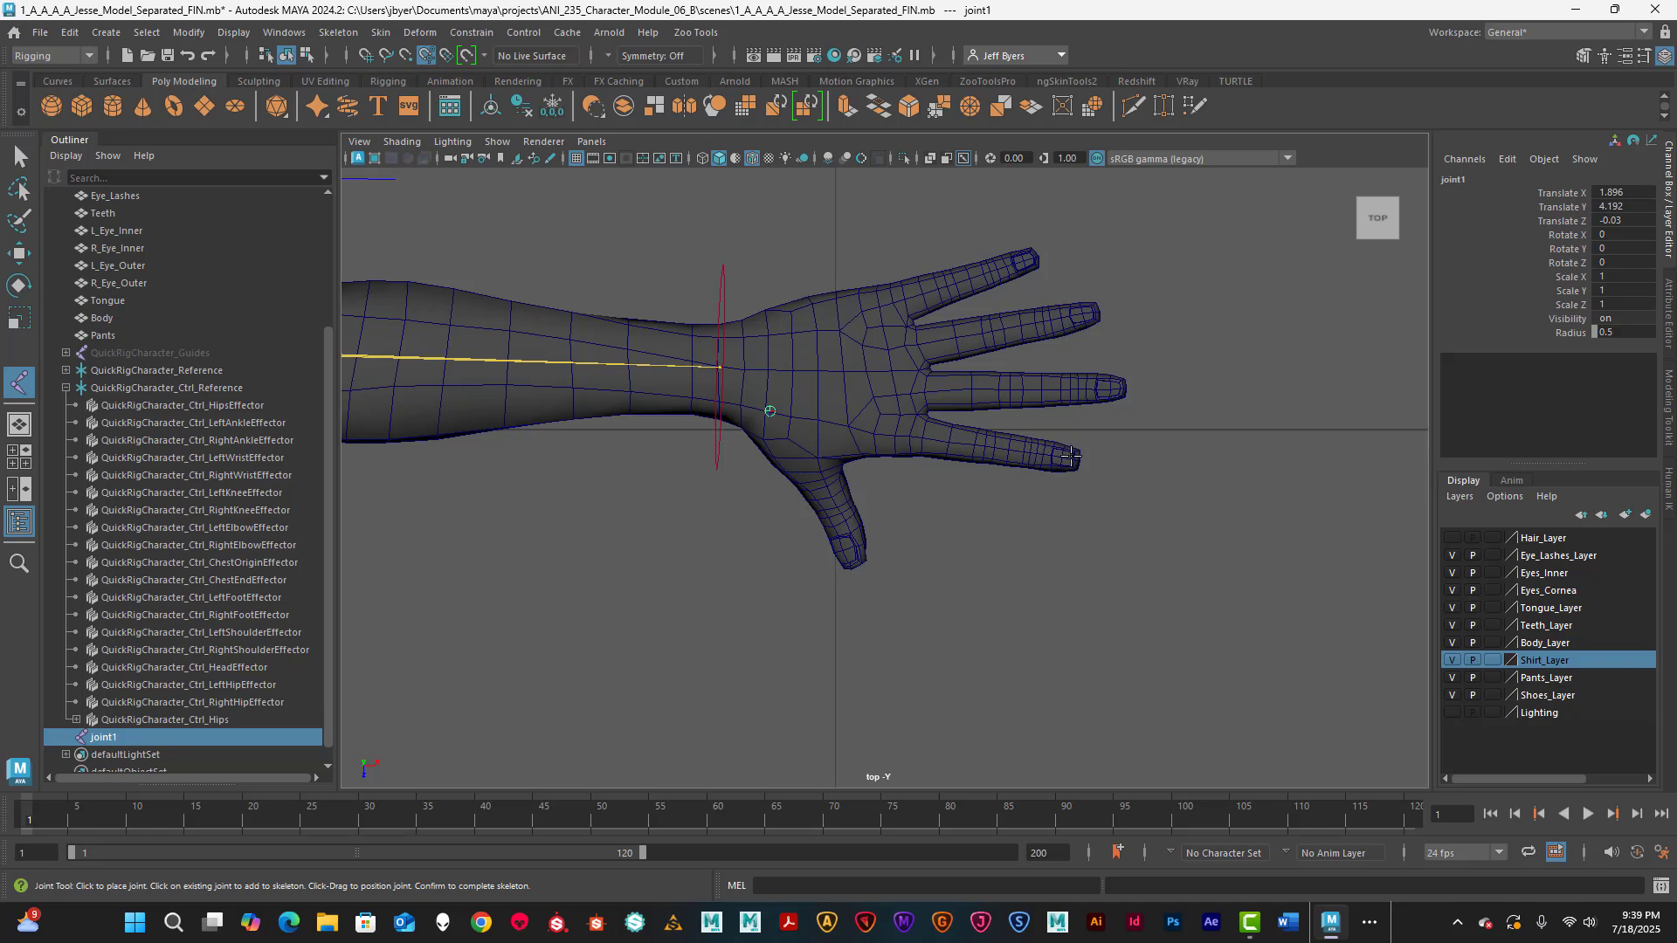
click(802, 457)
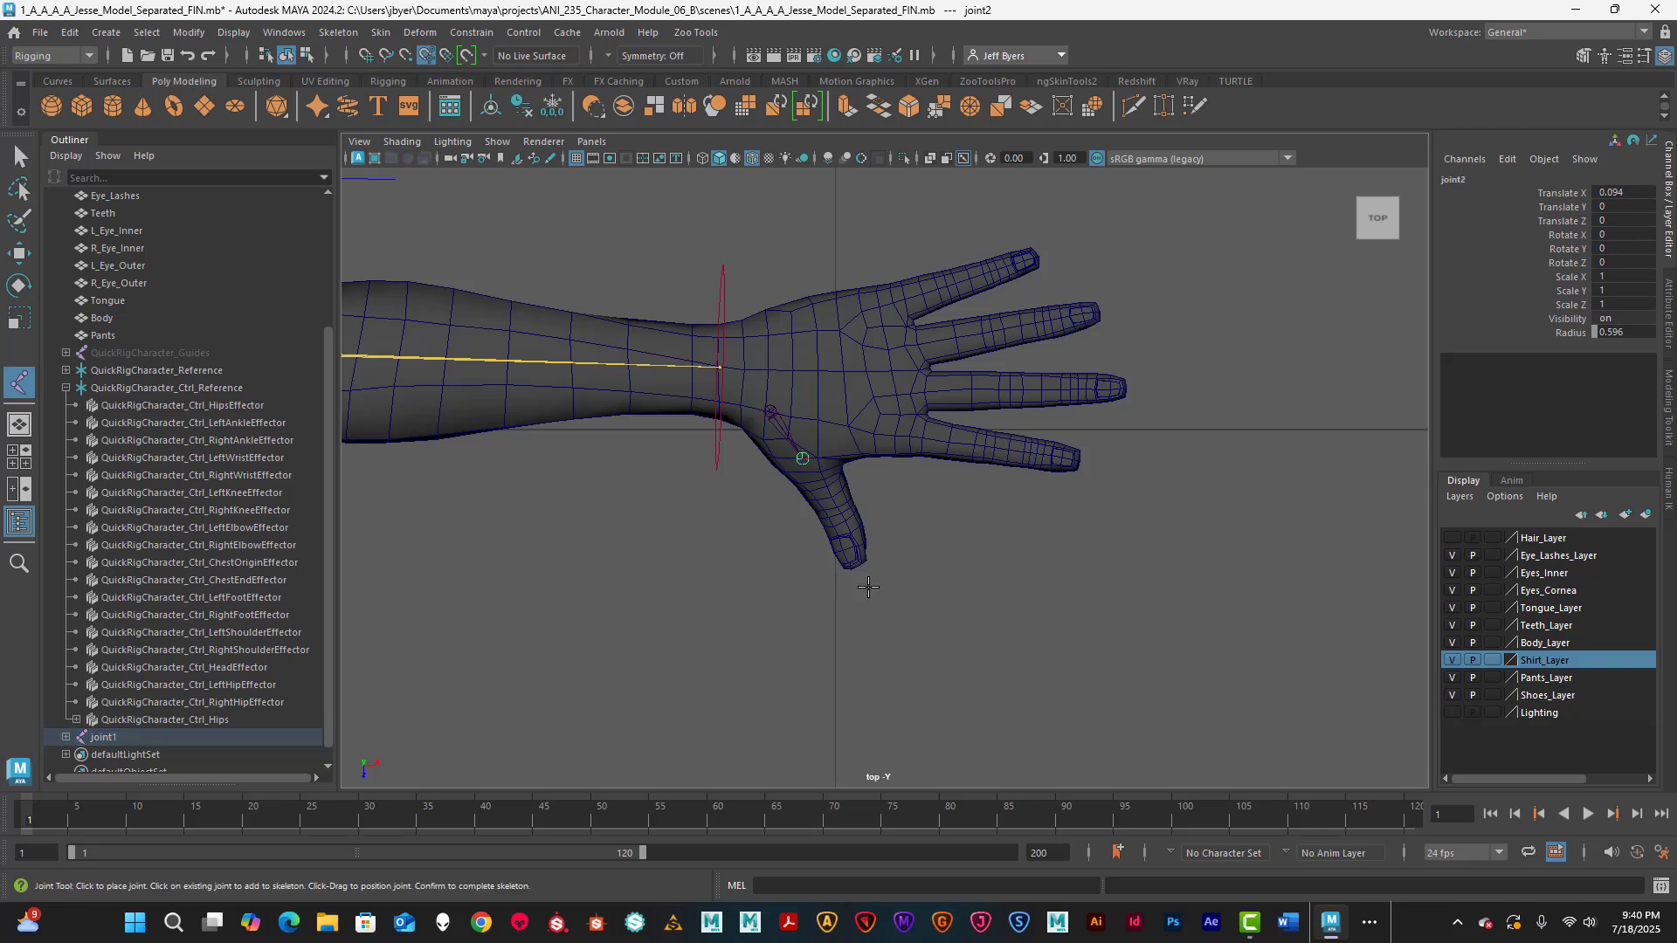
click(833, 515)
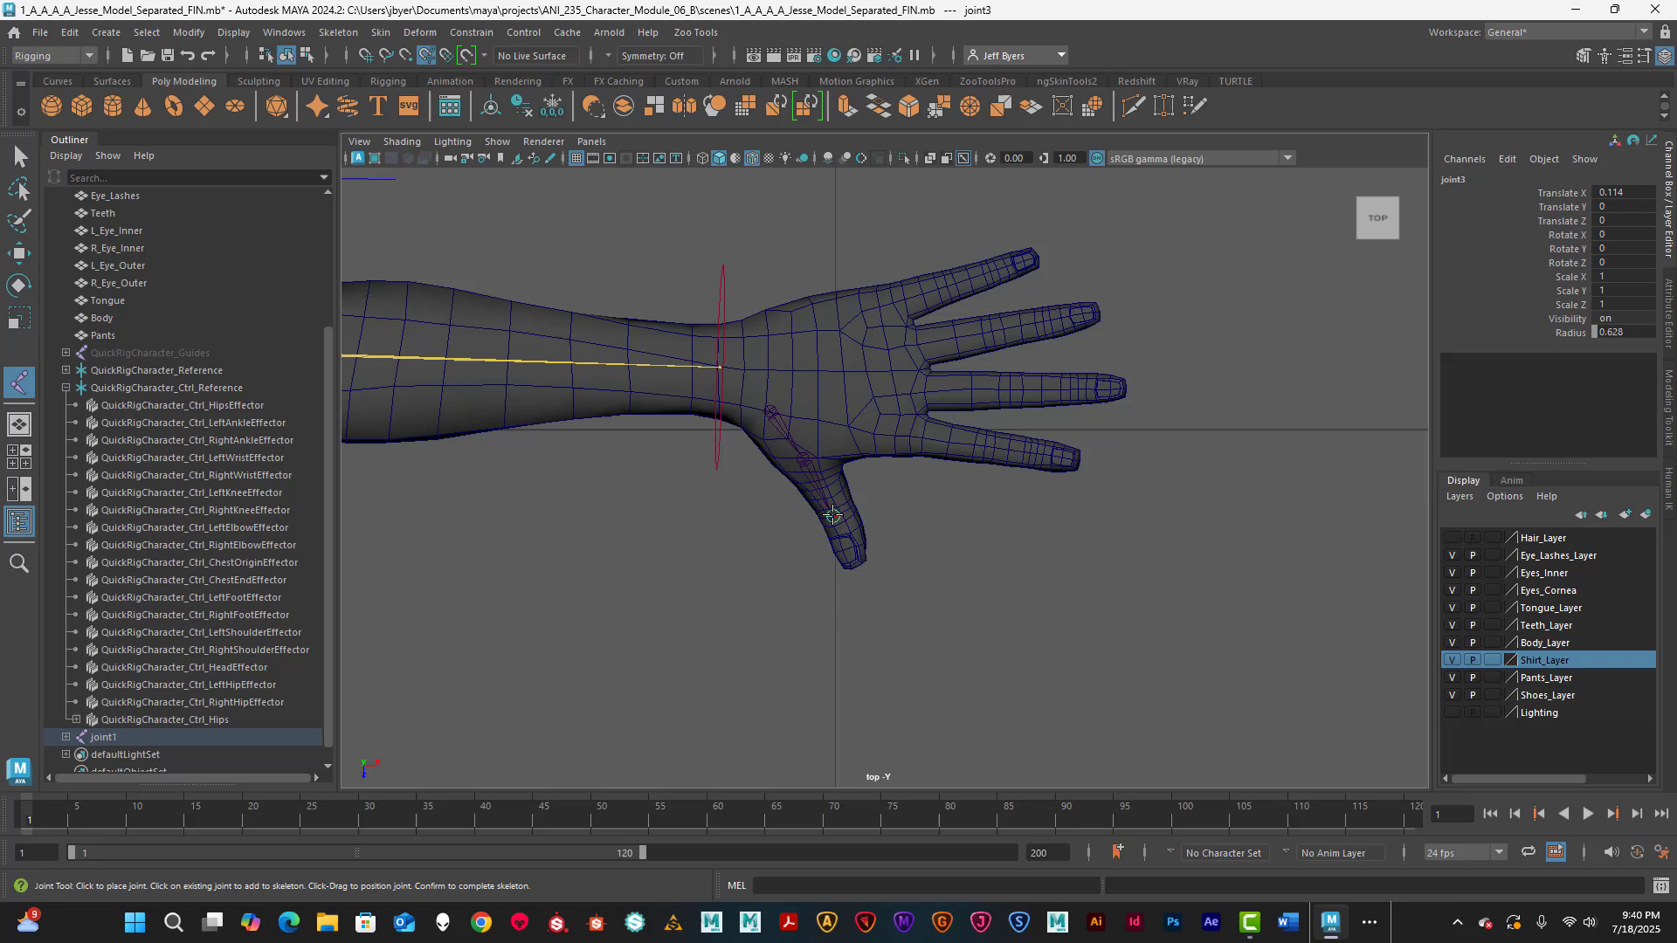
click(857, 570)
key(w)
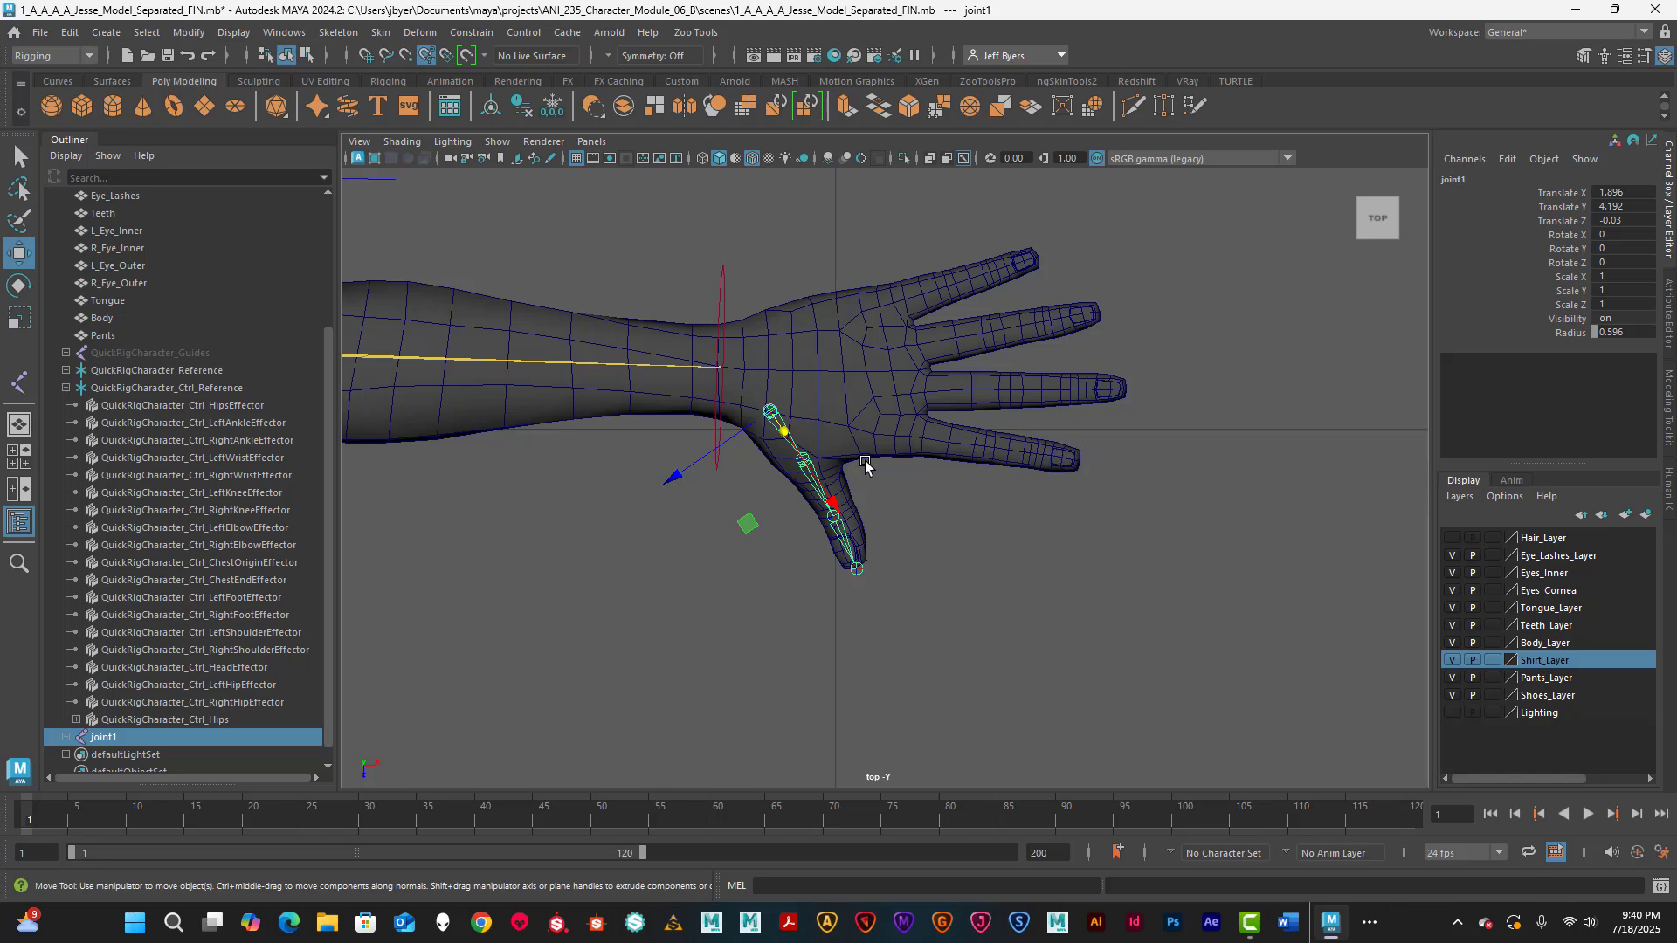
key(q)
key(ctrl+shift+s)
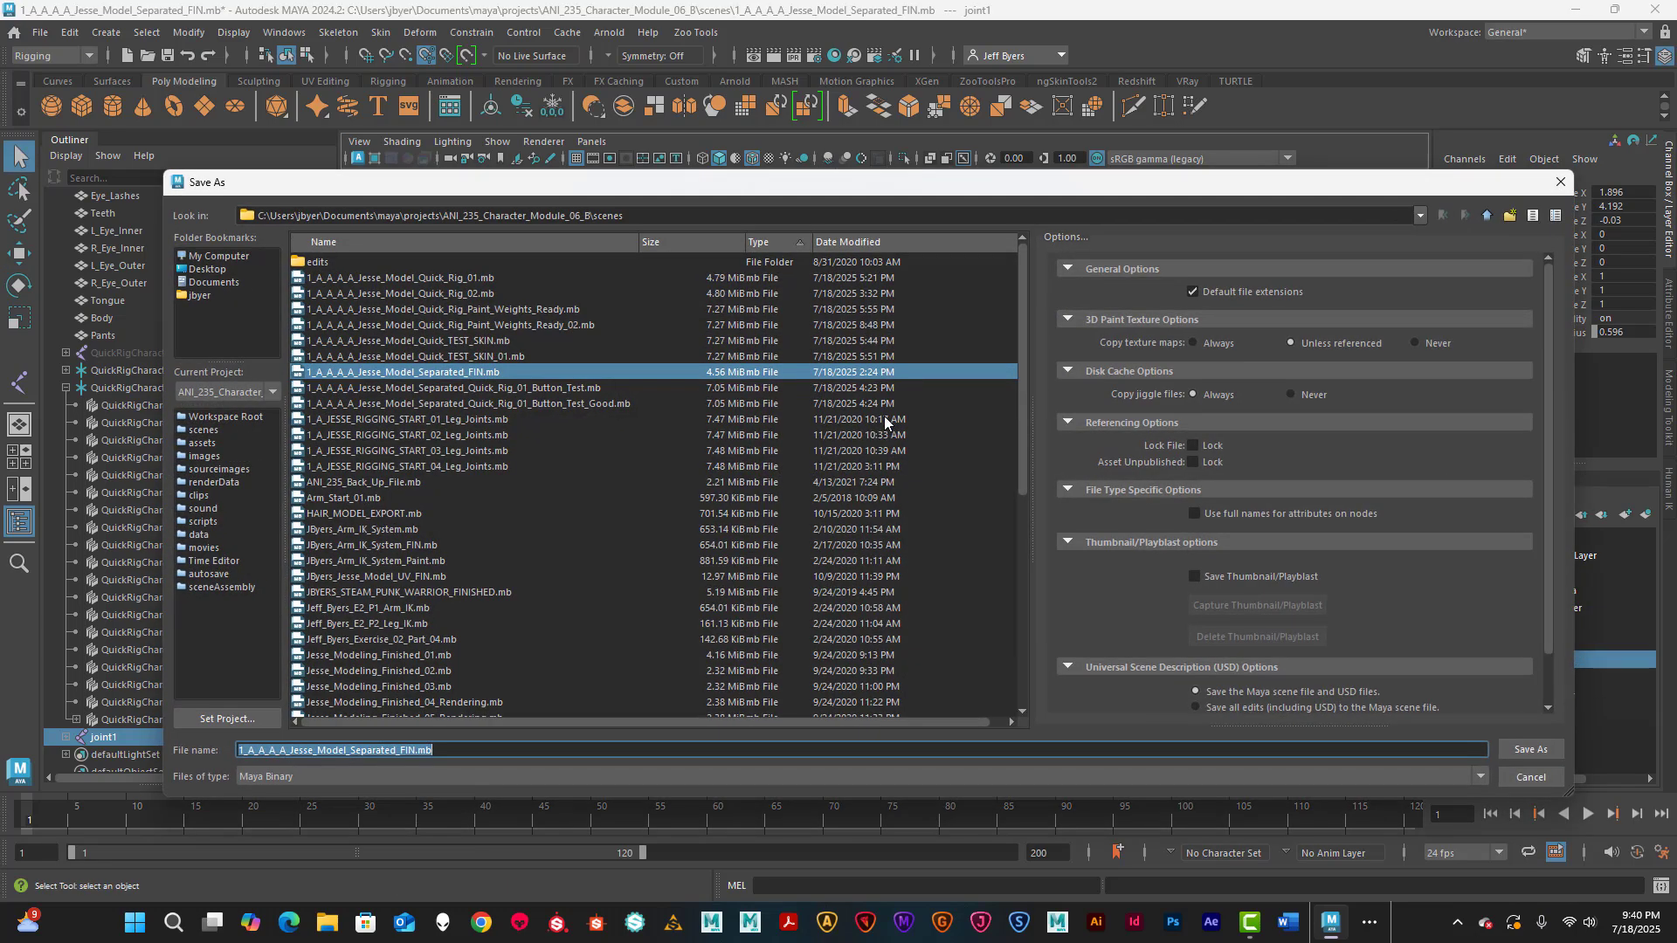
click(1561, 182)
key(w)
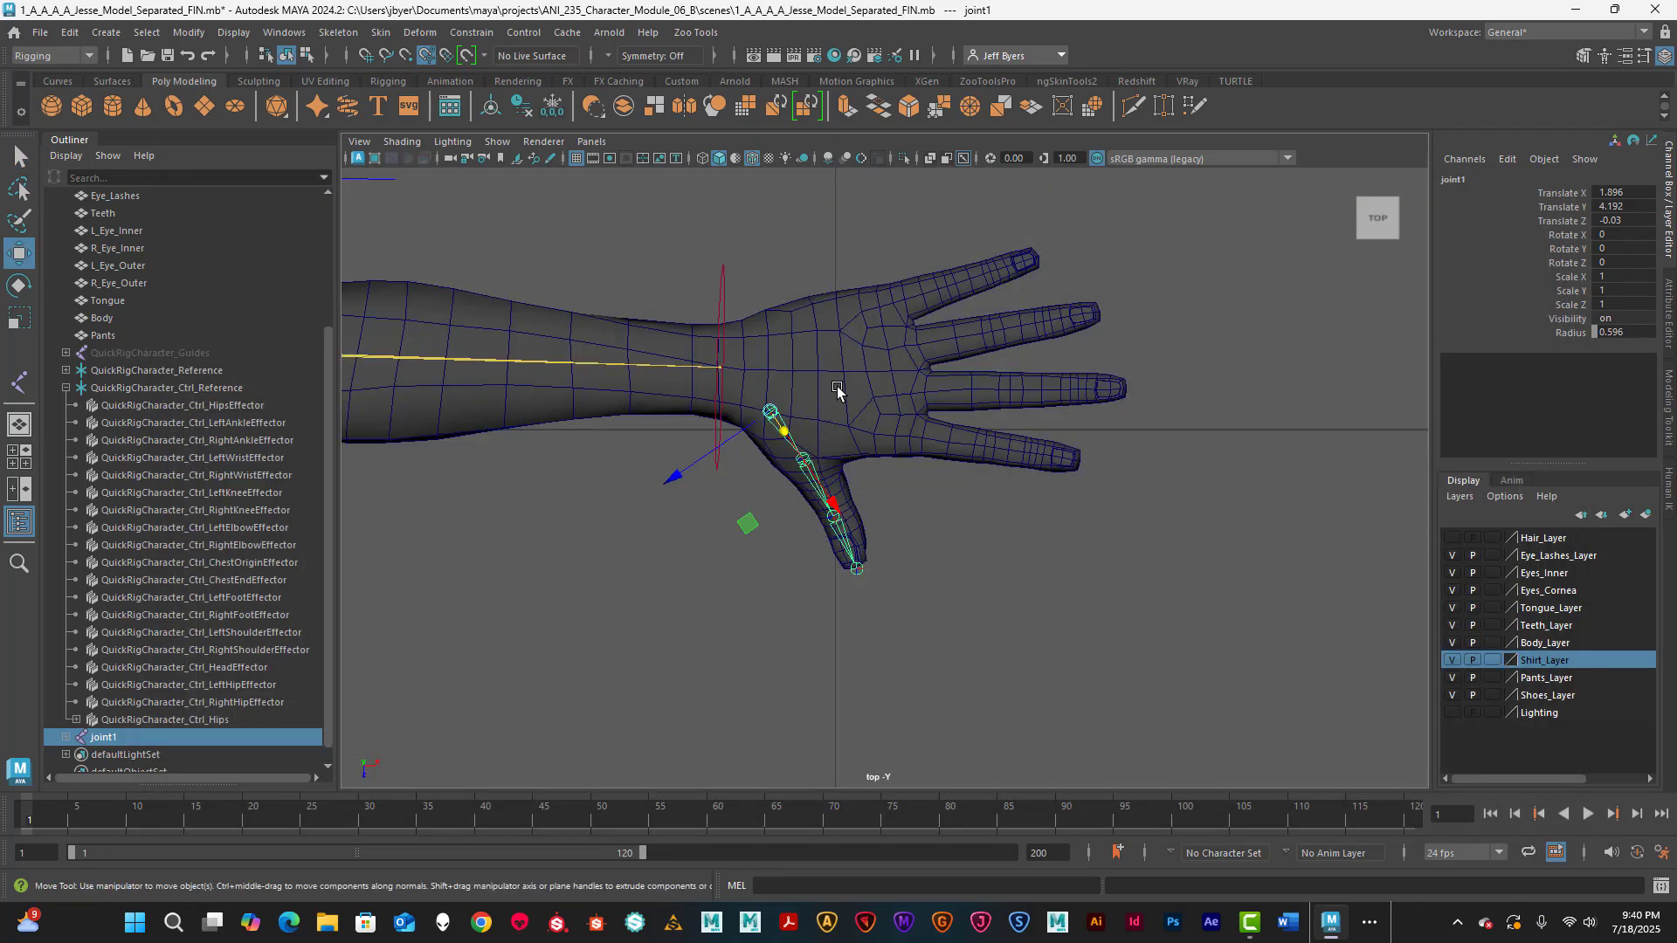
- Create a four-joint chain along the index finger, from its base knuckle to the fingertip
key(space)
click(738, 454)
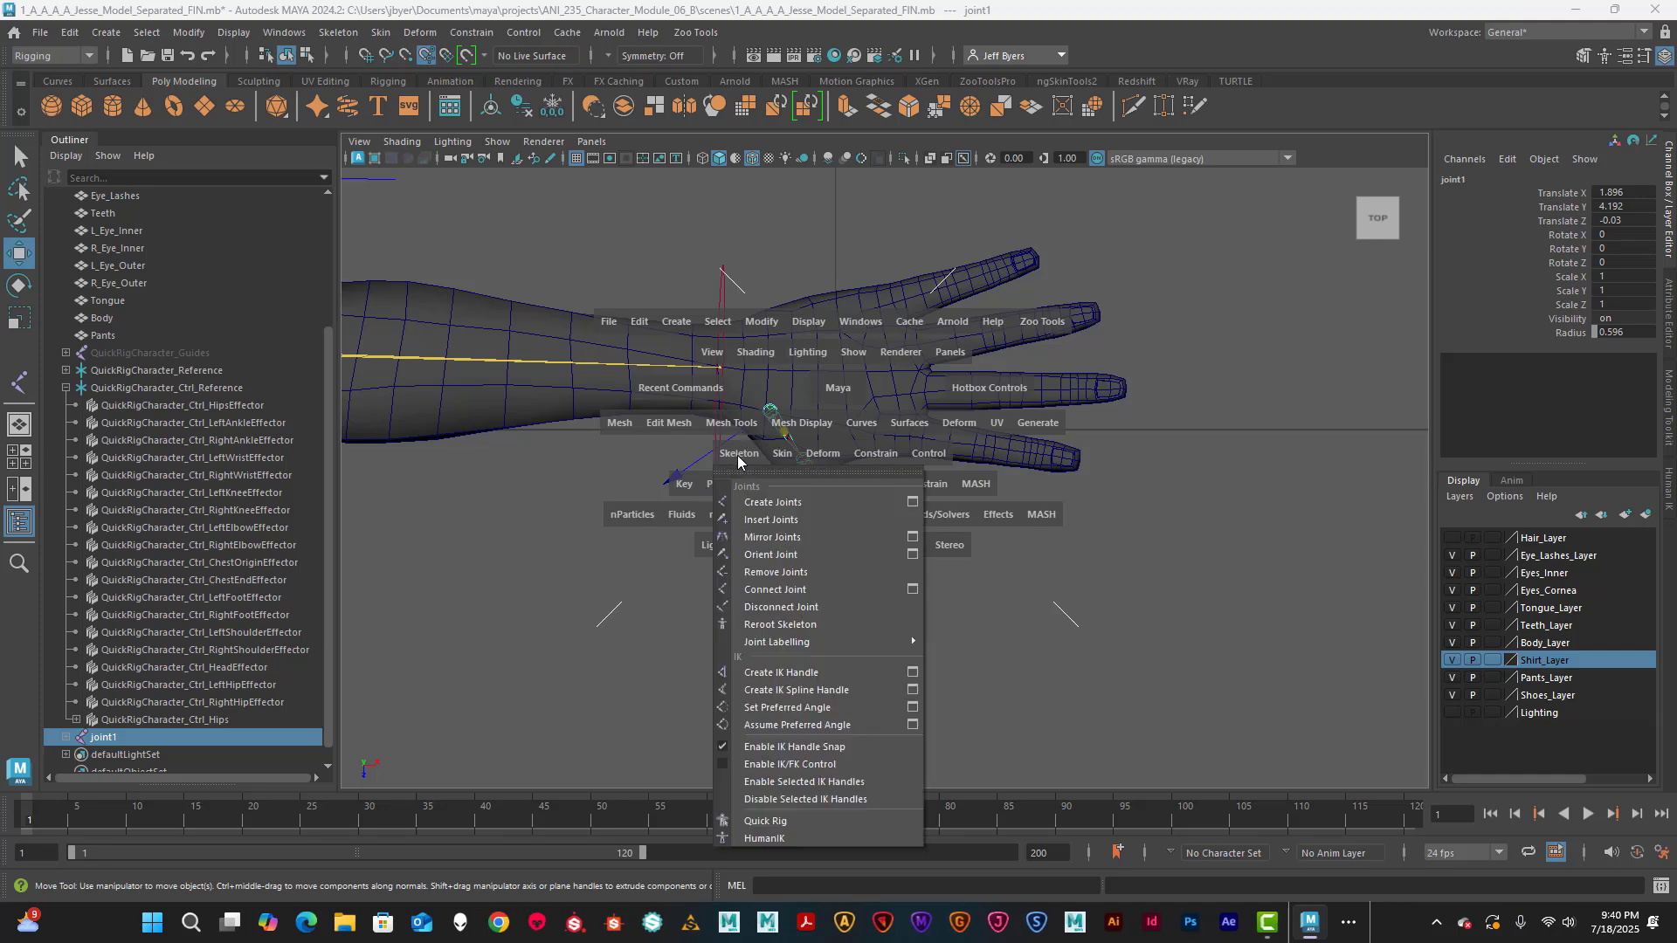
click(773, 502)
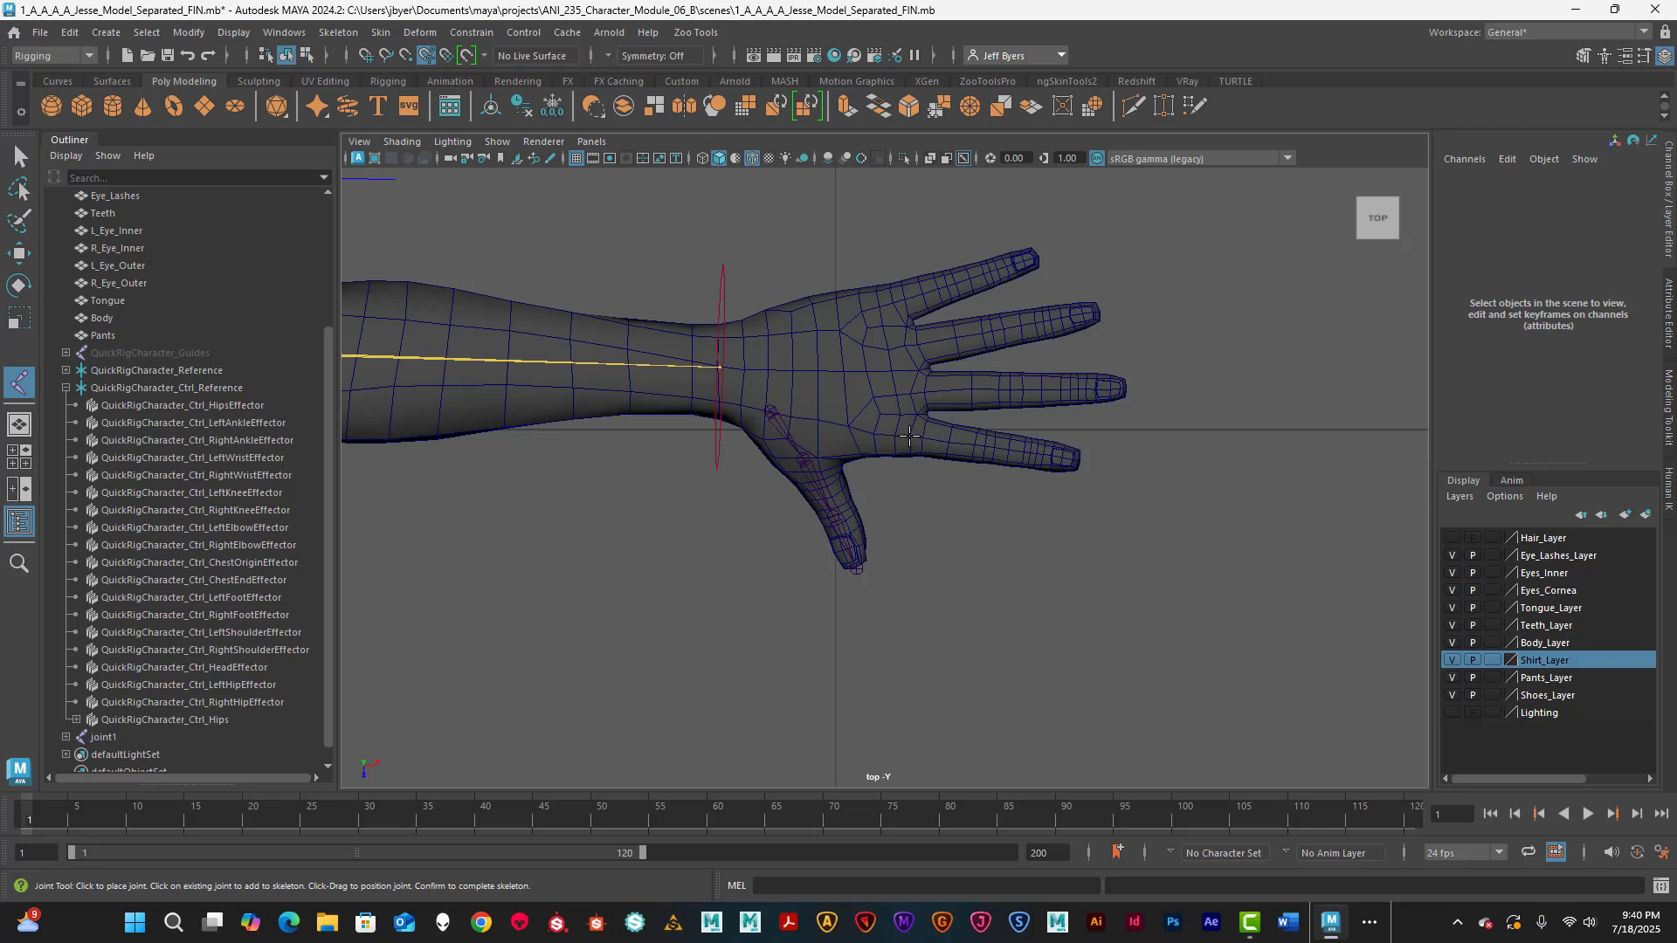
click(910, 436)
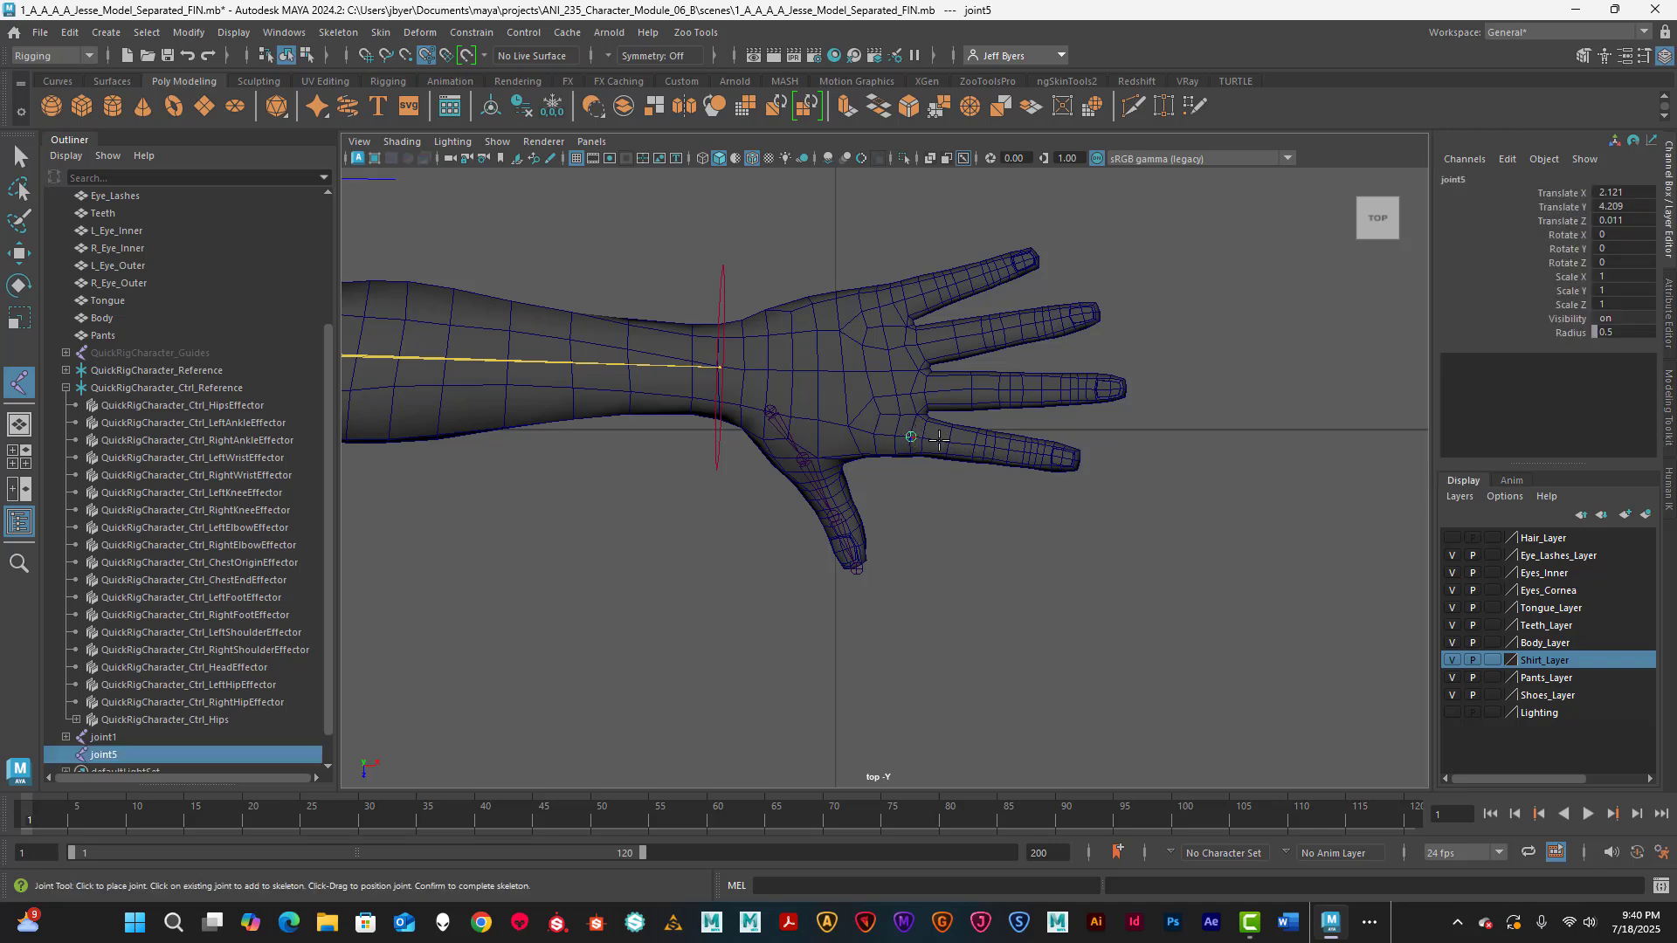
click(985, 445)
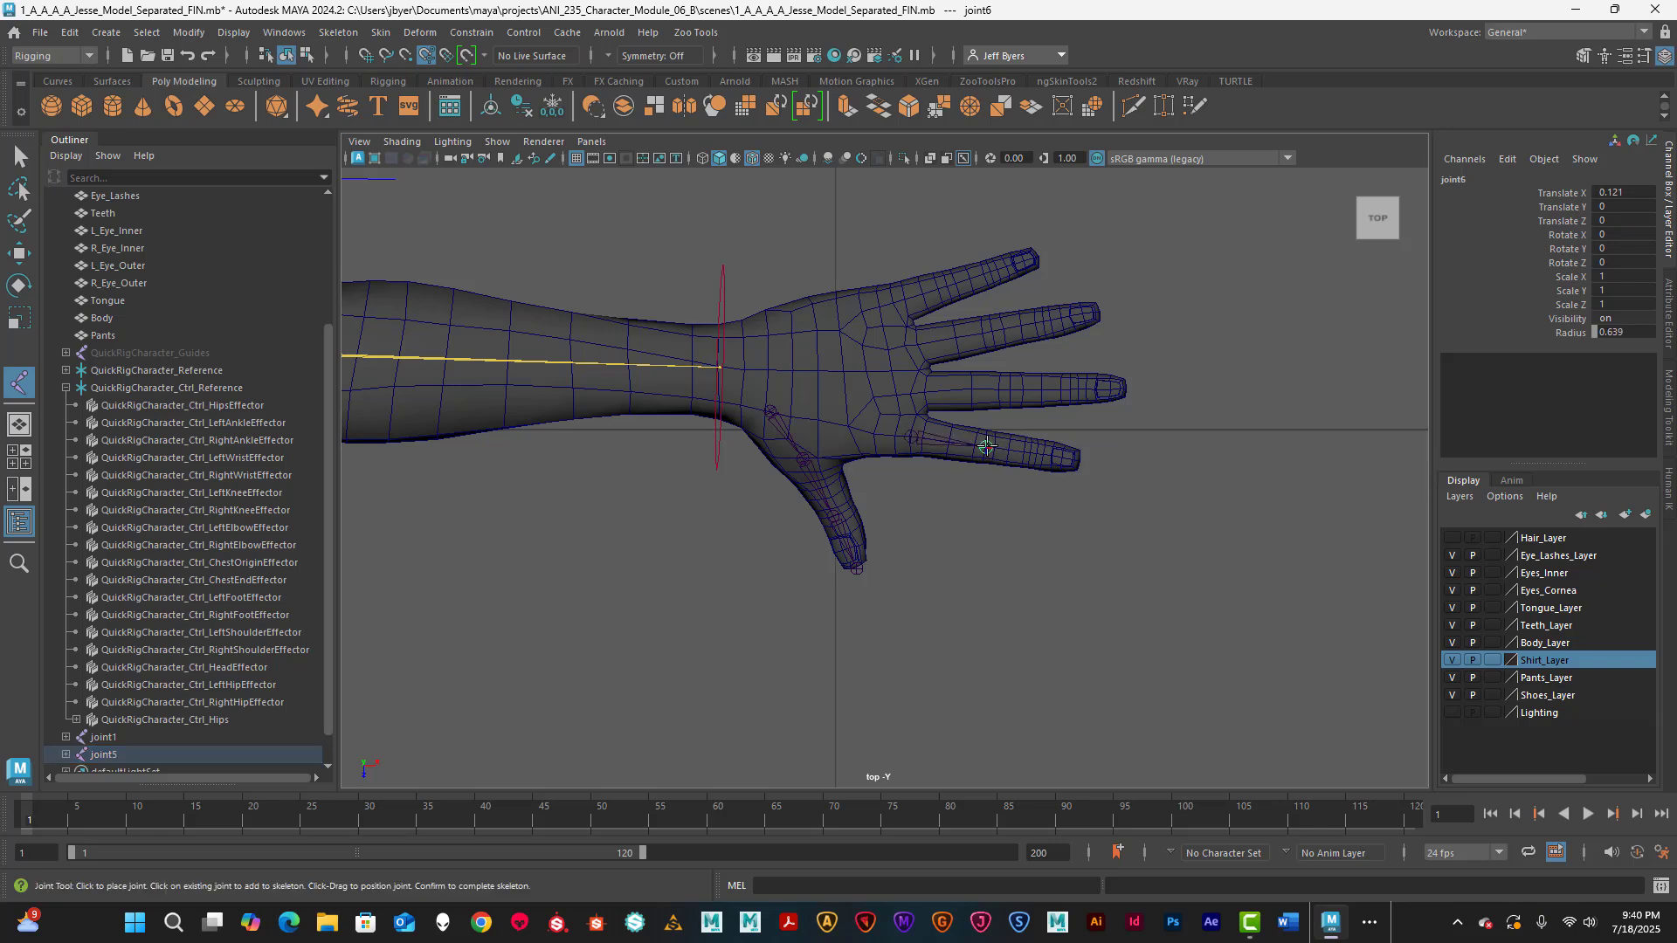
click(1033, 451)
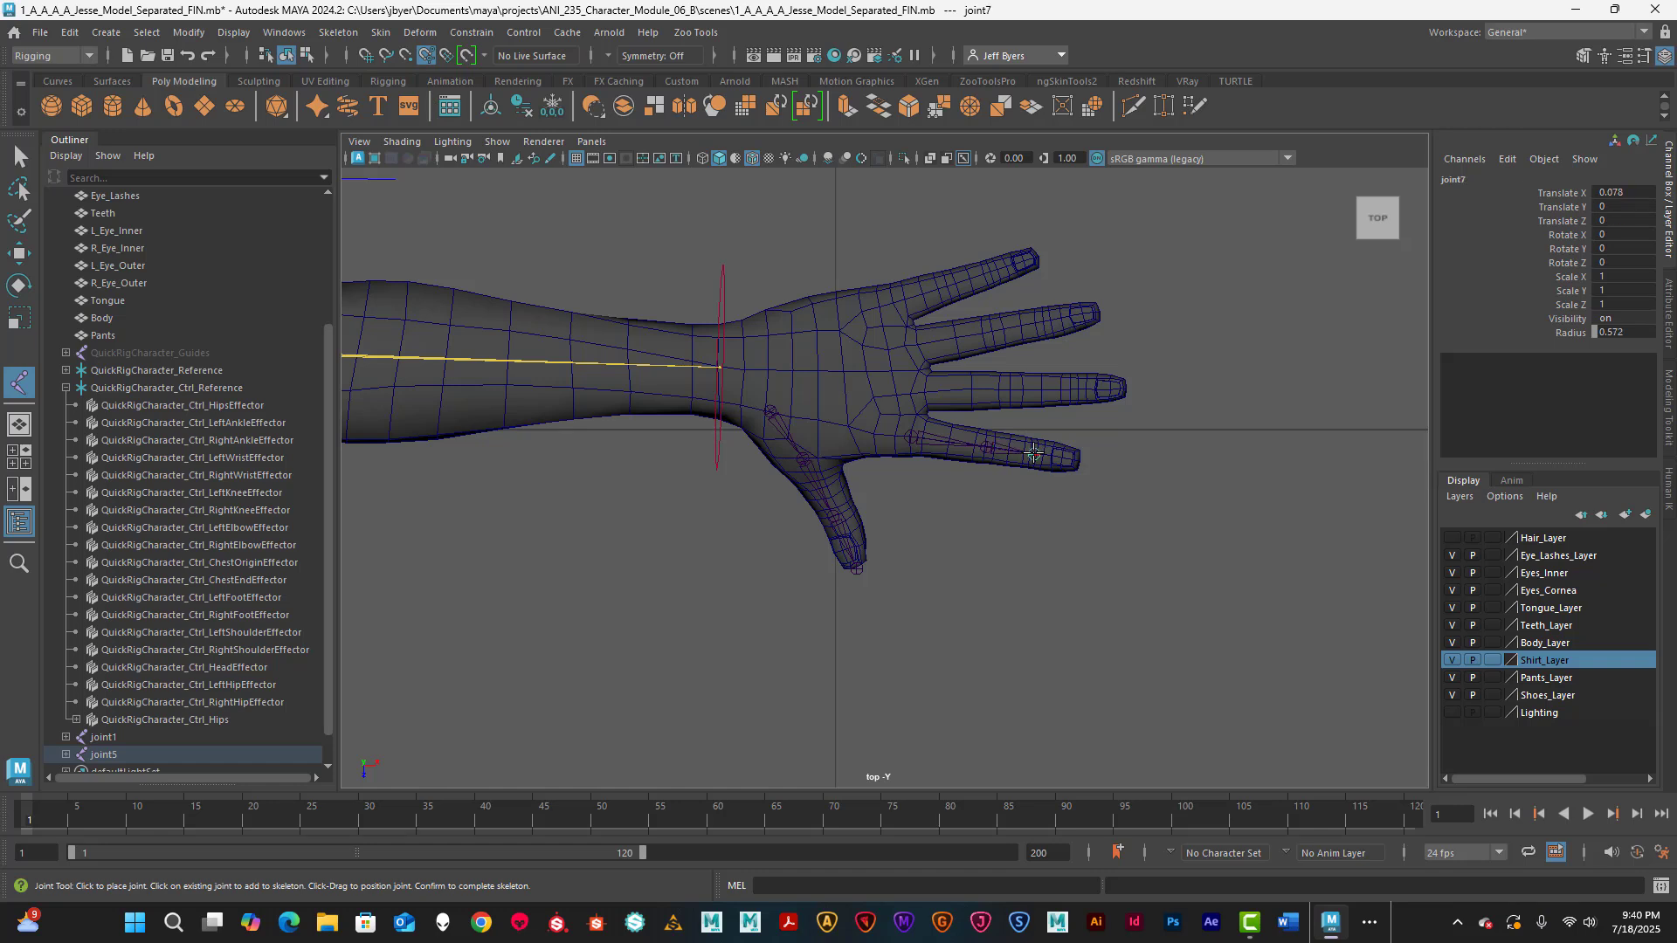
click(1082, 456)
key(BackSpace)
click(1081, 460)
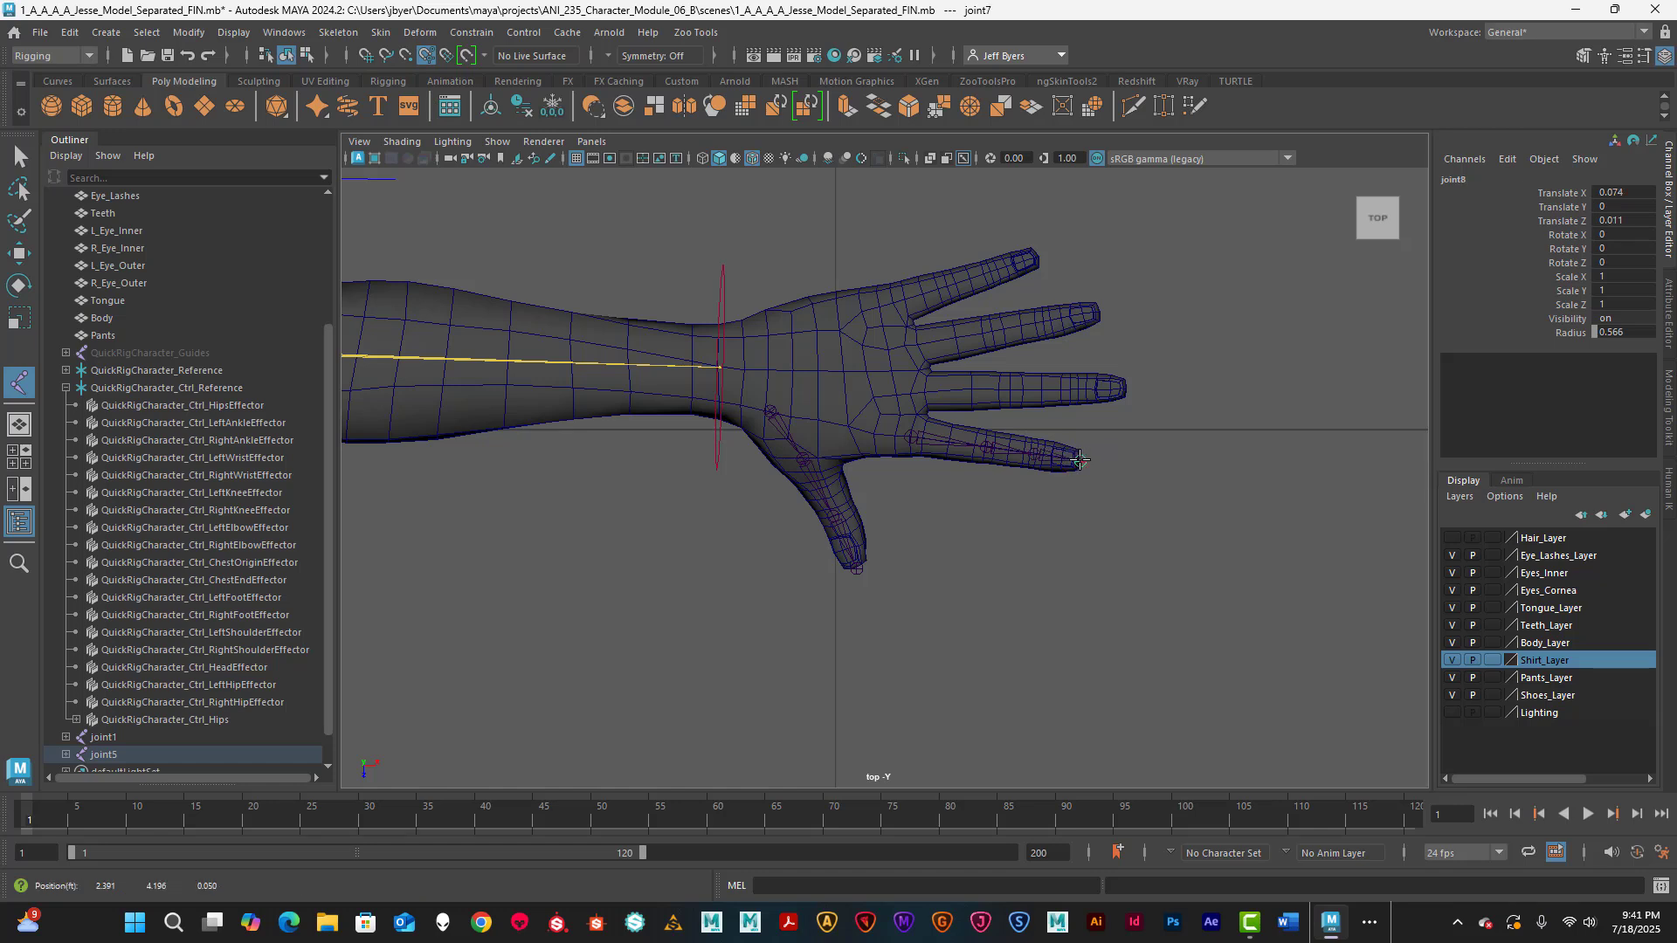
key(Return)
key(w)
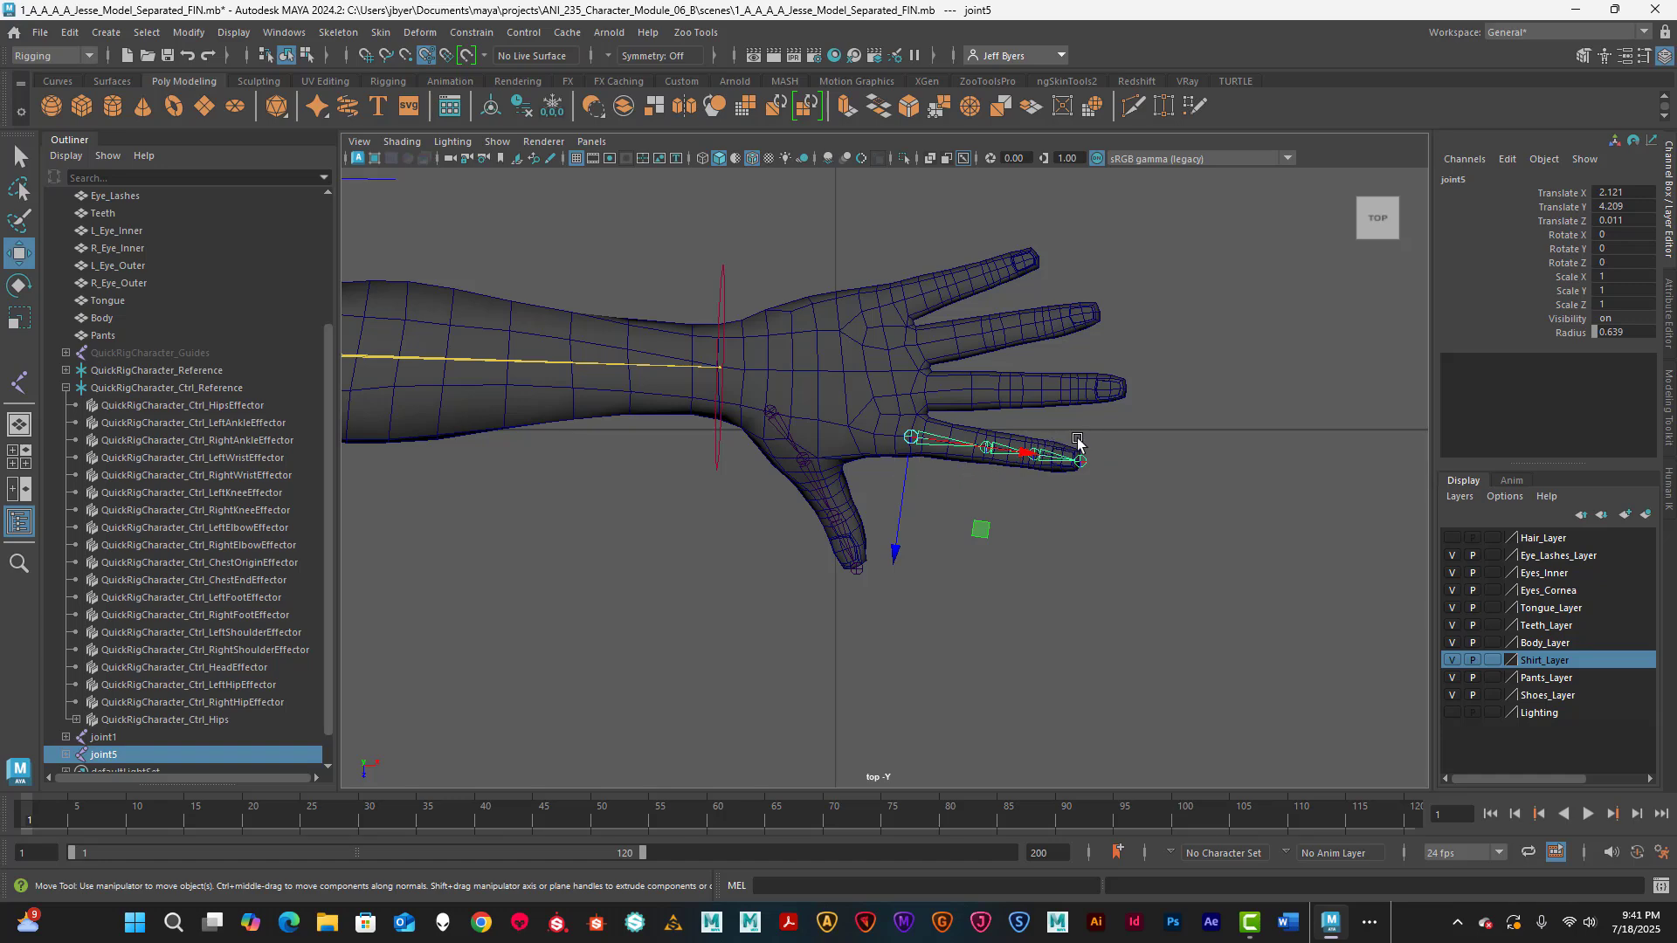
- Examine in perspective how the index finger joints sit inside the hand mesh
key(space)
key(space)
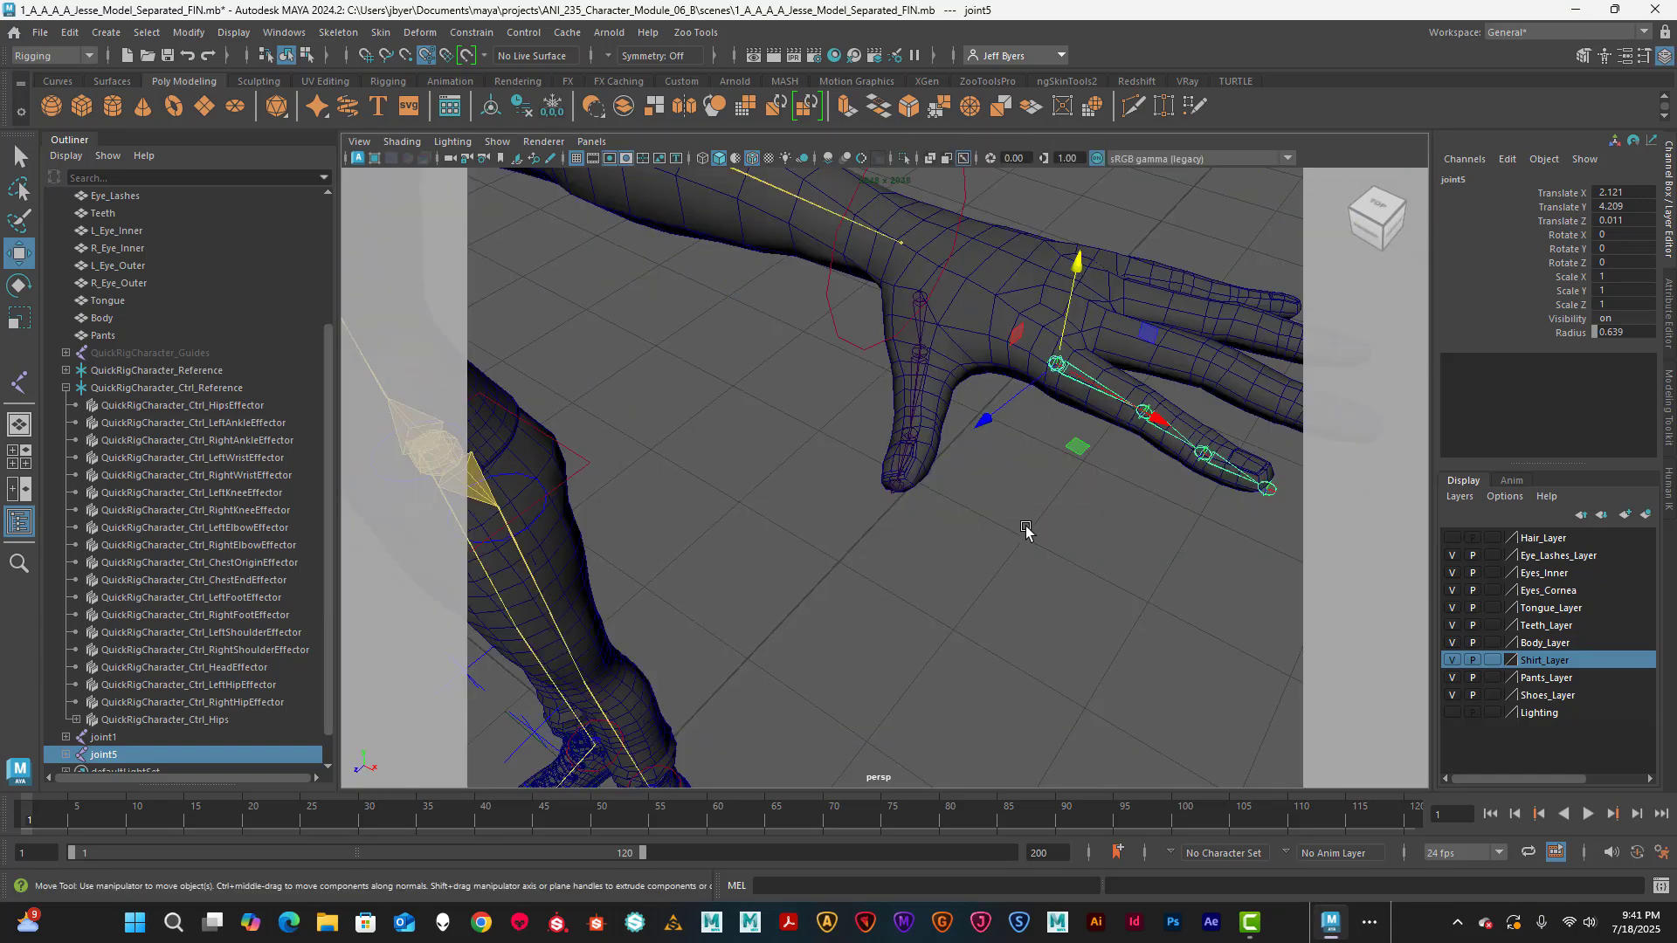
alt+drag(1024, 539, 1095, 430)
alt+middle_drag(1095, 430, 940, 522)
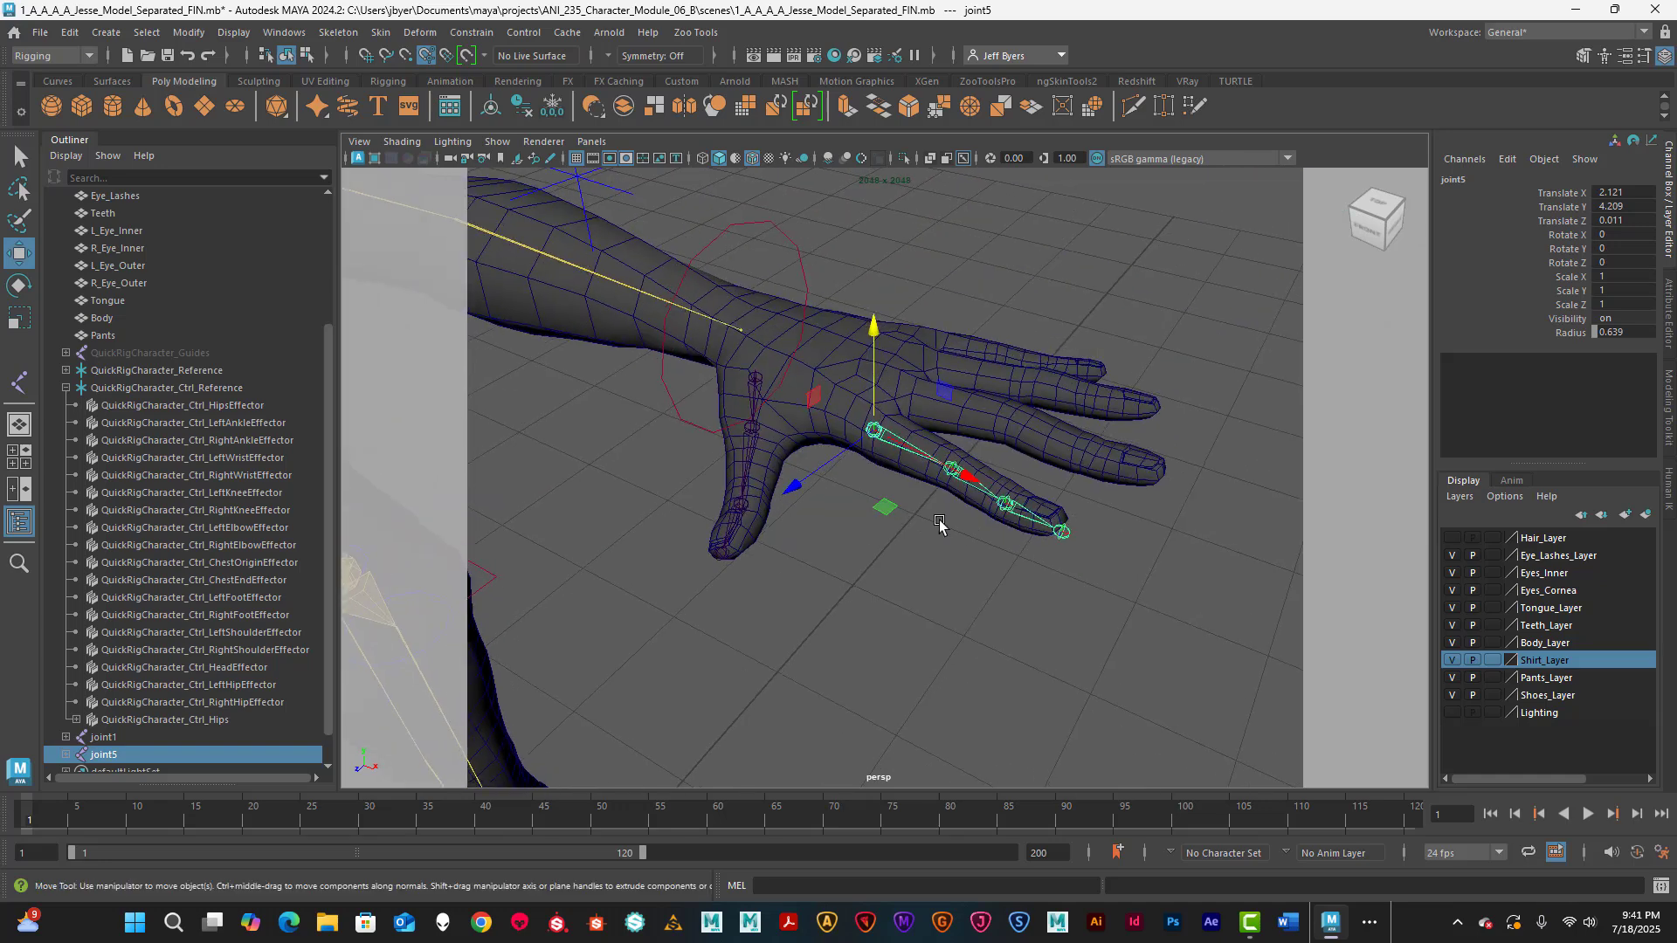
alt+drag(940, 523, 972, 501)
key(space)
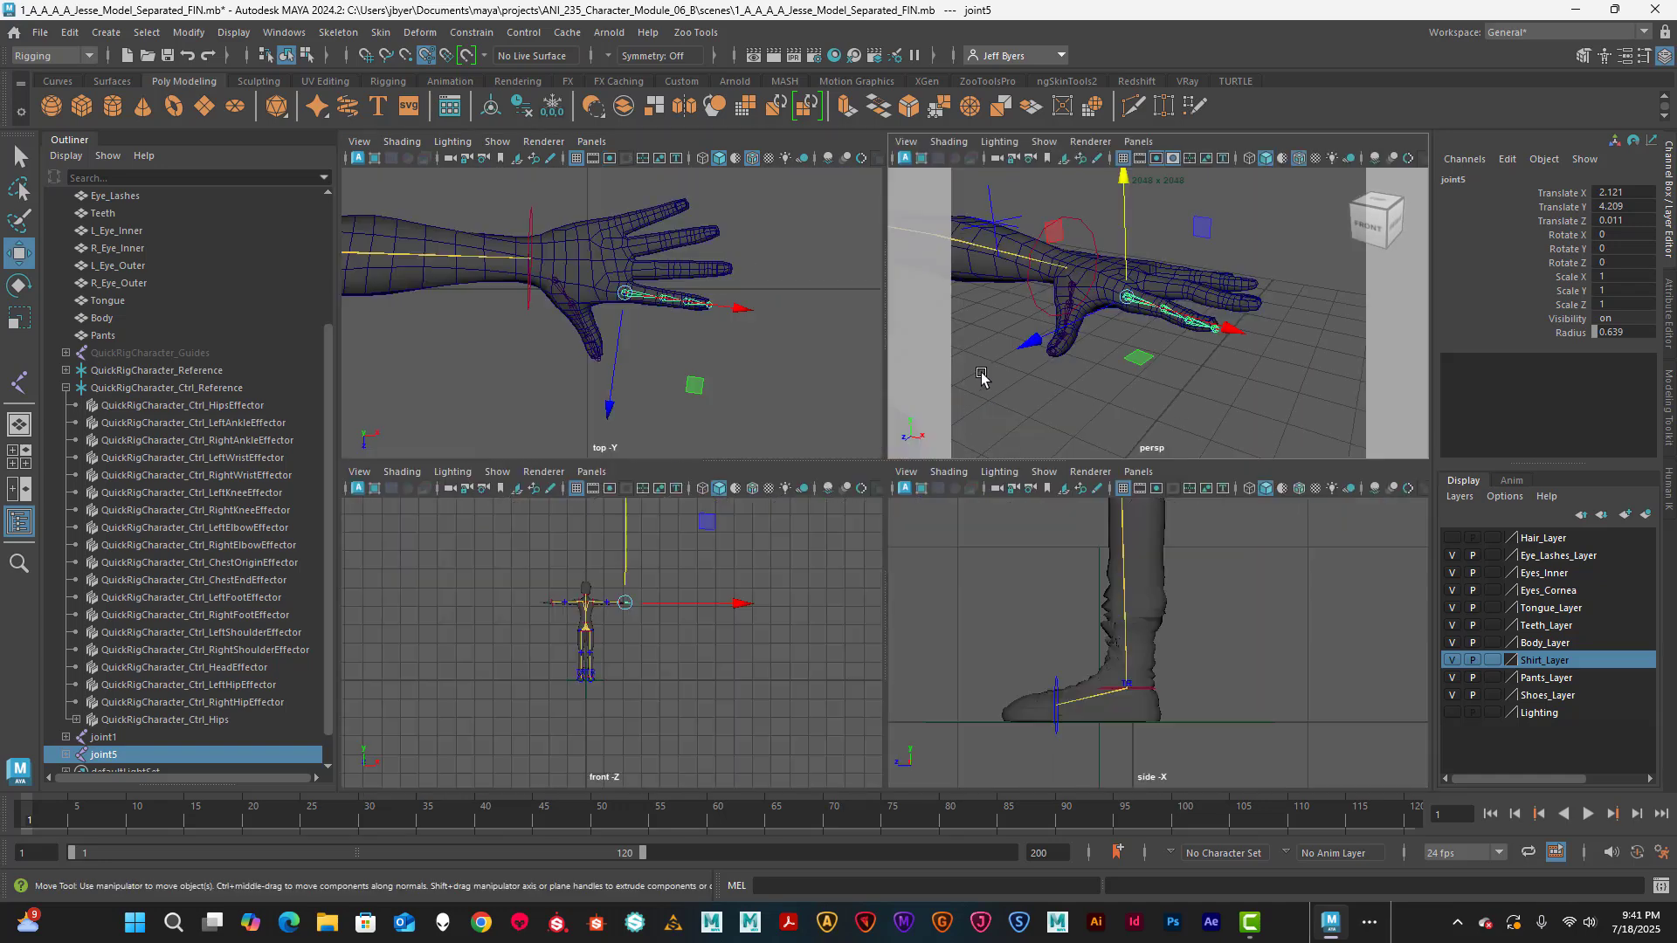
key(space)
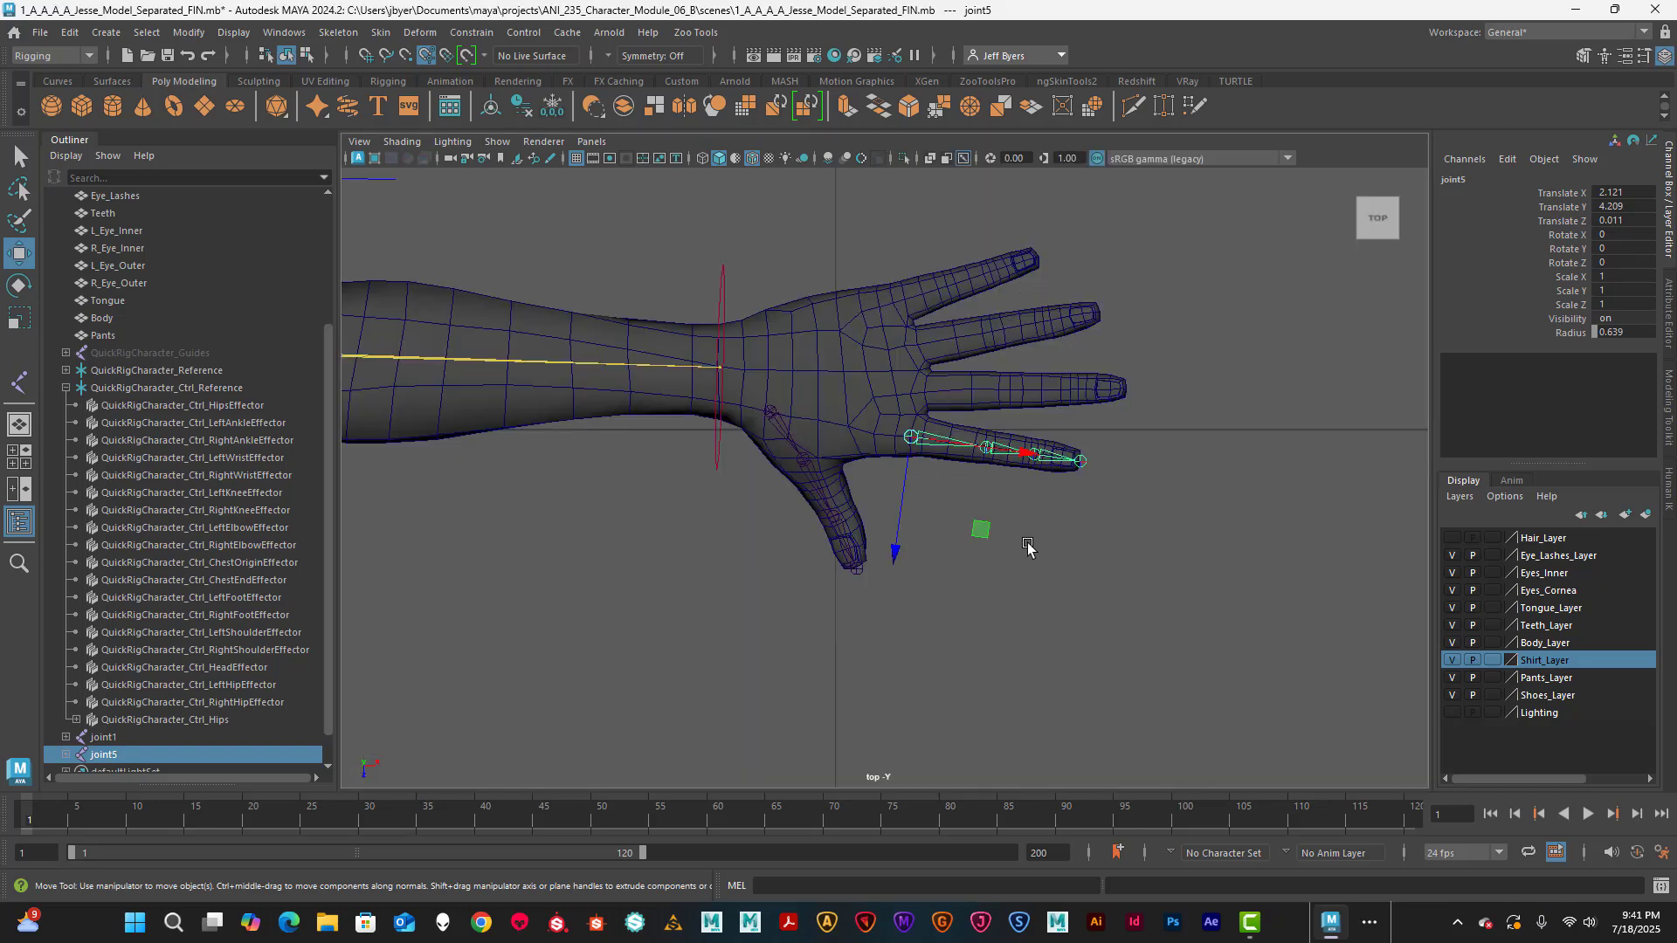
- Create a four-joint chain along the middle finger from knuckle to tip and shift it to about -0.066 in Translate Z
alt+middle_drag(1024, 603, 982, 631)
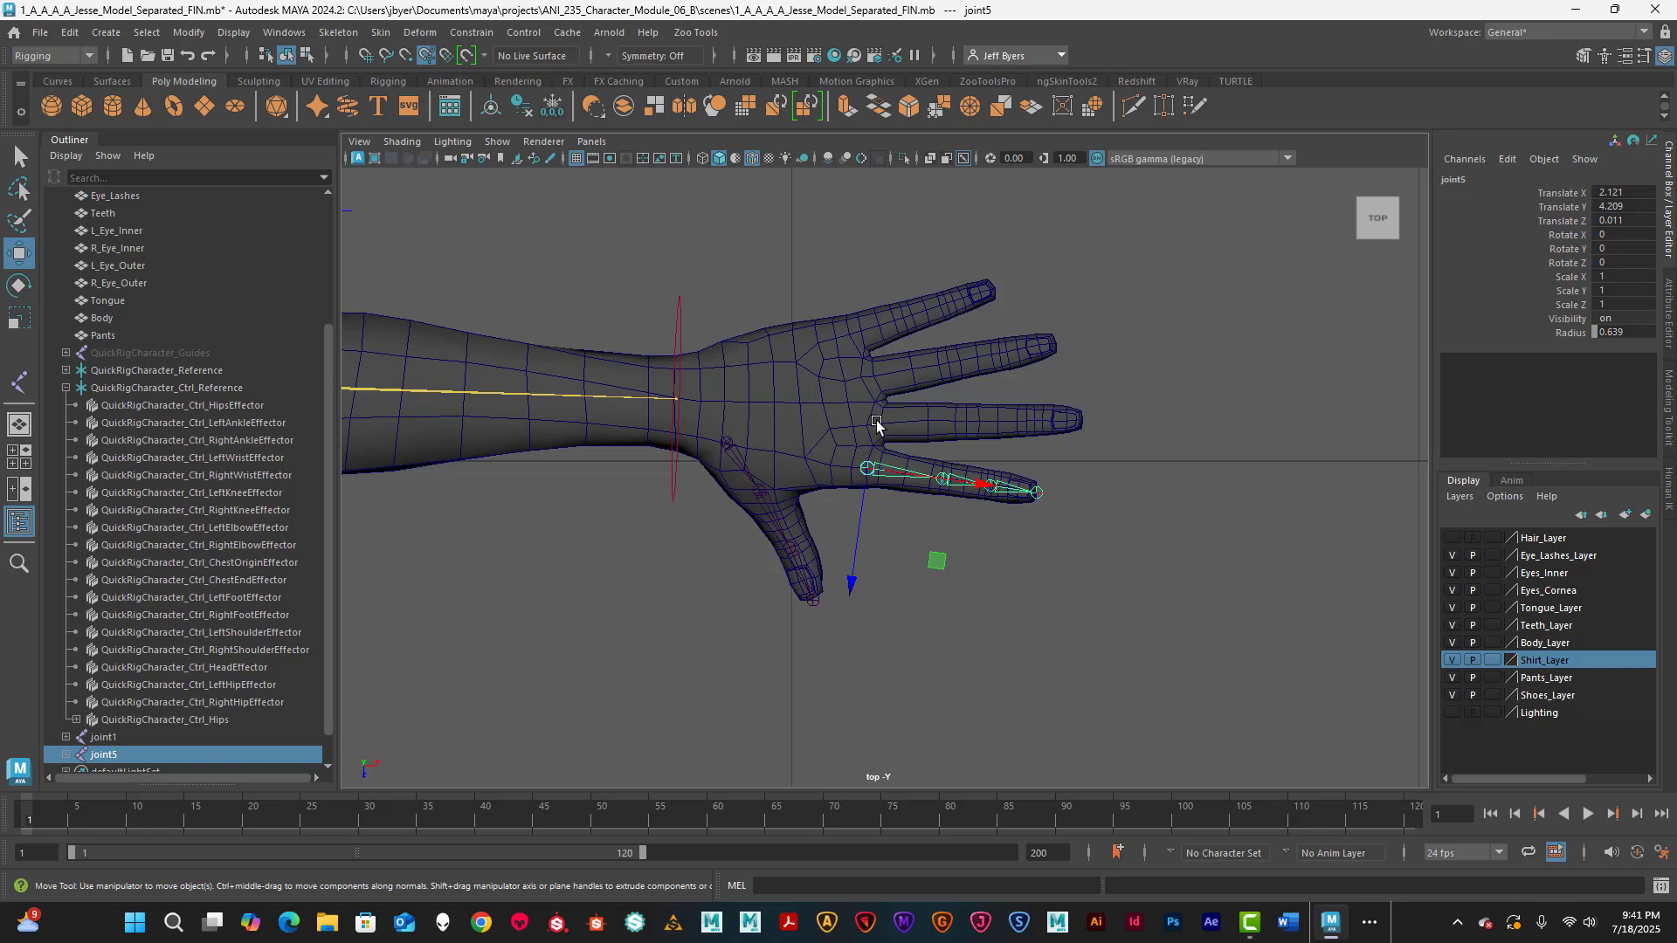
key(g)
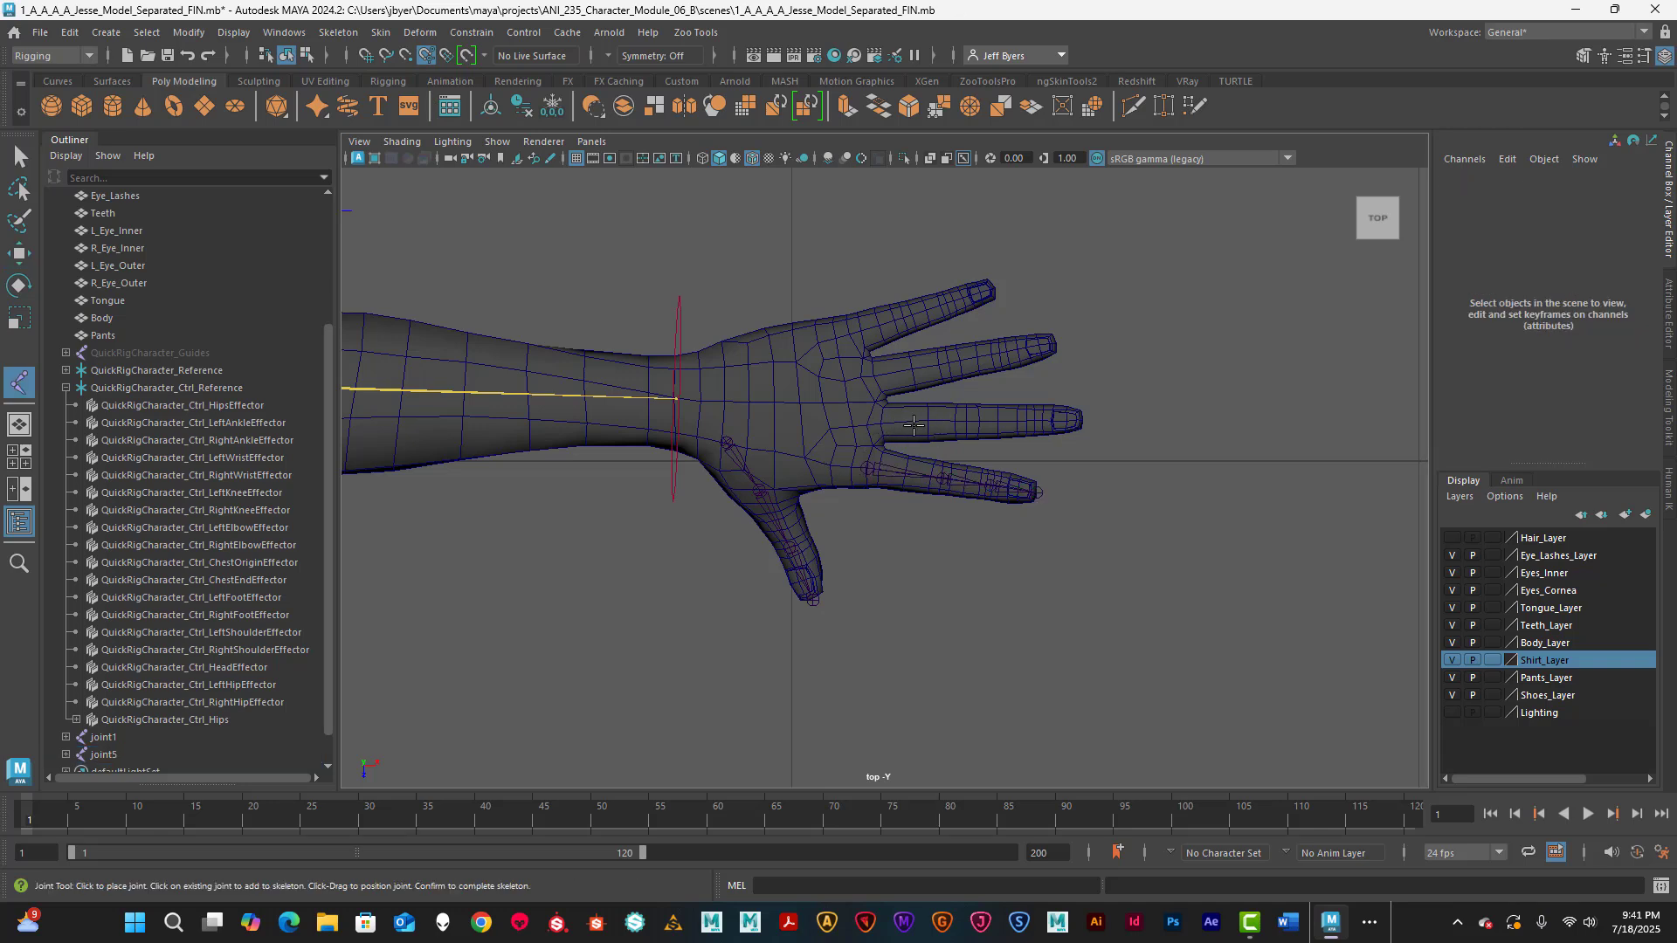
click(867, 424)
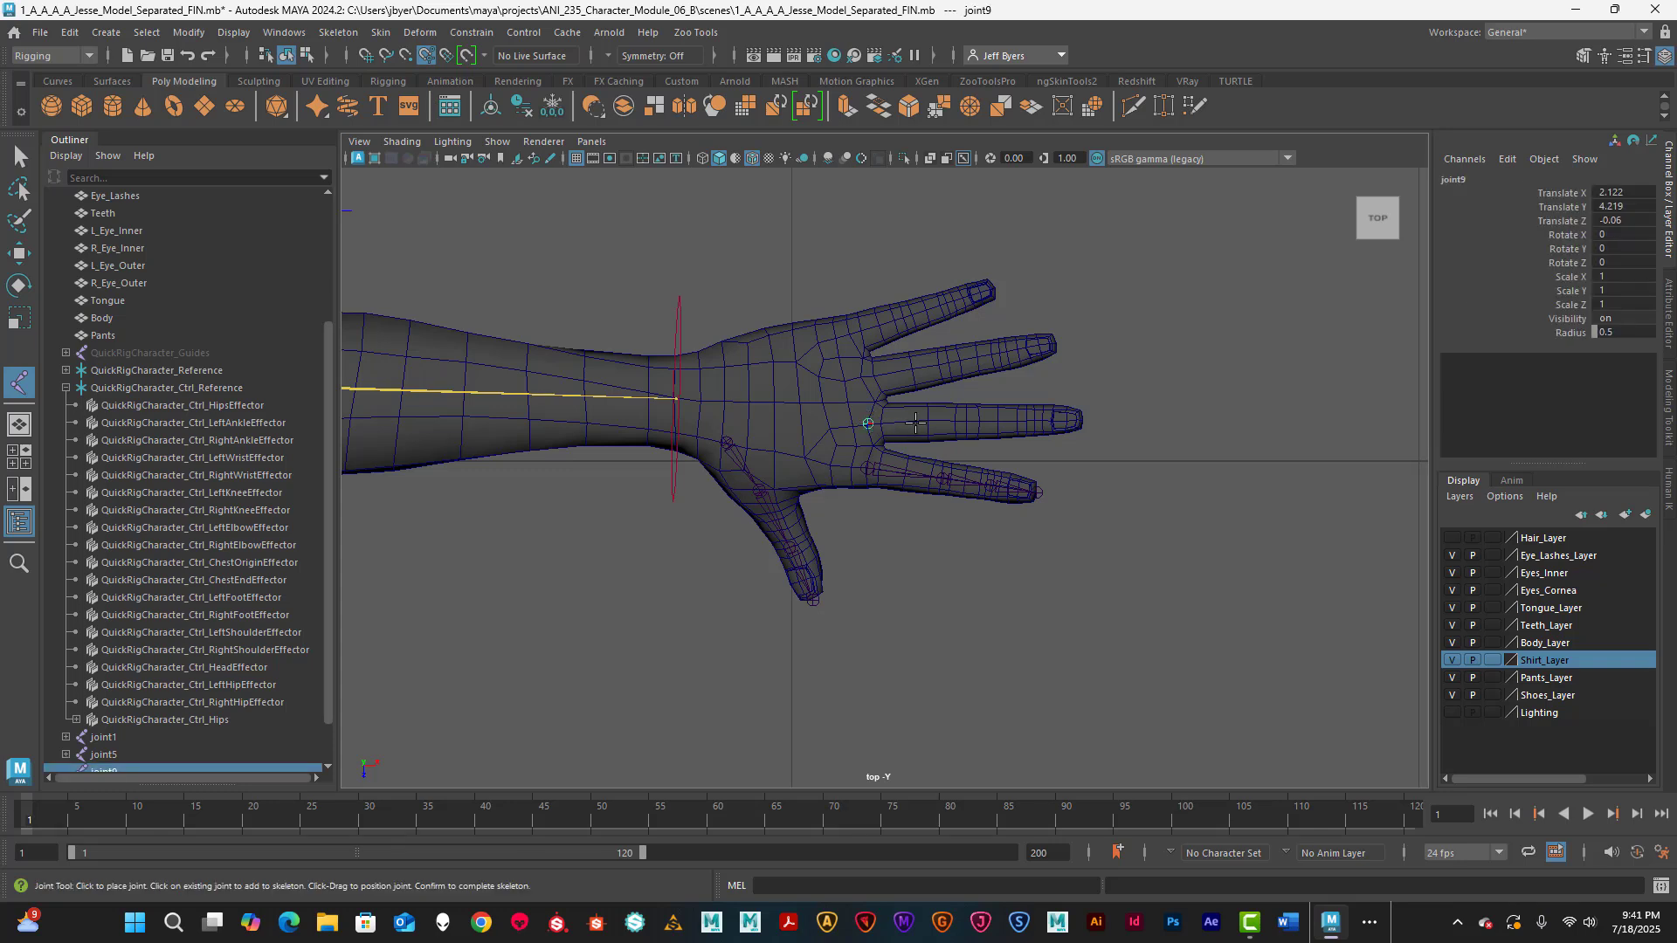
click(967, 422)
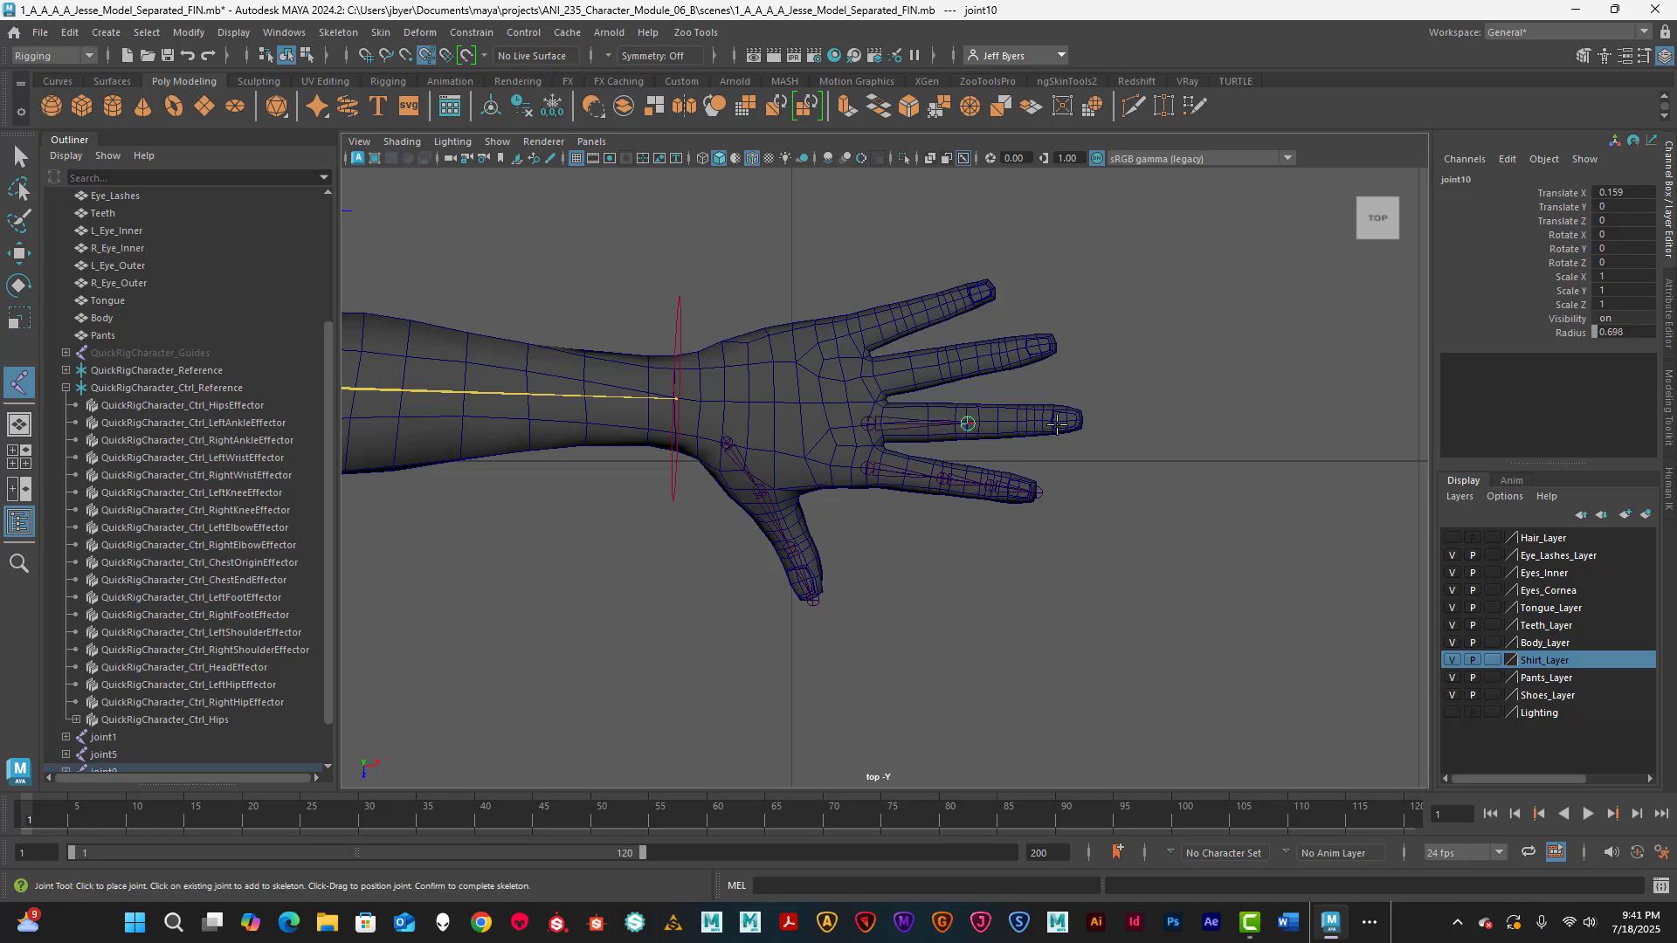
click(1028, 422)
click(1085, 421)
key(Return)
key(w)
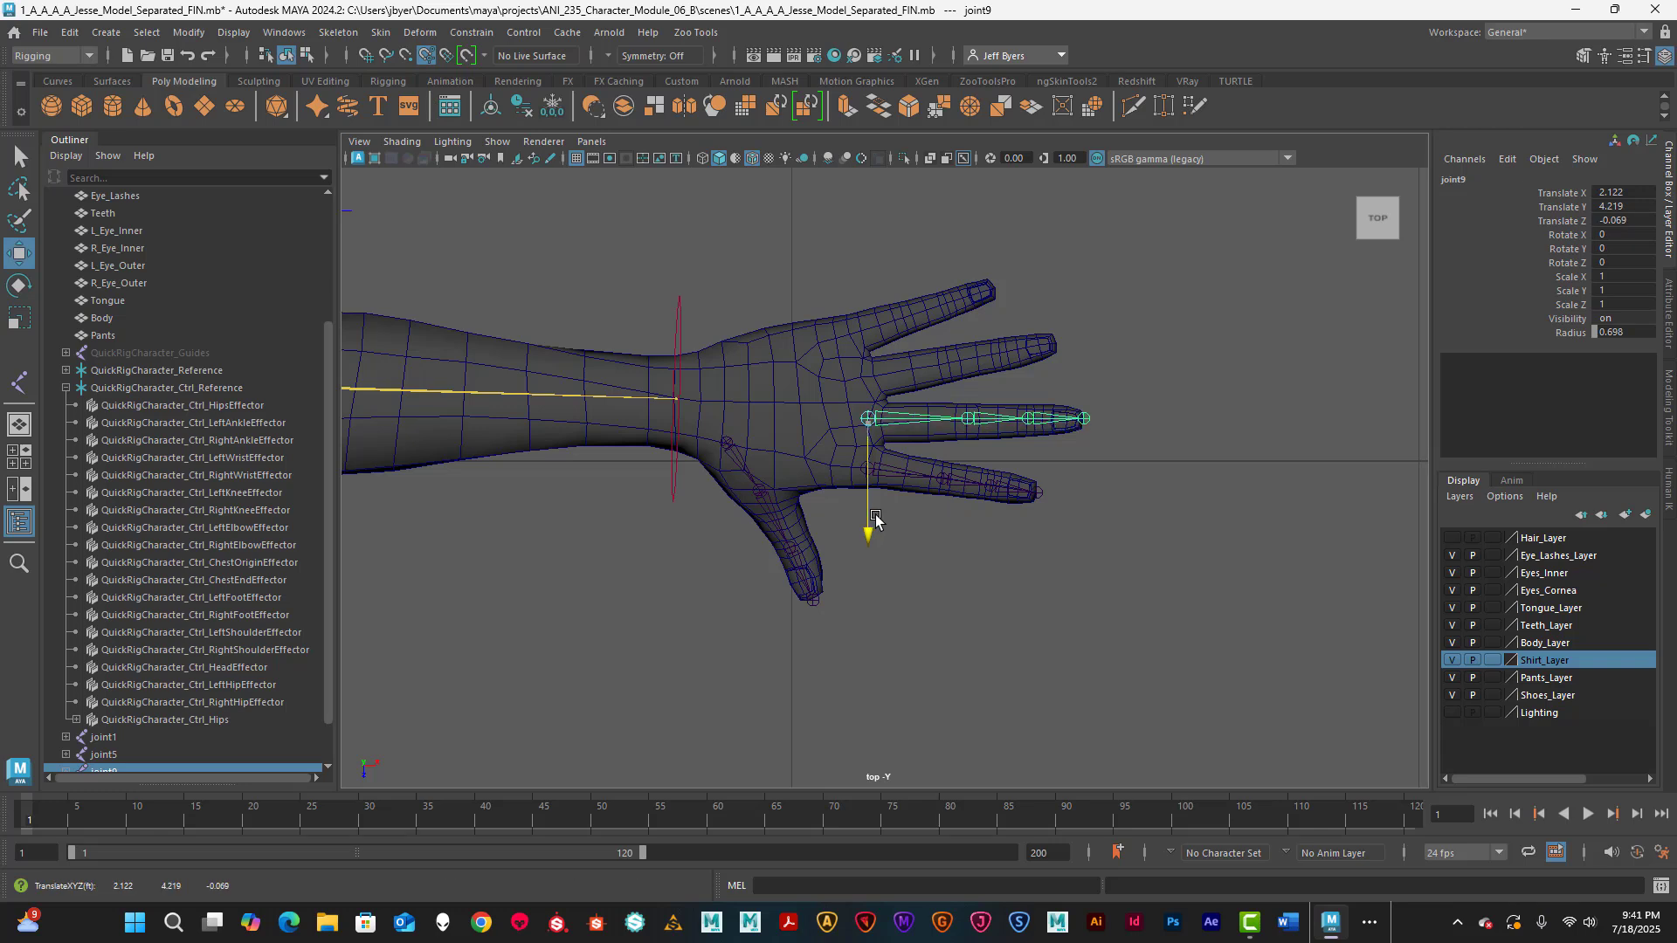
drag(876, 520, 874, 524)
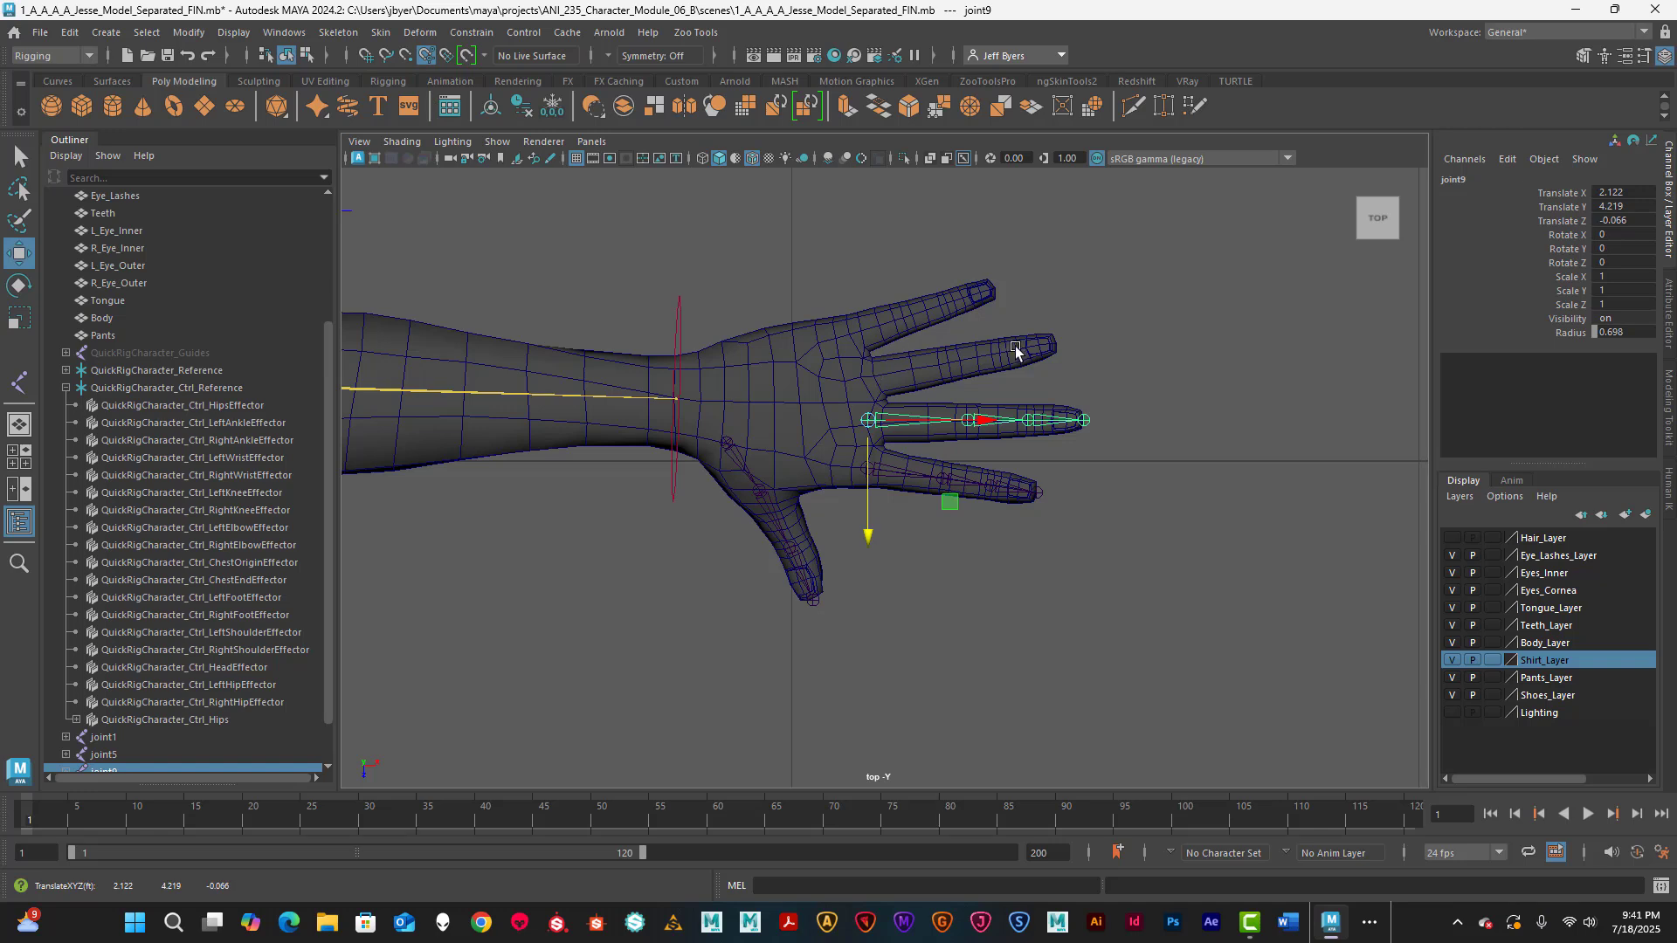
- Create a straight four-joint chain for the ring finger, starting at its base knuckle and matching the finger's length
key(y)
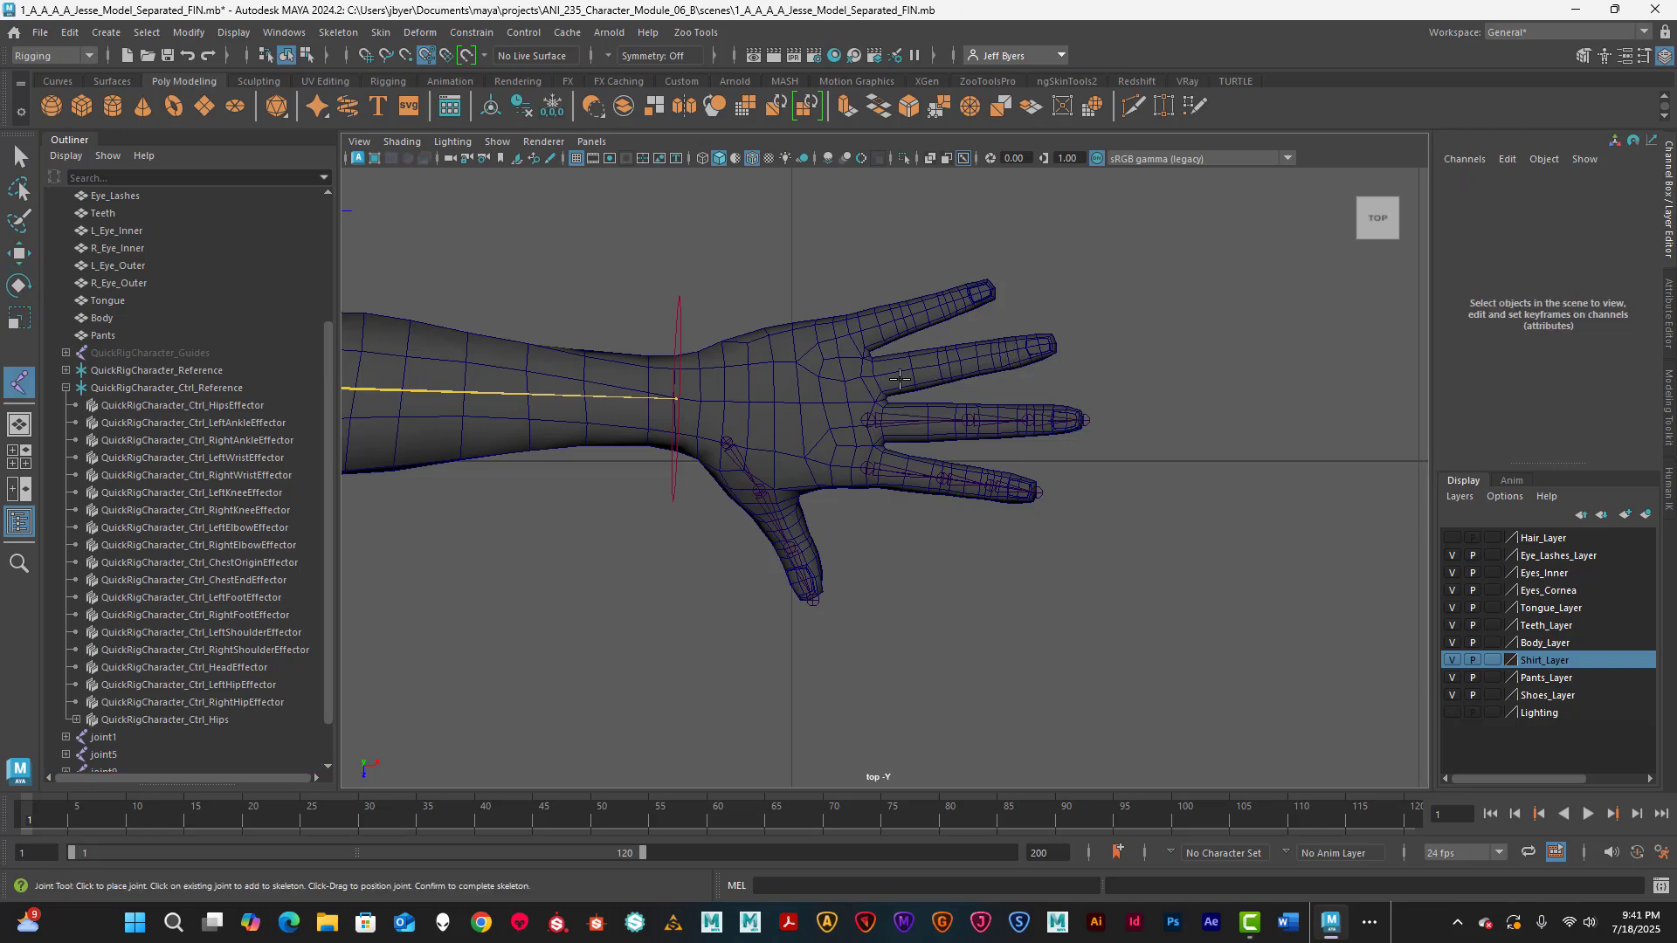
click(864, 376)
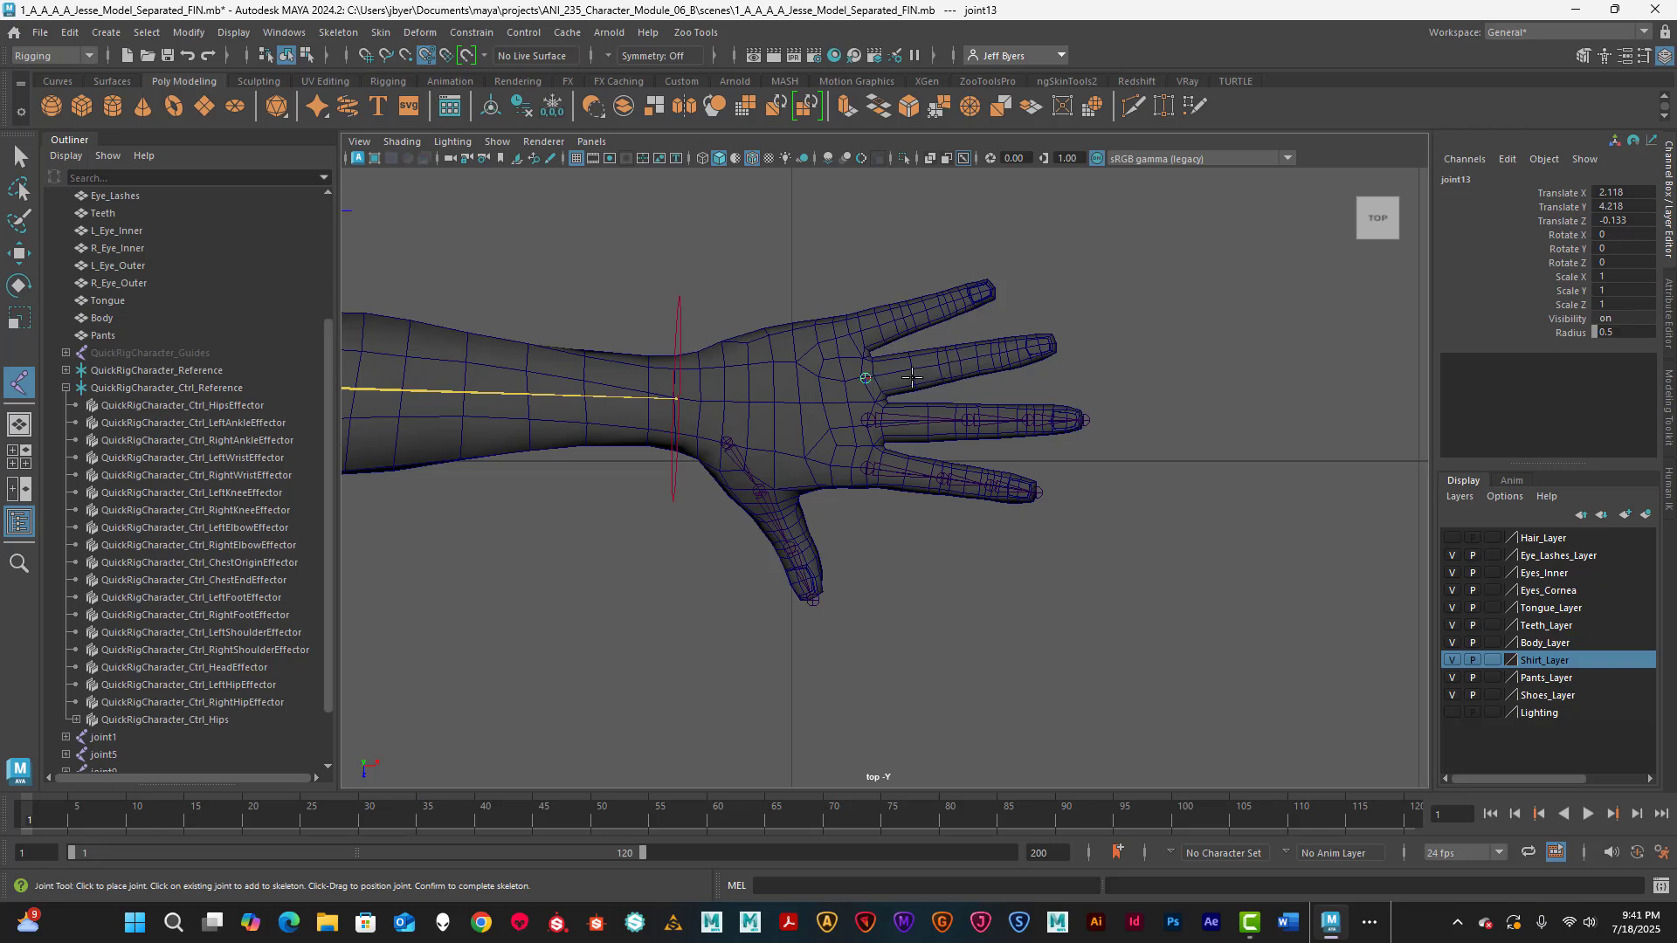
click(947, 375)
click(1001, 378)
click(1057, 343)
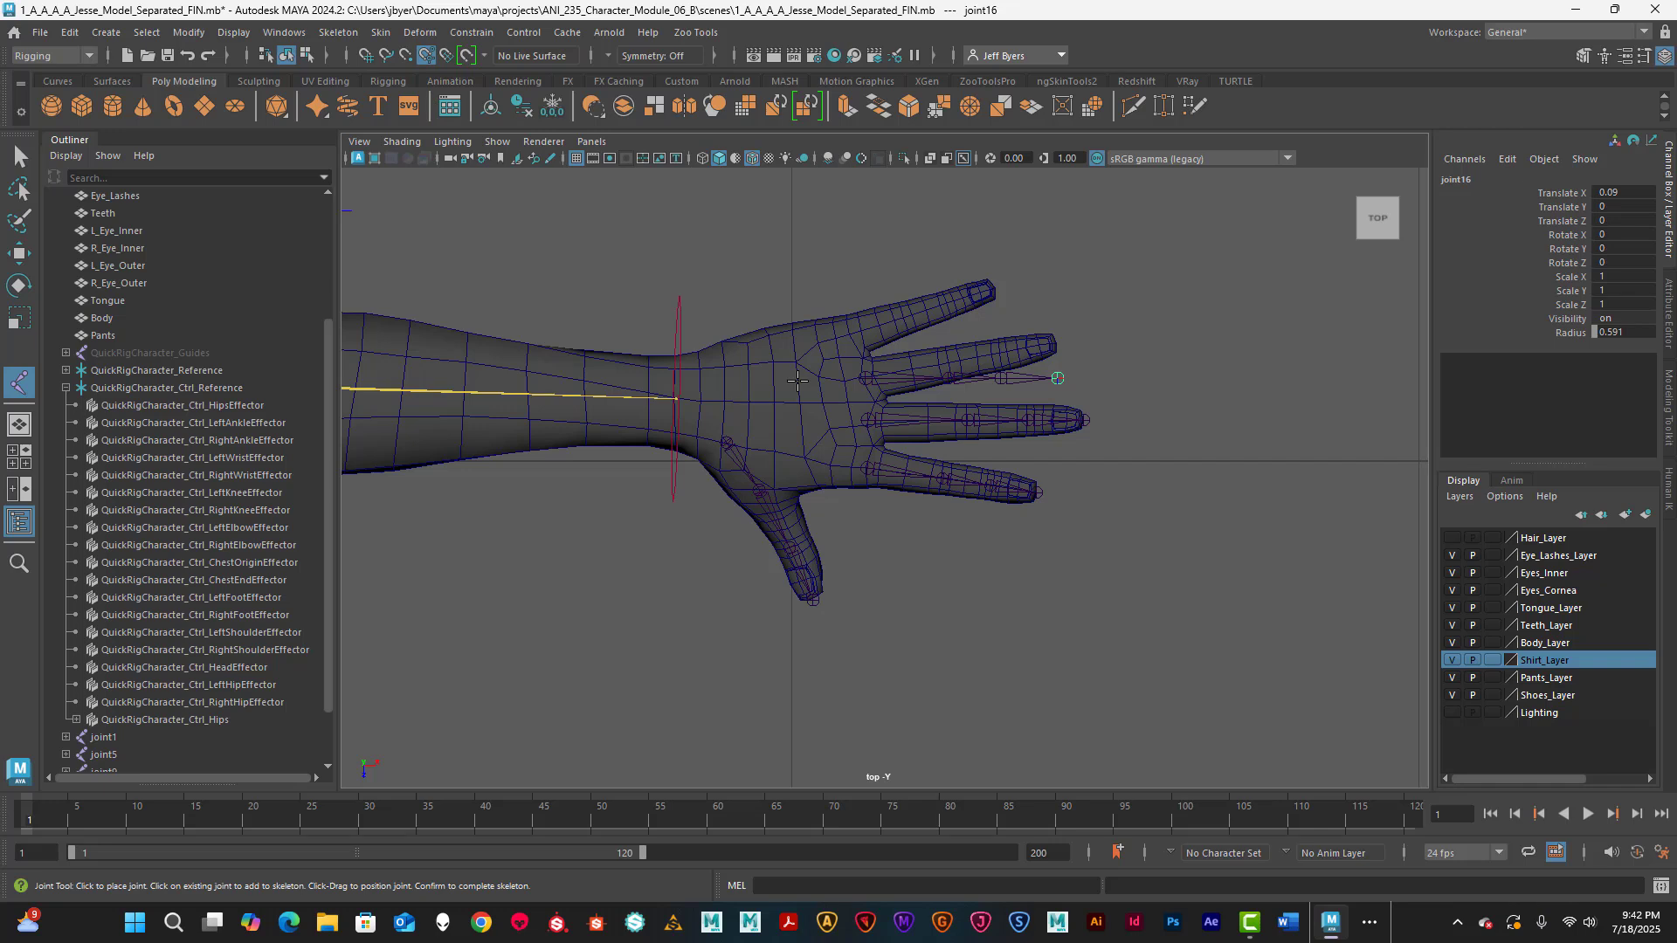
- Rotate the ring finger chain about 10.6 degrees around Y so it follows the finger's direction
key(w)
key(e)
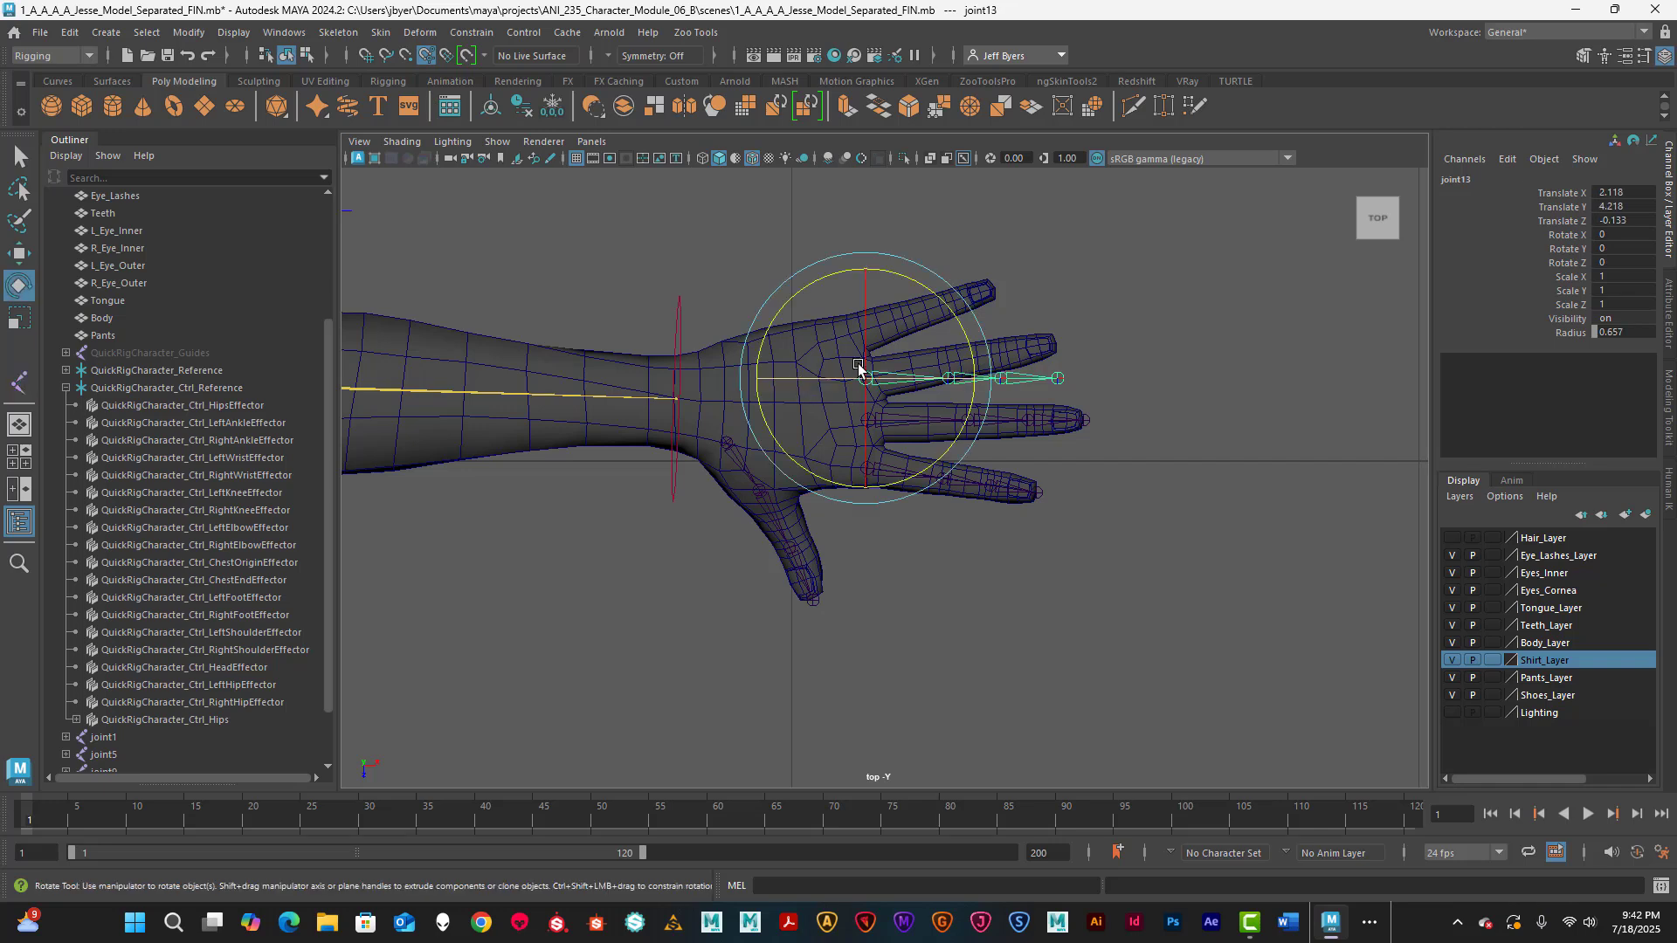
drag(973, 356, 976, 337)
- Center the ring finger chain inside the finger at about Translate X 2.119, Y 4.231 and Z -0.127
key(space)
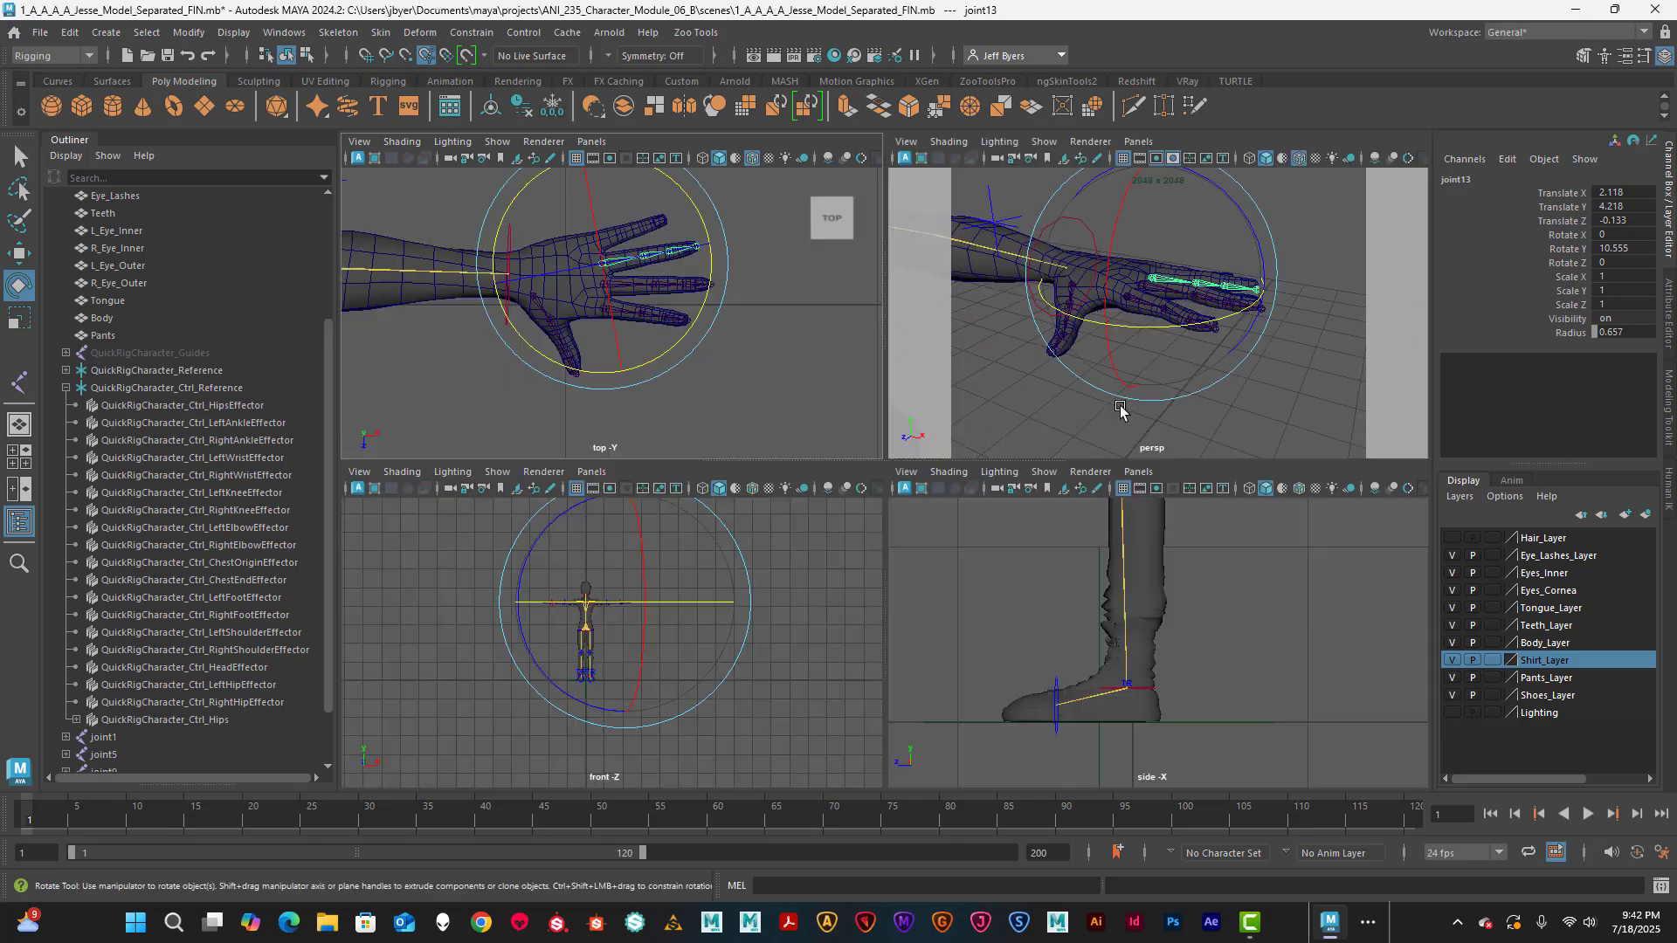
key(space)
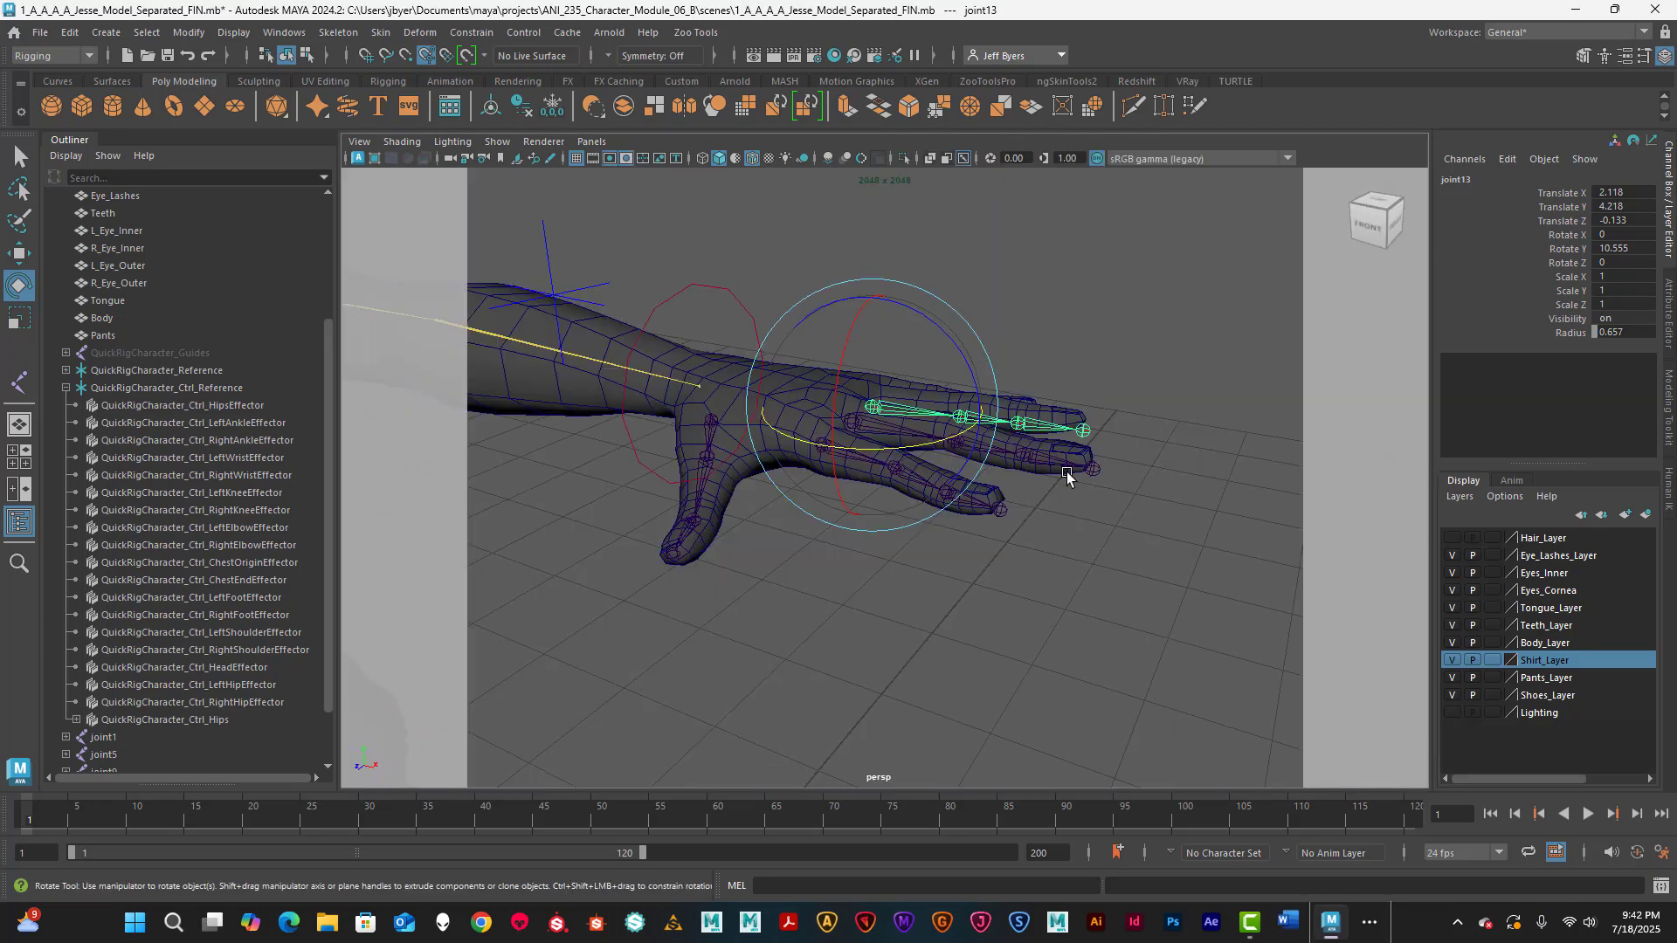
alt+drag(1067, 420, 871, 475)
alt+middle_drag(871, 472, 1109, 468)
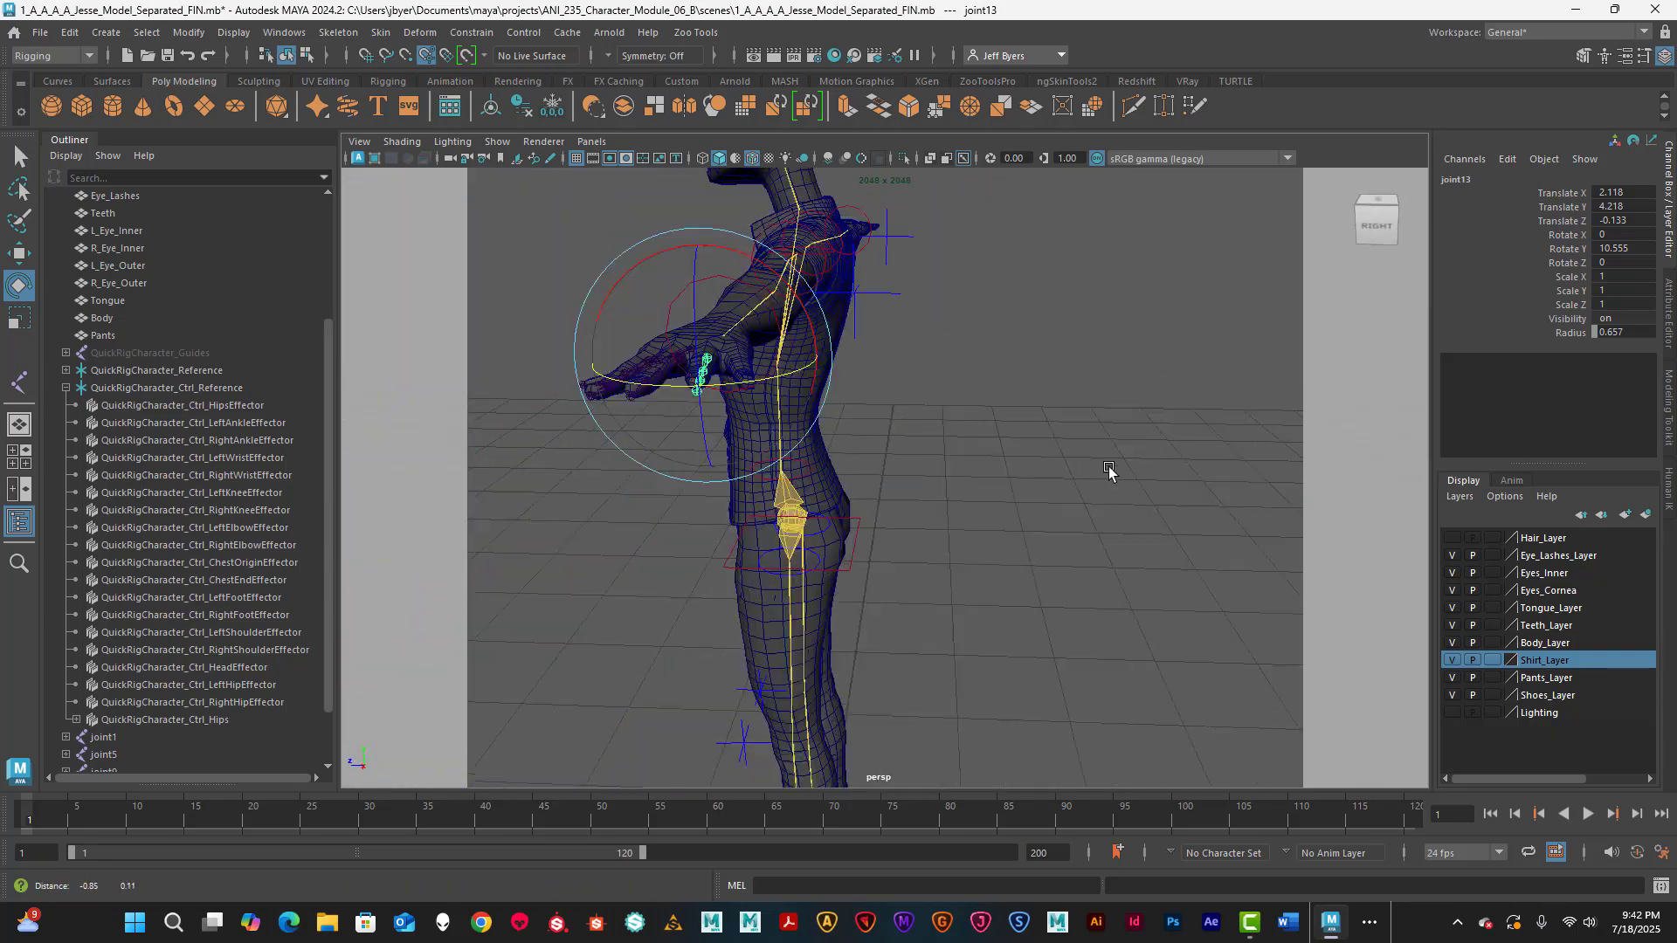
alt+drag(1109, 469, 942, 471)
scroll(871, 469, up, 2)
alt+middle_drag(822, 463, 1045, 515)
scroll(1044, 514, up, 2)
alt+drag(1025, 519, 1073, 553)
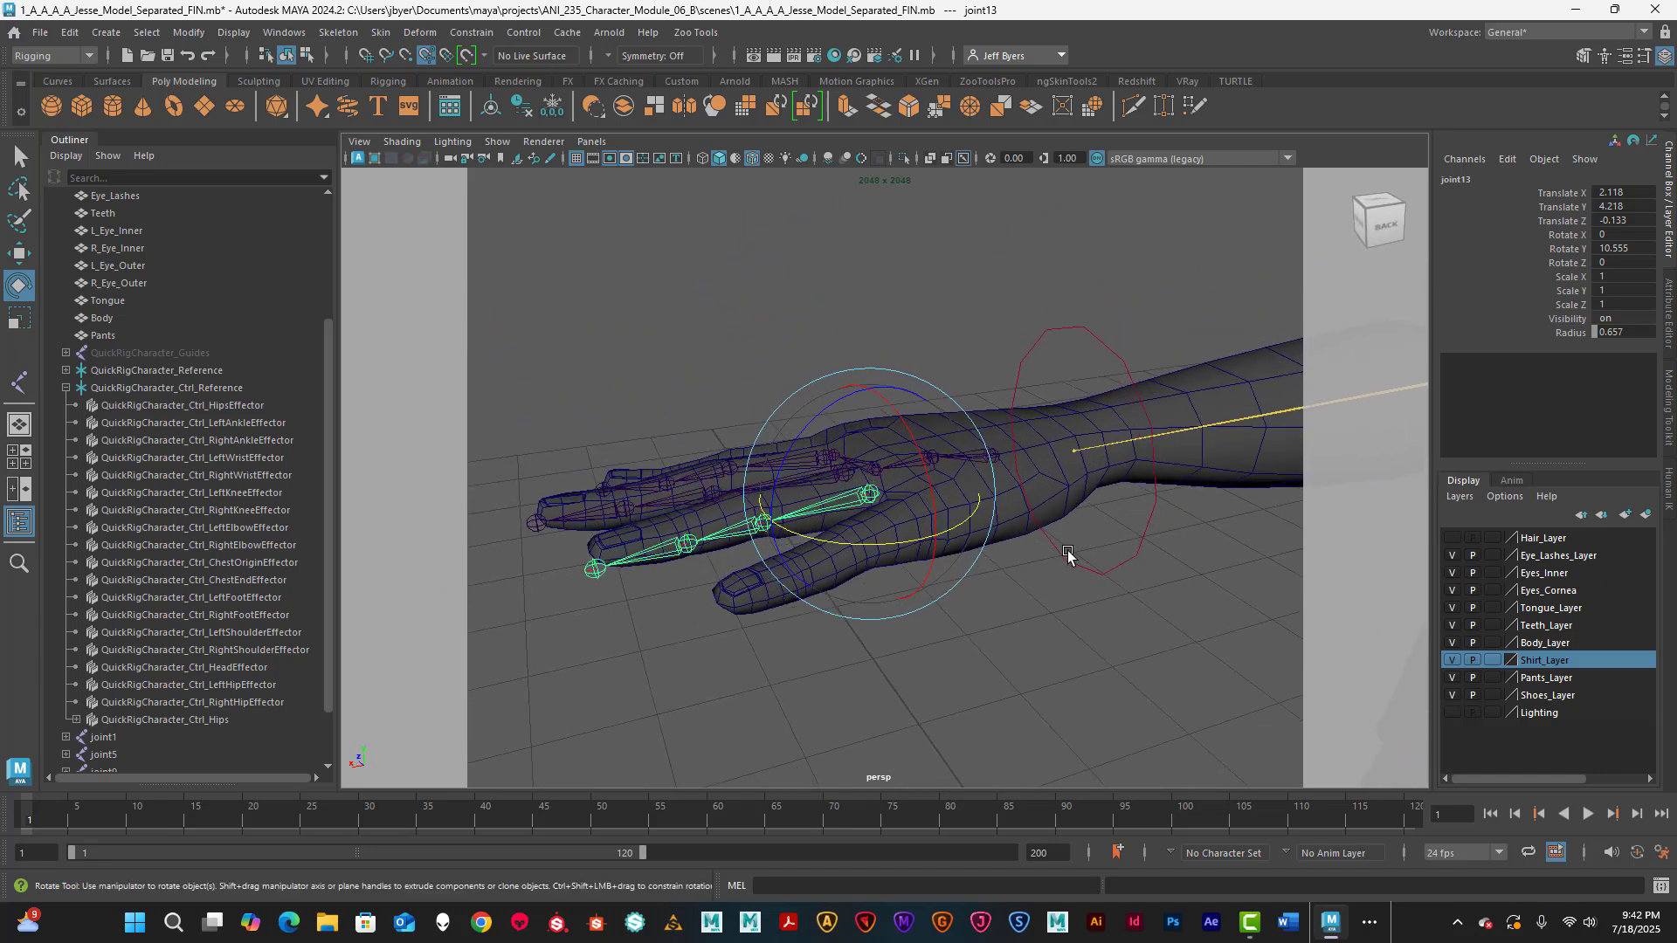
key(w)
drag(878, 392, 878, 380)
alt+drag(886, 443, 794, 417)
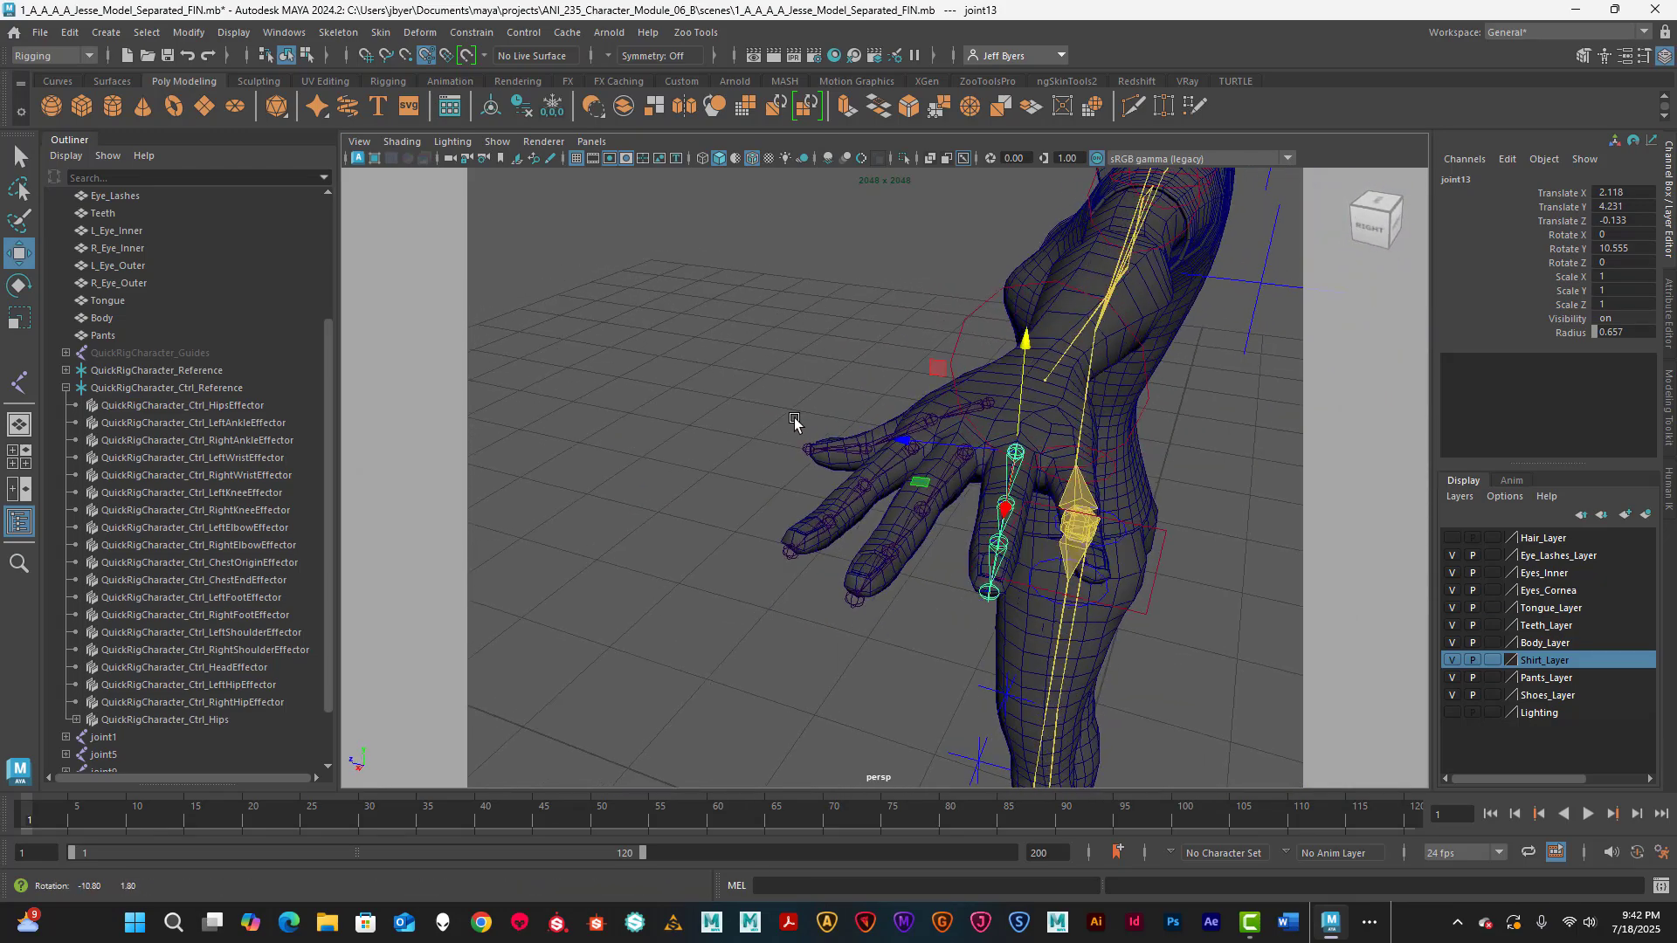
alt+middle_drag(794, 417, 777, 407)
alt+drag(777, 407, 814, 461)
key(space)
key(space)
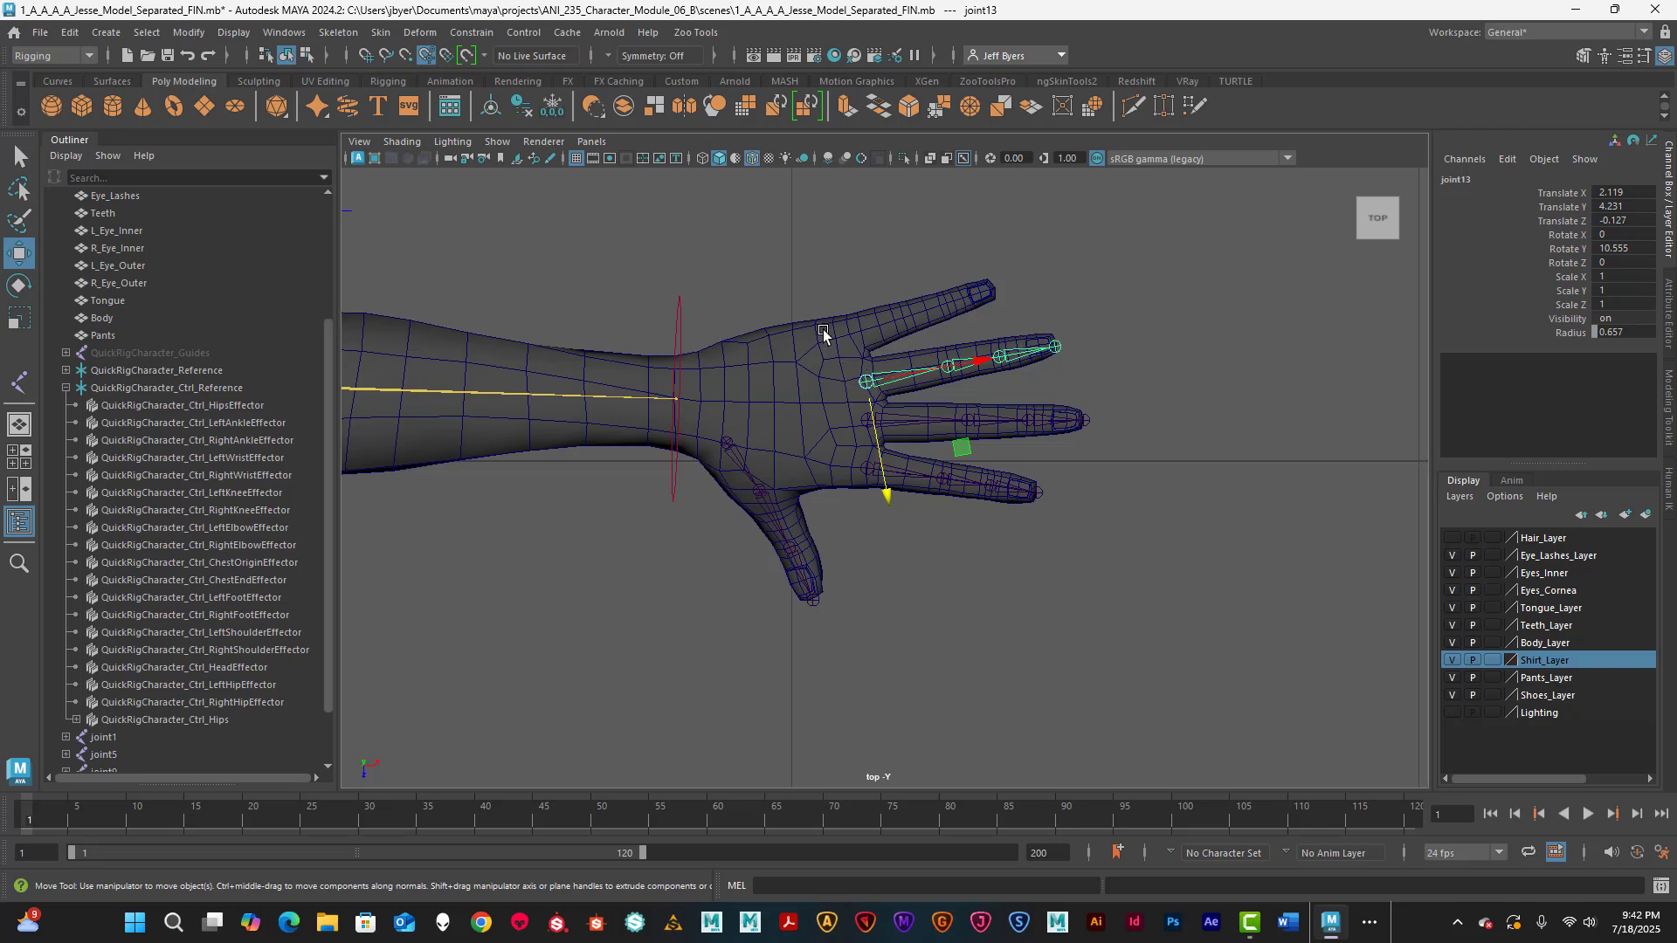
- Create a four-joint chain along the little finger, from its base knuckle to the fingertip
key(y)
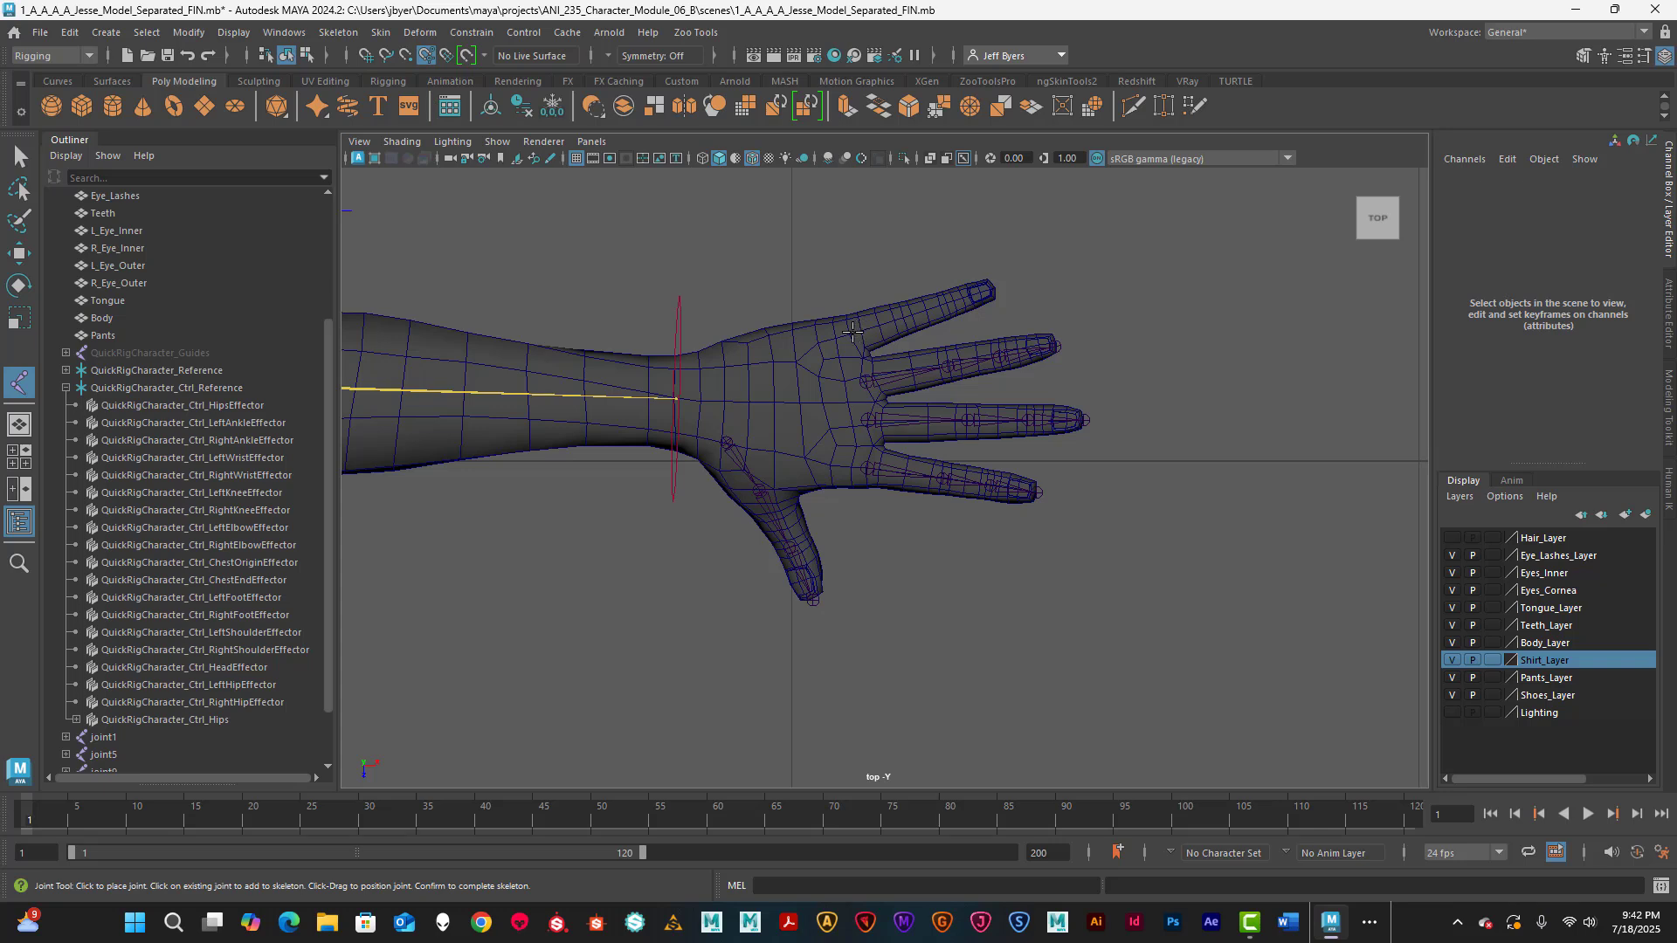
click(852, 332)
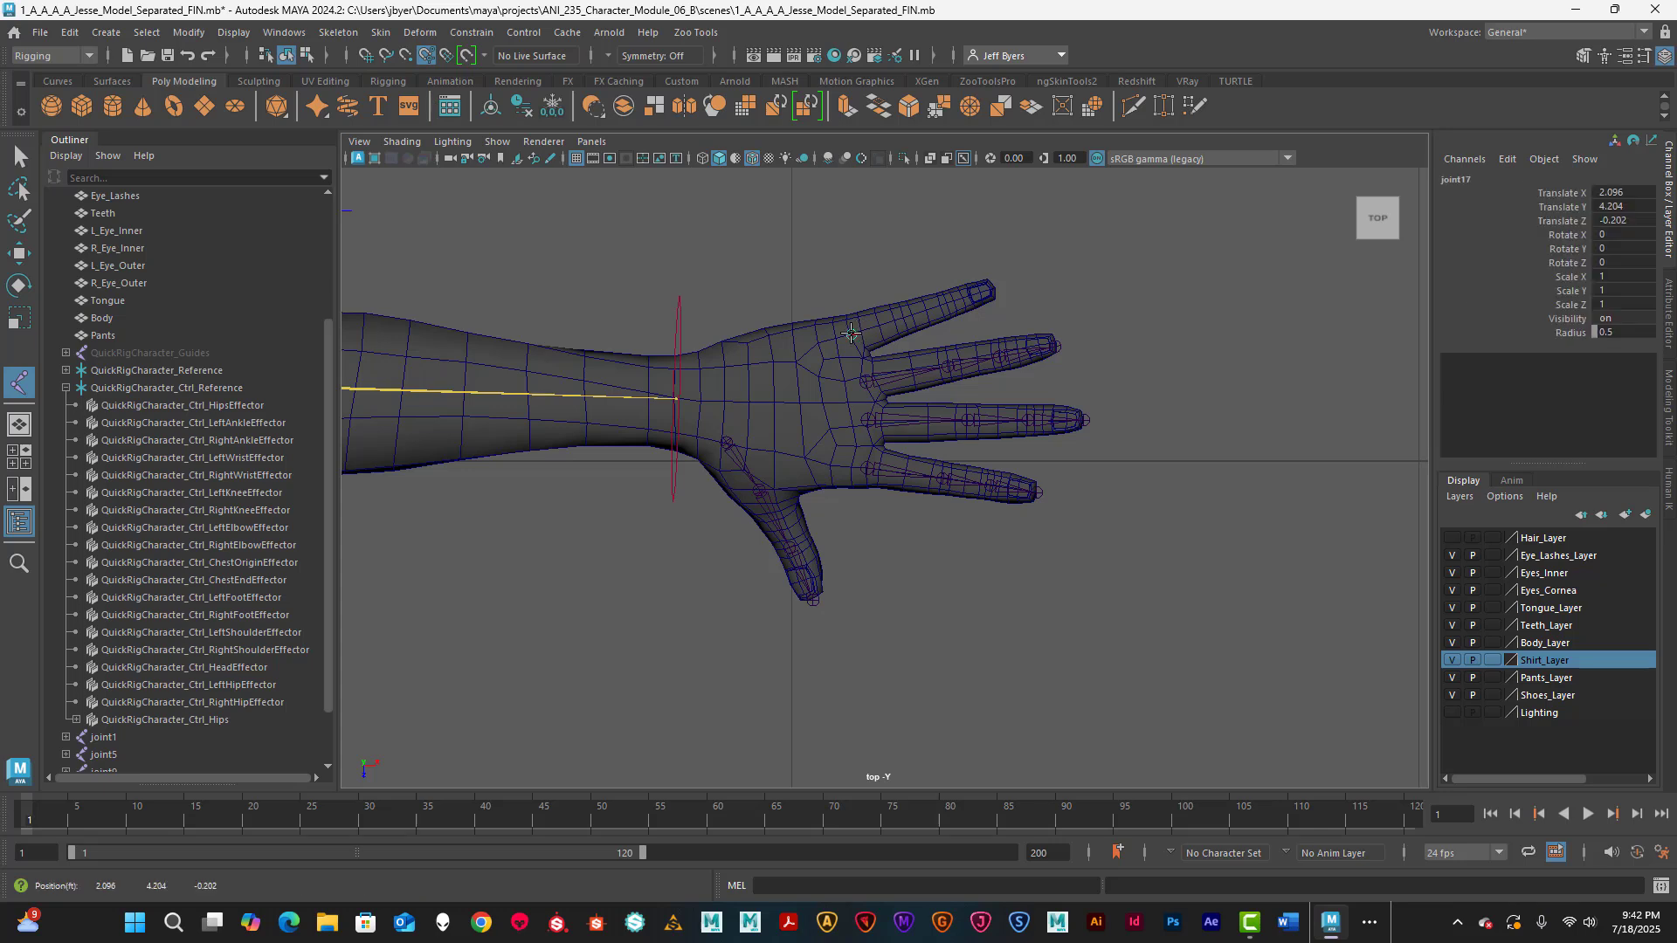
click(906, 315)
click(952, 302)
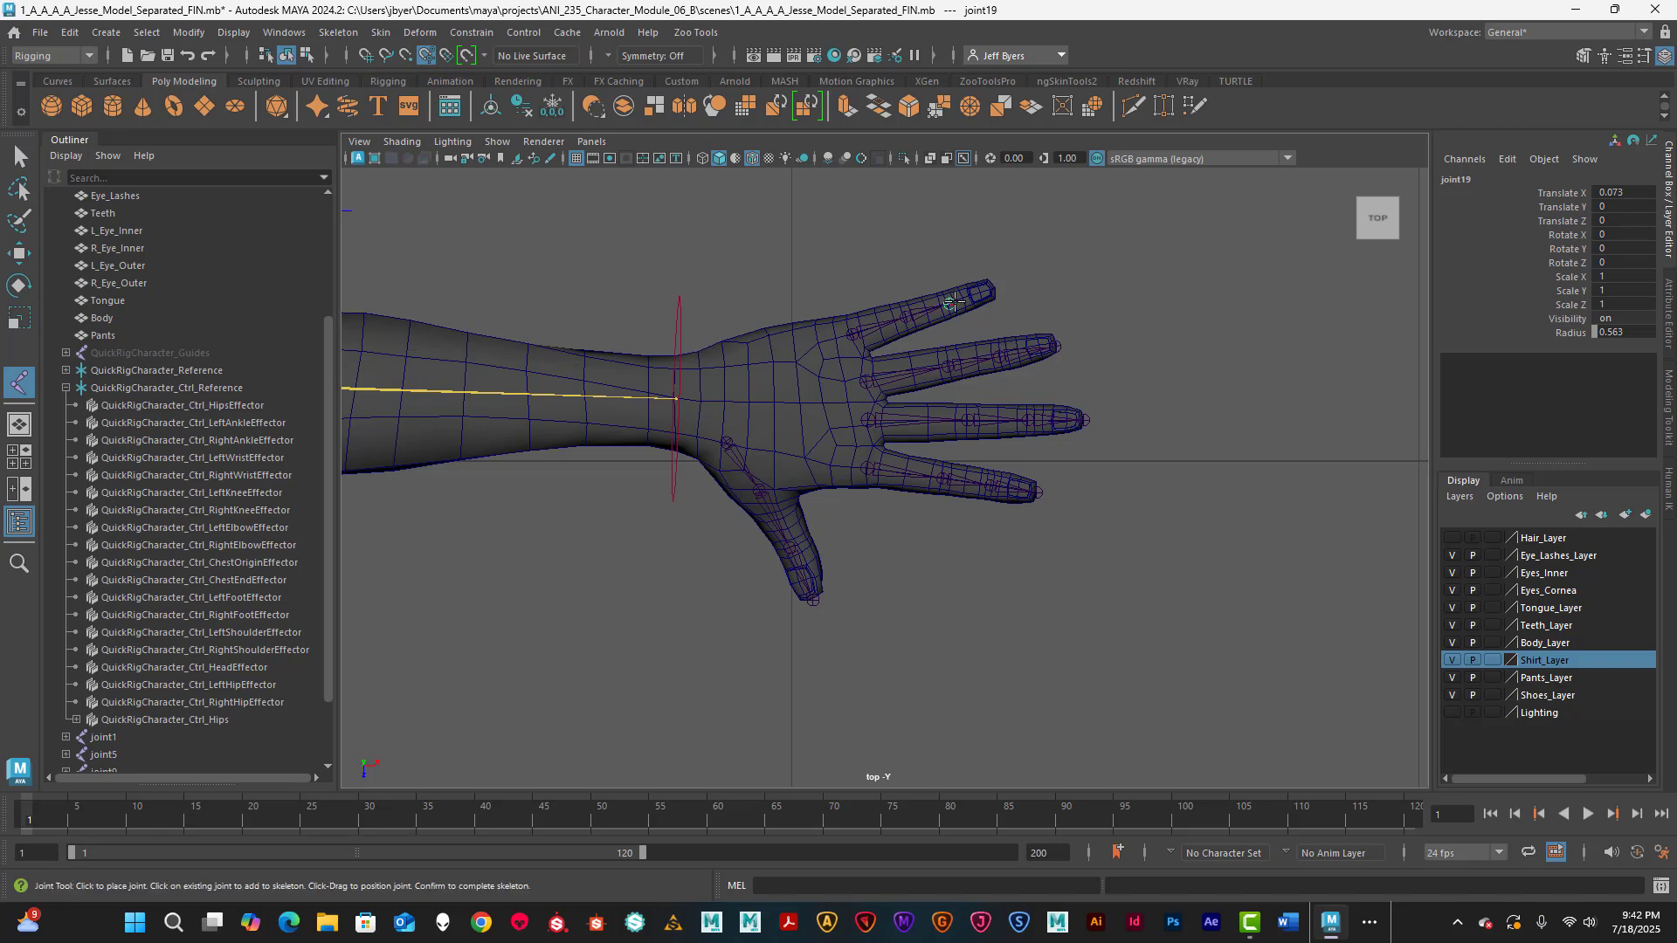
click(996, 286)
key(w)
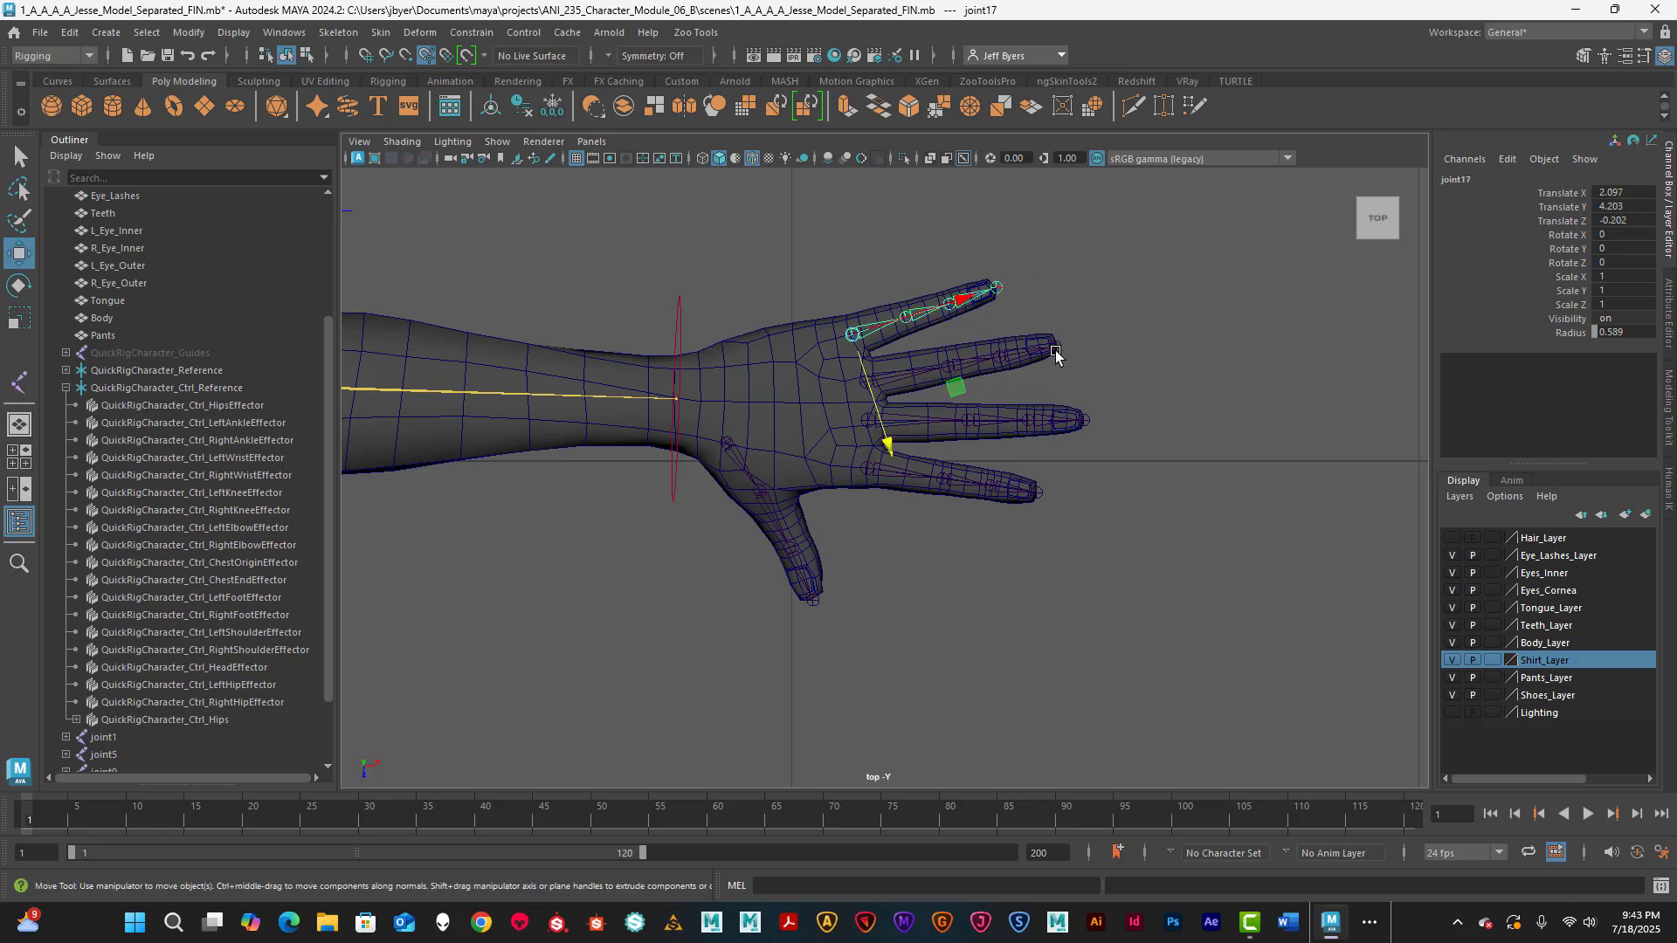
- Raise the little finger chain to about 4.207 in Translate Y so it sits inside the finger
key(space)
key(space)
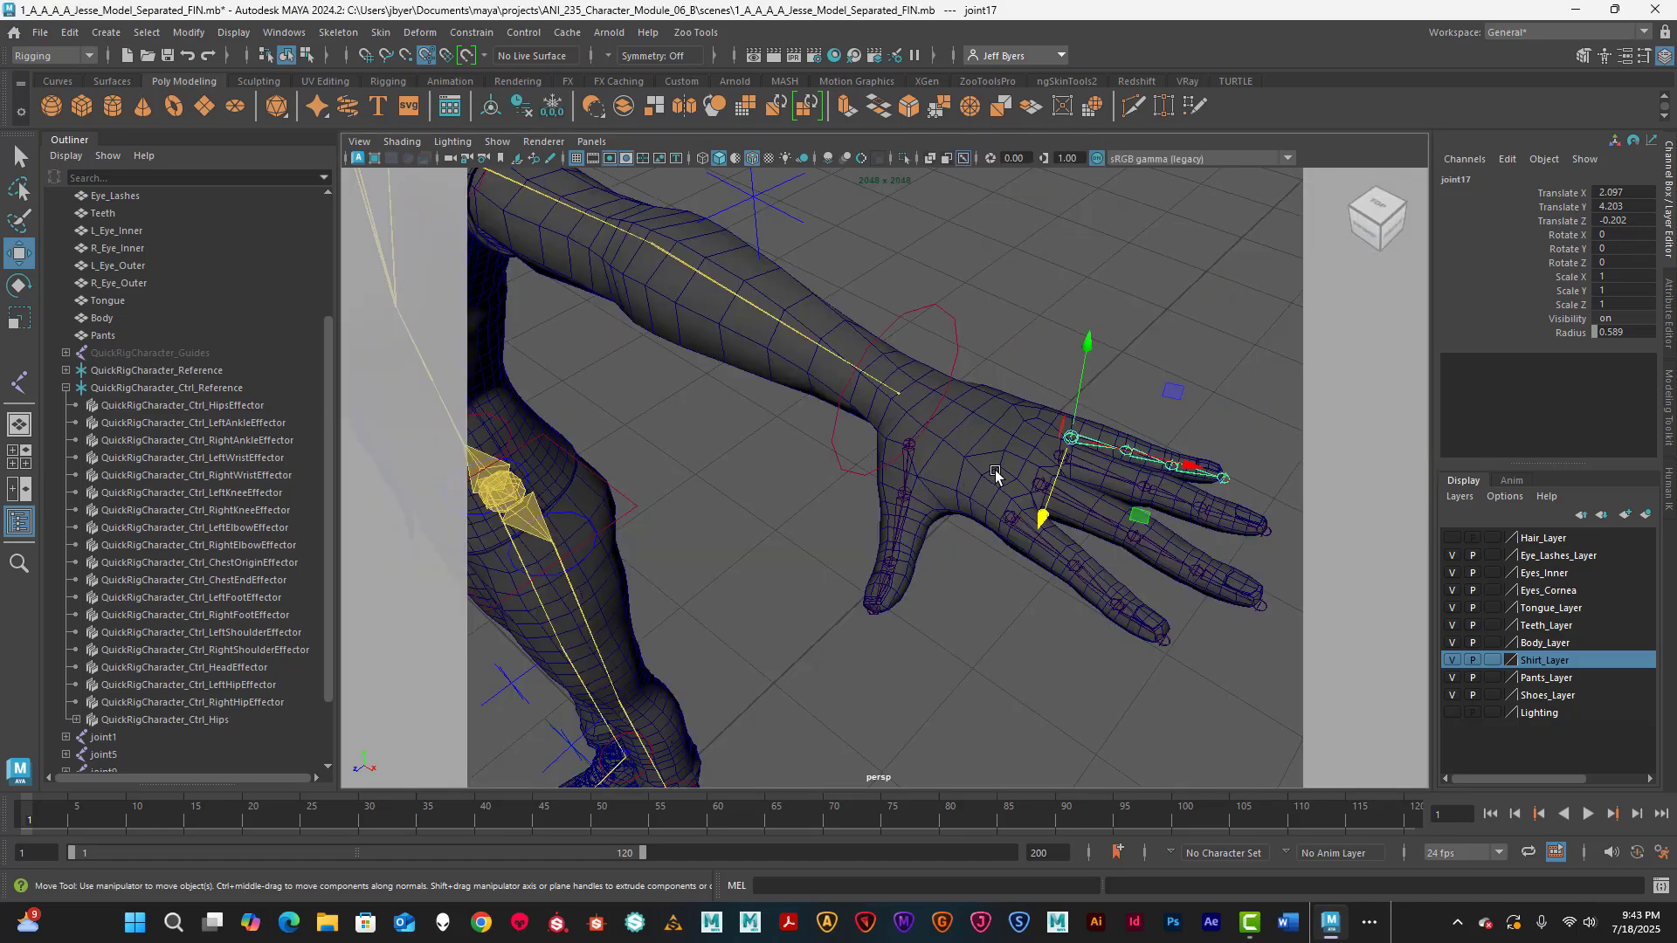
alt+drag(1003, 480, 678, 281)
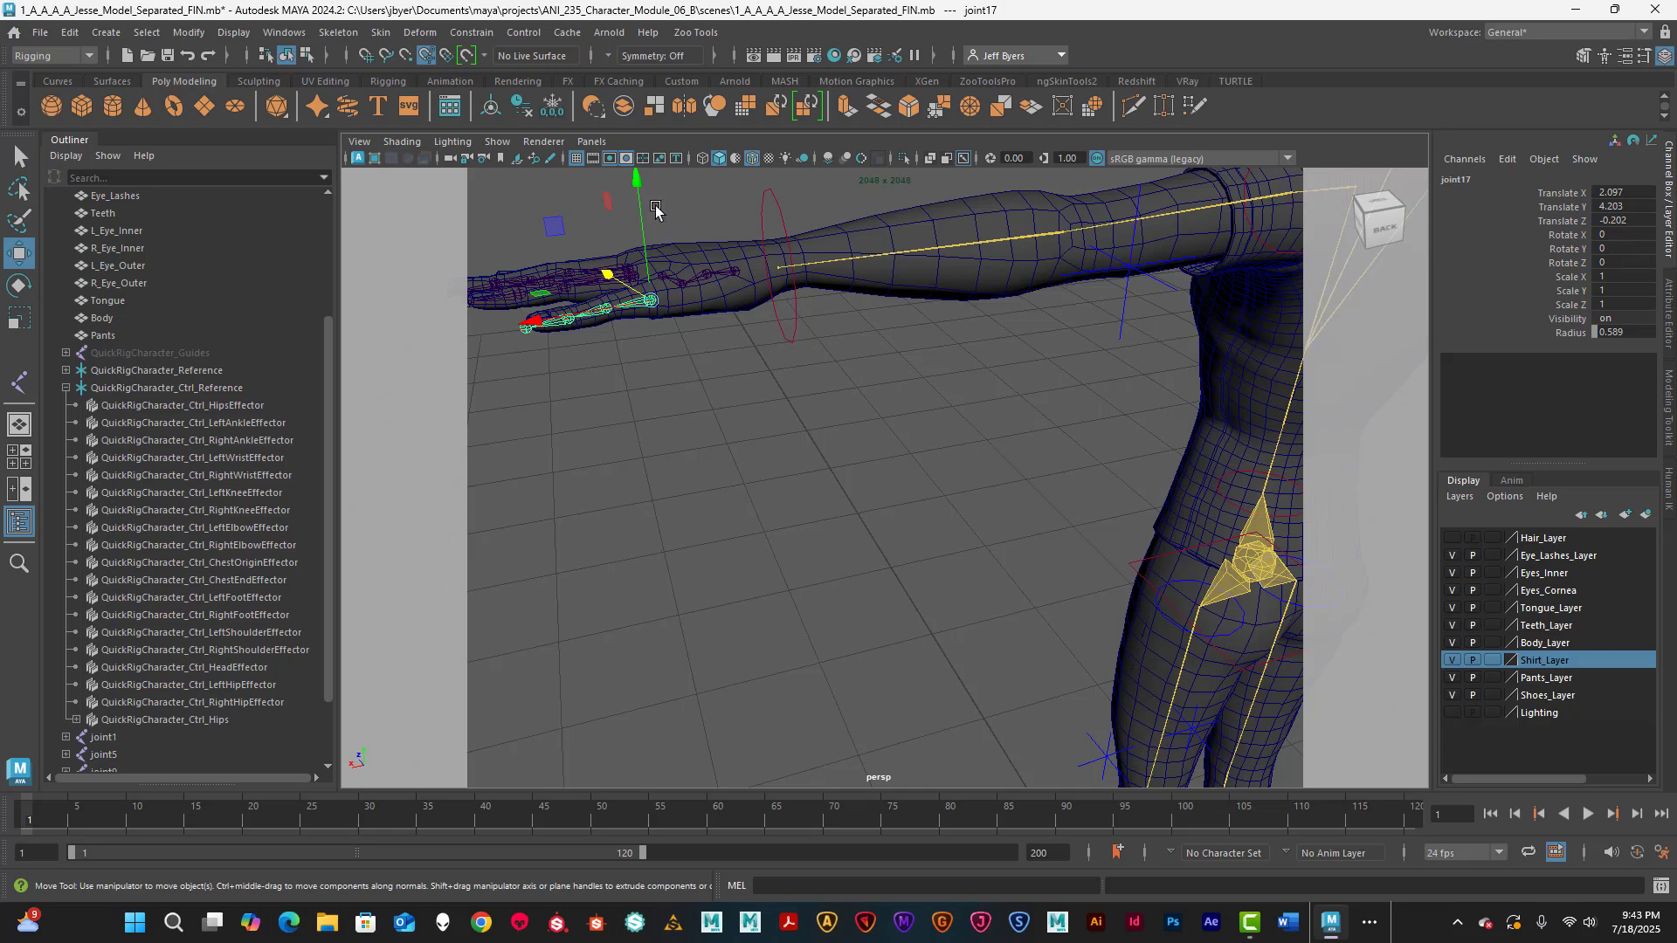
drag(647, 193, 641, 186)
alt+drag(674, 239, 981, 277)
scroll(899, 274, down, 6)
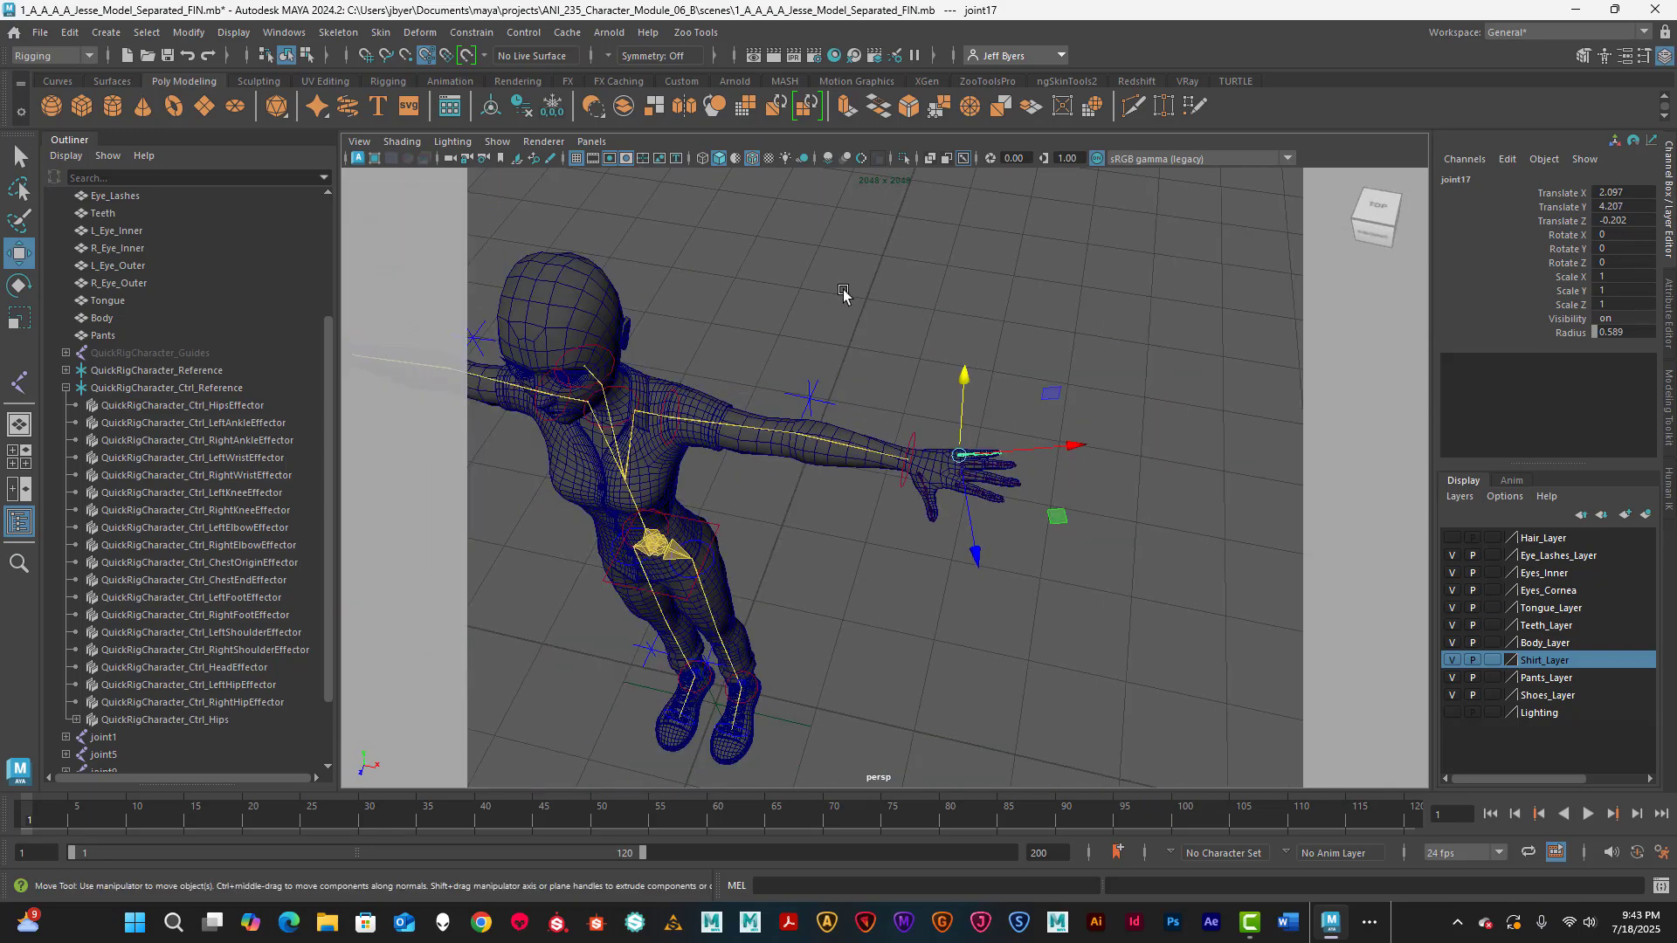
alt+middle_drag(830, 289, 887, 270)
alt+drag(888, 270, 802, 312)
alt+middle_drag(802, 312, 817, 263)
alt+middle_drag(1128, 191, 980, 239)
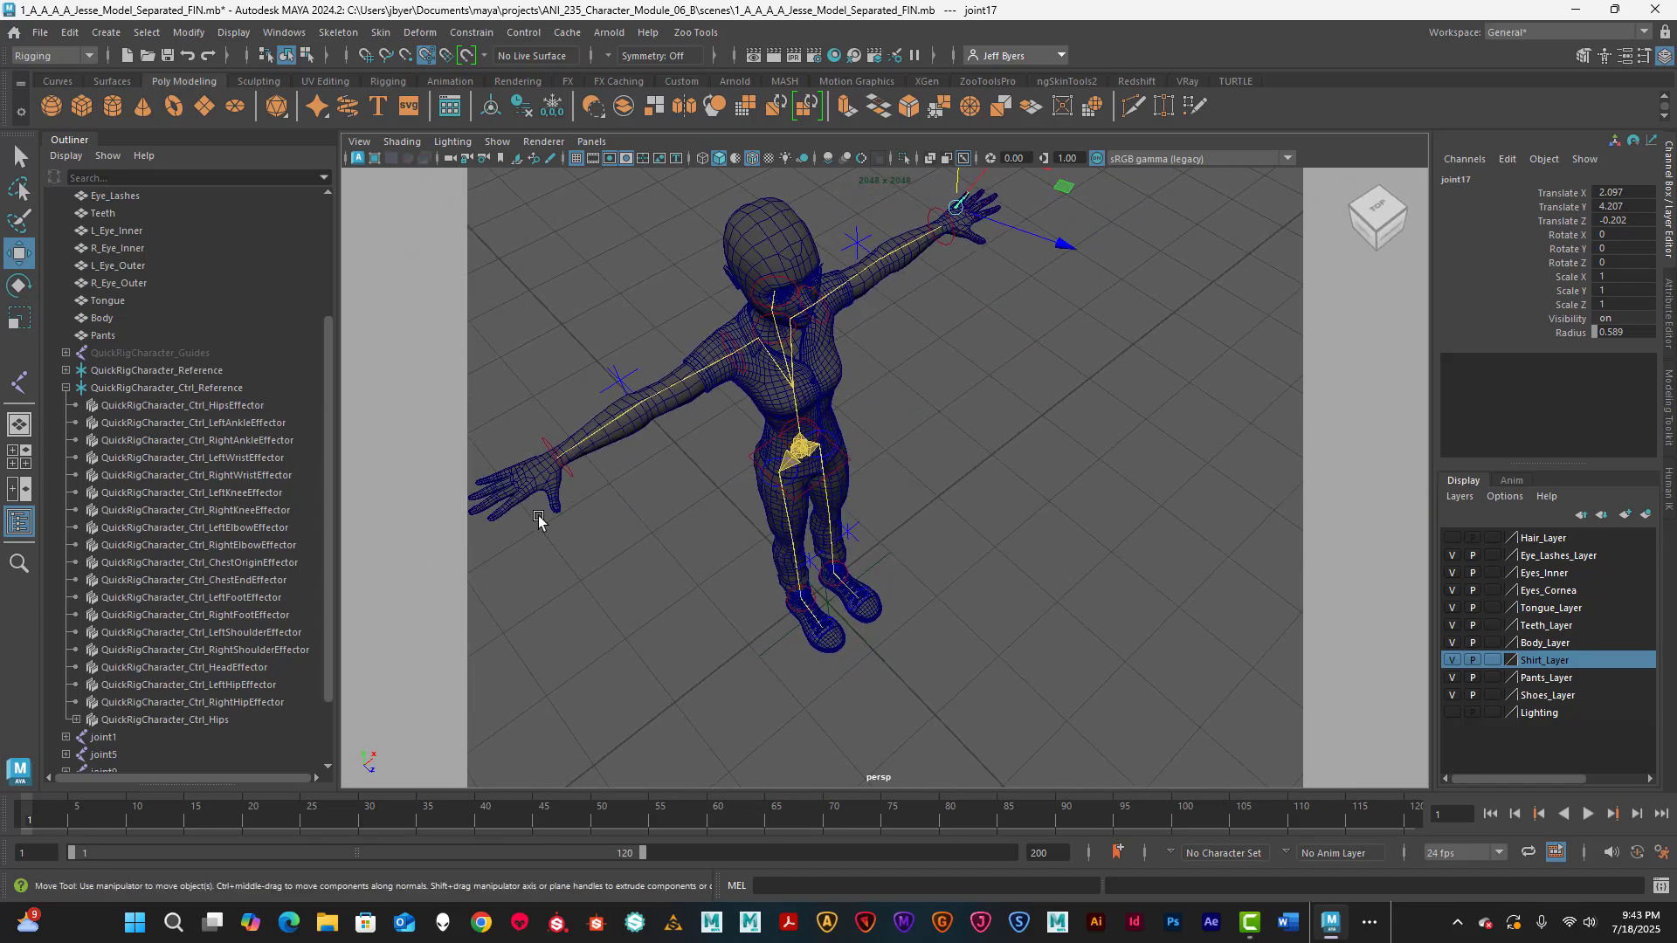
- Examine how the finger and thumb joint chains sit inside the character's right hand, selecting the thumb chain
alt+middle_drag(577, 498, 745, 490)
mouse_move(745, 490)
alt+mouse_down()
mouse_move(708, 457)
mouse_move(719, 495)
alt+mouse_up()
scroll(750, 469, up, 5)
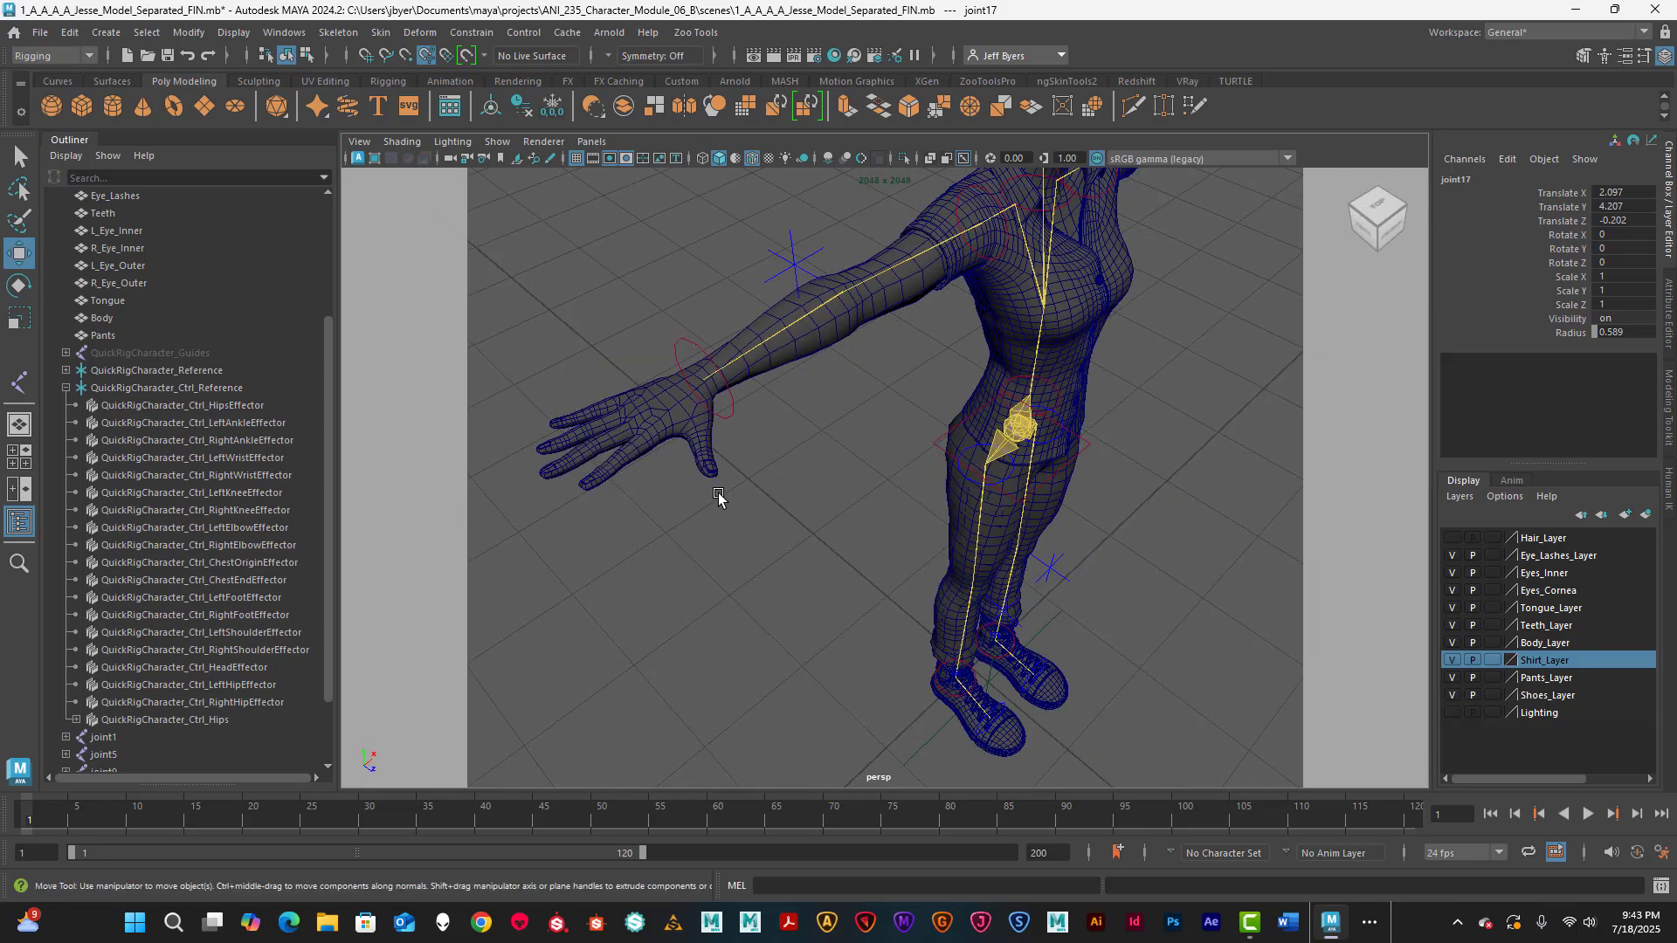
scroll(718, 493, up, 4)
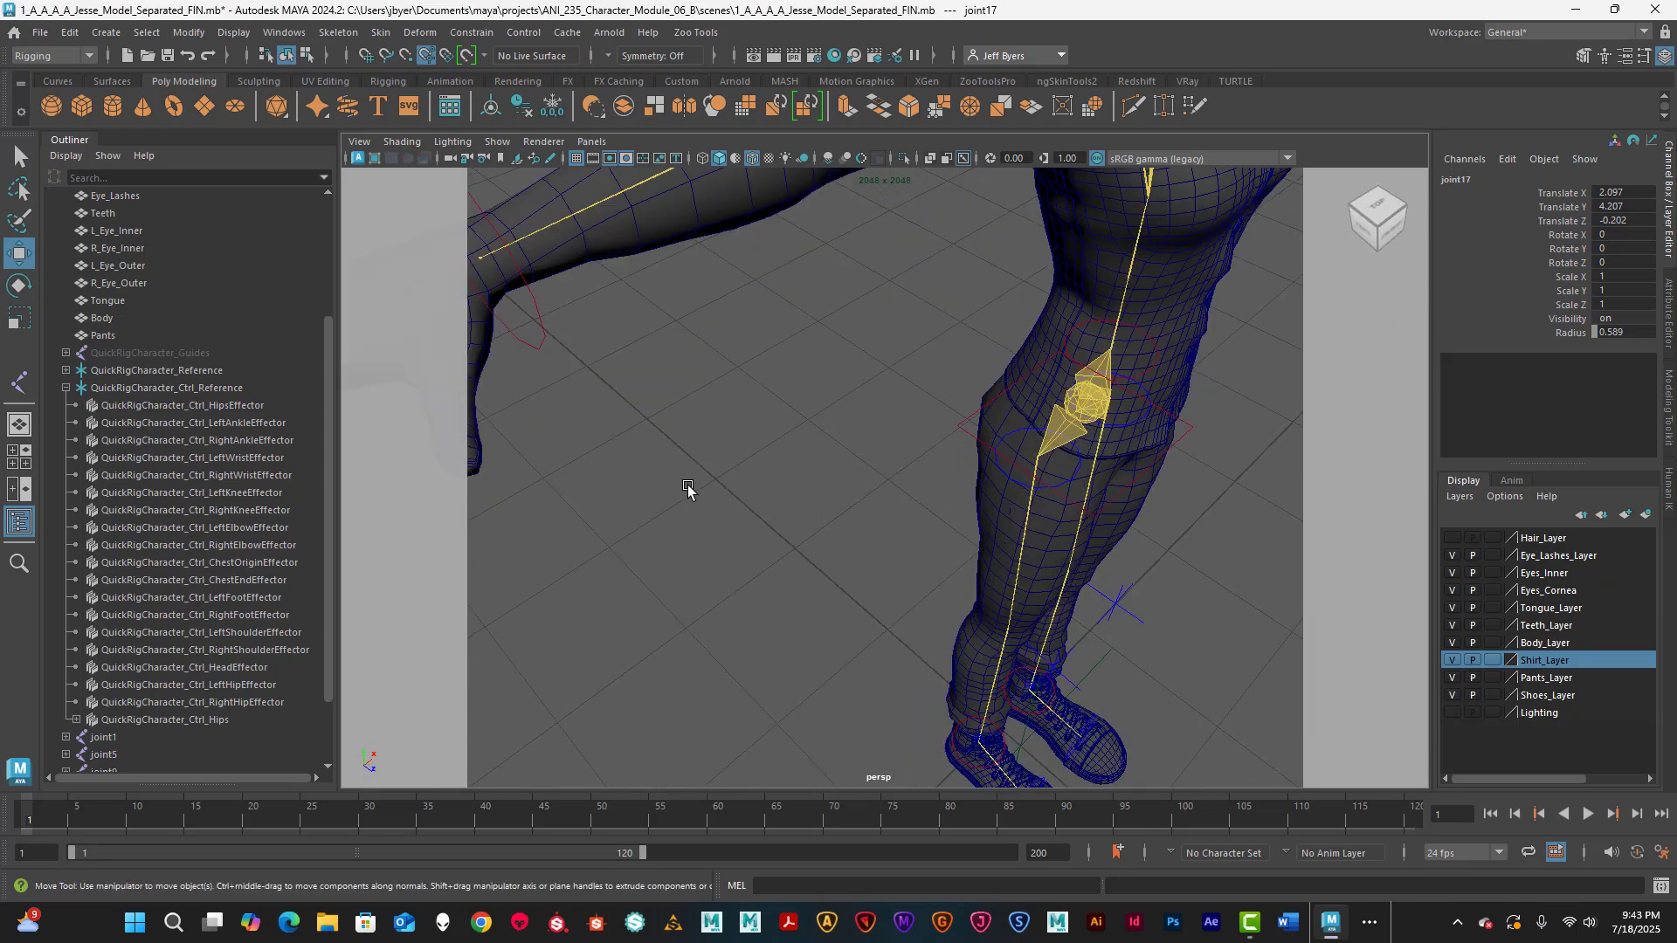
alt+middle_drag(689, 489, 884, 525)
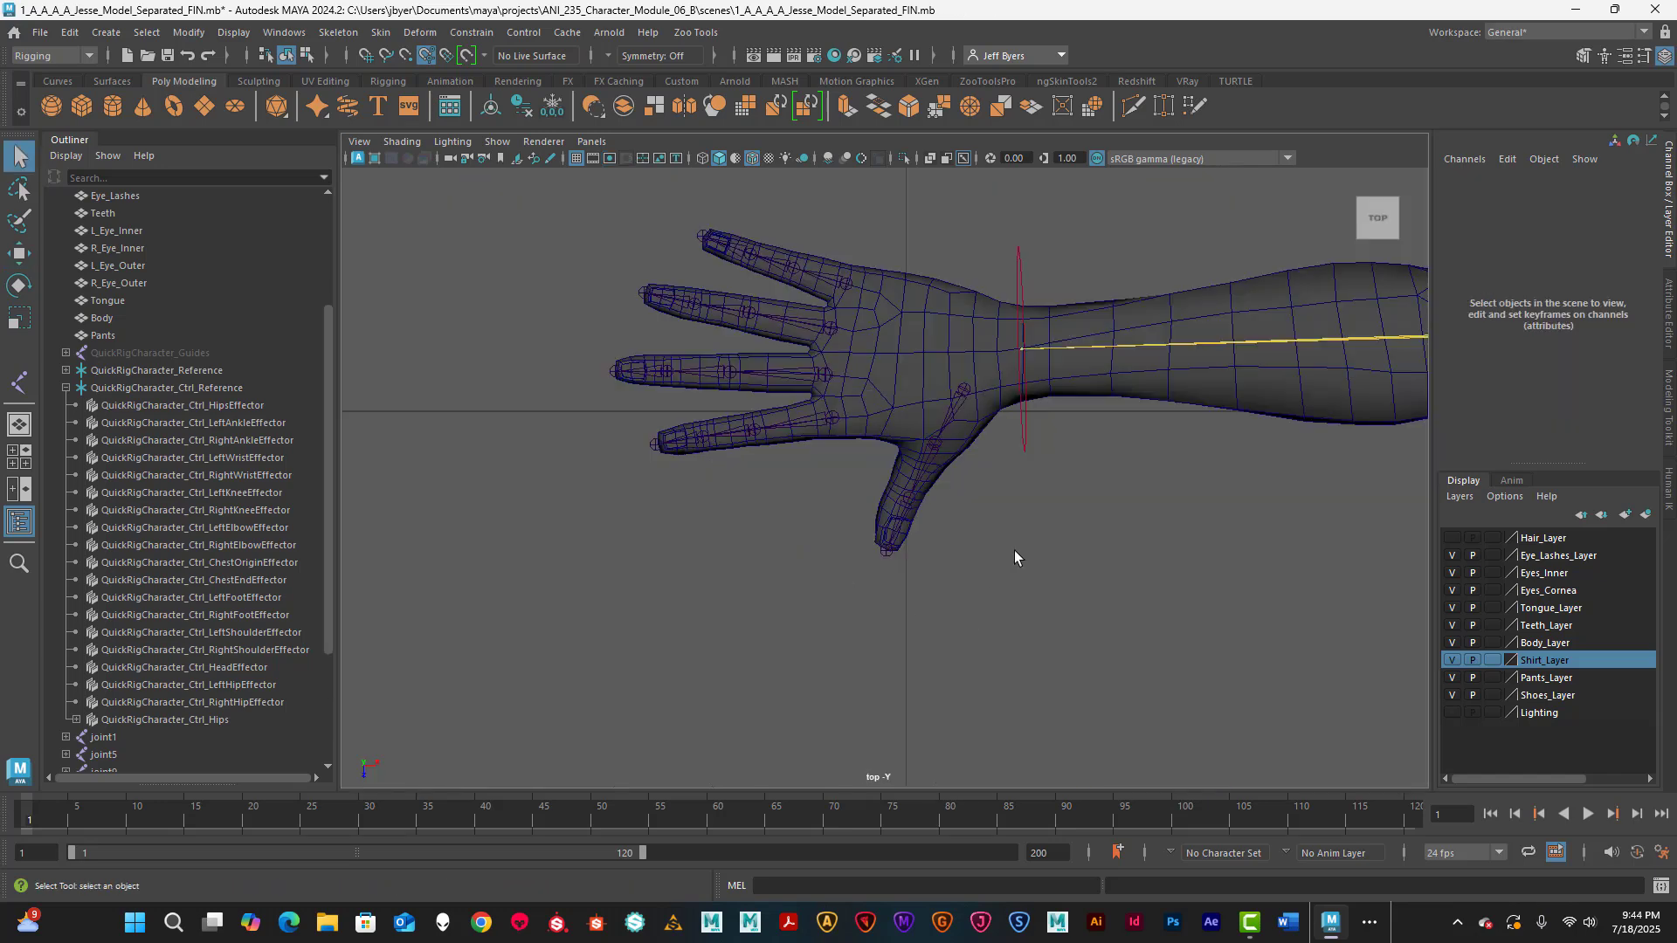
click(965, 387)
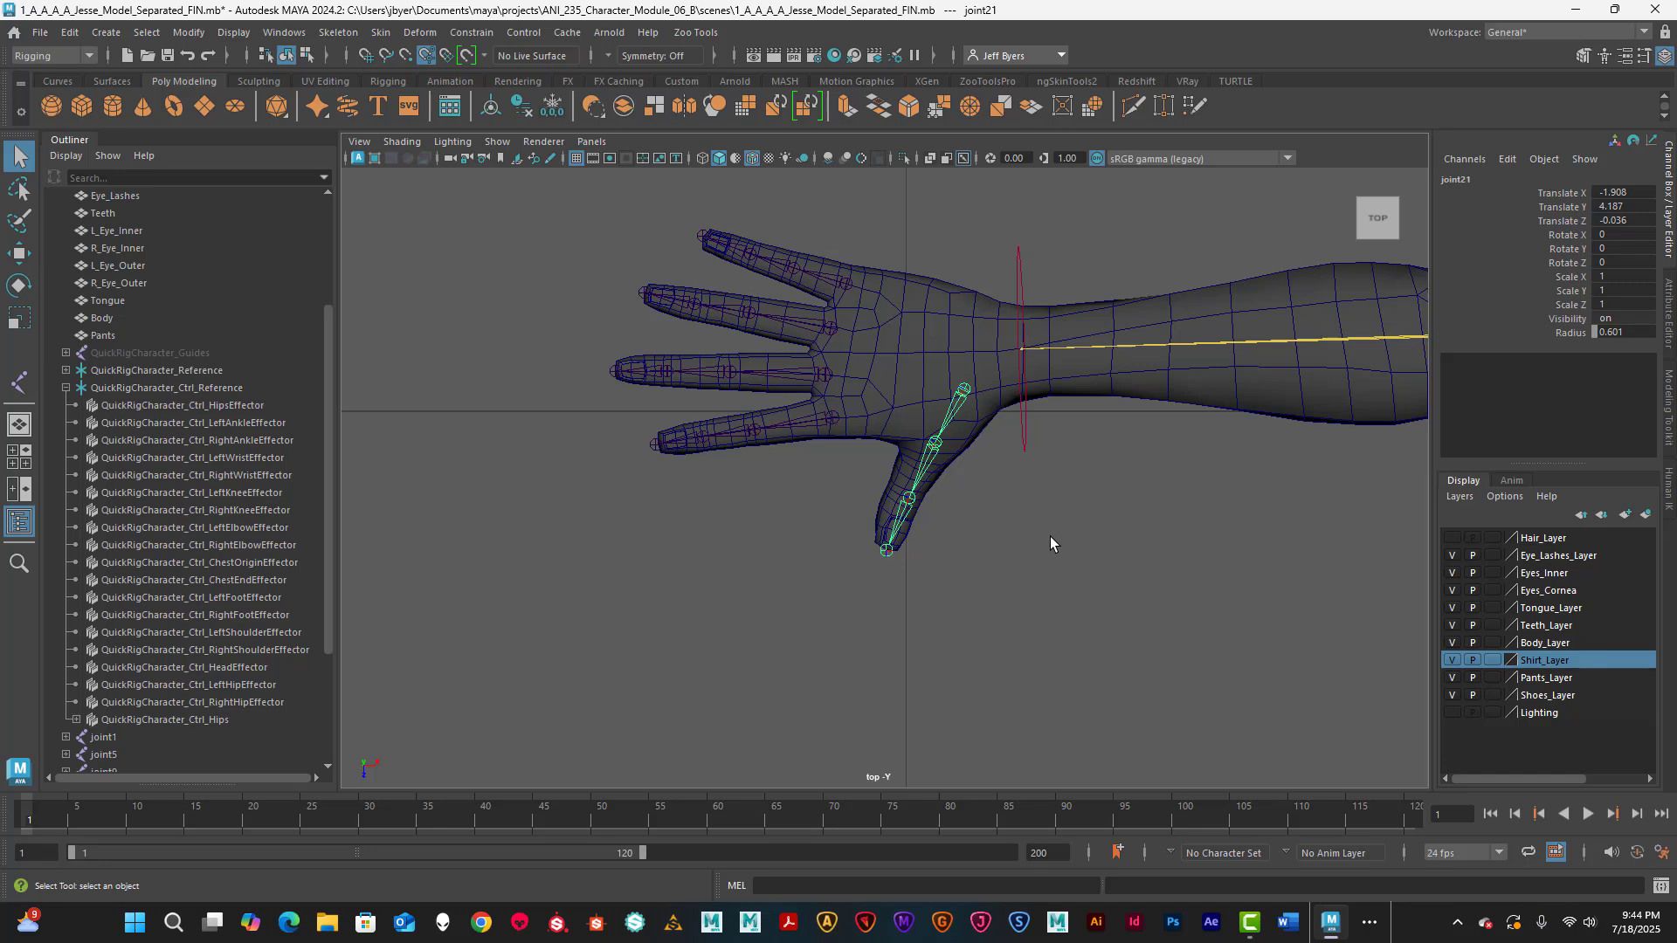
alt+drag(1050, 537, 1068, 507)
key(space)
key(space)
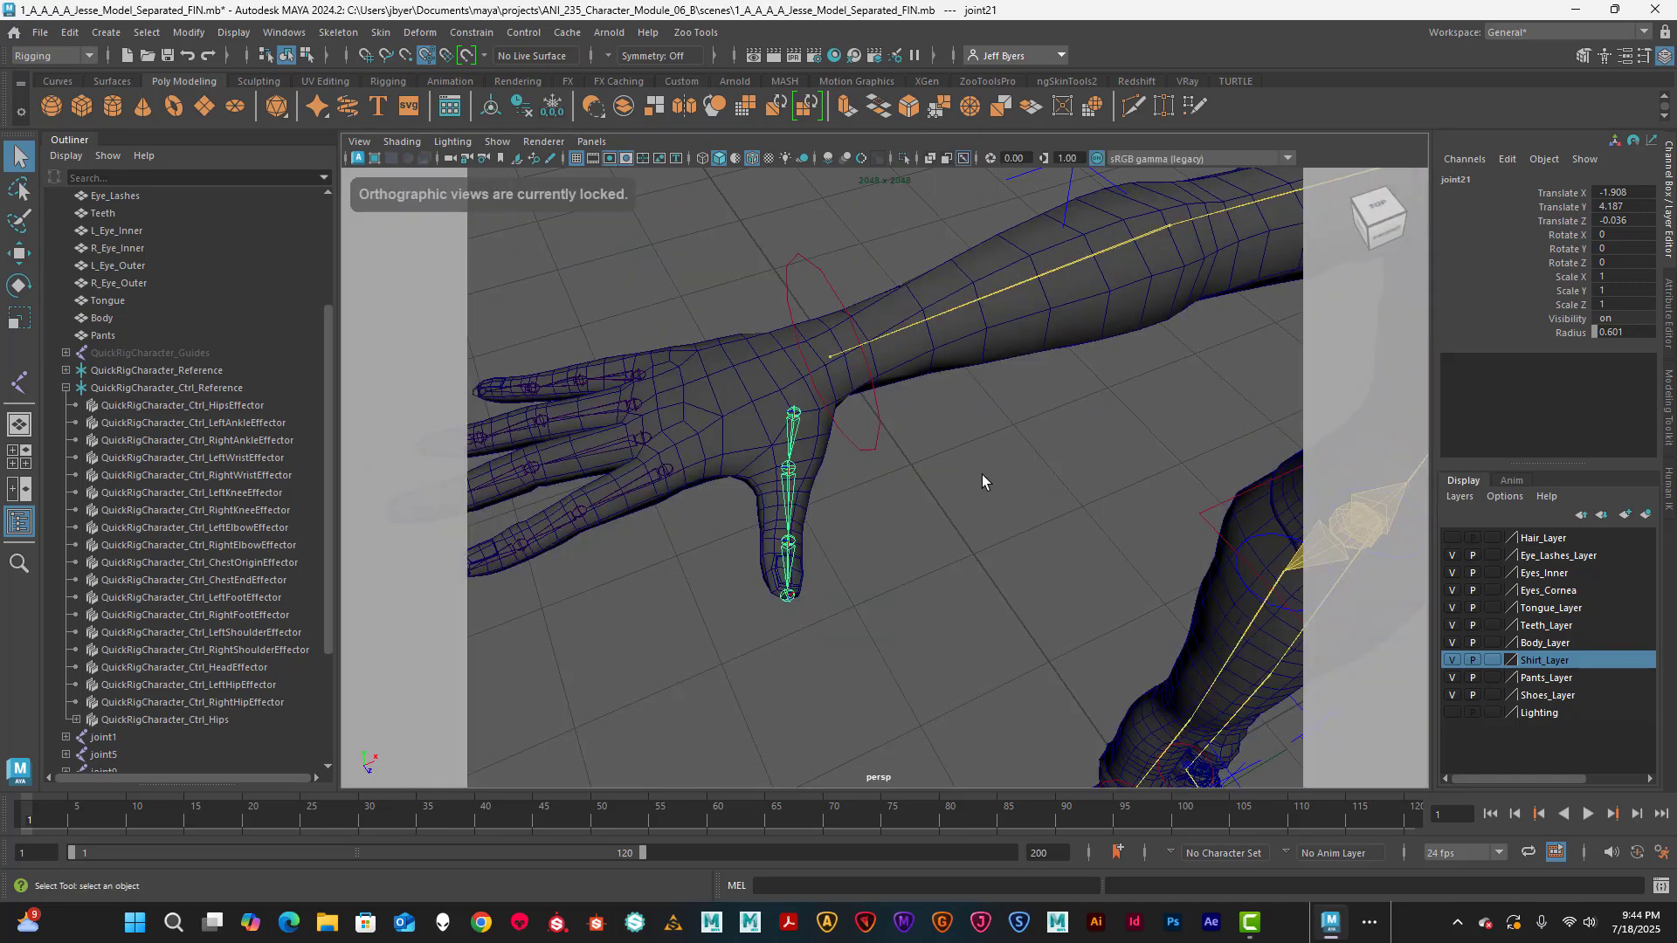
alt+drag(982, 475, 950, 496)
scroll(968, 469, down, 5)
click(1014, 449)
- Select the left hand's thumb and finger chains one after another to identify their root joints in the scene hierarchy
scroll(961, 467, up, 4)
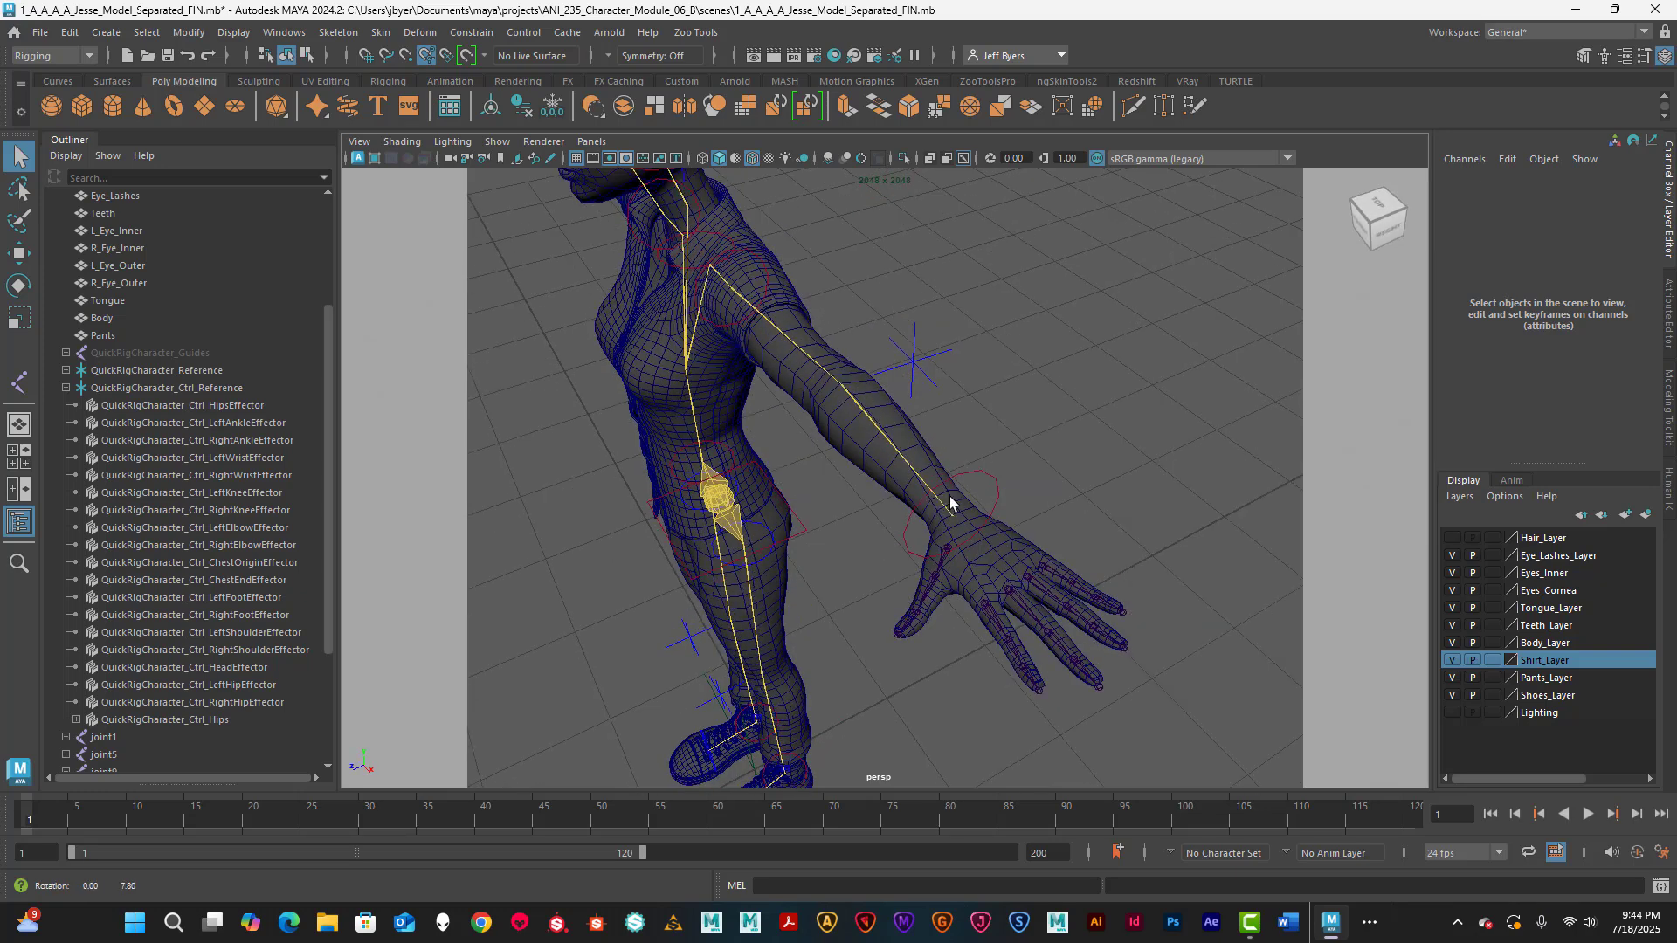
click(943, 545)
scroll(148, 659, down, 4)
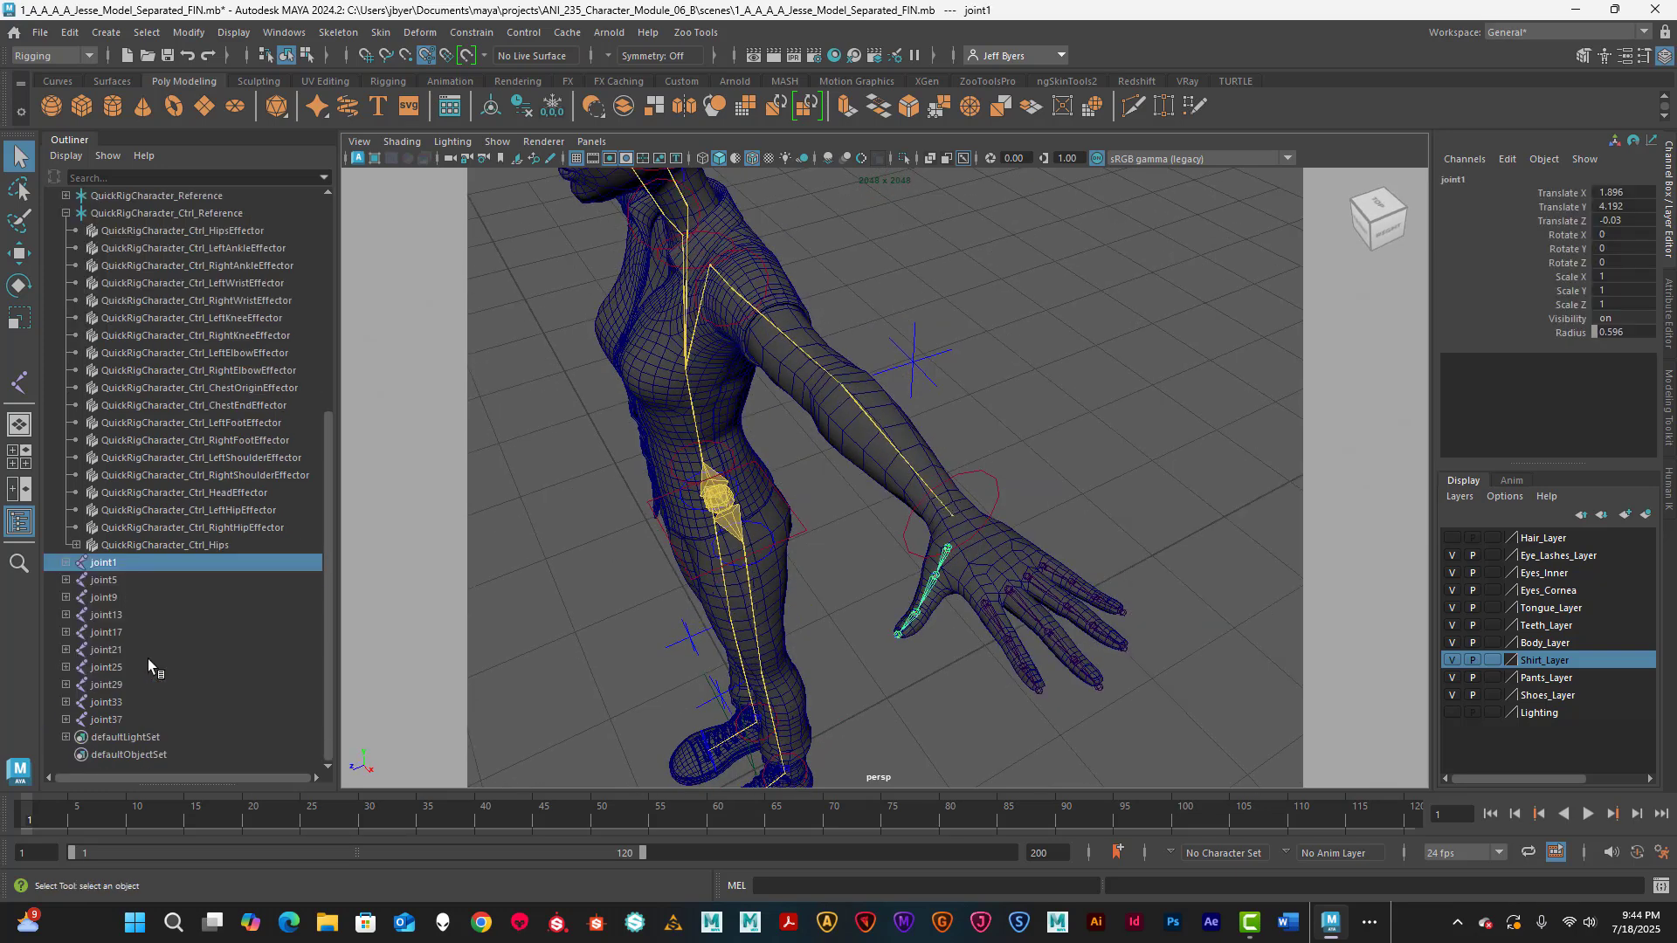
click(989, 601)
click(1027, 578)
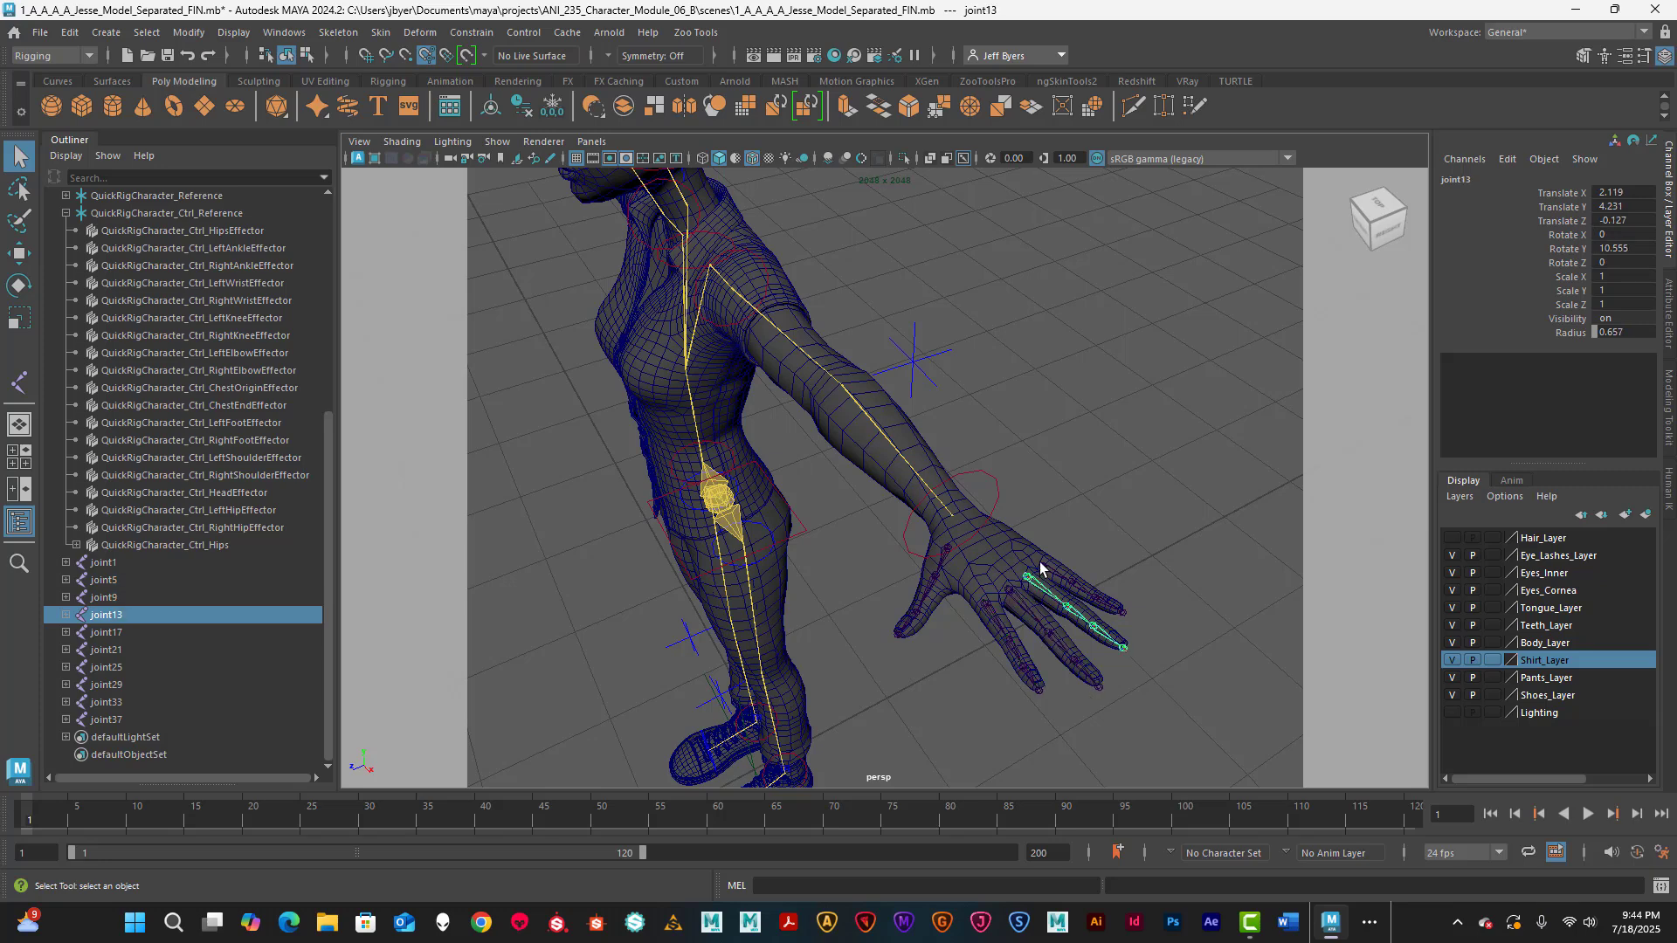
click(1041, 566)
click(1009, 590)
click(988, 603)
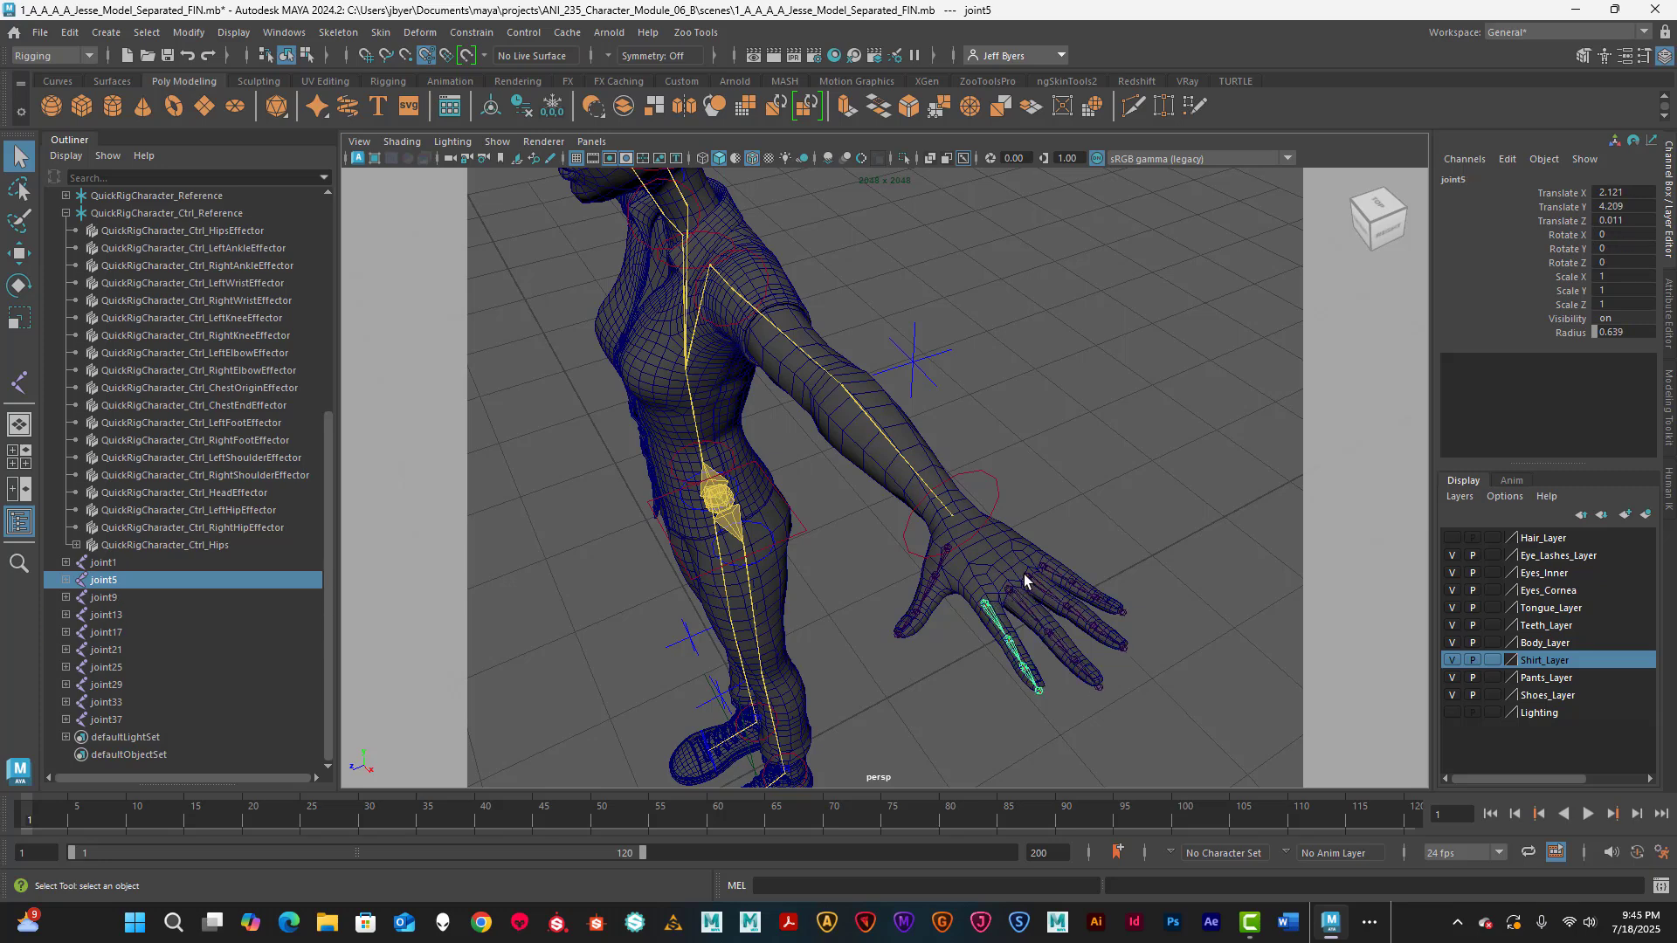
click(1024, 574)
click(1009, 590)
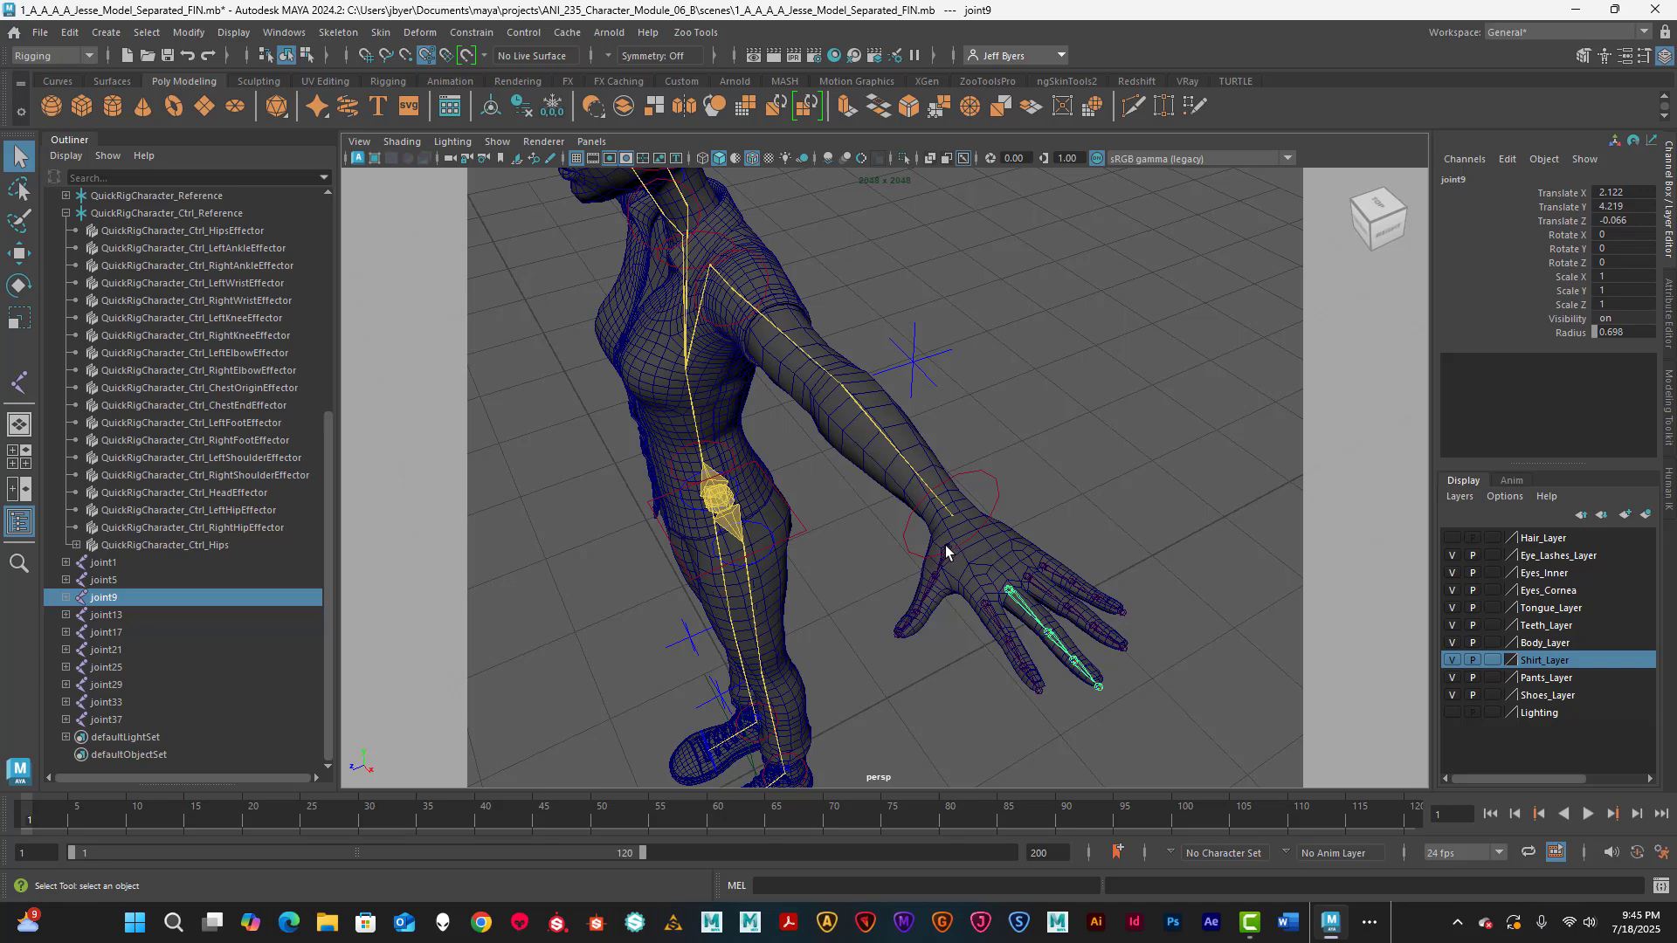
click(945, 545)
click(1045, 564)
click(1020, 580)
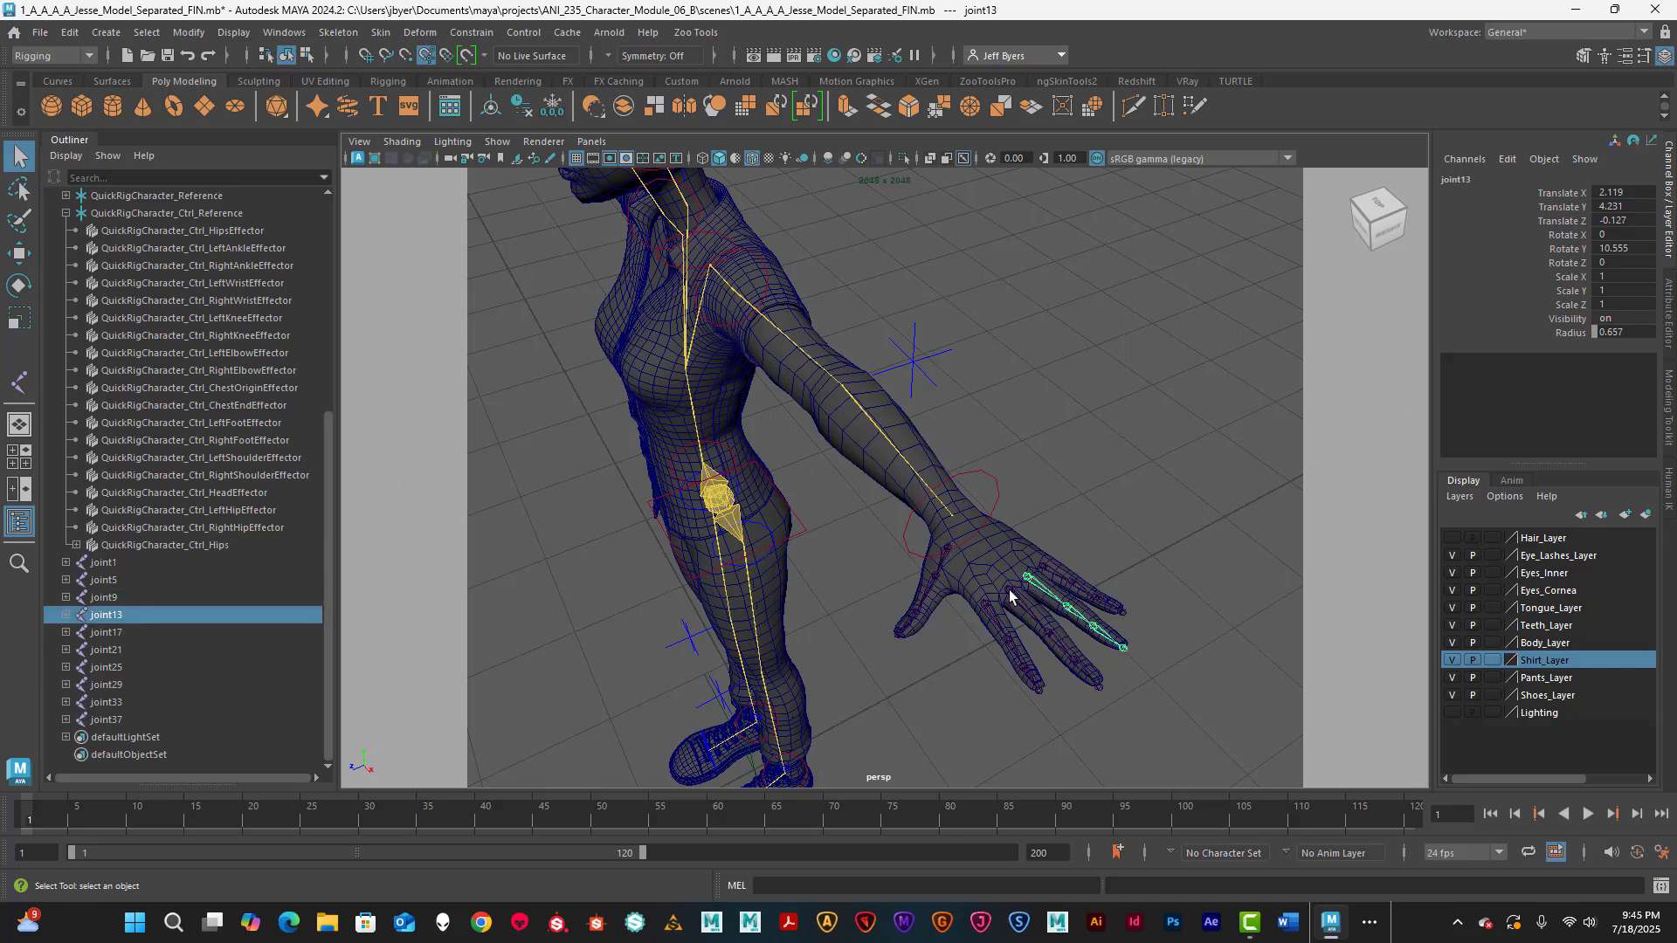
click(996, 598)
click(944, 547)
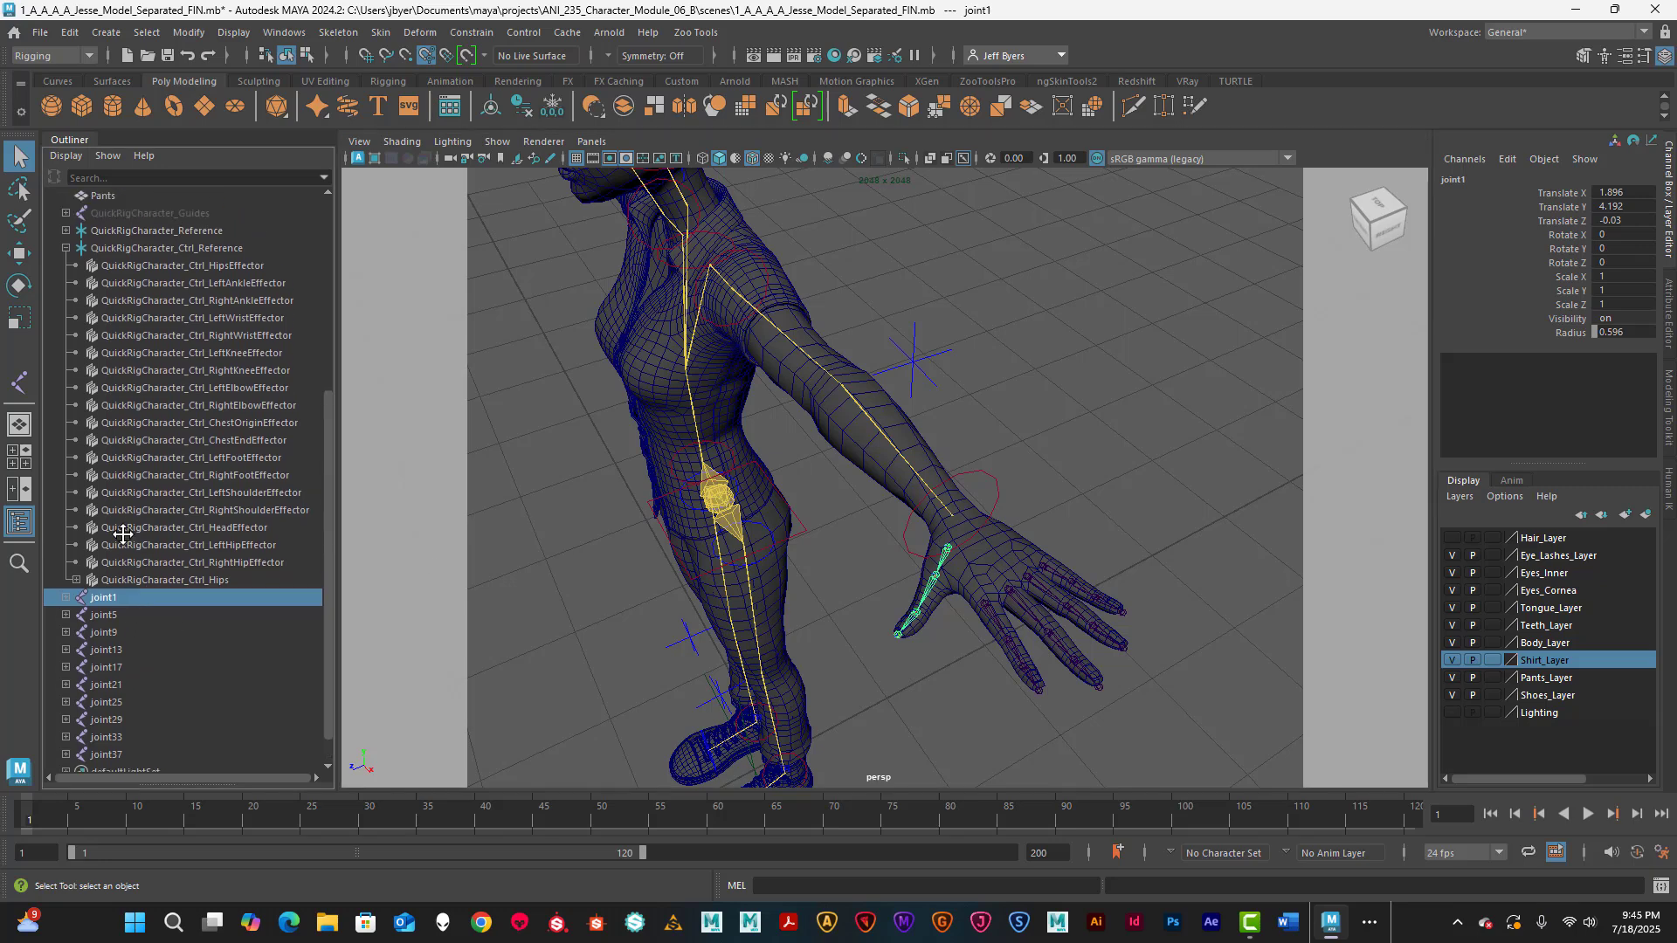
scroll(201, 410, up, 2)
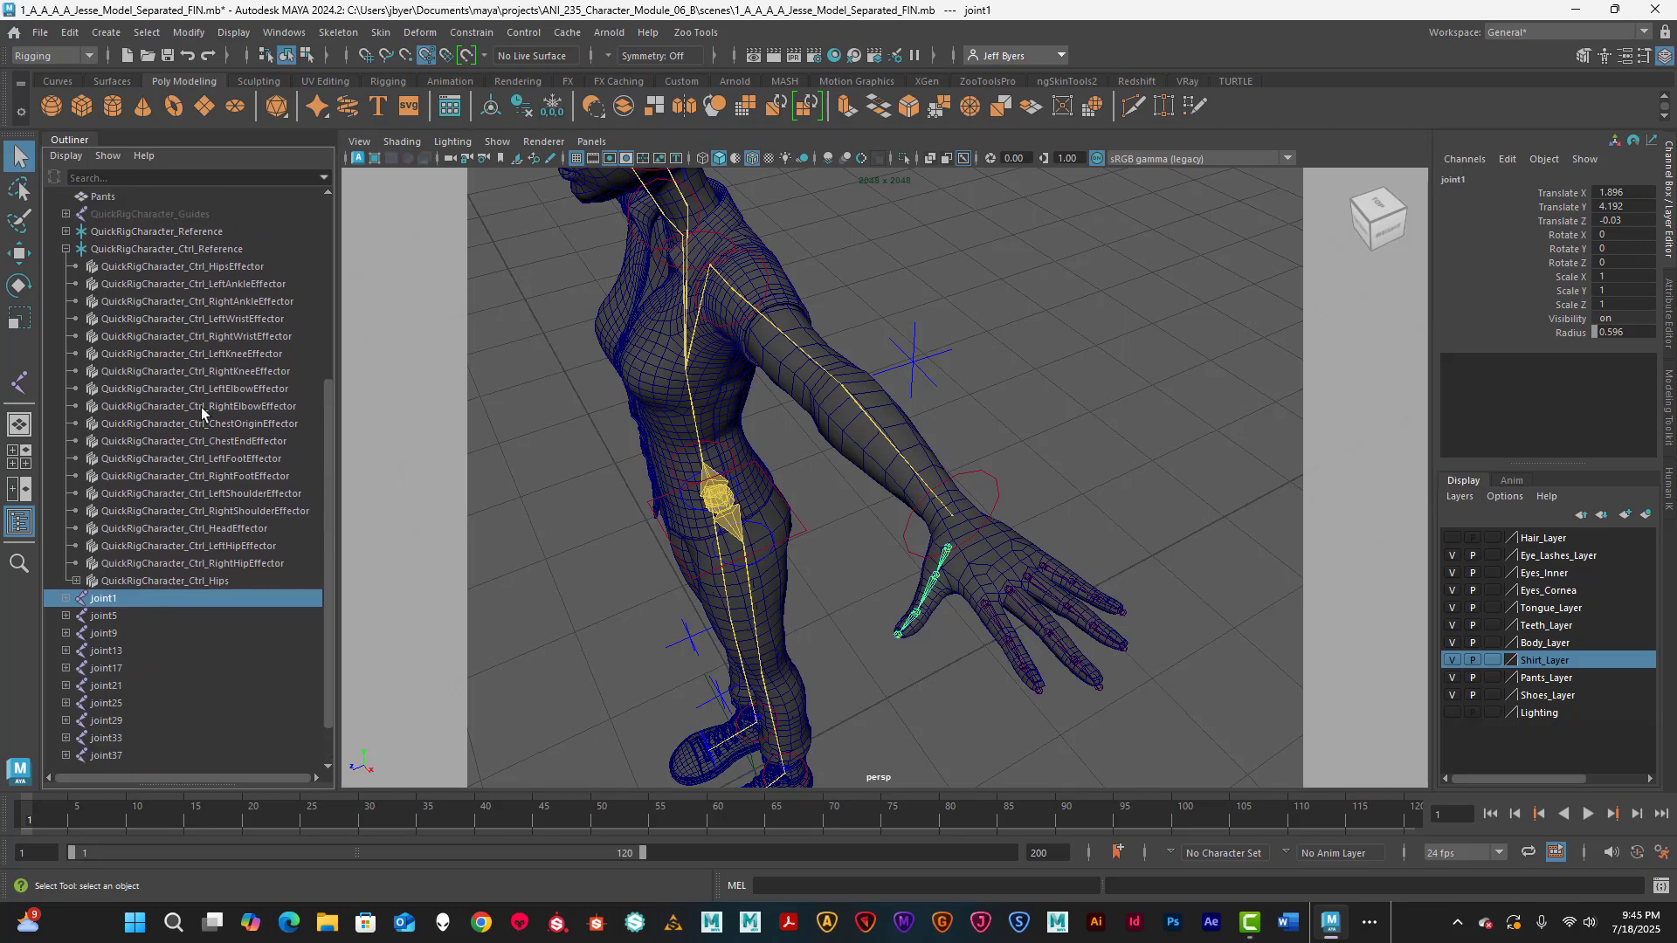
- Select the left wrist effector and the left hand control in turn to check which Quick Rig group contains them
click(991, 474)
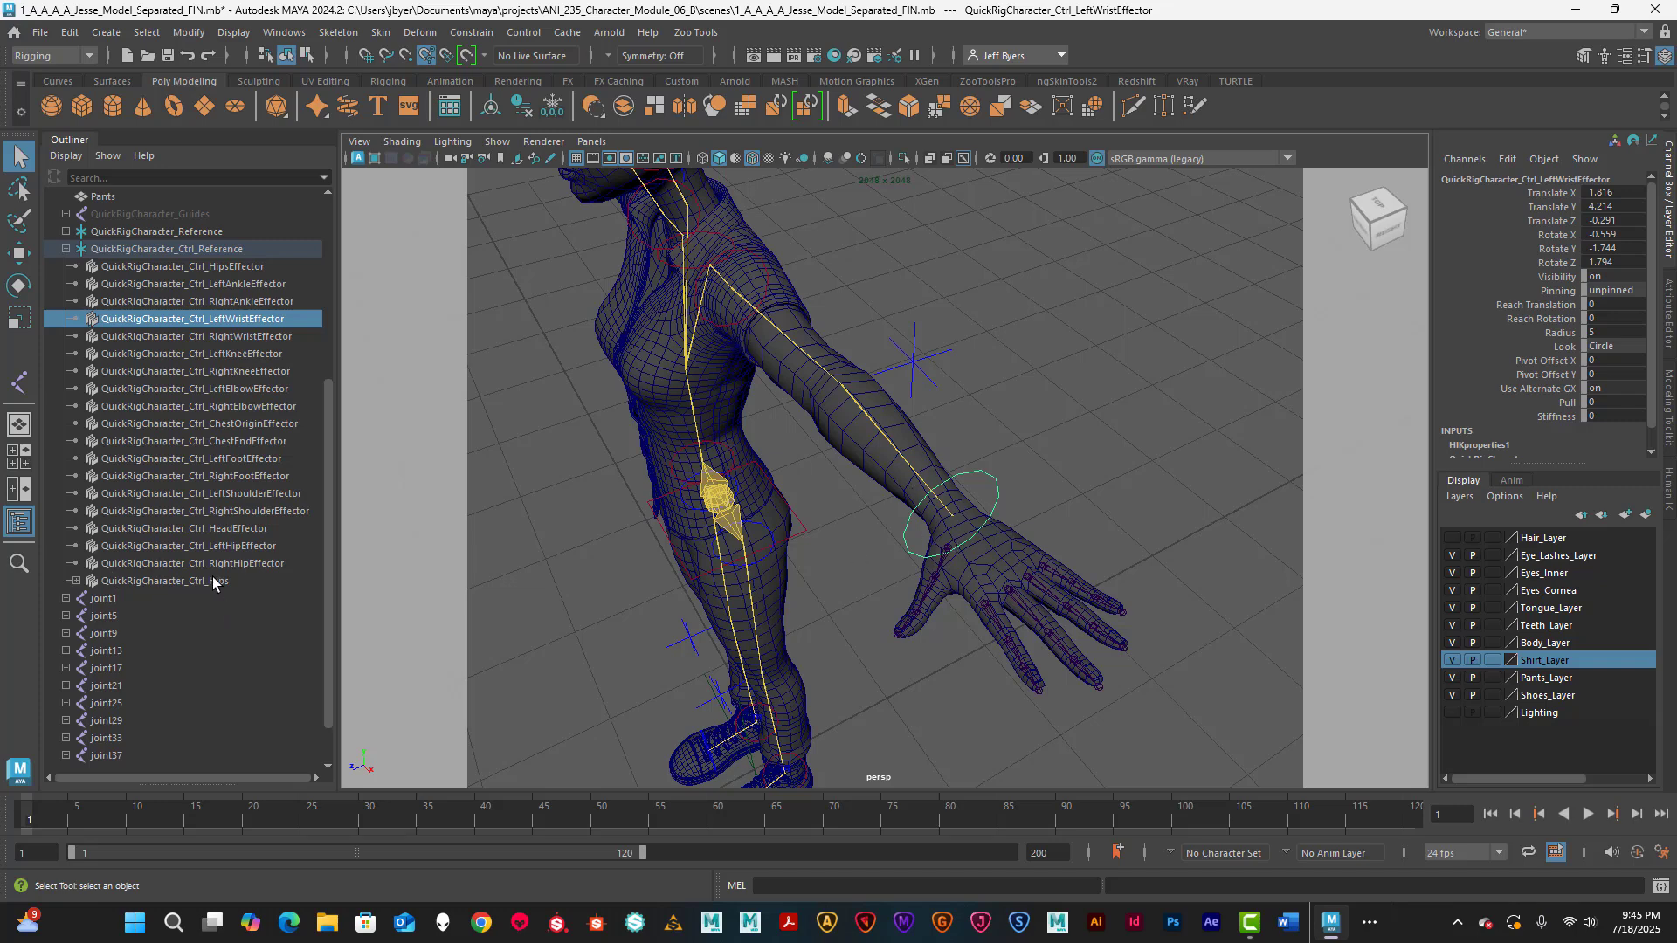
scroll(165, 358, down, 1)
scroll(118, 331, up, 6)
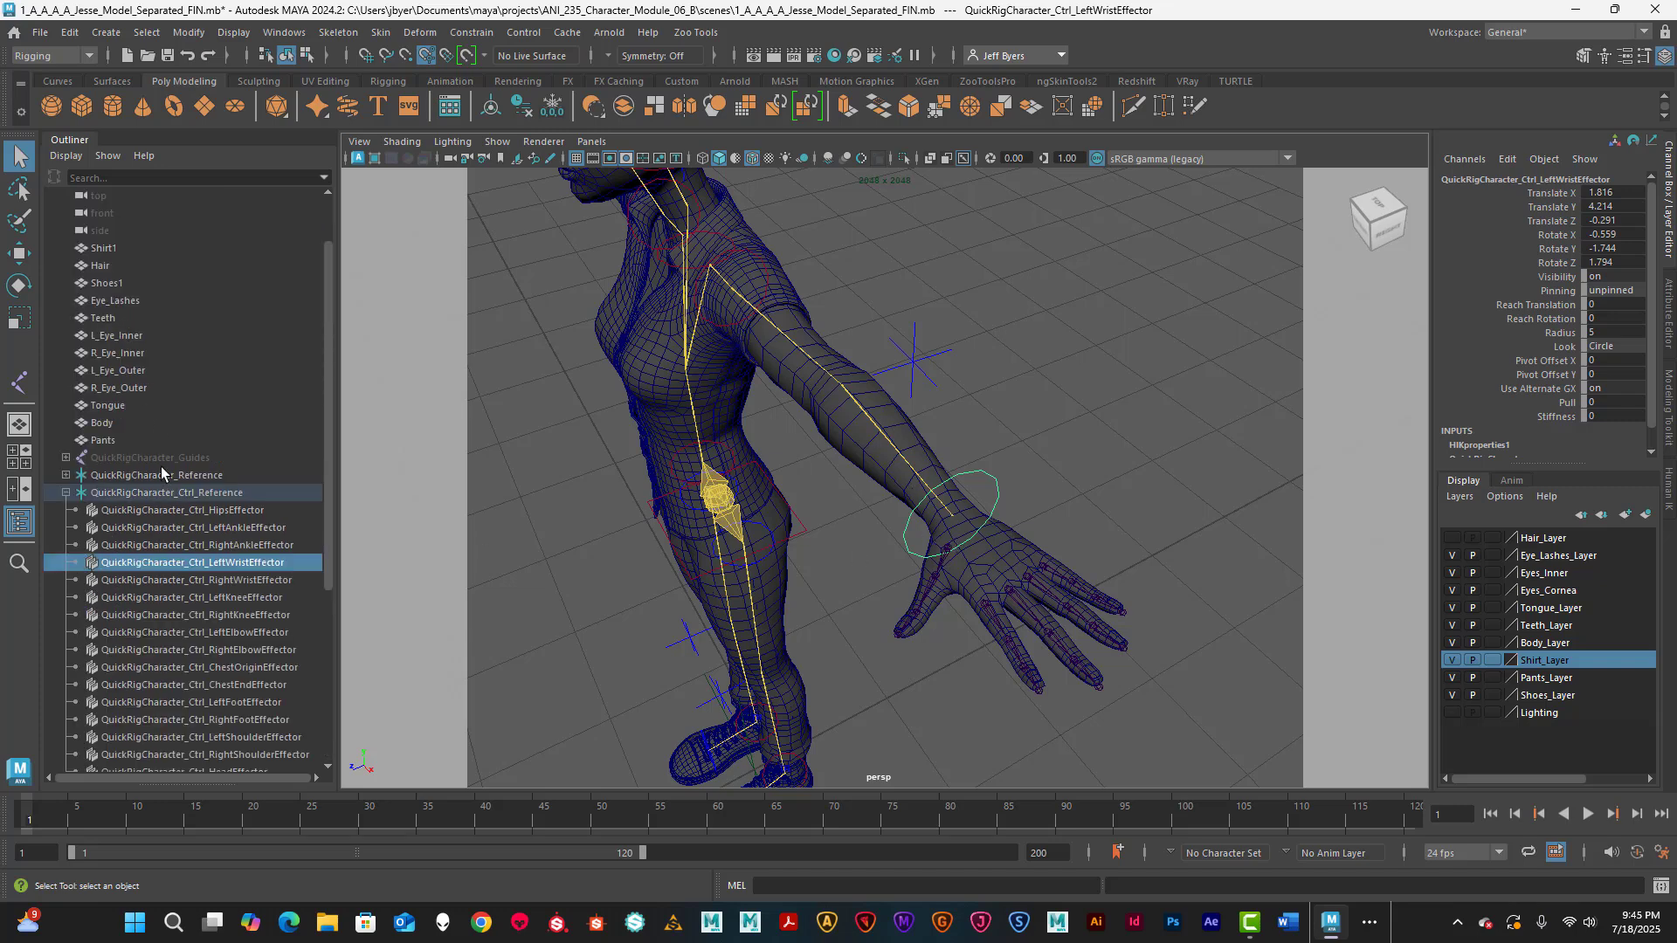
scroll(157, 467, down, 3)
click(66, 337)
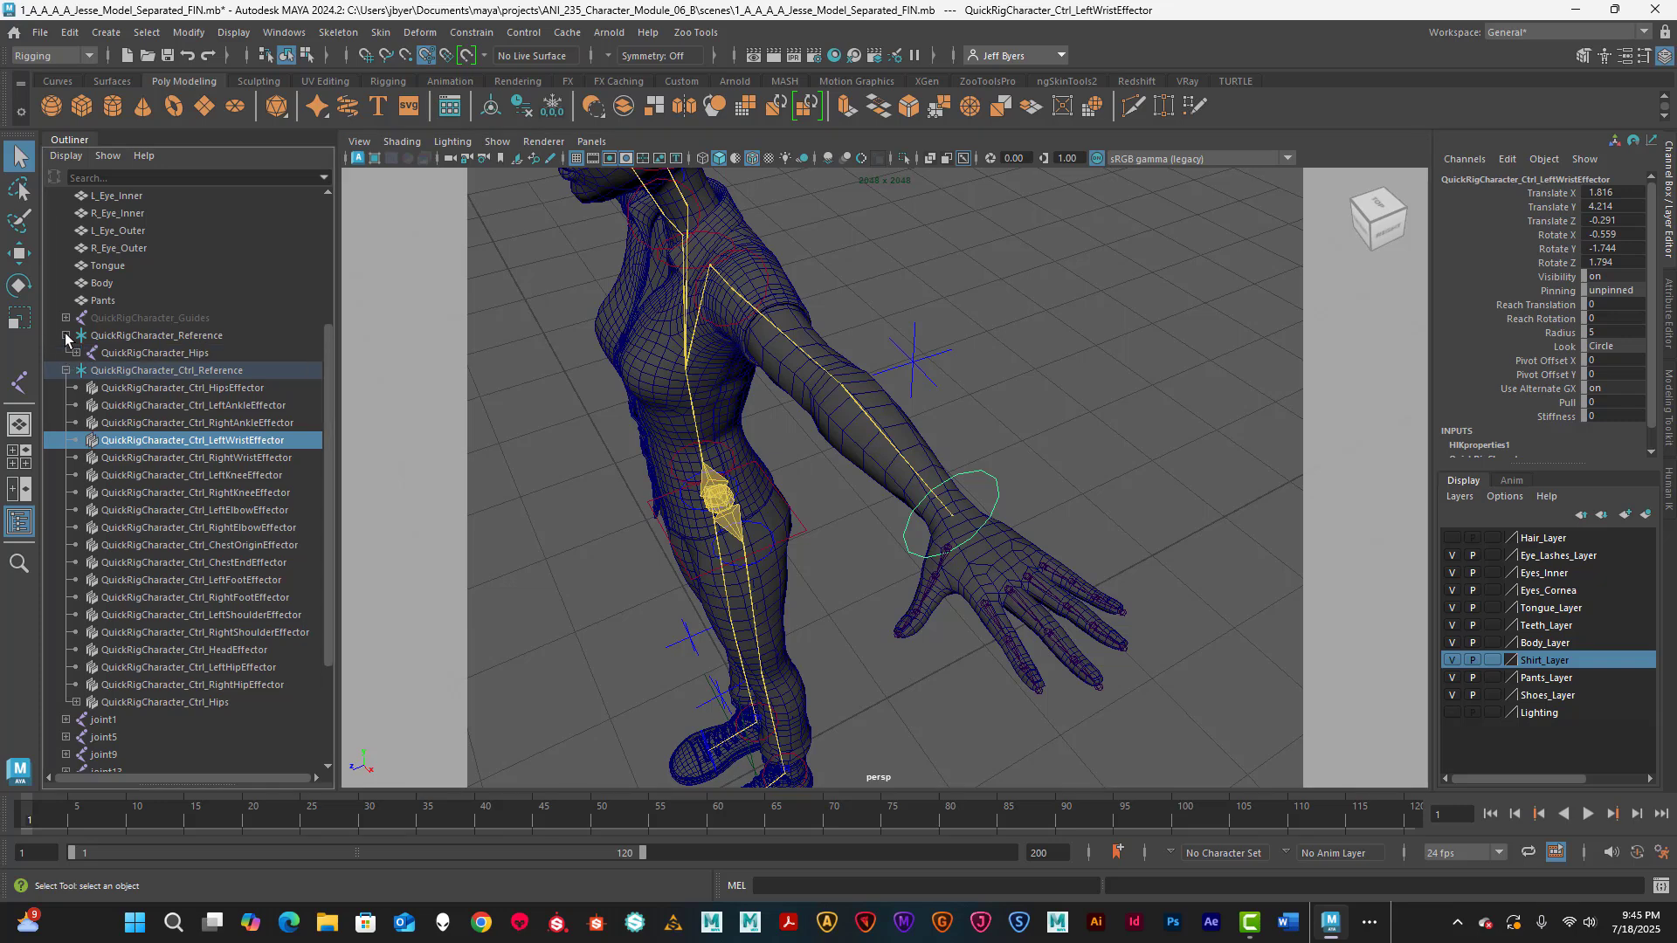
click(66, 336)
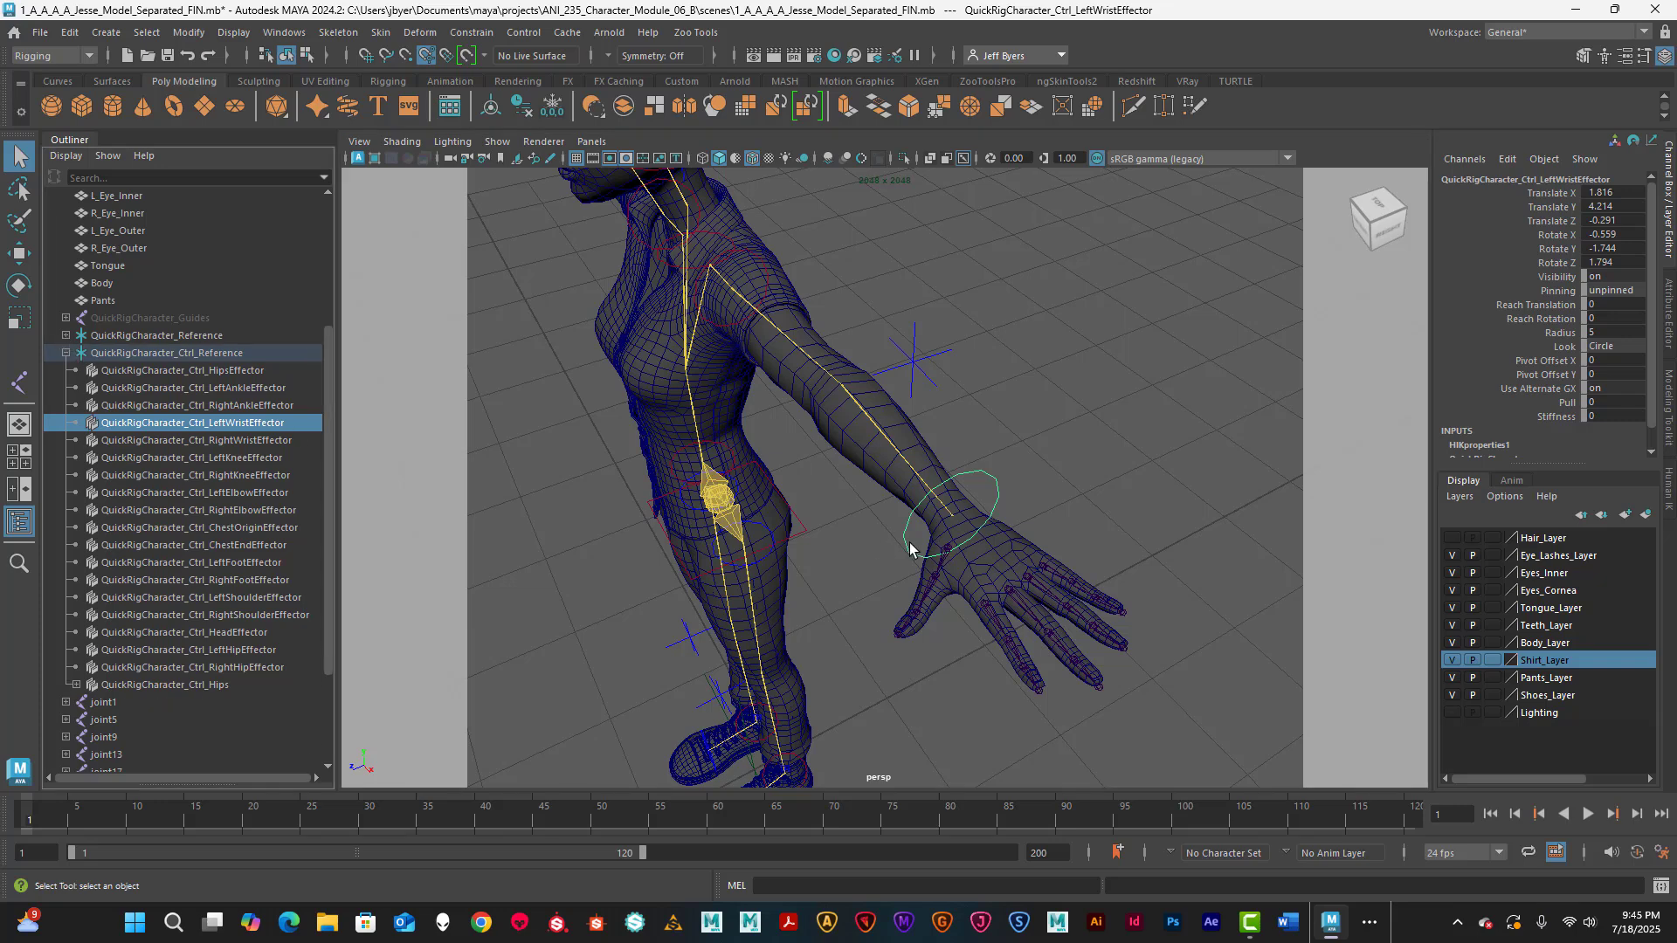
click(952, 514)
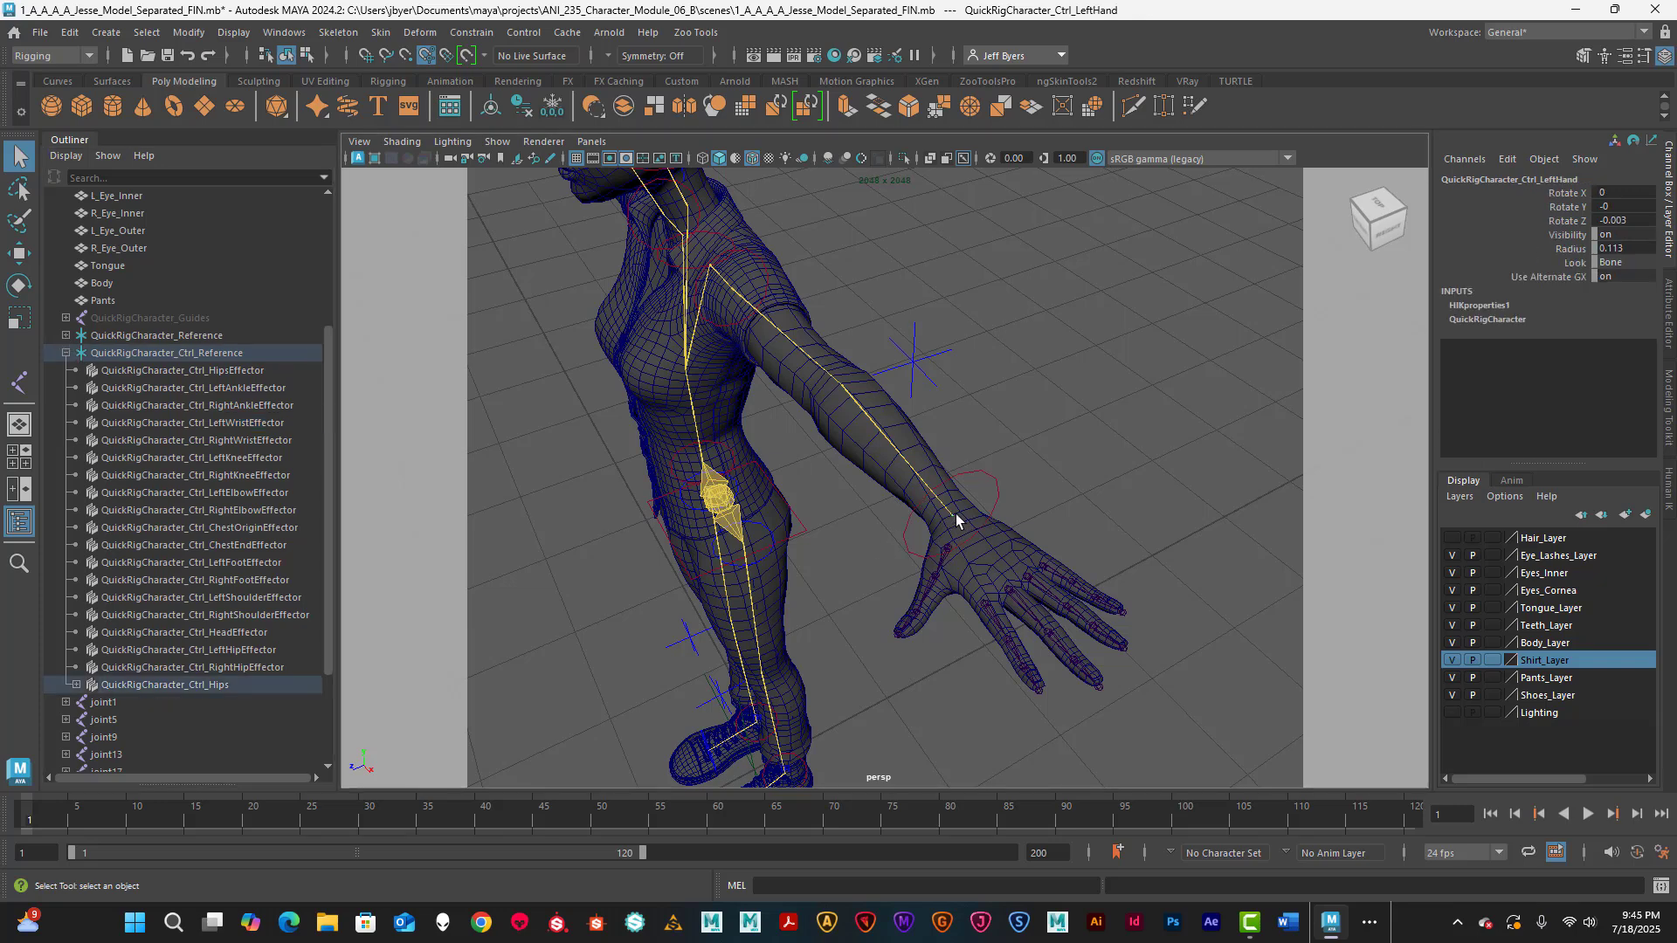
click(1037, 451)
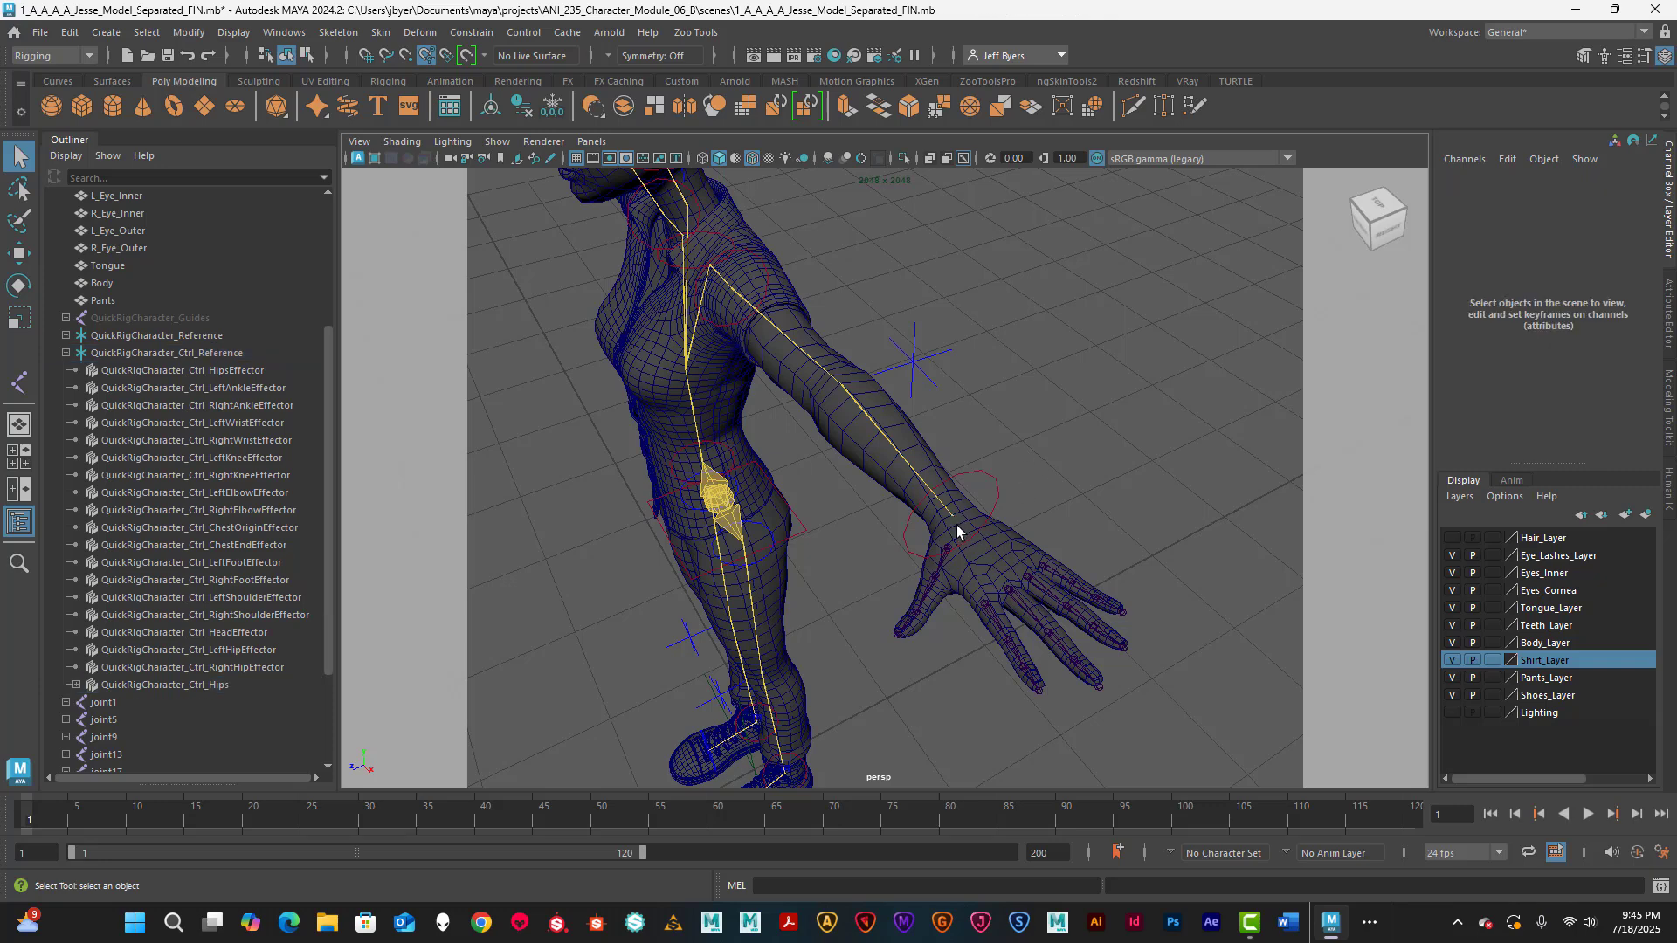
click(952, 522)
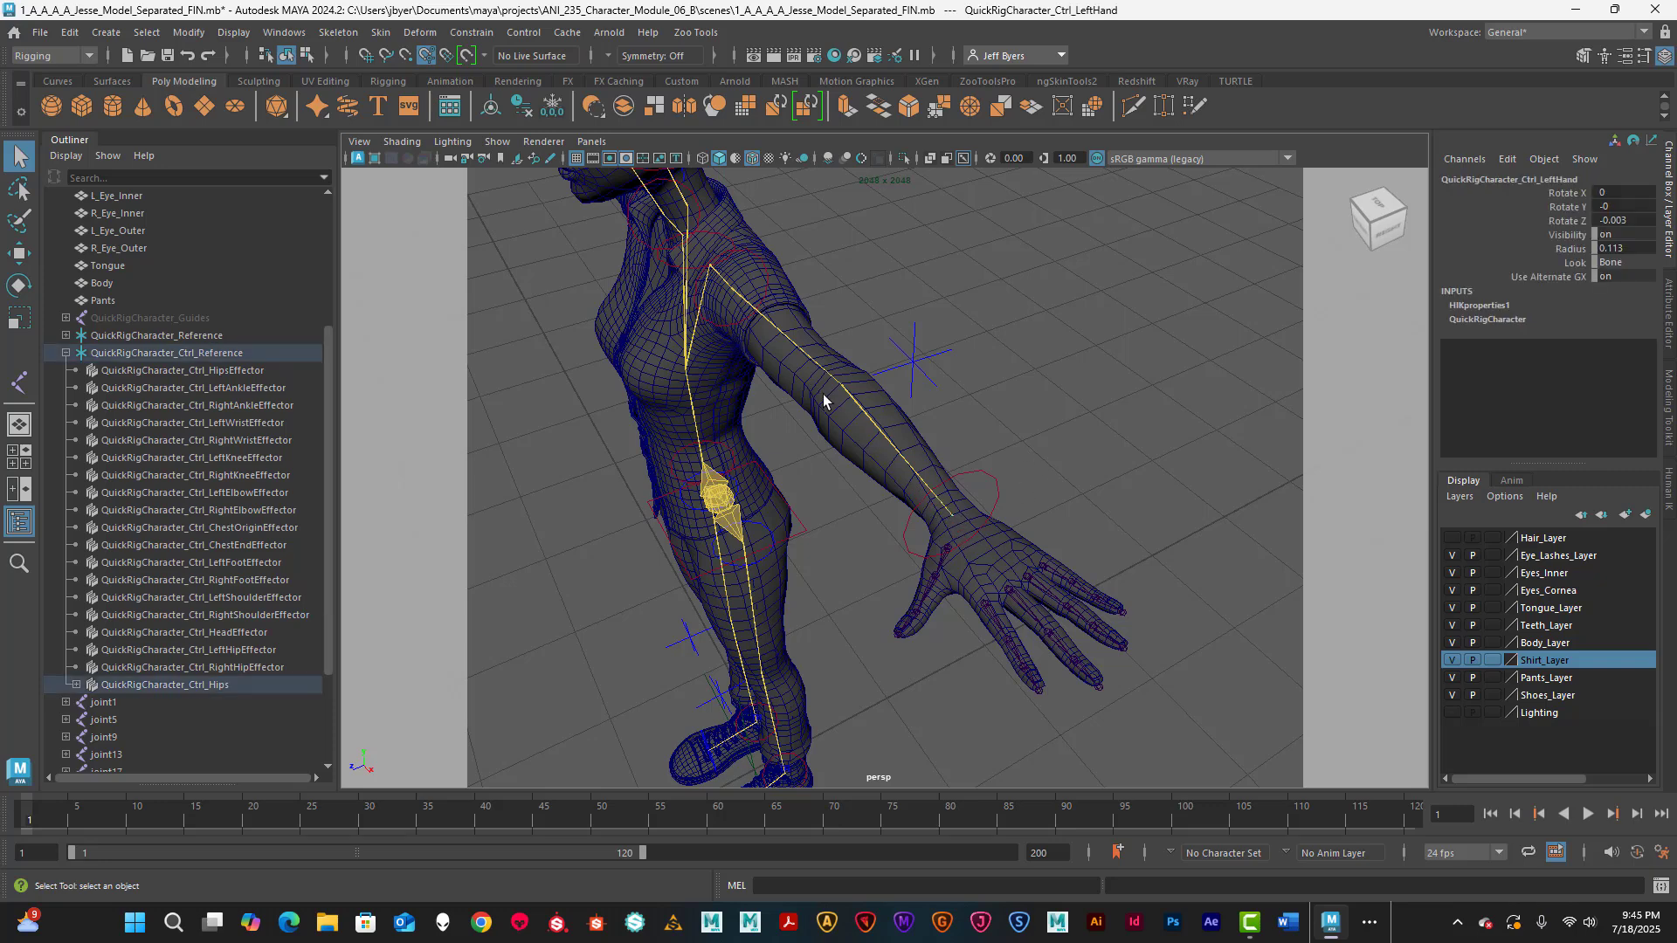
- Collapse the QuickRigCharacter_Ctrl_Reference group and fully expand the QuickRigCharacter_Reference skeleton hierarchy
click(67, 355)
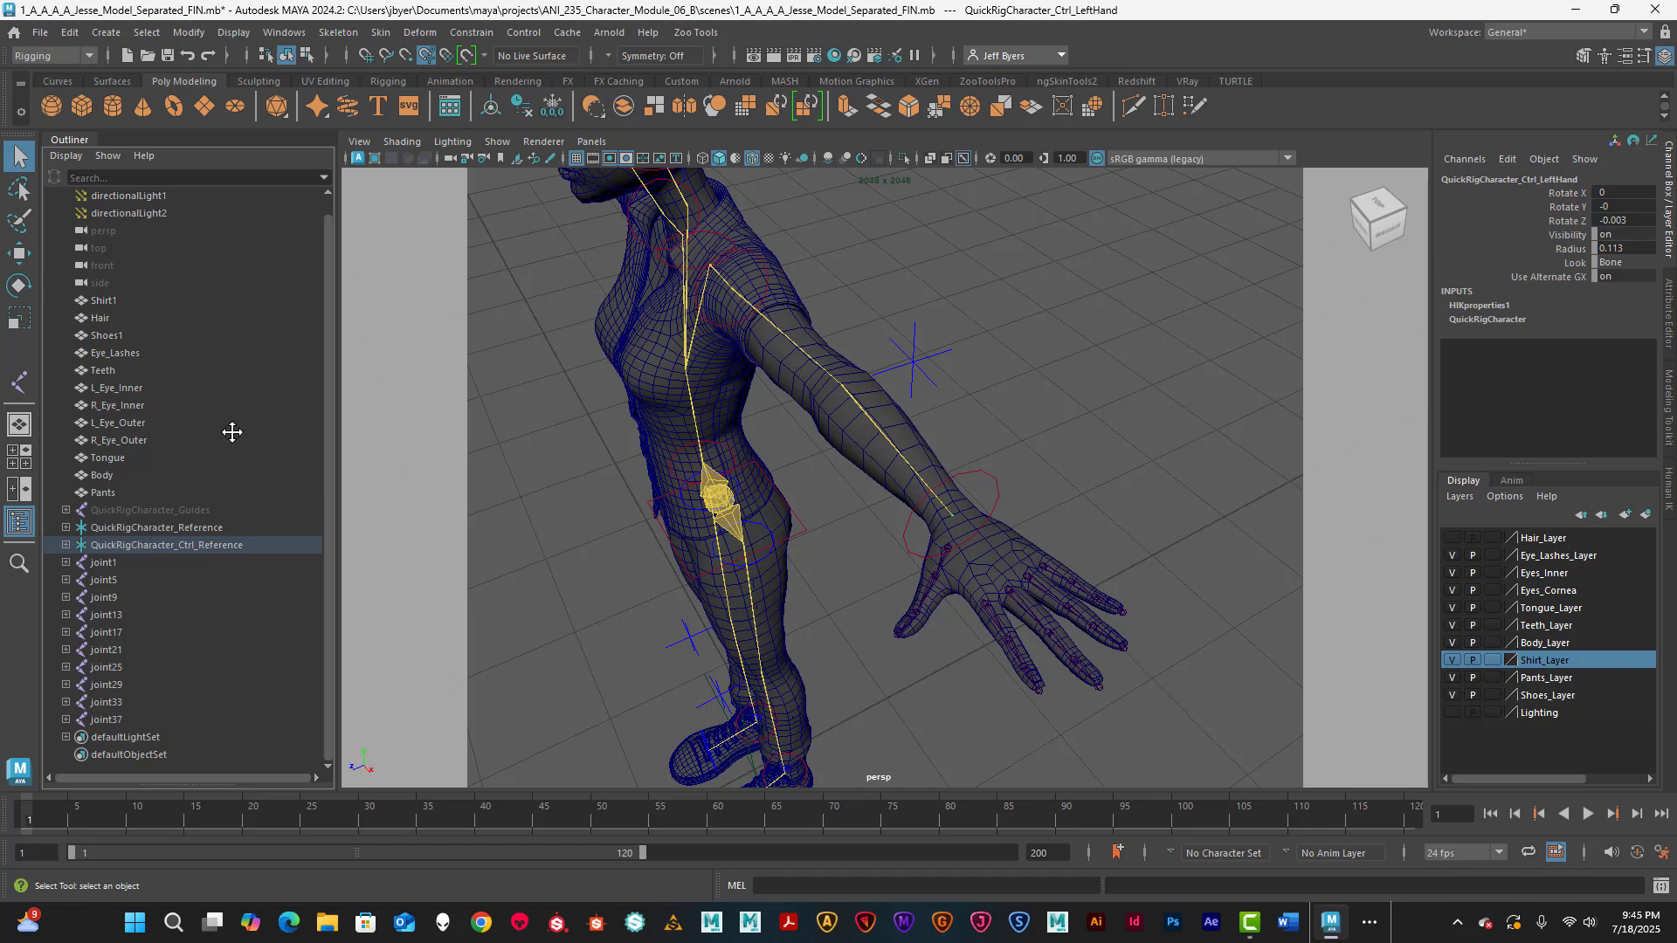
scroll(253, 366, down, 1)
click(66, 520)
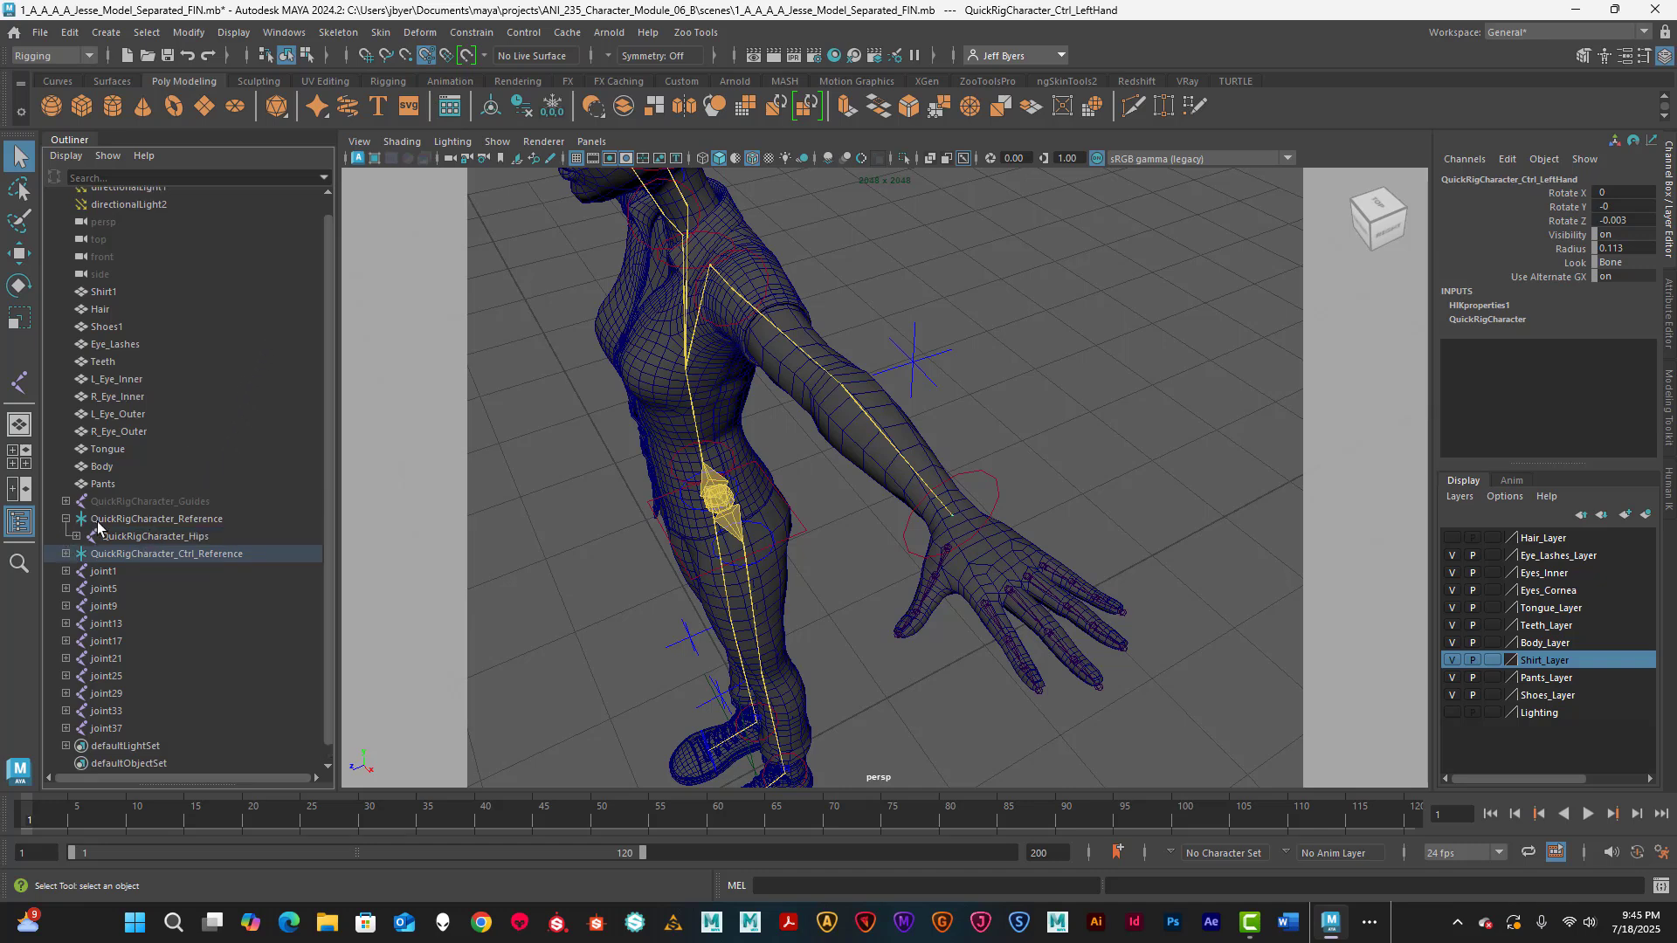
click(66, 519)
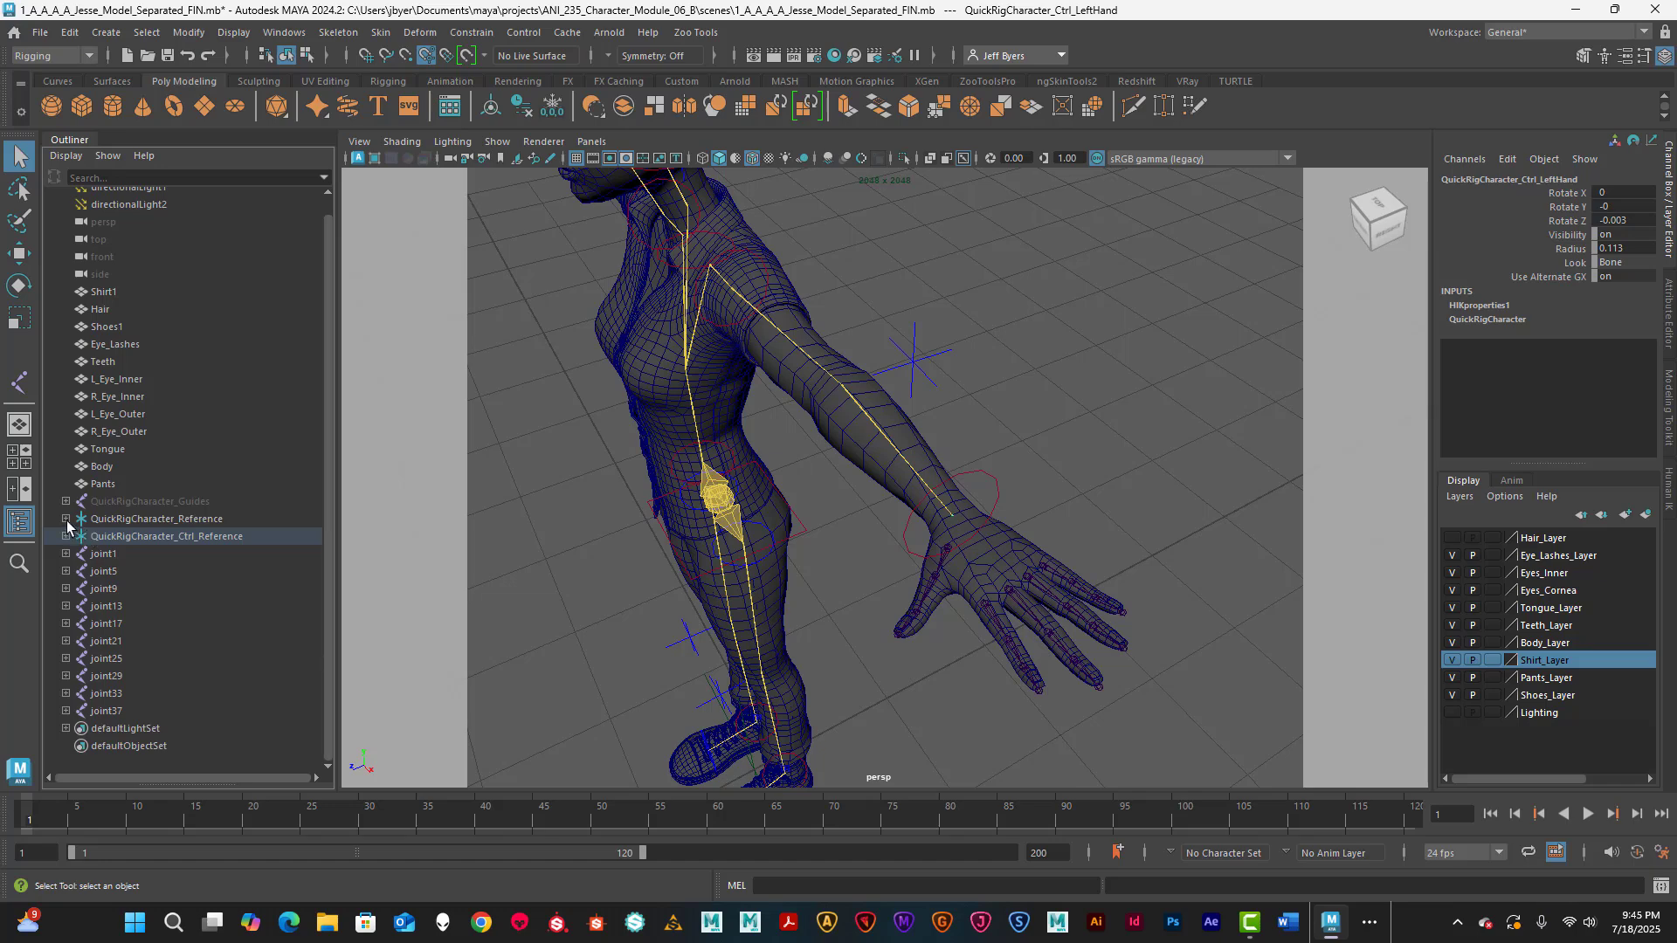
shift+click(66, 520)
scroll(234, 532, down, 5)
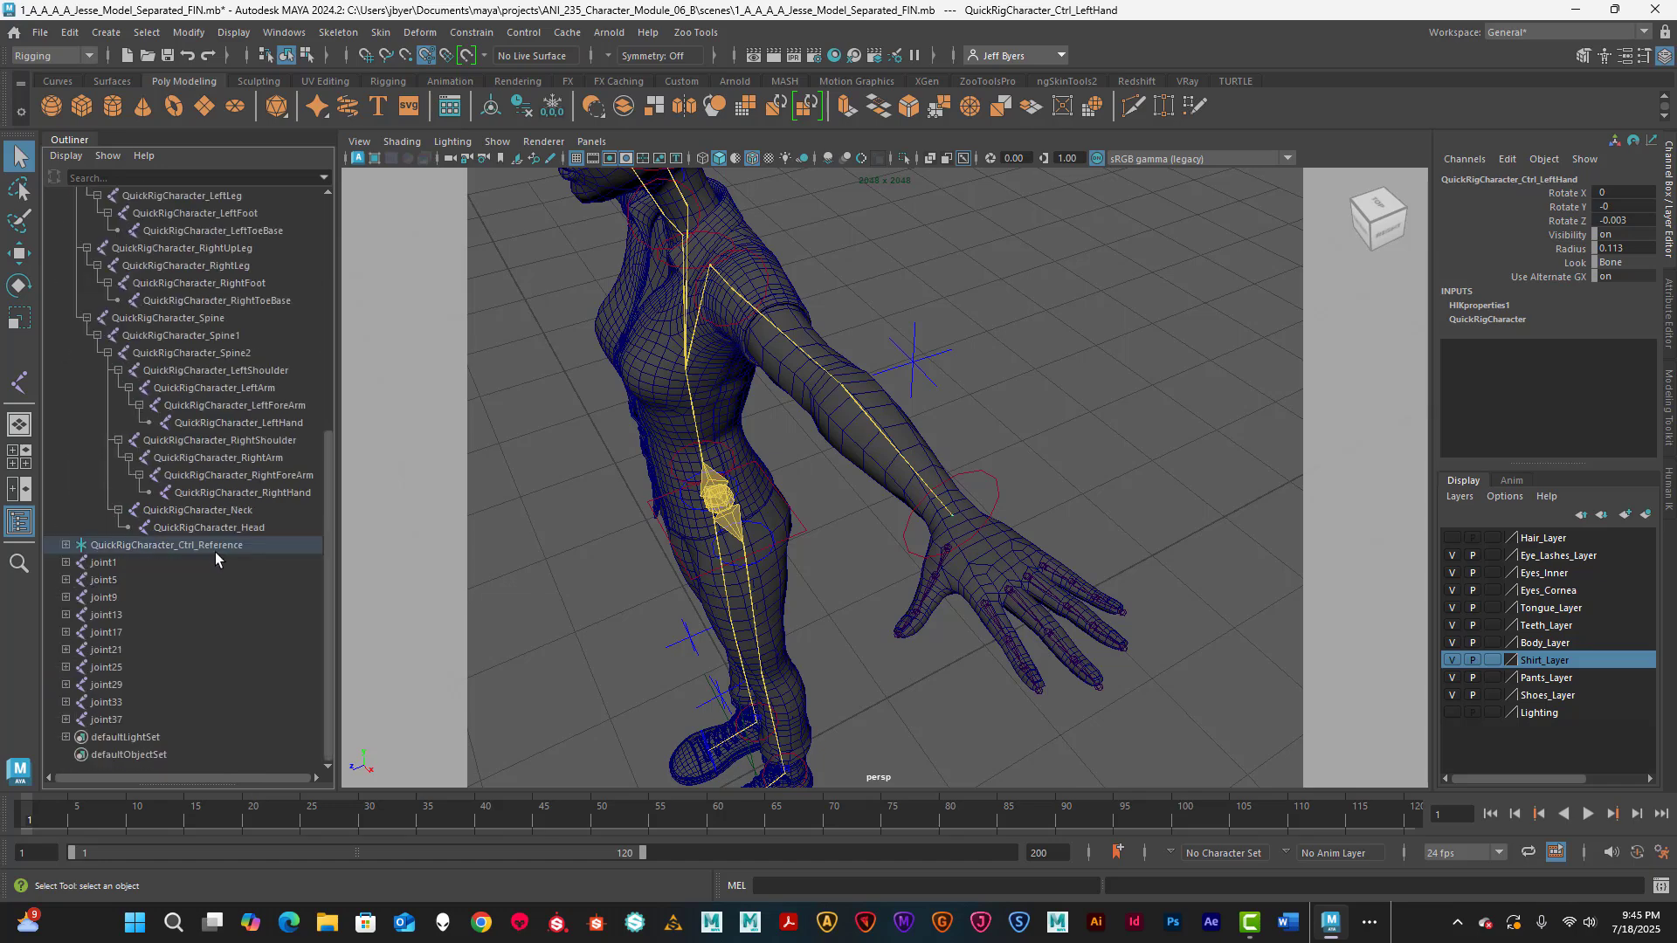
- Select the left forearm control on the character and expand the full QuickRigCharacter_Ctrl_Reference hierarchy down to it
click(100, 565)
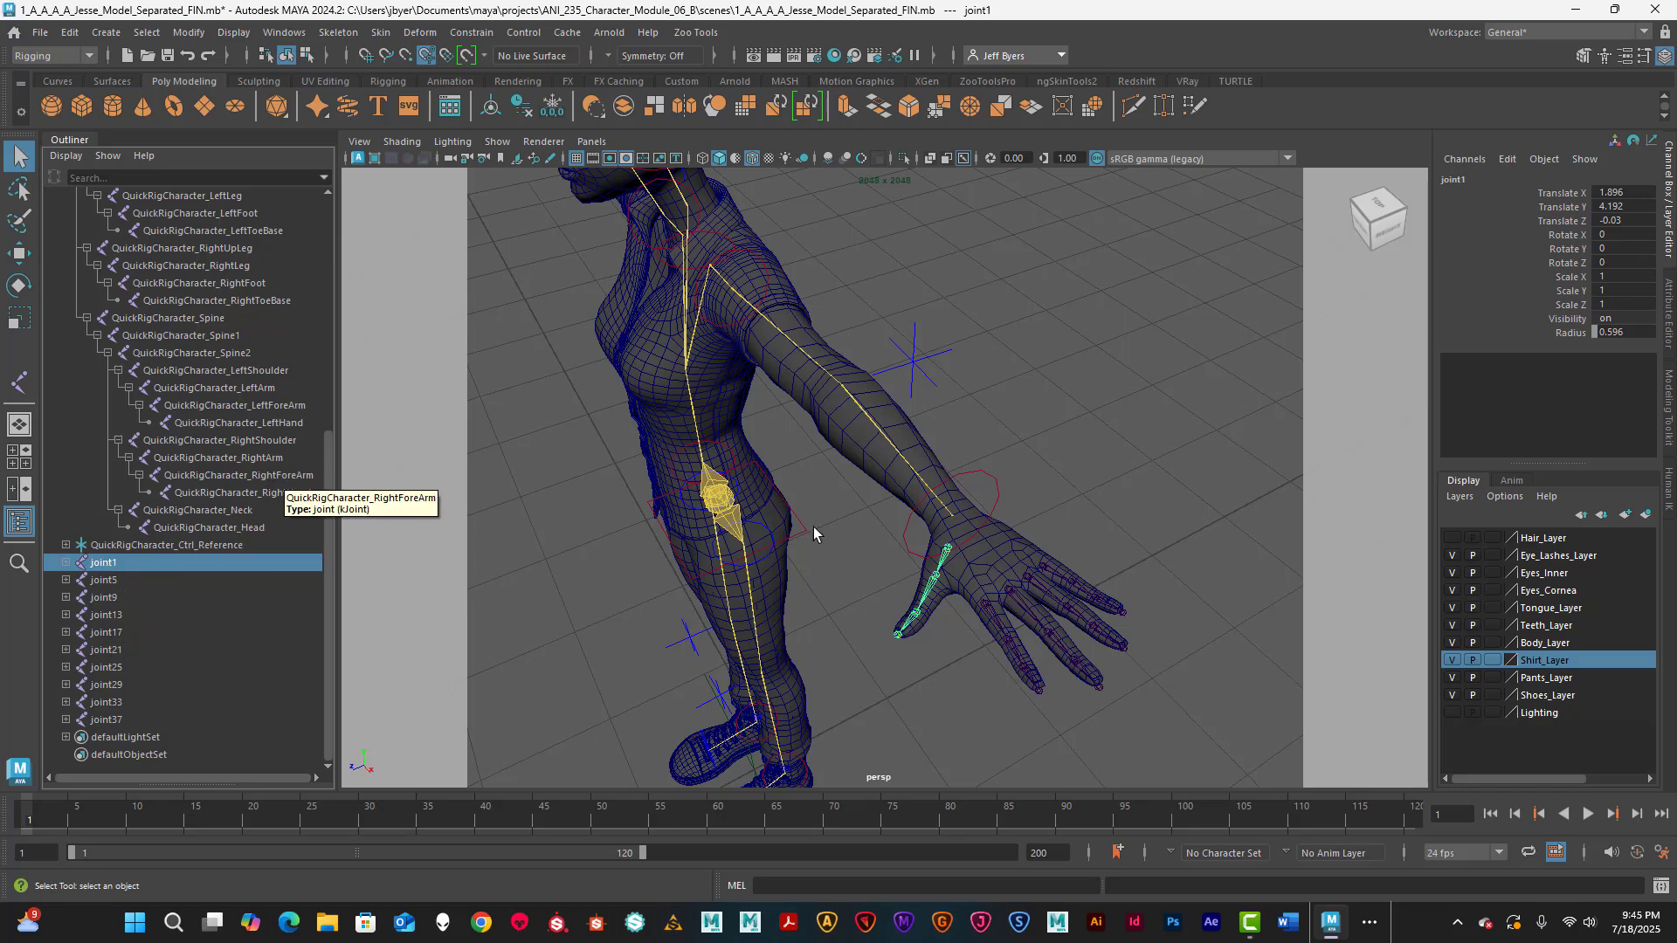
scroll(964, 543, down, 3)
click(927, 501)
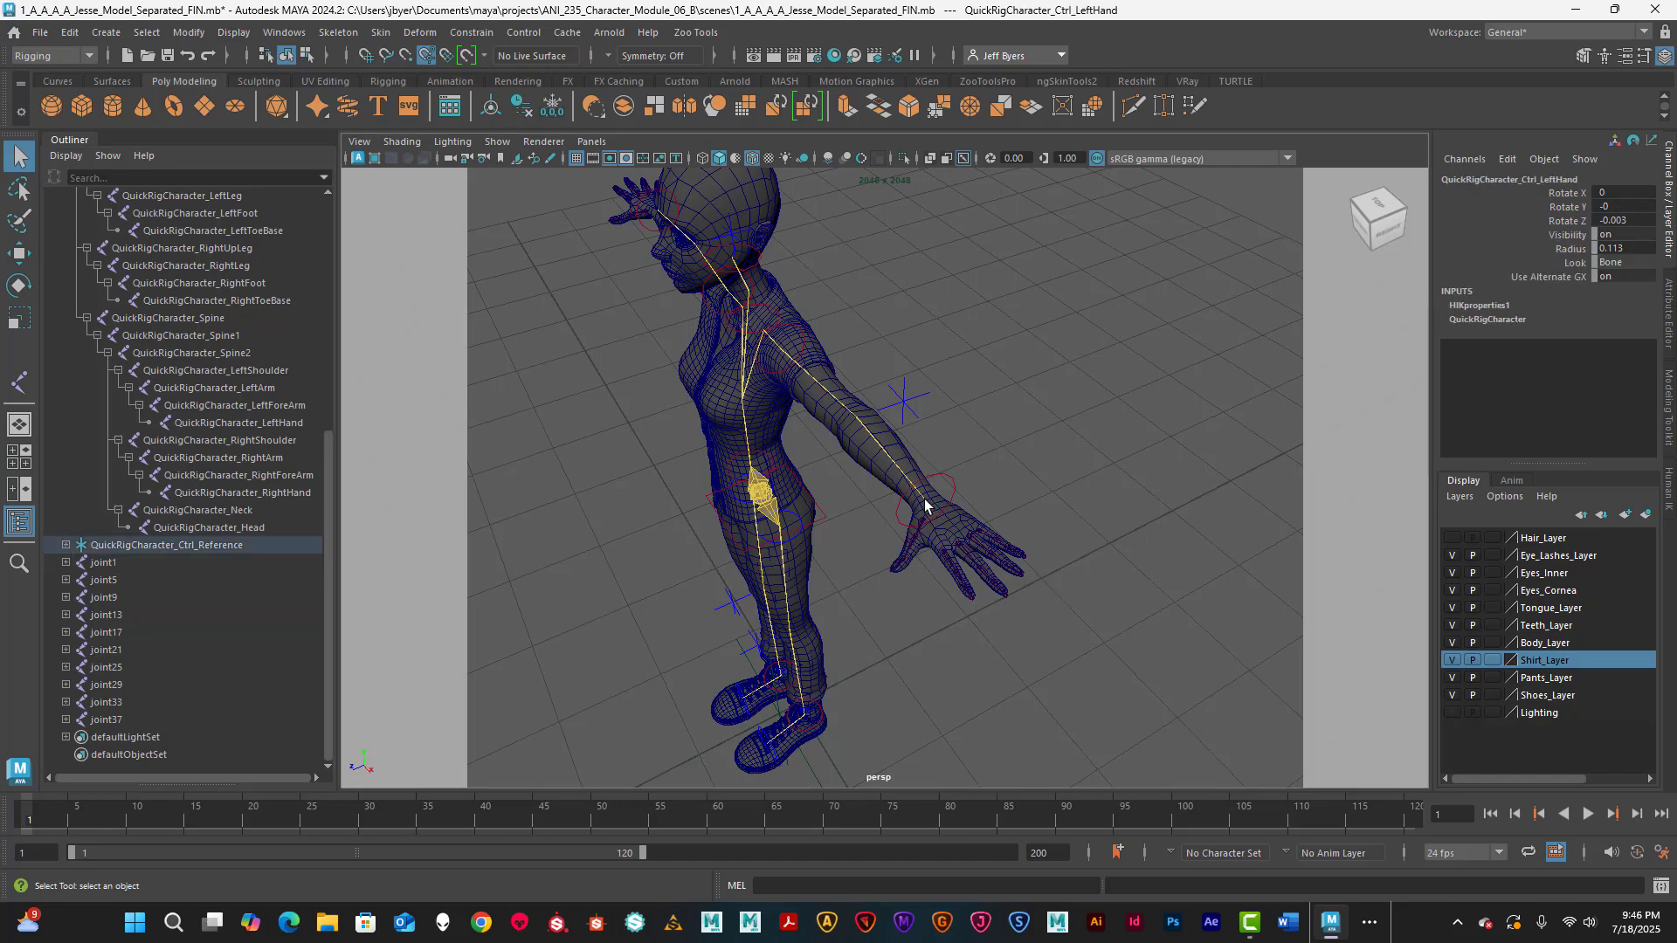
click(901, 474)
scroll(244, 323, up, 5)
scroll(244, 323, down, 5)
click(65, 545)
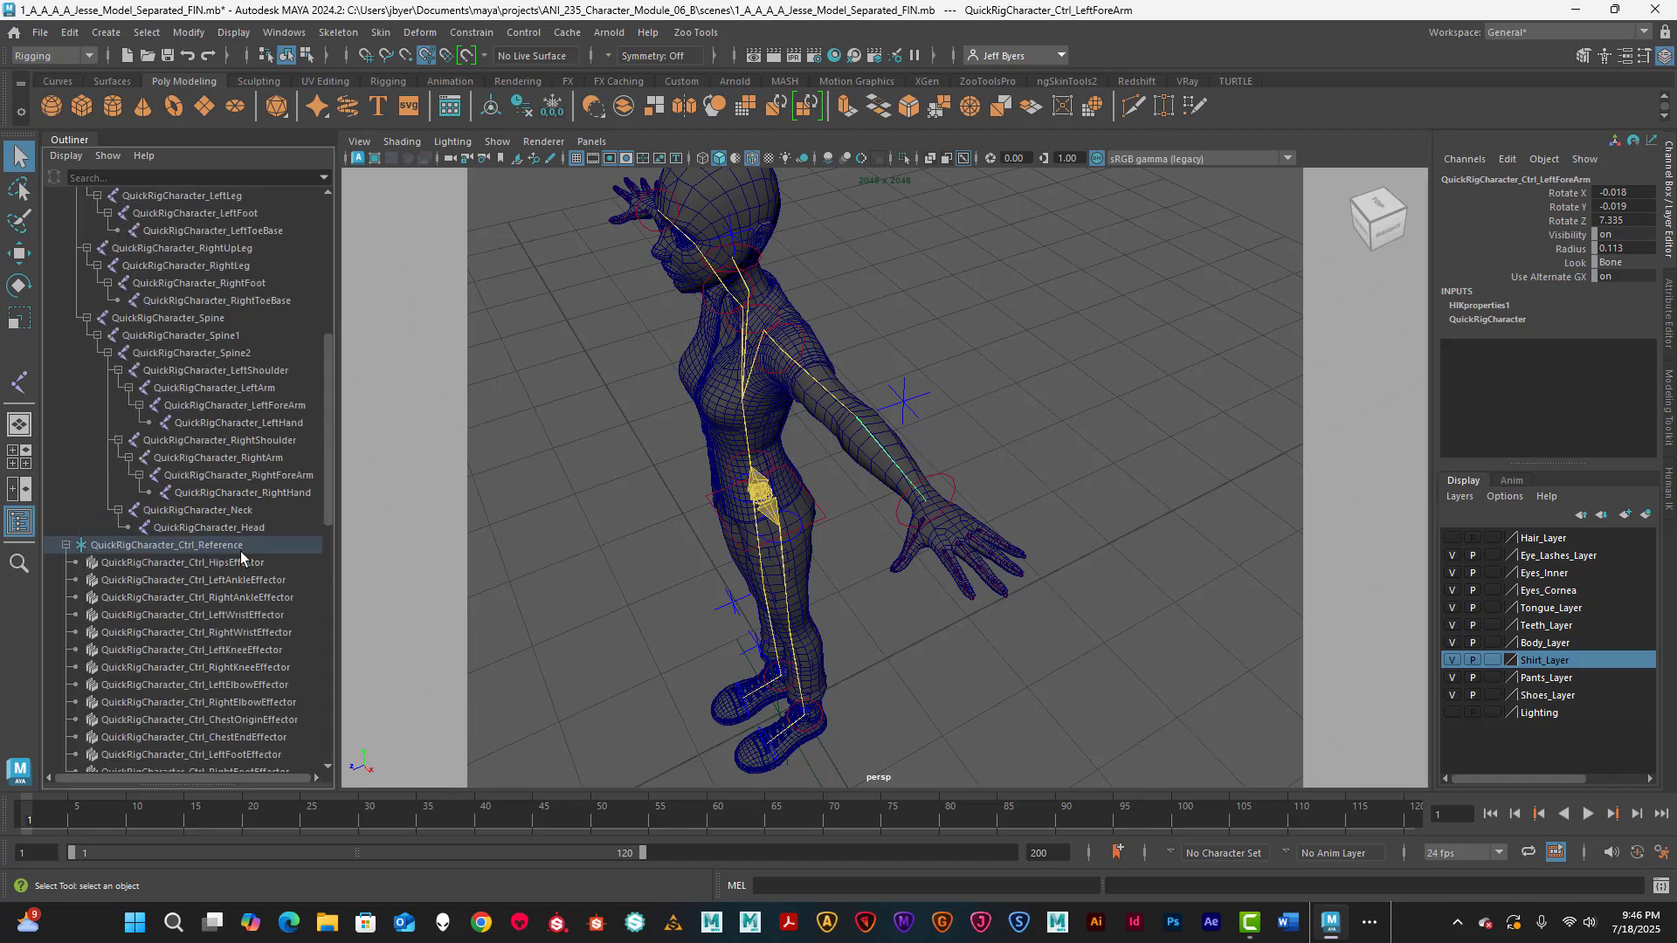
scroll(239, 554, down, 12)
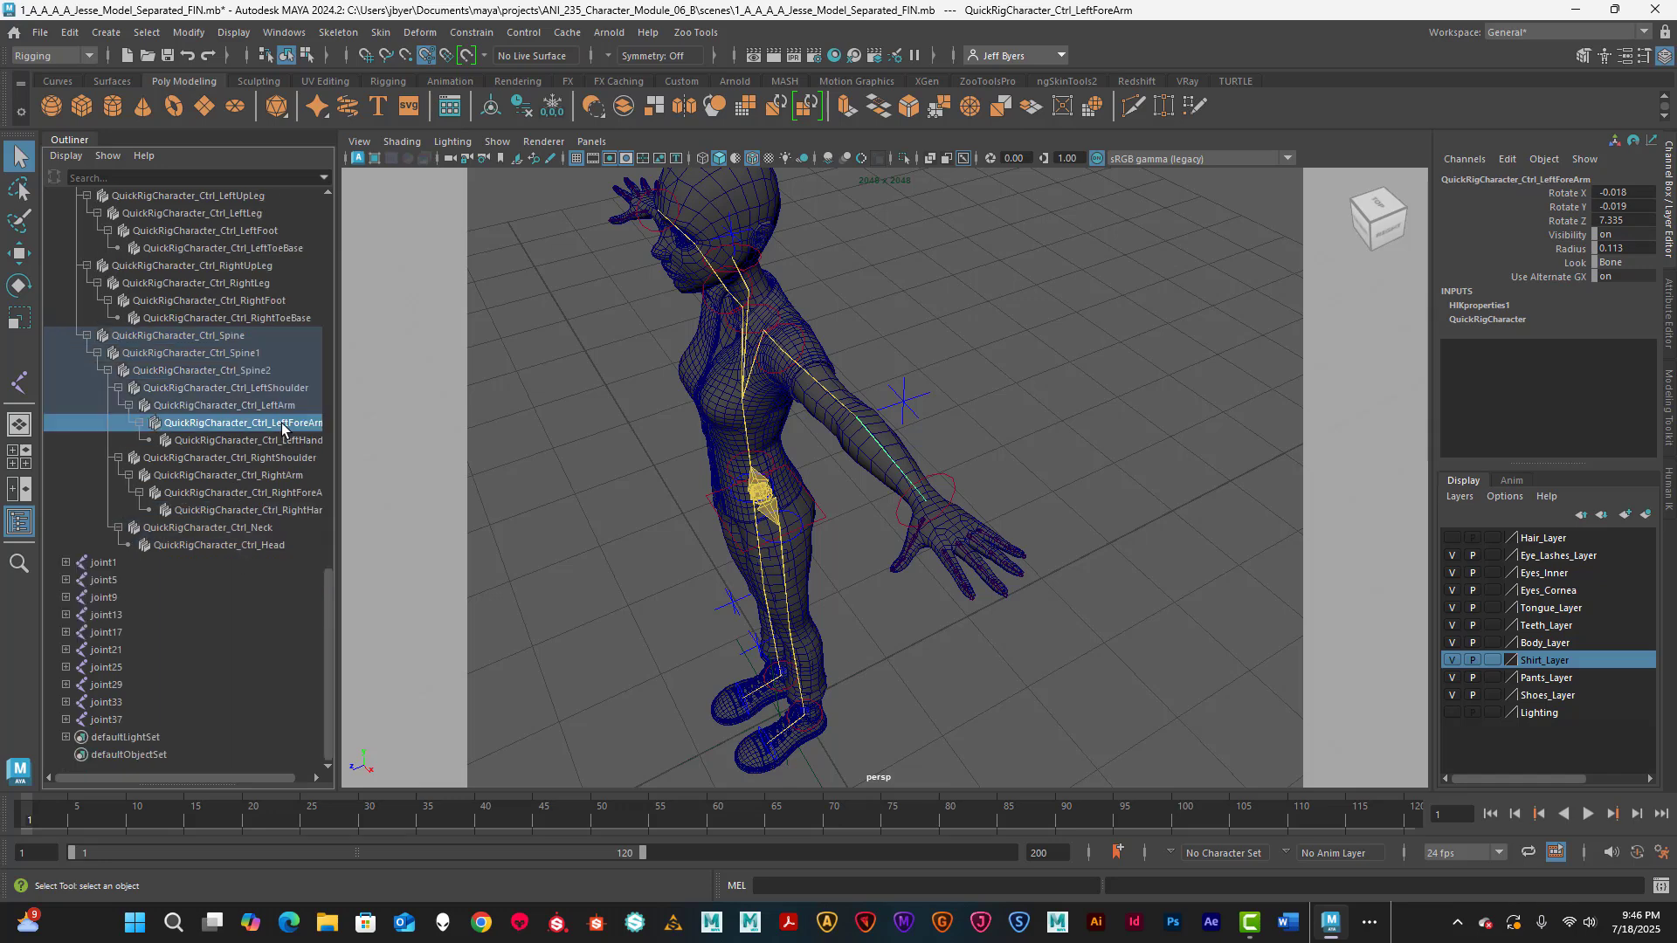
- Check which arm segments the left forearm and left hand controls correspond to by selecting each of them
click(247, 440)
click(253, 423)
click(956, 452)
click(929, 508)
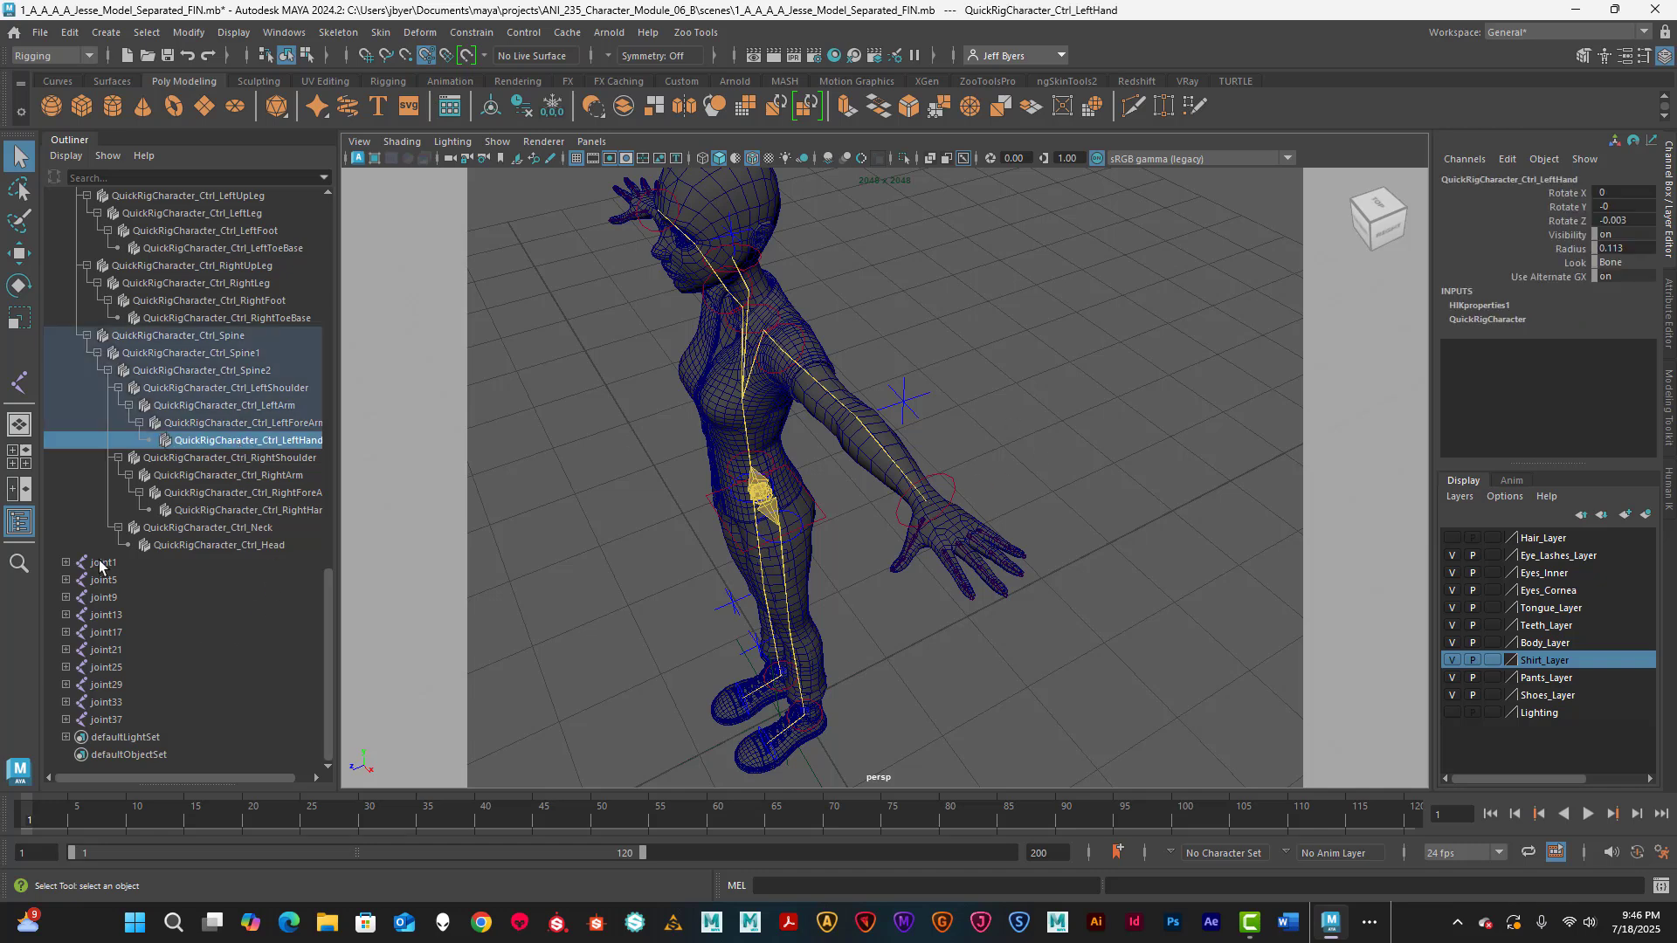
- Reselect the left hand control at the wrist and compare its hierarchy position with the skeleton's hand joint and the unparented finger chains
scroll(231, 515, up, 10)
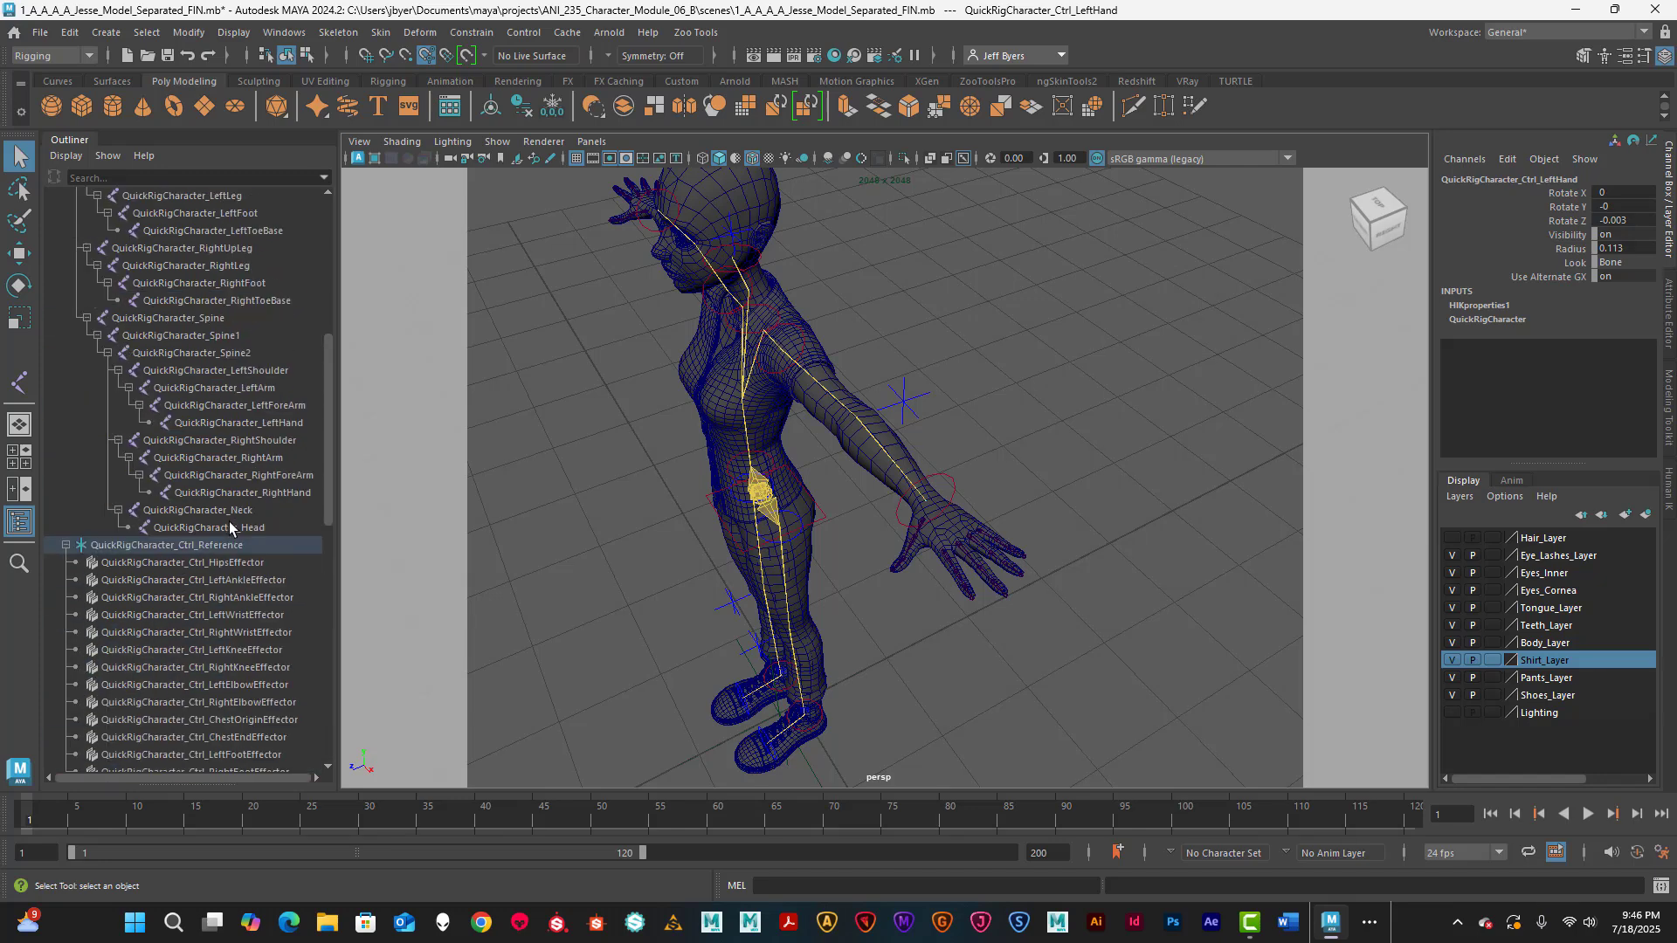
scroll(228, 524, down, 5)
scroll(463, 552, down, 4)
click(977, 430)
scroll(915, 524, up, 8)
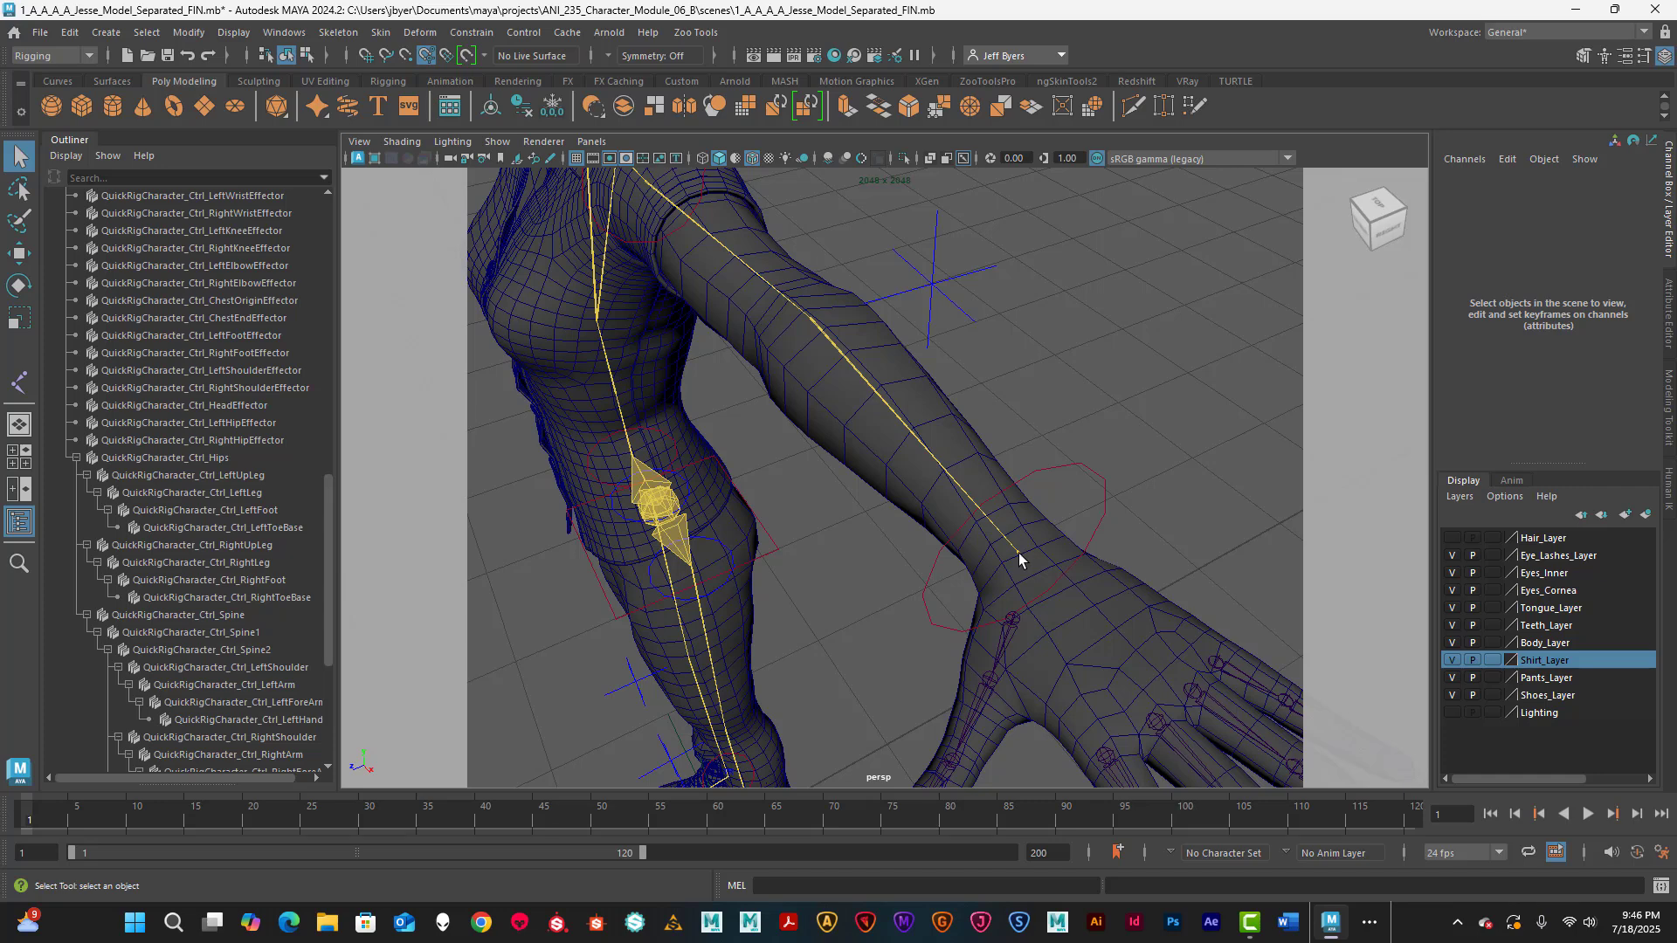
click(1018, 553)
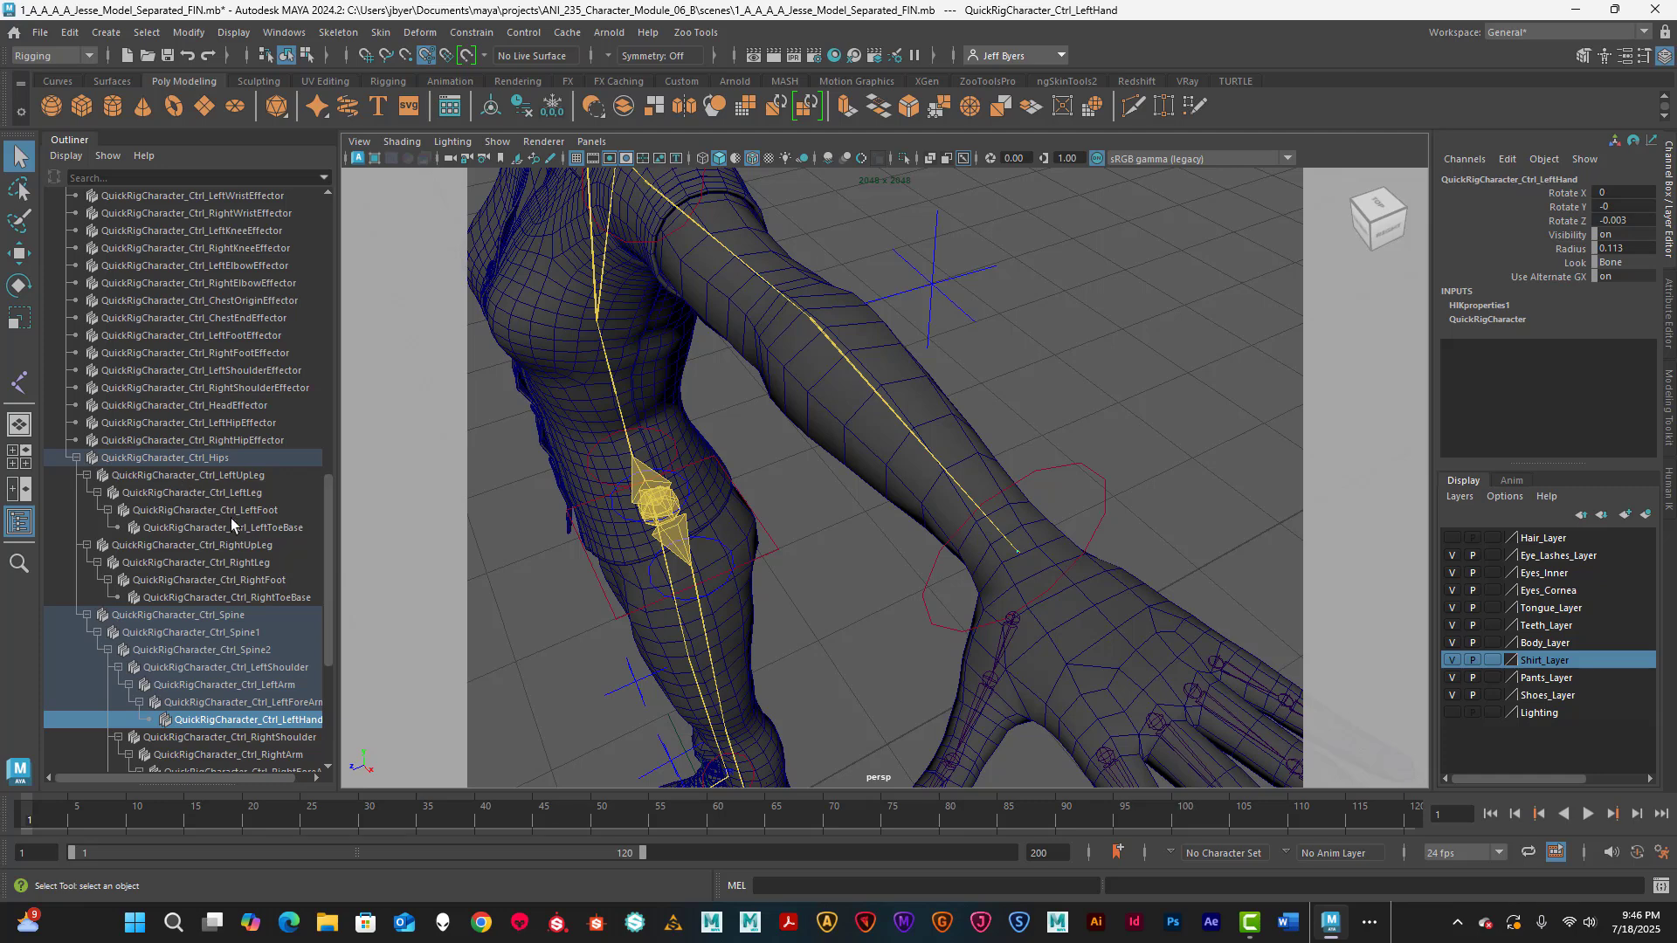
scroll(175, 573, up, 8)
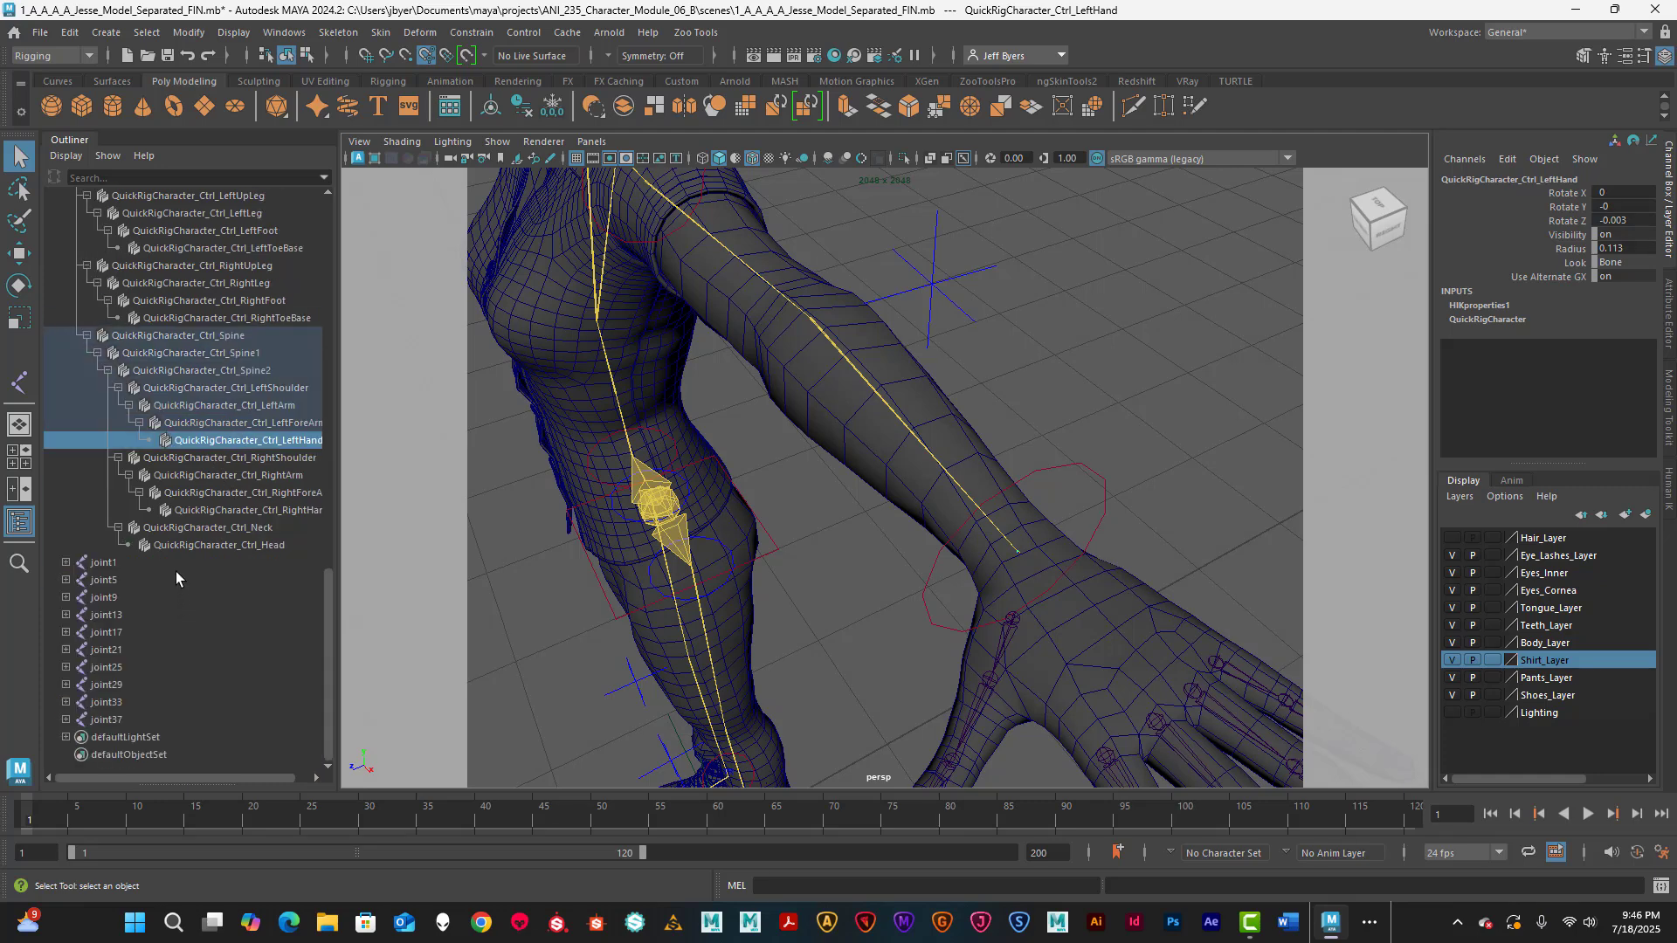
scroll(175, 573, down, 3)
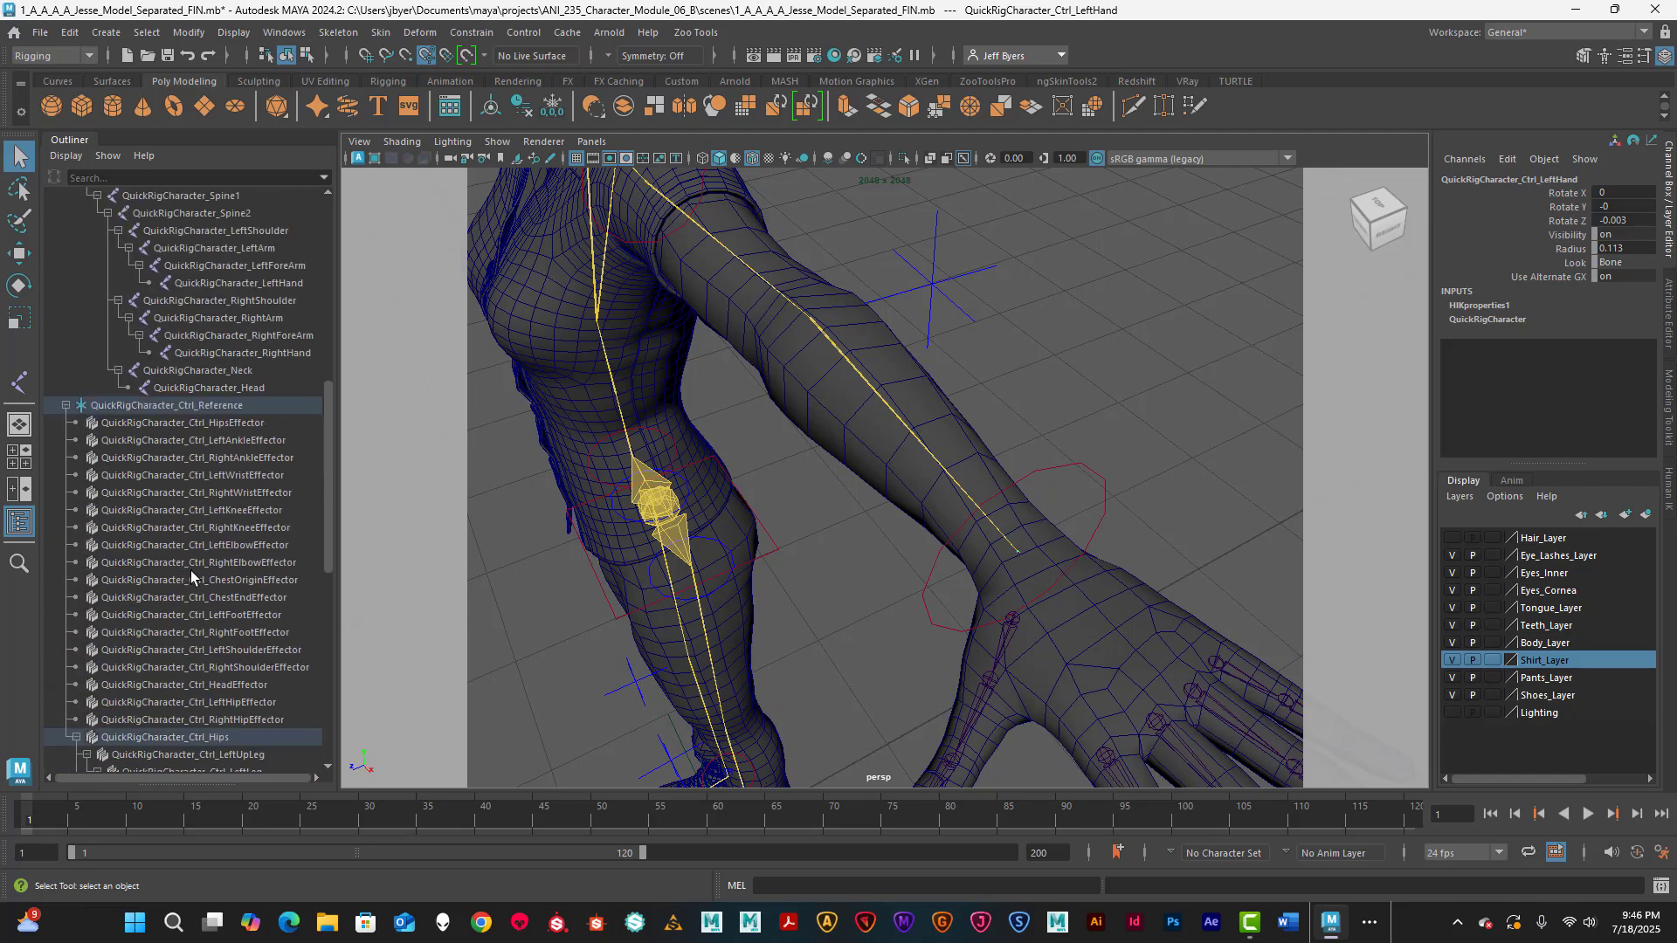
scroll(197, 685, down, 5)
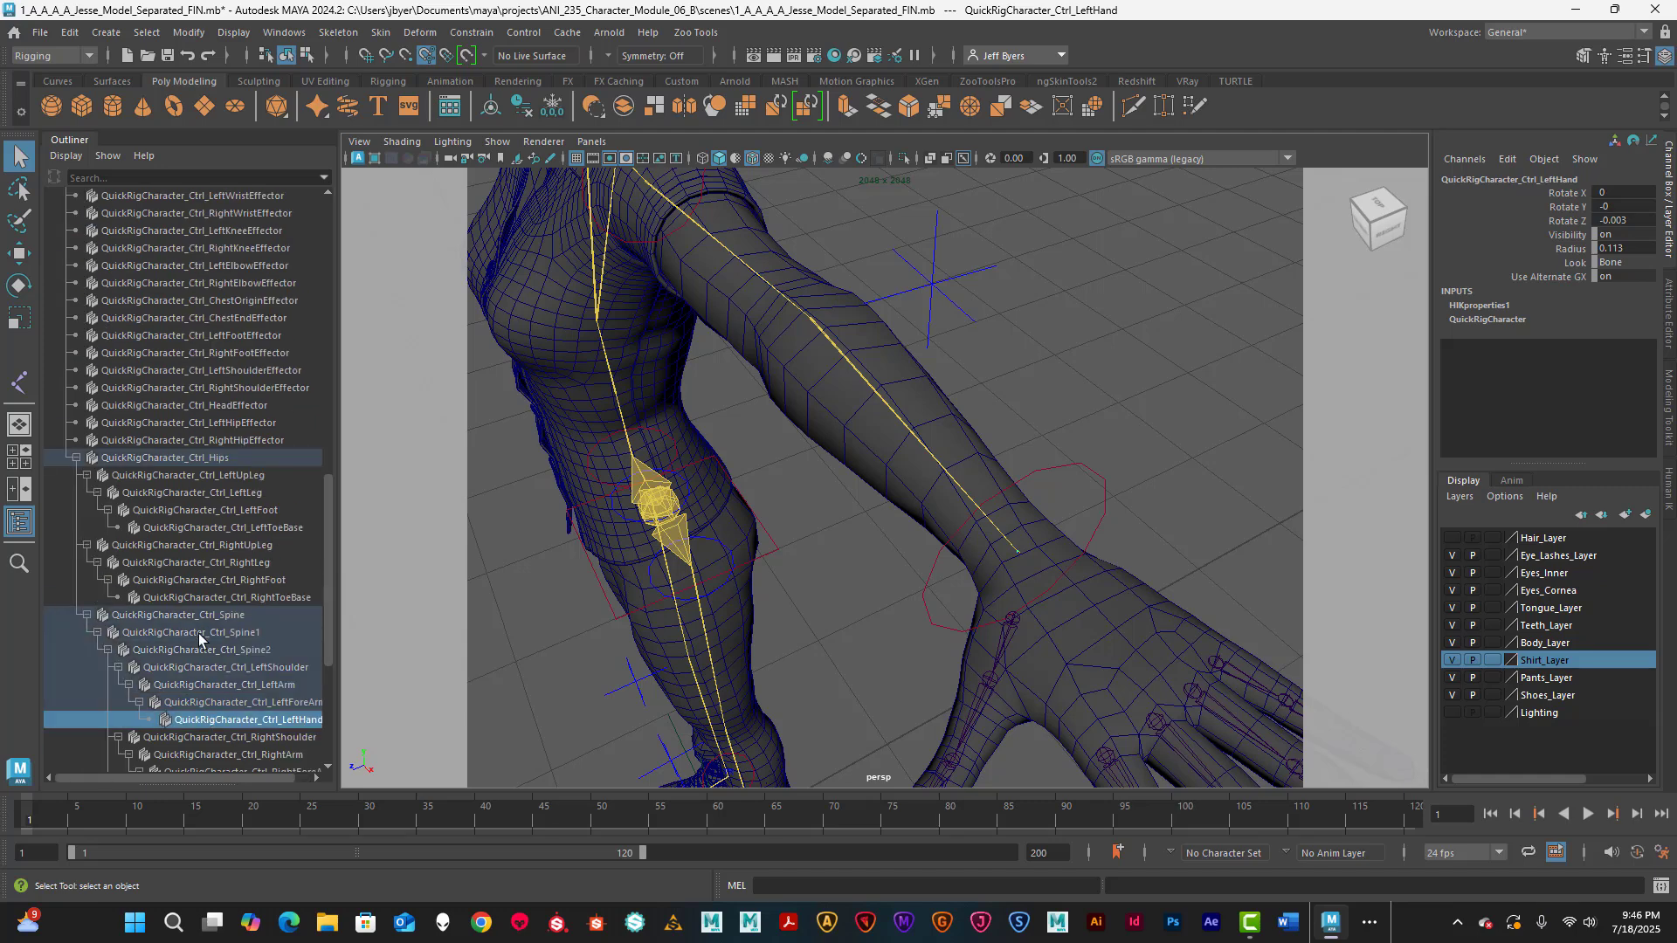
- Hide all object types in the perspective view and display only the joints
click(1004, 542)
click(1019, 556)
click(497, 141)
click(522, 265)
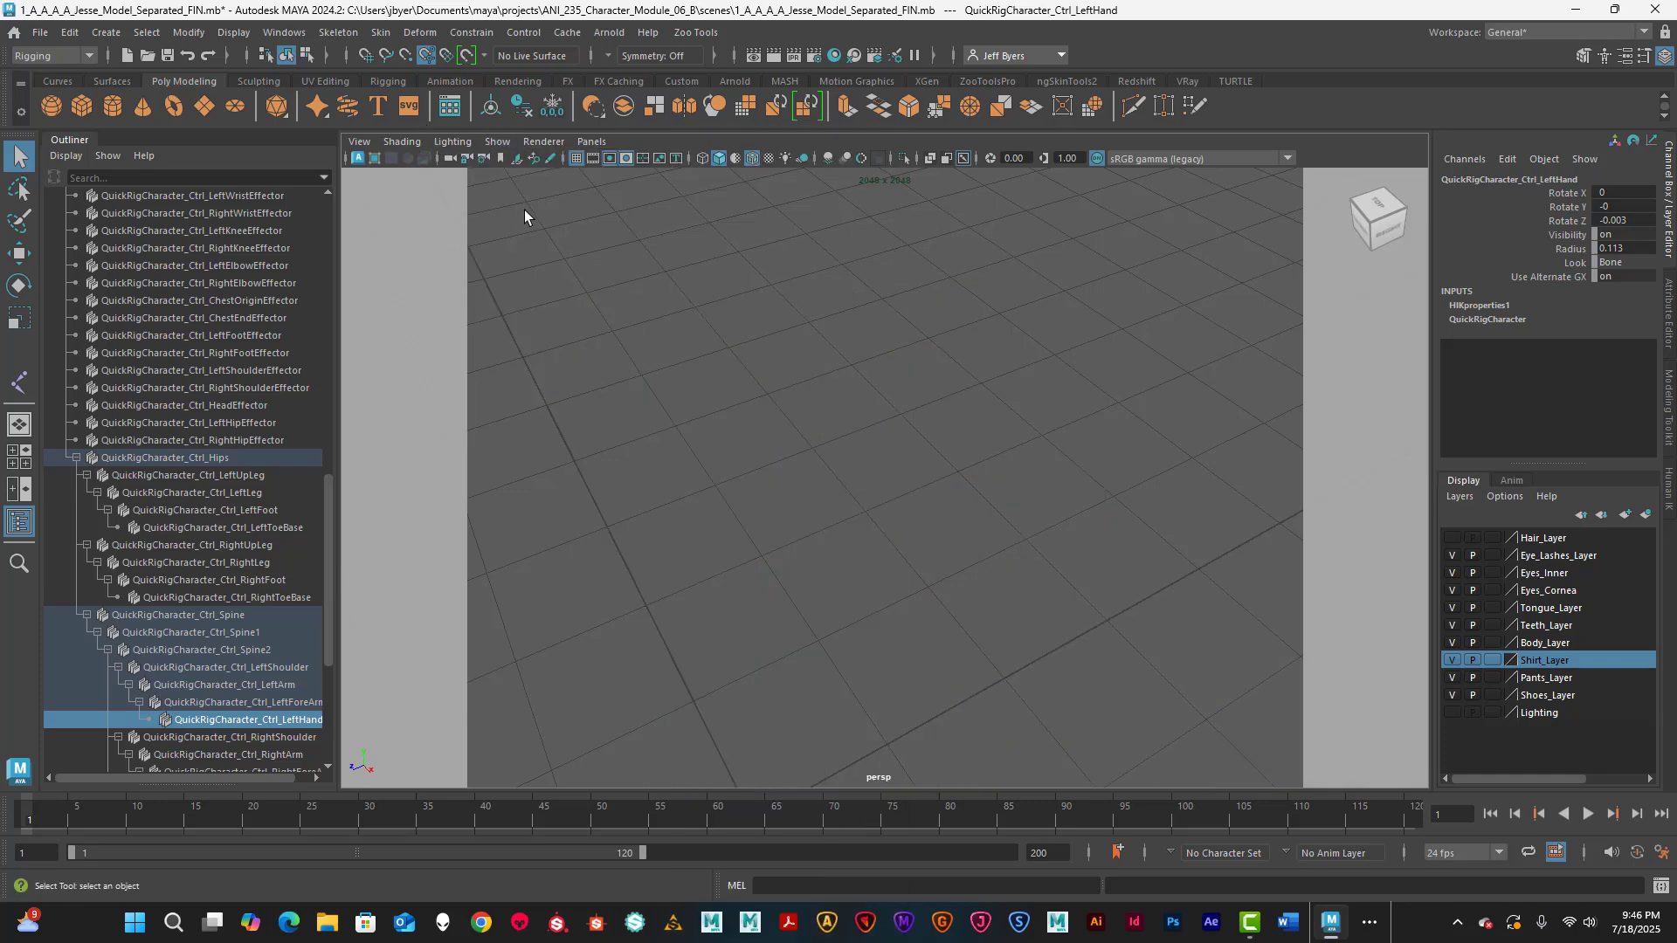
click(497, 142)
mouse_move(533, 217)
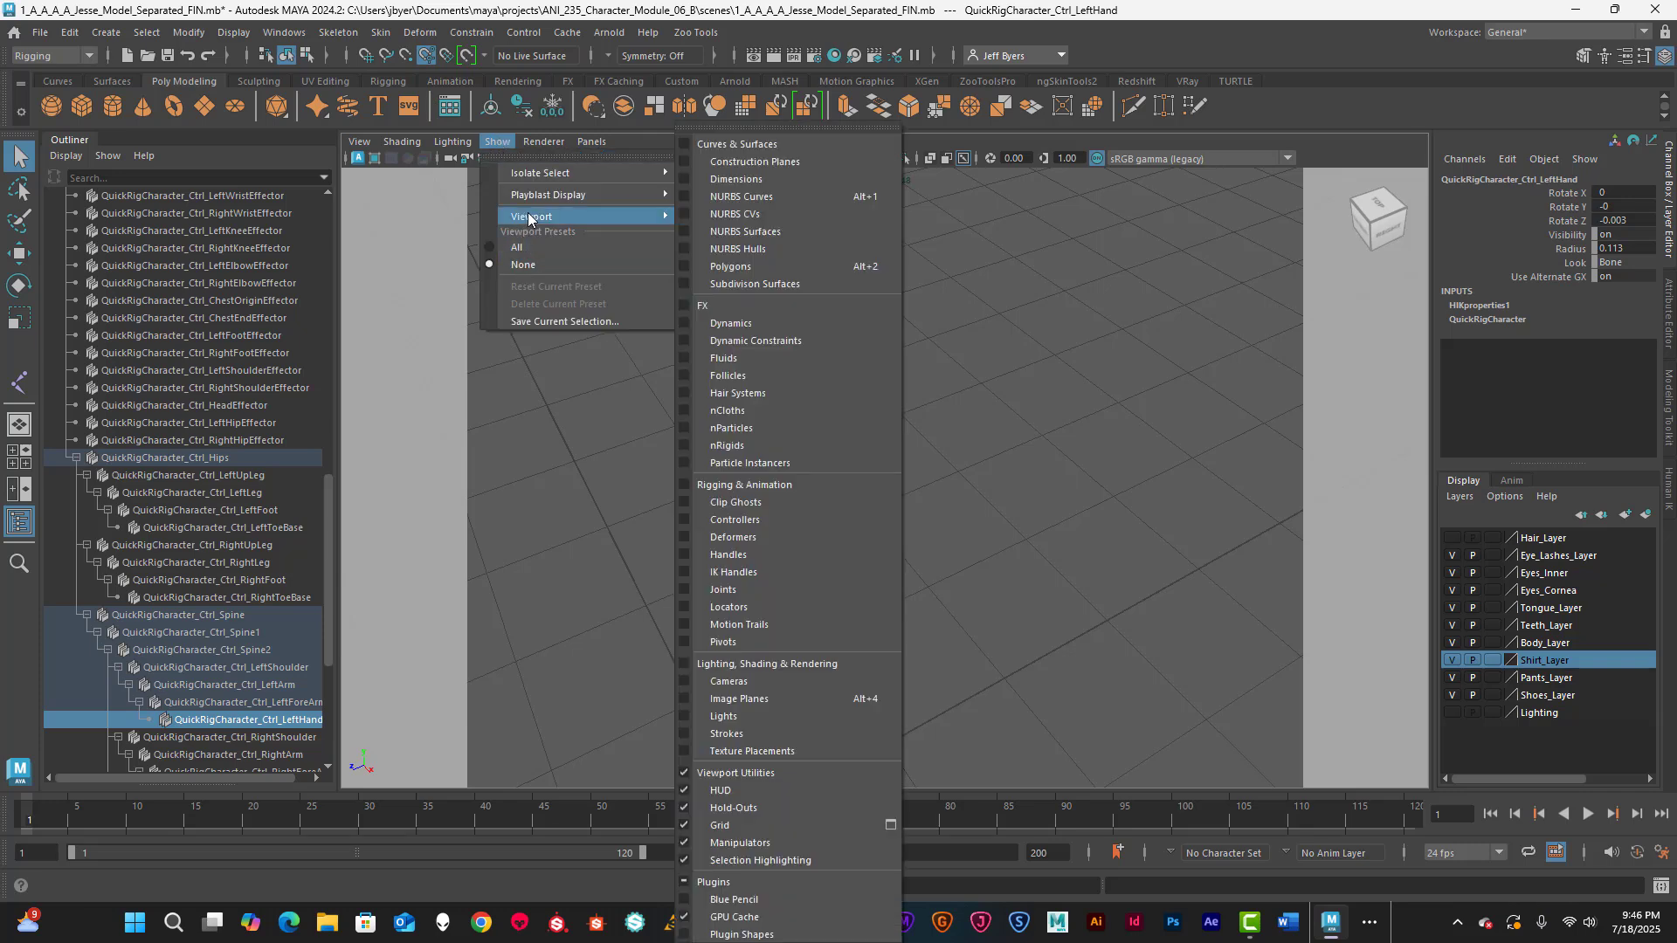
click(721, 590)
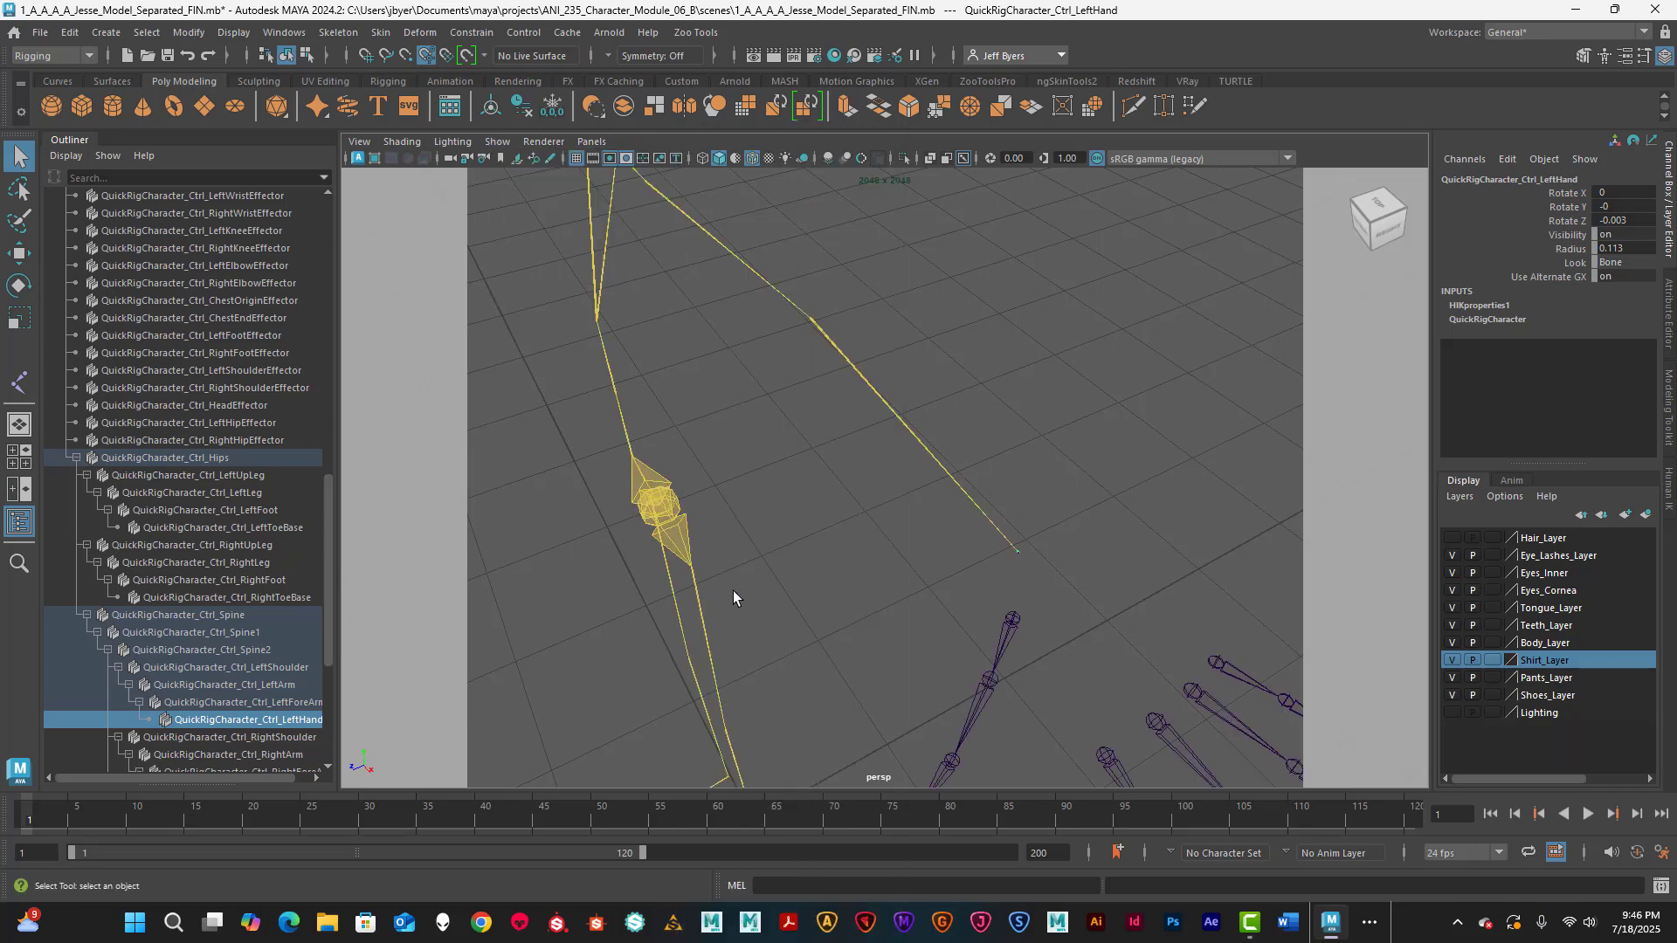
- Compare the object selected at the end of the left arm with the skeleton and control hierarchies
click(1053, 555)
click(1019, 556)
scroll(234, 544, up, 12)
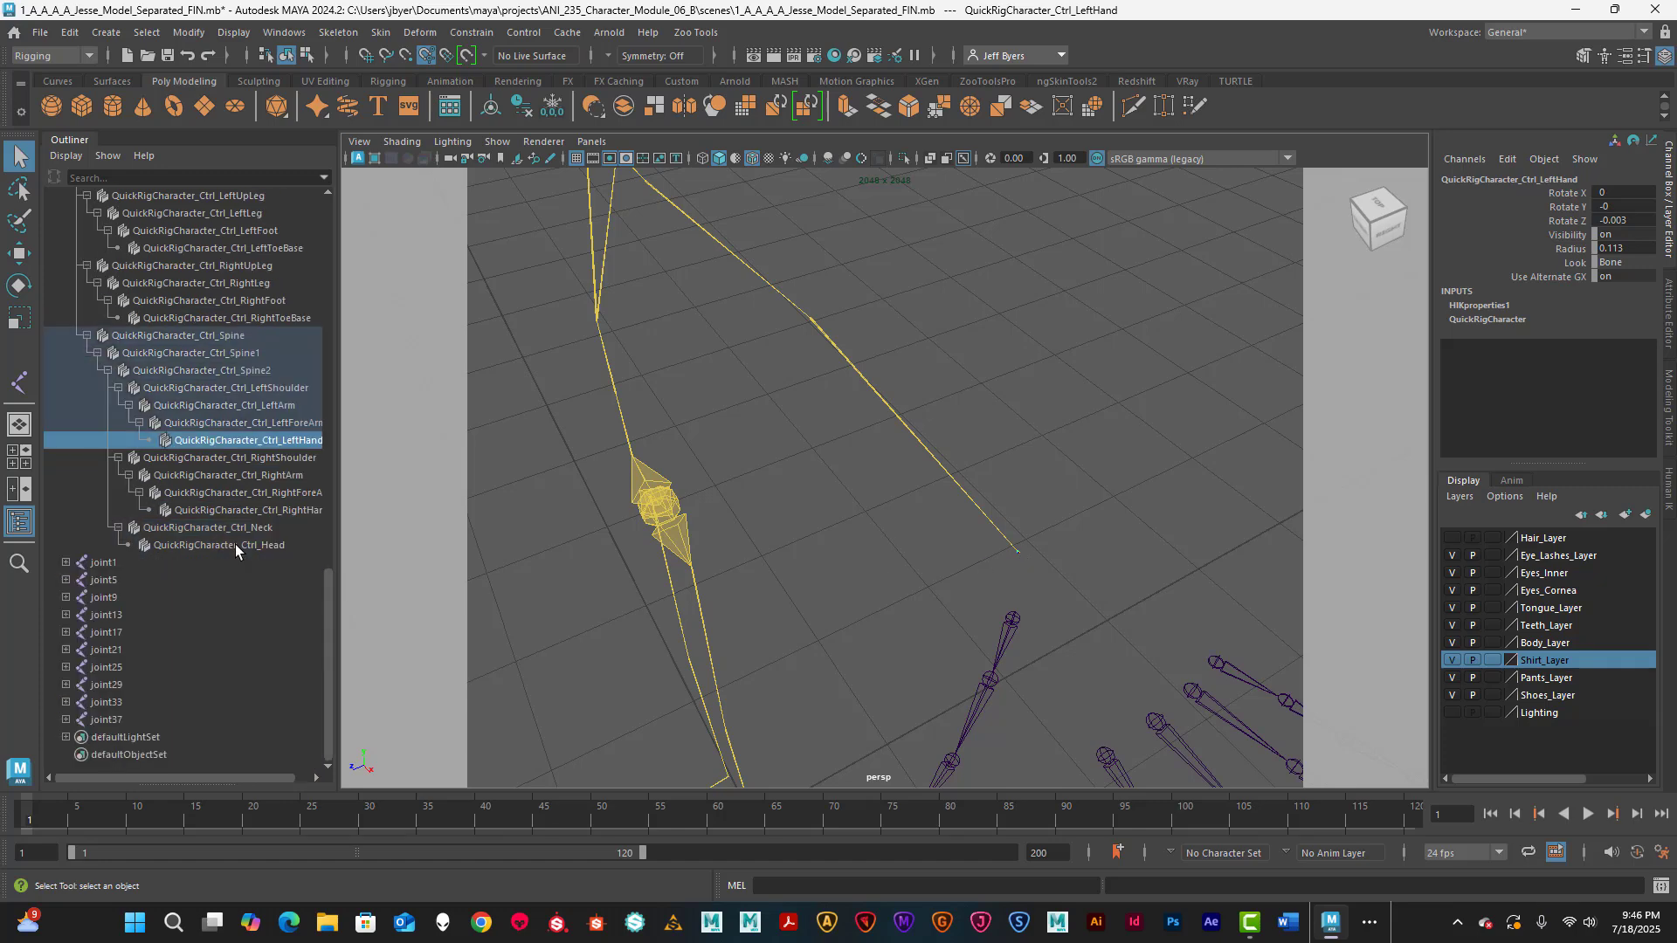
scroll(234, 547, down, 5)
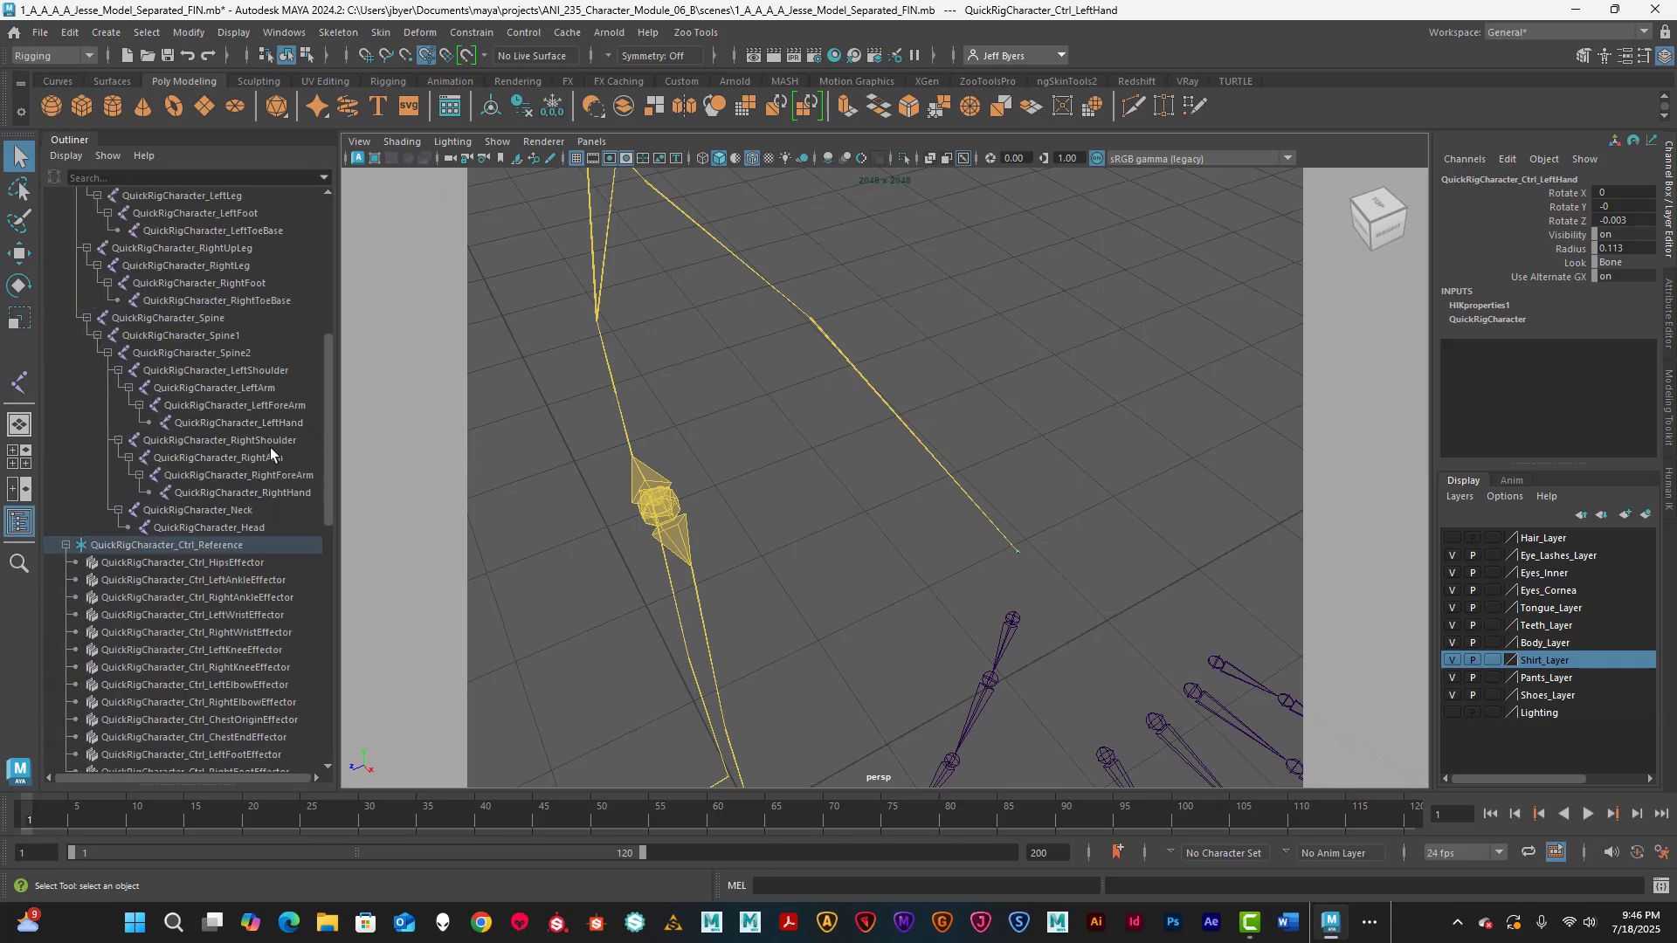
click(1064, 569)
click(1018, 554)
scroll(197, 643, down, 8)
scroll(264, 690, down, 5)
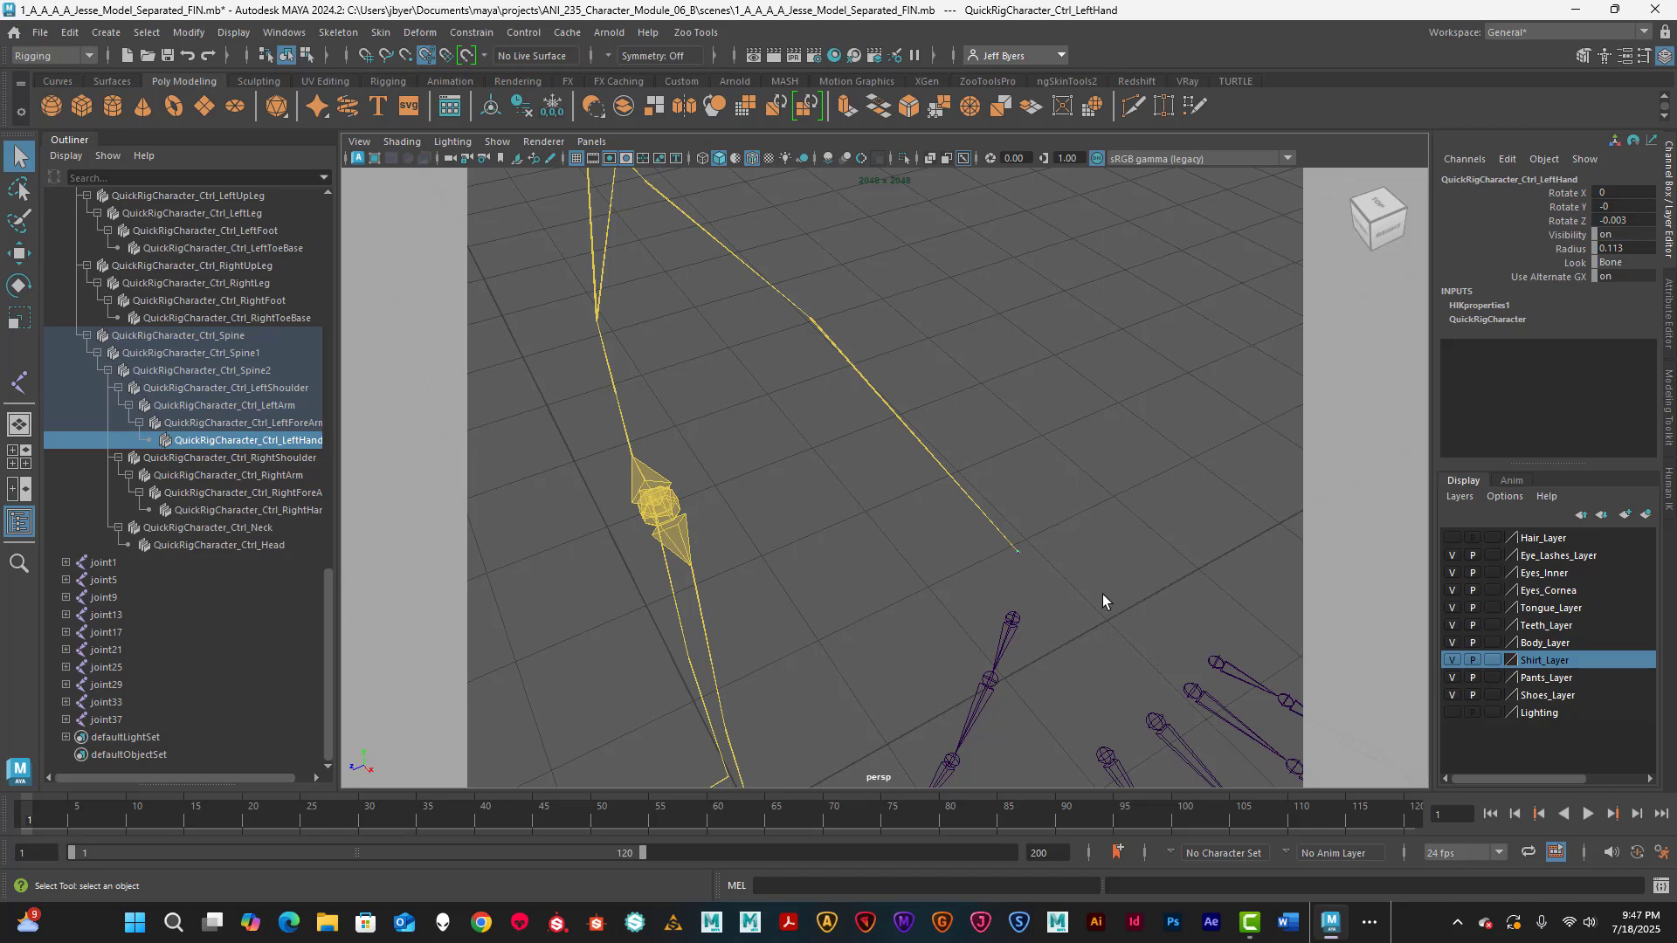
- Try to parent the left thumb chain joint1 to QuickRigCharacter_Ctrl_LeftHand, undo the parenting, and clear the selection
click(1013, 619)
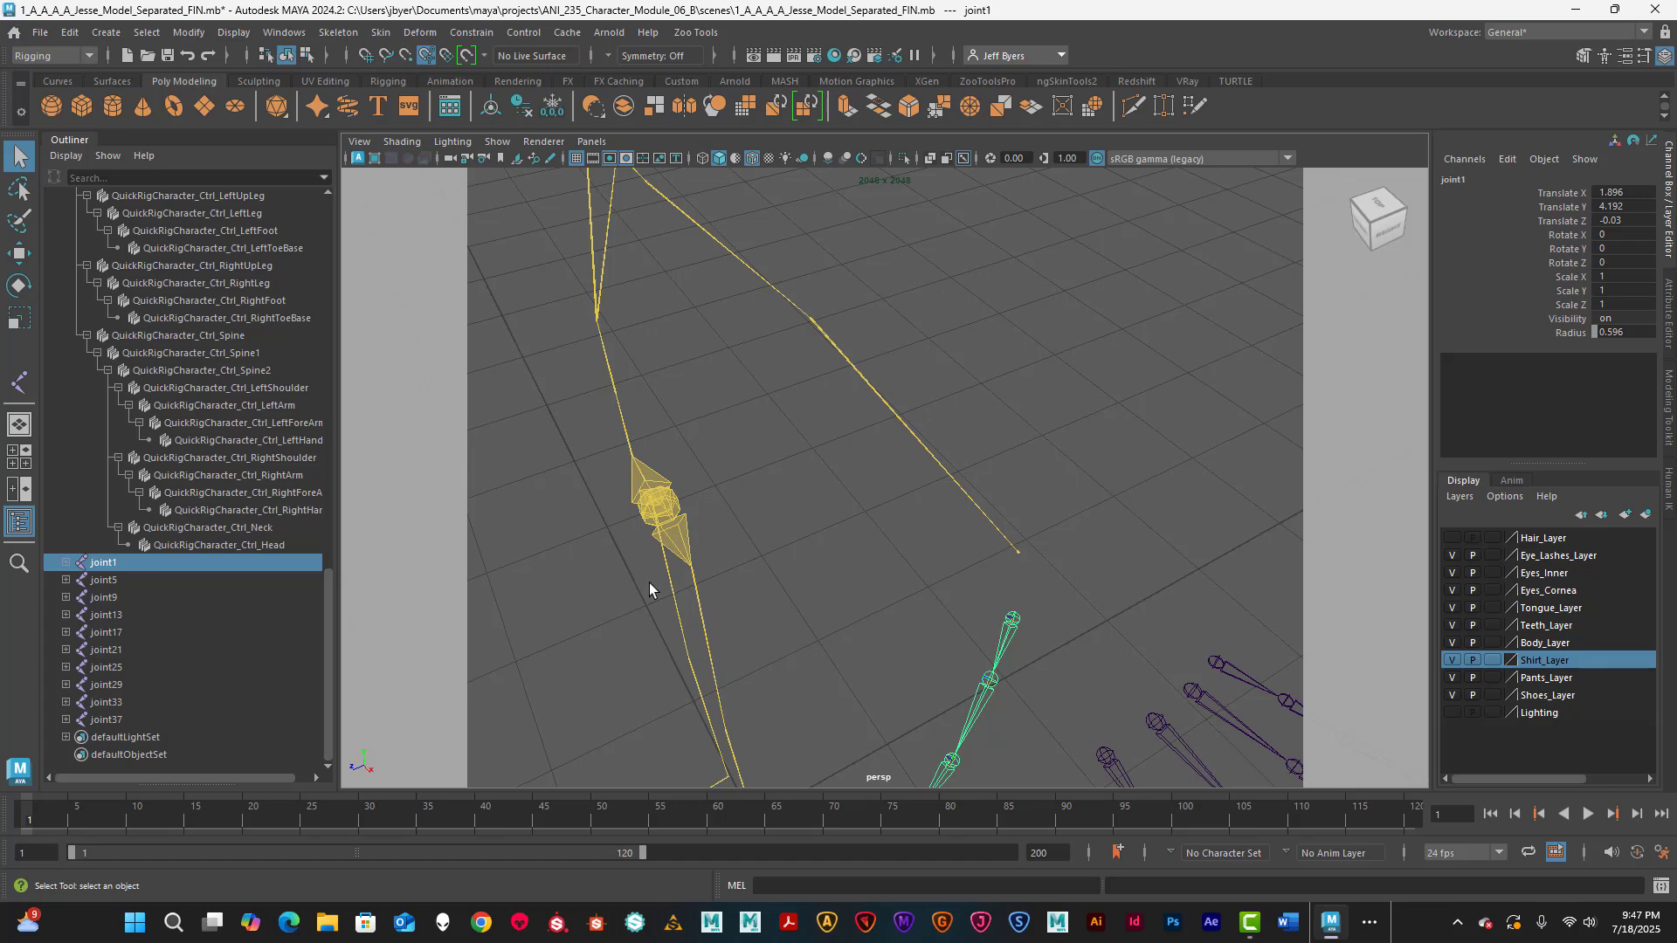
scroll(198, 423, up, 8)
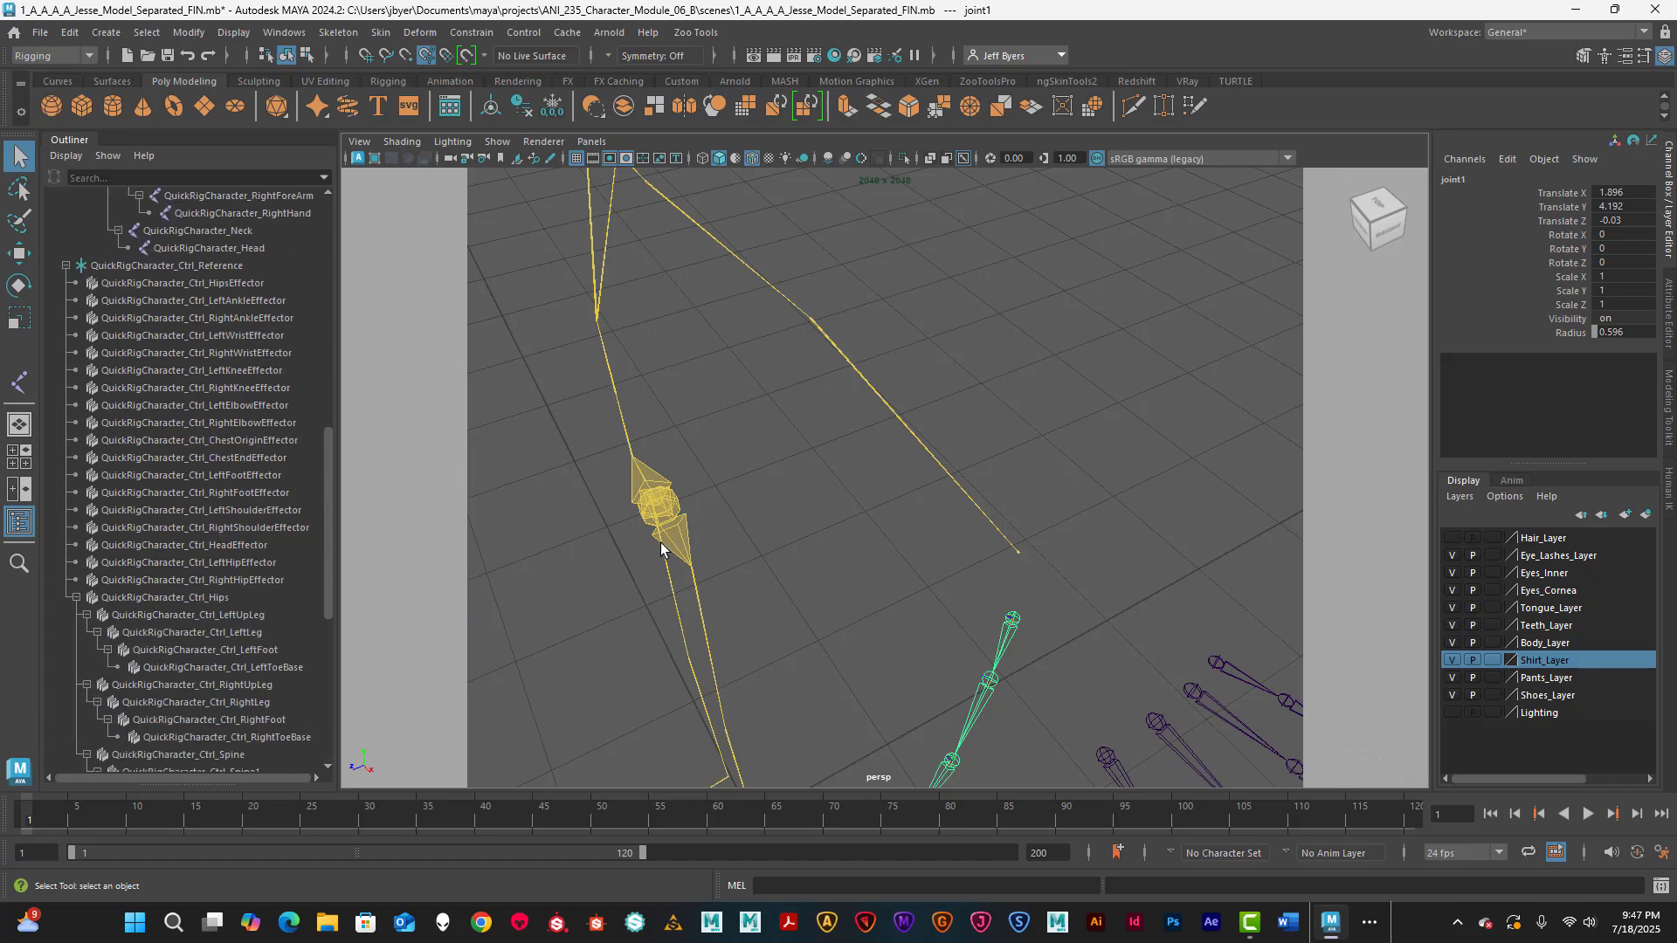
scroll(779, 556, down, 3)
scroll(950, 534, up, 6)
scroll(1101, 538, down, 3)
click(1019, 554)
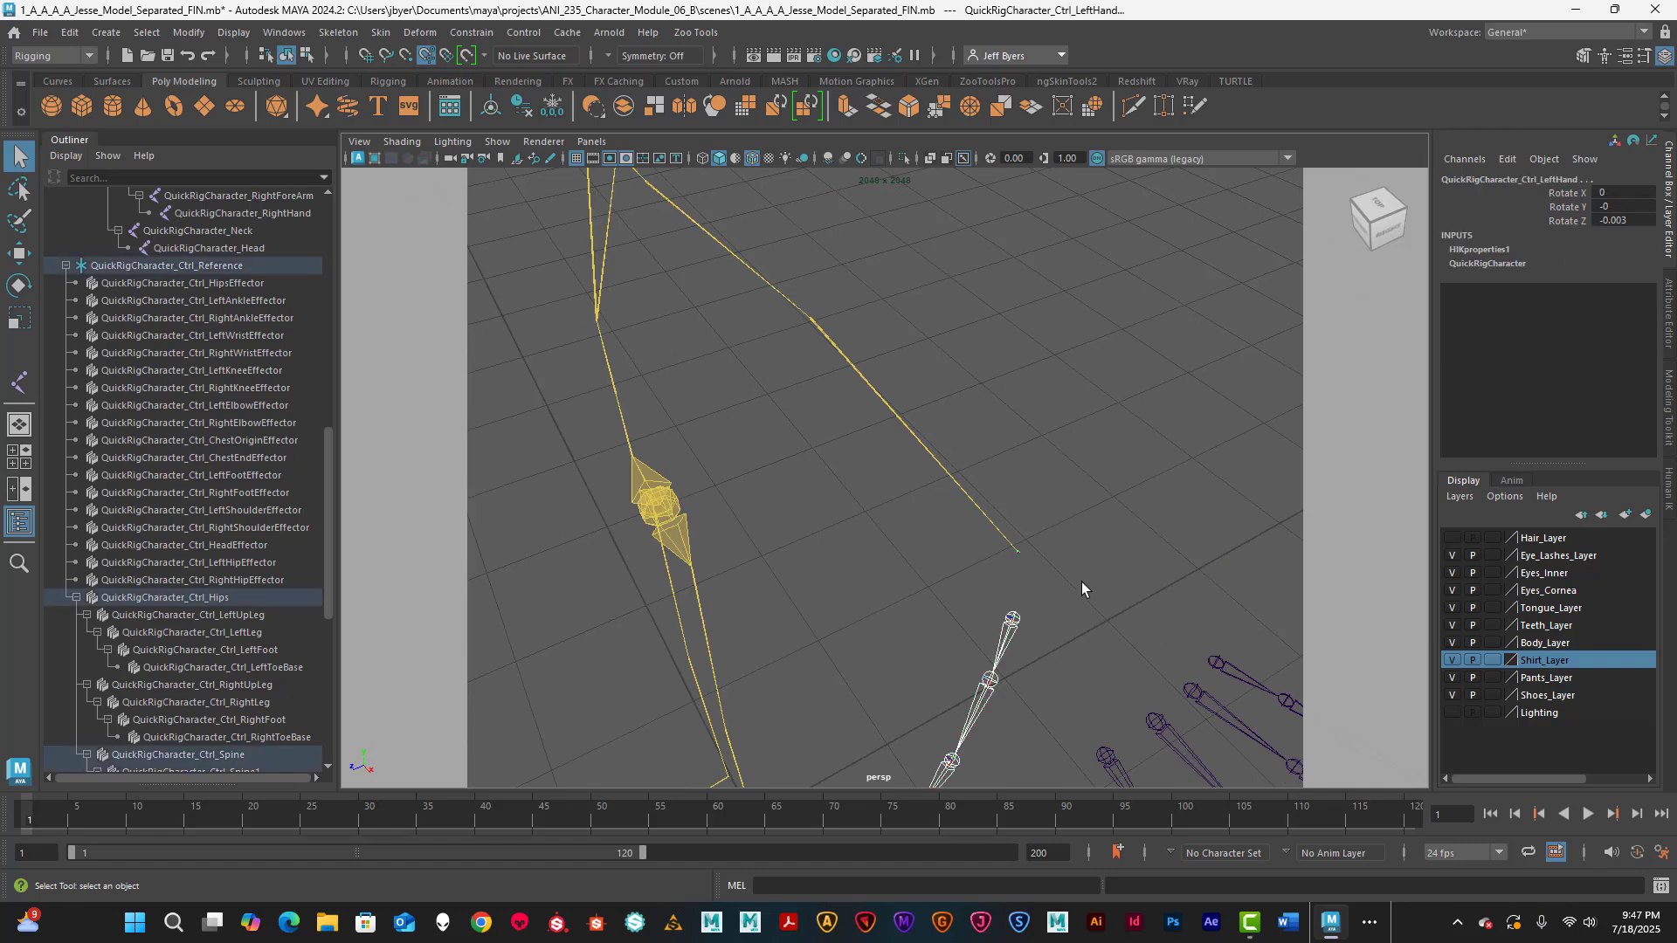
key(p)
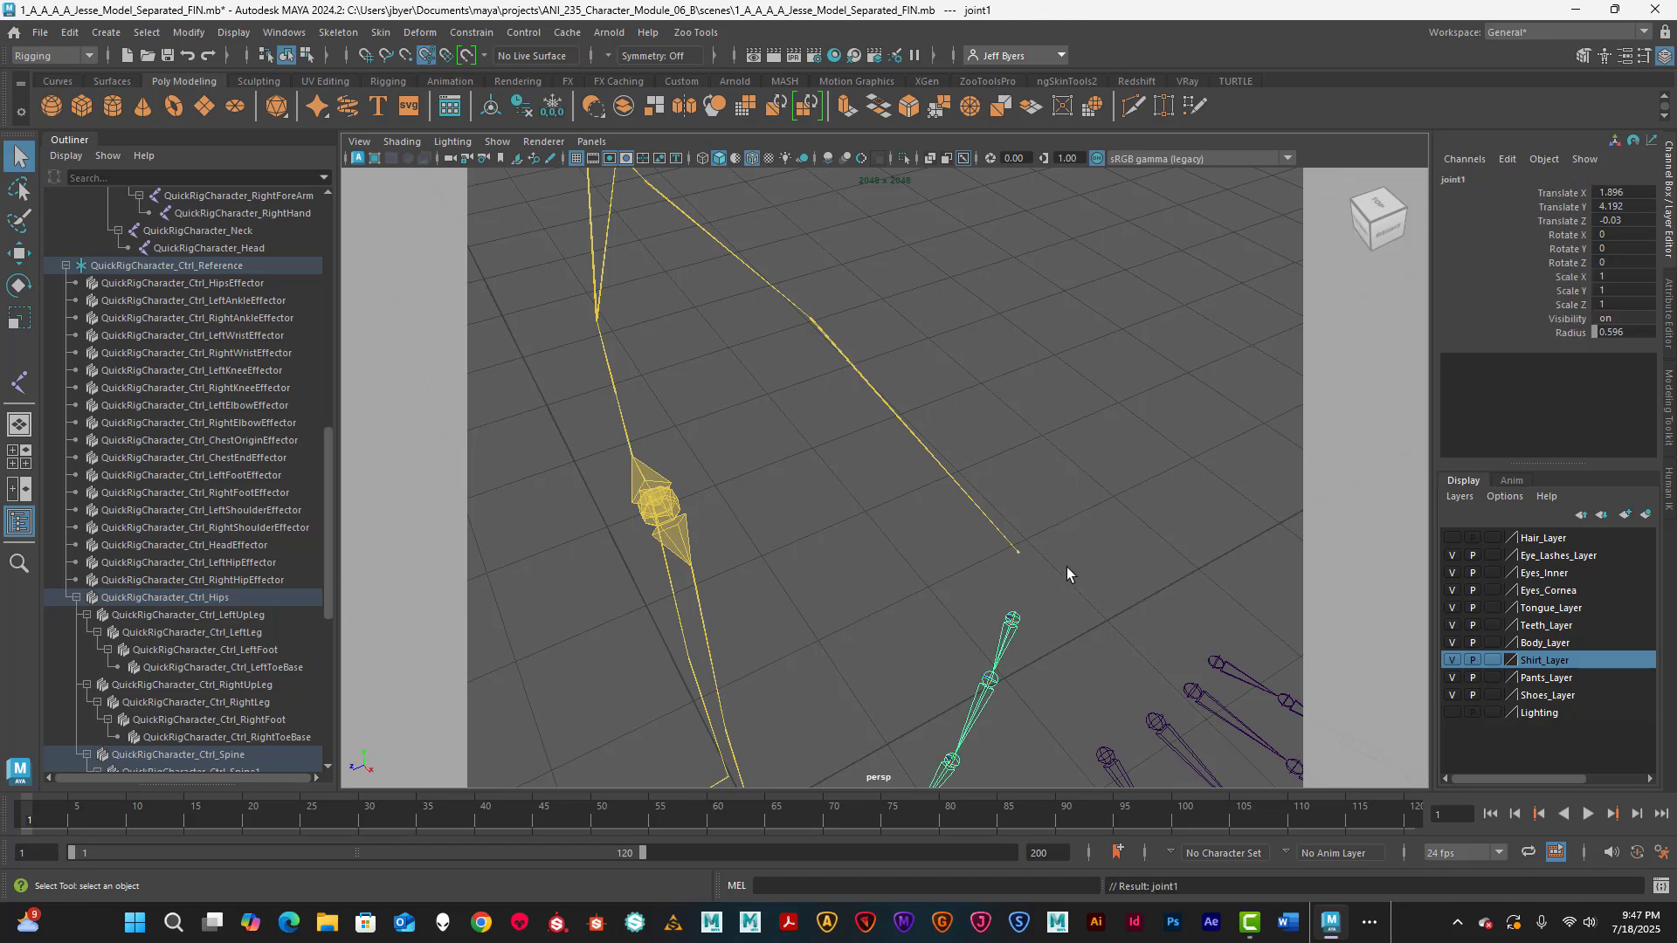
scroll(254, 621, down, 5)
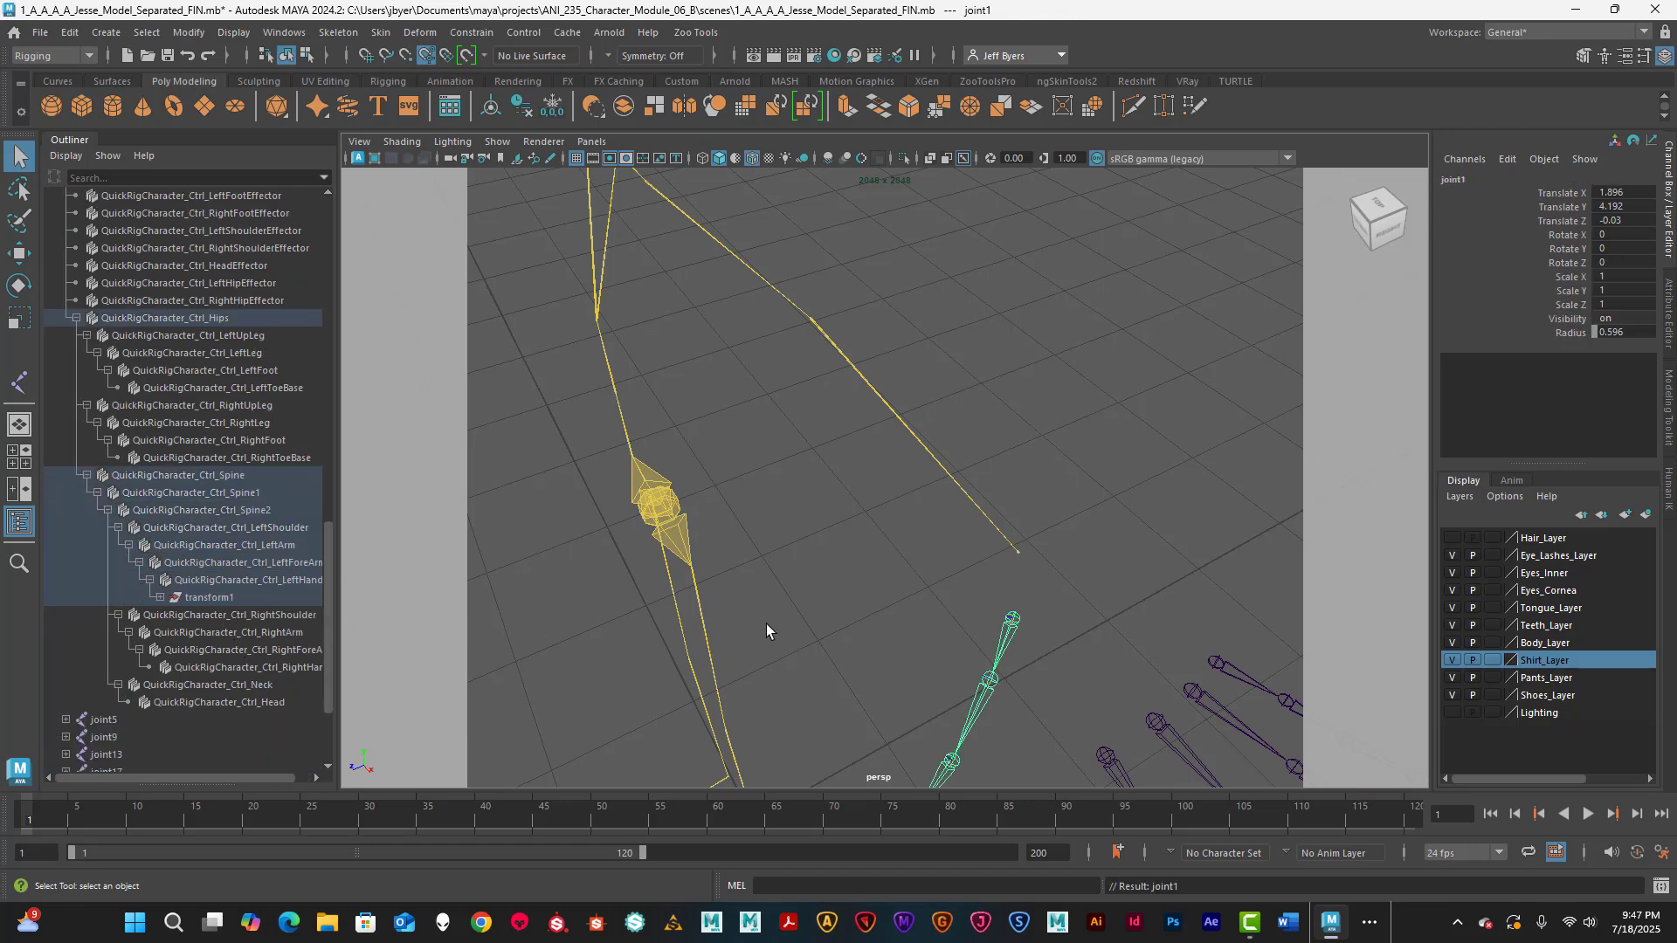
key(ctrl+z)
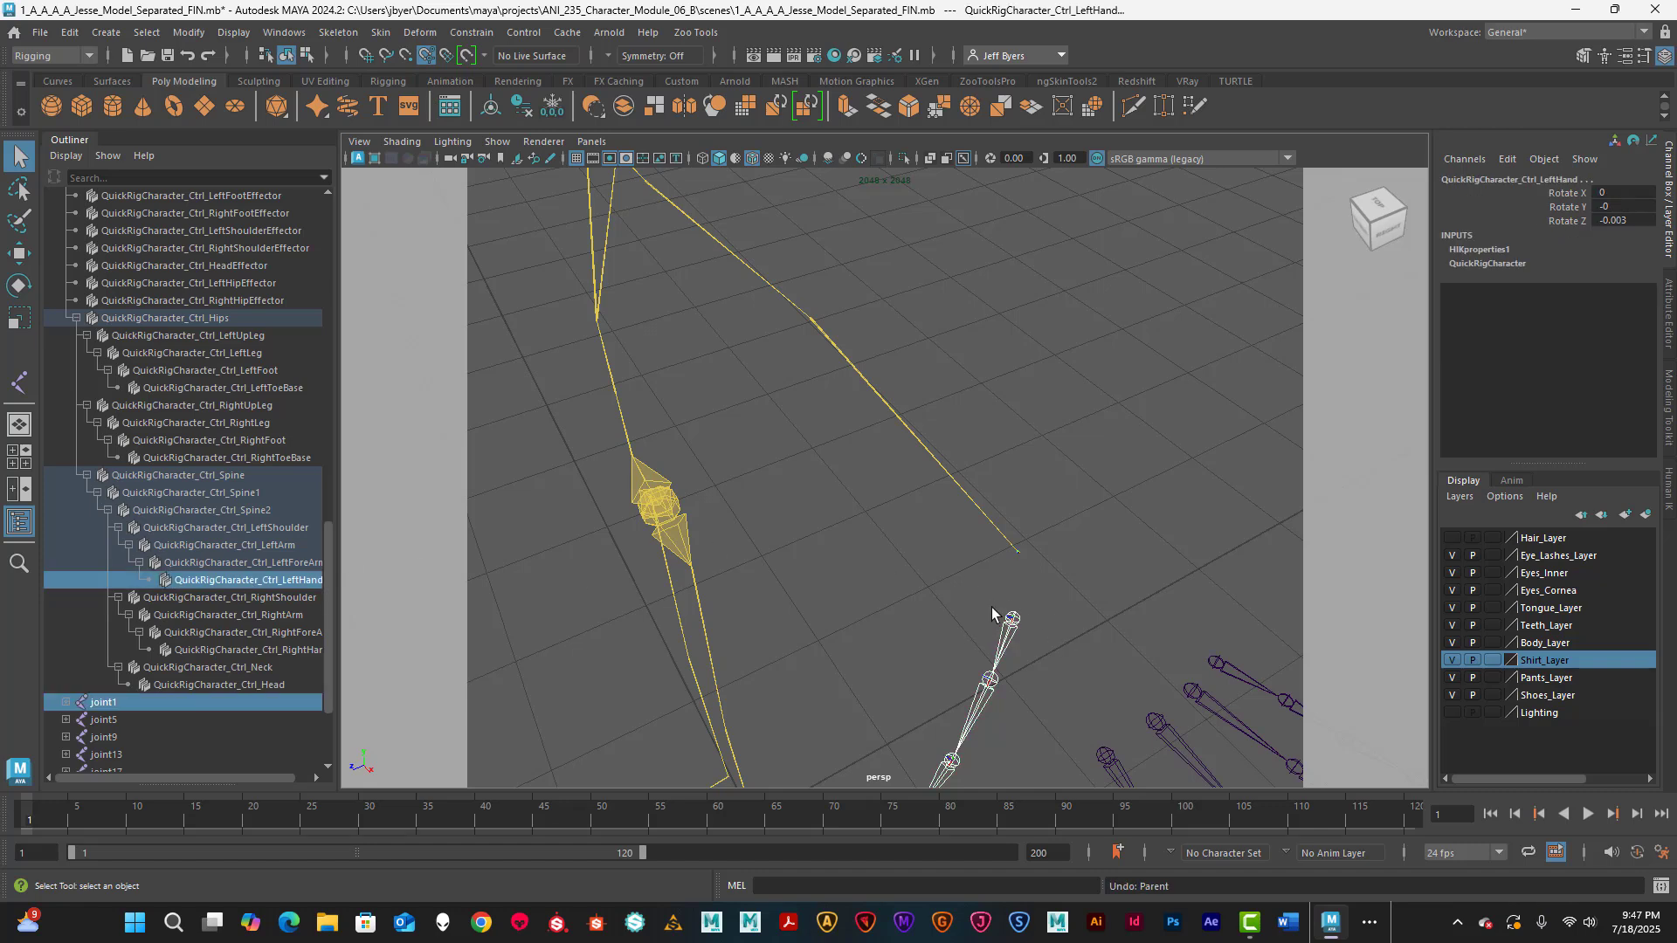
click(1092, 606)
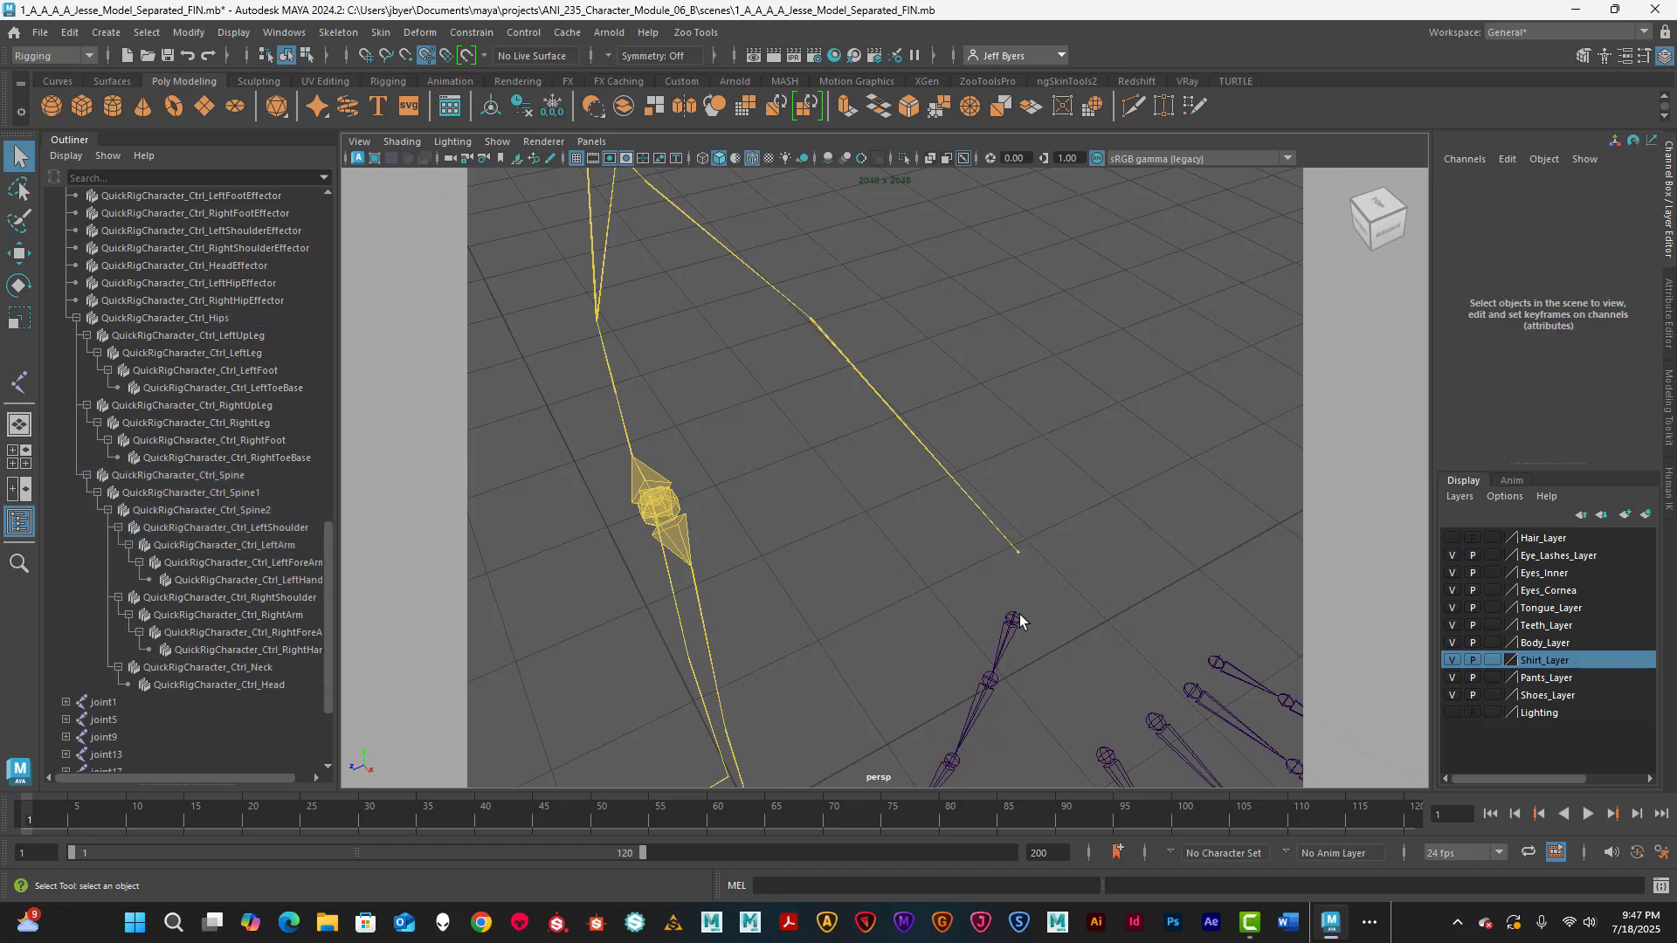
- Parent the left thumb chain's root, joint1, to the skeleton joint QuickRigCharacter_LeftHand
click(1015, 616)
scroll(243, 513, up, 10)
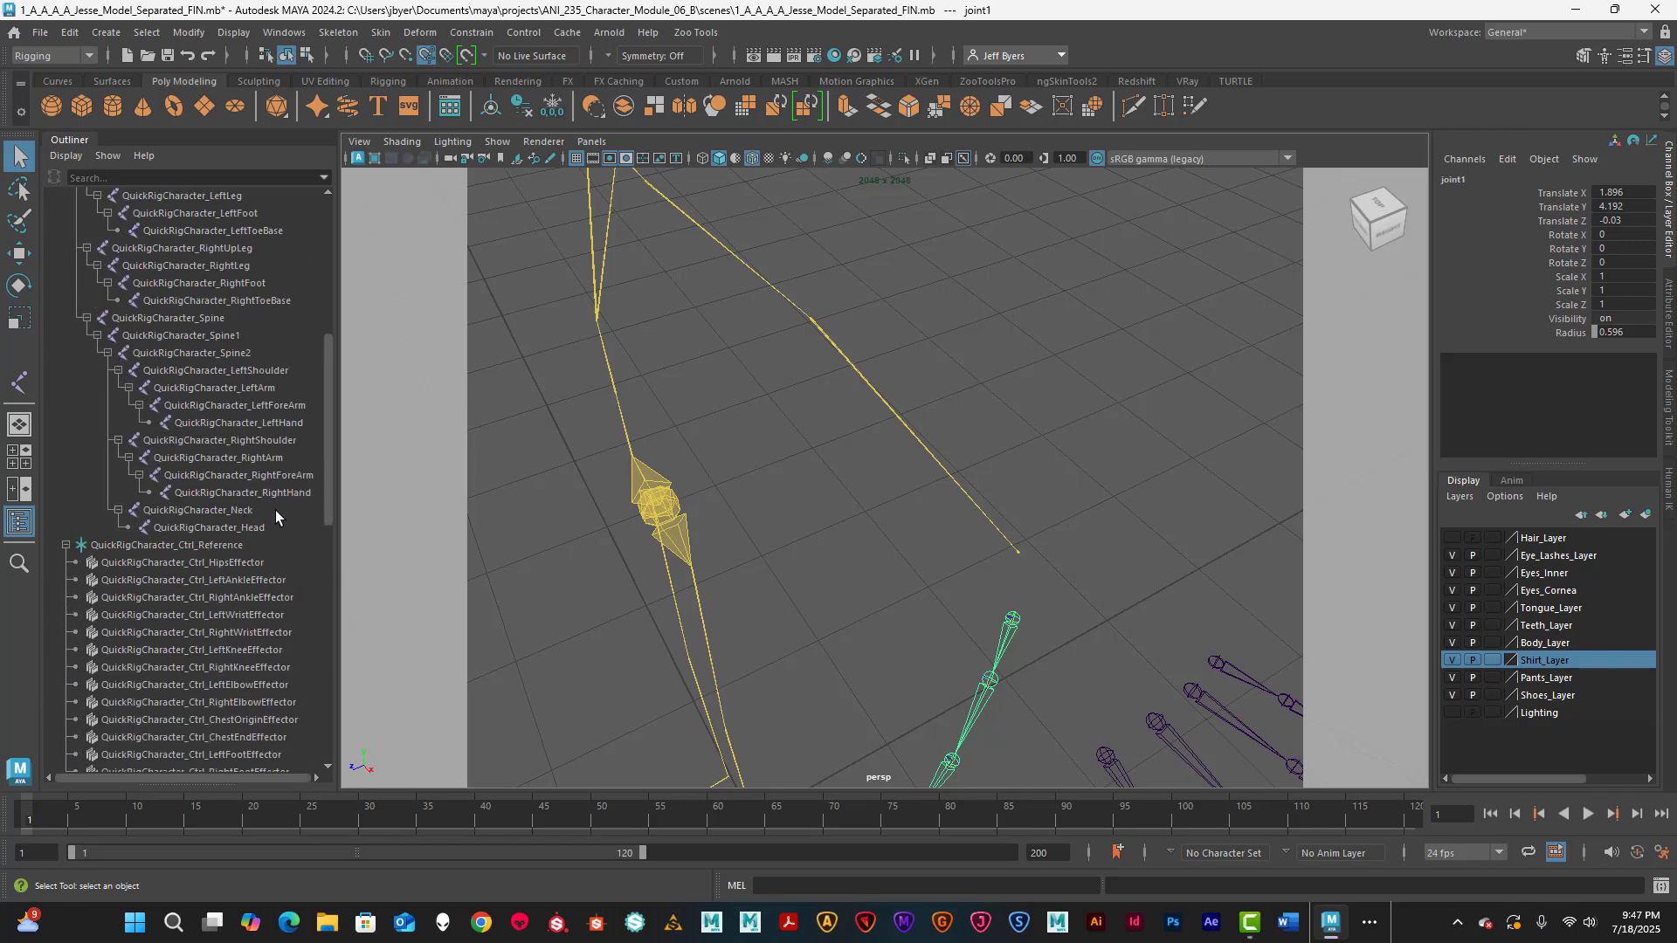
click(279, 425)
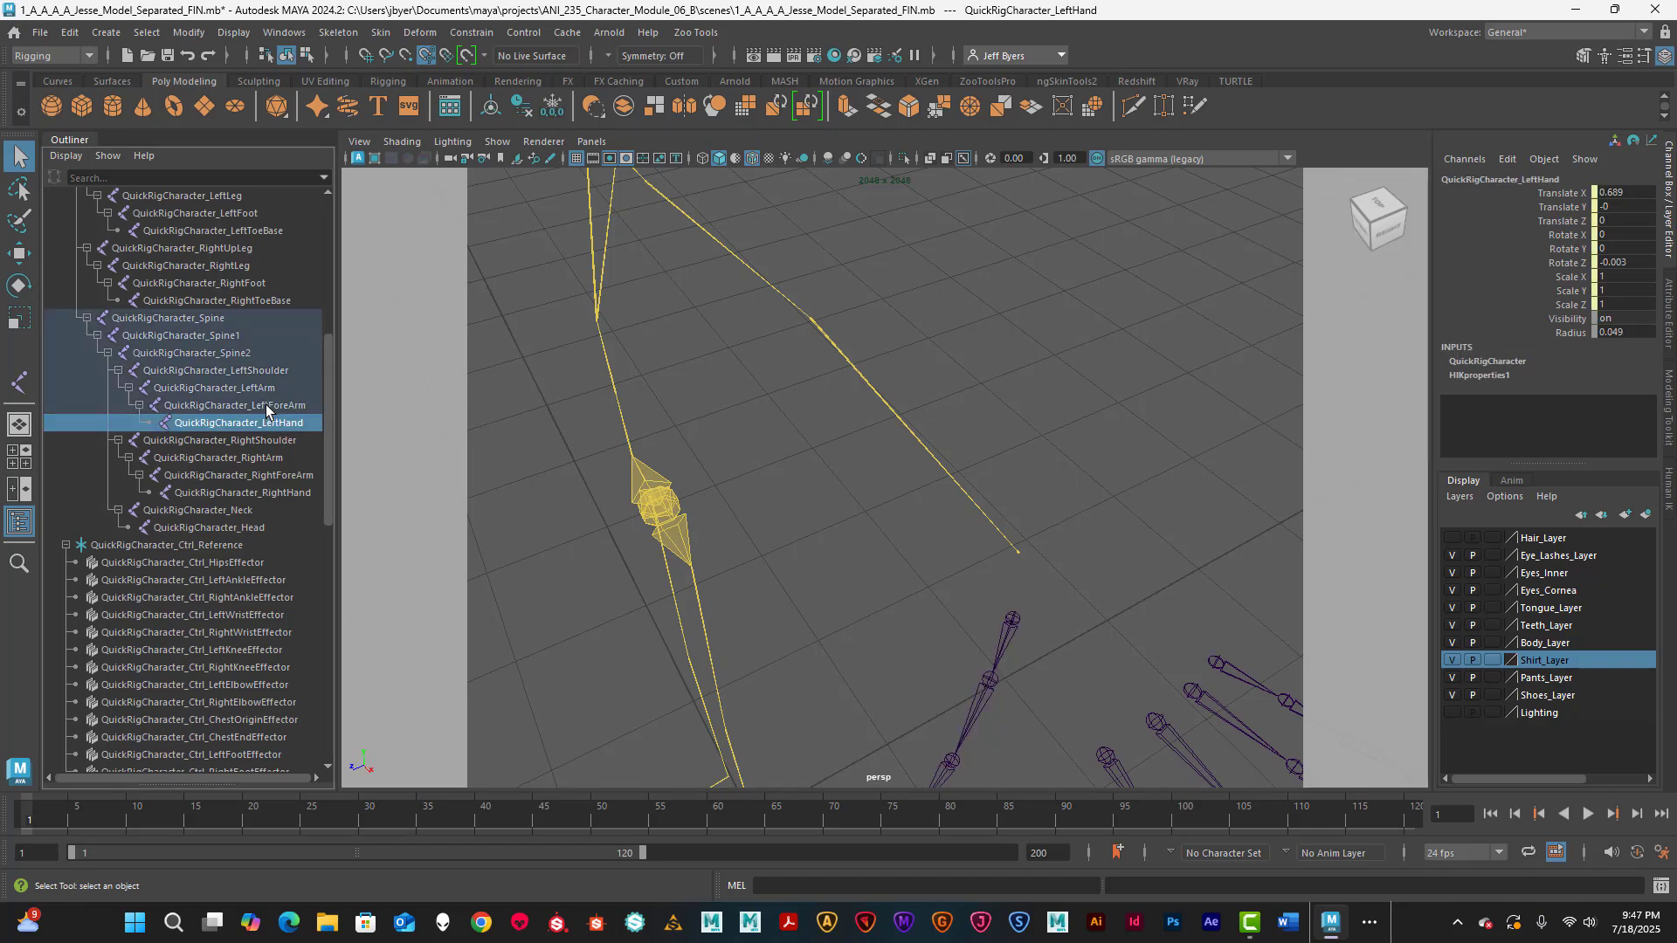
click(266, 405)
click(265, 421)
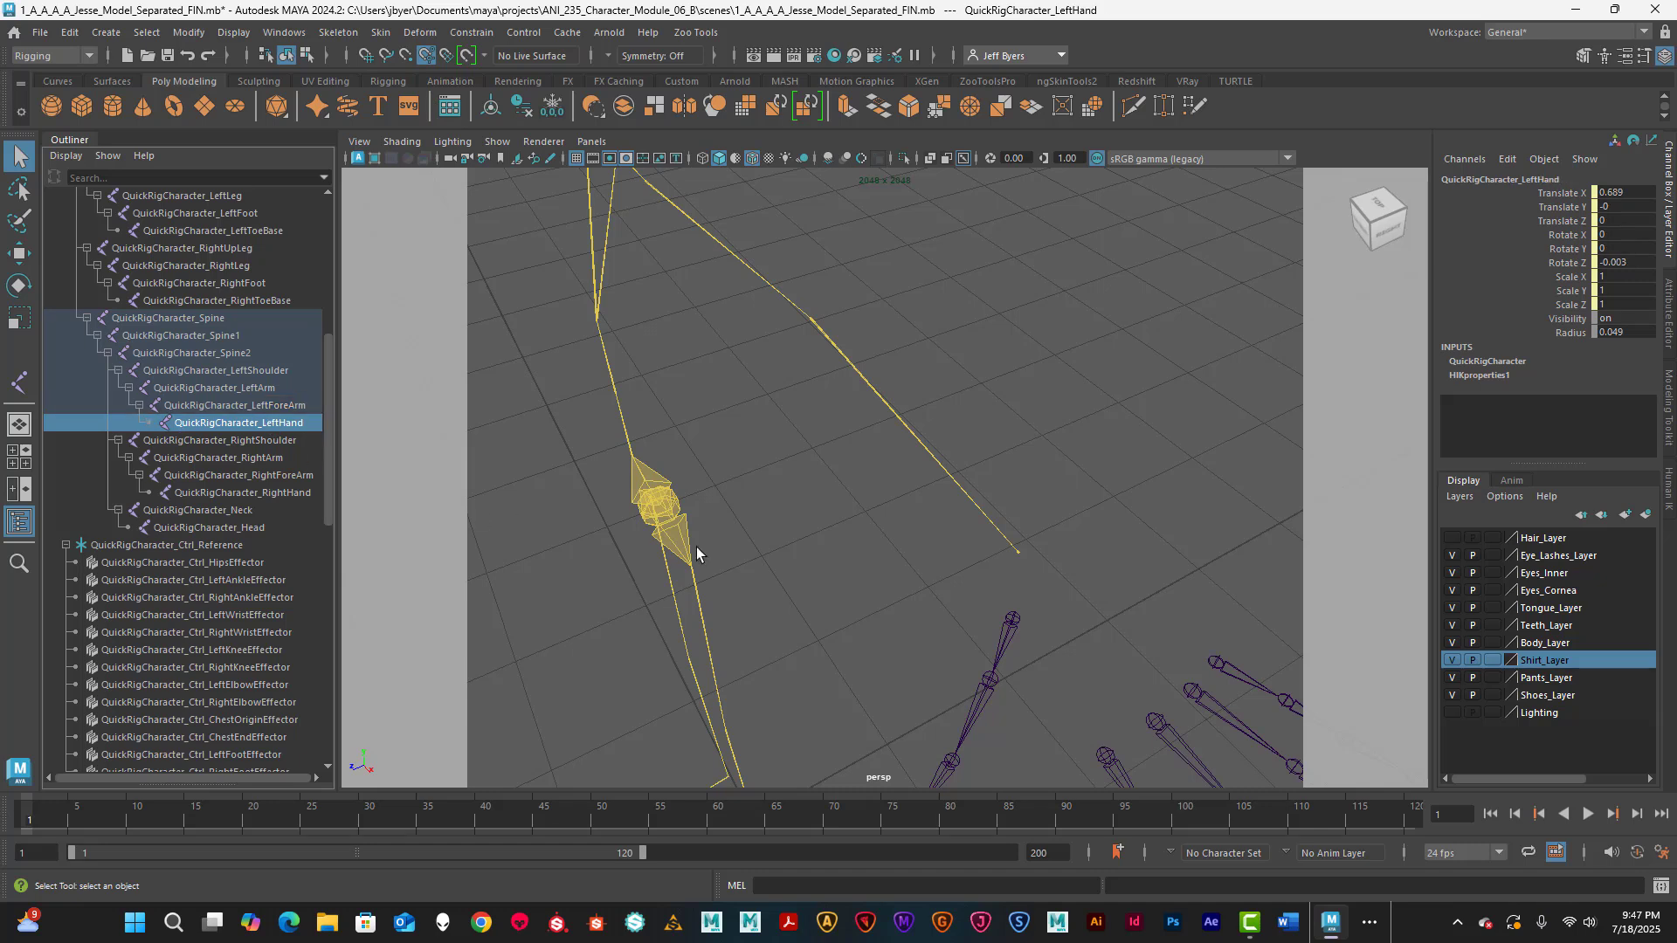
click(1013, 620)
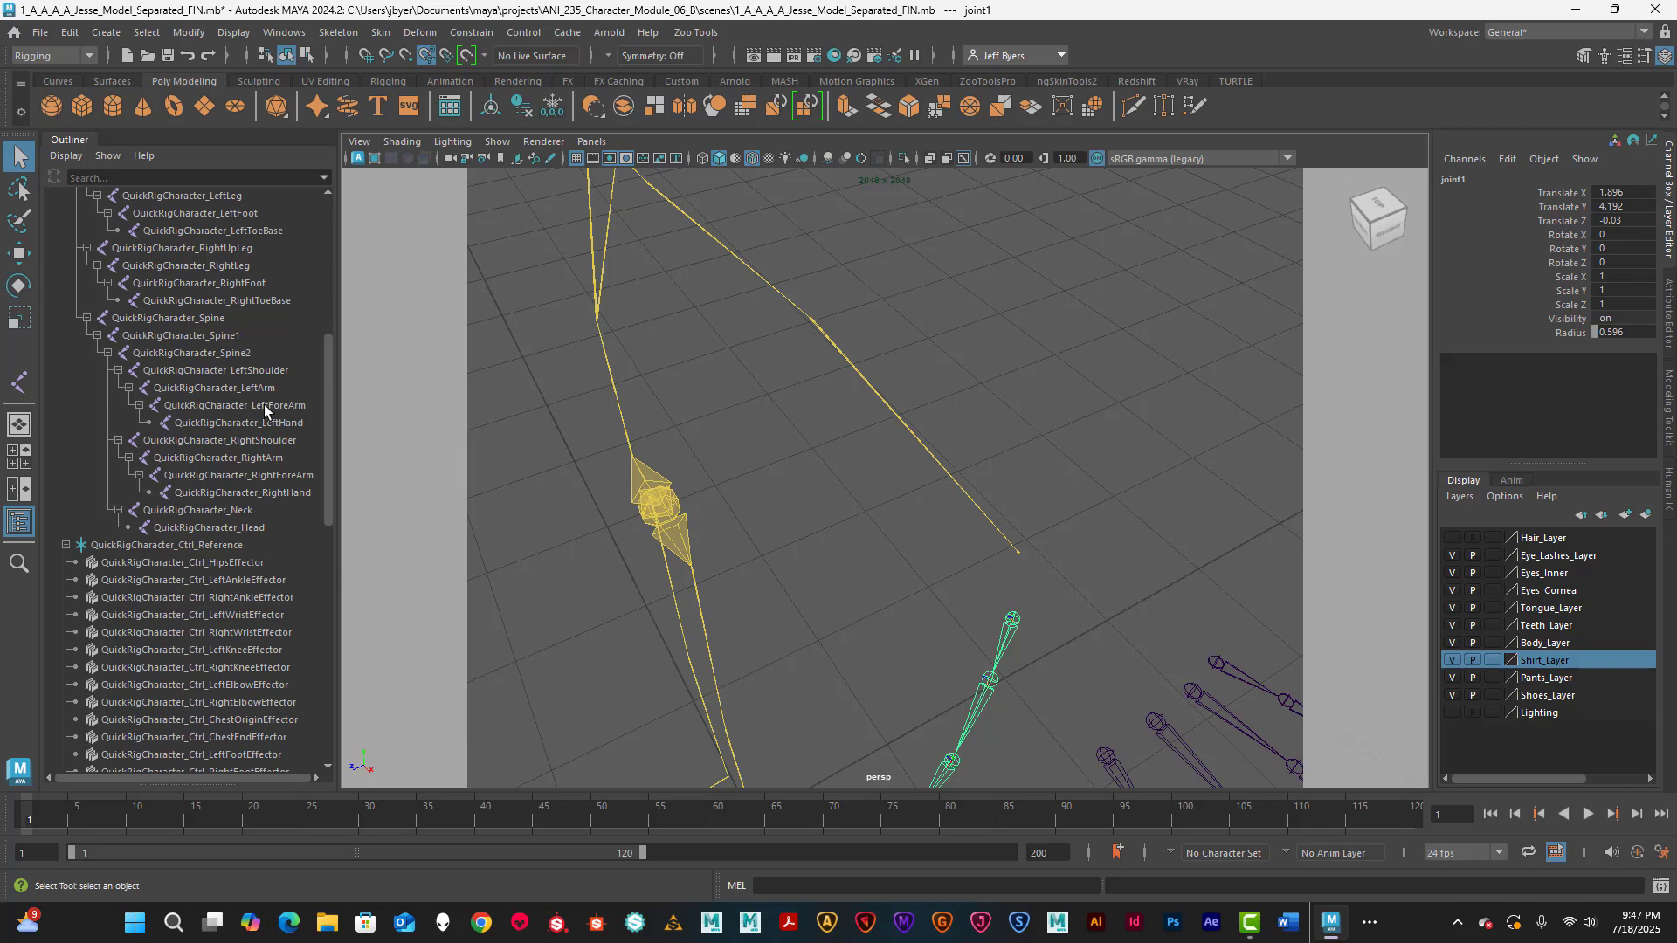
click(277, 424)
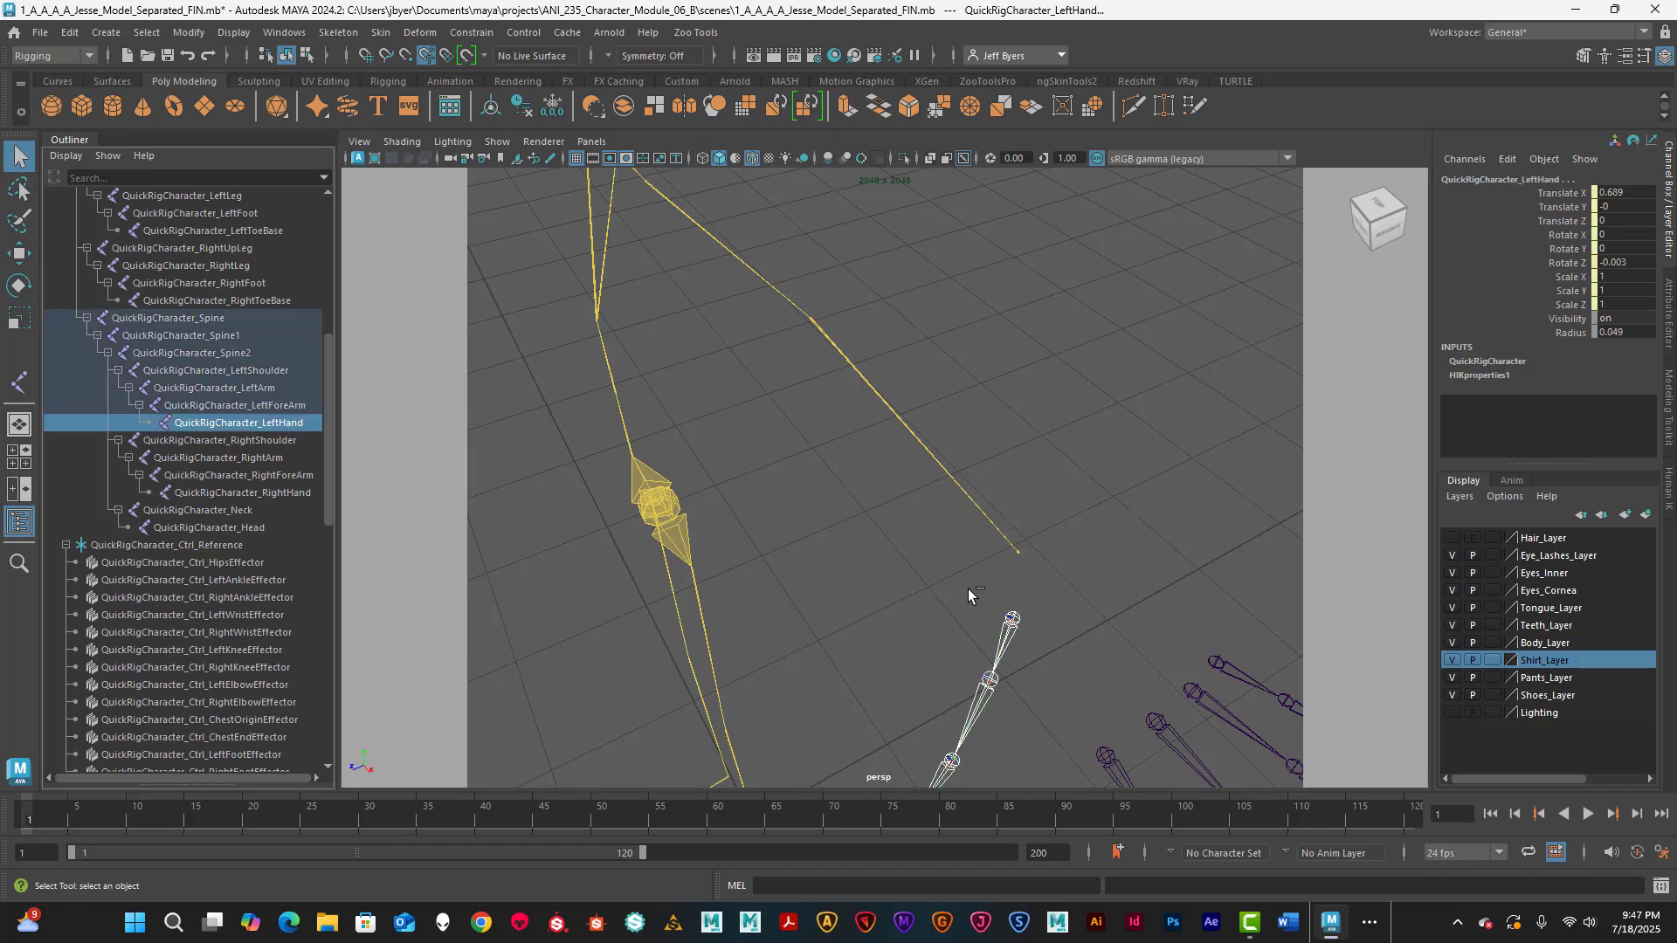
key(p)
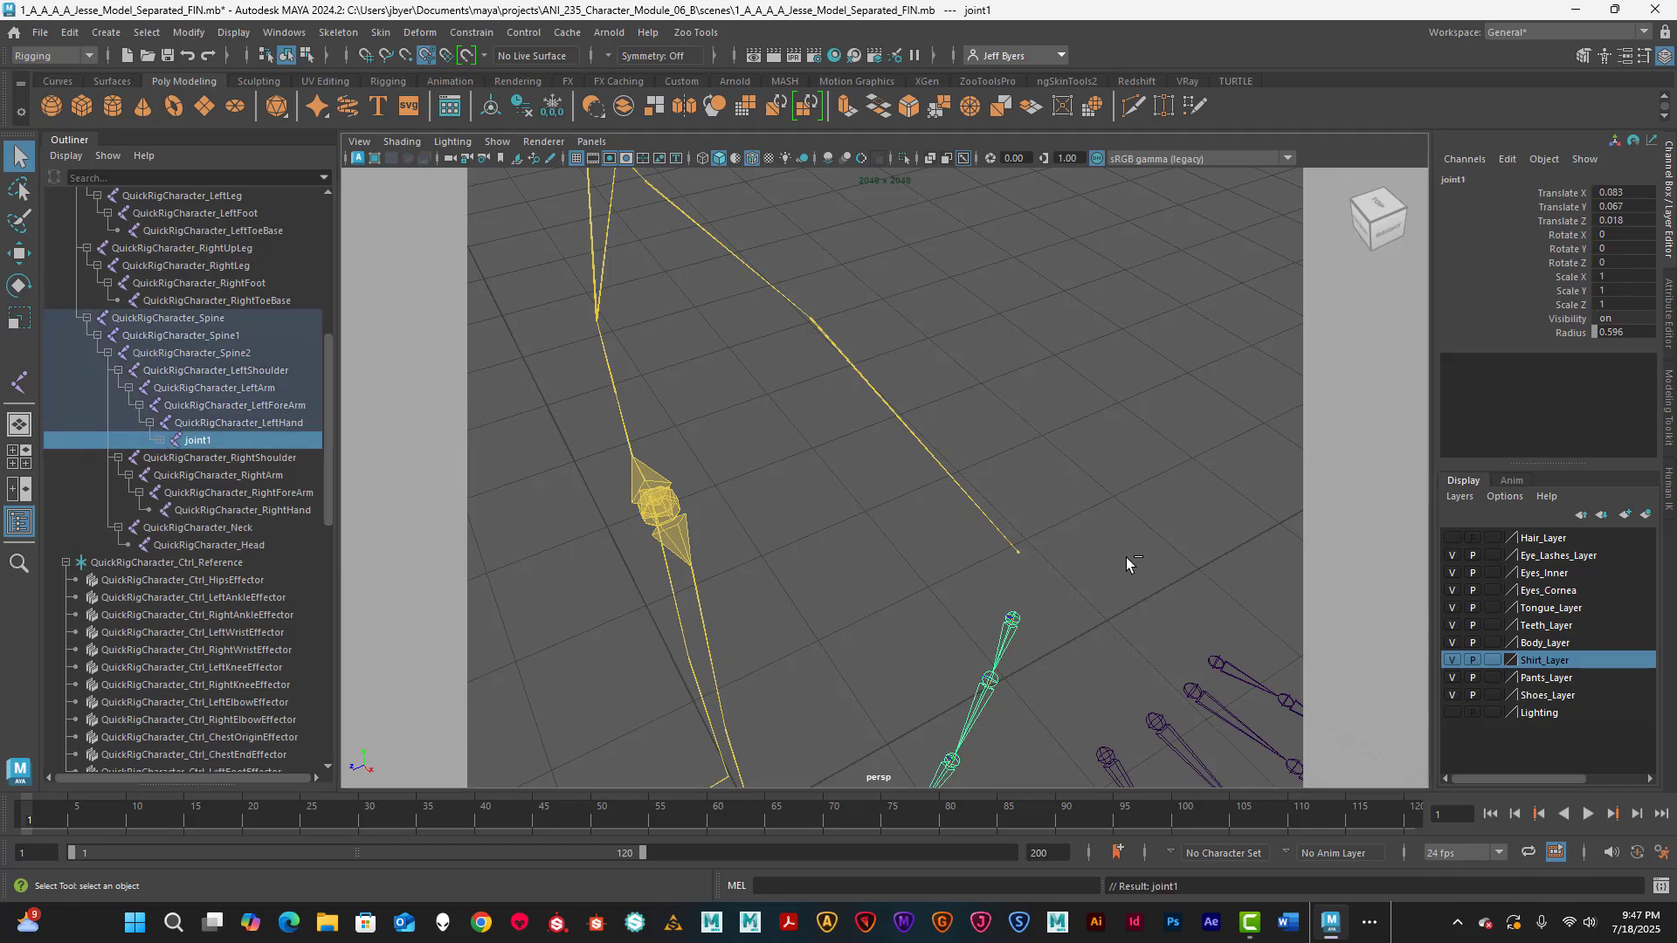
- Check the thumb chain under QuickRigCharacter_LeftHand by expanding joint1 and joint2, and collapse the hand's hierarchy again
alt+drag(1067, 600, 937, 544)
scroll(911, 542, up, 6)
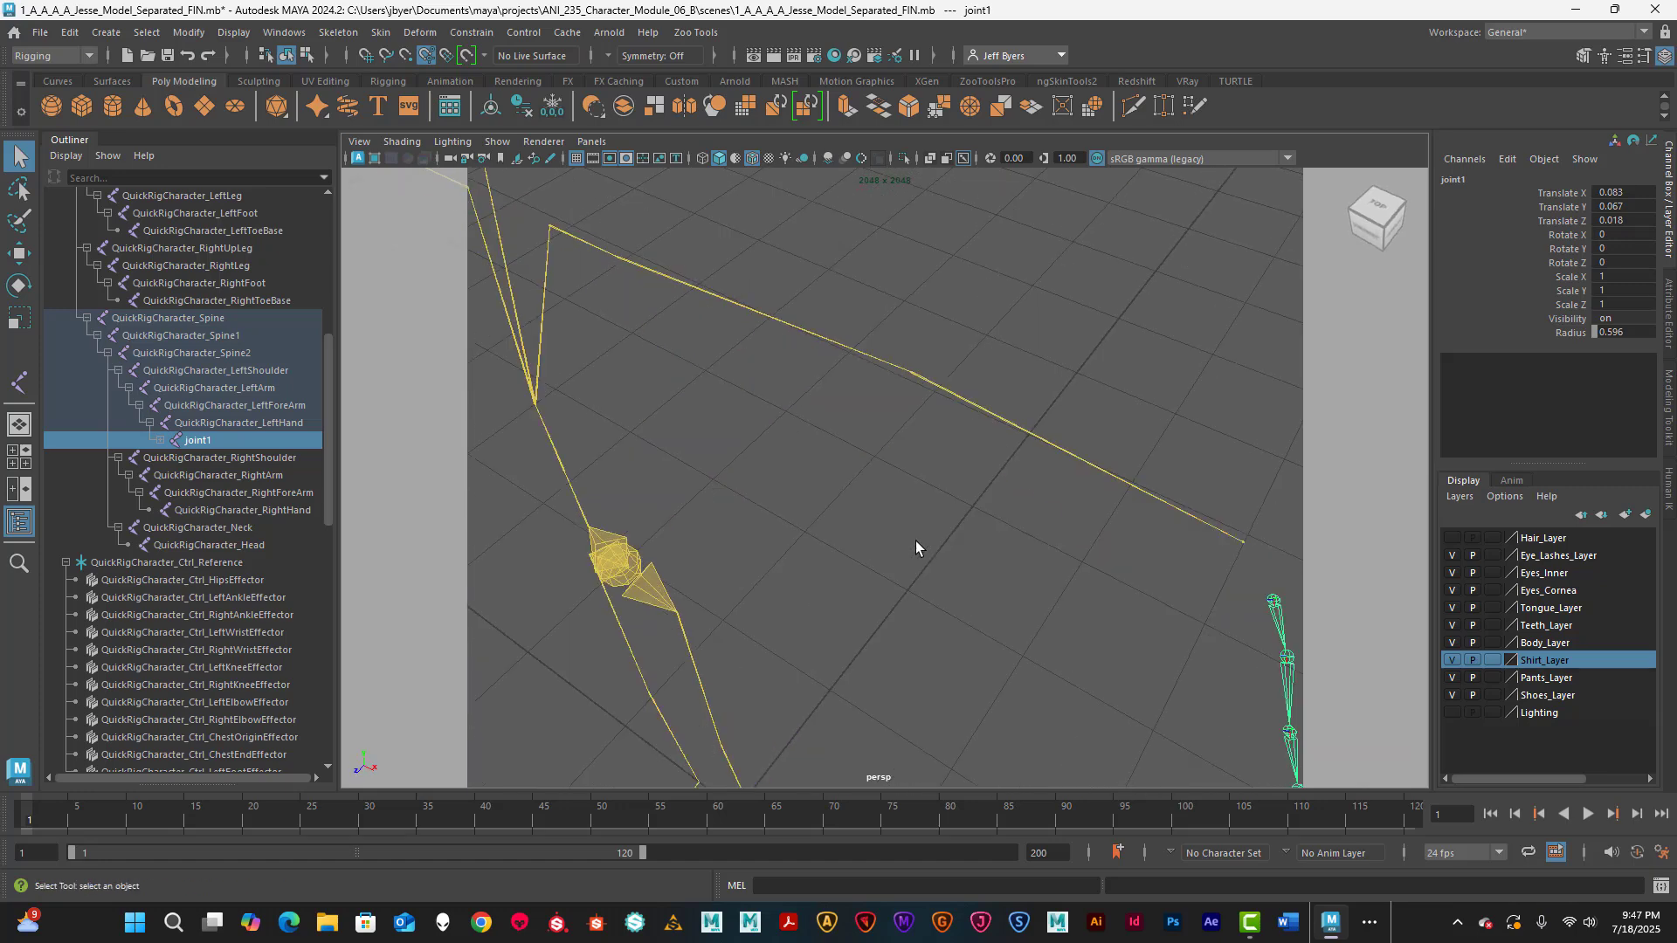
scroll(936, 542, down, 6)
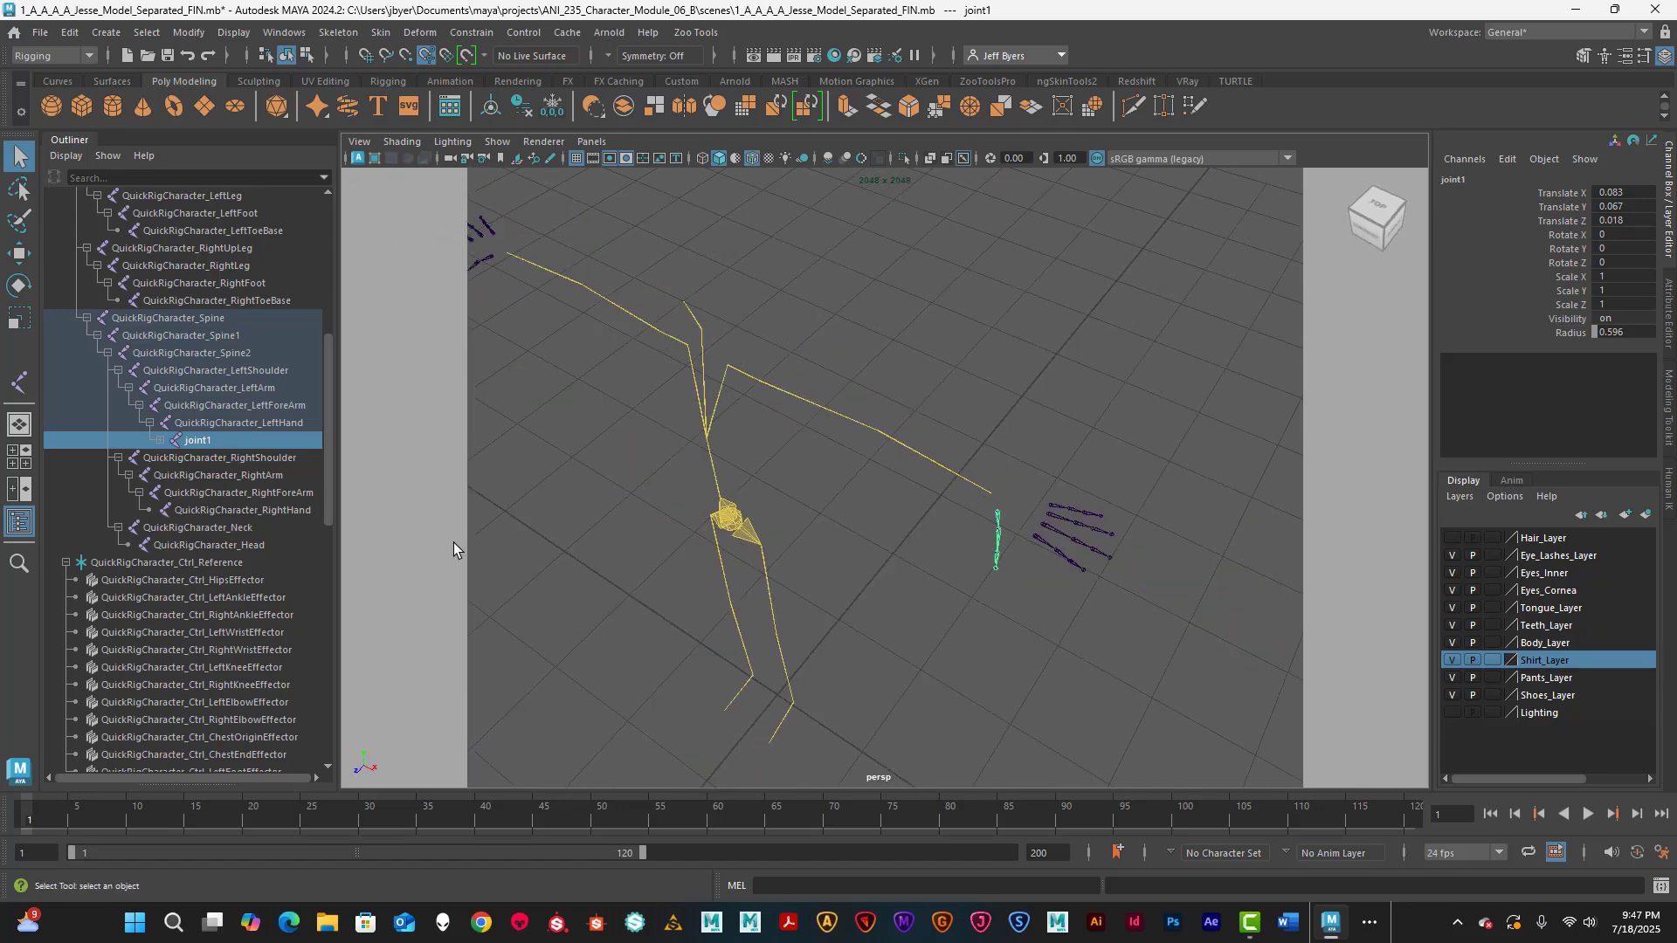
click(160, 442)
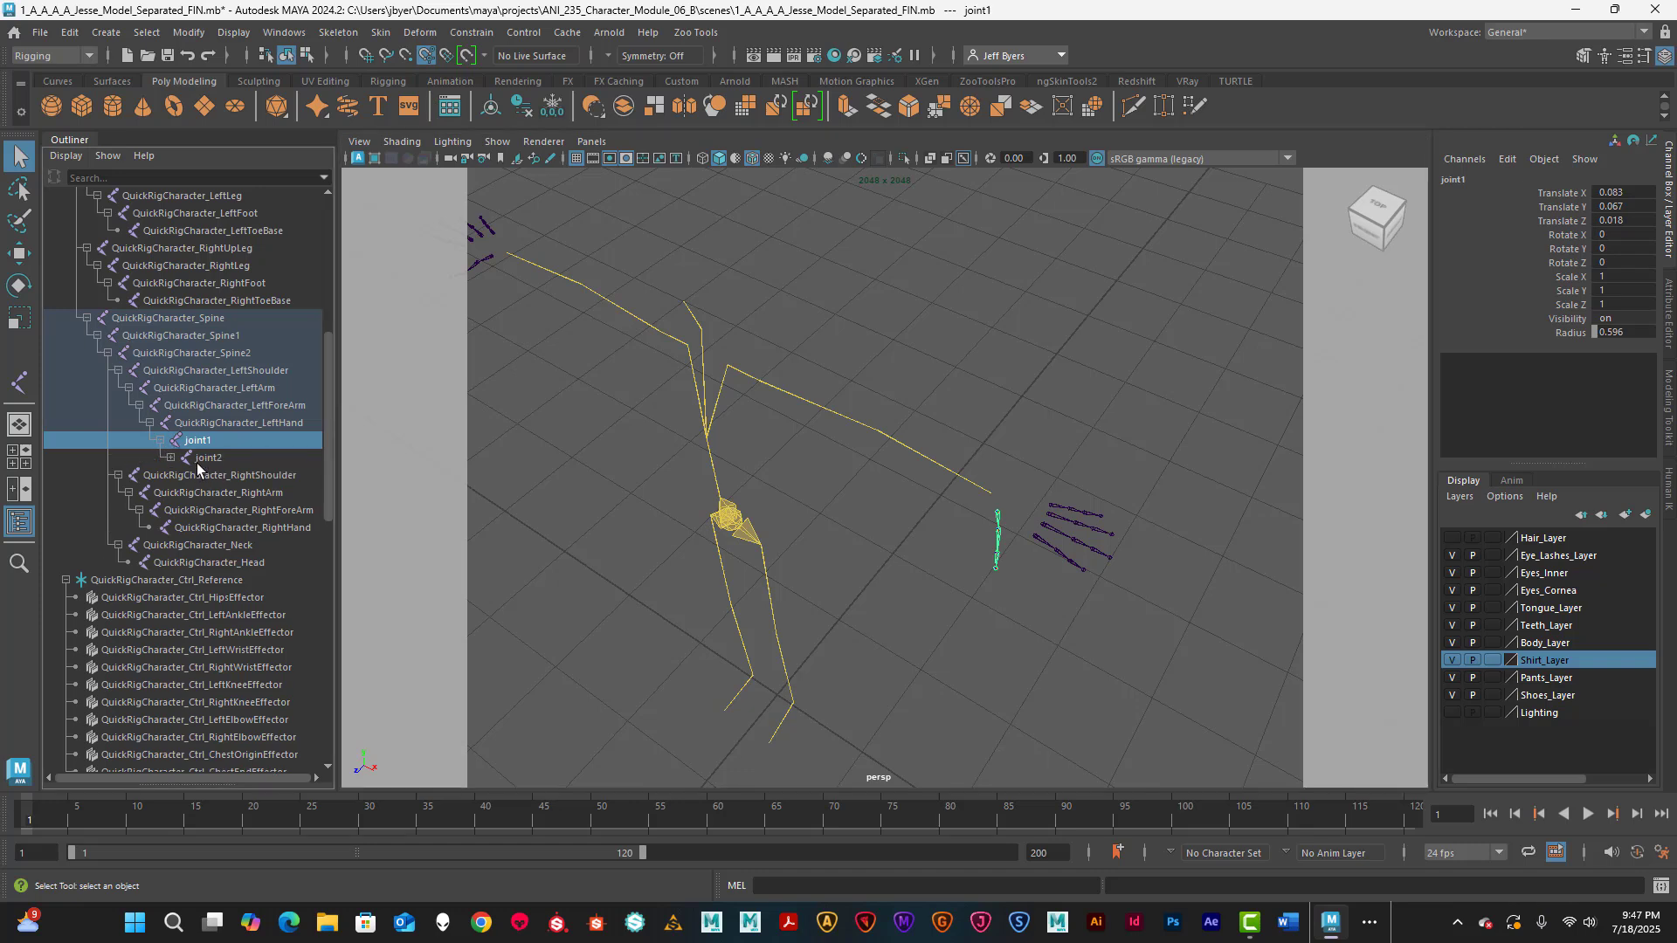
click(197, 461)
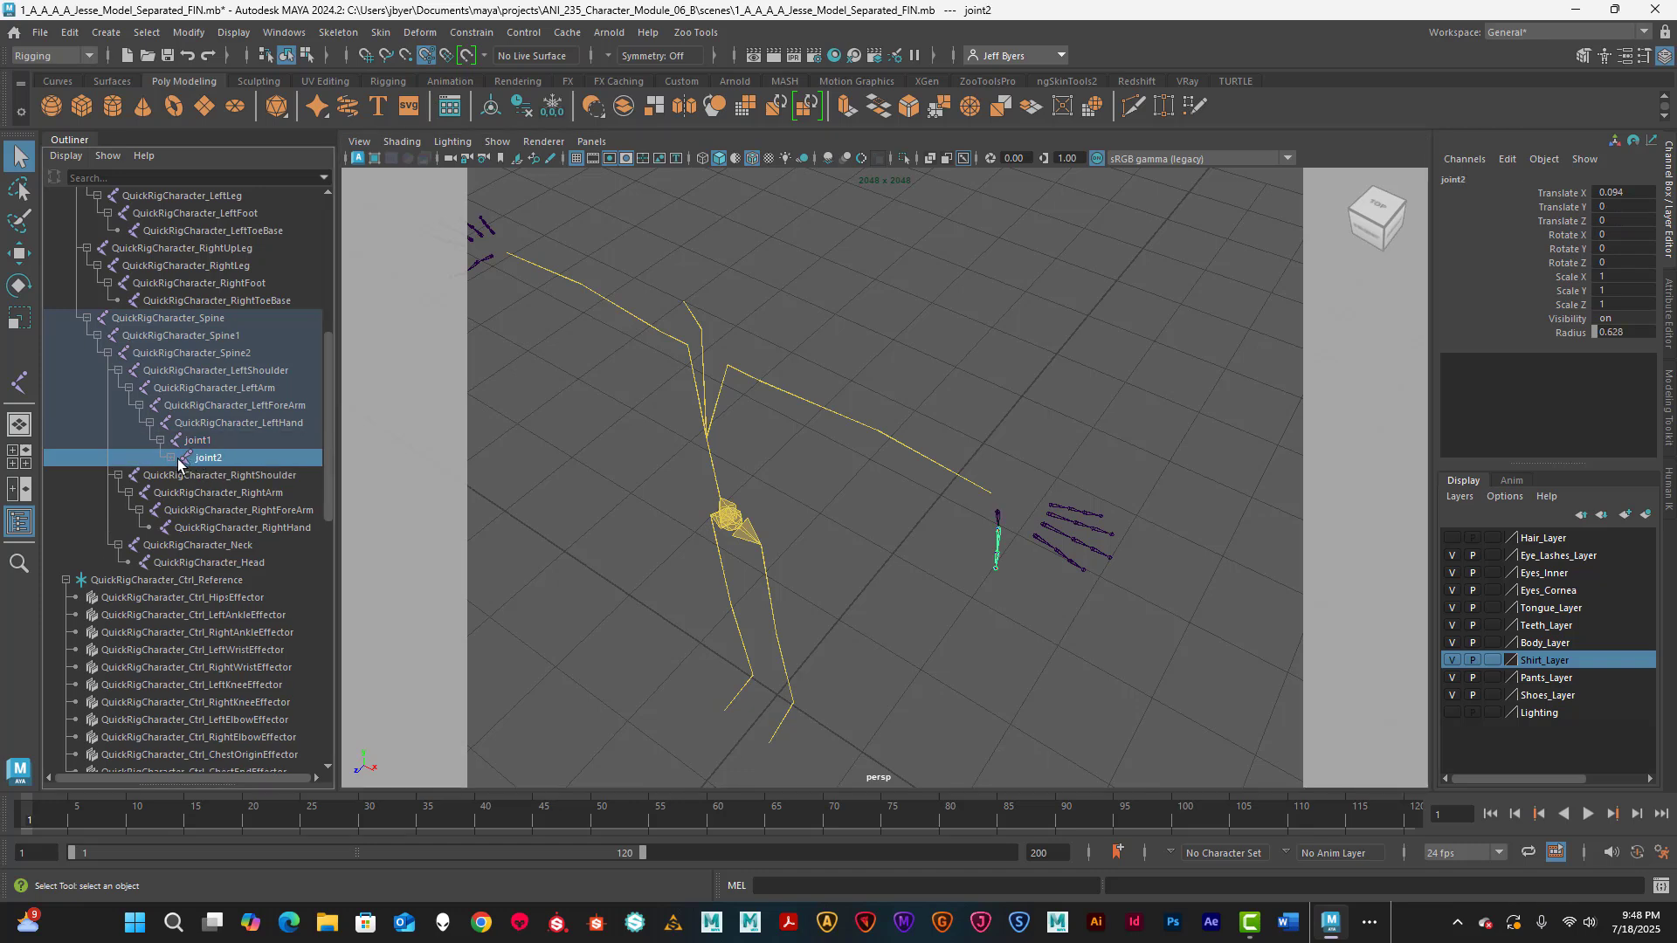
click(171, 457)
click(181, 442)
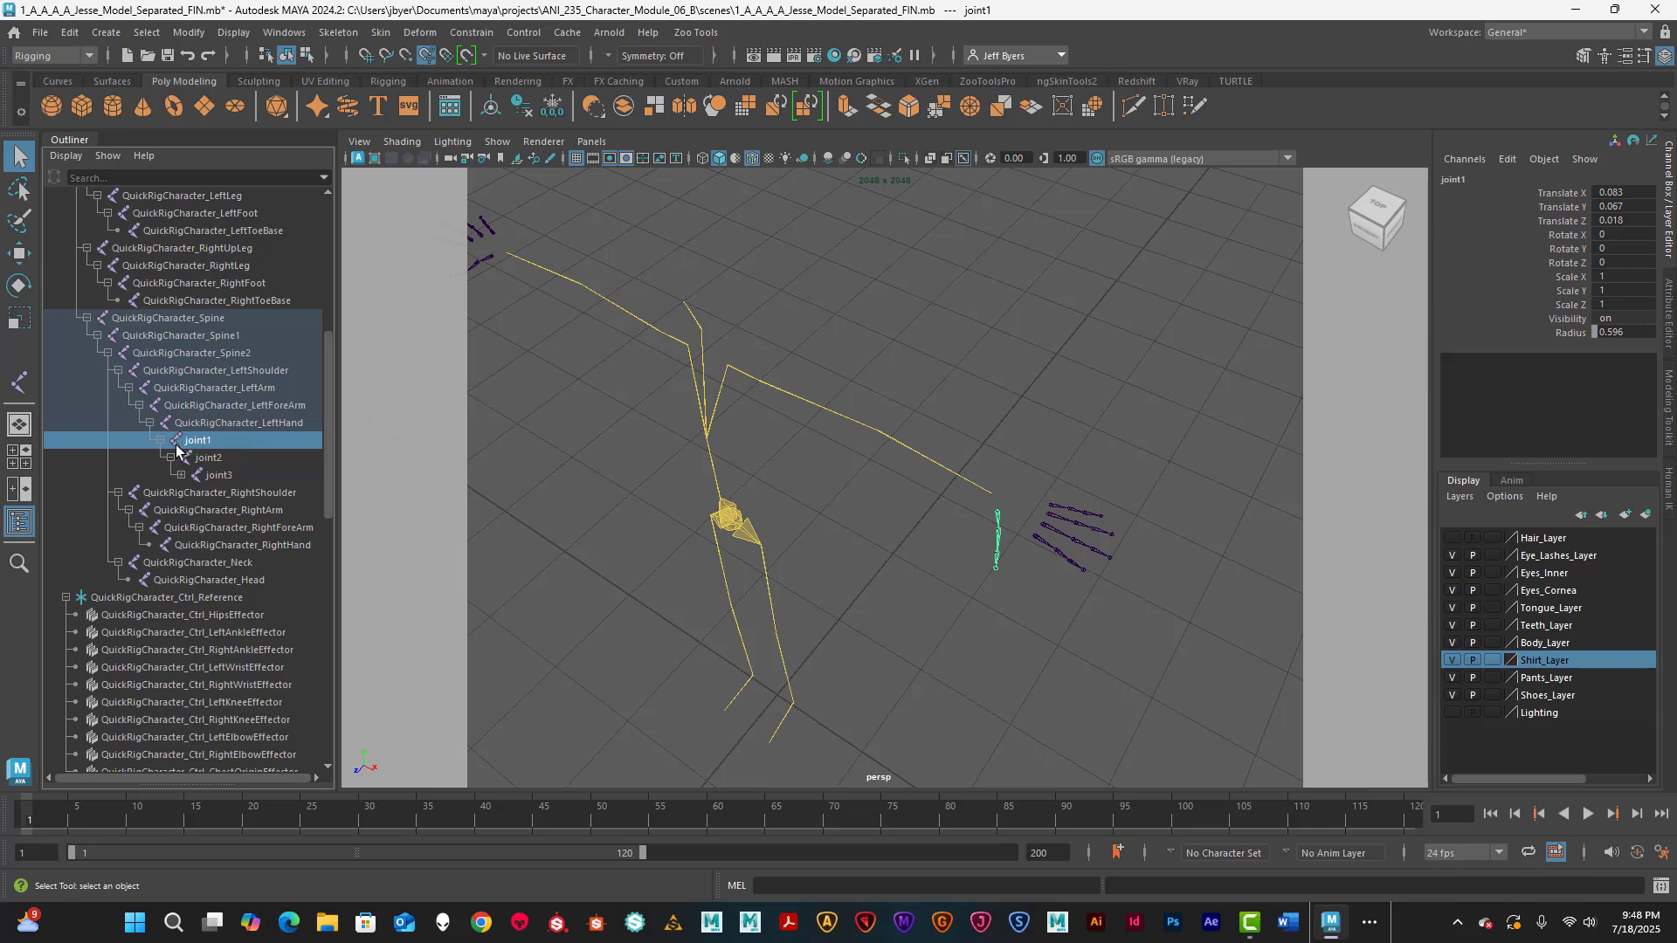
click(185, 425)
click(149, 423)
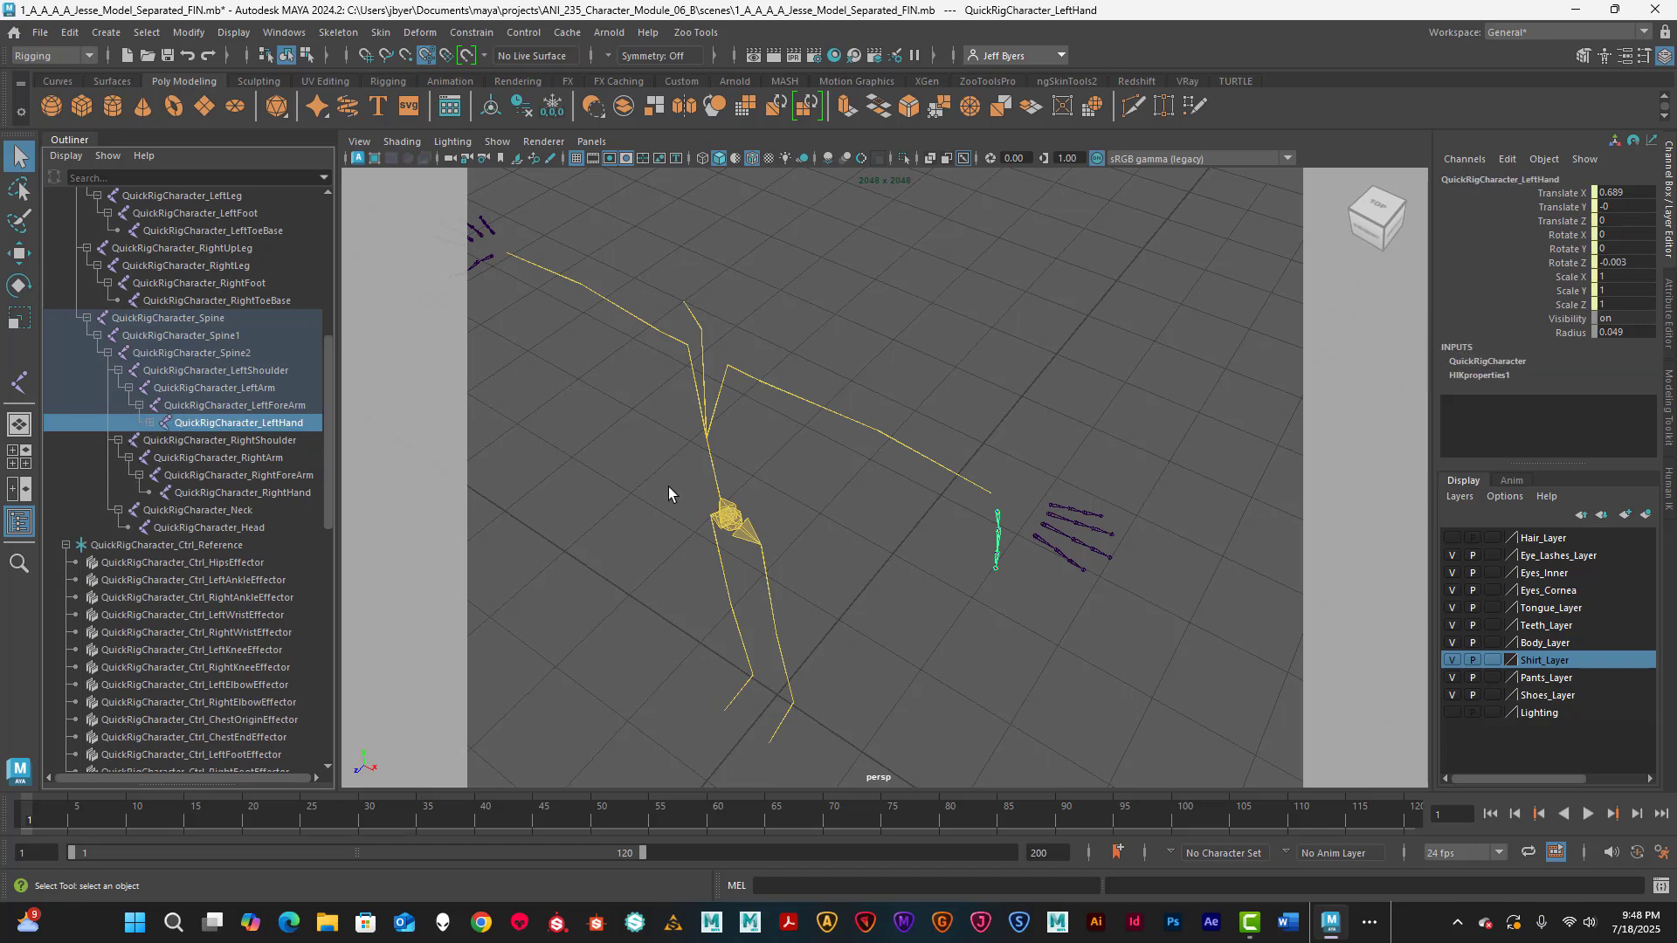
- Restore the display of all object types in the perspective view
alt+drag(1029, 466, 964, 460)
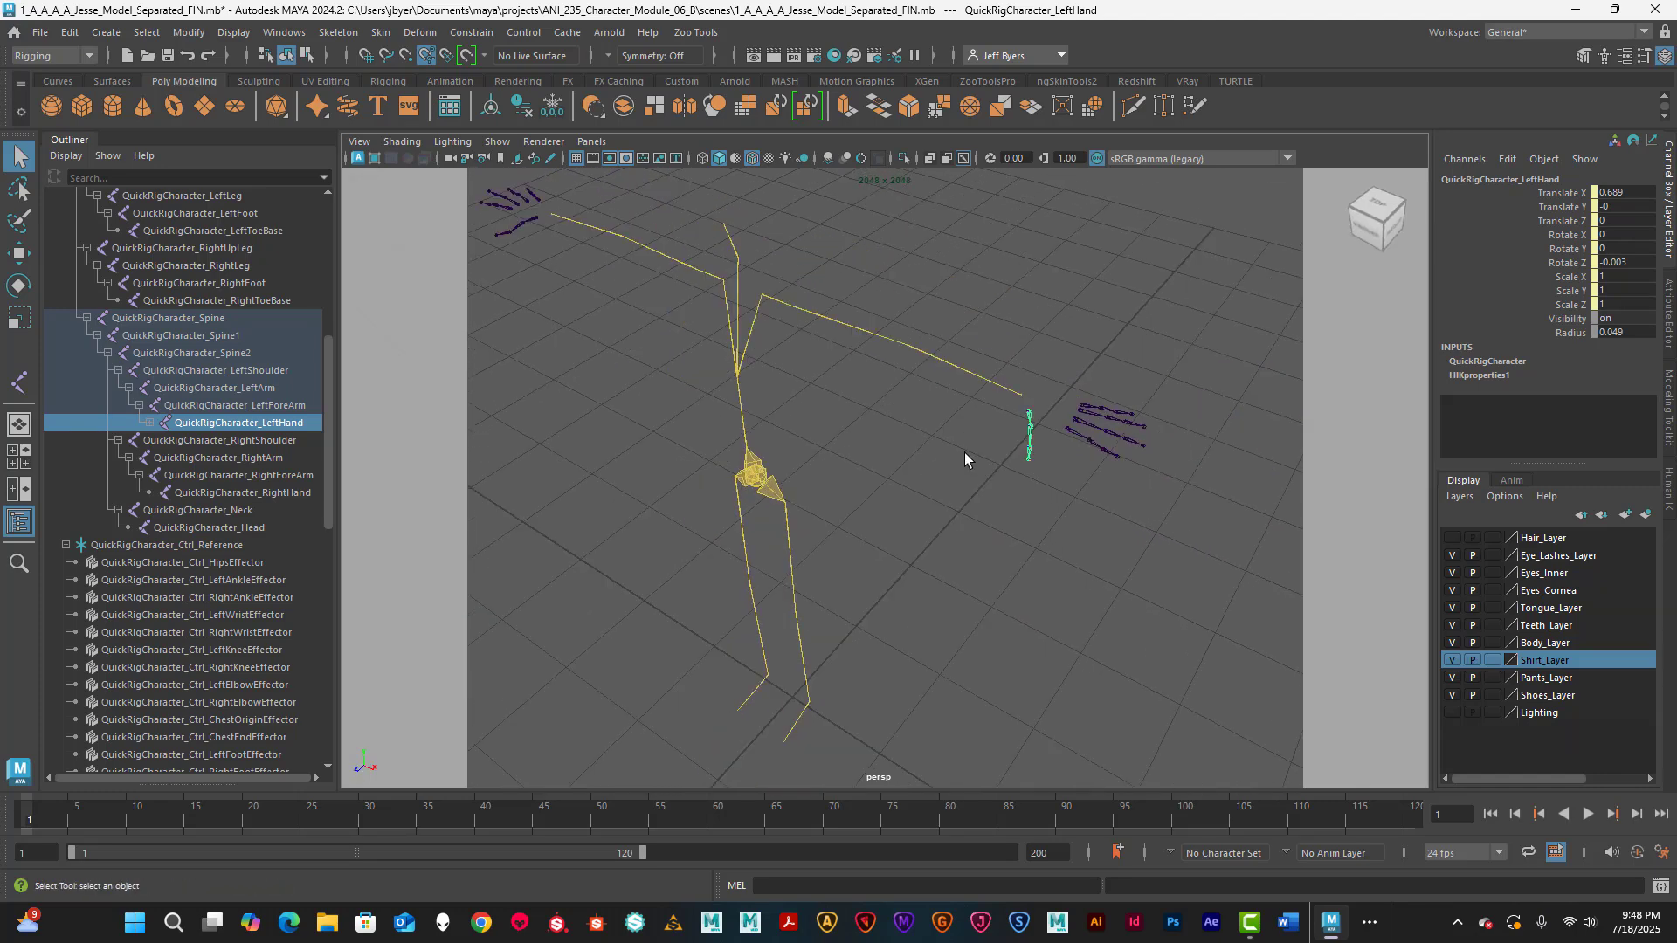
click(497, 141)
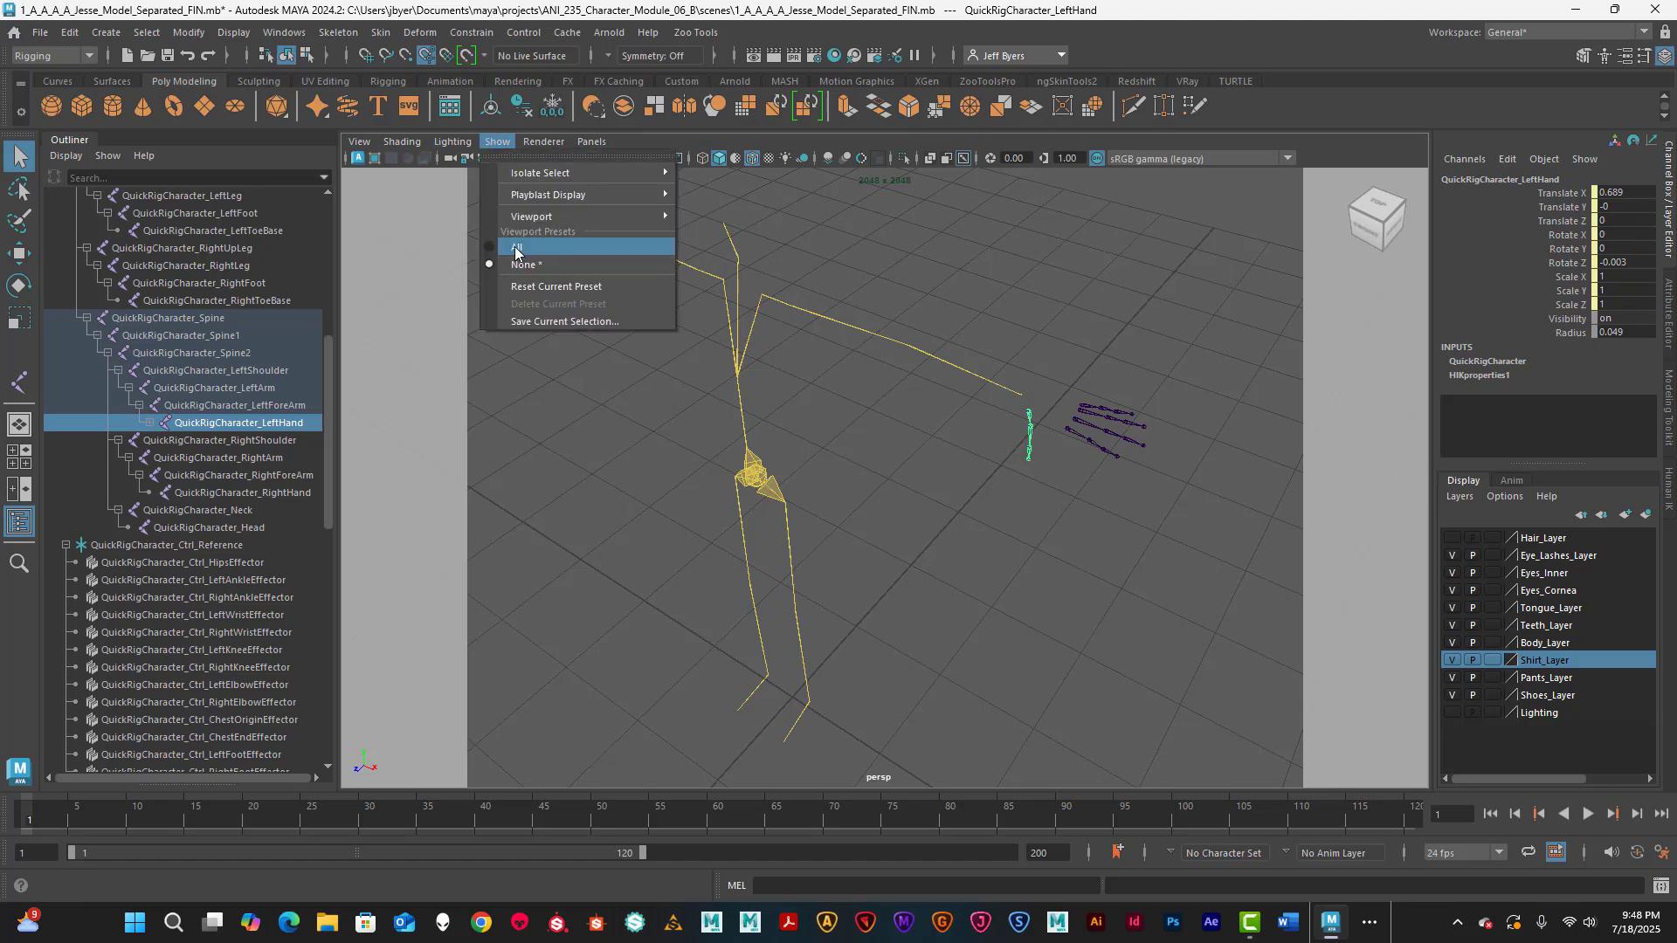
click(516, 249)
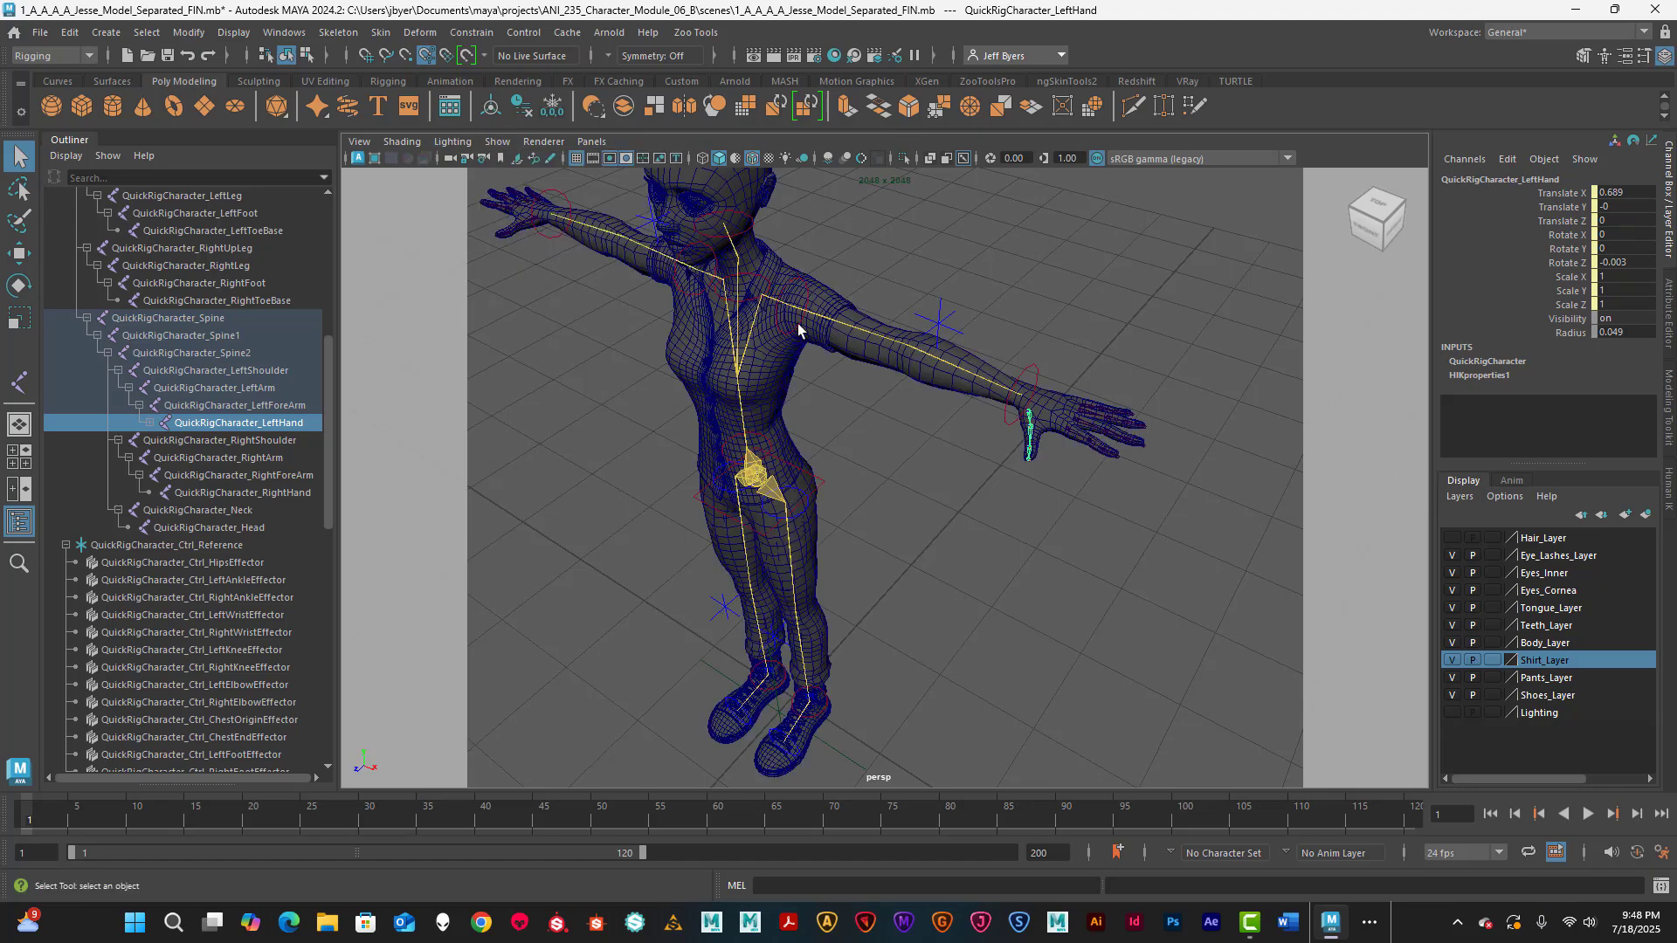
- Lower the left wrist effector to test whether the thumb chain follows, undo the move, and clear the selection
click(1038, 365)
key(w)
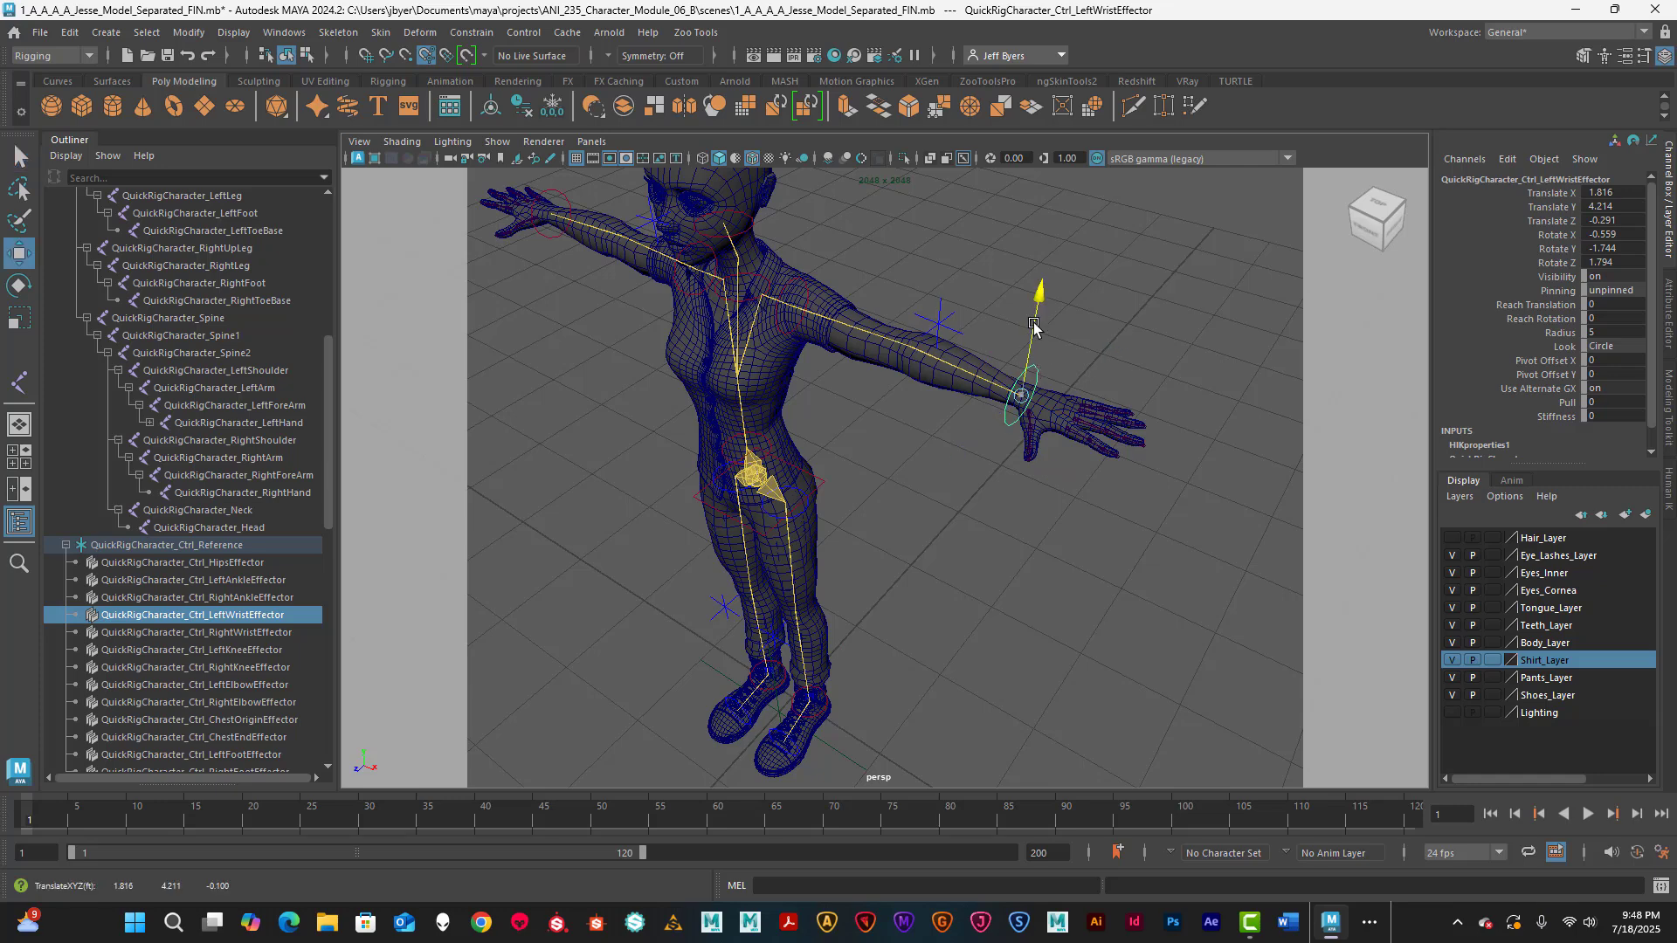
drag(1031, 341, 1015, 370)
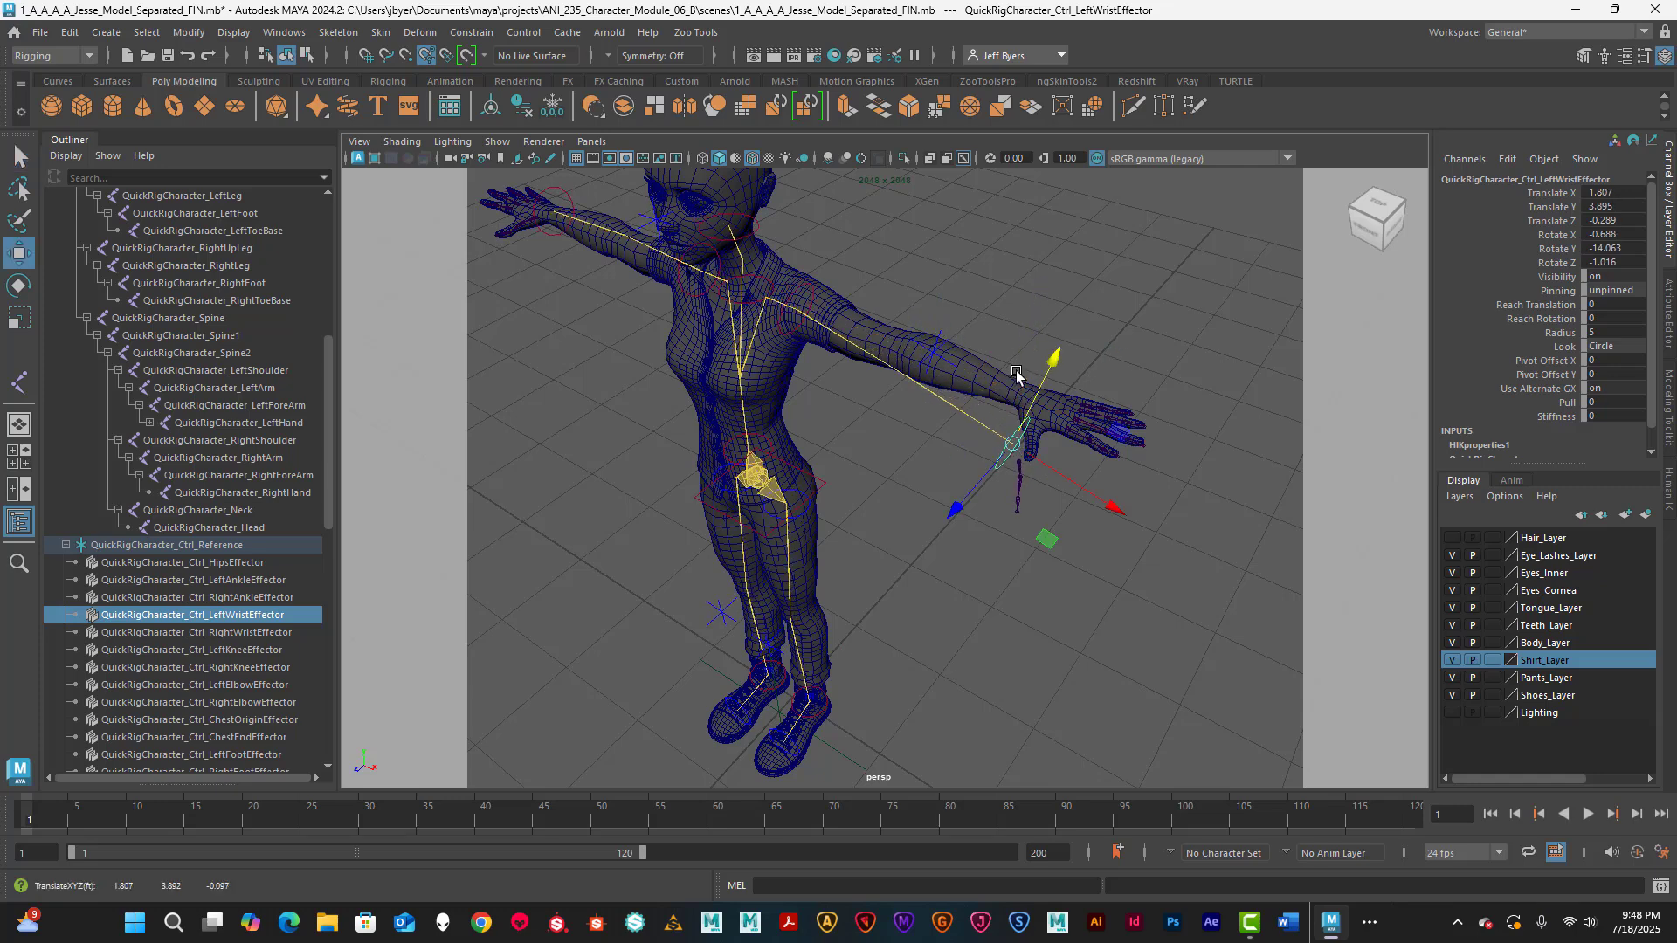
key(ctrl+z)
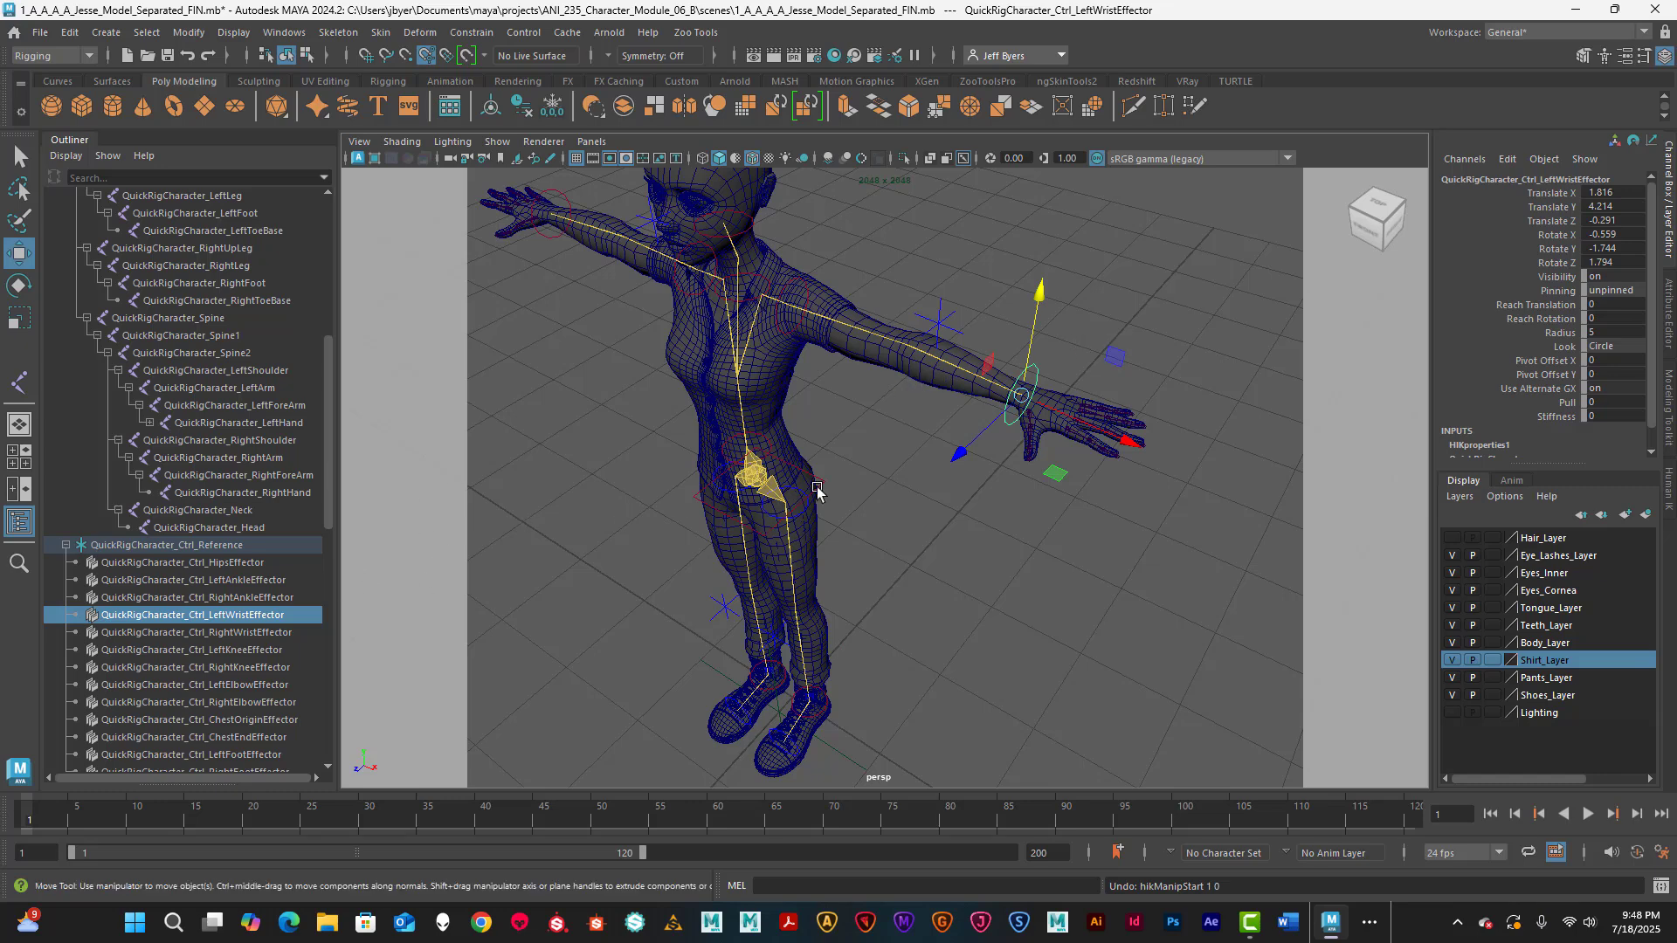
click(1041, 508)
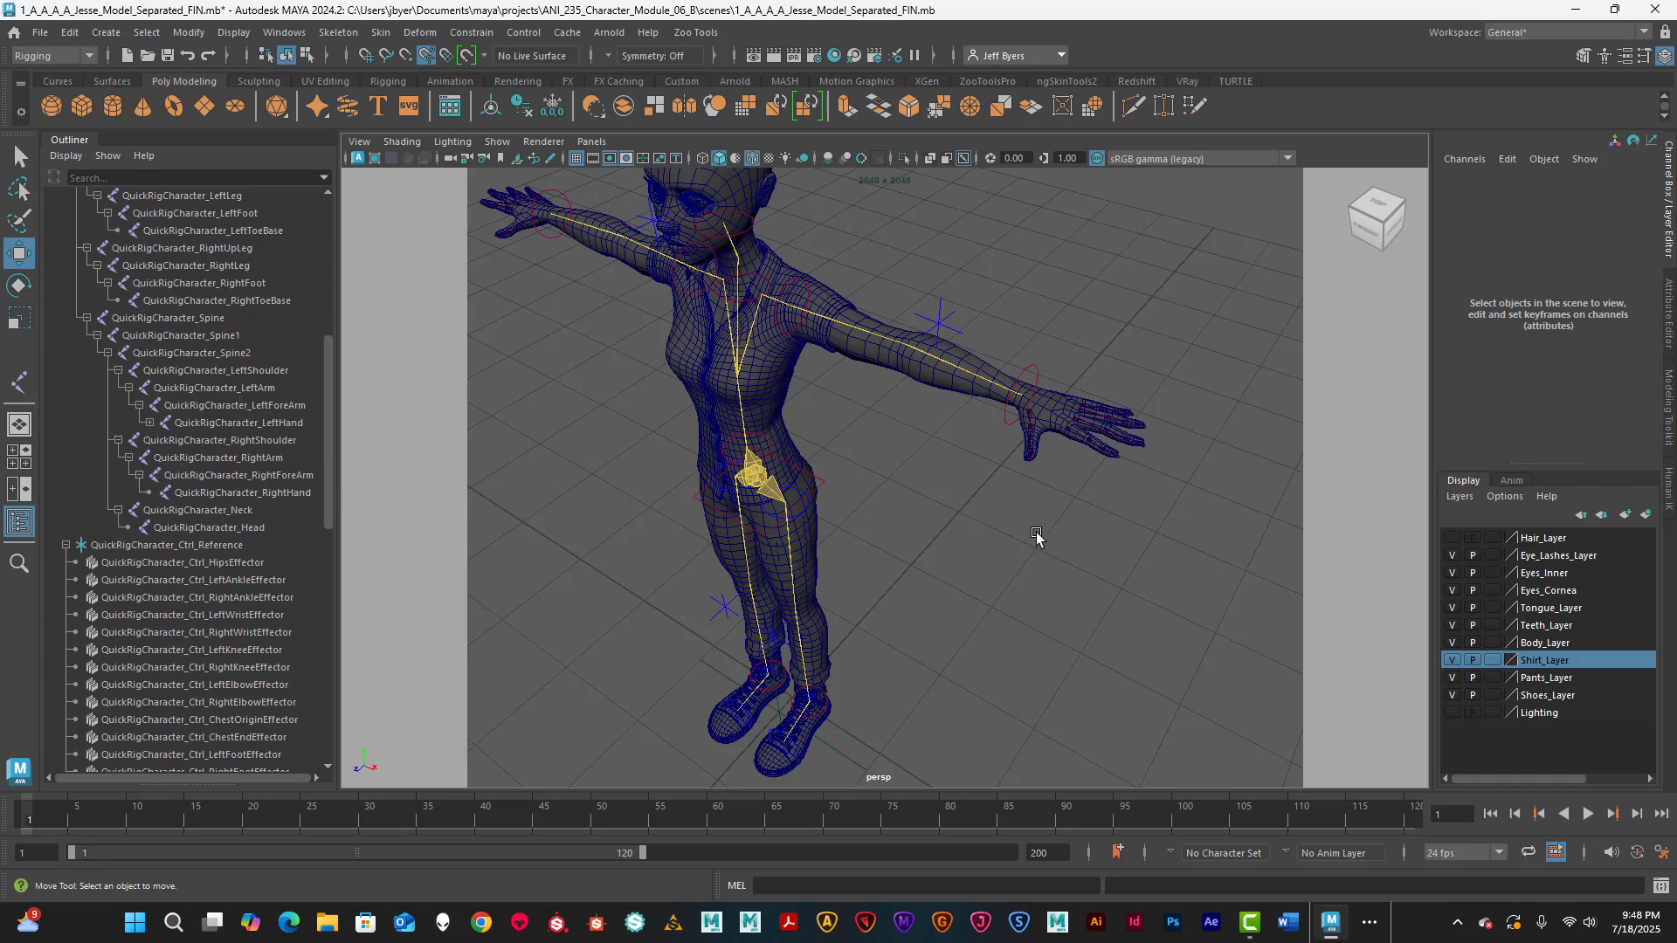
- Parent the left index finger chain's root, joint5, to the skeleton joint QuickRigCharacter_LeftHand
scroll(1073, 531, up, 2)
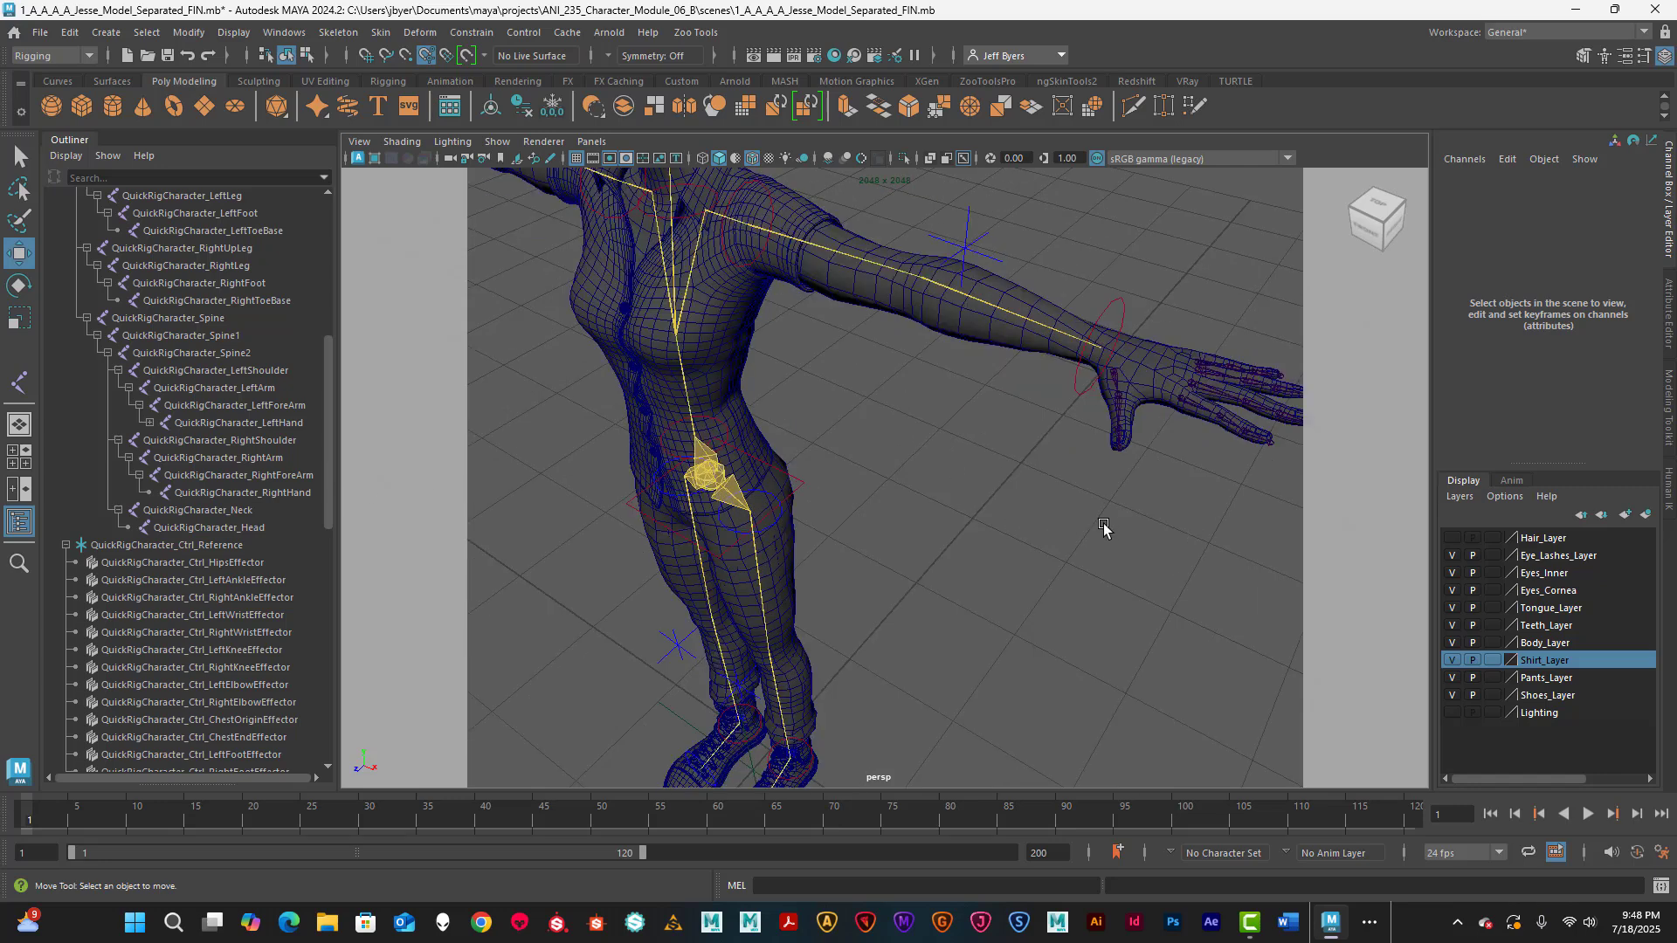
scroll(976, 463, up, 4)
scroll(987, 495, up, 2)
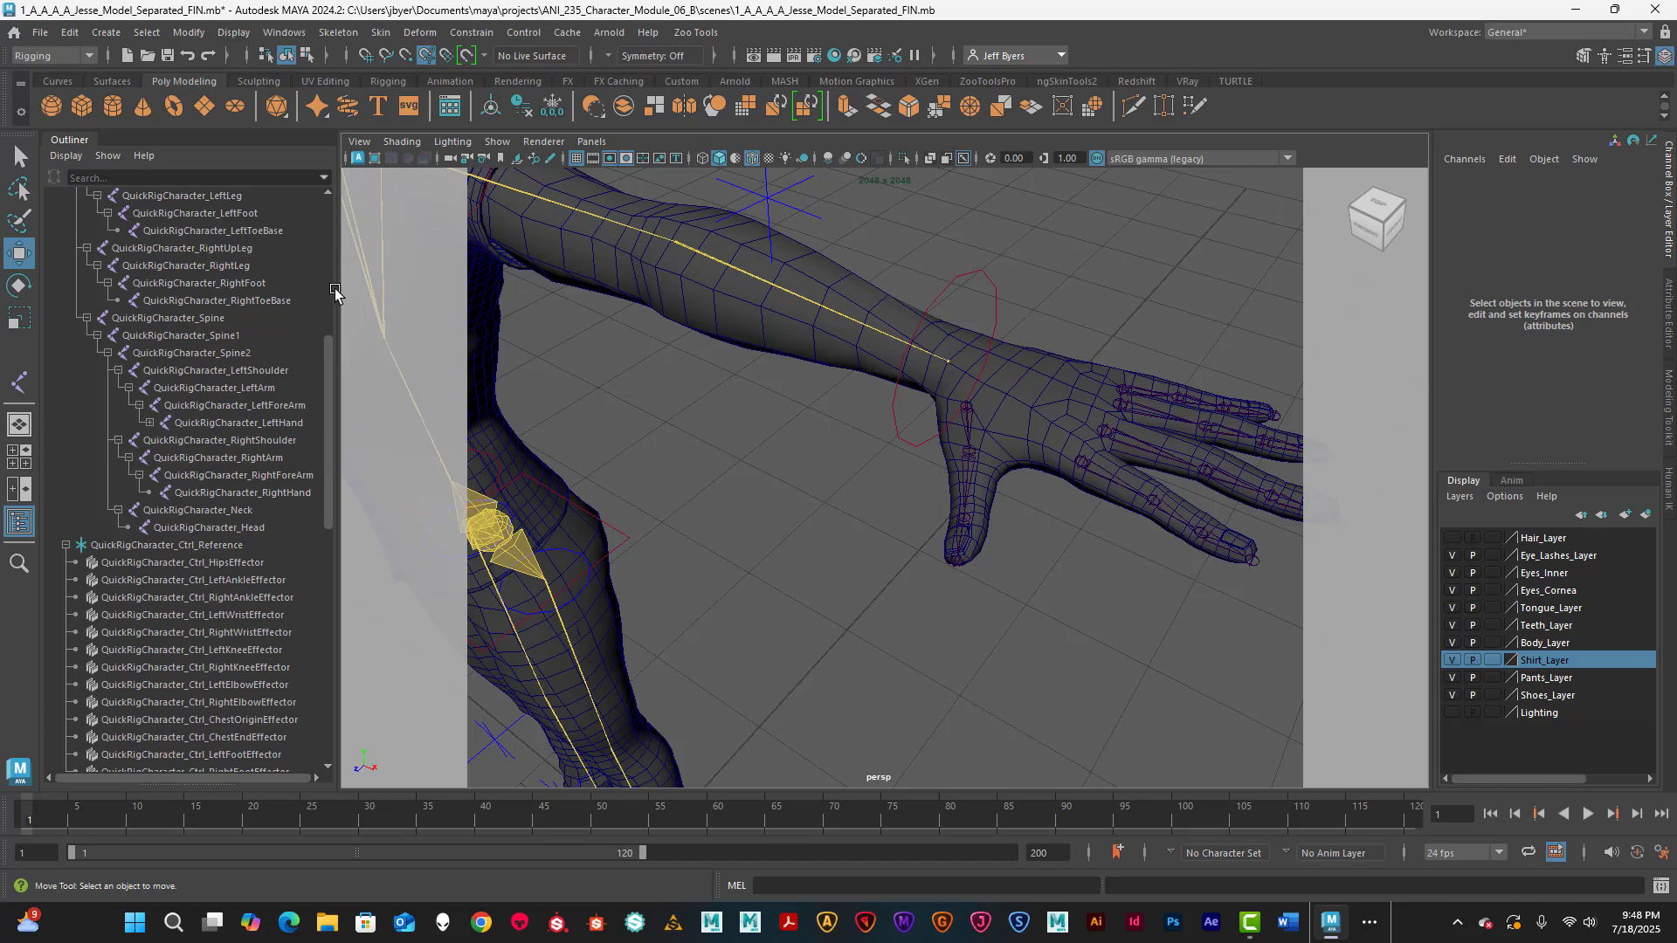
click(1084, 460)
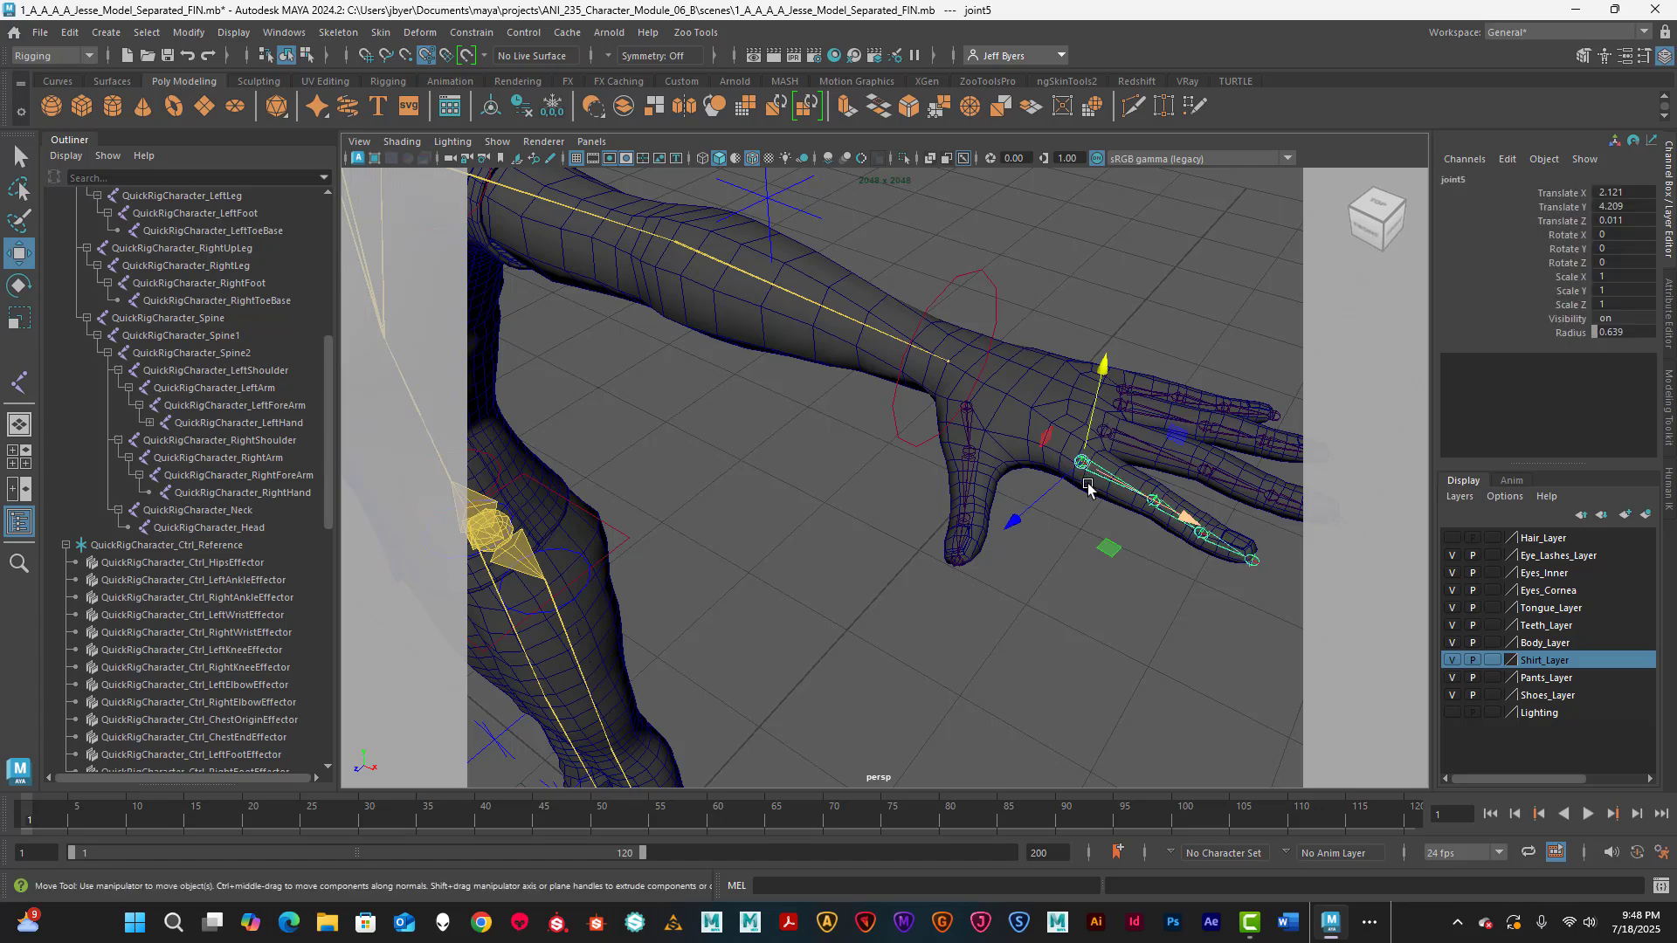
scroll(168, 606, down, 4)
scroll(170, 607, down, 5)
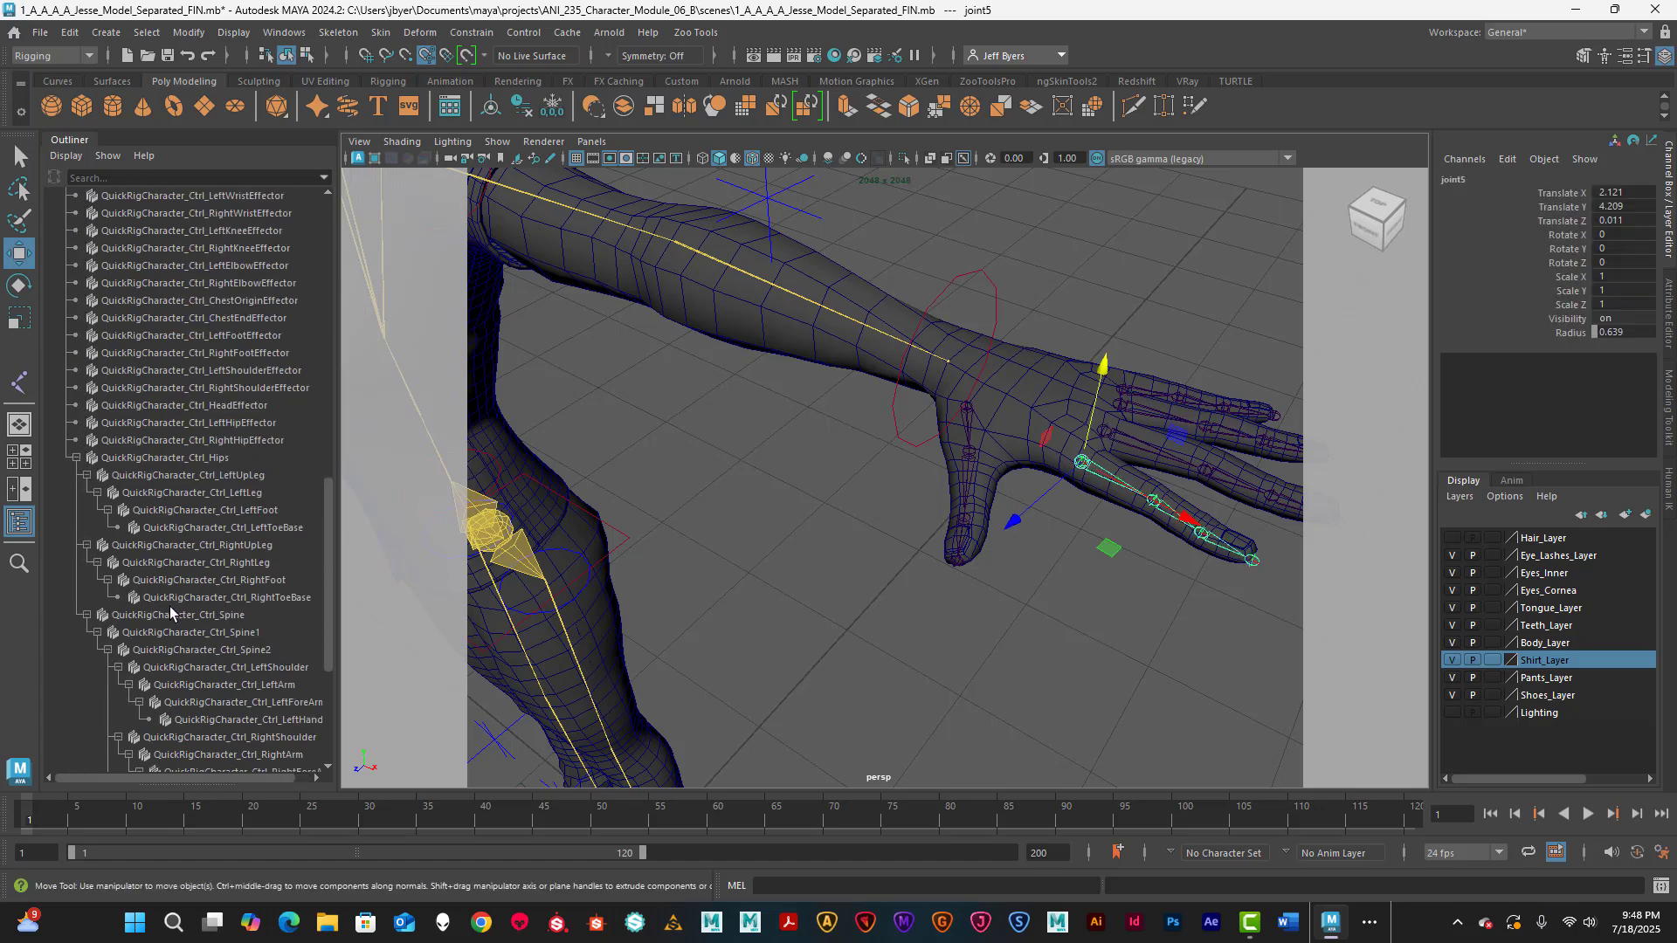
scroll(170, 607, up, 12)
scroll(169, 606, up, 4)
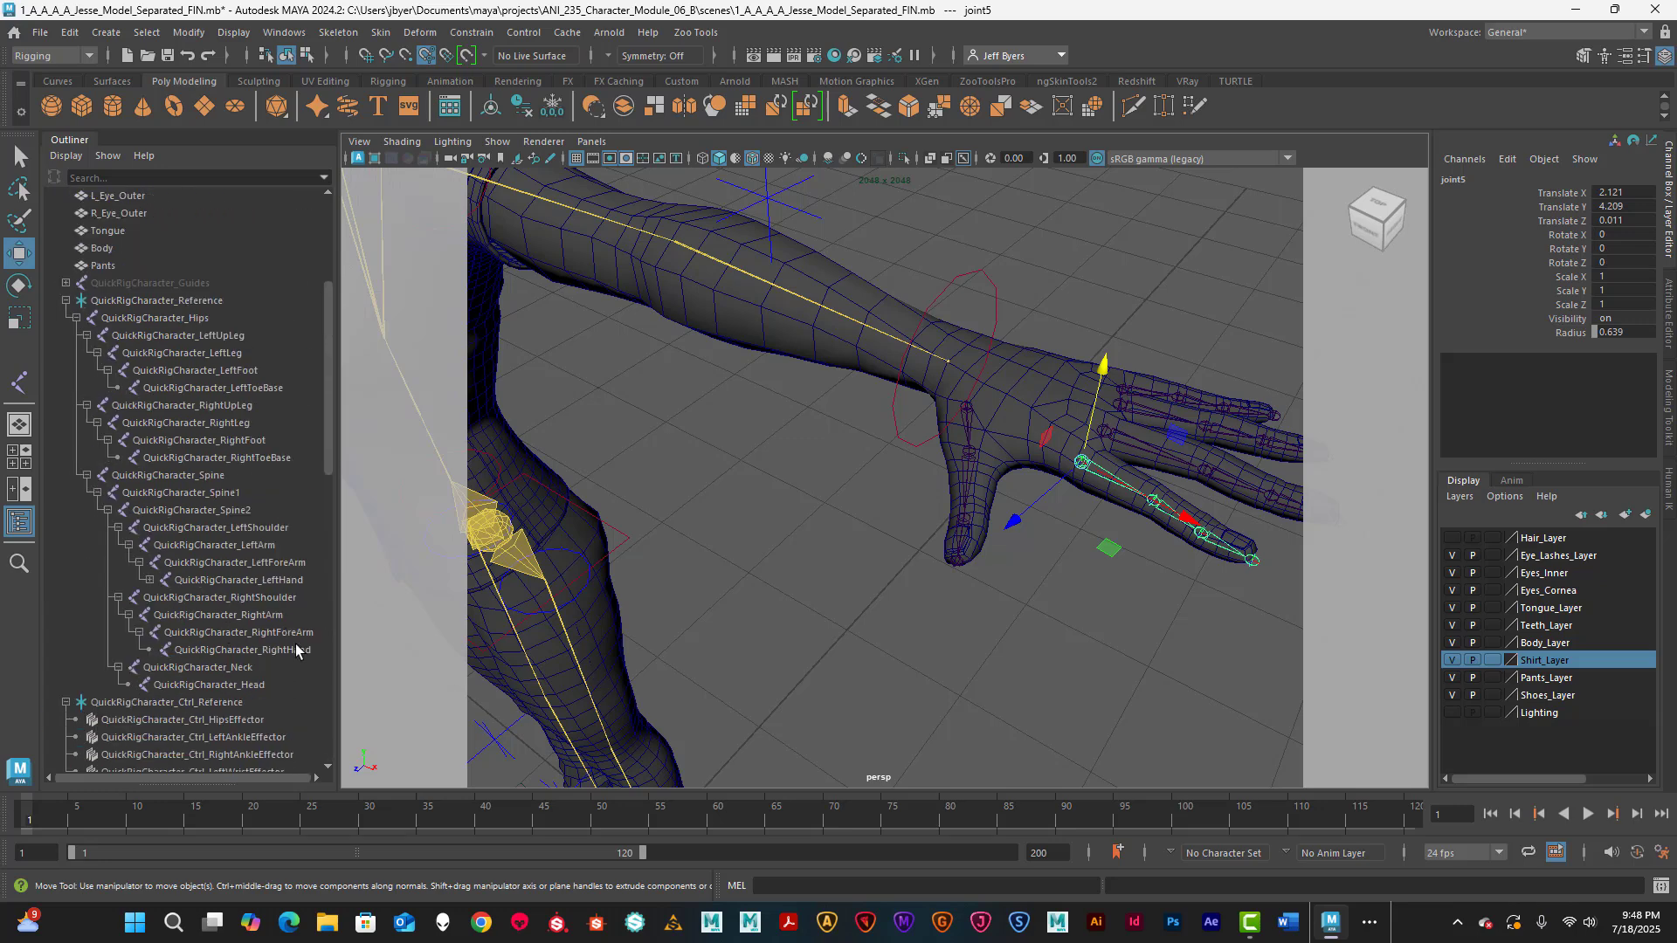
click(269, 580)
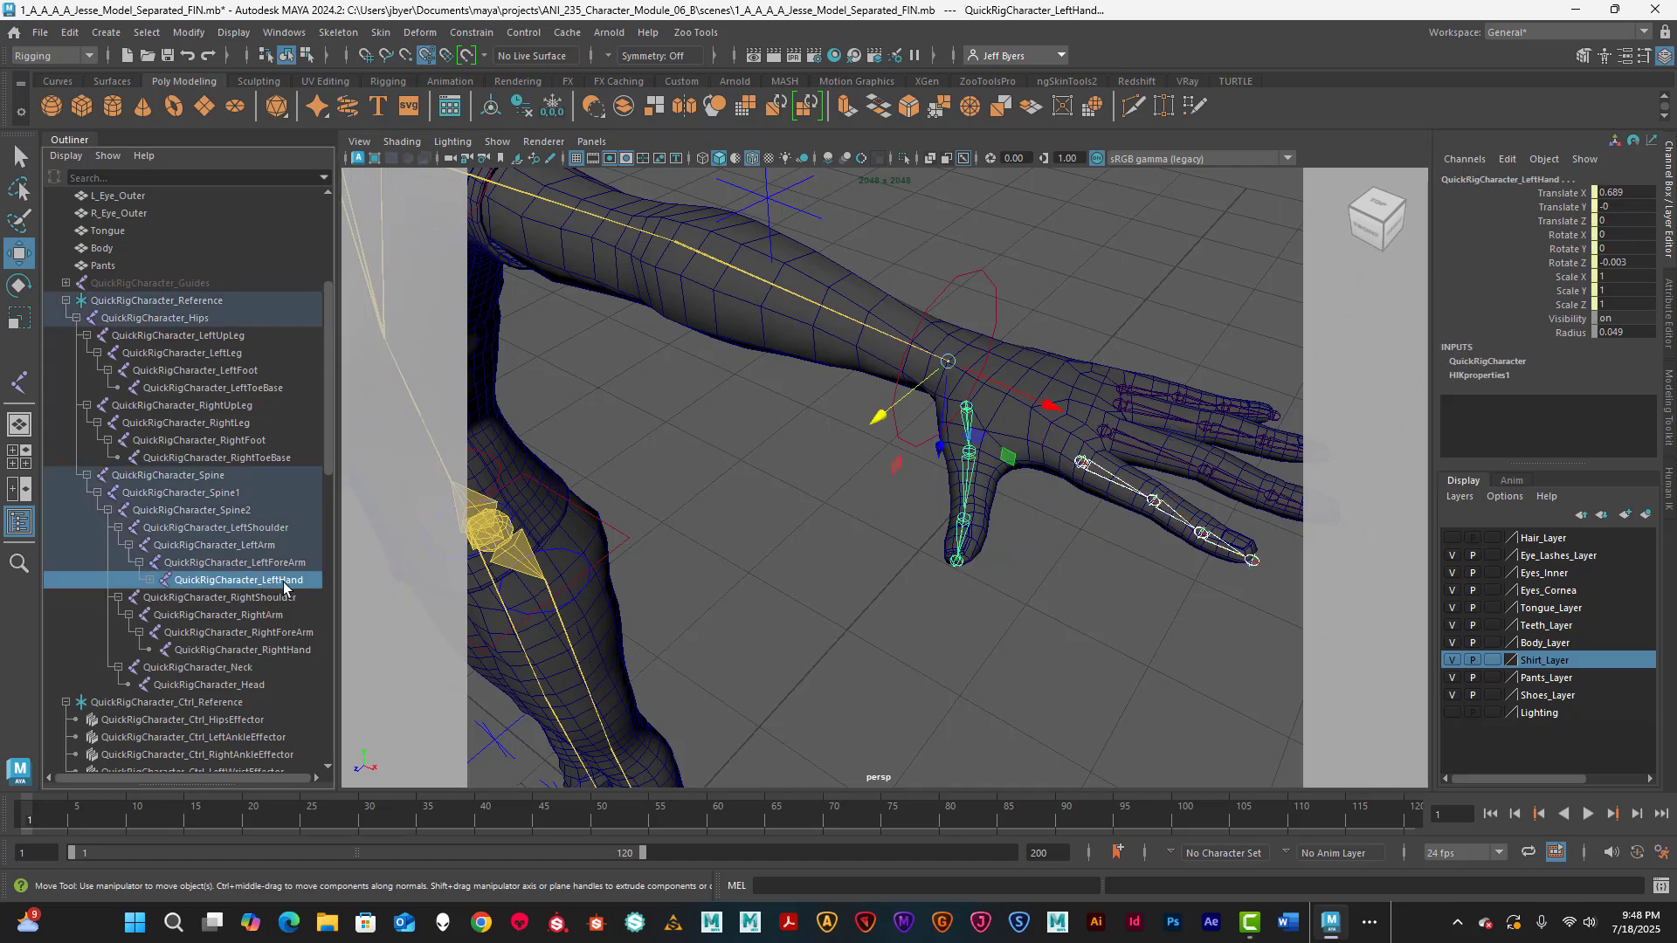
key(Down)
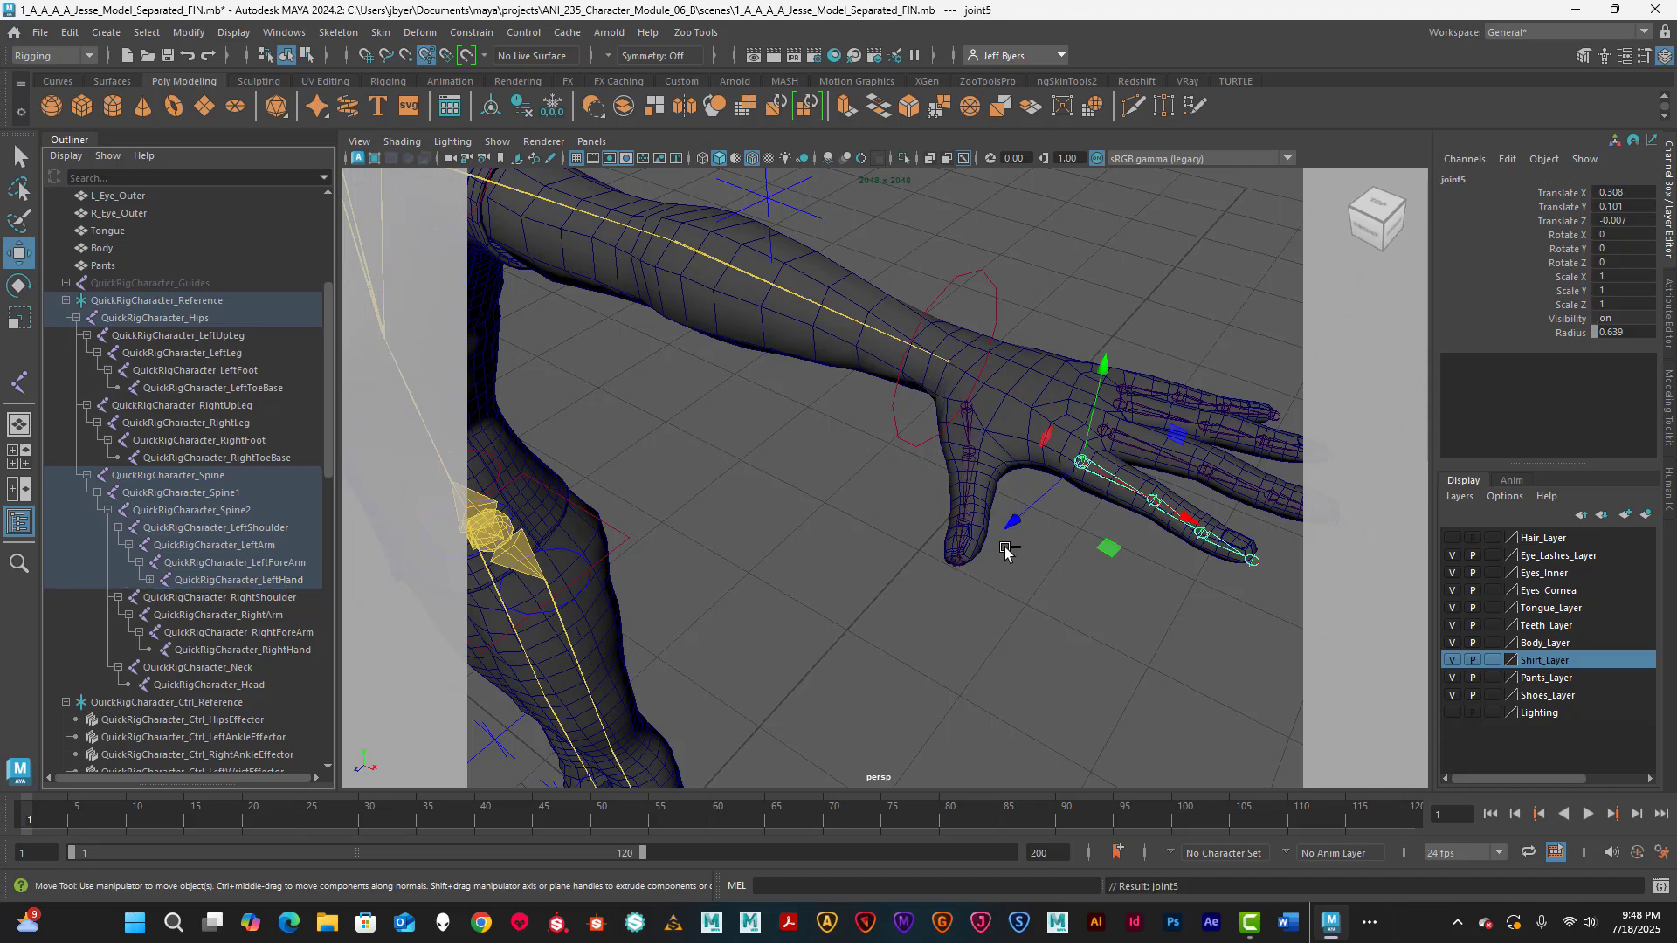
- Parent the roots of the left middle and ring finger chains, joint9 and joint13, to QuickRigCharacter_LeftHand
click(1103, 433)
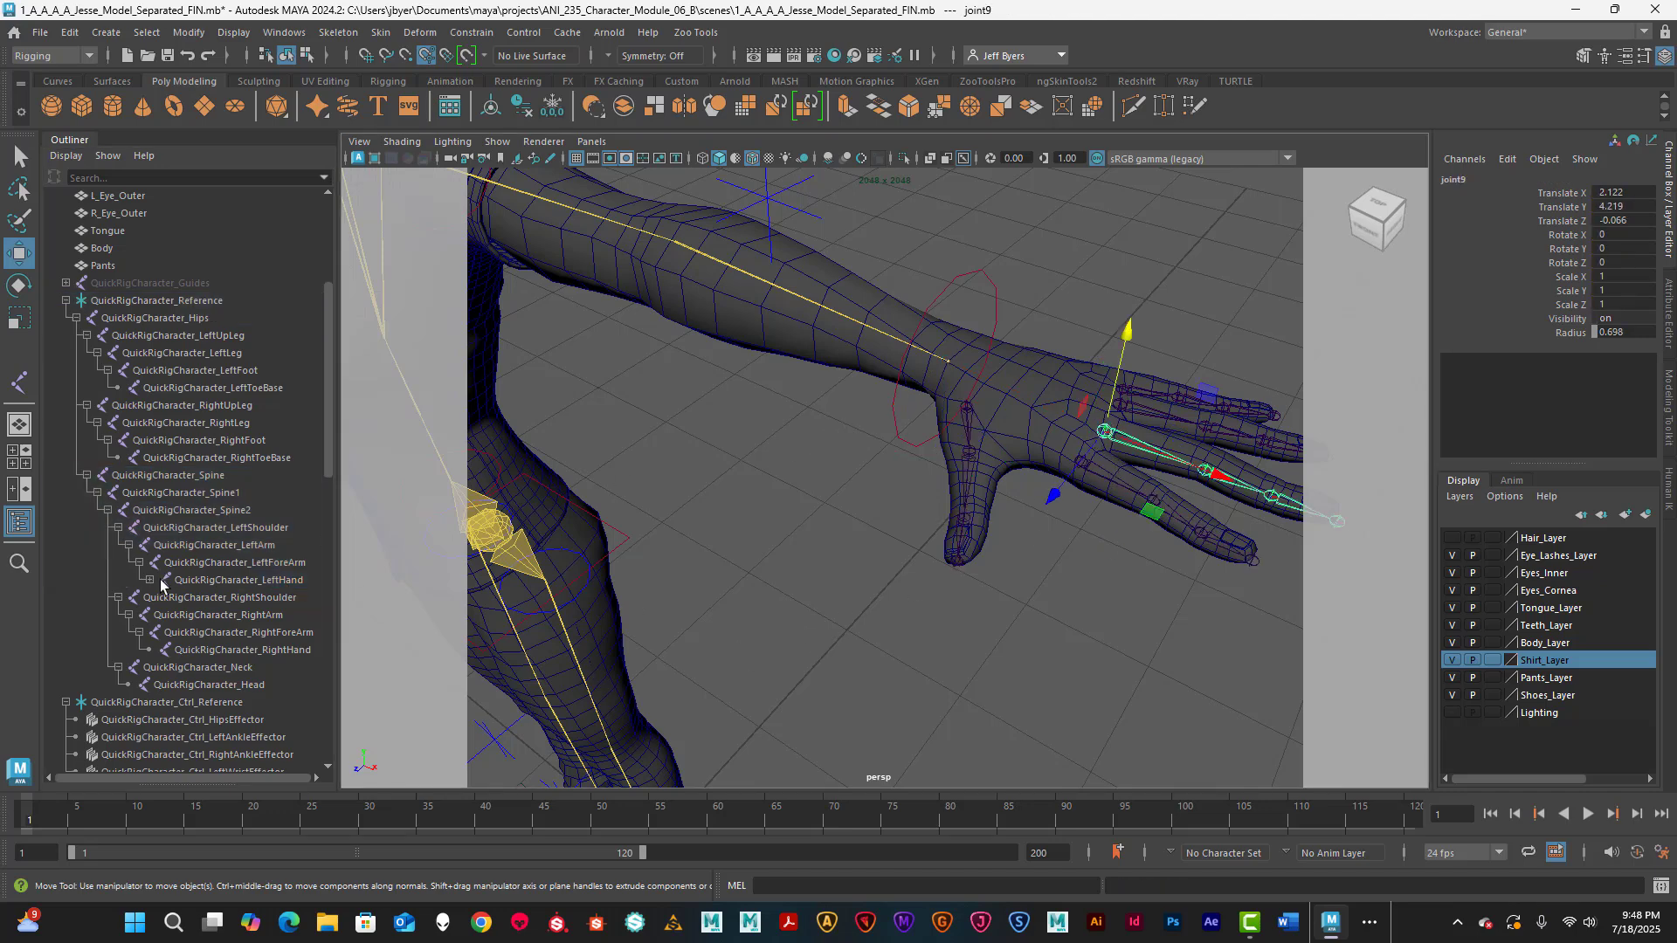
click(302, 580)
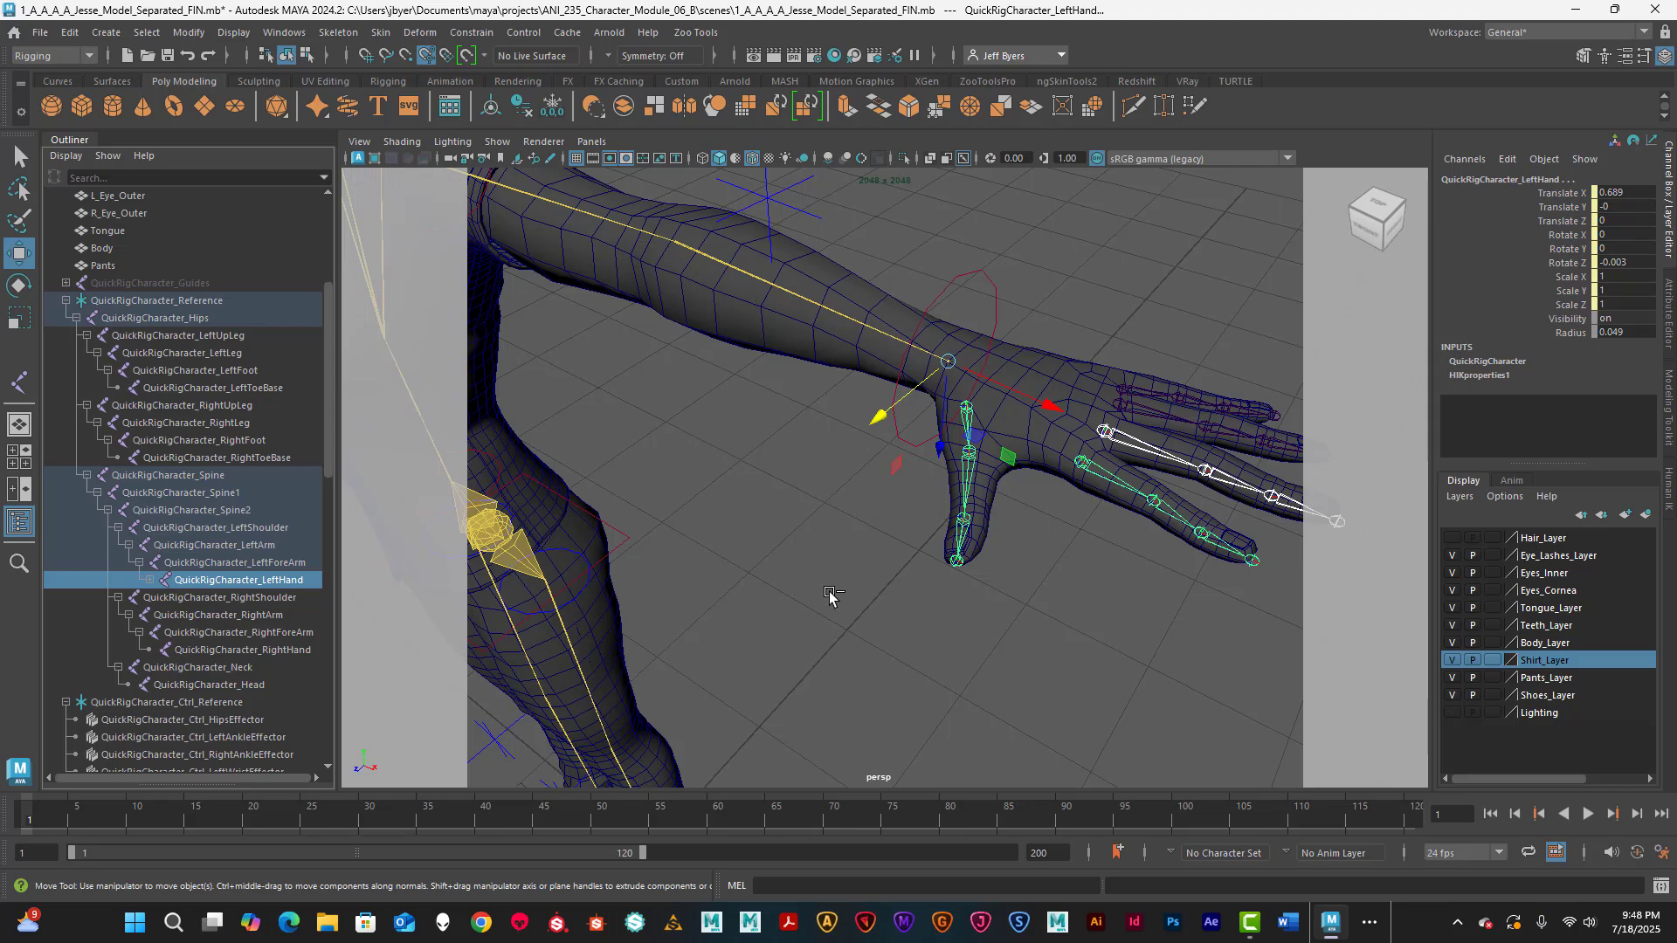
key(Down)
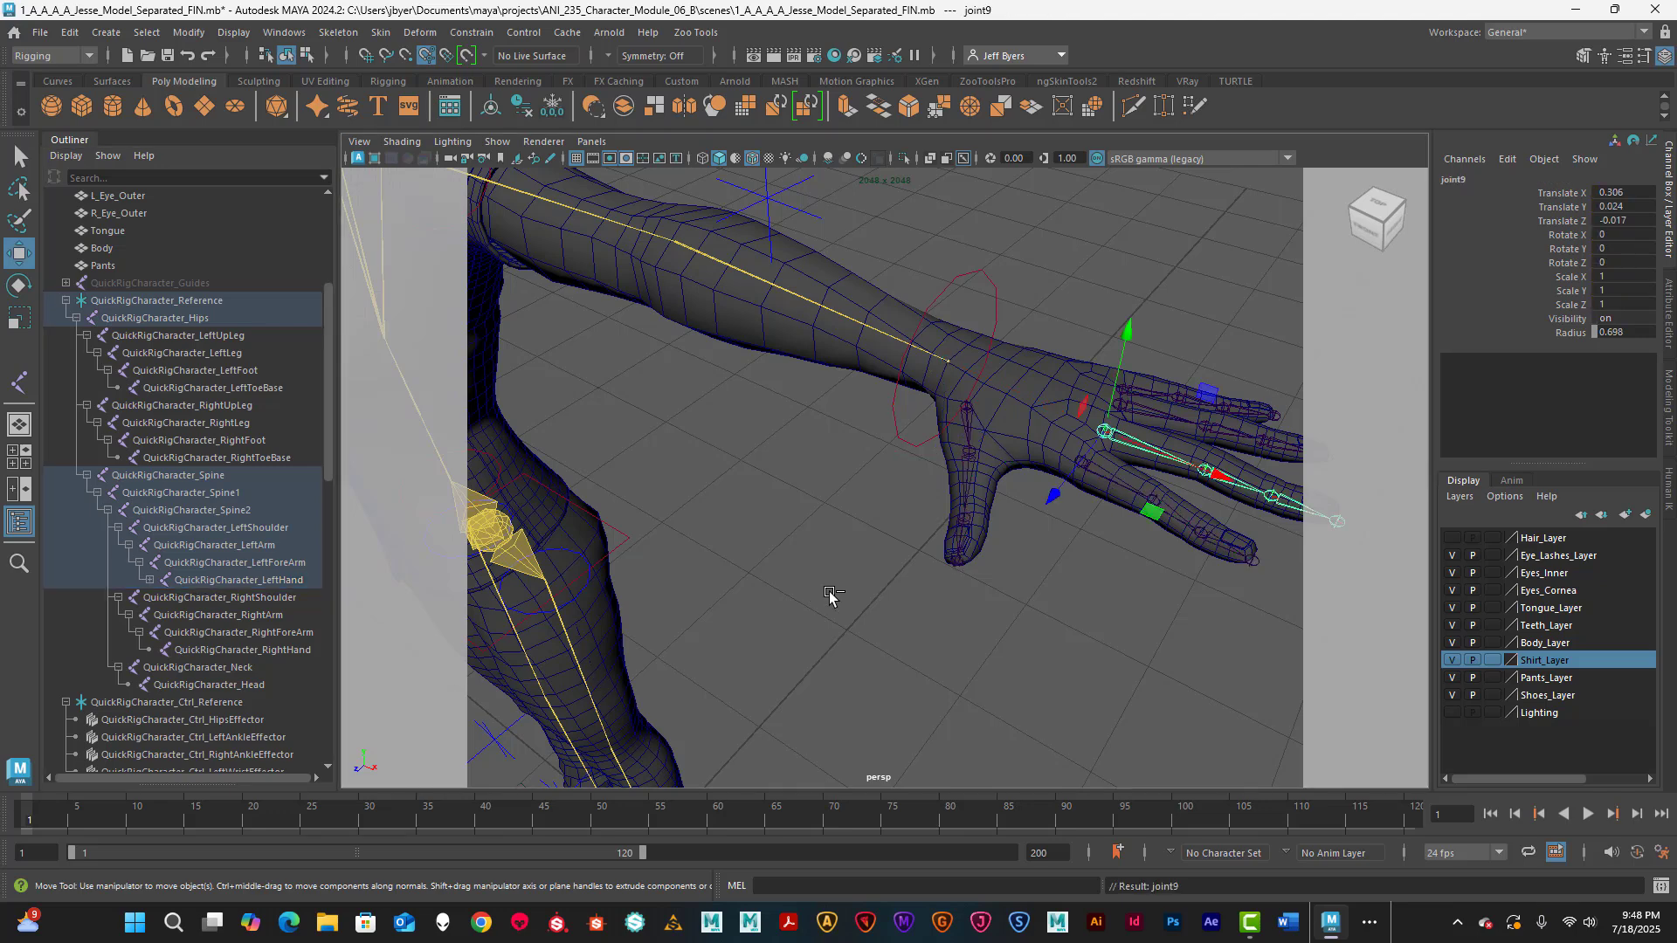
click(1144, 410)
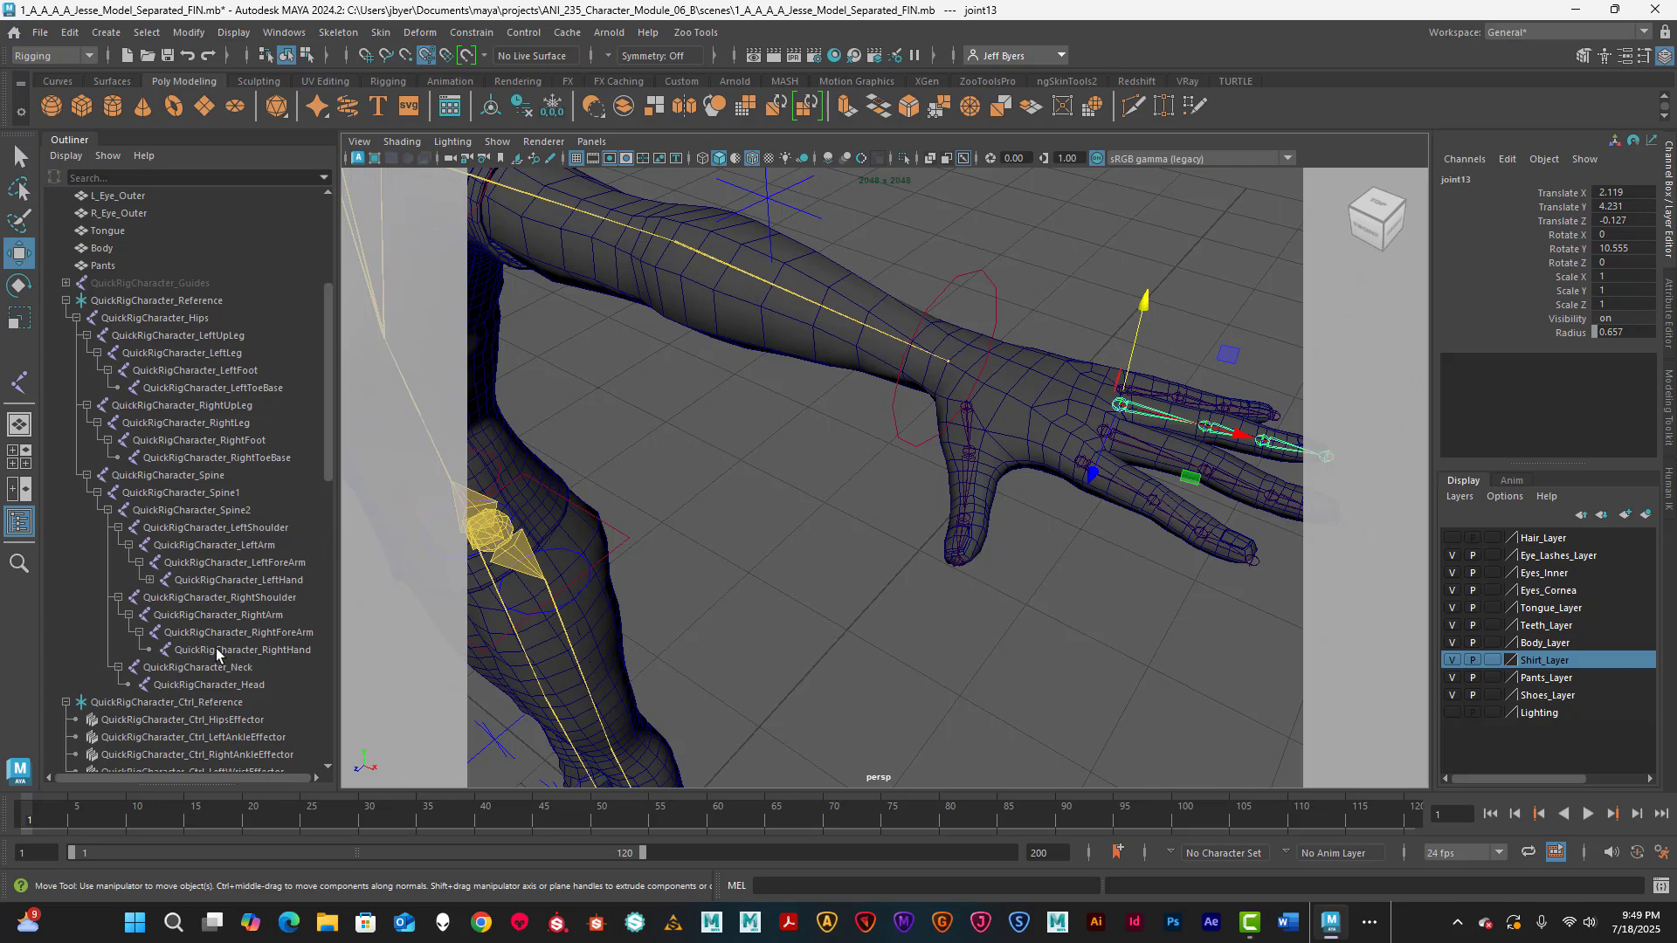
click(297, 580)
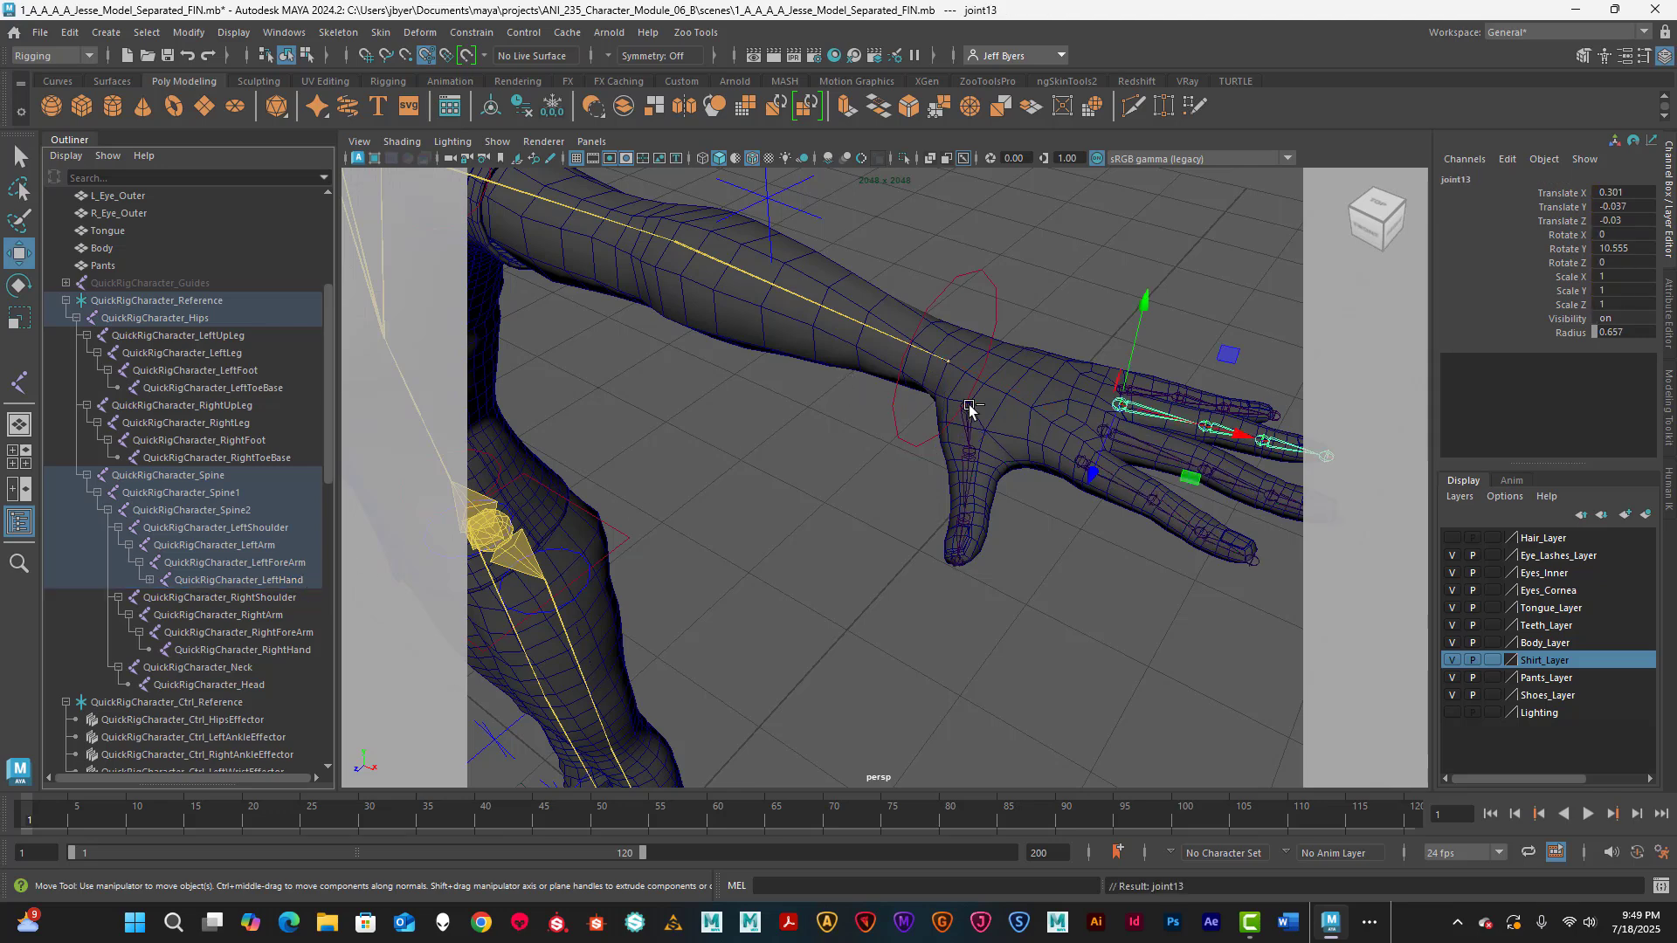
- Parent the left little finger chain's root, joint17, to QuickRigCharacter_LeftHand
click(1144, 393)
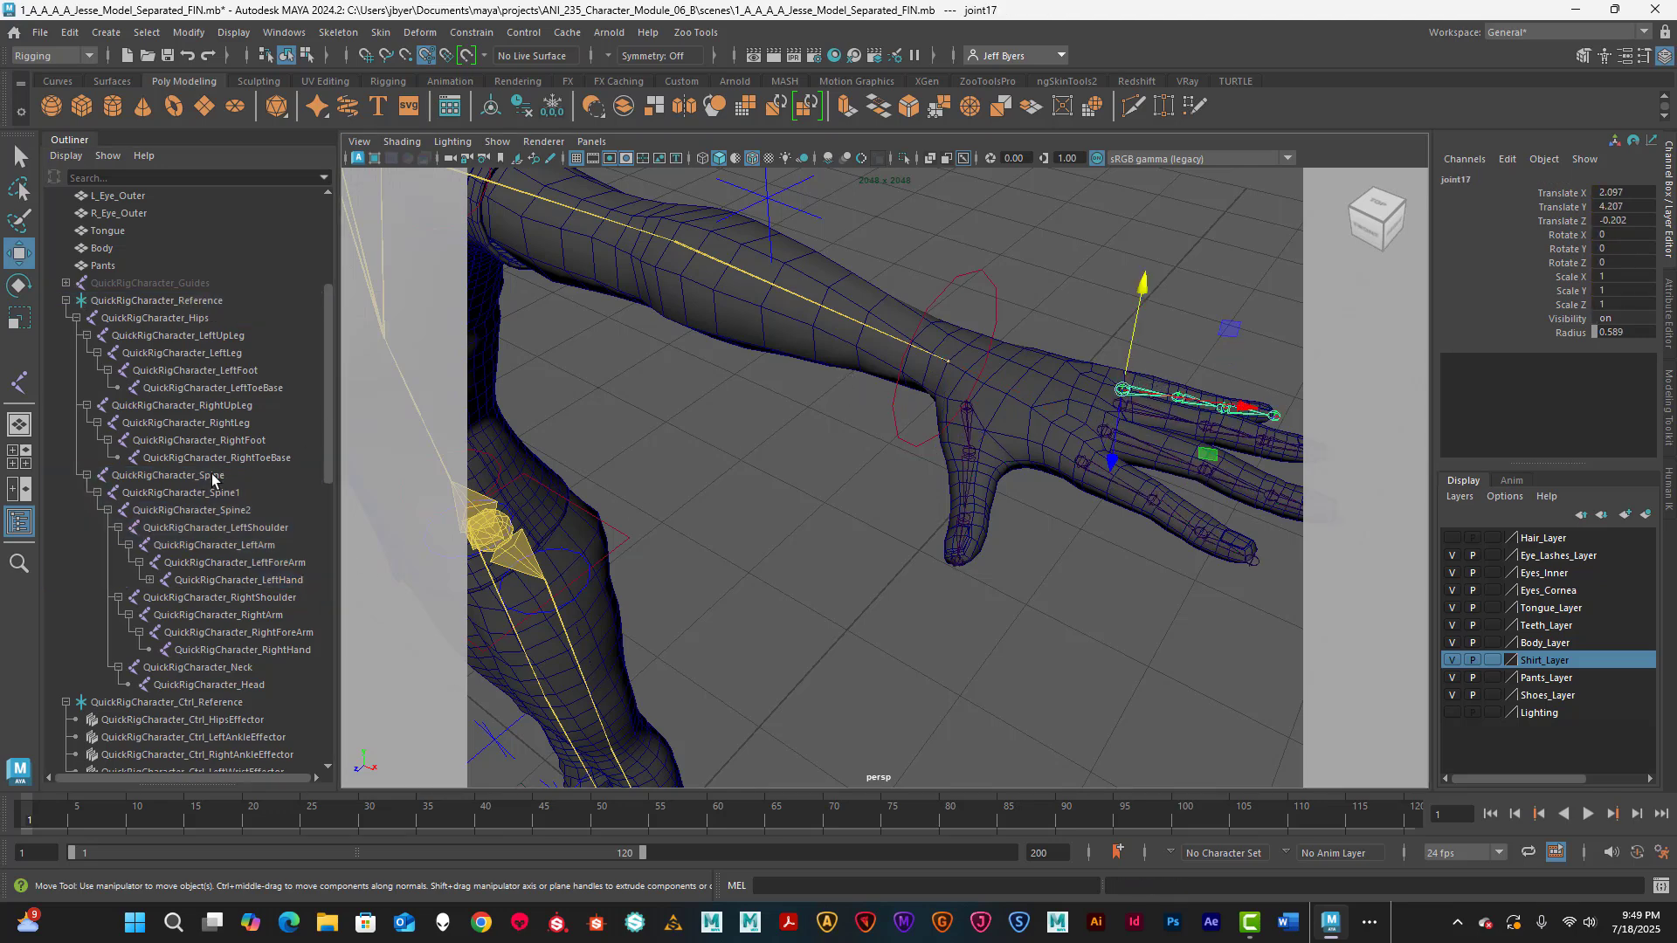
click(1108, 432)
click(1105, 432)
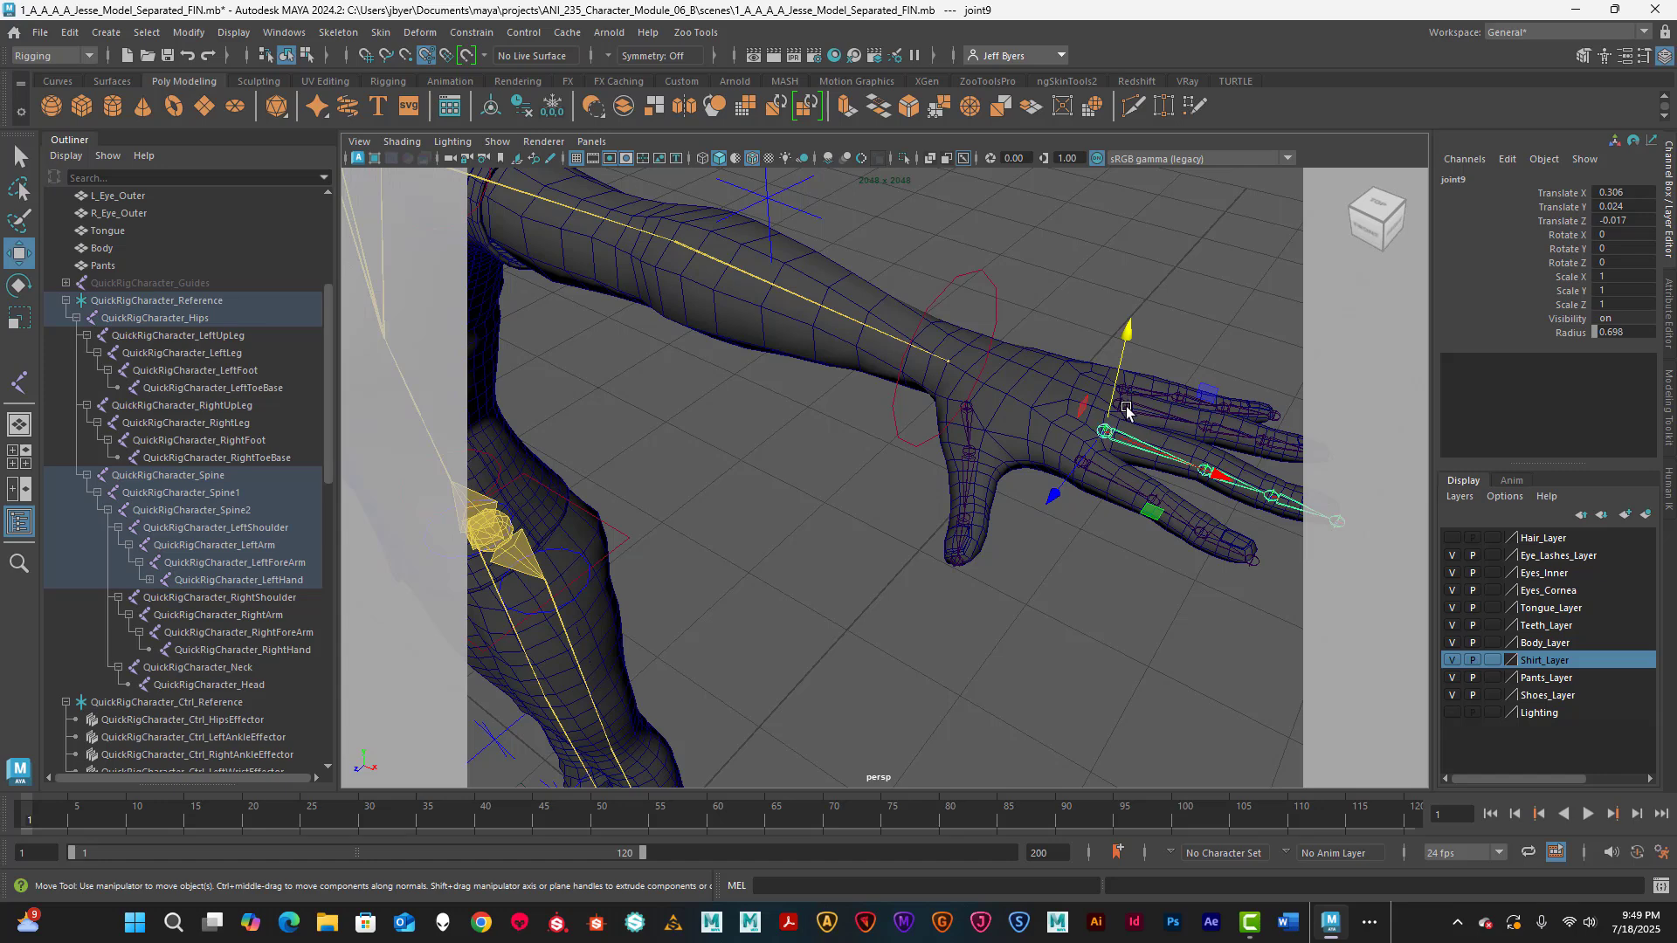
click(1122, 406)
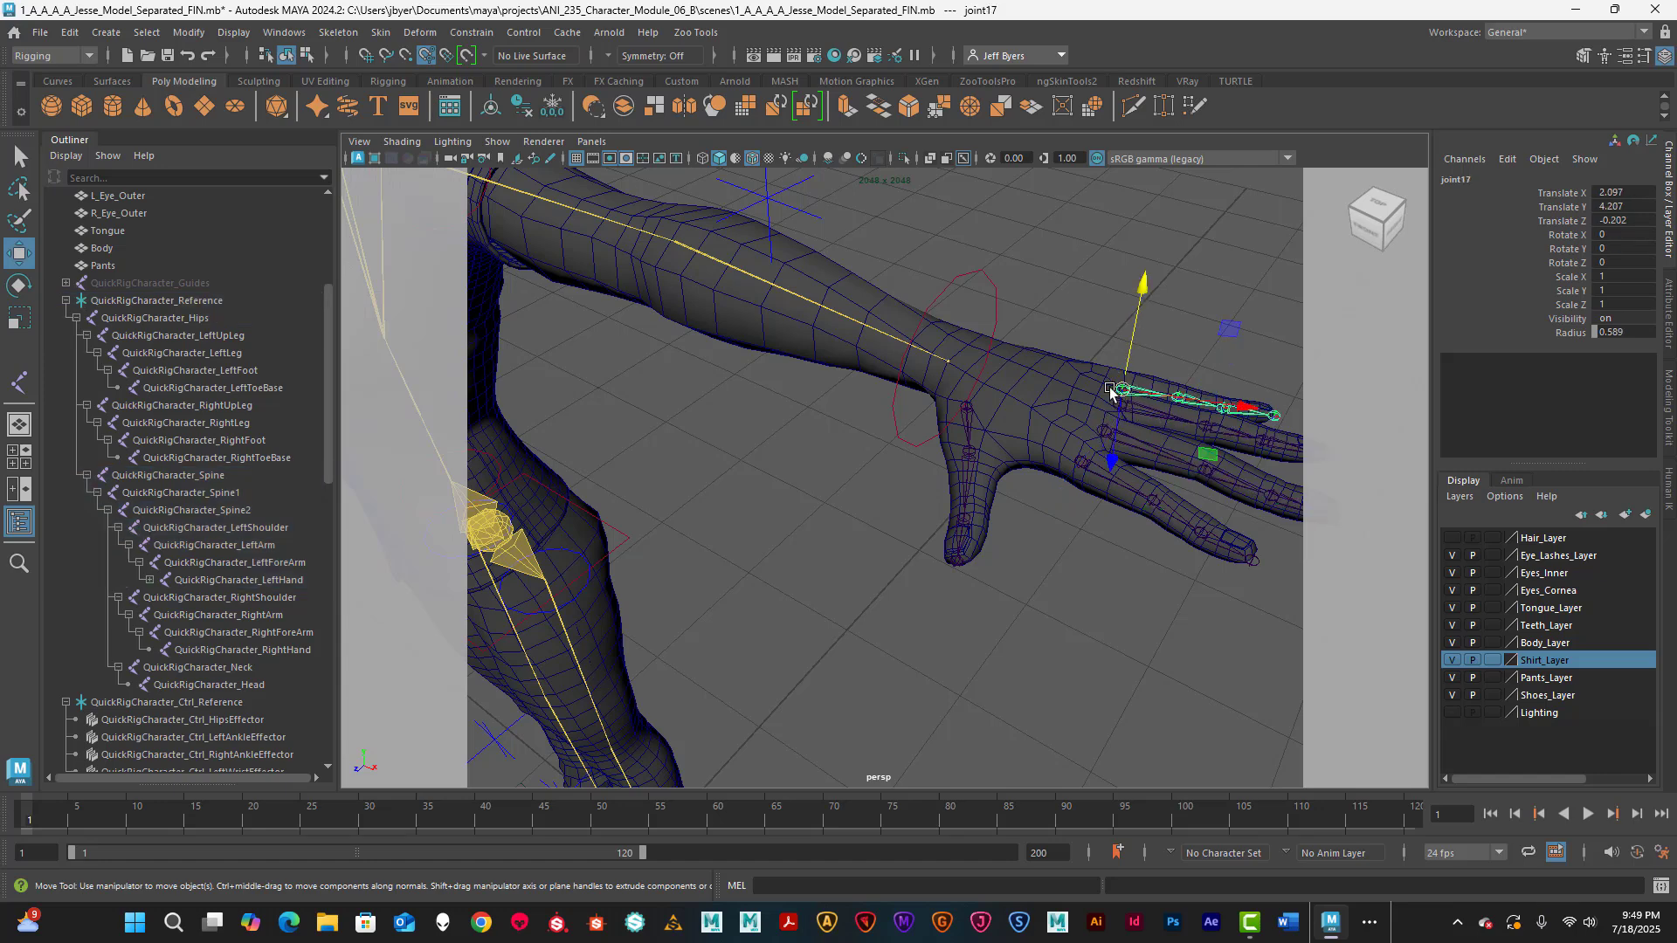
click(1081, 462)
click(1123, 392)
click(289, 580)
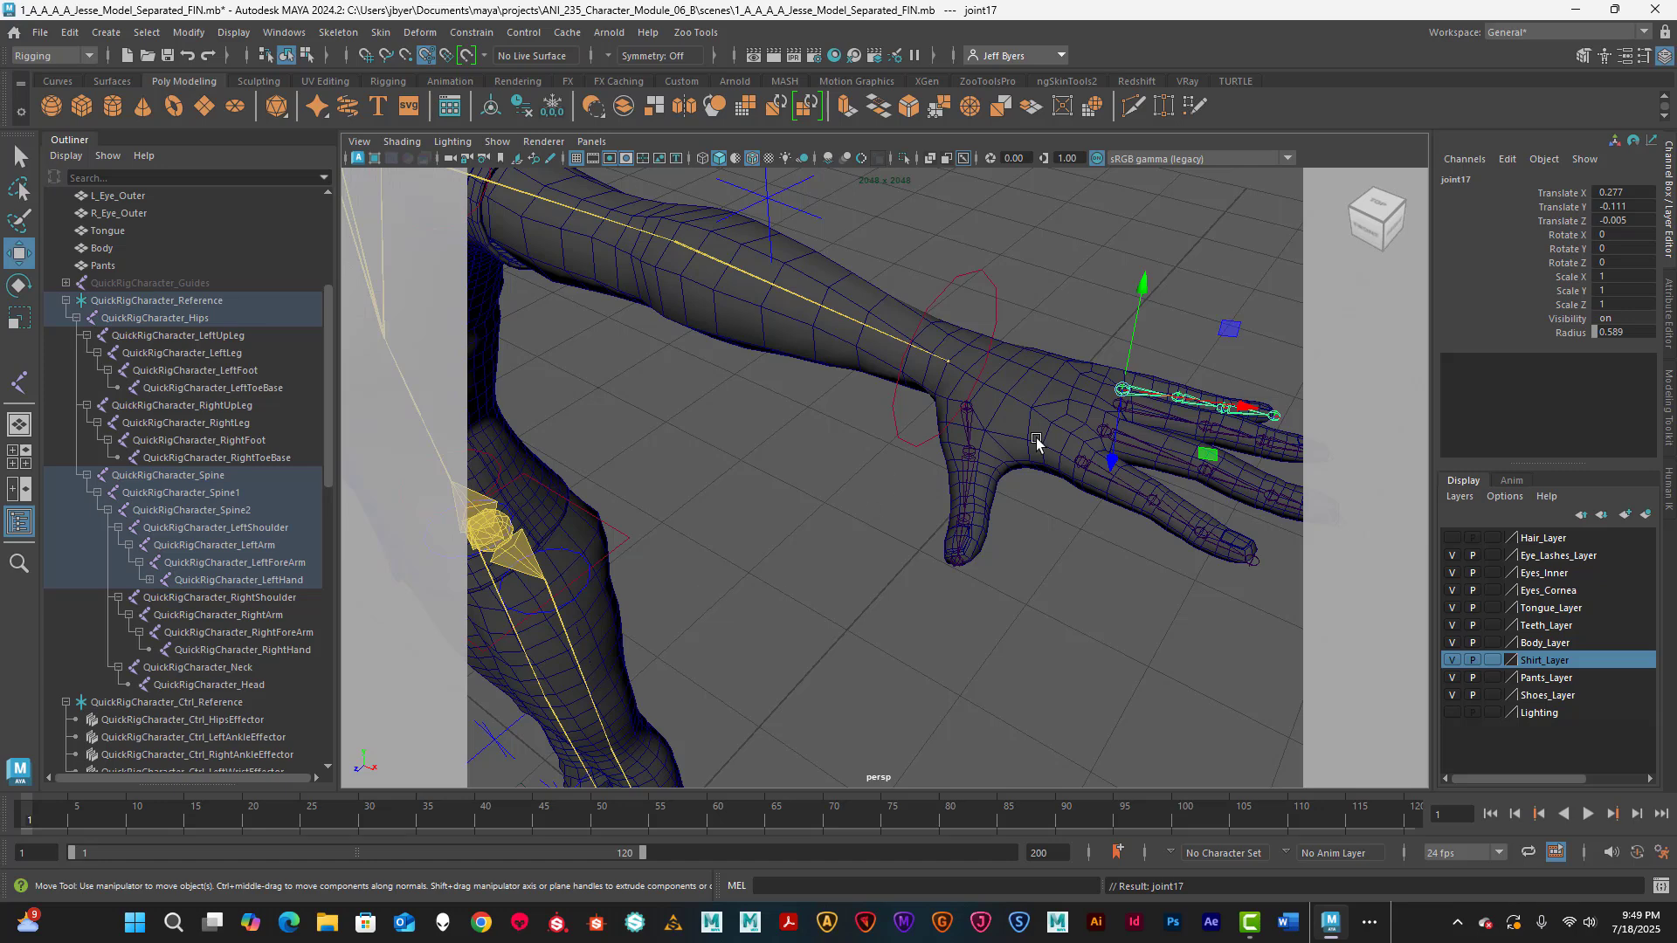
- Lower and rotate the left wrist effector to test whether all finger chains follow, and undo both changes
click(994, 302)
click(994, 302)
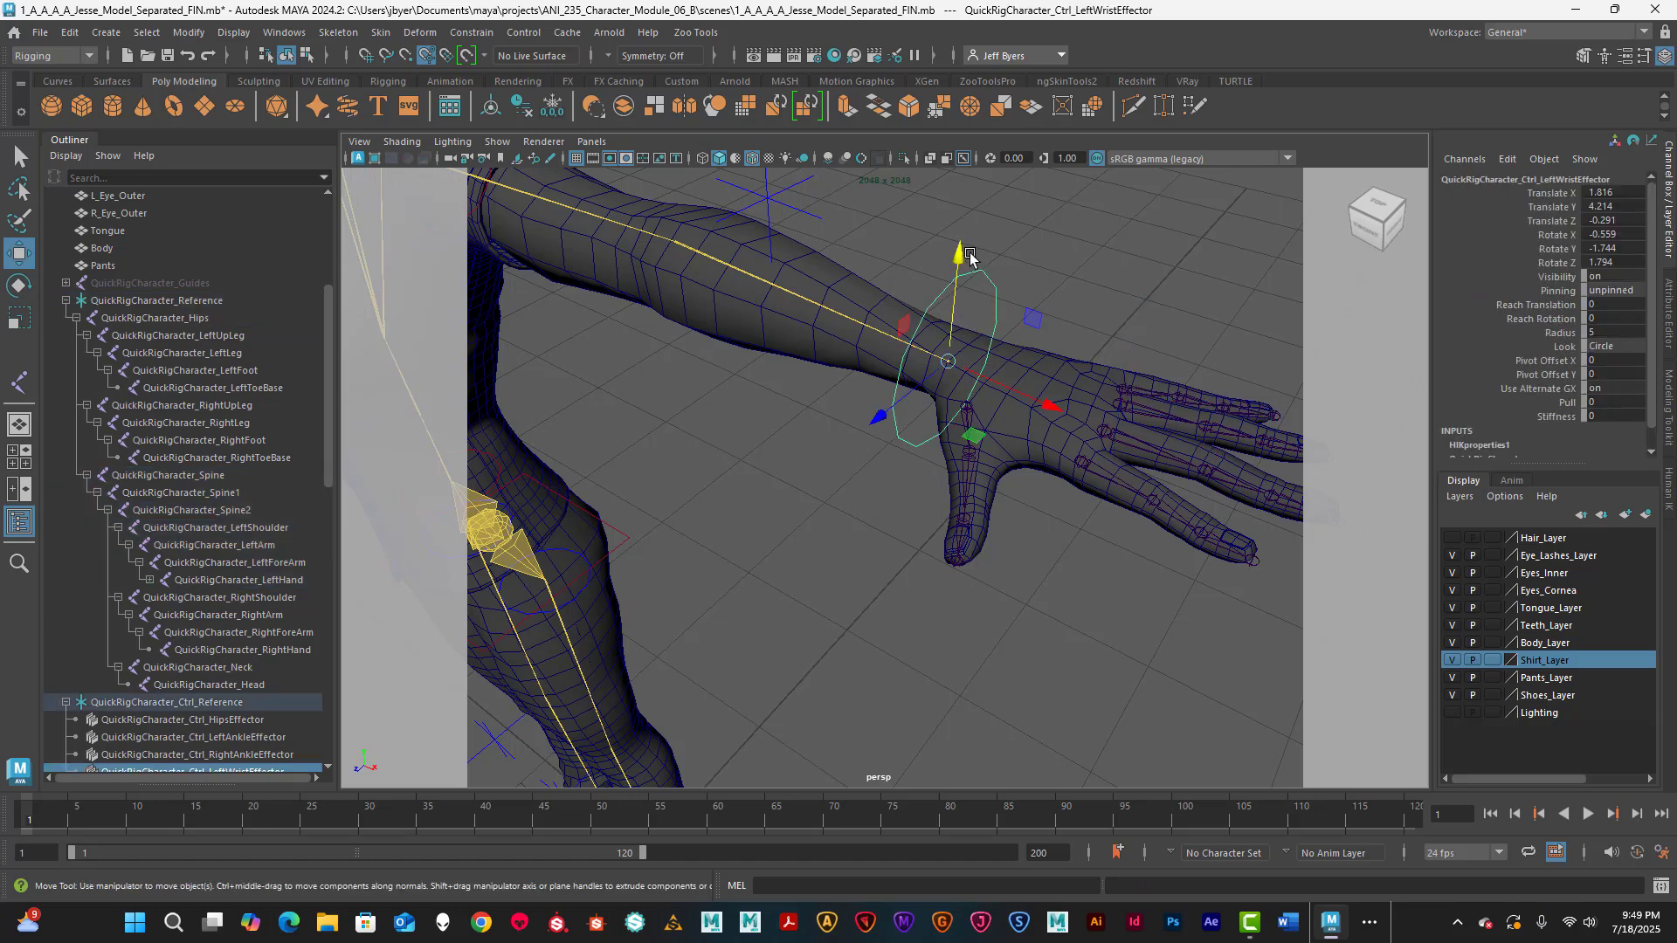
drag(964, 258, 929, 317)
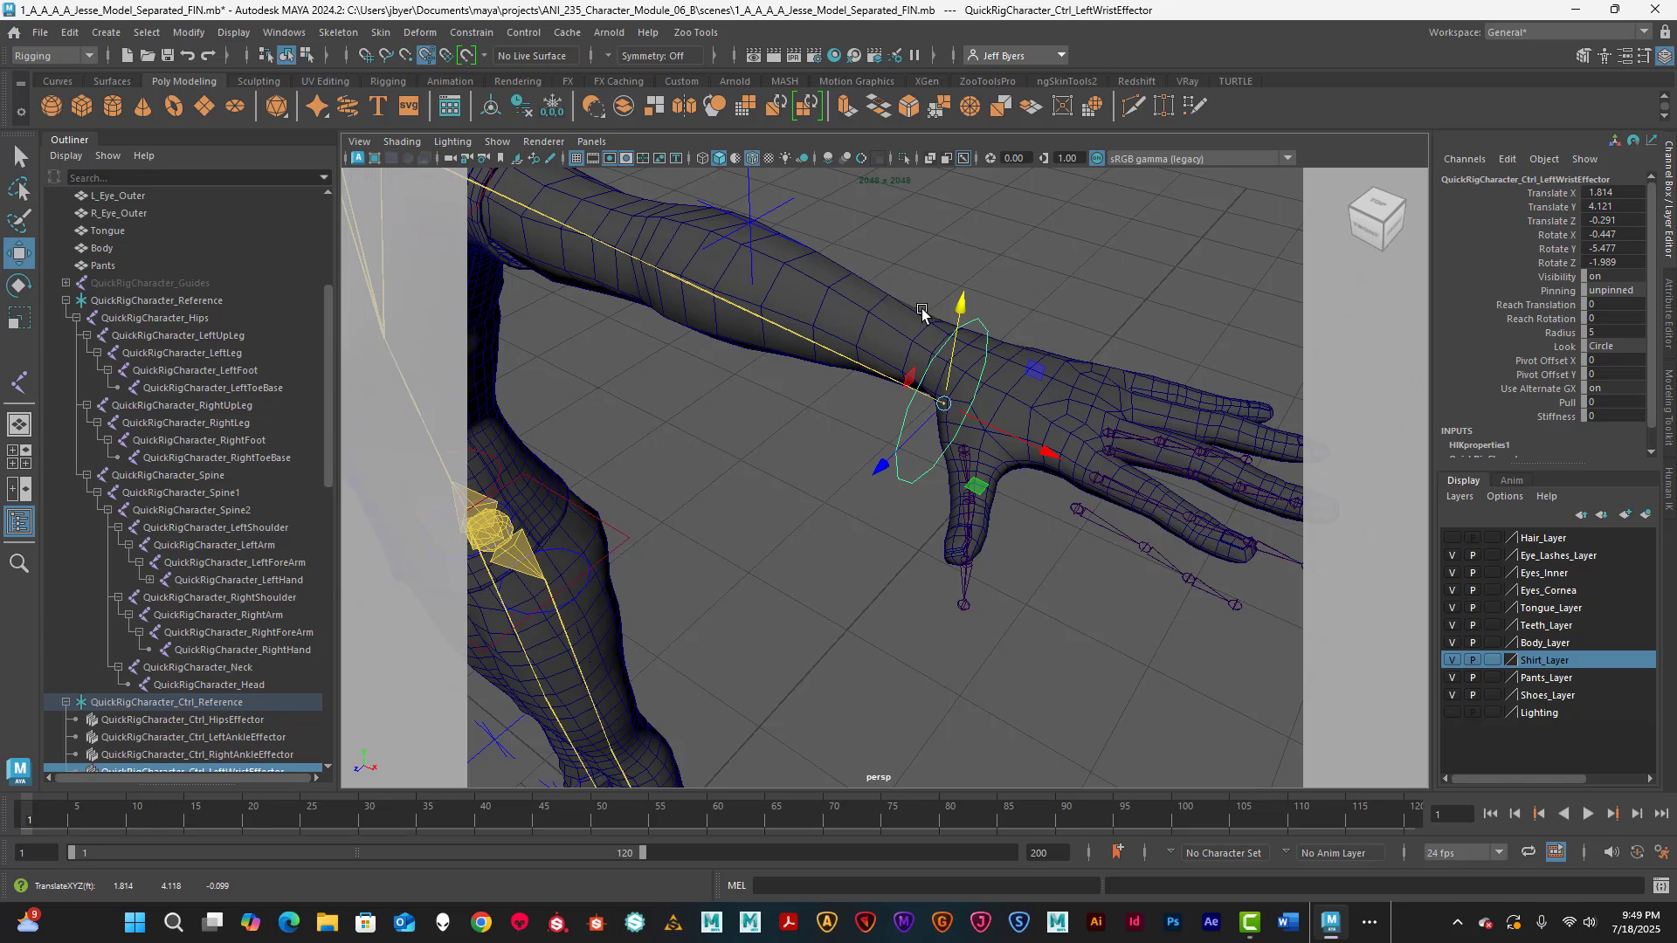
key(e)
mouse_move(935, 336)
mouse_down()
mouse_move(908, 405)
mouse_move(940, 354)
mouse_up()
key(ctrl+z)
key(ctrl+z)
key(ctrl+z)
key(ctrl+z)
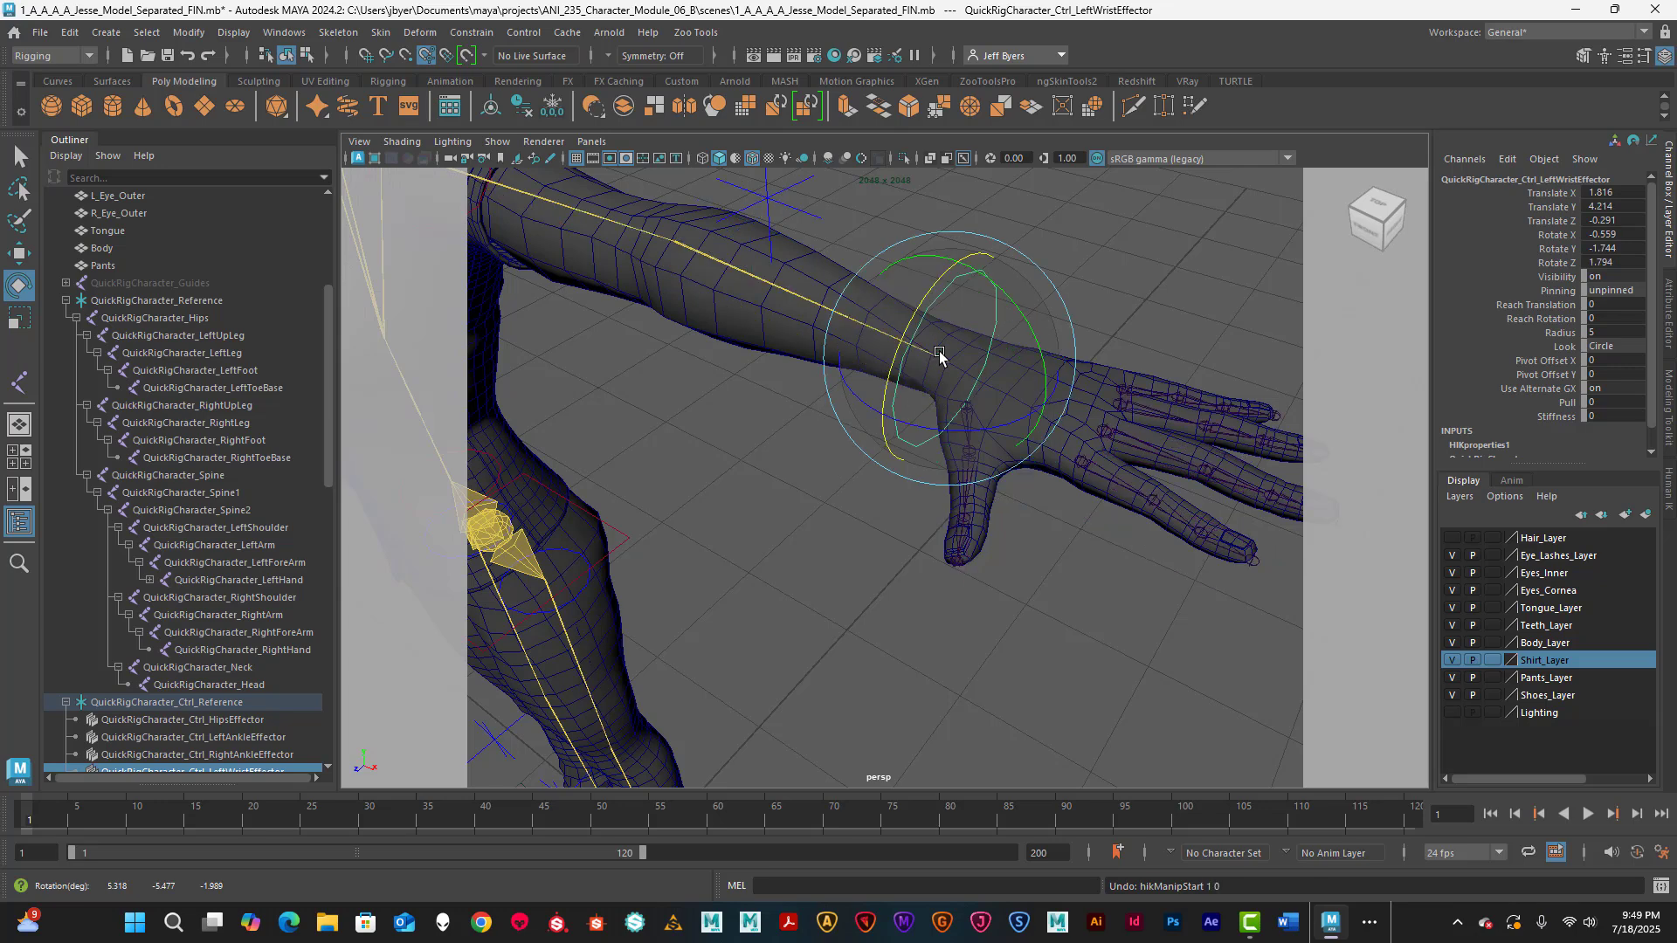
- Examine the finger joint chains and wrist of the character's right hand in the perspective view
key(a)
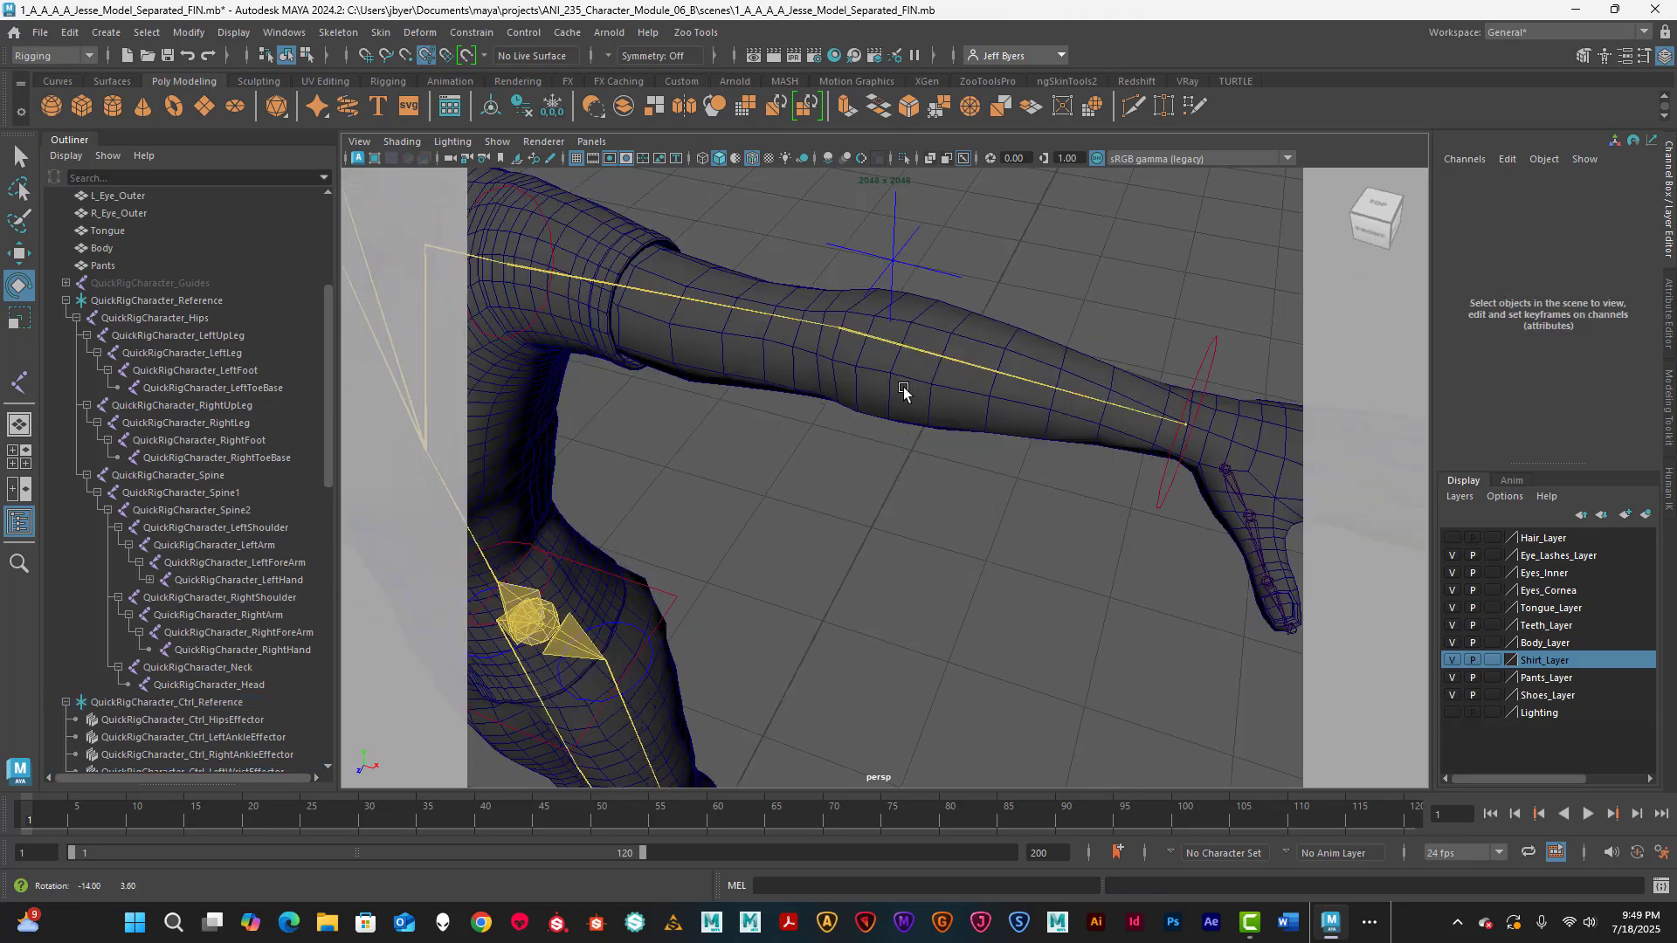
alt+drag(730, 458, 794, 457)
scroll(789, 430, up, 2)
alt+middle_drag(794, 457, 883, 460)
scroll(814, 437, up, 5)
alt+drag(883, 461, 858, 471)
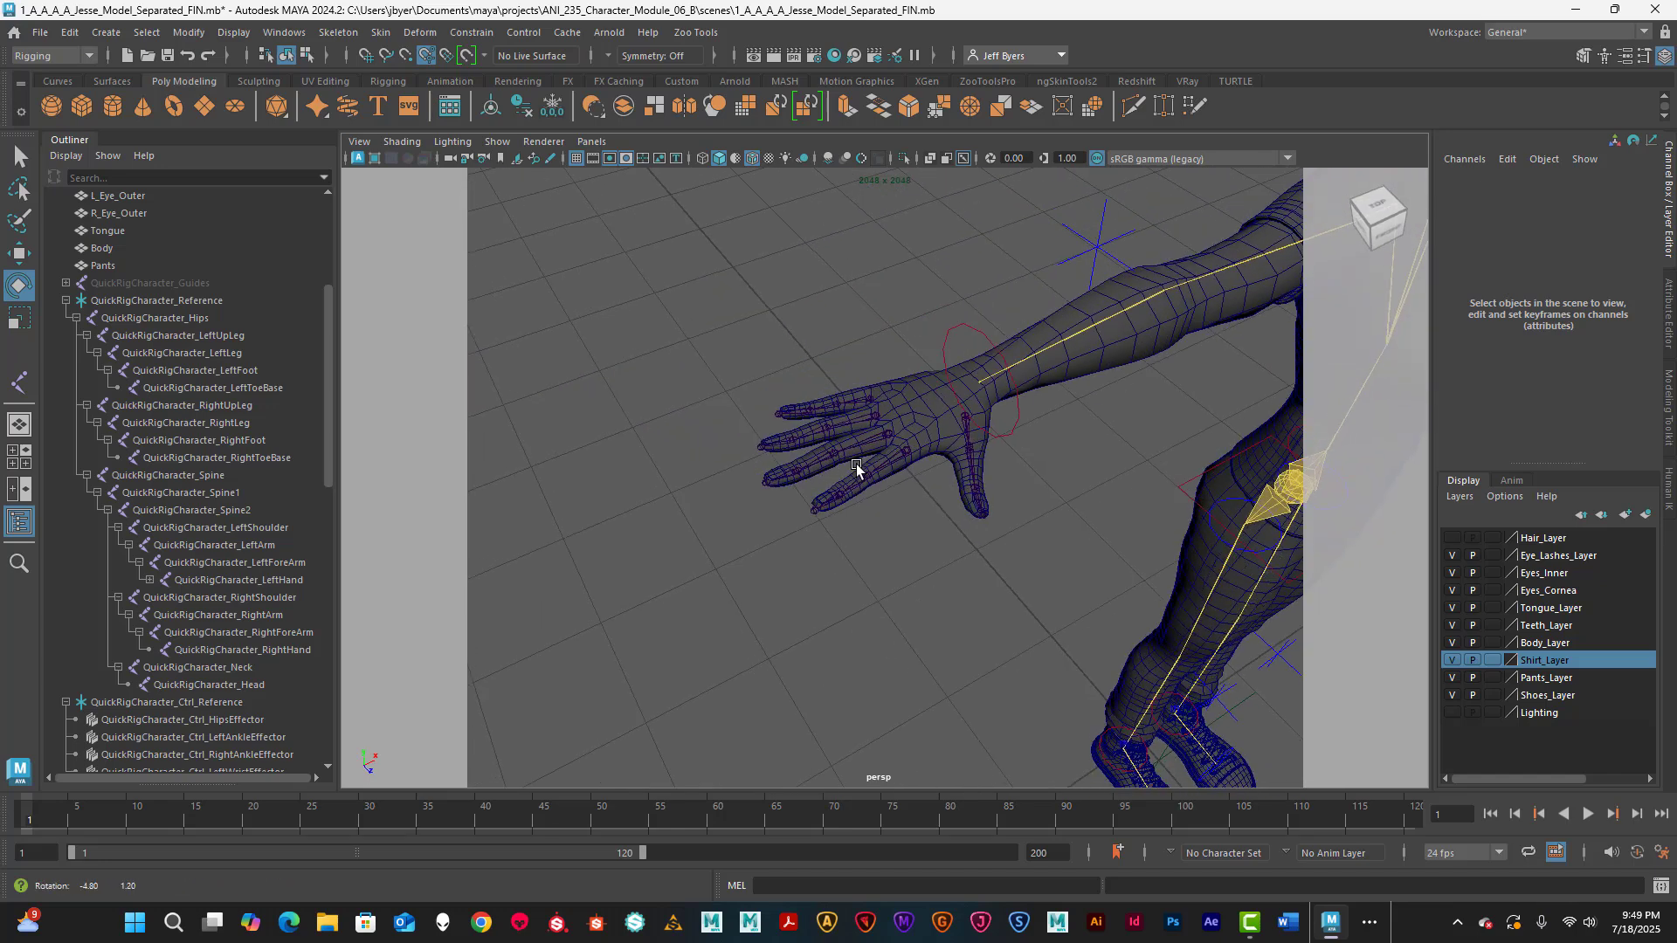
alt+middle_drag(858, 472, 778, 480)
alt+right_drag(784, 479, 881, 486)
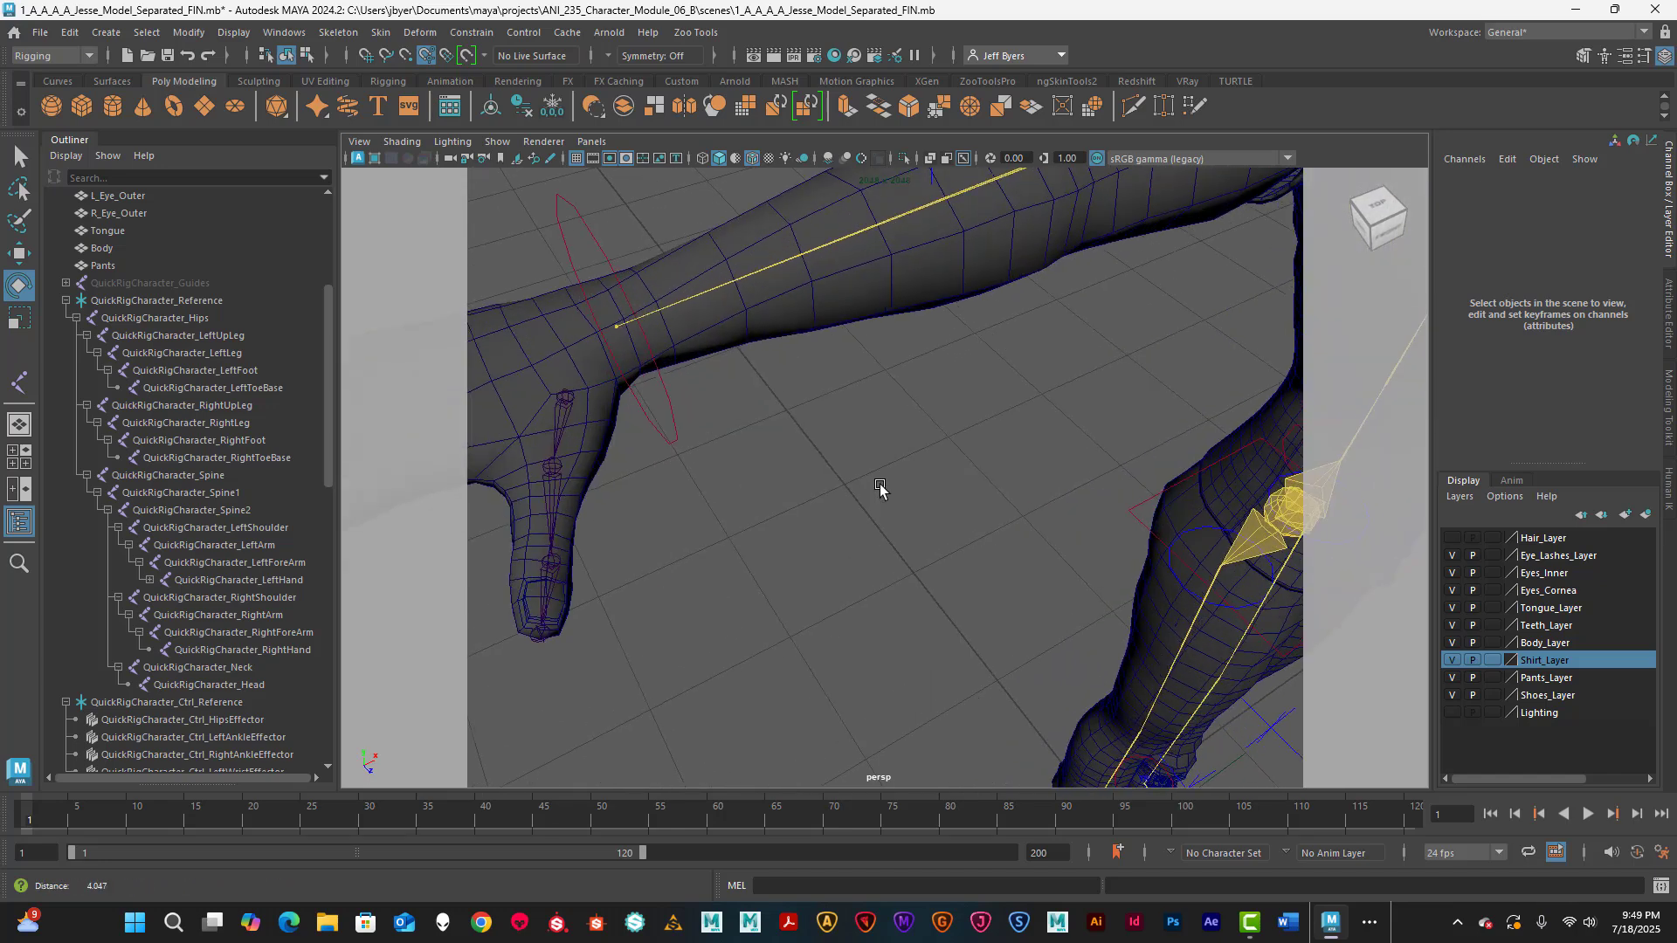
scroll(809, 466, down, 4)
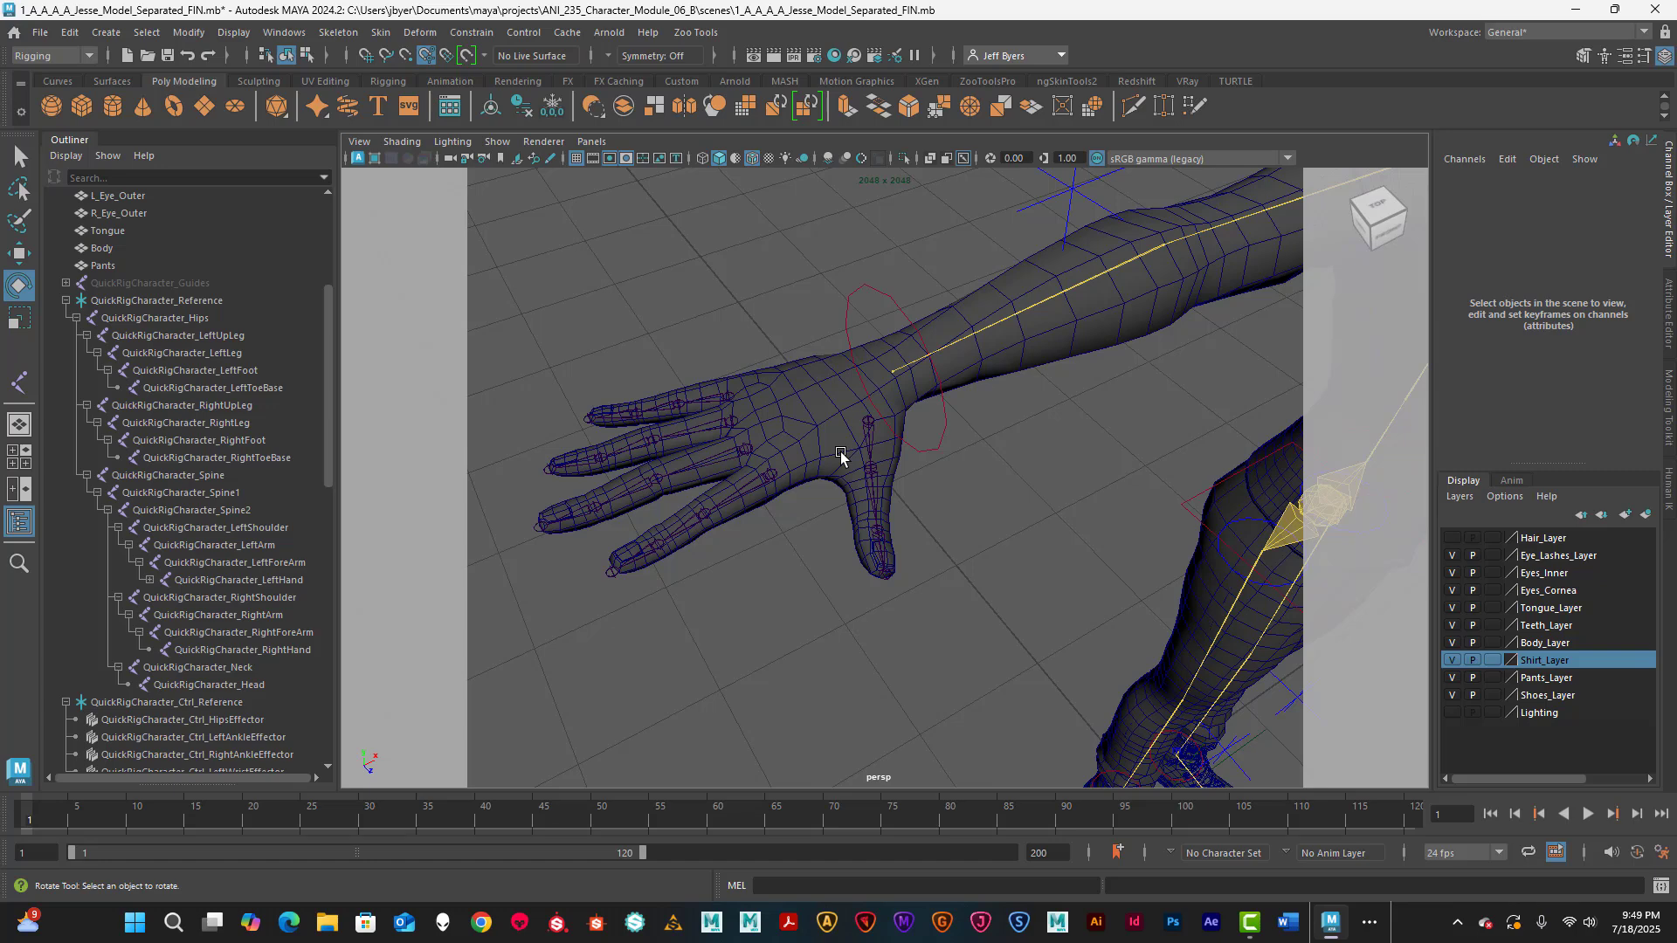
key(w)
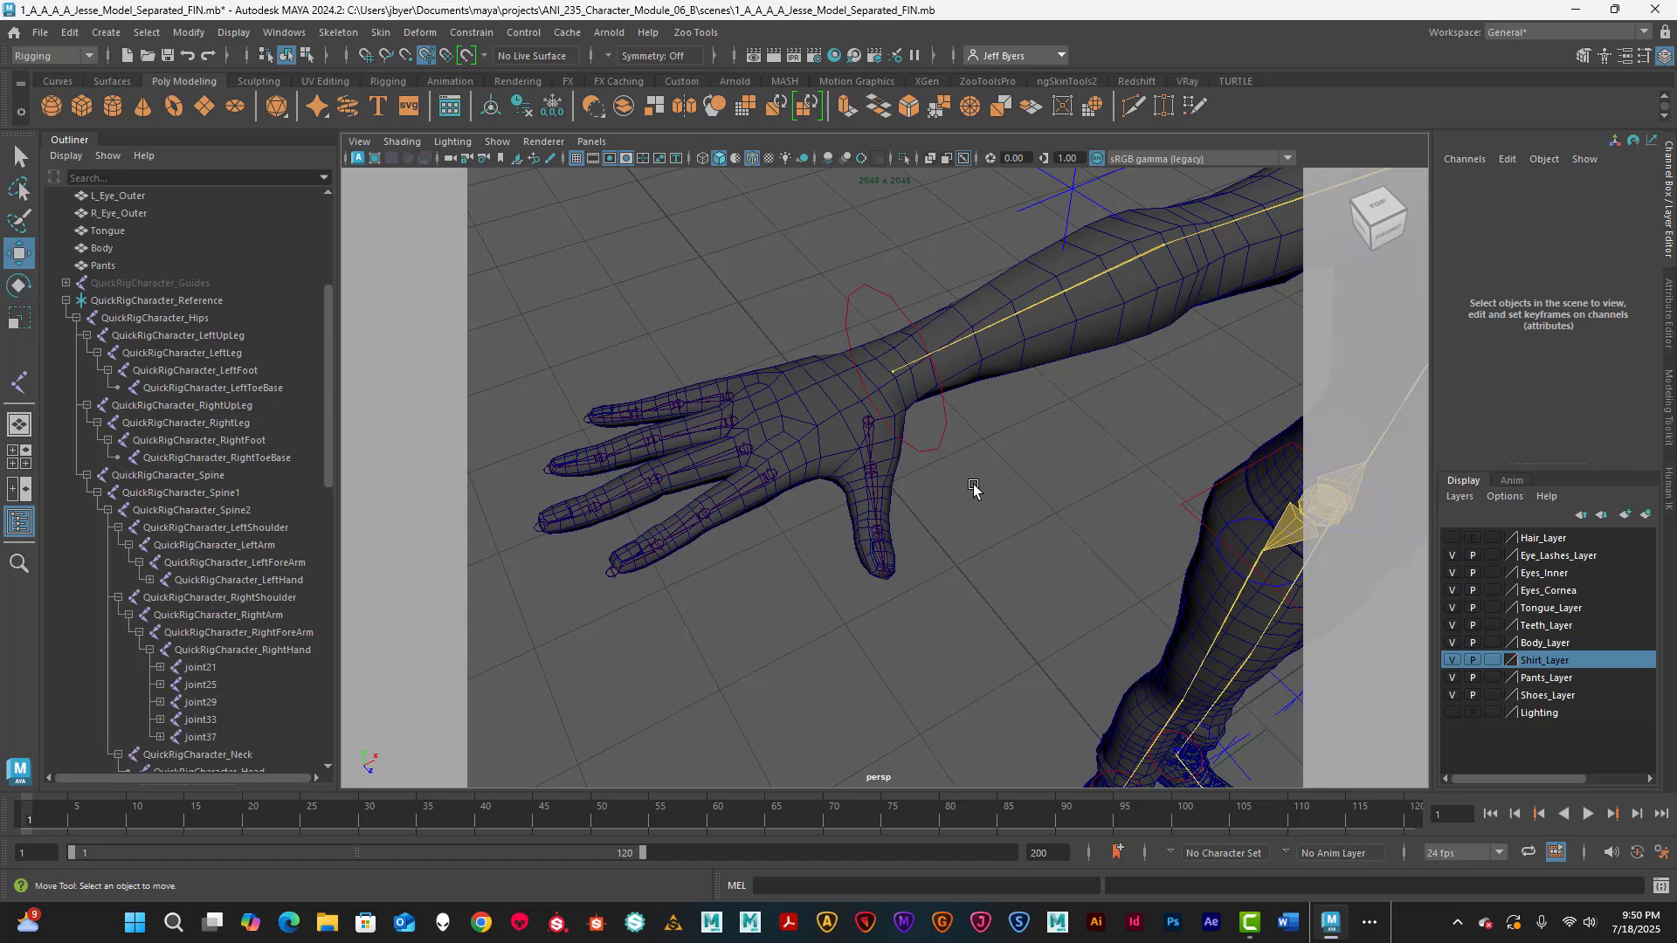
- Select the right thumb chain's root joint on the model to locate it under QuickRigCharacter_RightHand
scroll(971, 487, down, 6)
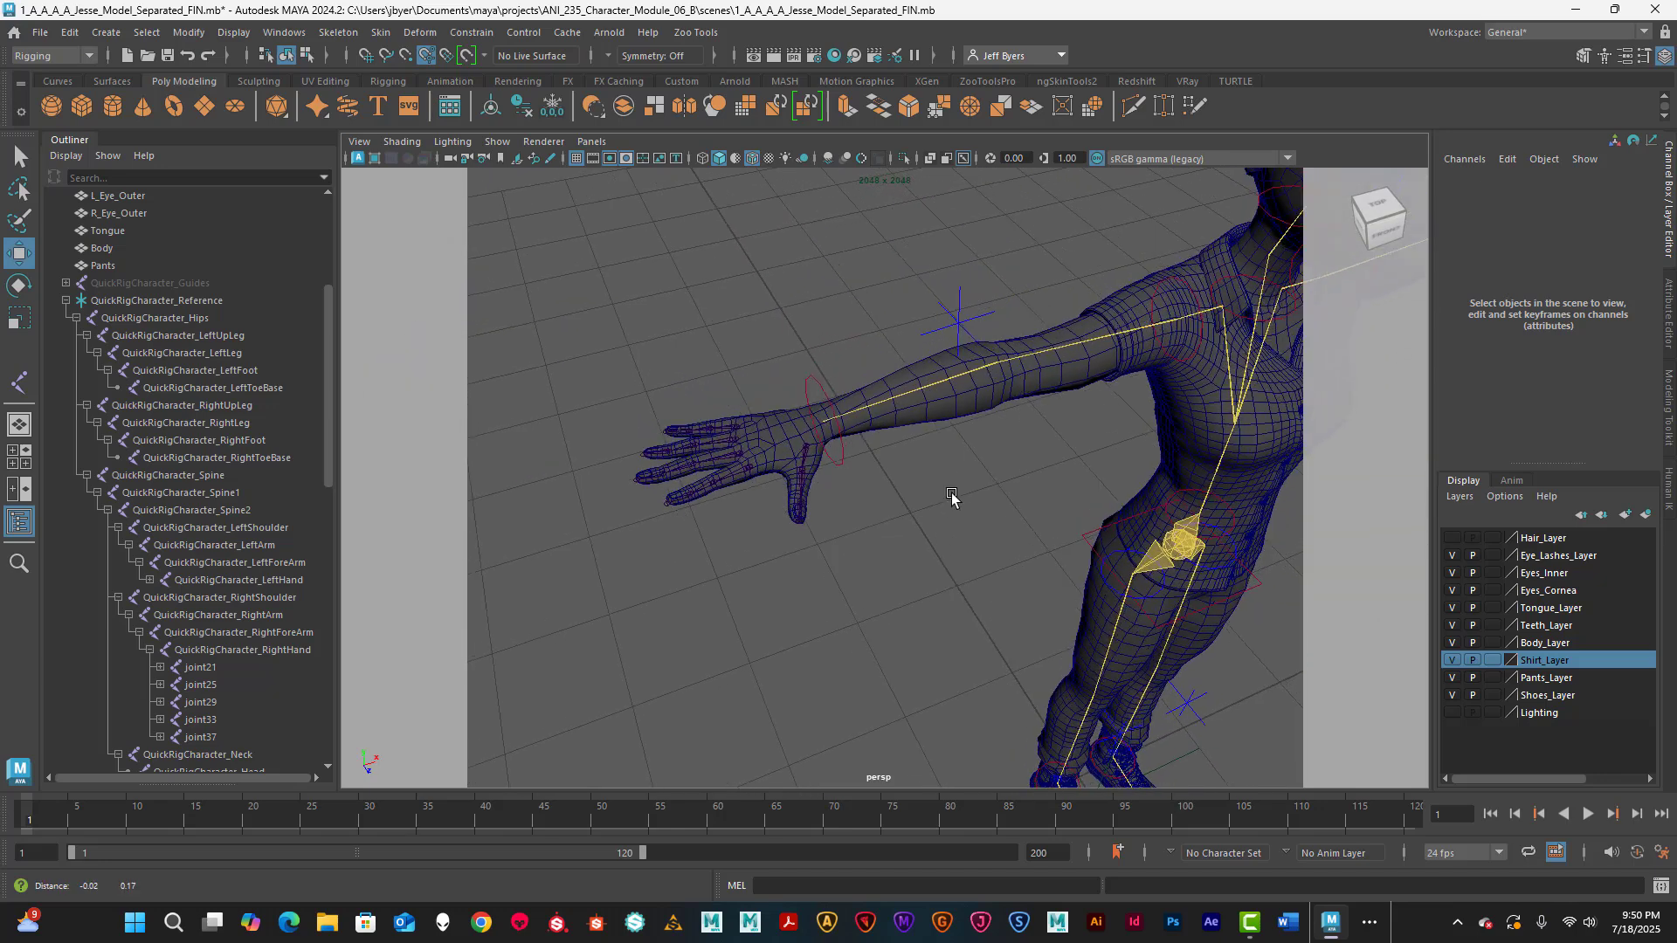
scroll(947, 492, up, 5)
alt+middle_drag(756, 516, 922, 465)
scroll(1017, 477, up, 1)
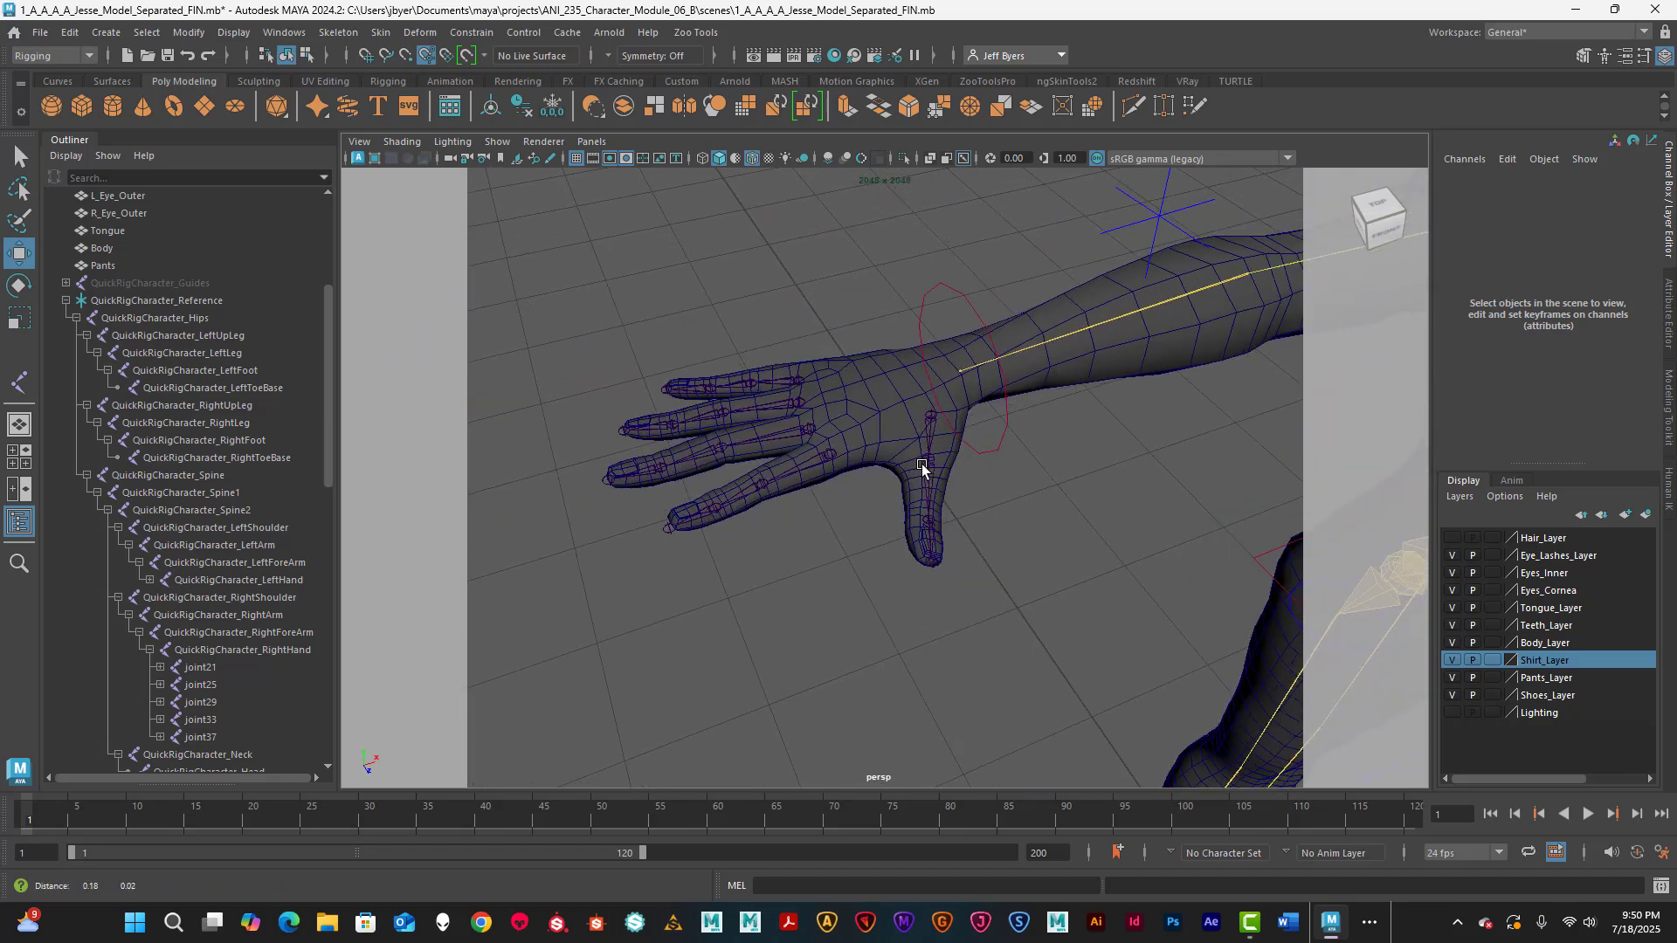
scroll(996, 432, down, 5)
scroll(941, 453, up, 4)
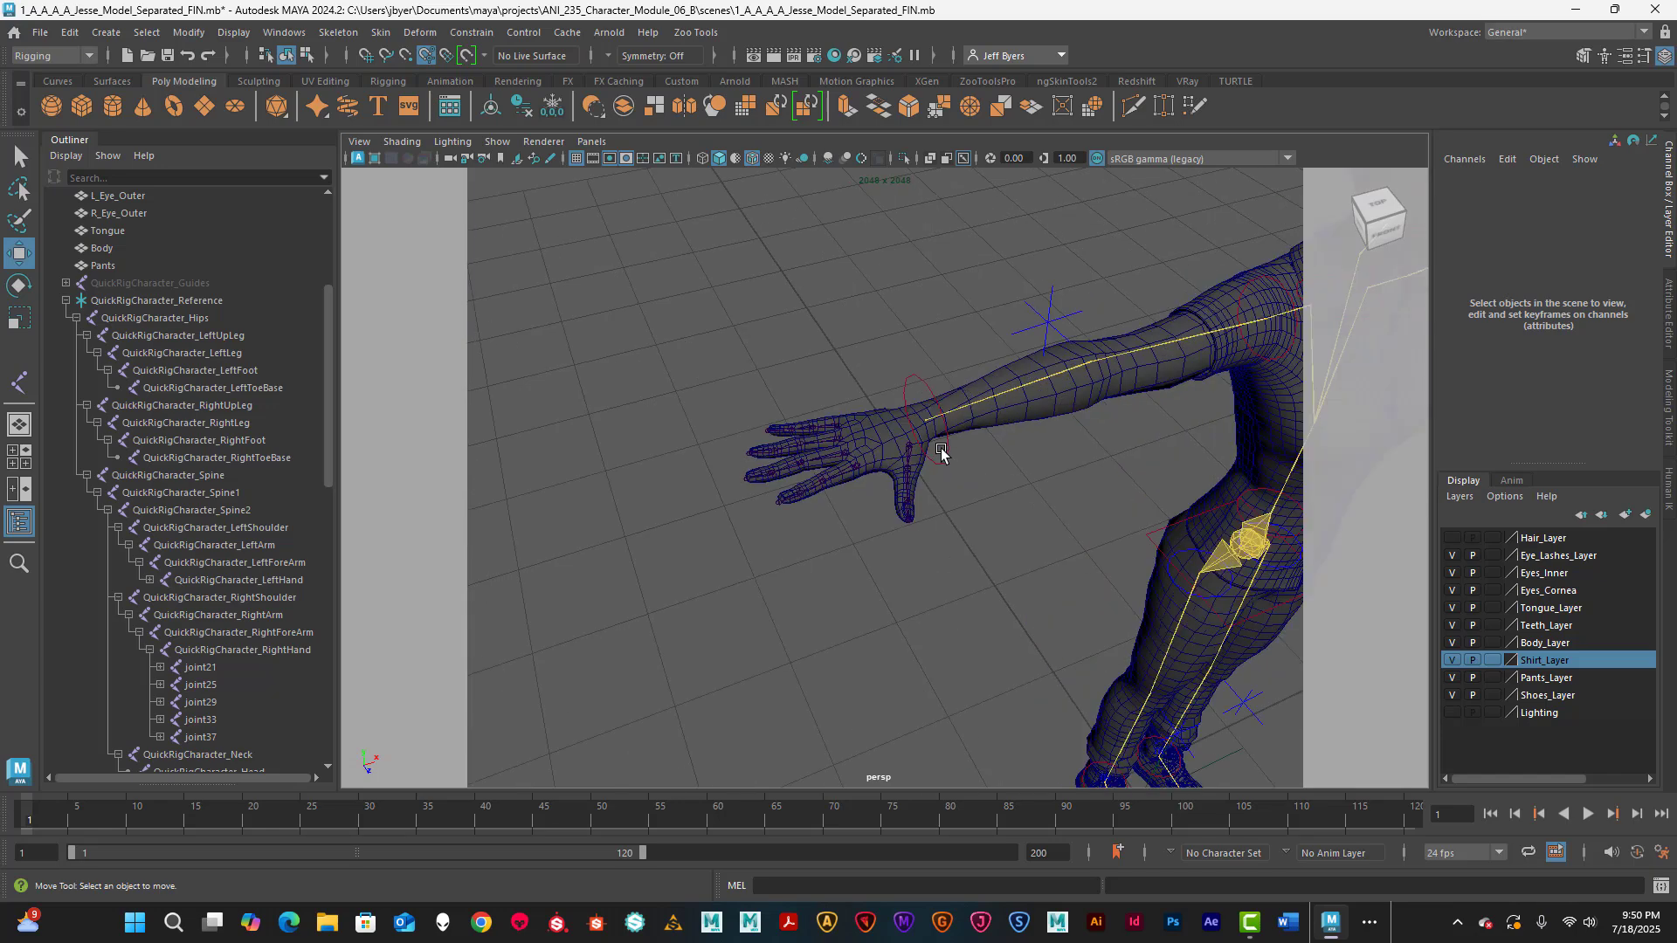
scroll(940, 452, up, 3)
click(932, 419)
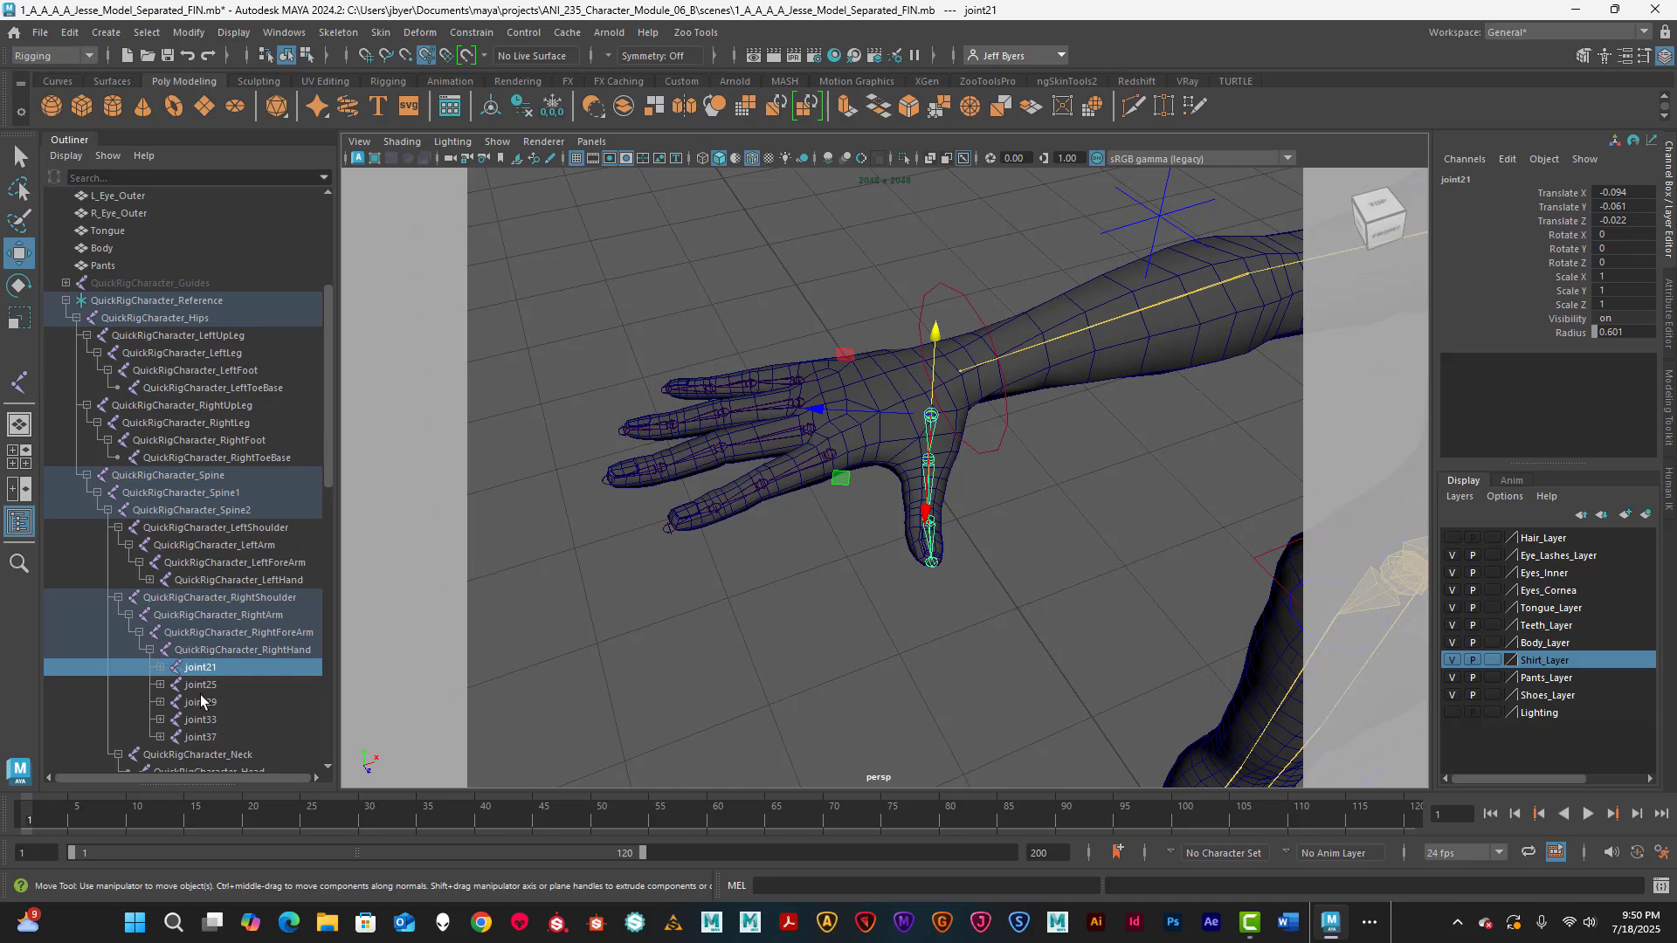
- Check the finger chain roots under QuickRigCharacter_RightHand and leave the hand's hierarchy collapsed
click(150, 651)
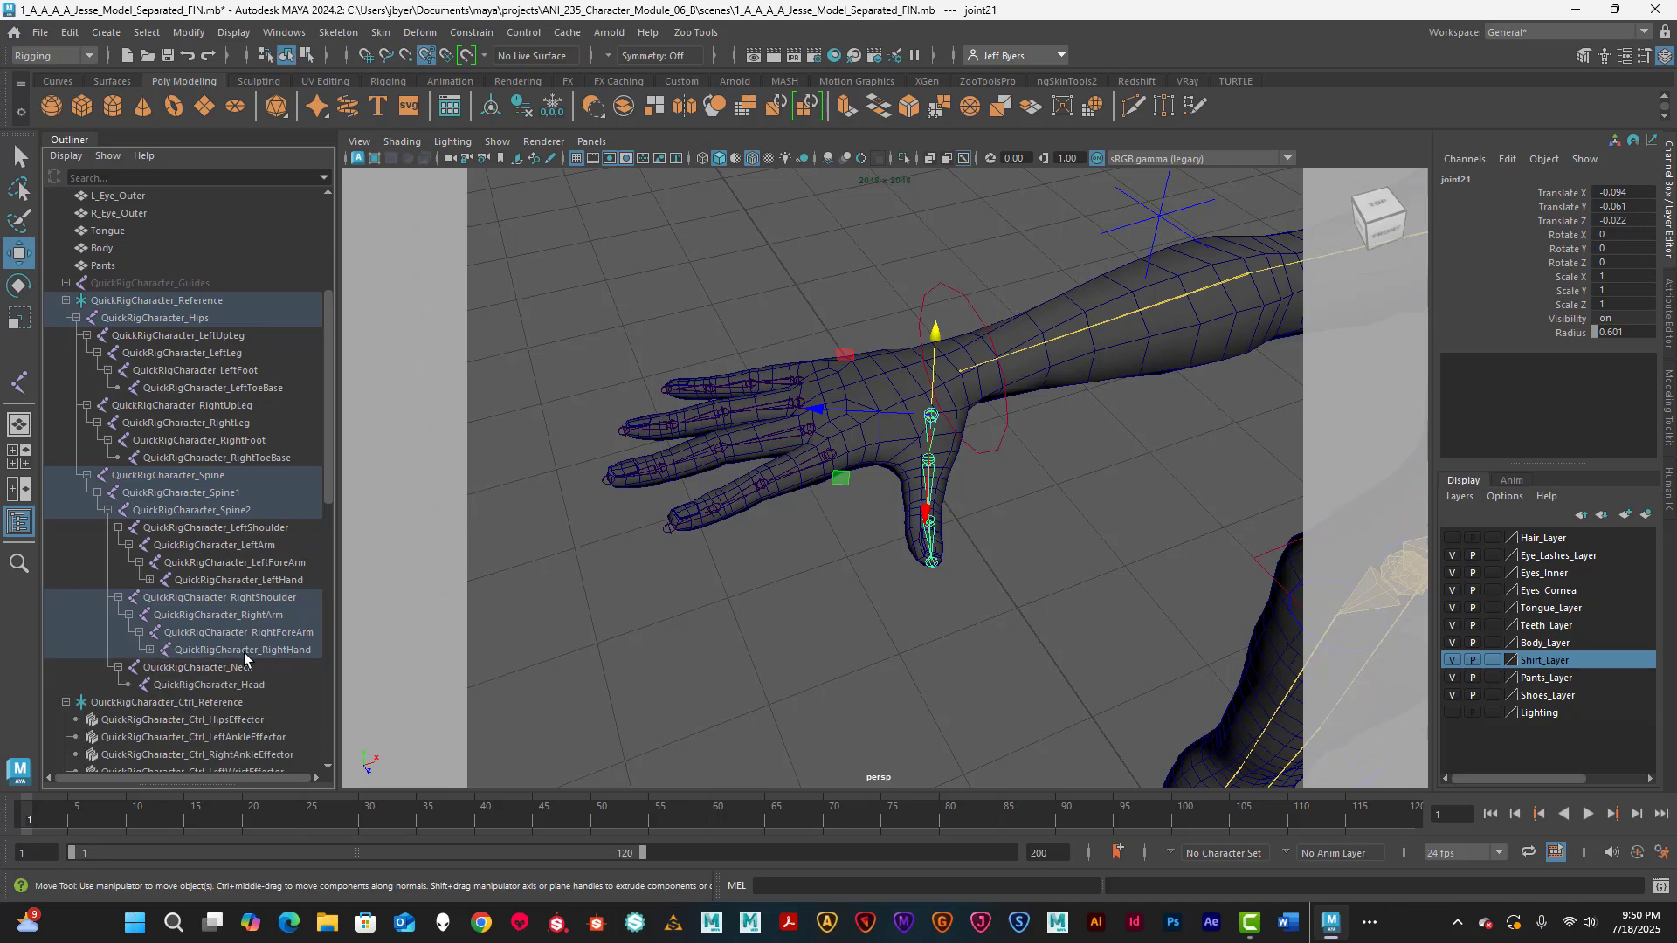
scroll(244, 657, up, 2)
scroll(232, 647, down, 2)
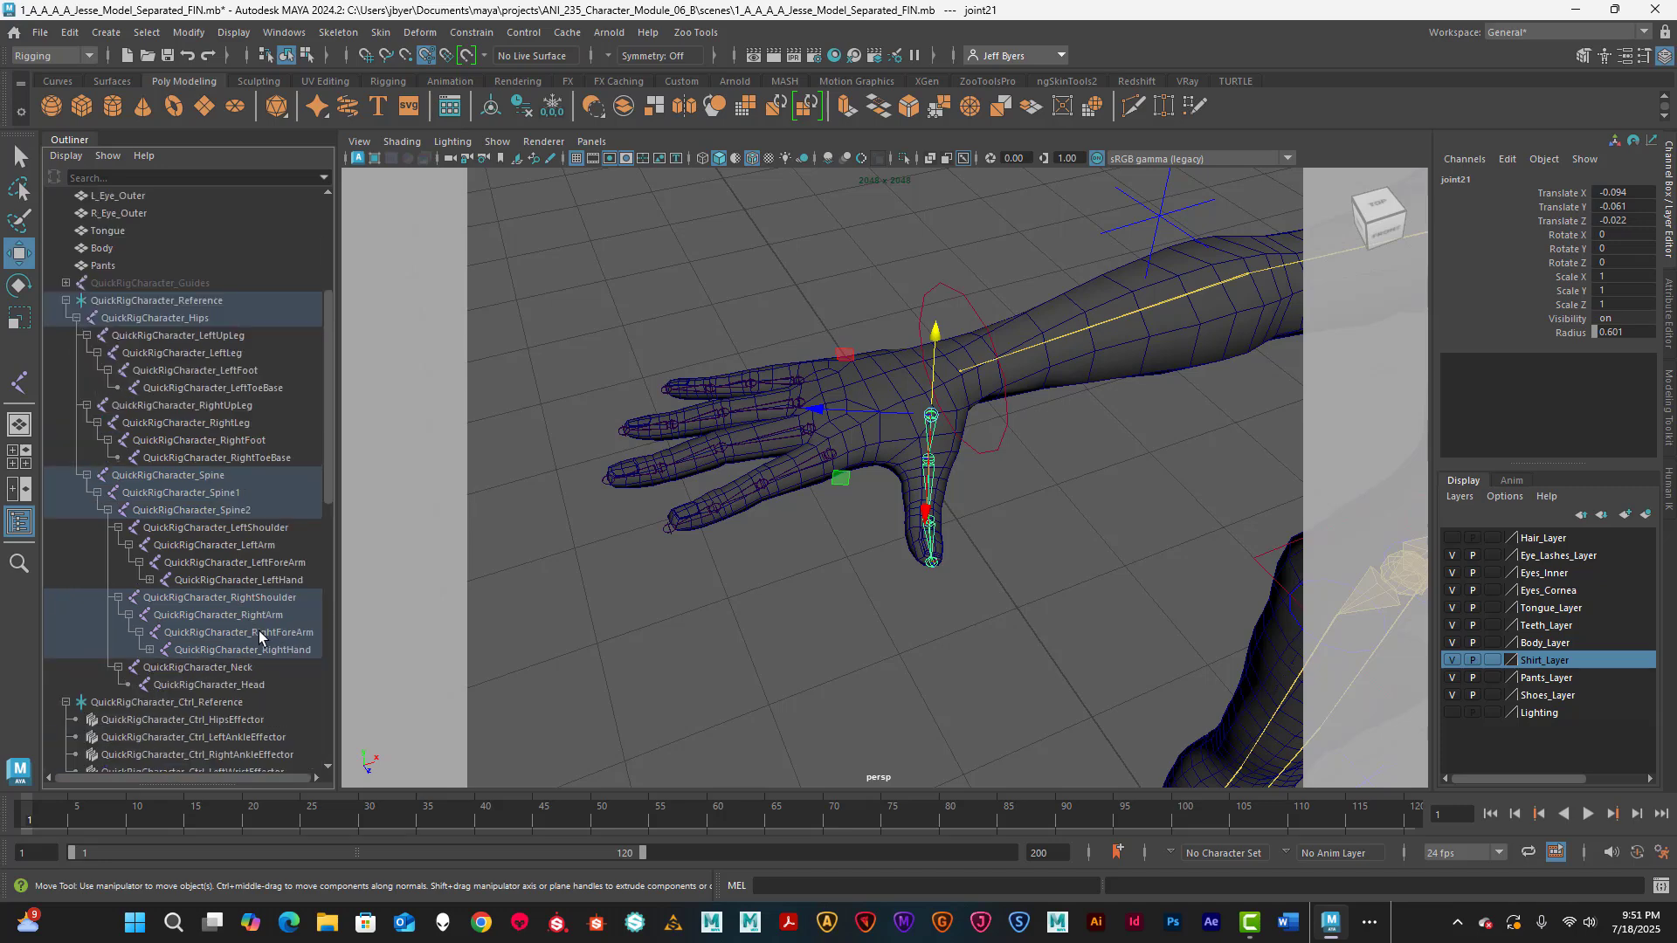
click(150, 651)
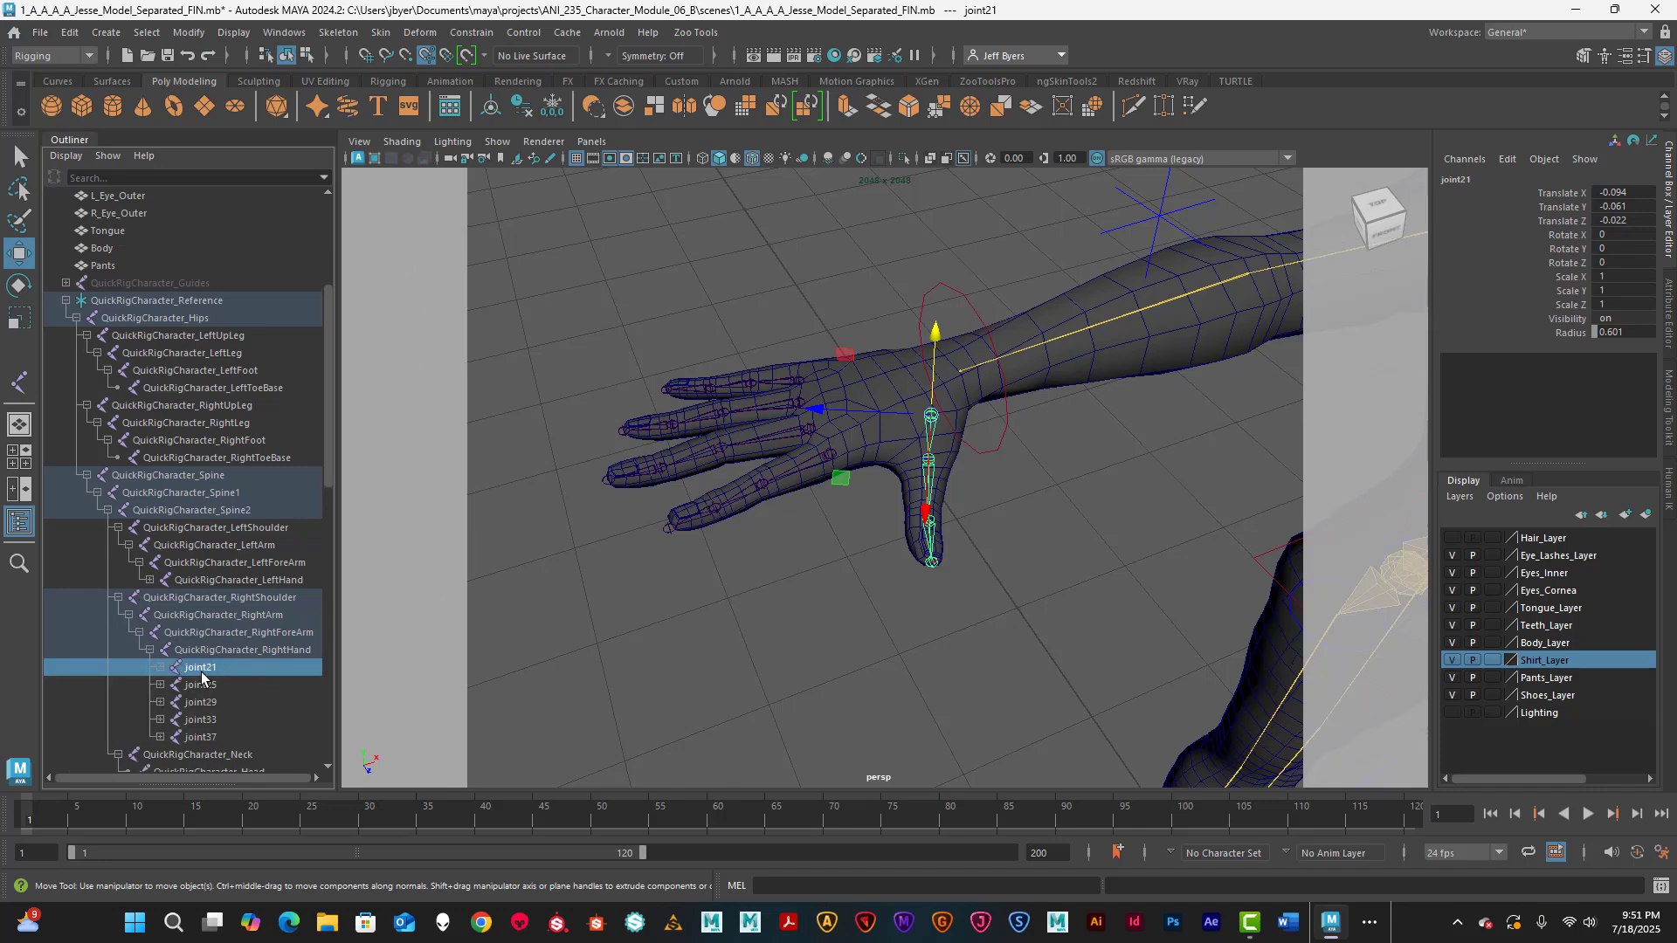
click(149, 650)
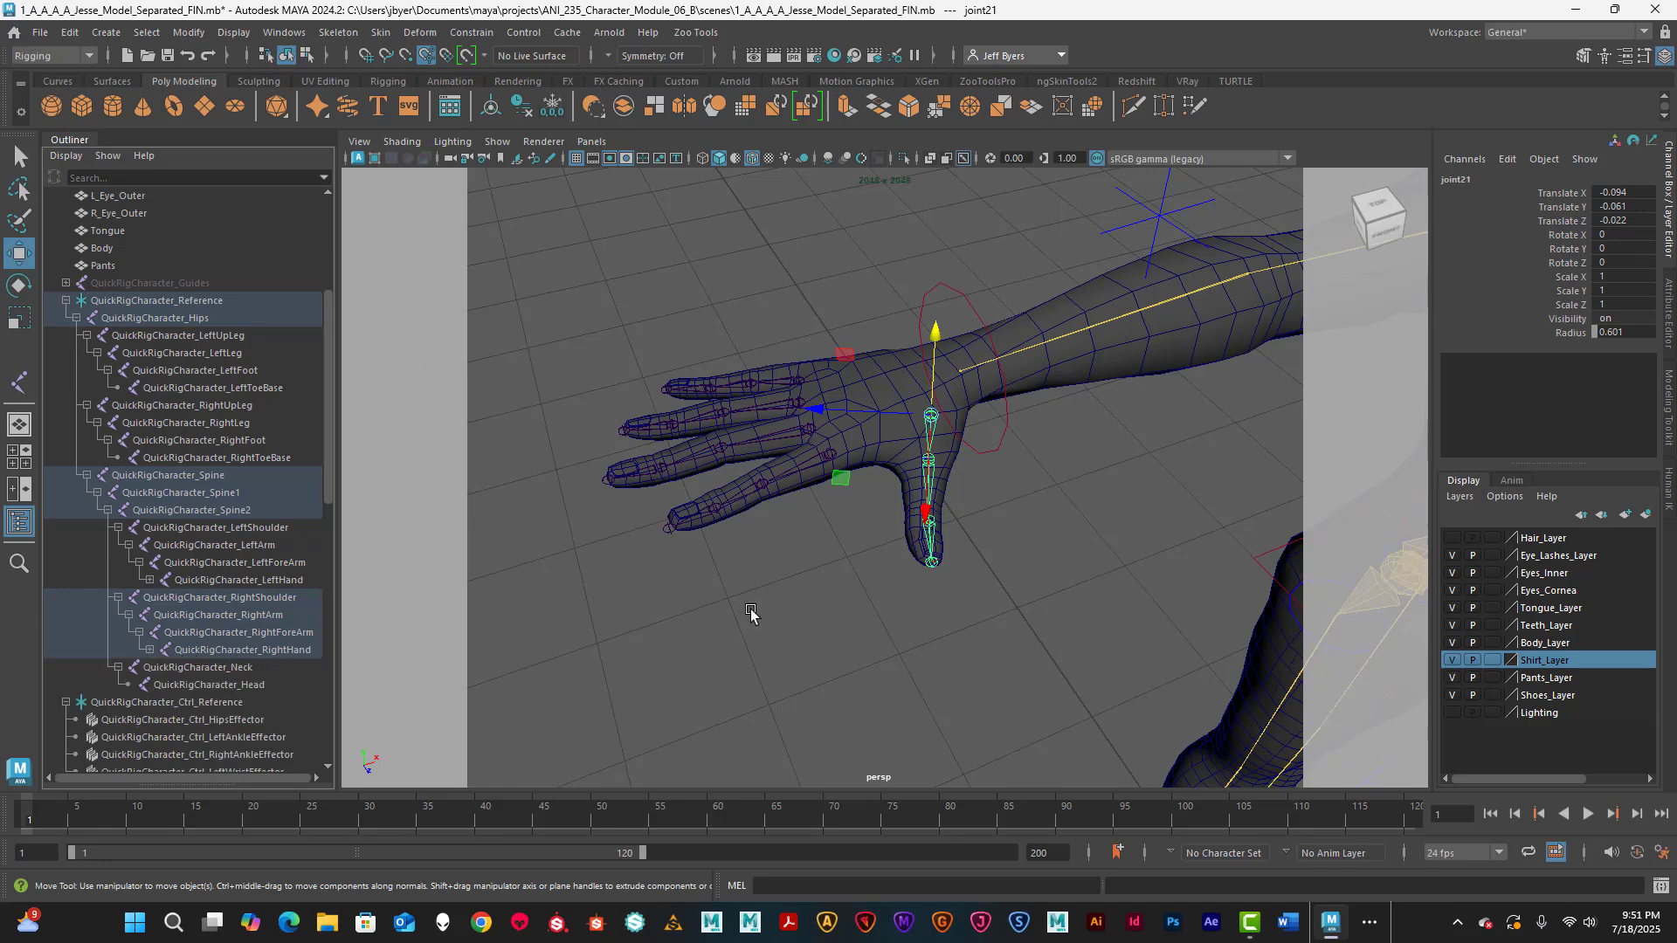
- Clear the selection and bring the whole character into view to examine the complete skeleton with both hands
click(884, 624)
scroll(966, 568, down, 4)
alt+middle_drag(1026, 552, 816, 520)
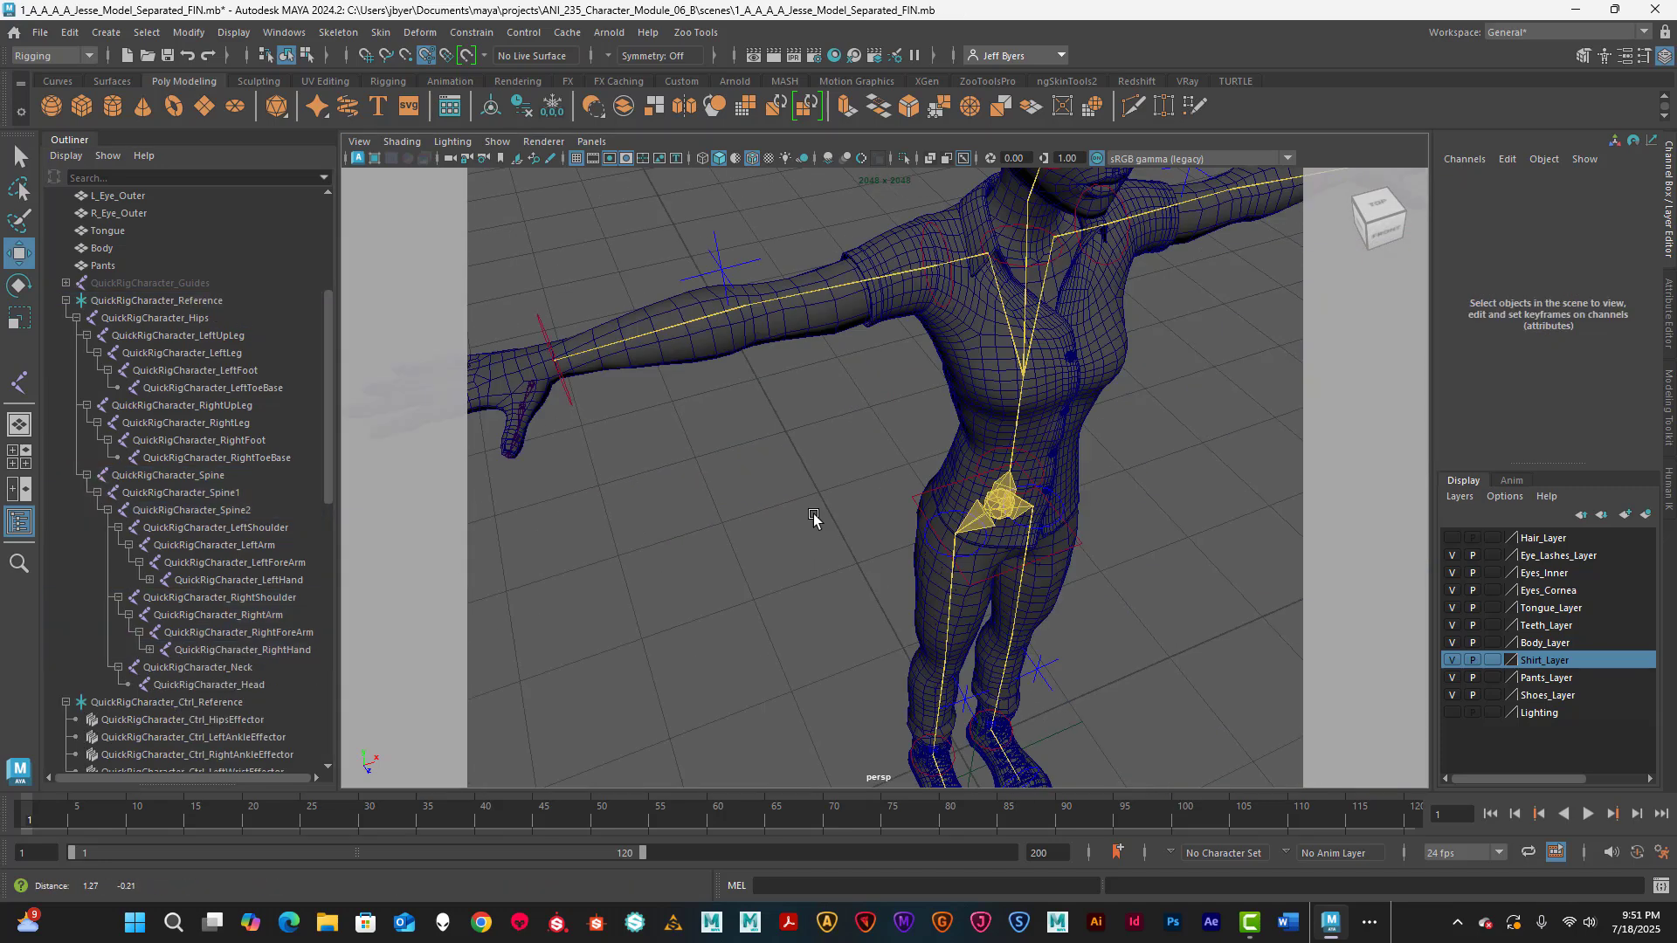
alt+drag(939, 547, 790, 521)
alt+middle_drag(790, 520, 869, 599)
scroll(869, 585, down, 4)
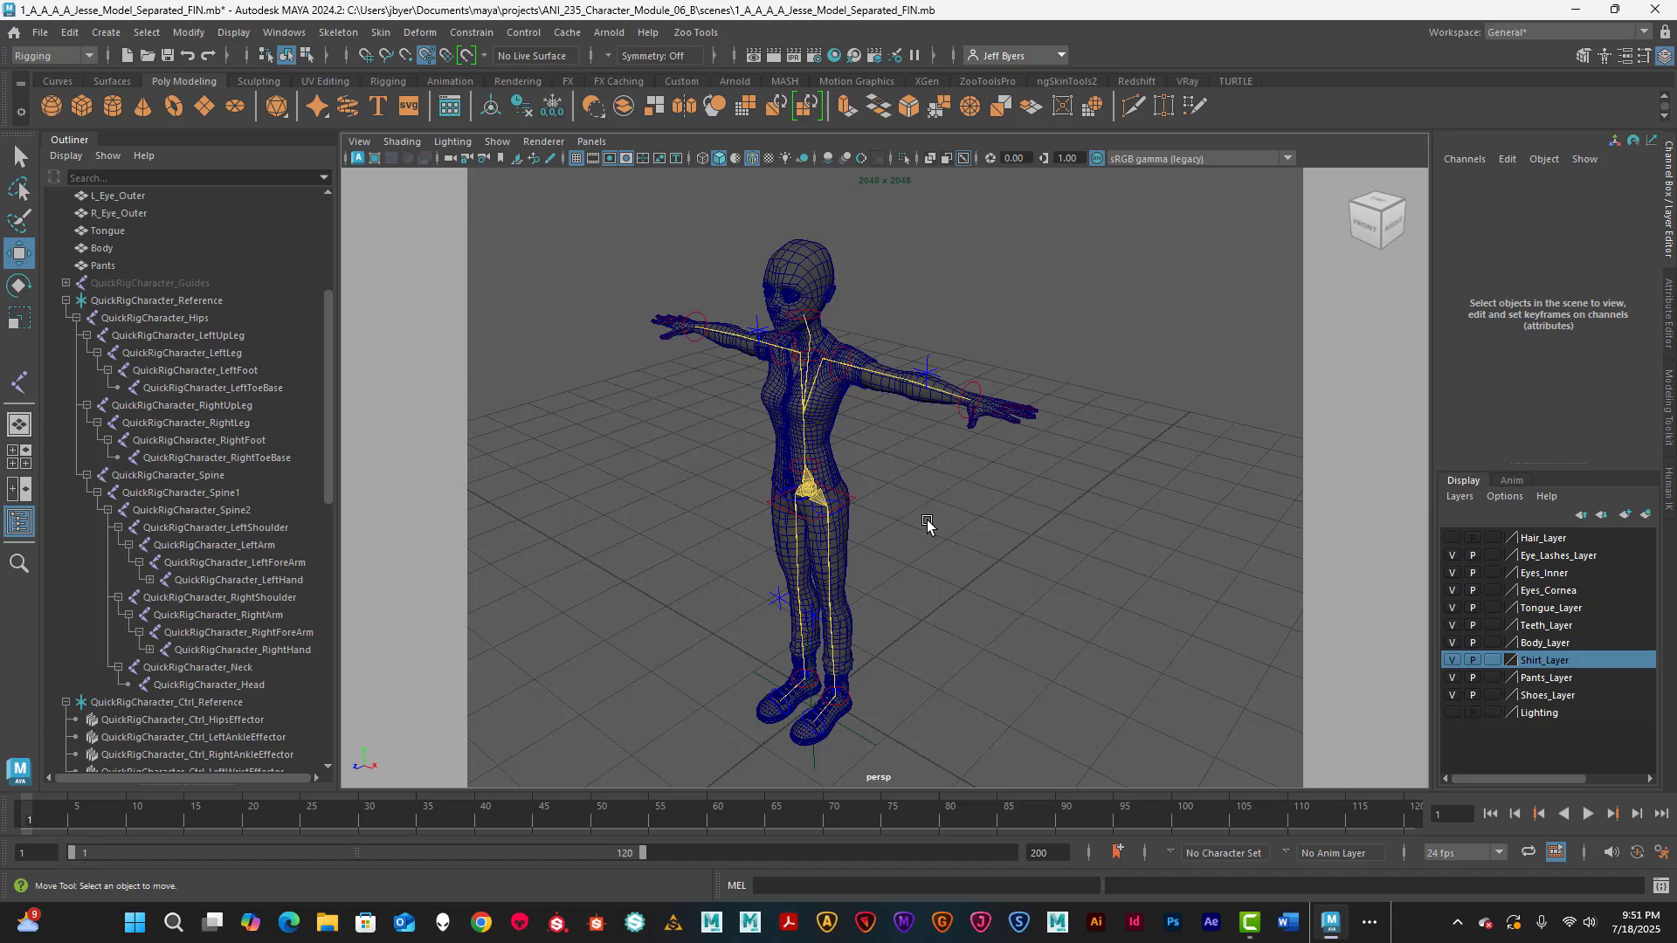
alt+drag(926, 520, 988, 487)
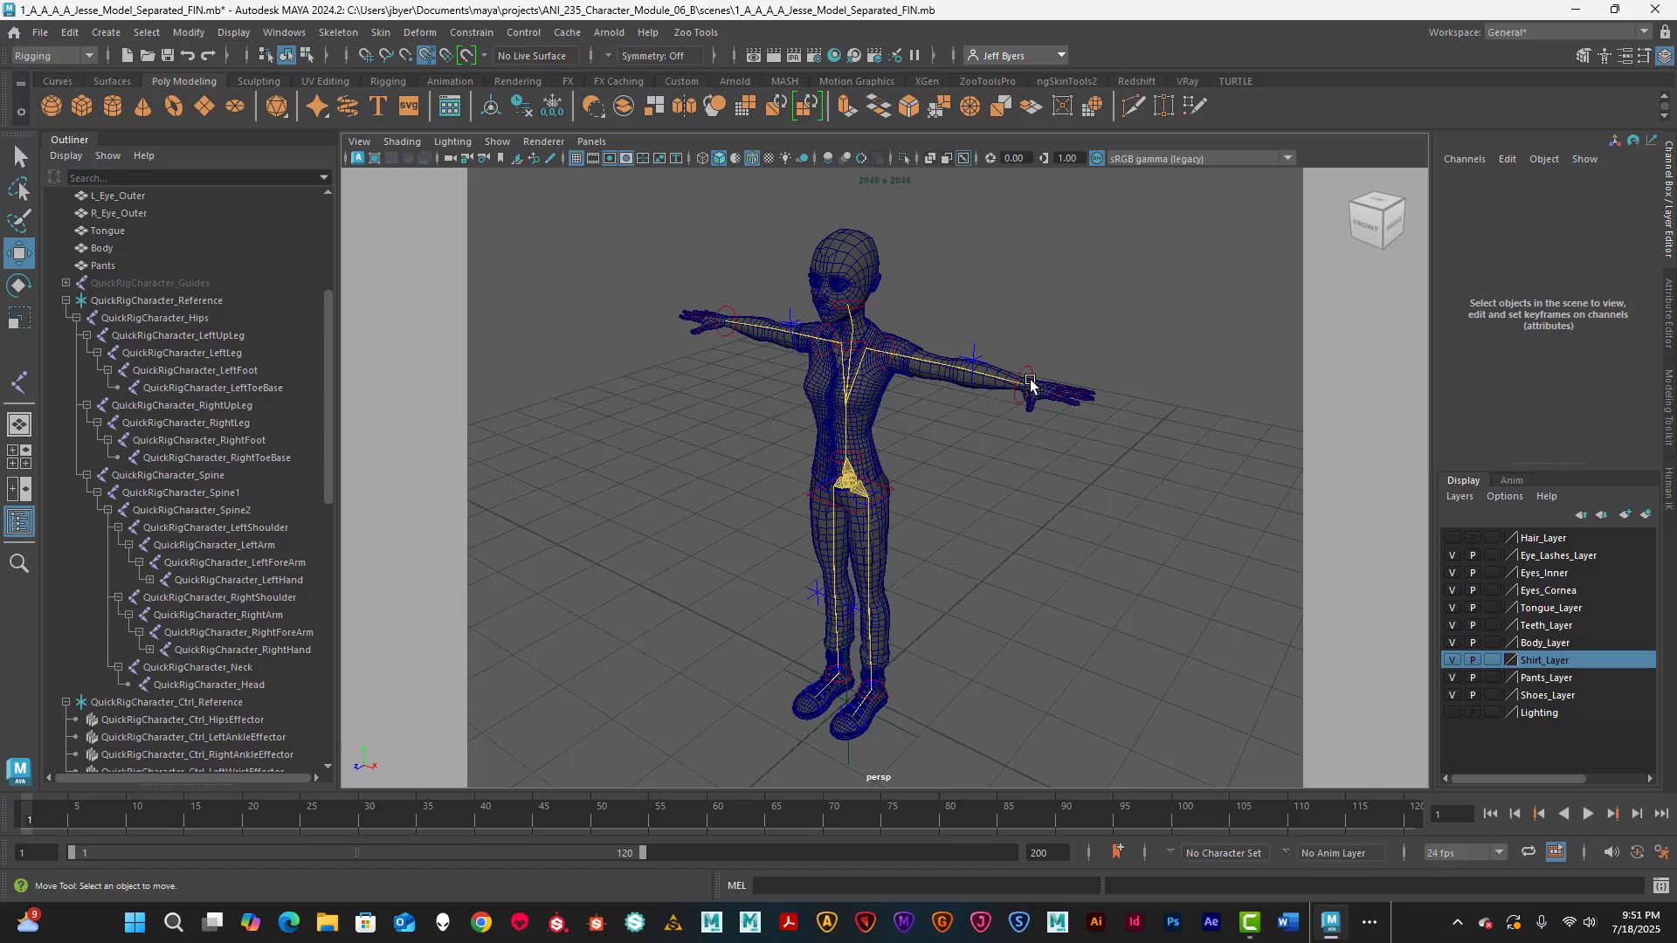
- Examine the arm, wrist and finger joints of the character's left hand in the perspective view, followed by the complete skeleton
scroll(1044, 515, up, 3)
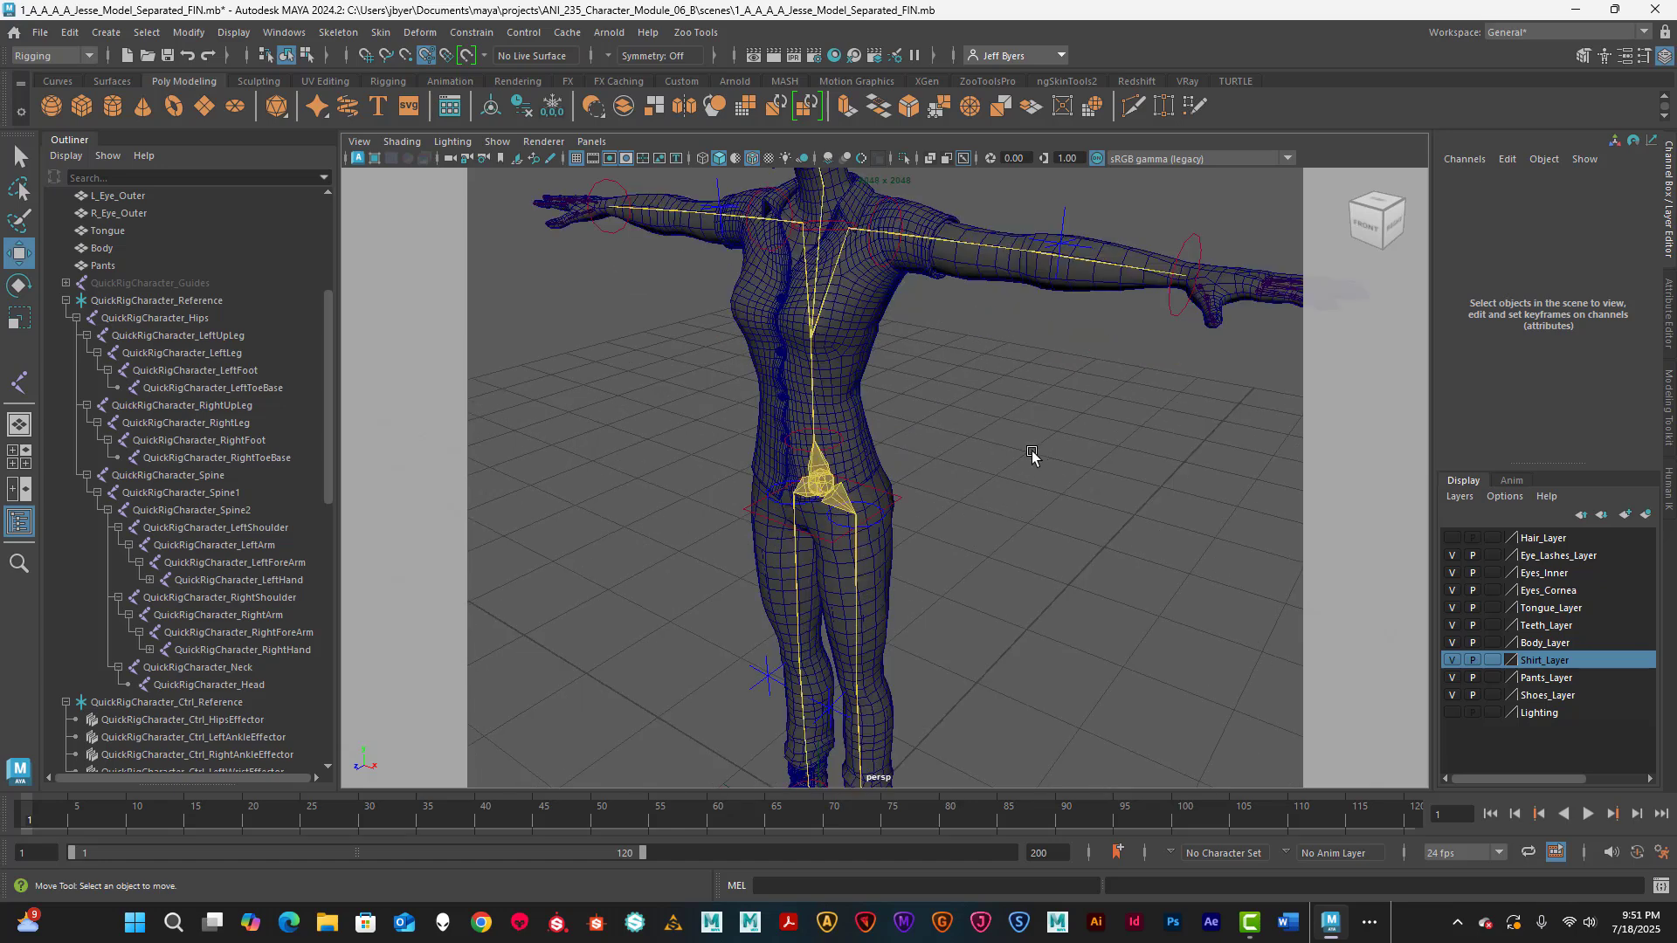
alt+drag(1050, 455, 1029, 455)
alt+middle_drag(1029, 455, 947, 490)
scroll(947, 487, up, 3)
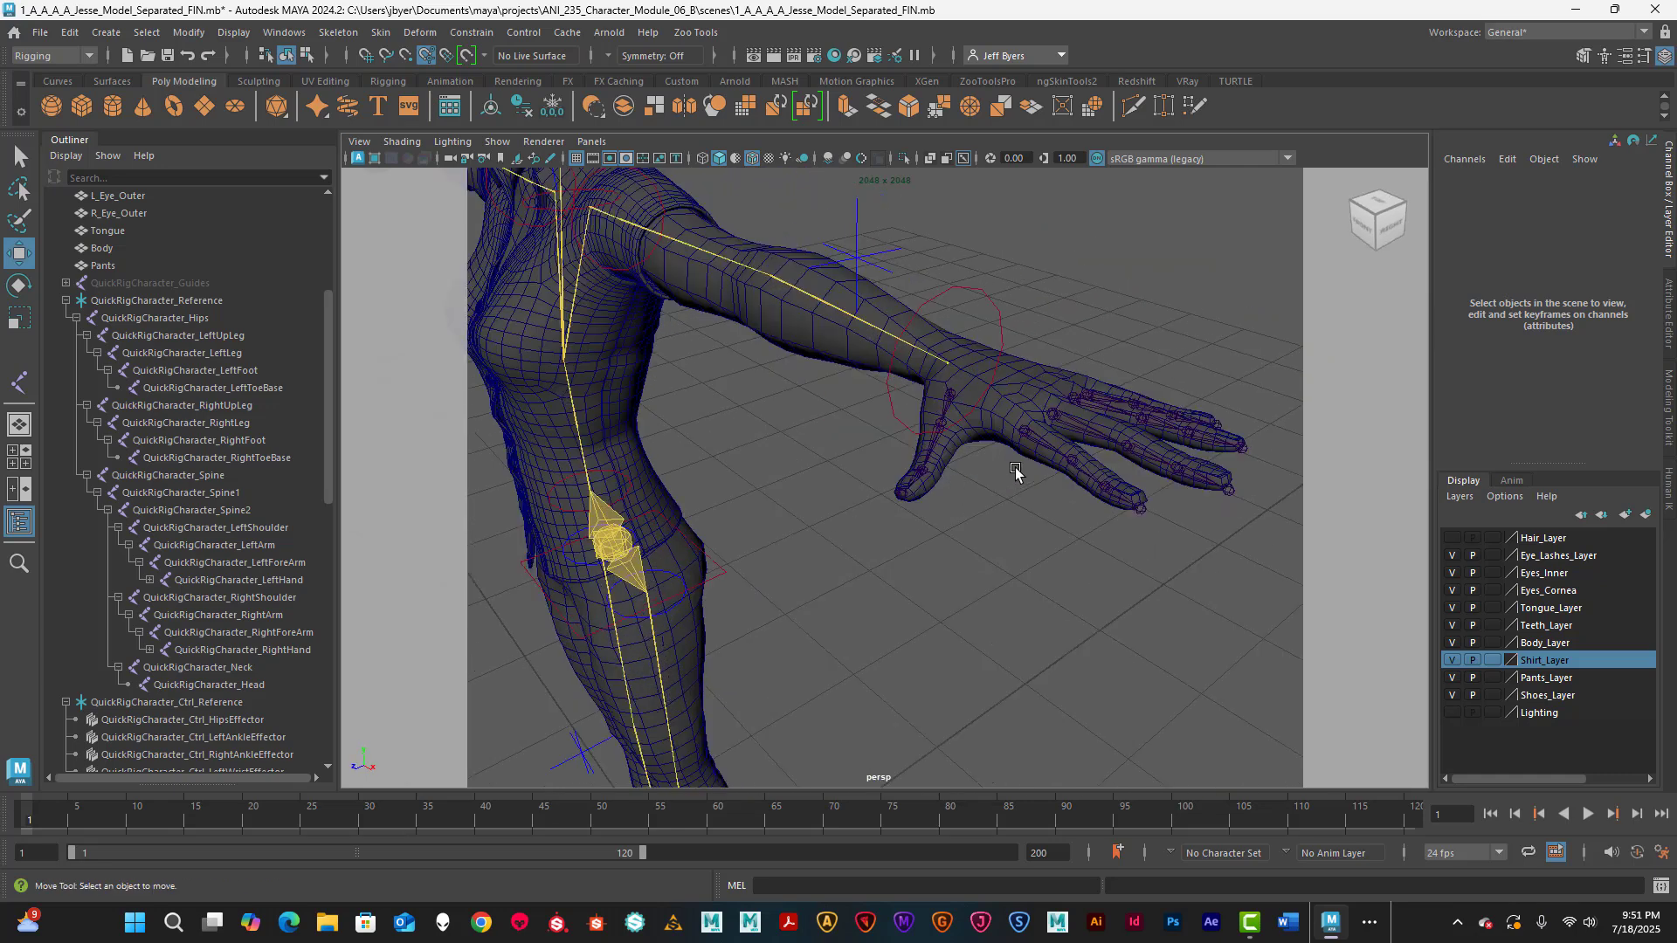
scroll(906, 498, down, 3)
alt+drag(865, 516, 944, 496)
alt+middle_drag(943, 496, 948, 491)
alt+drag(948, 495, 919, 521)
scroll(947, 515, down, 3)
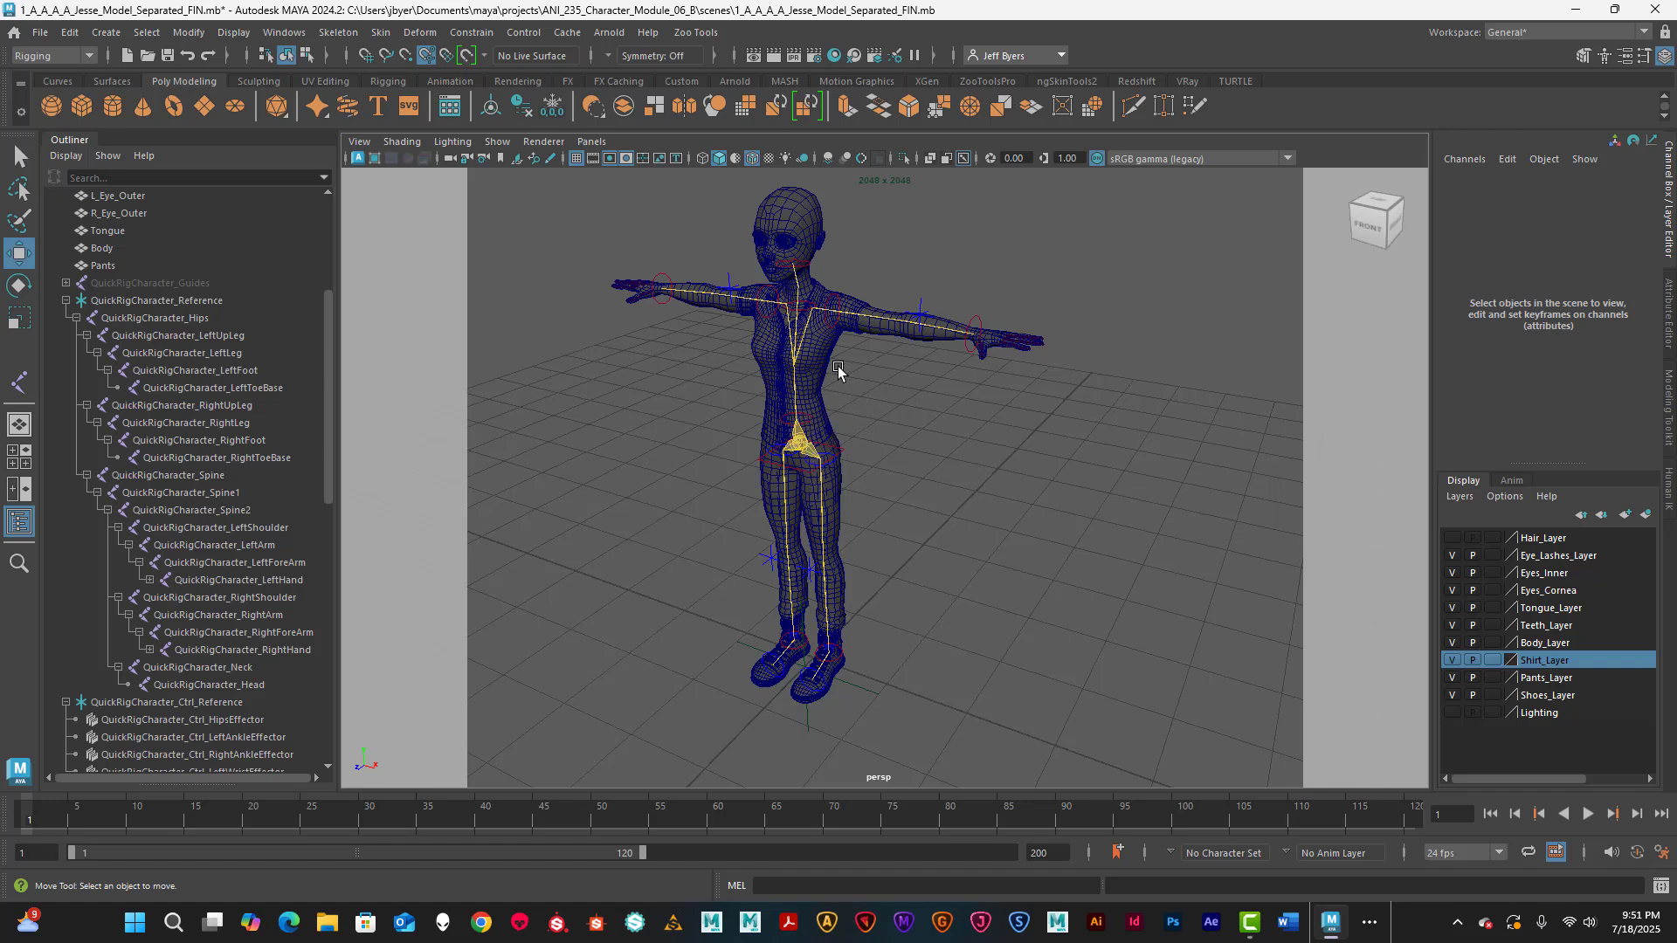
- Look through the scene hierarchy and select all character meshes from Shirt1 to Pants
scroll(219, 520, down, 8)
scroll(214, 522, down, 5)
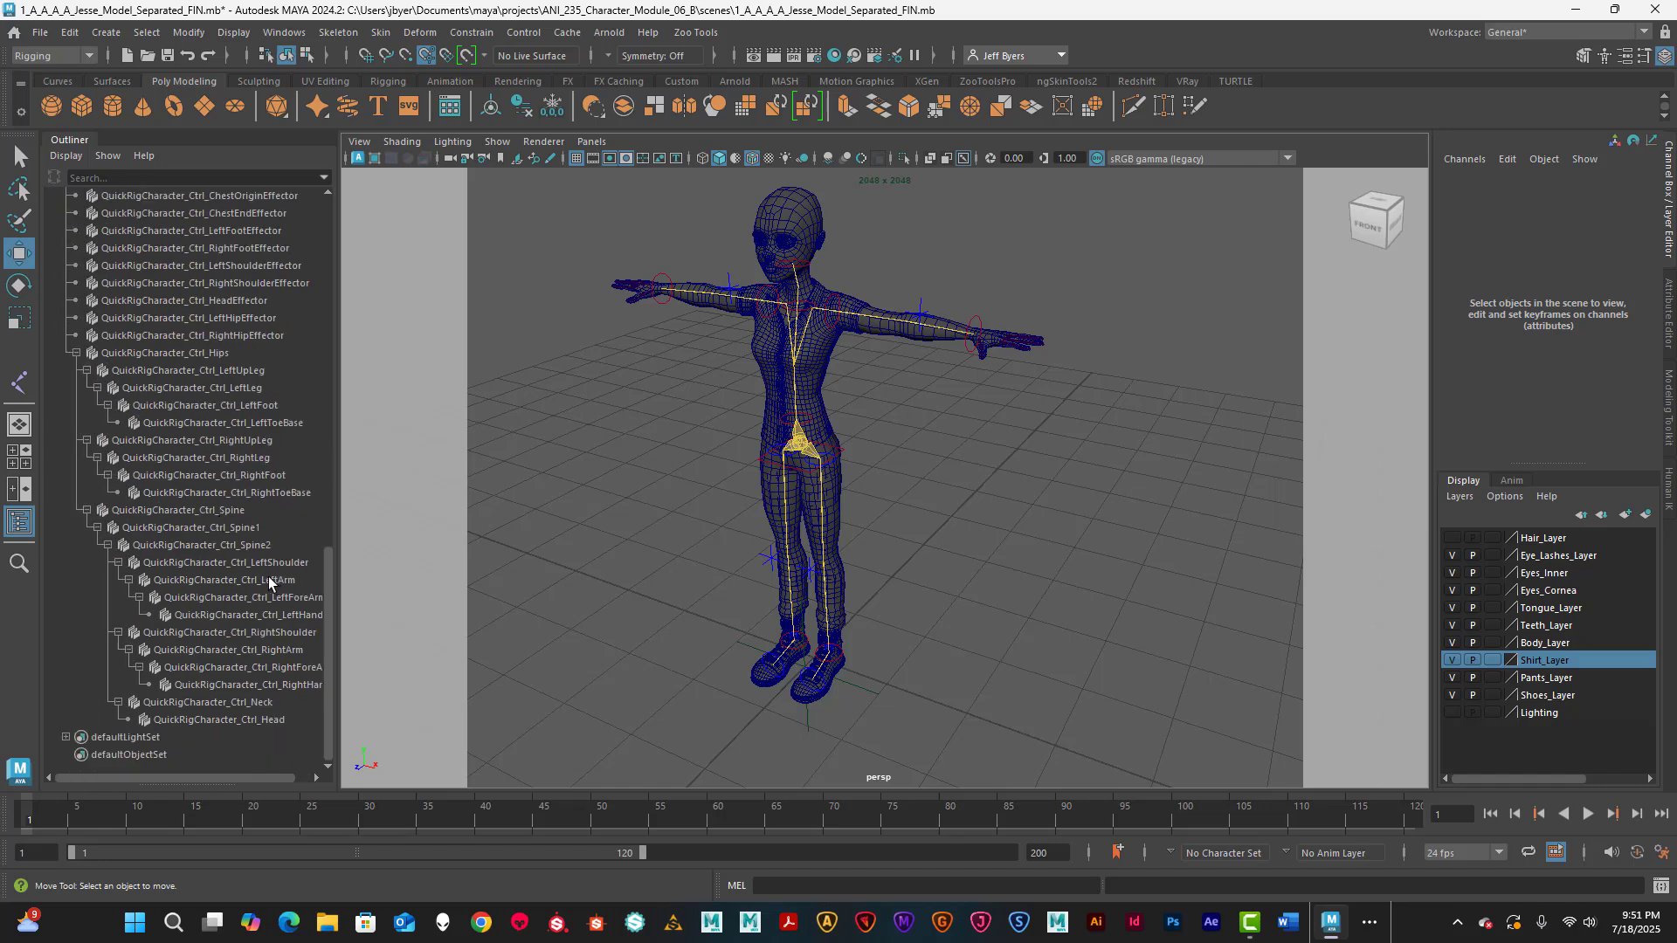
scroll(273, 572, up, 17)
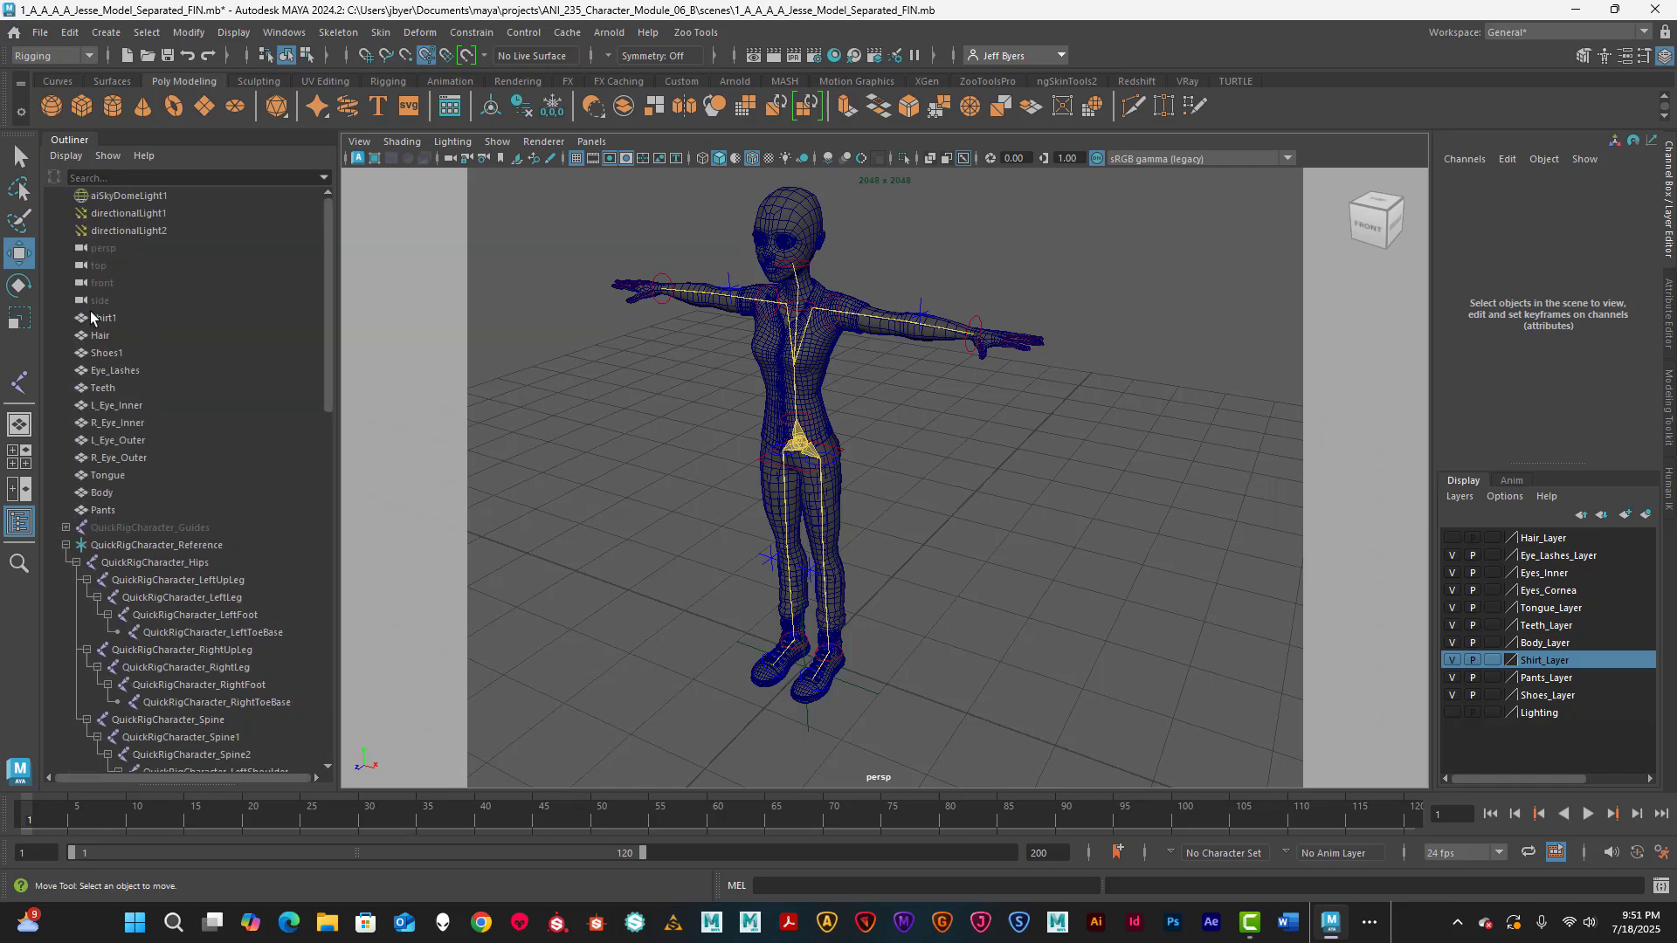
click(100, 319)
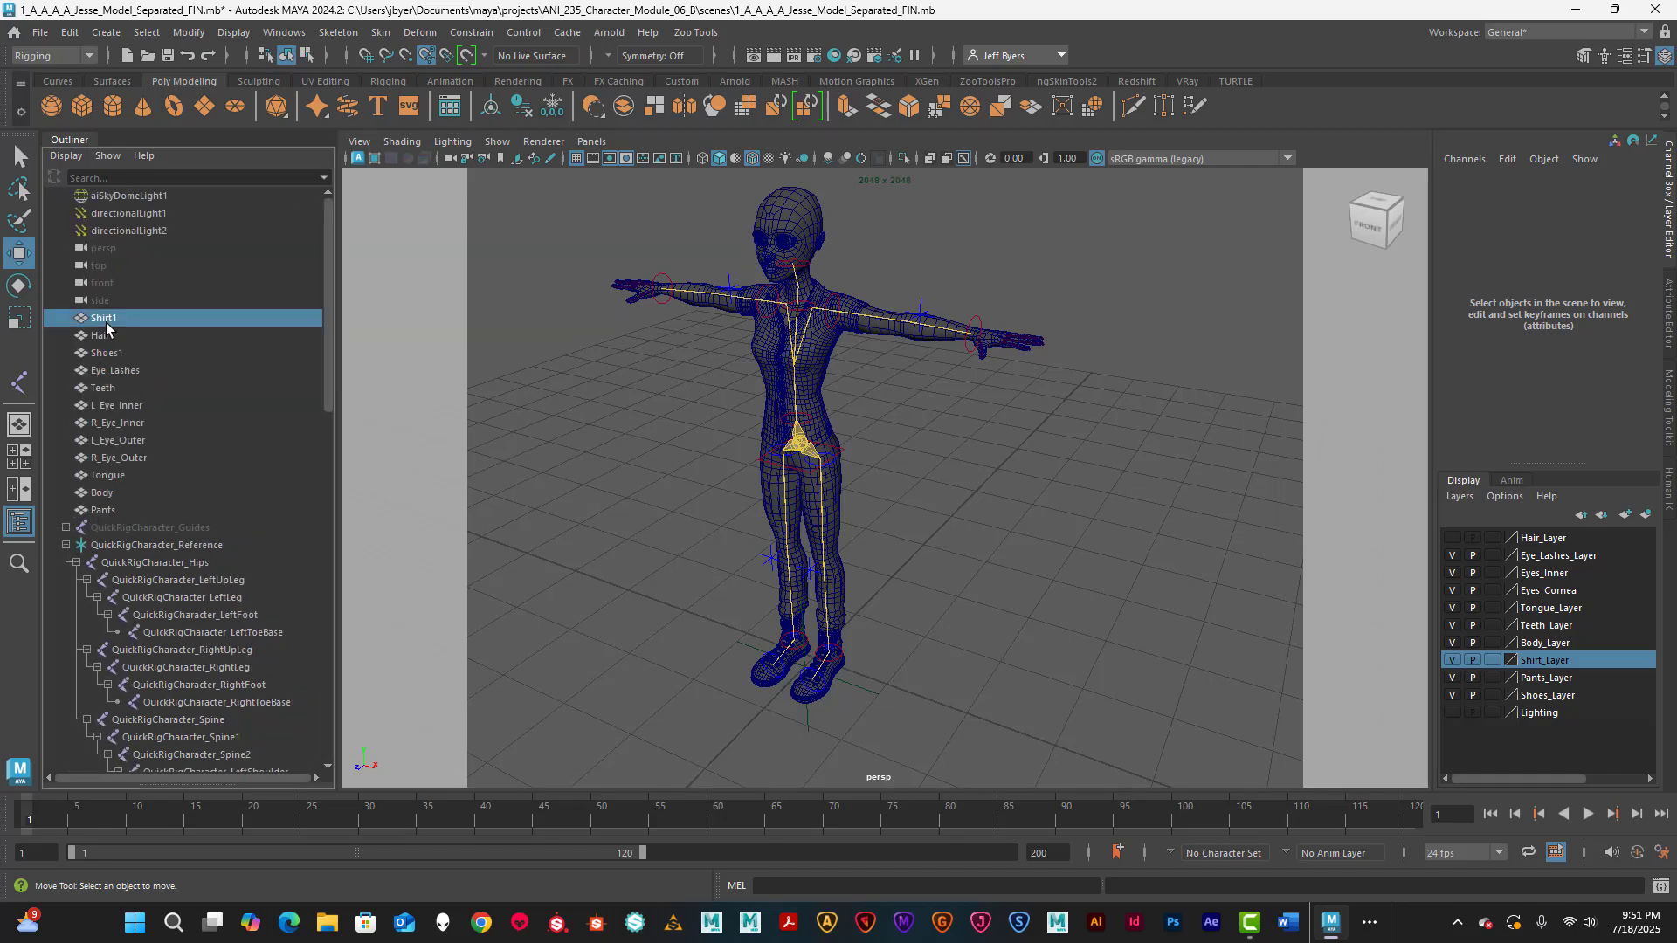
shift+click(112, 511)
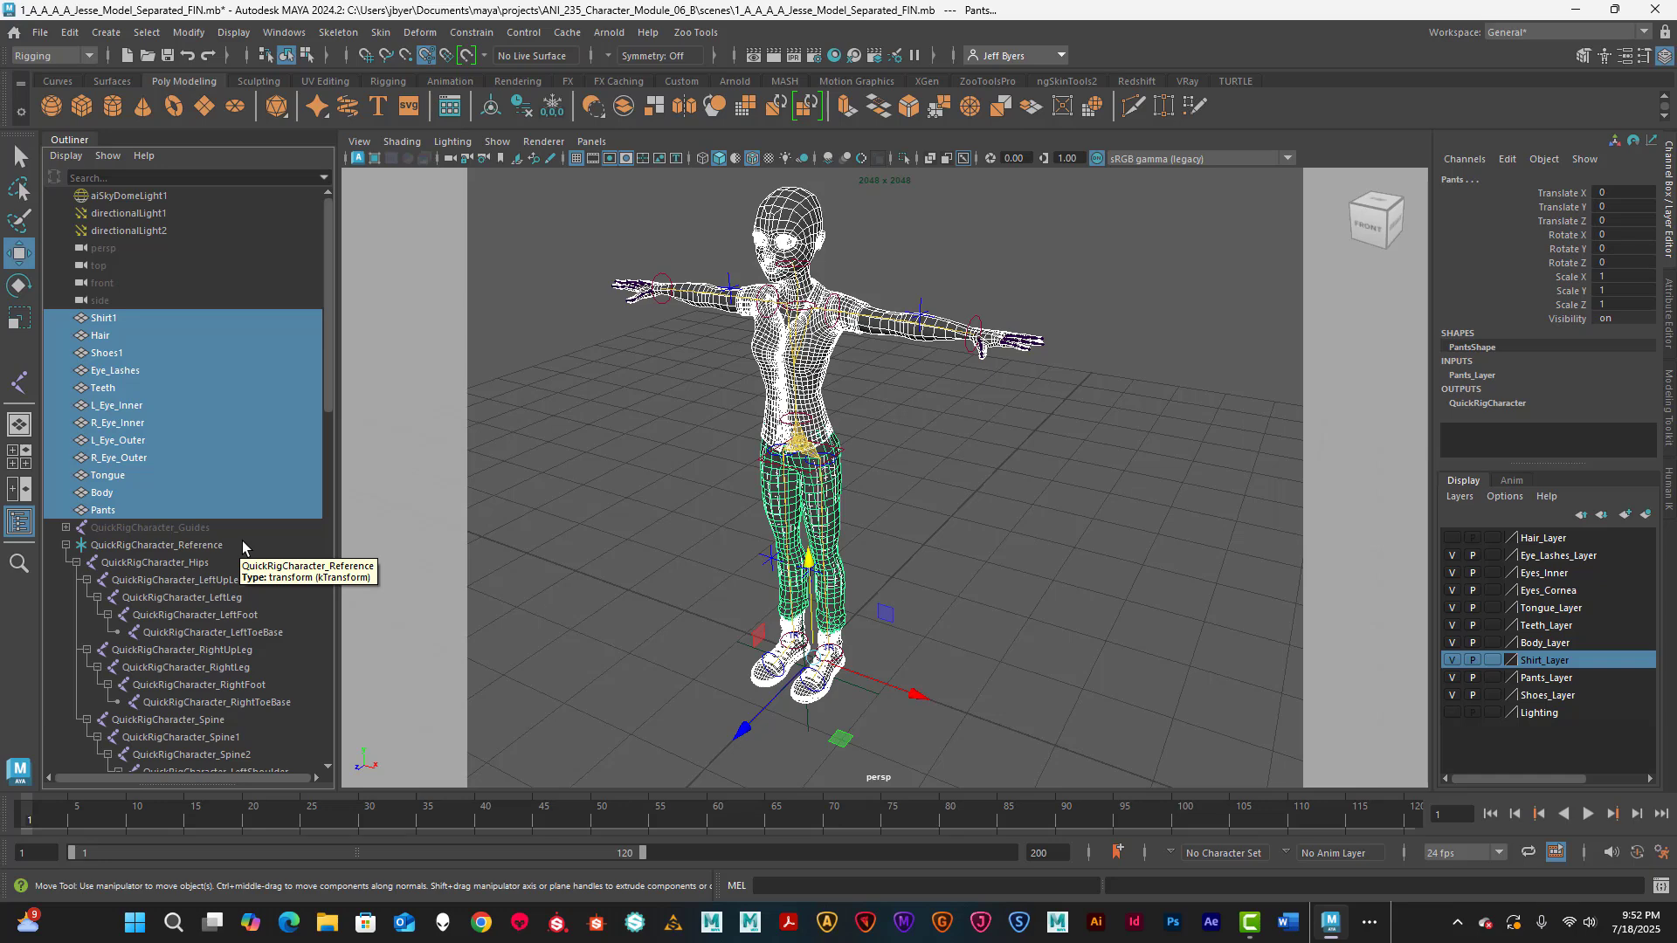
- Compare QuickRigCharacter_Hips with its parent QuickRigCharacter_Reference to identify the skeleton's root joint, leaving the hips joint selected
click(200, 564)
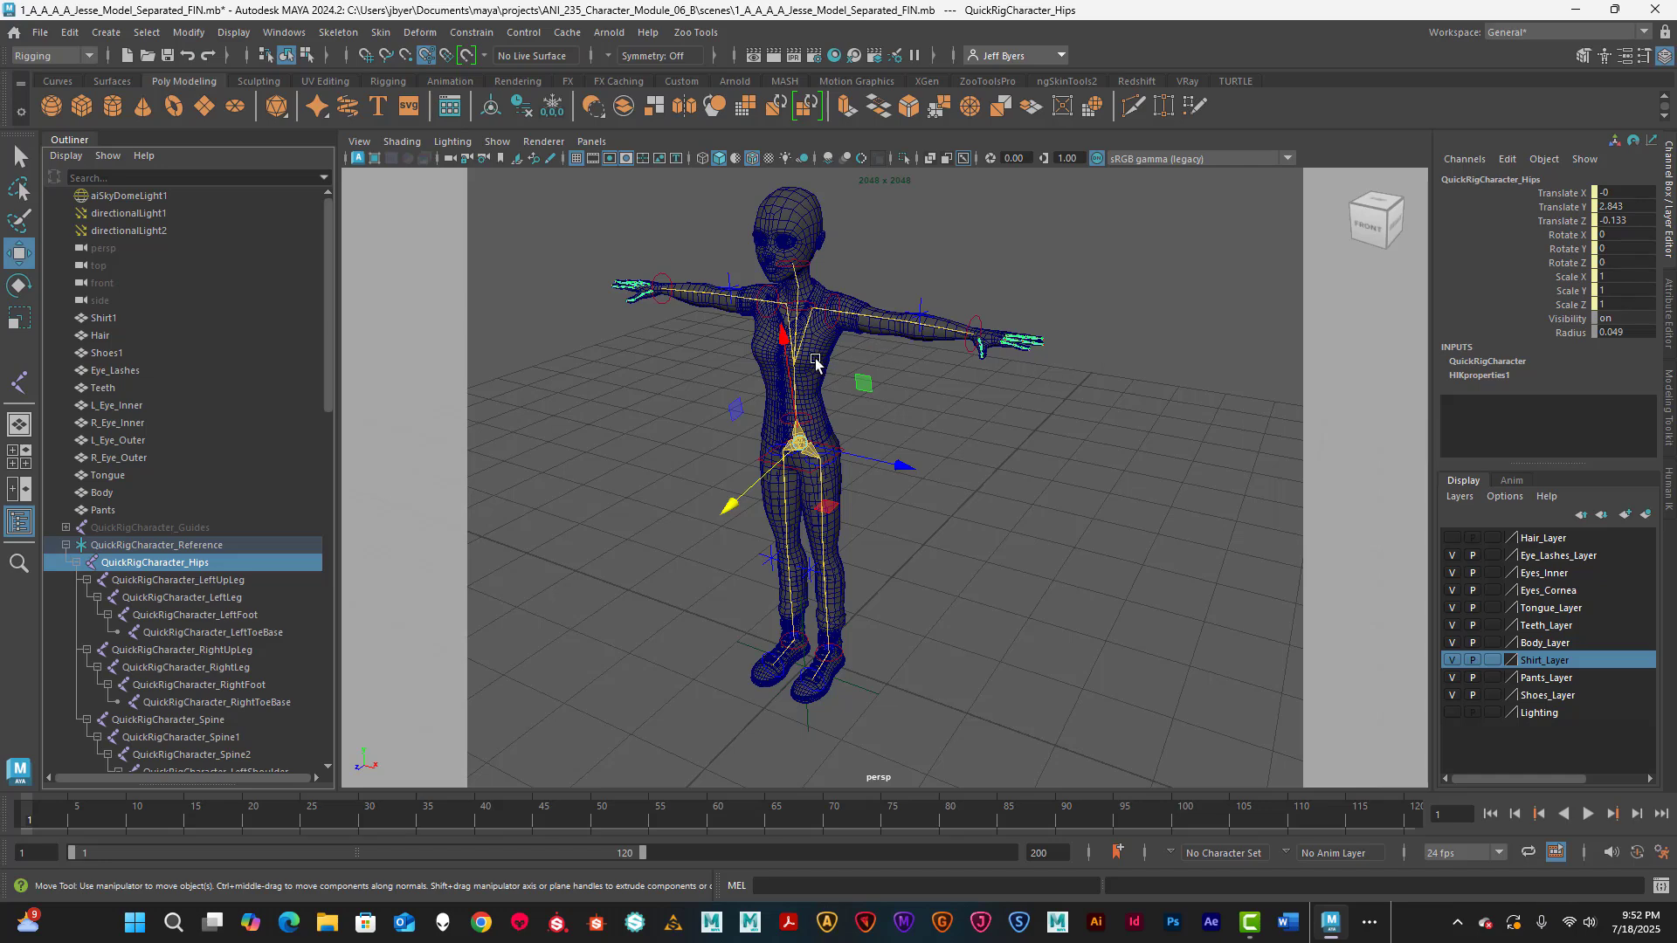
click(1001, 443)
click(196, 564)
click(65, 544)
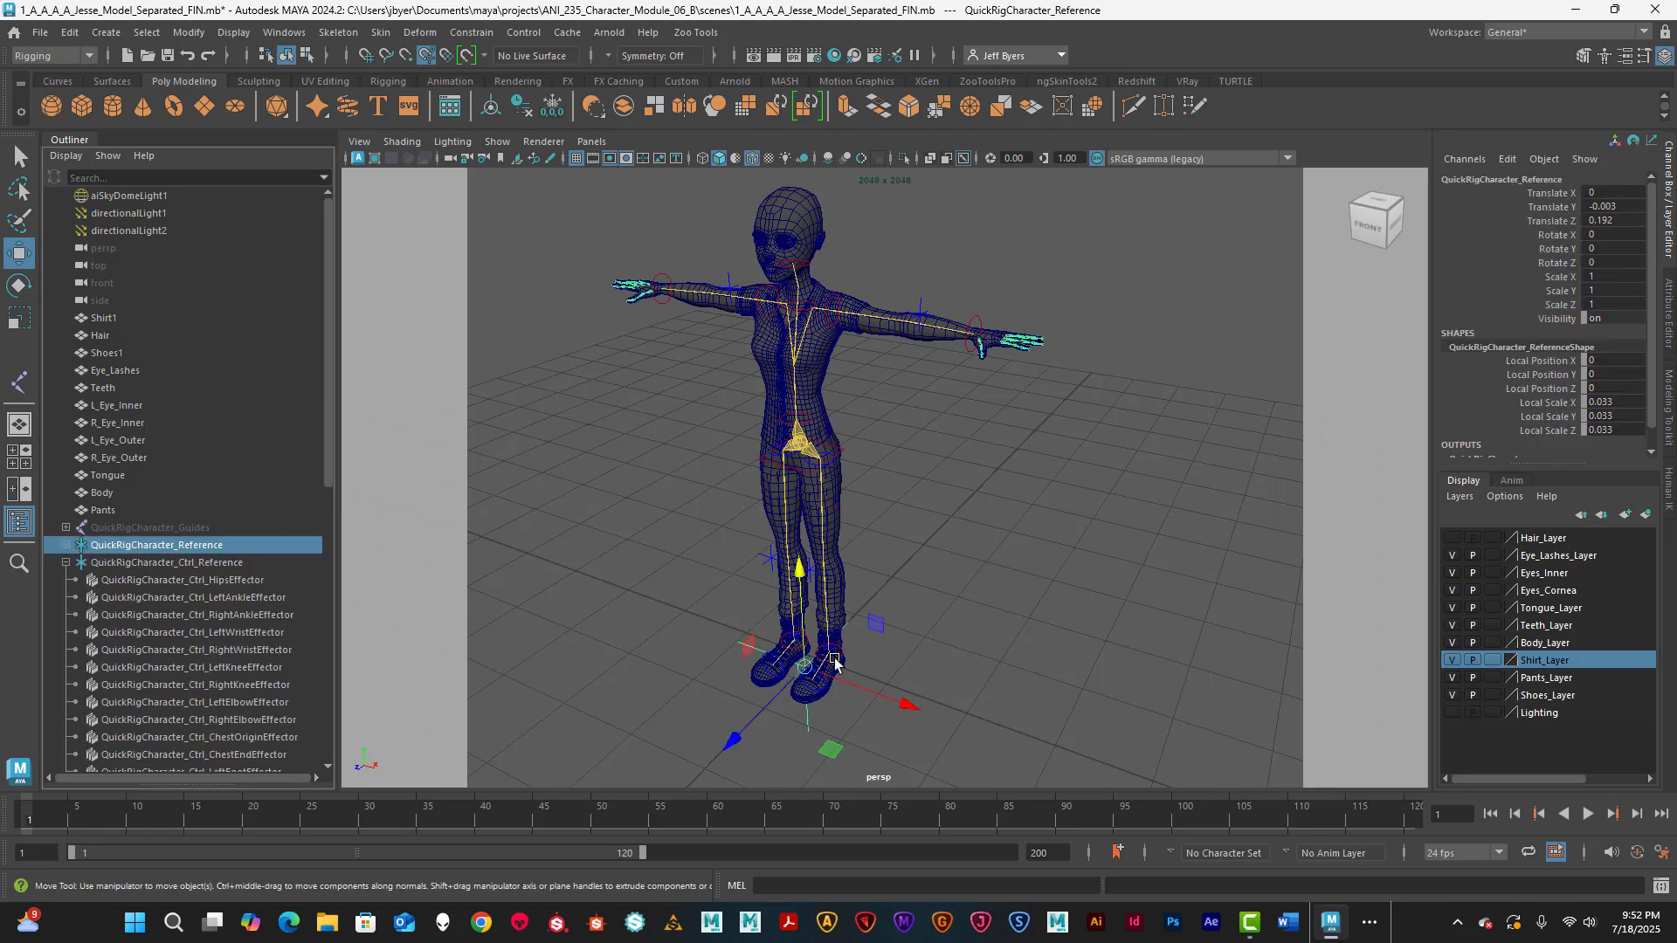
click(63, 545)
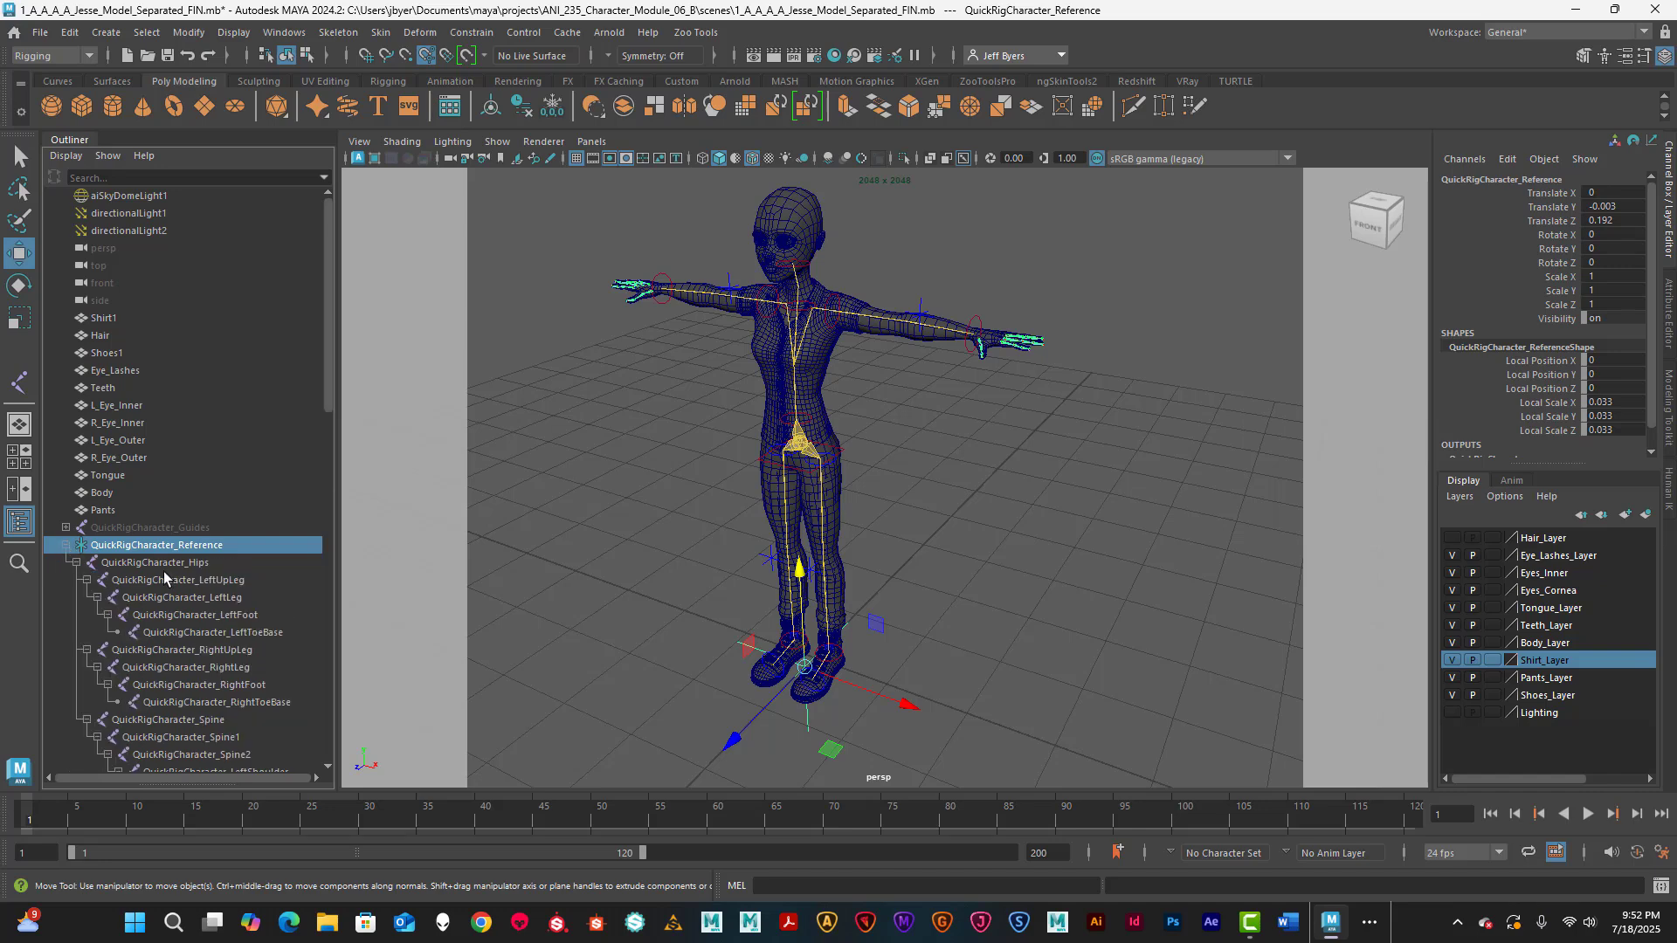
click(160, 564)
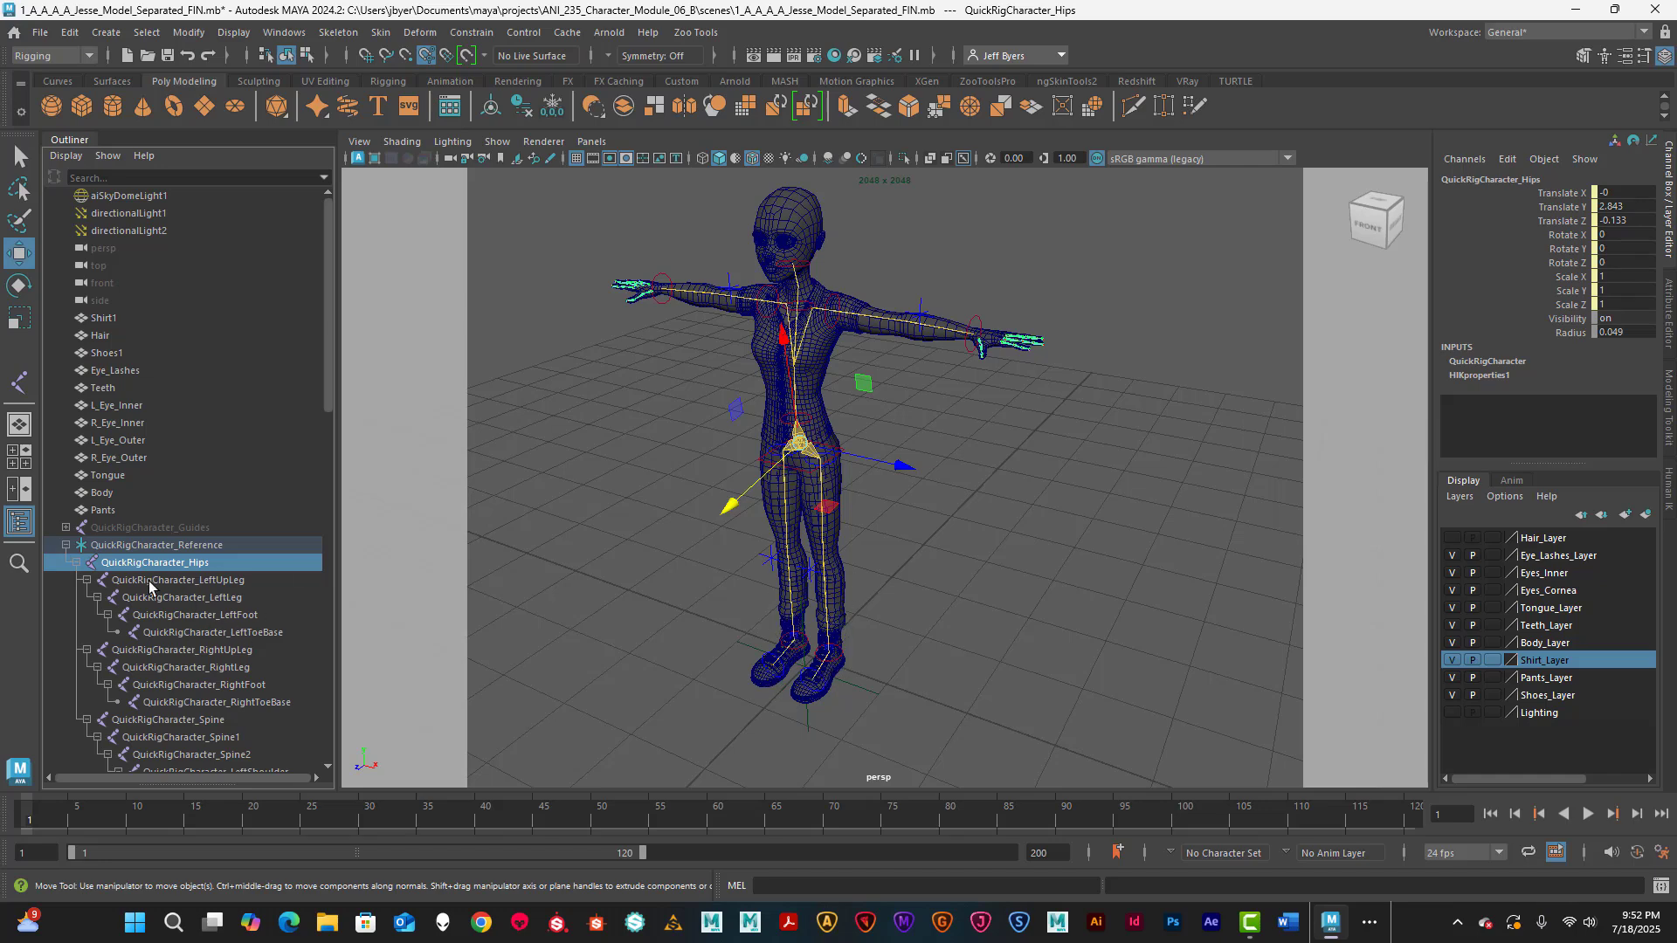
- Select all the character meshes from Shirt1 to Pants and make Hair_Layer visible
click(113, 320)
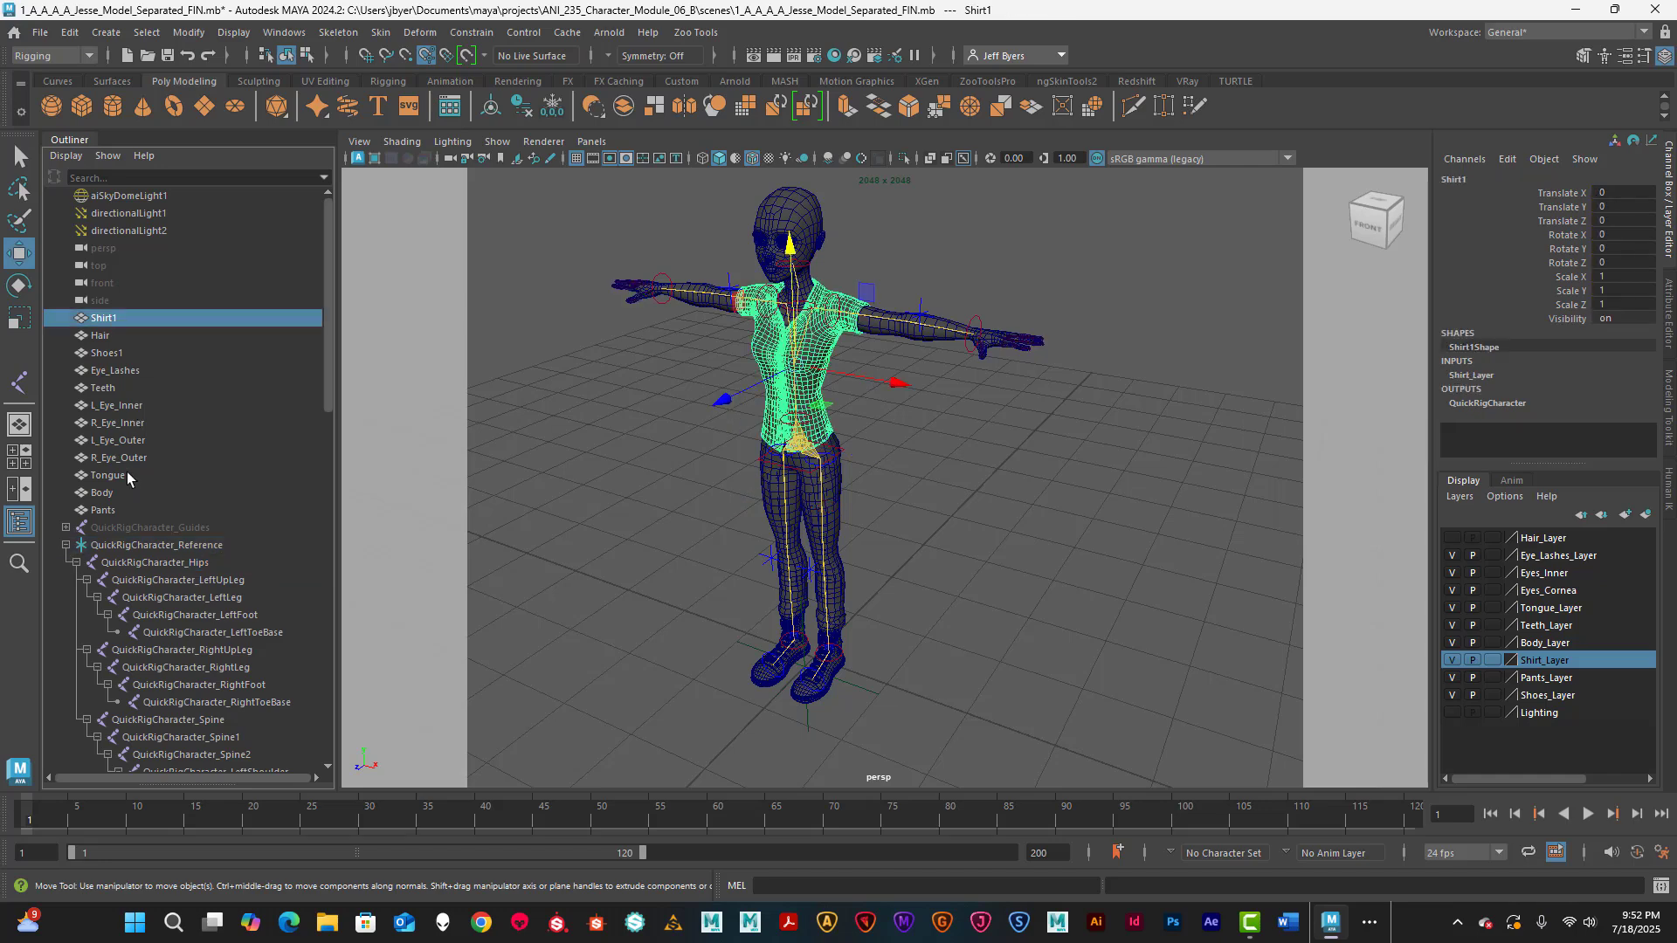
shift+click(105, 510)
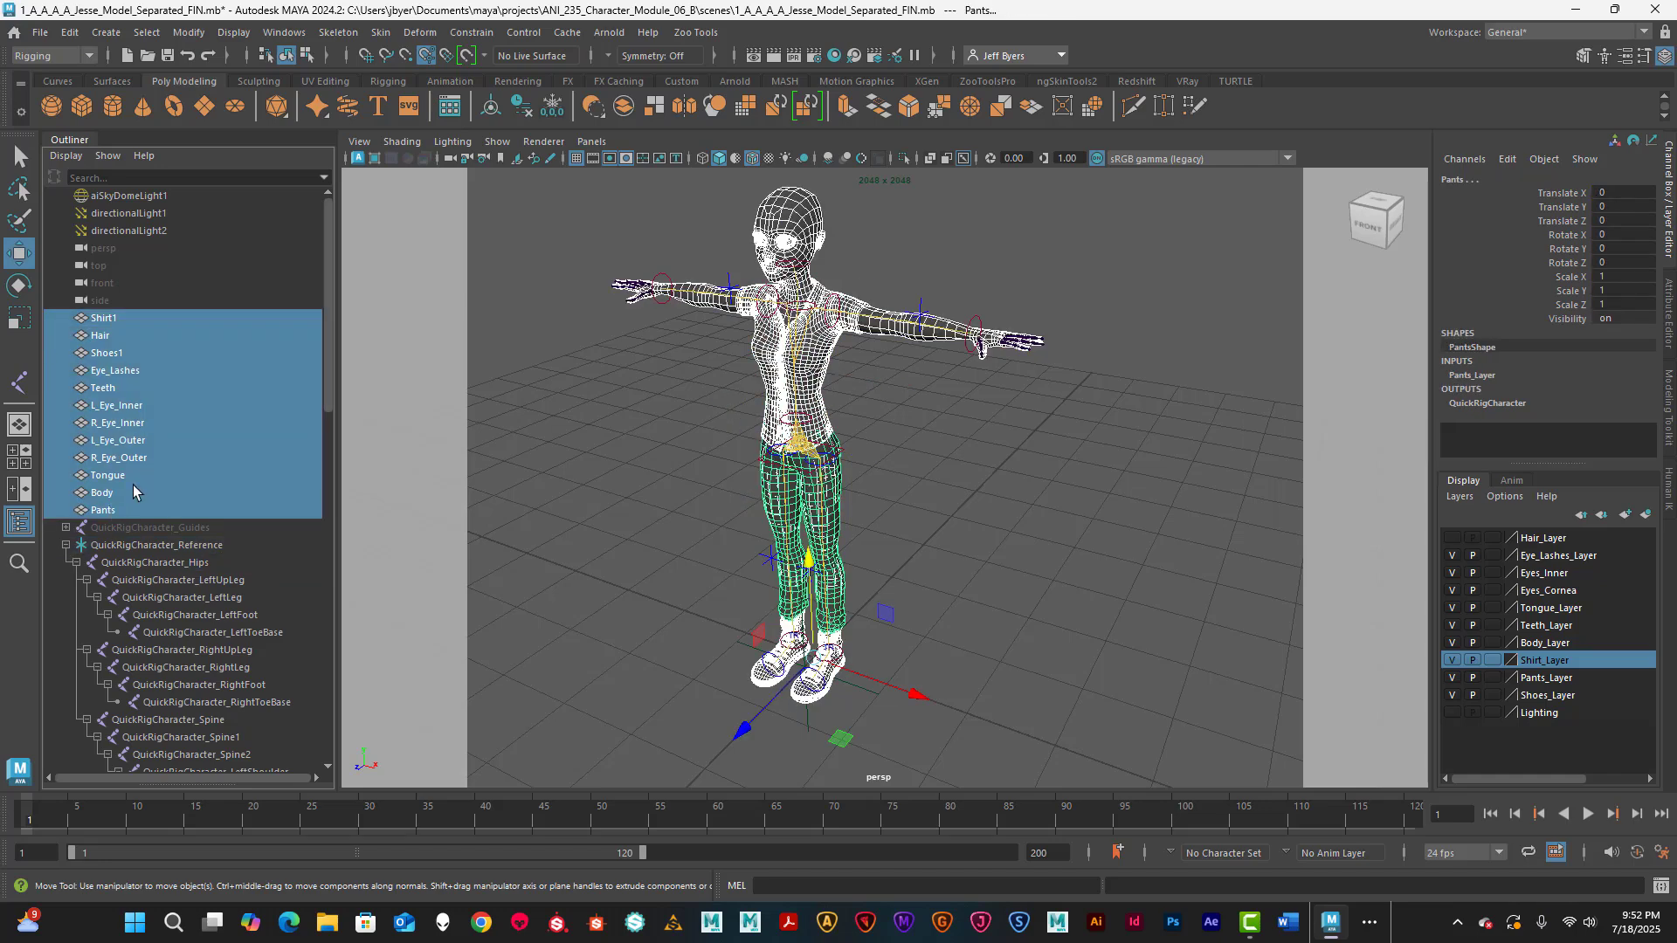
click(115, 320)
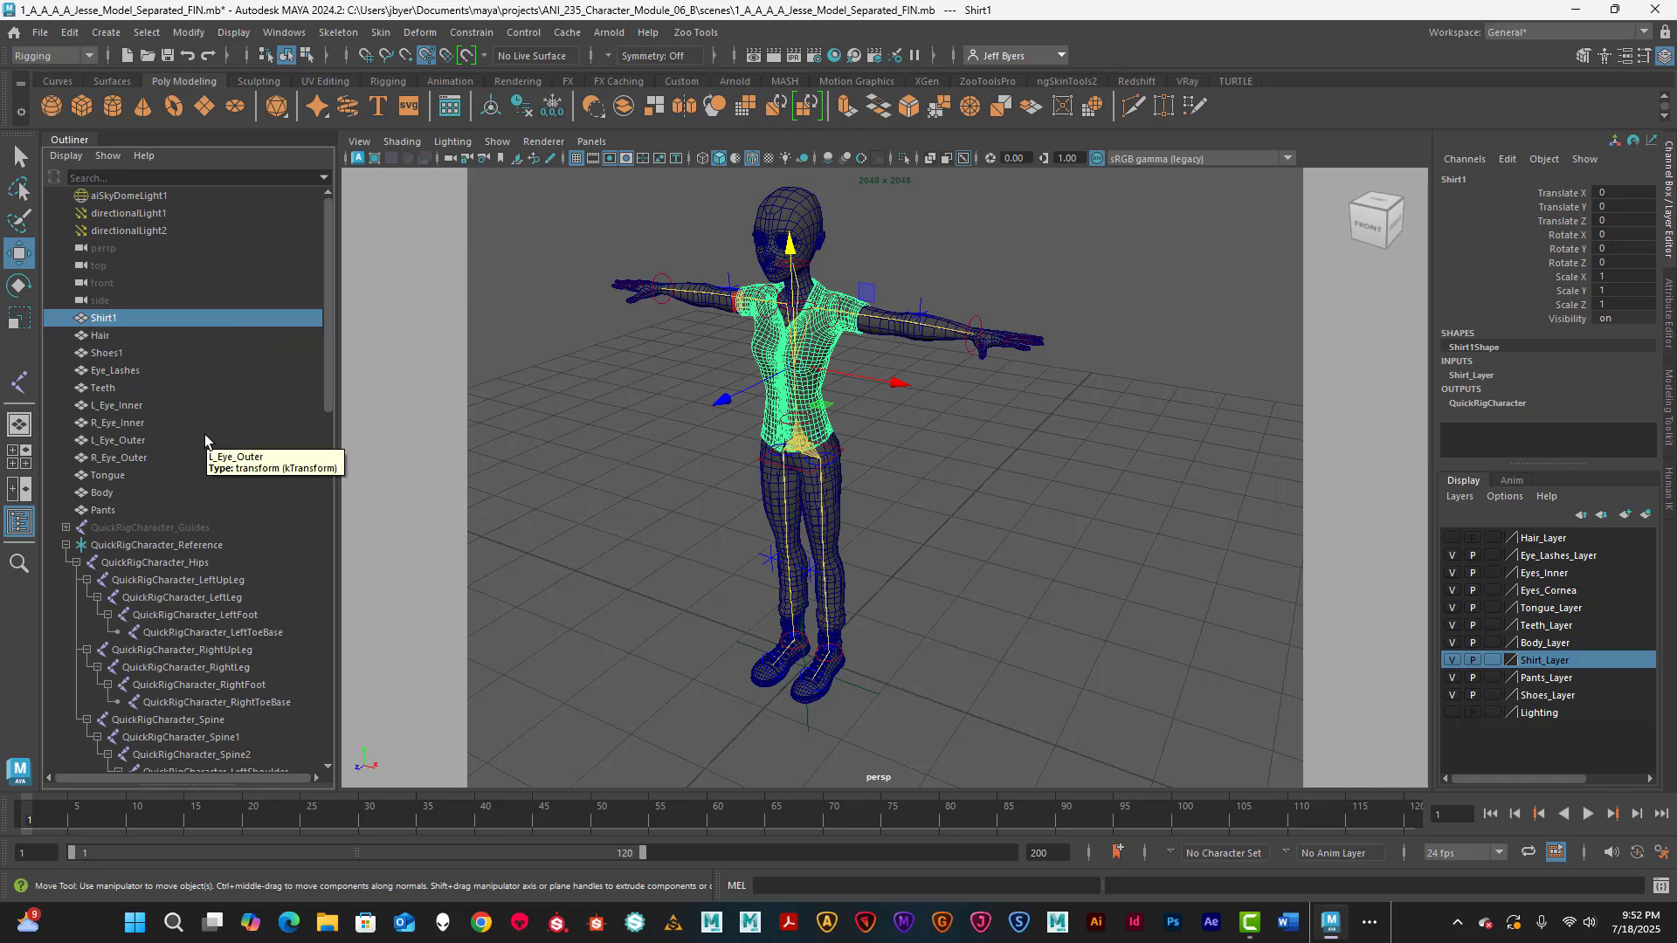
shift+click(105, 511)
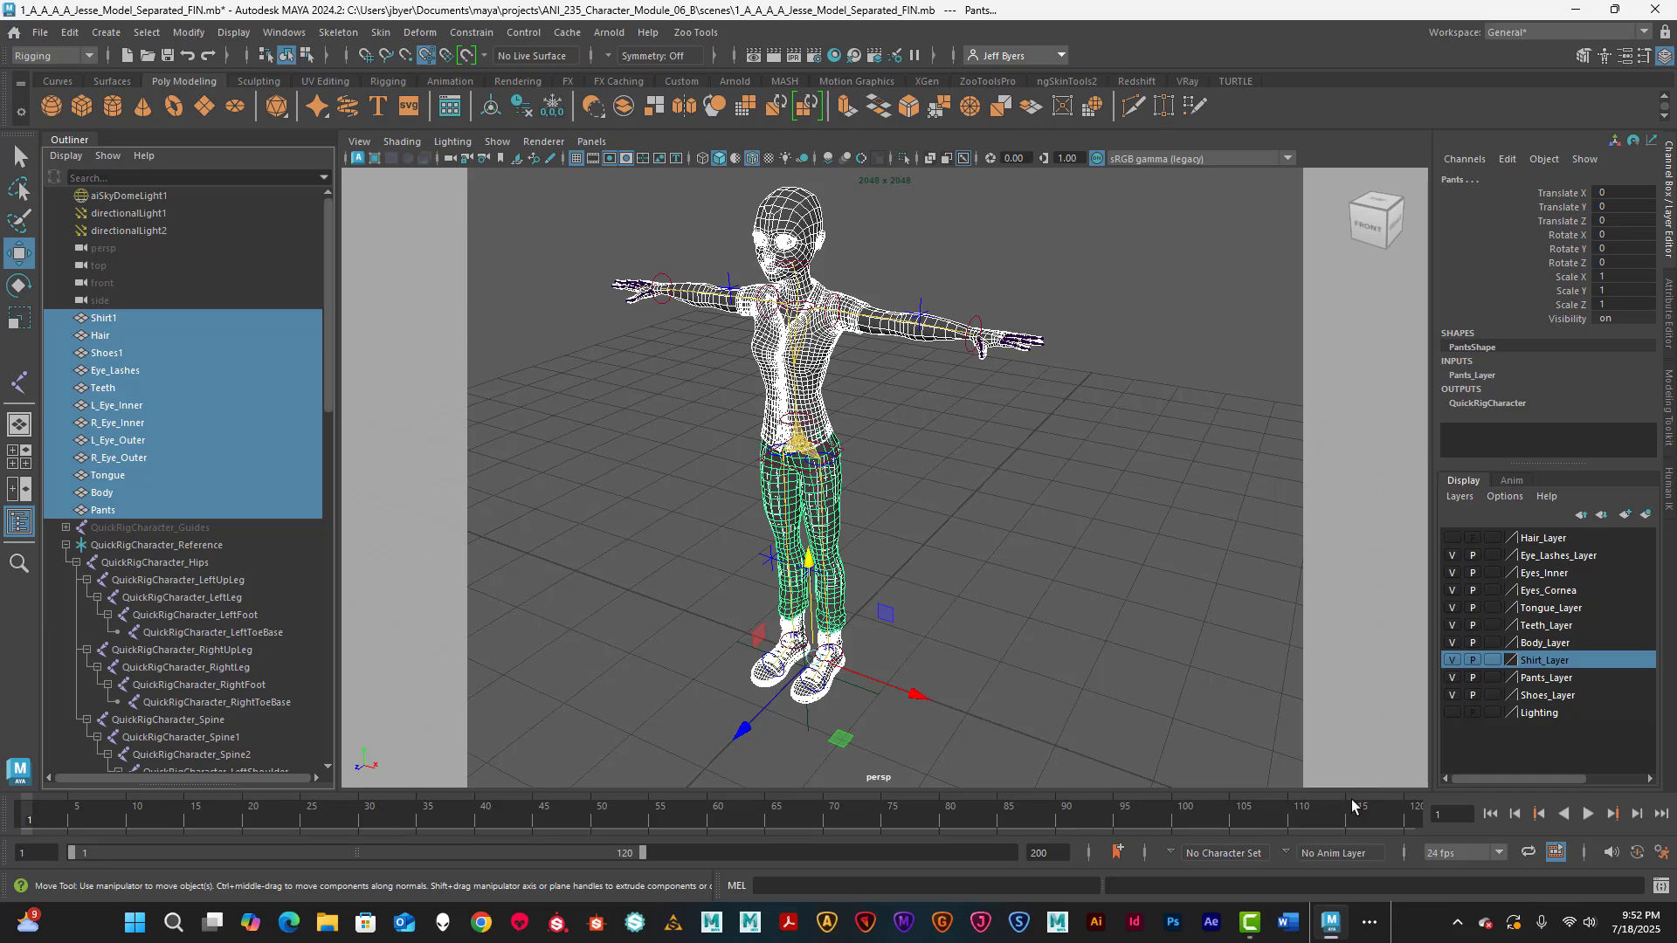
click(1452, 537)
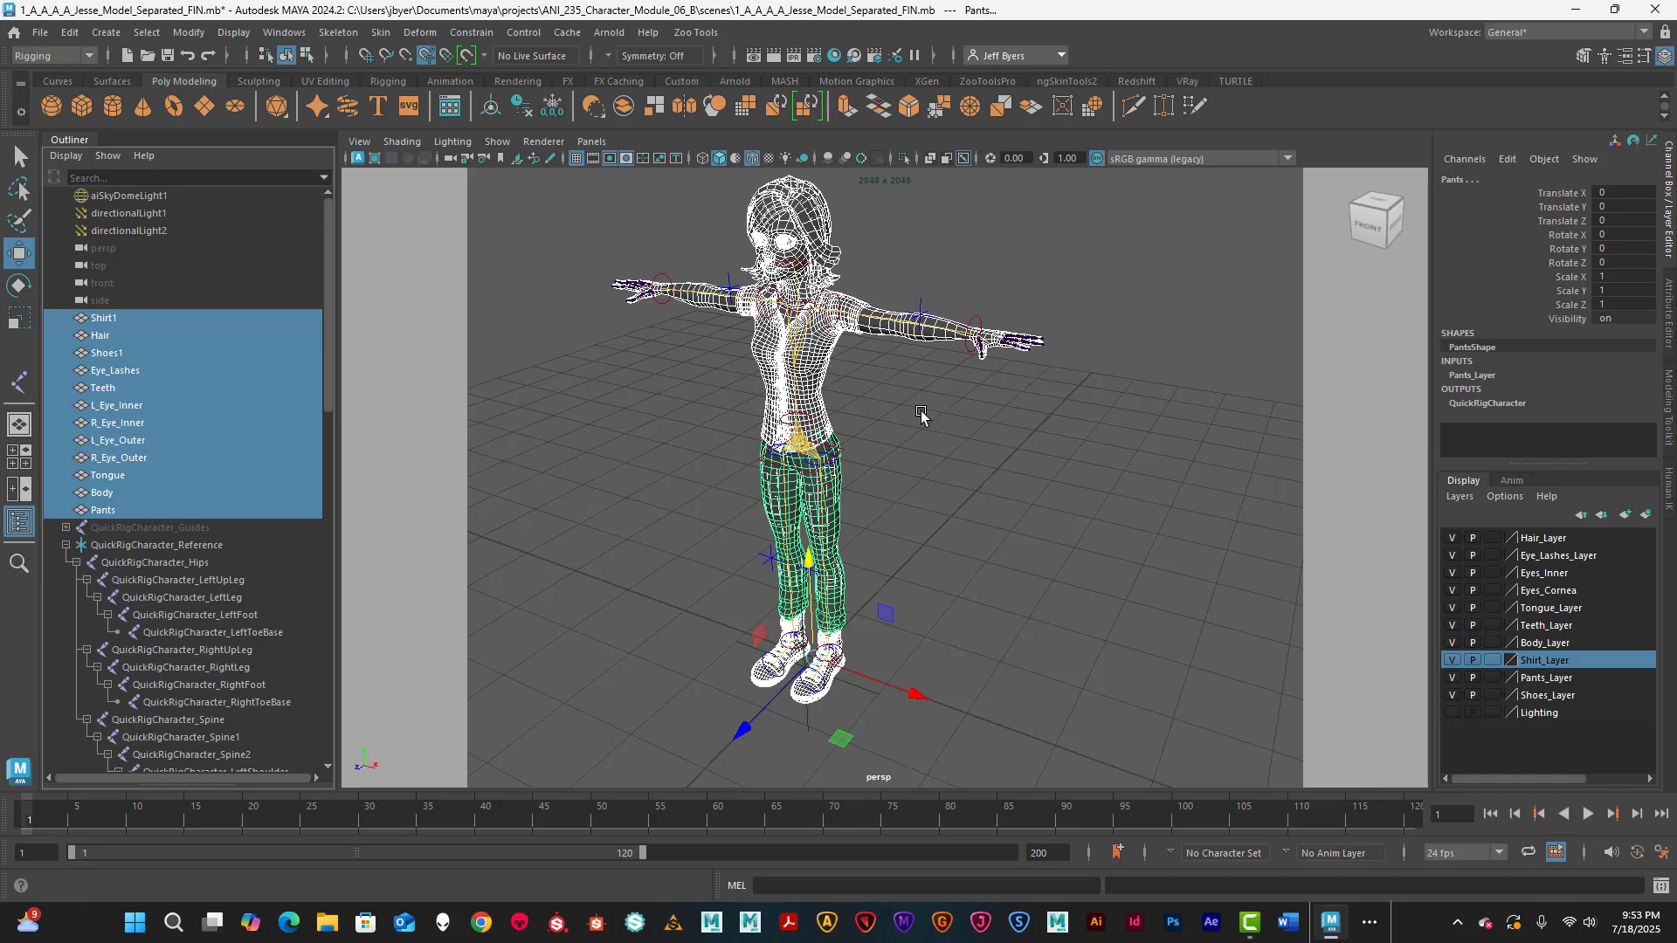
- Add QuickRigCharacter_Hips to the mesh selection and open the Bind Skin options
ctrl+click(167, 561)
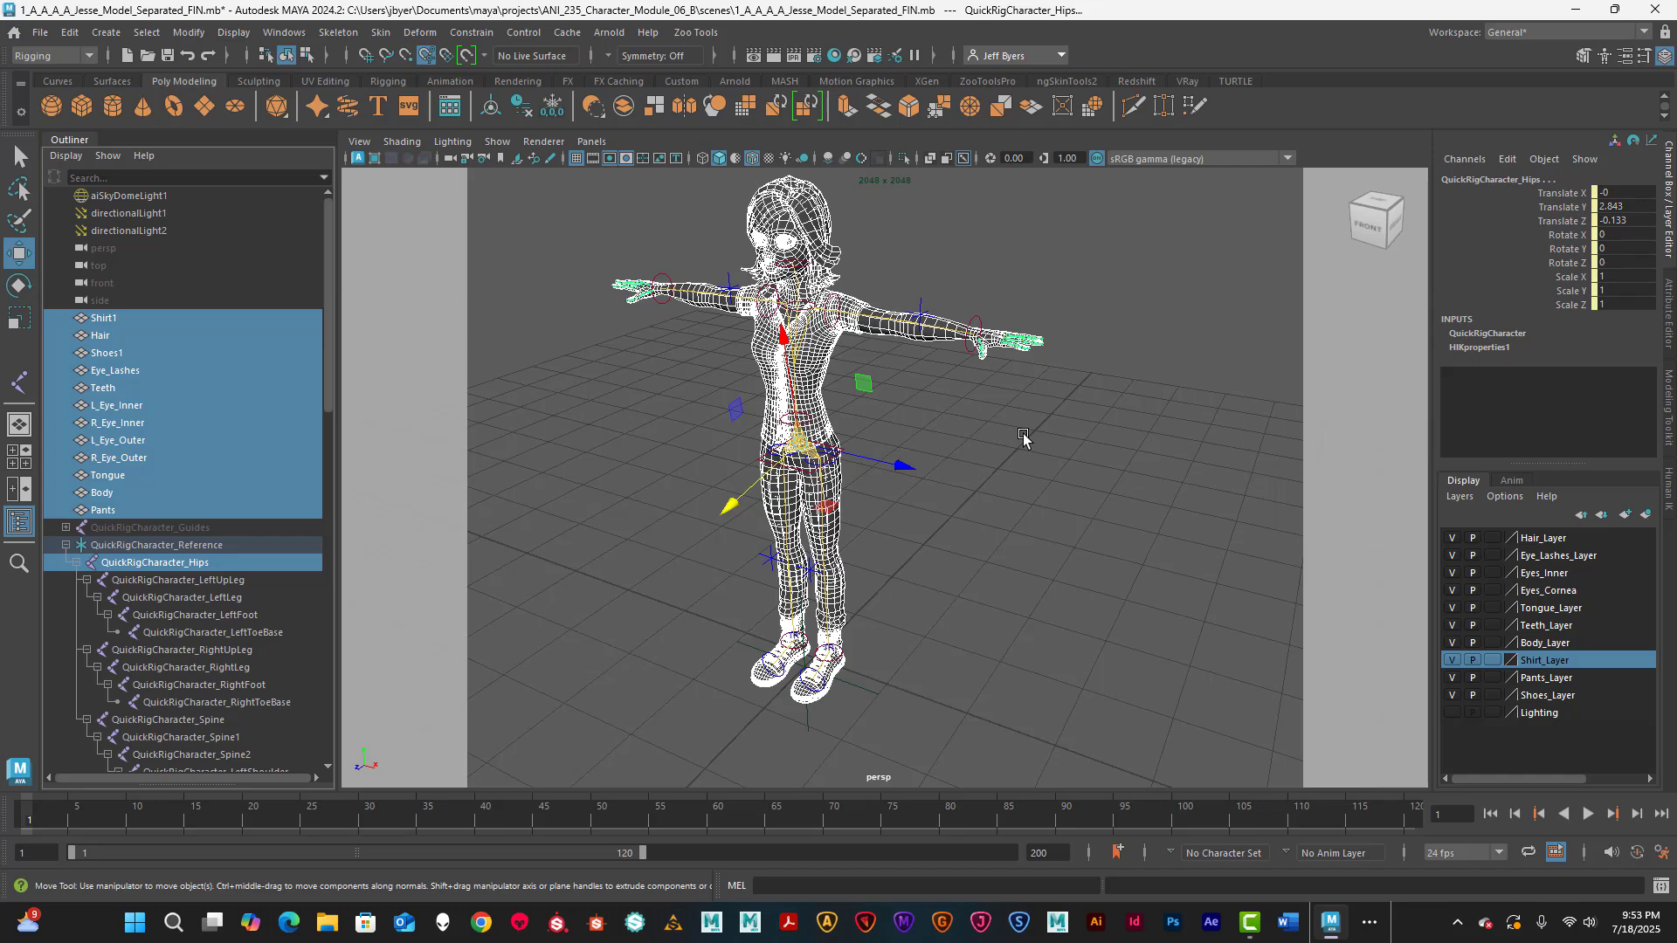
key(space)
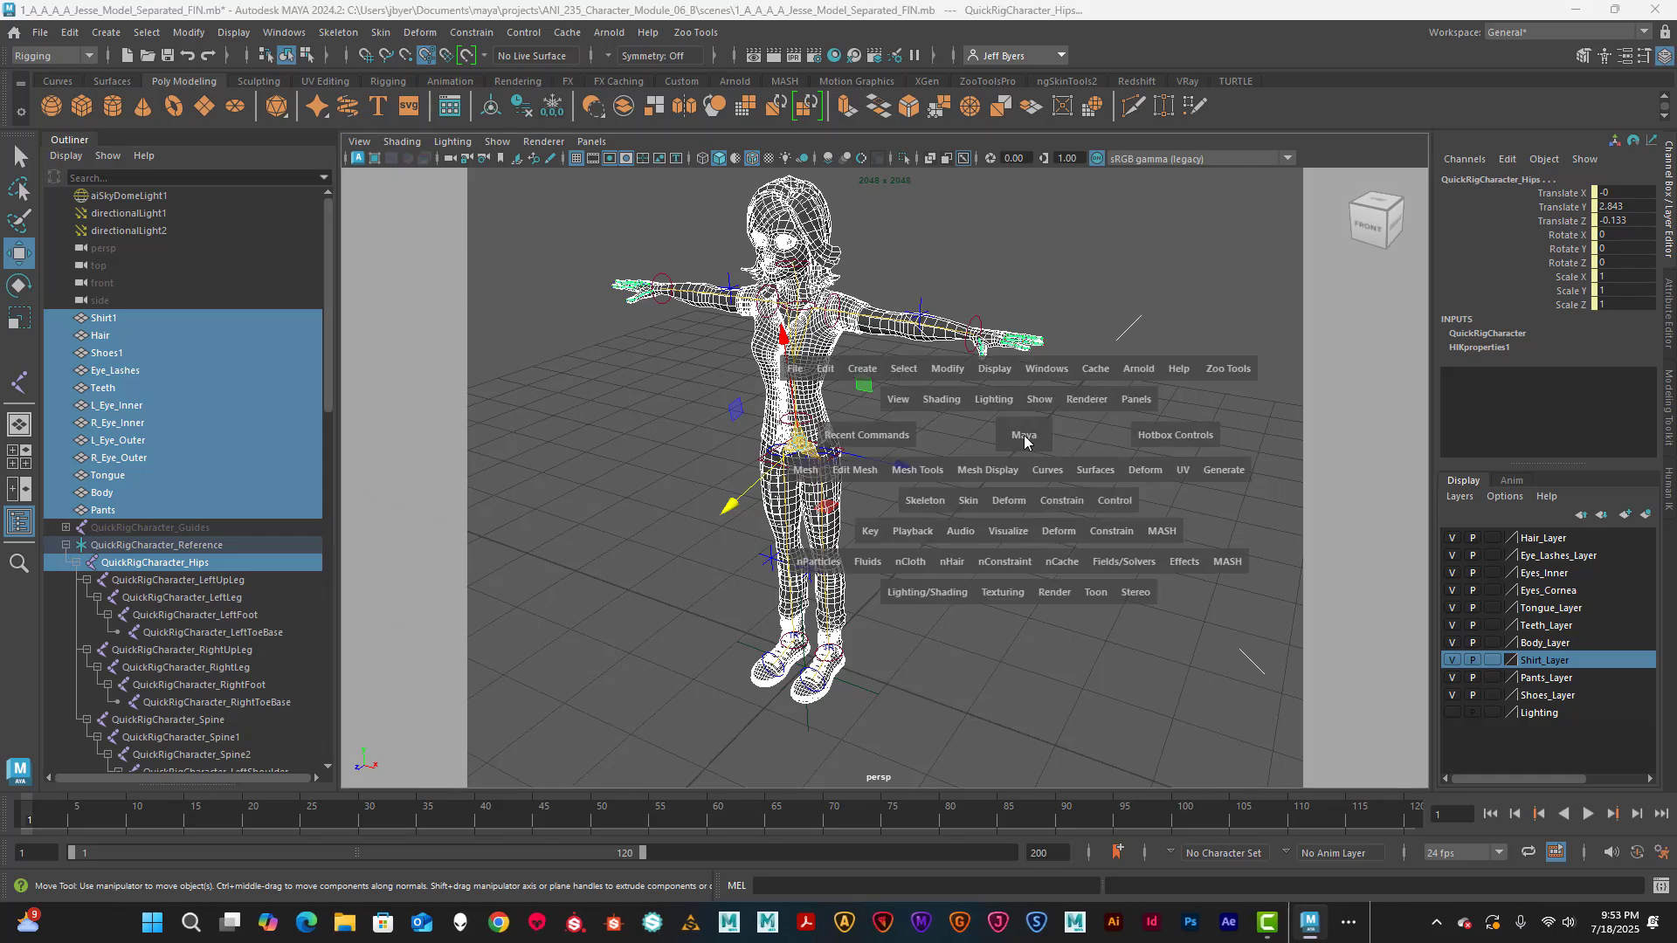
click(967, 503)
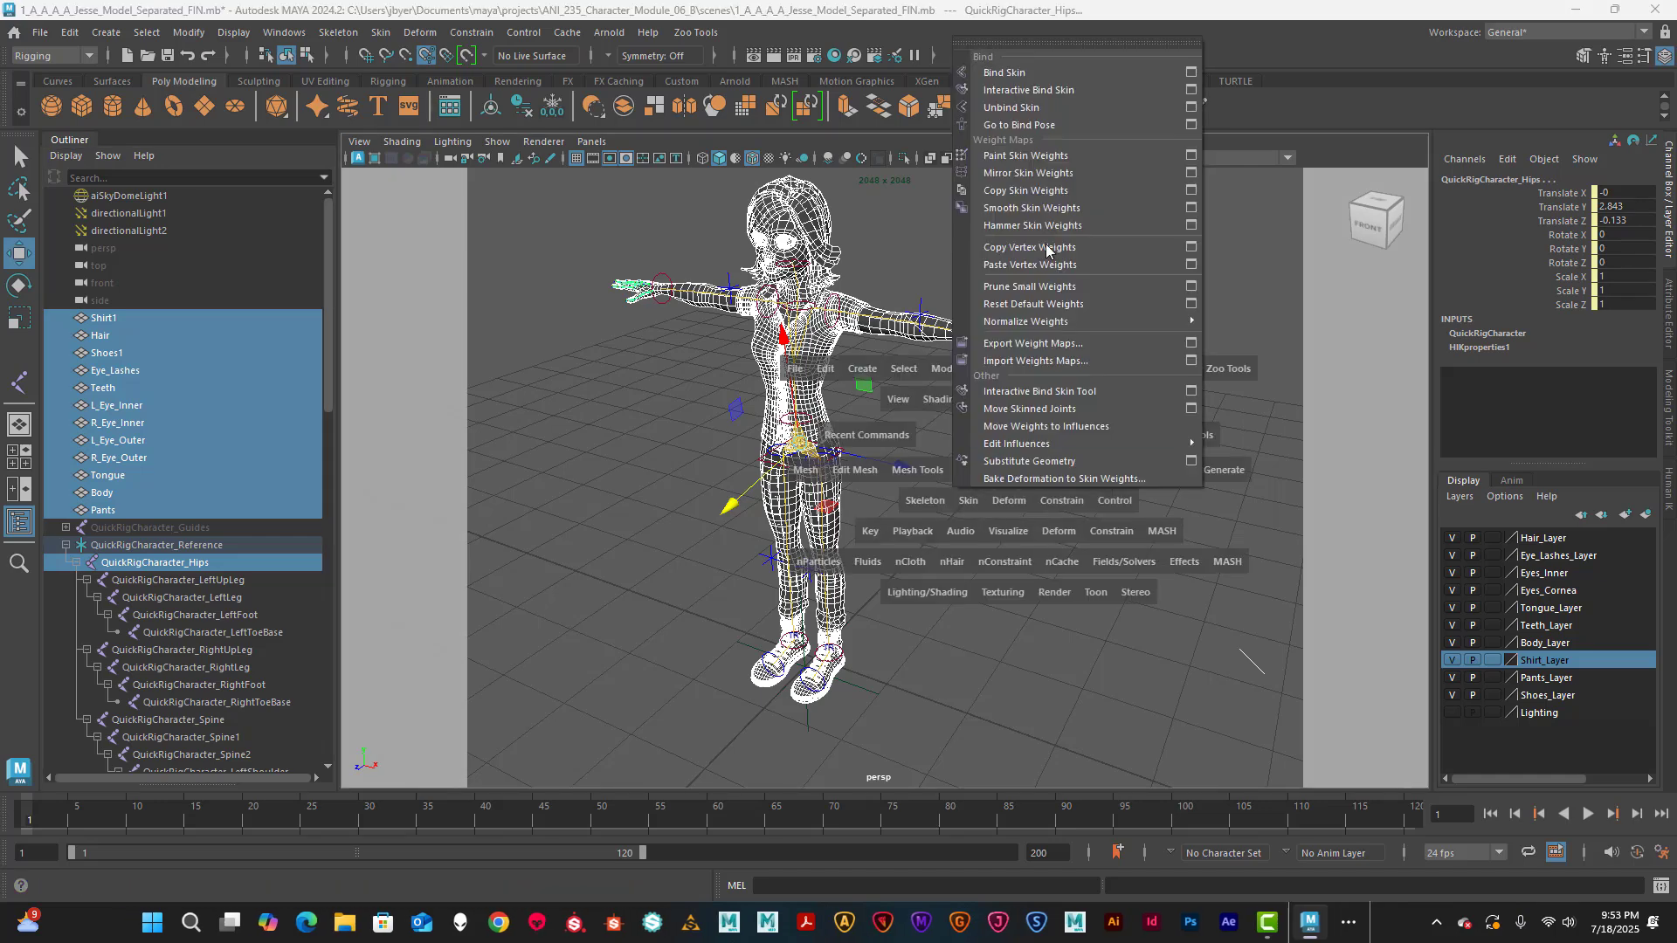
click(1191, 72)
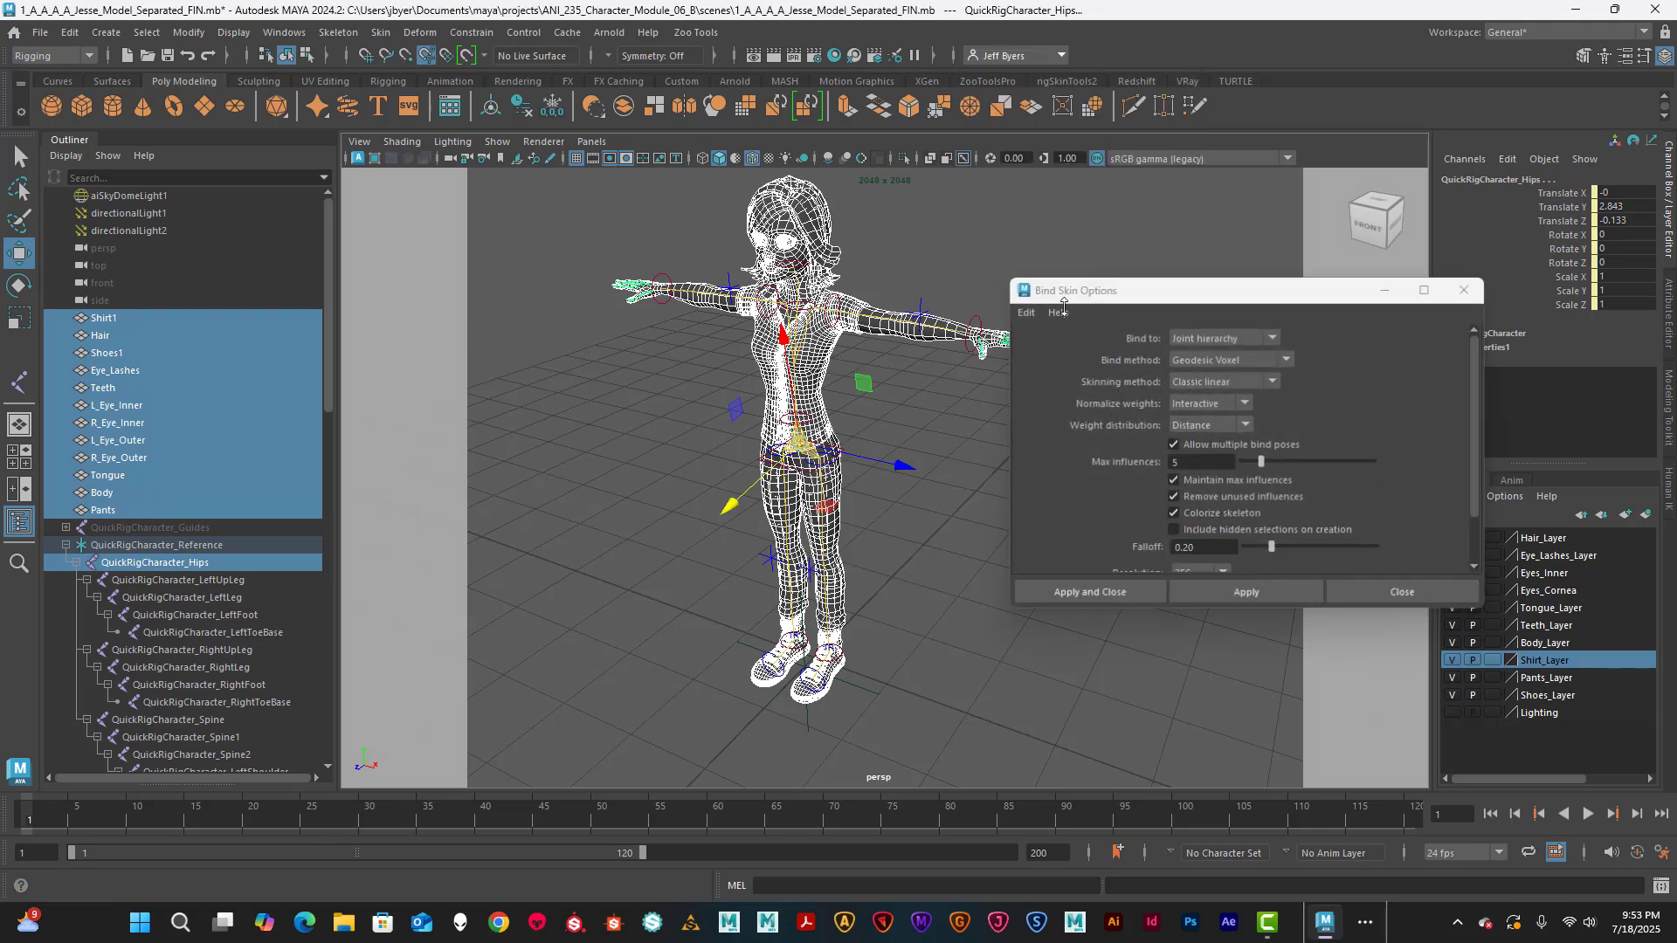
drag(1278, 292, 1108, 246)
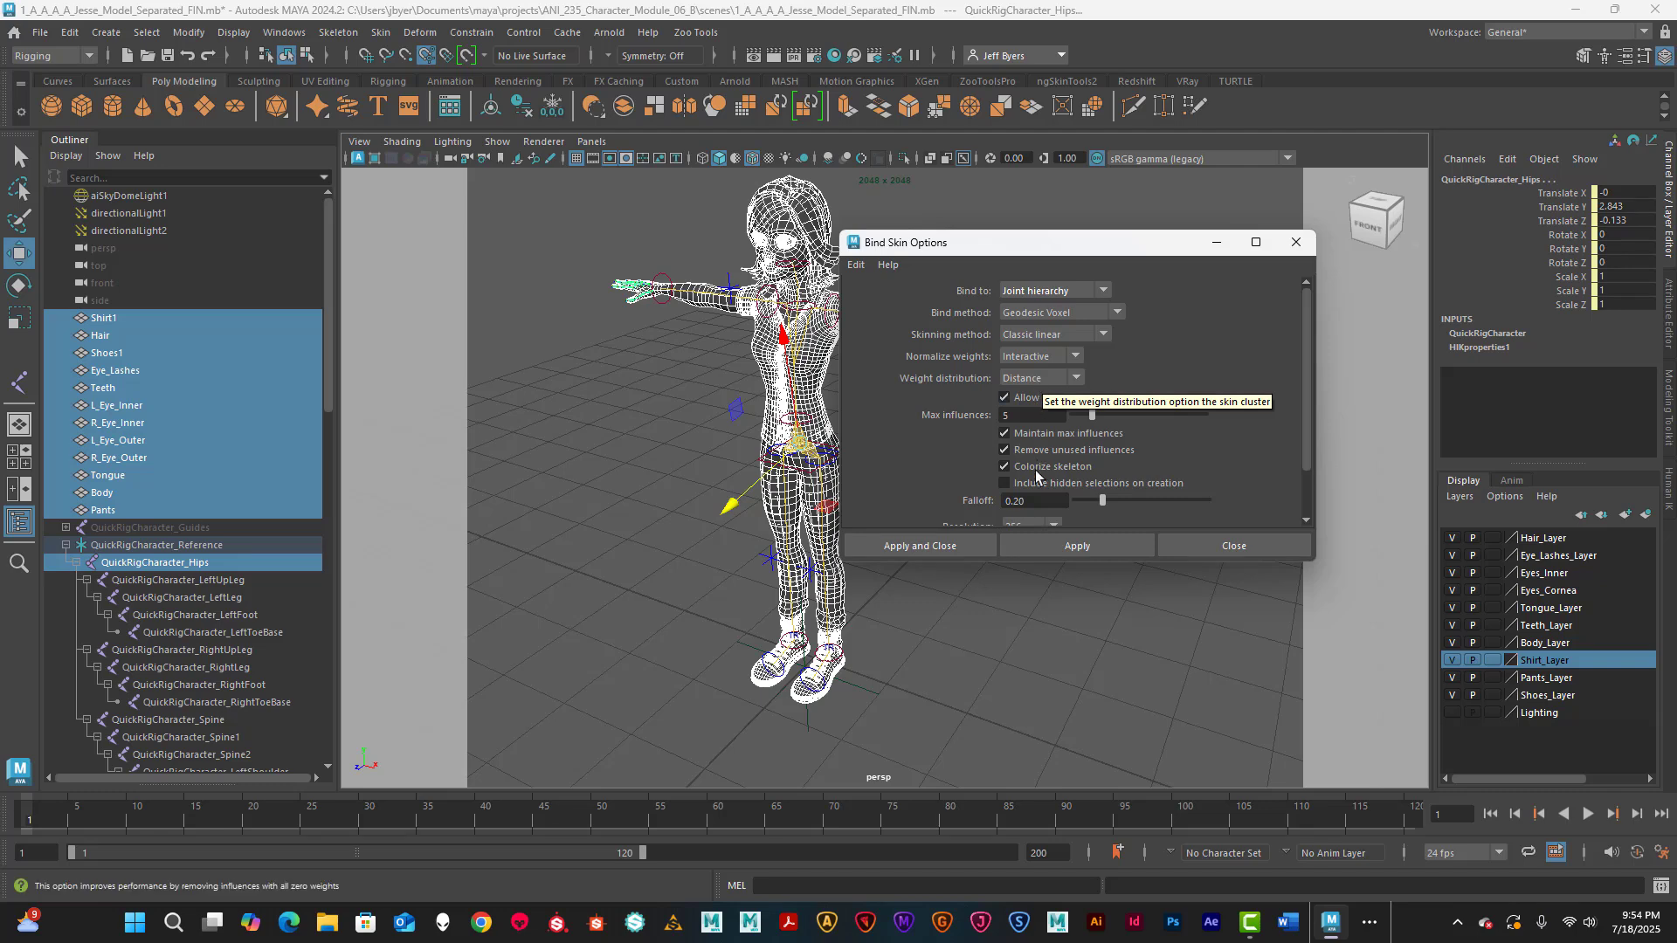
- Set the skin bind's max influences to 4 and check the choices for normalizing weights and weight distribution
double_click(1030, 415)
scroll(1140, 447, down, 2)
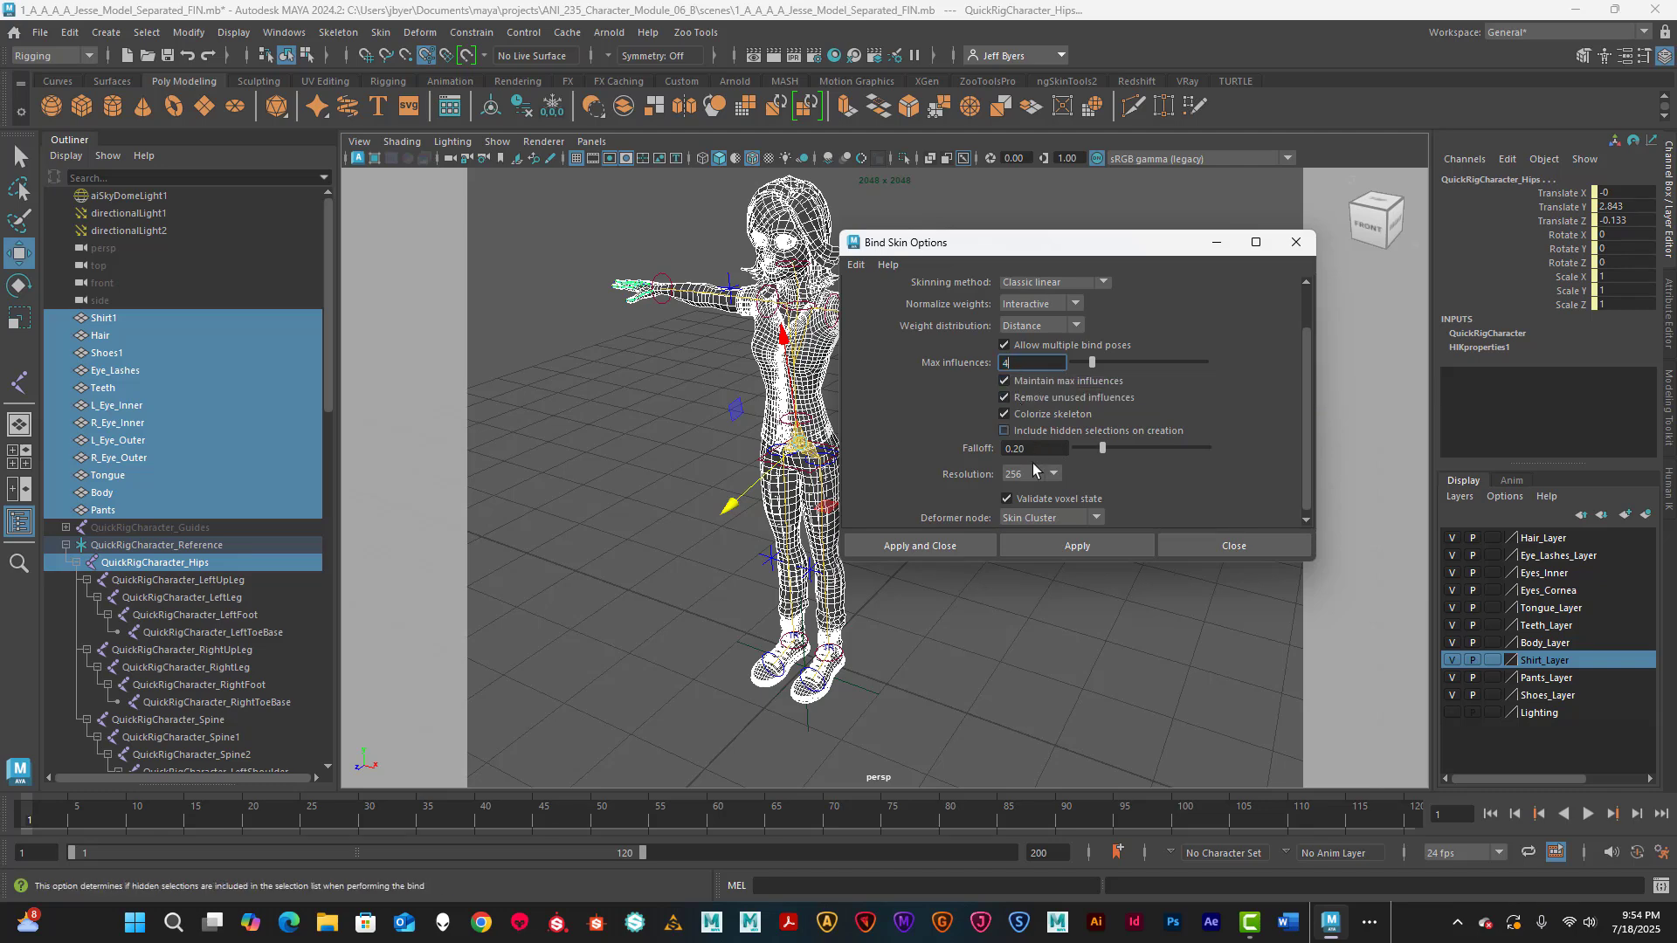
click(1073, 304)
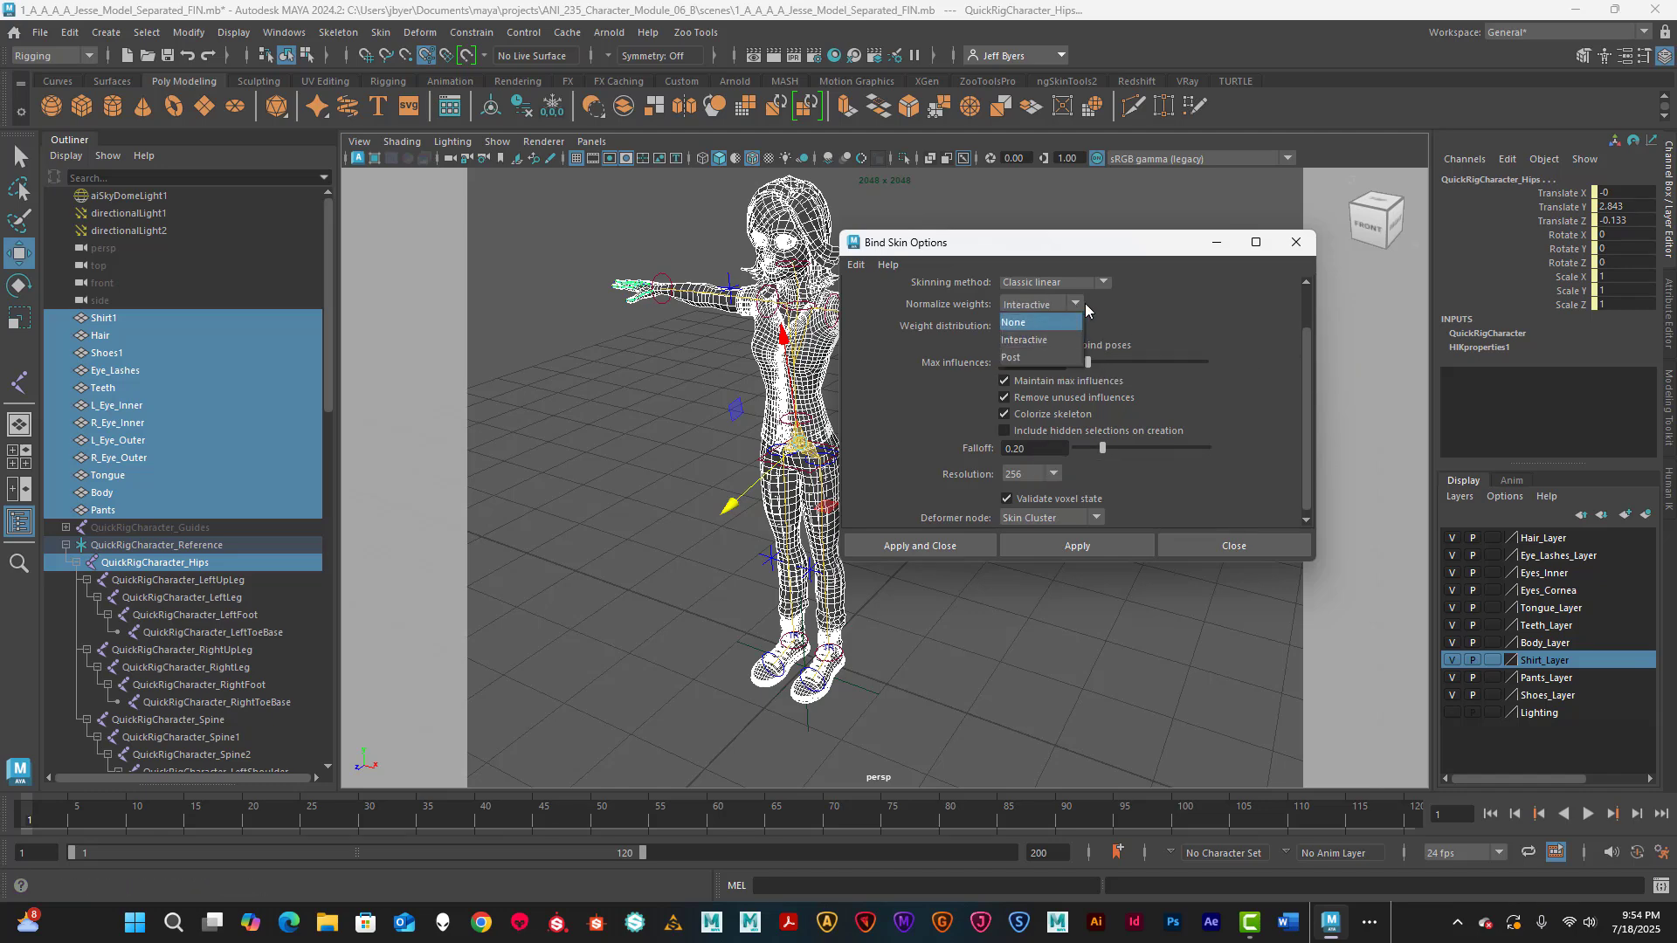
click(1084, 306)
click(1077, 326)
click(1077, 327)
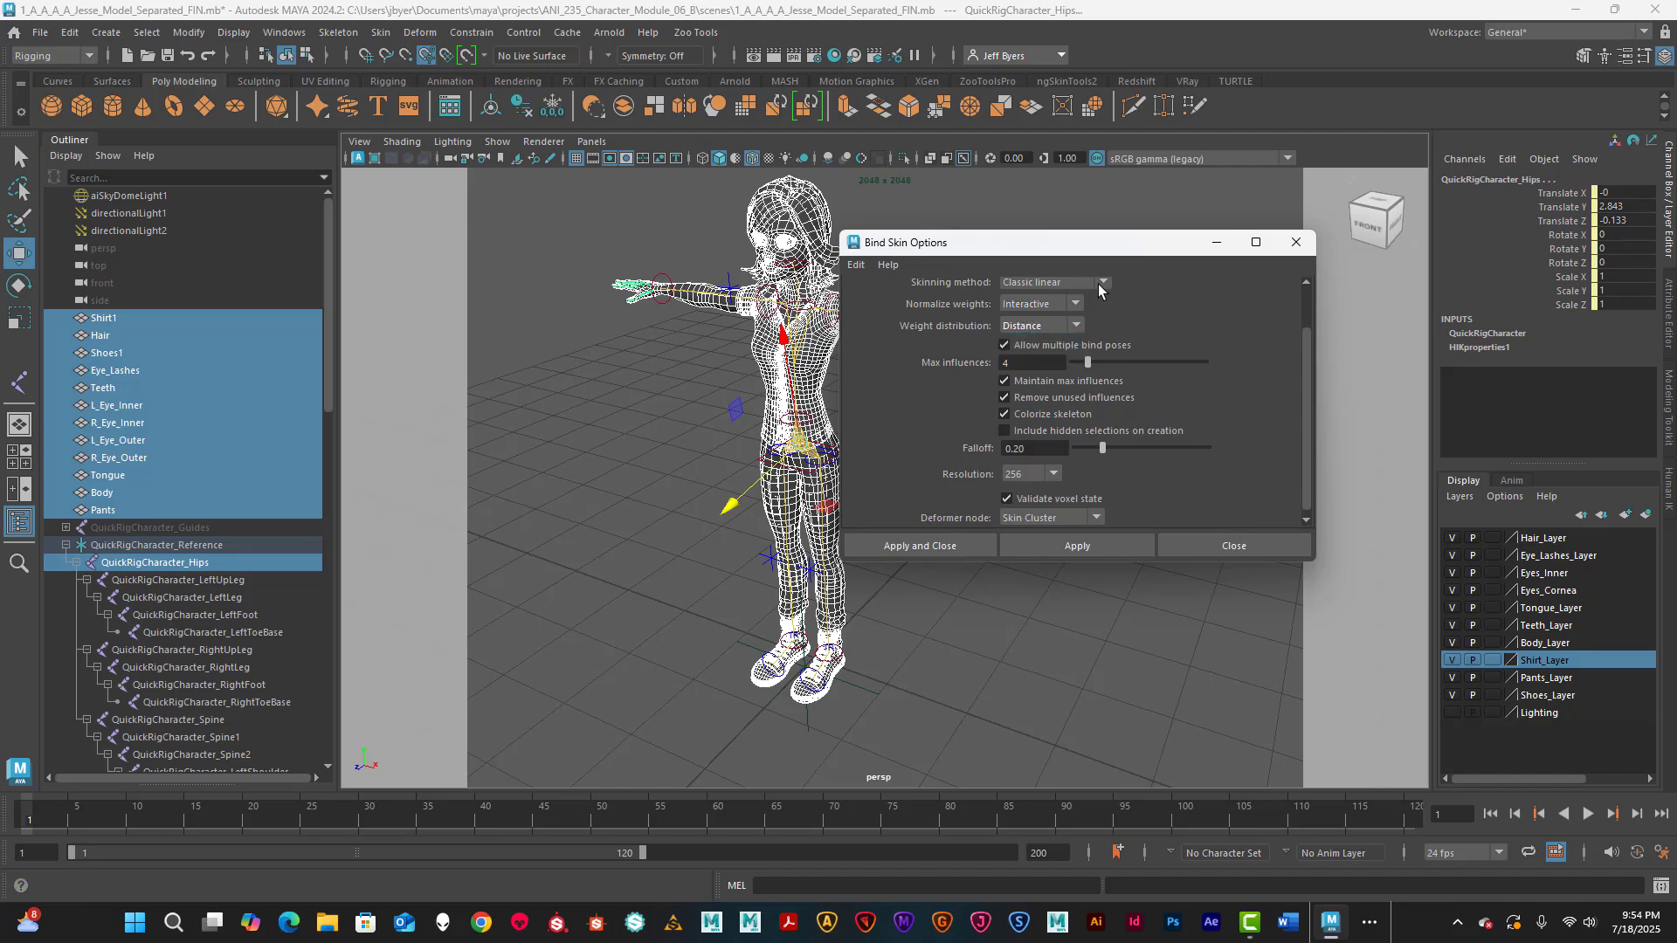
- Review the remaining bind options and bind the meshes to the joint hierarchy using Geodesic Voxel with 4 max influences
scroll(1202, 347, up, 2)
scroll(1131, 346, down, 2)
scroll(1092, 470, down, 1)
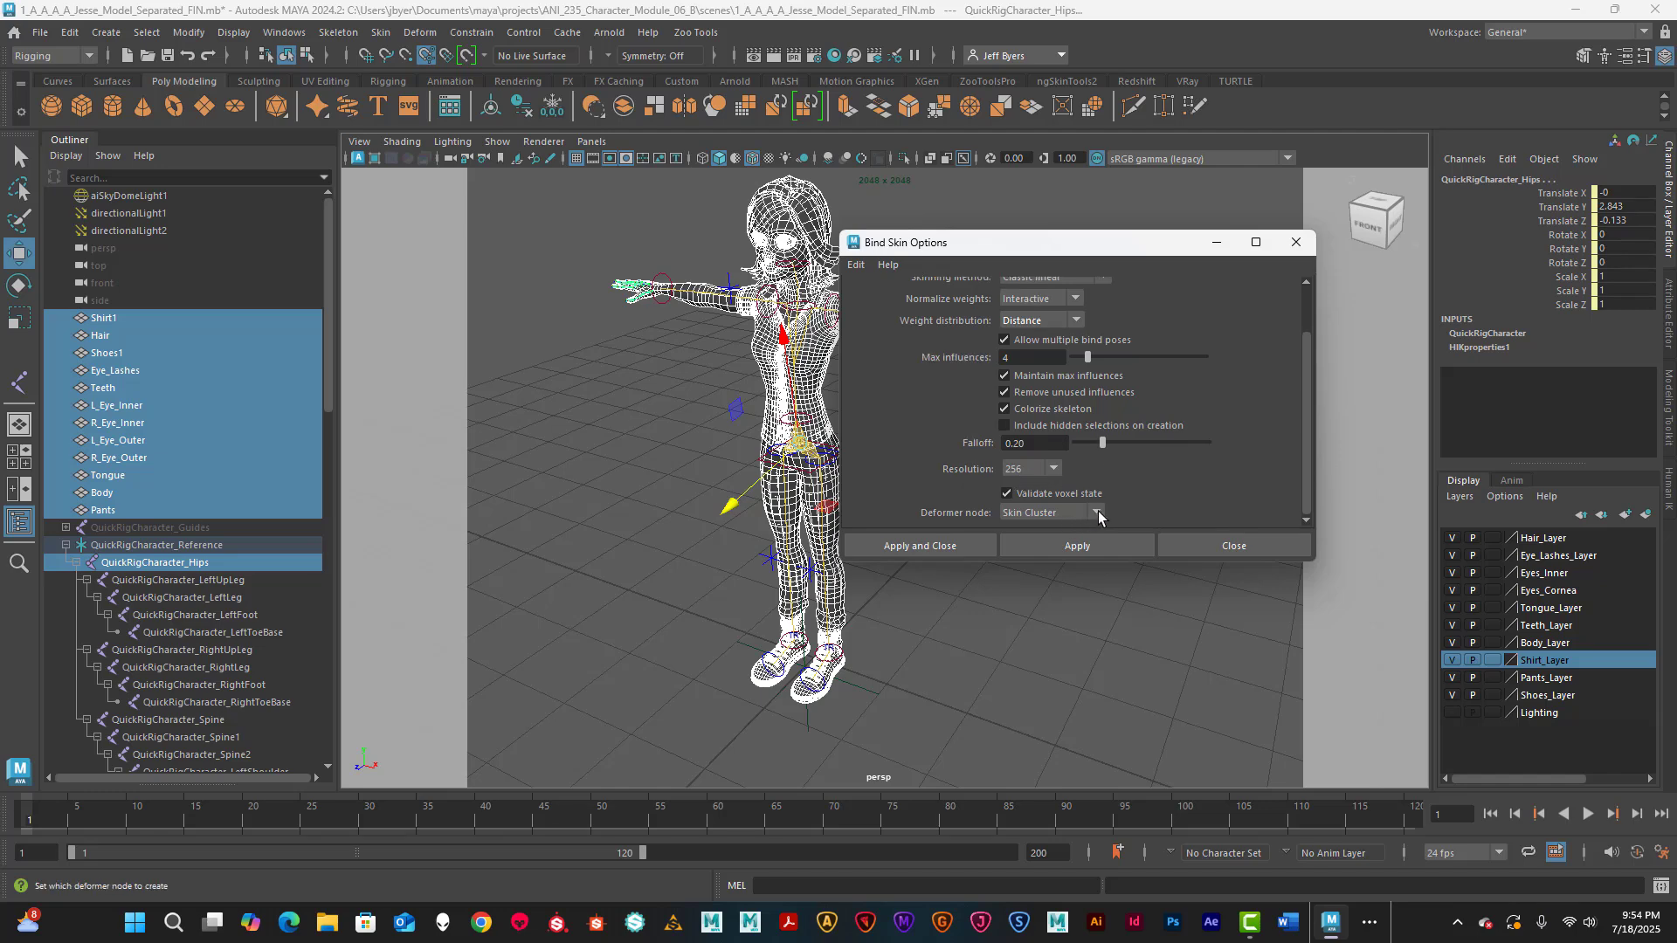
scroll(1112, 376, up, 3)
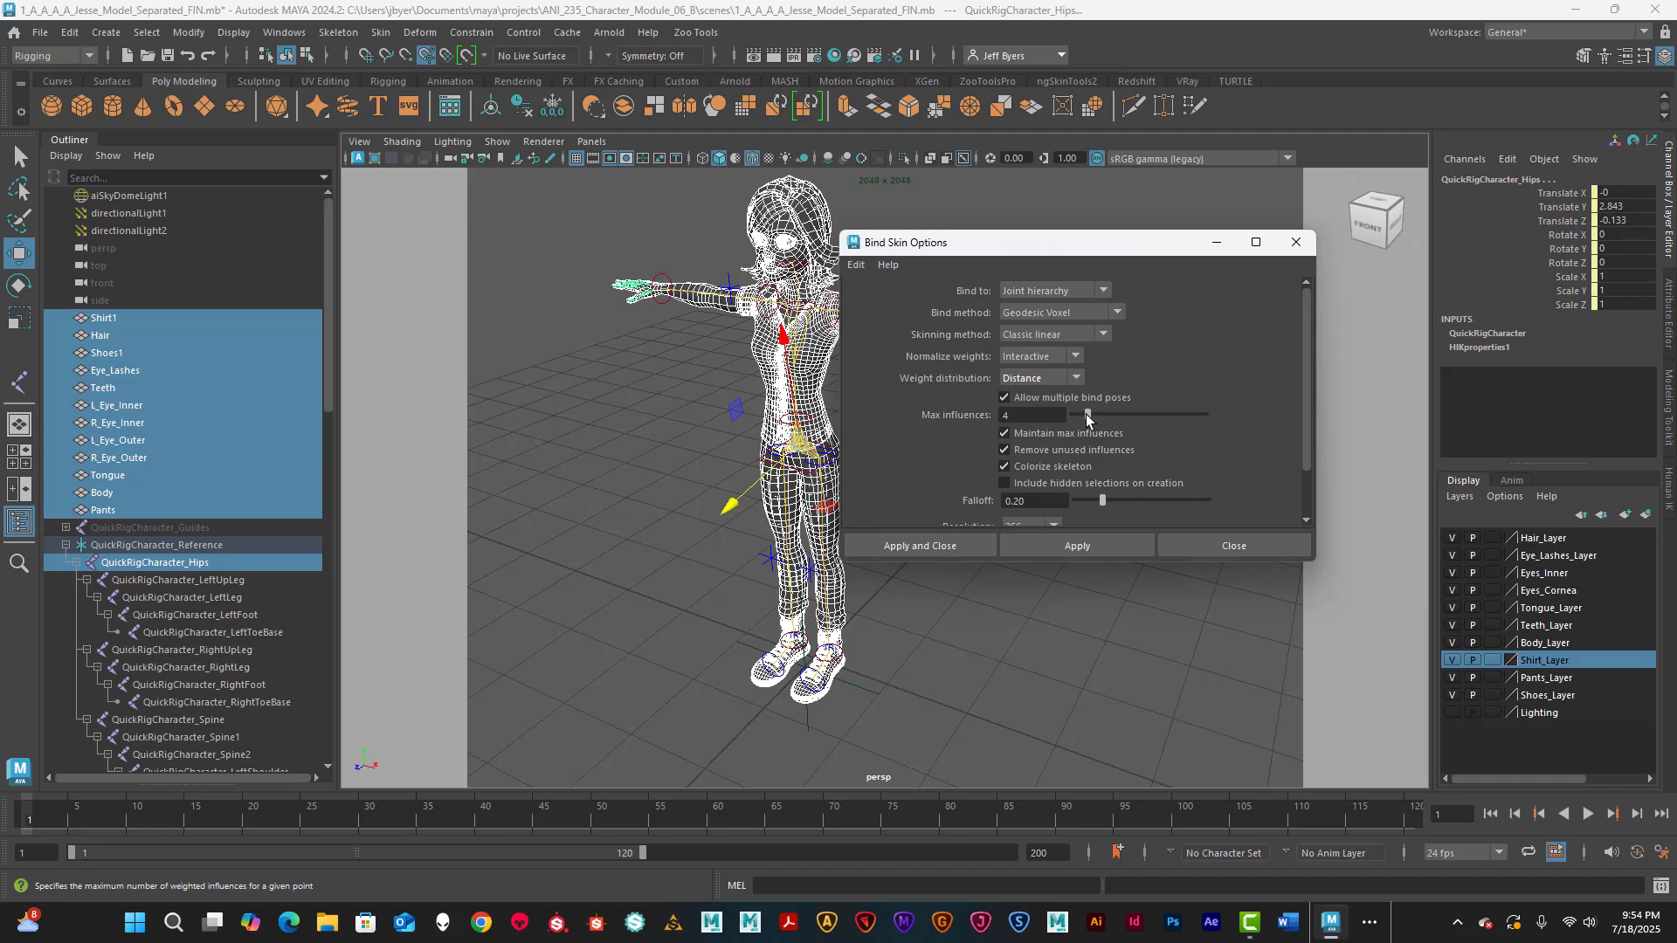
drag(1099, 413, 1086, 416)
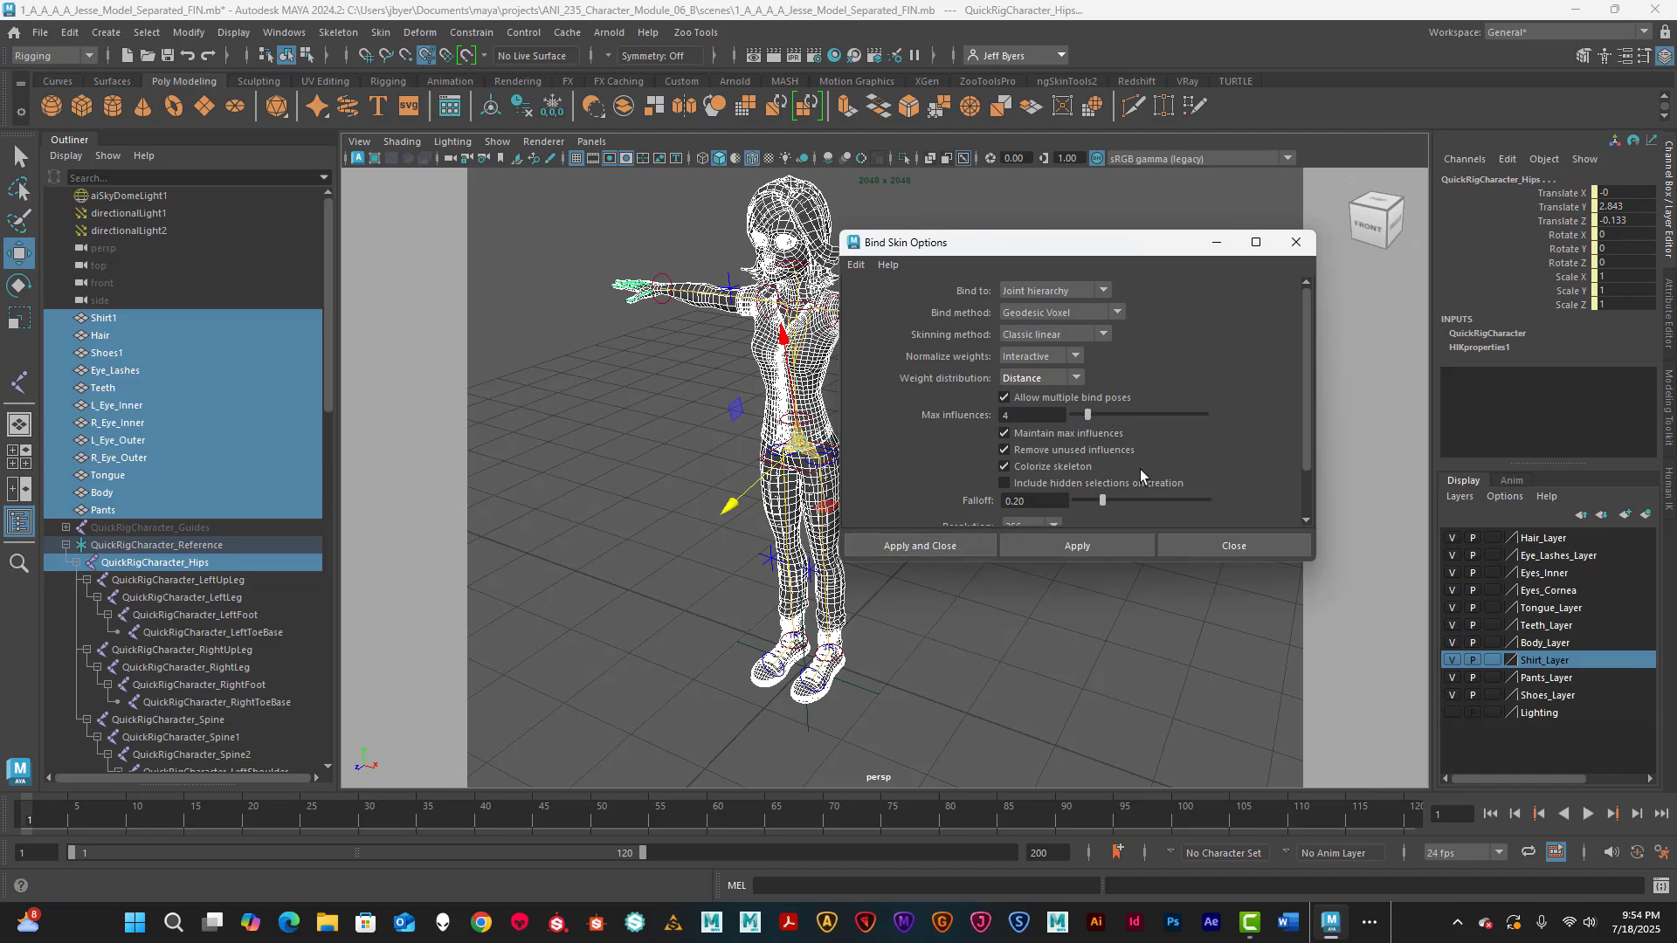
scroll(1140, 469, down, 2)
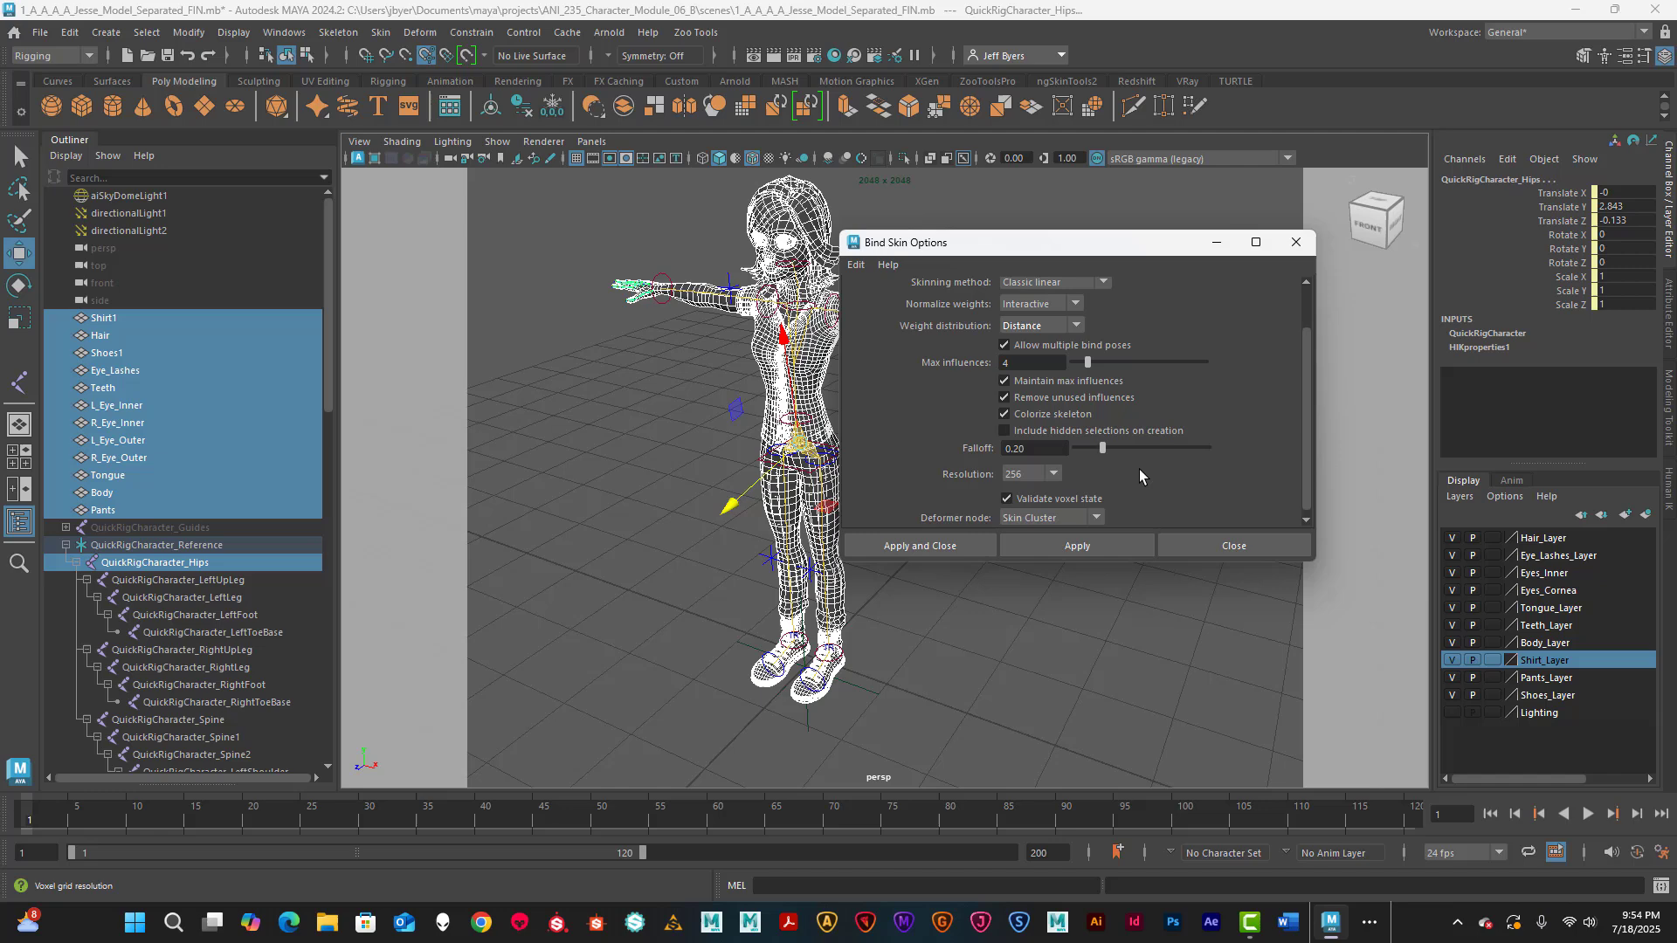
click(950, 545)
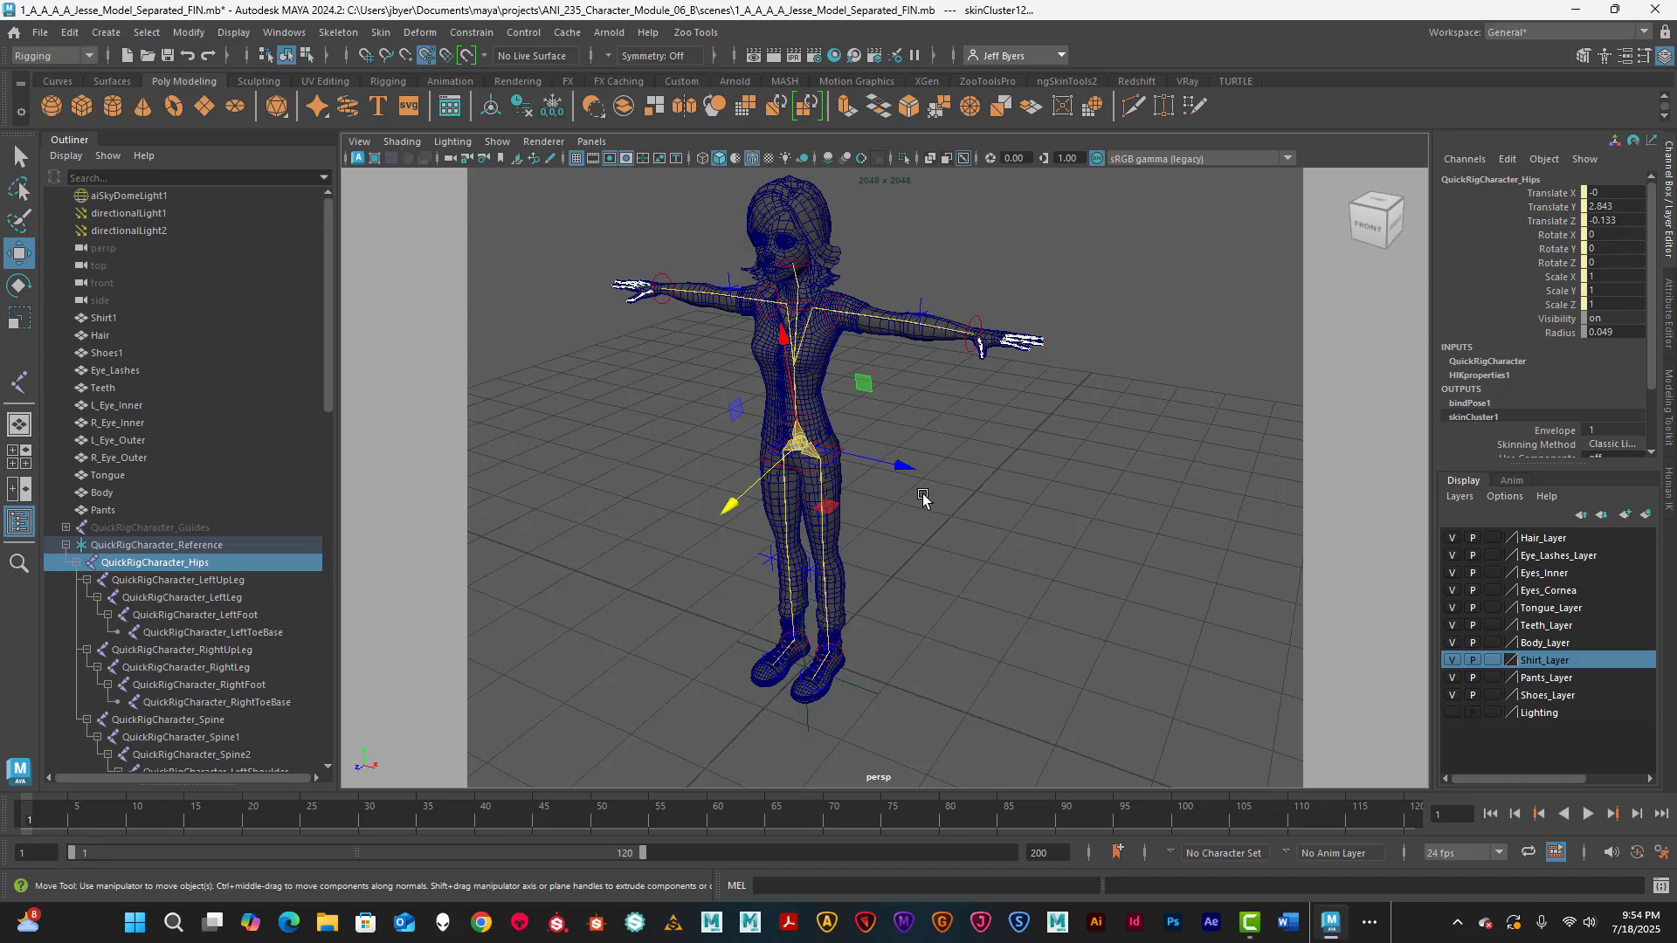
- Test the skin binding by lowering the hips effector control twice, undoing the move each time
click(841, 454)
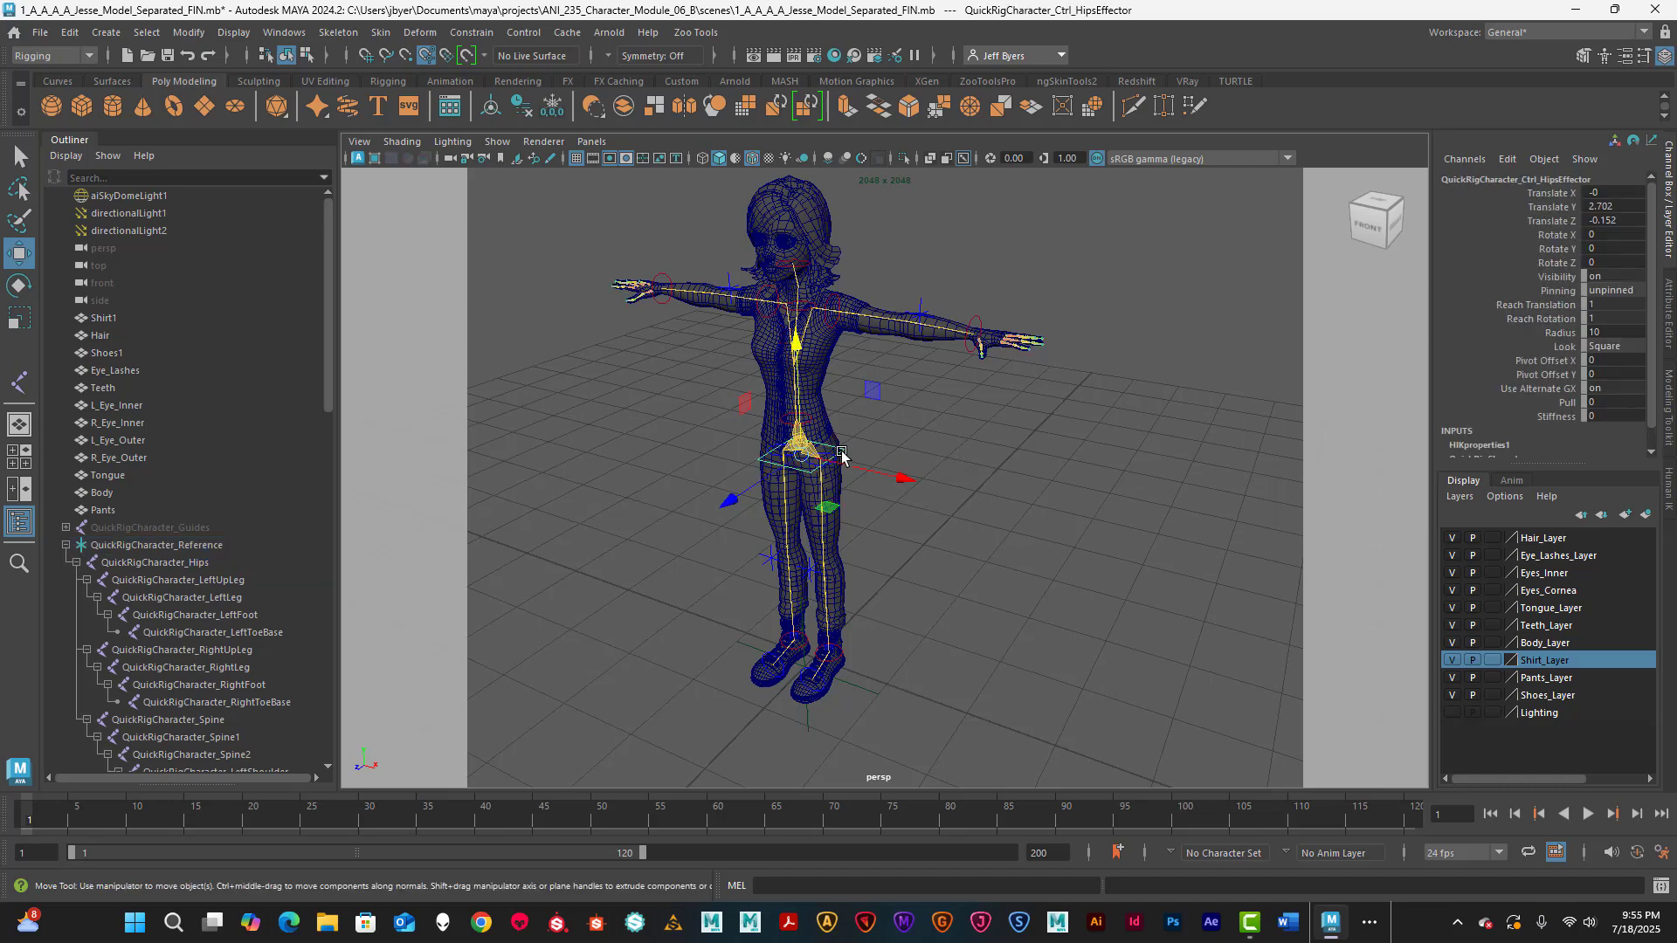
click(971, 444)
click(847, 452)
drag(797, 345, 794, 387)
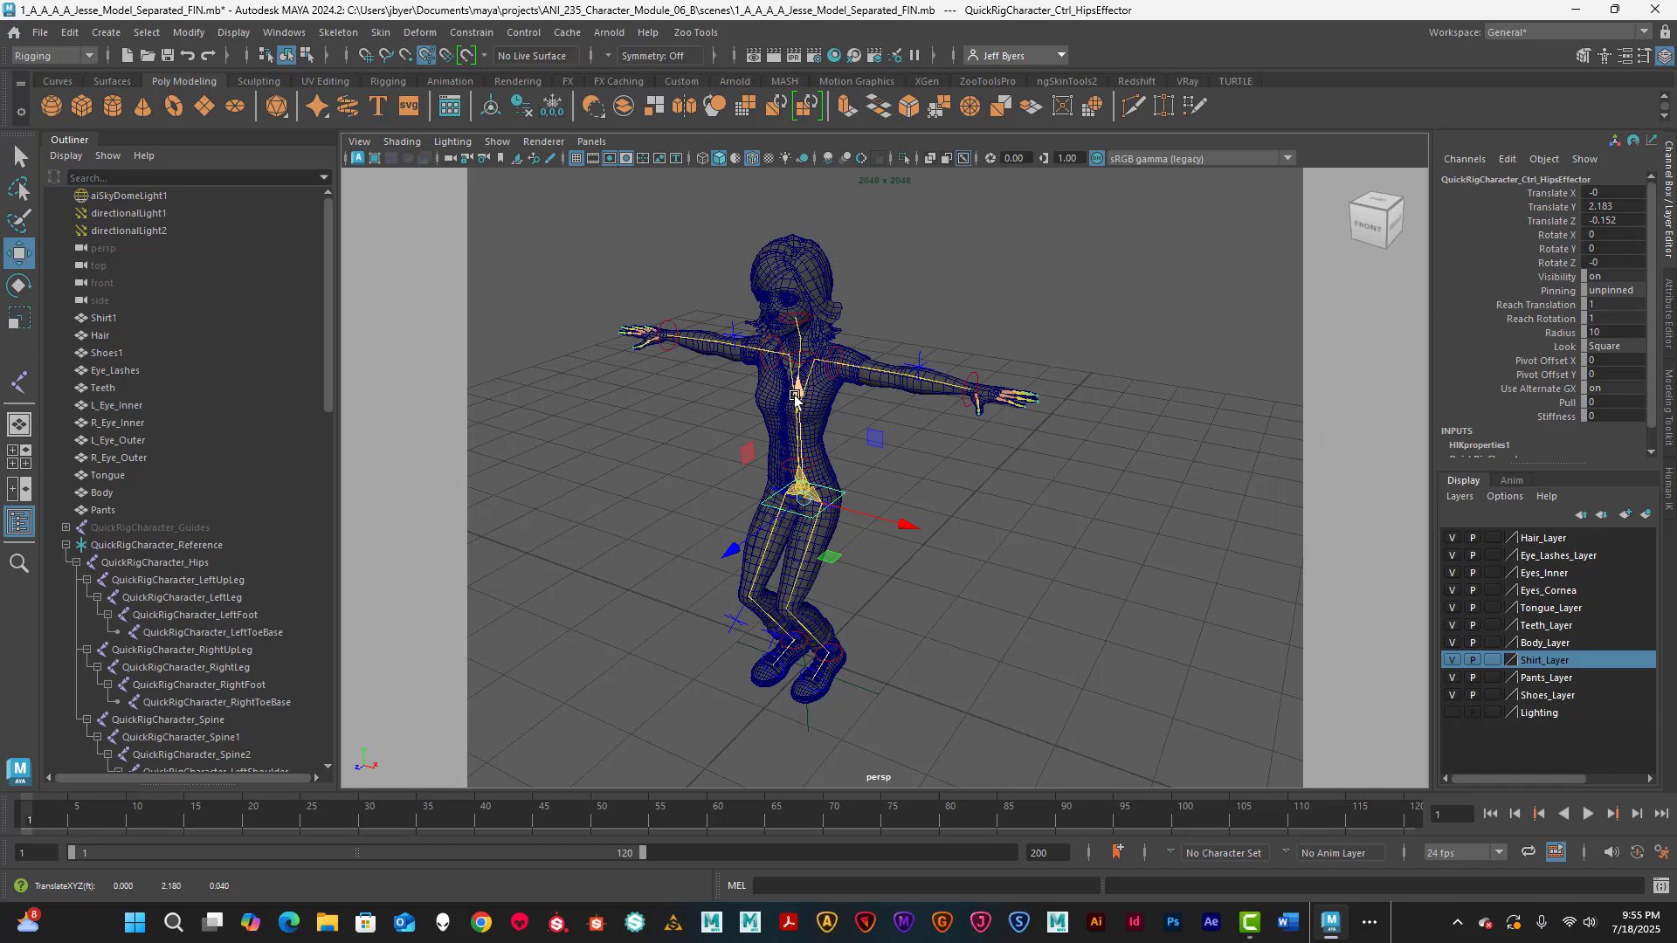
key(ctrl+z)
click(869, 454)
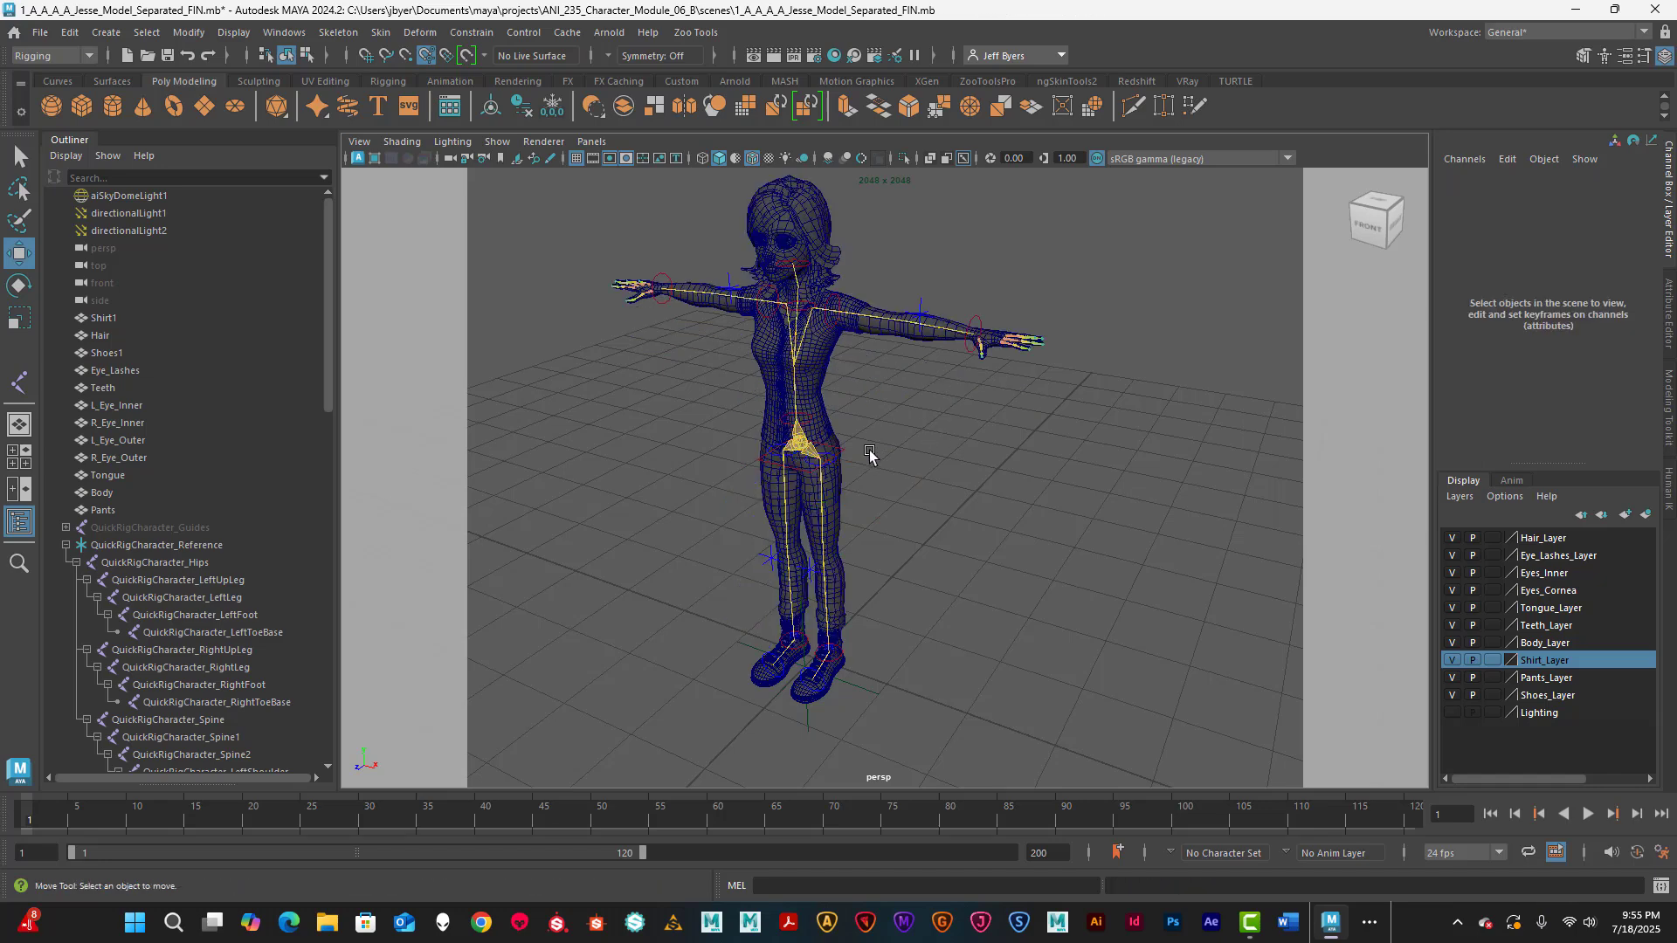
click(839, 446)
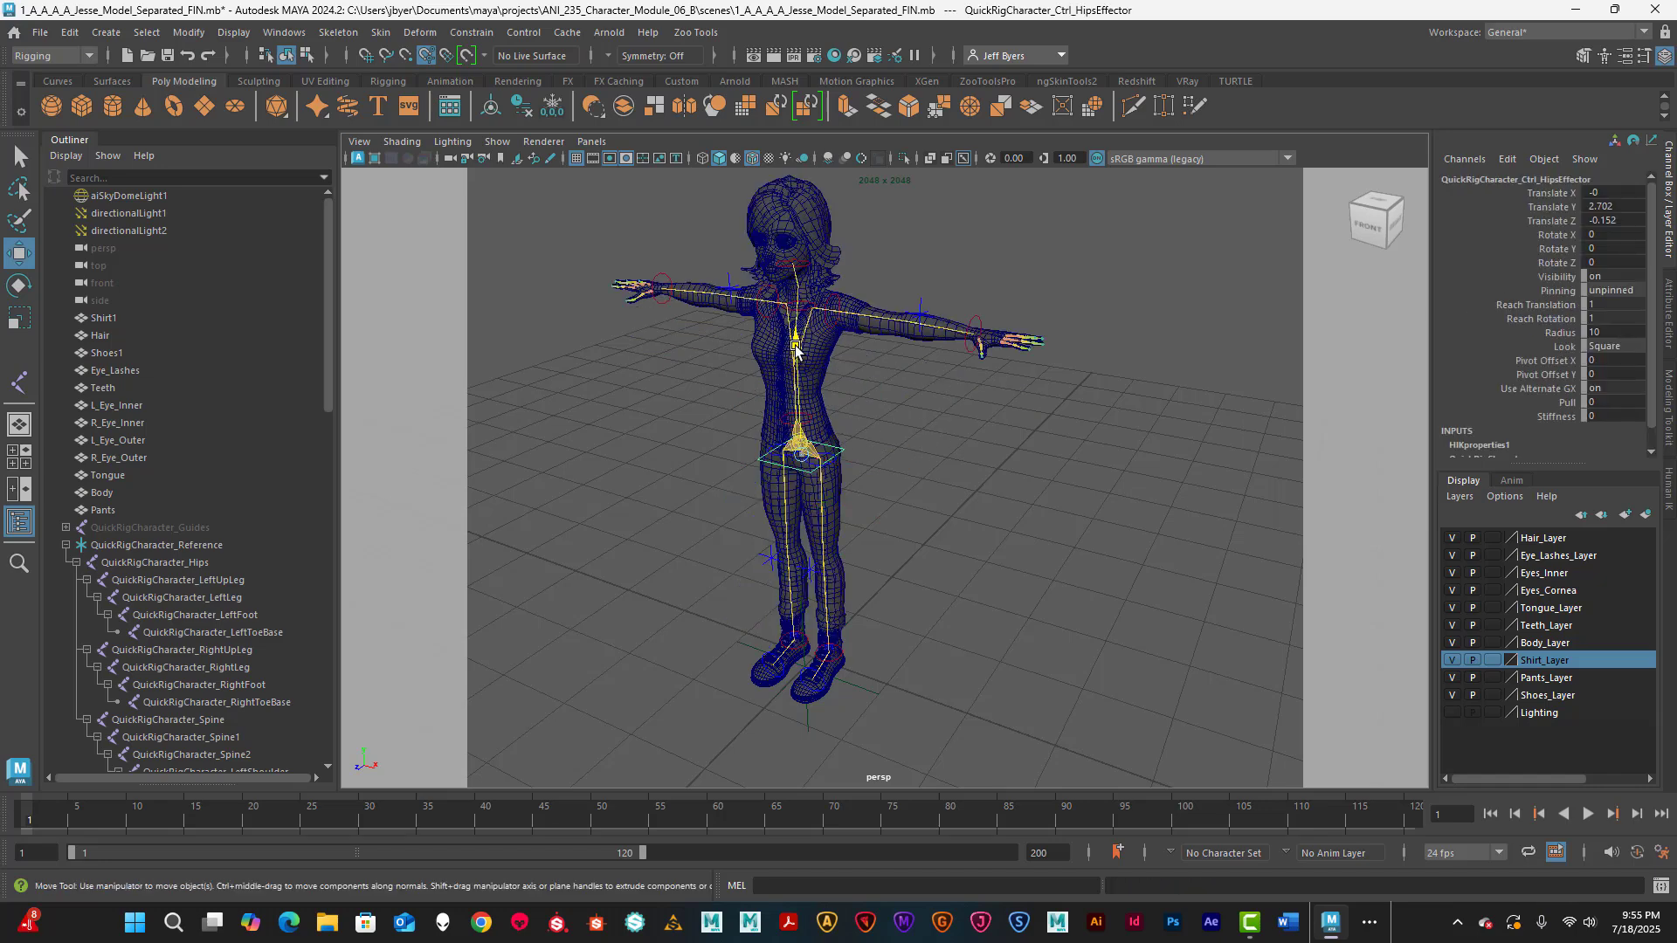
drag(795, 349, 796, 376)
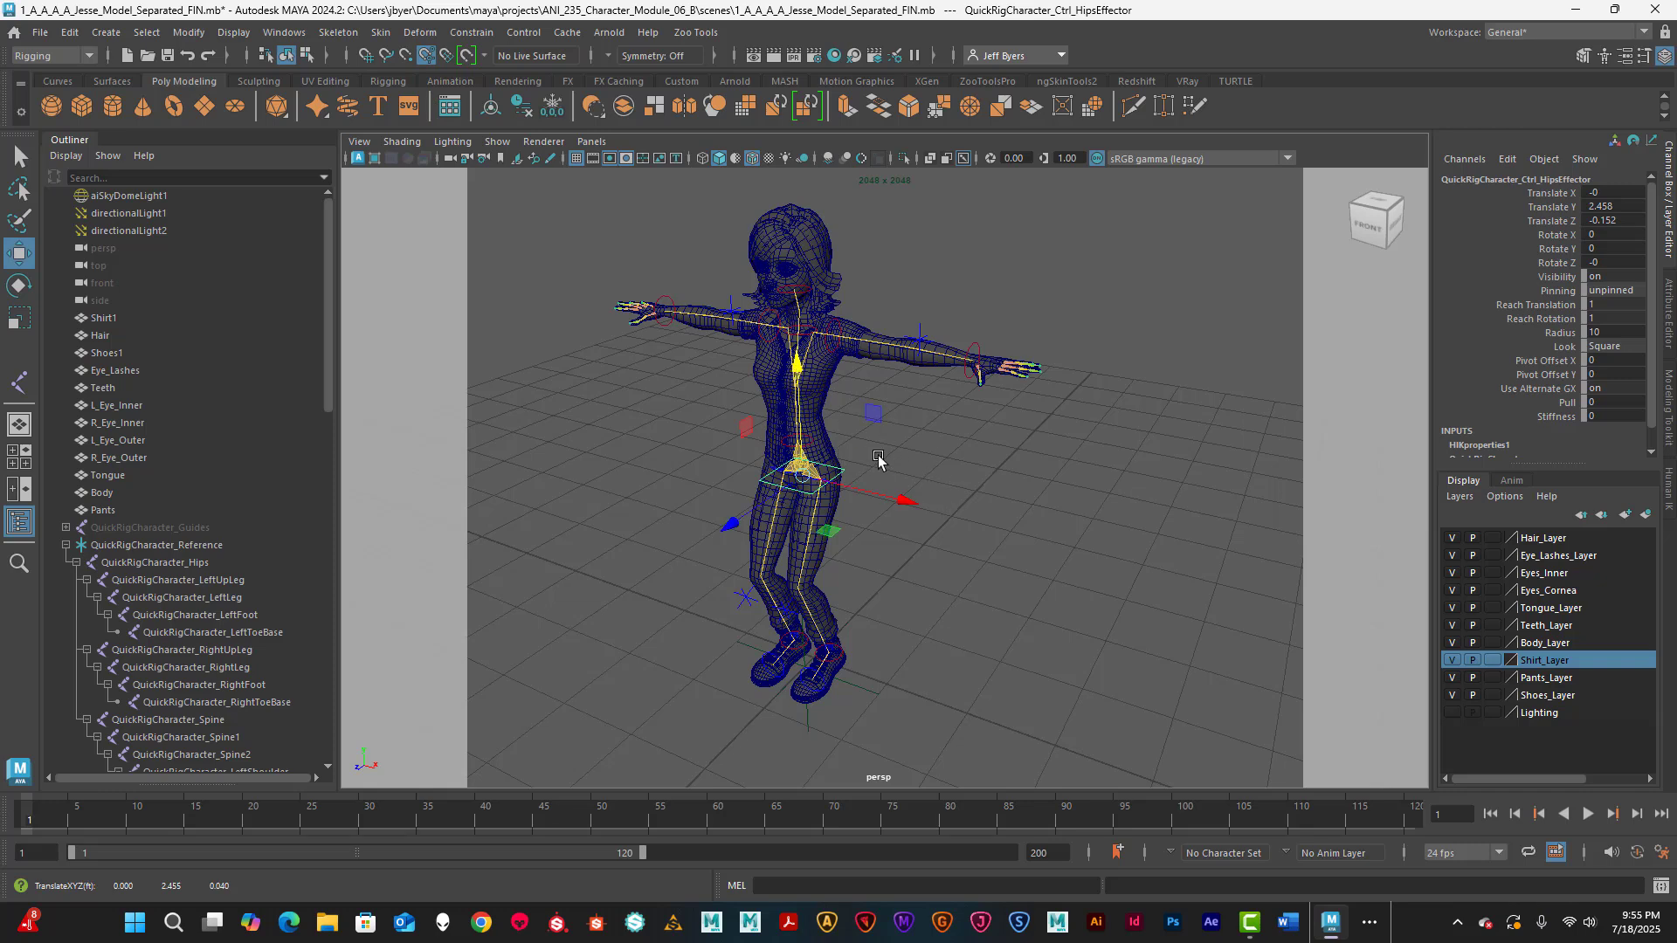
key(ctrl+z)
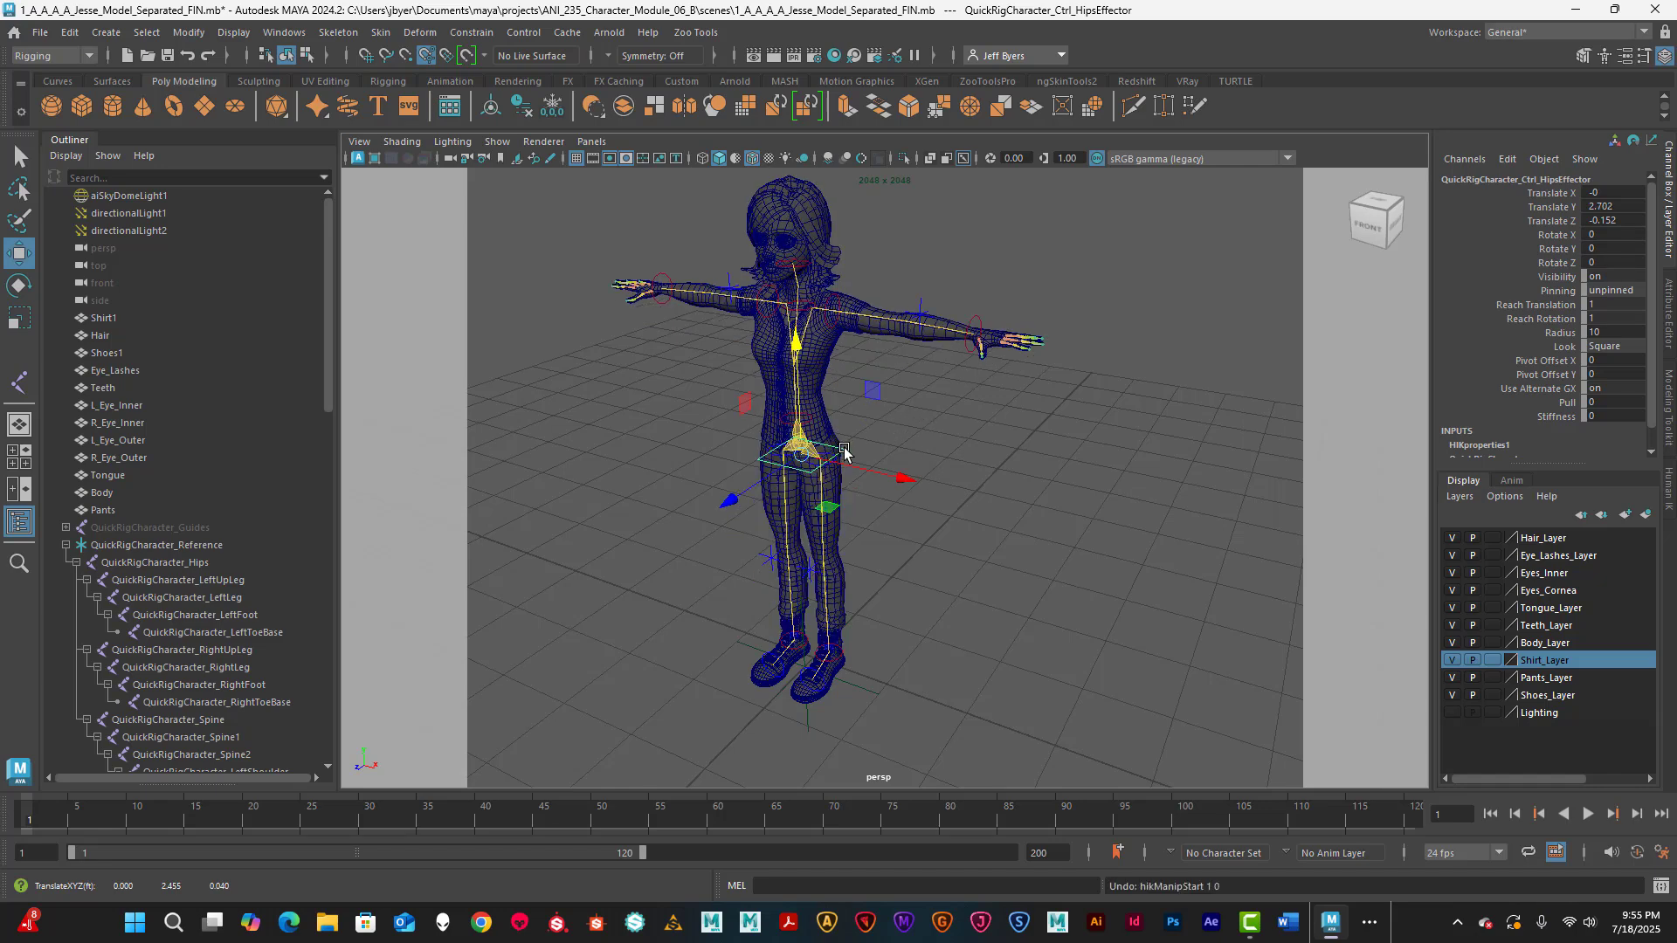
- Test the waist and leg deformation by lowering the hips effector slightly, and undo the move
click(928, 437)
click(845, 453)
drag(798, 354, 798, 381)
key(ctrl+z)
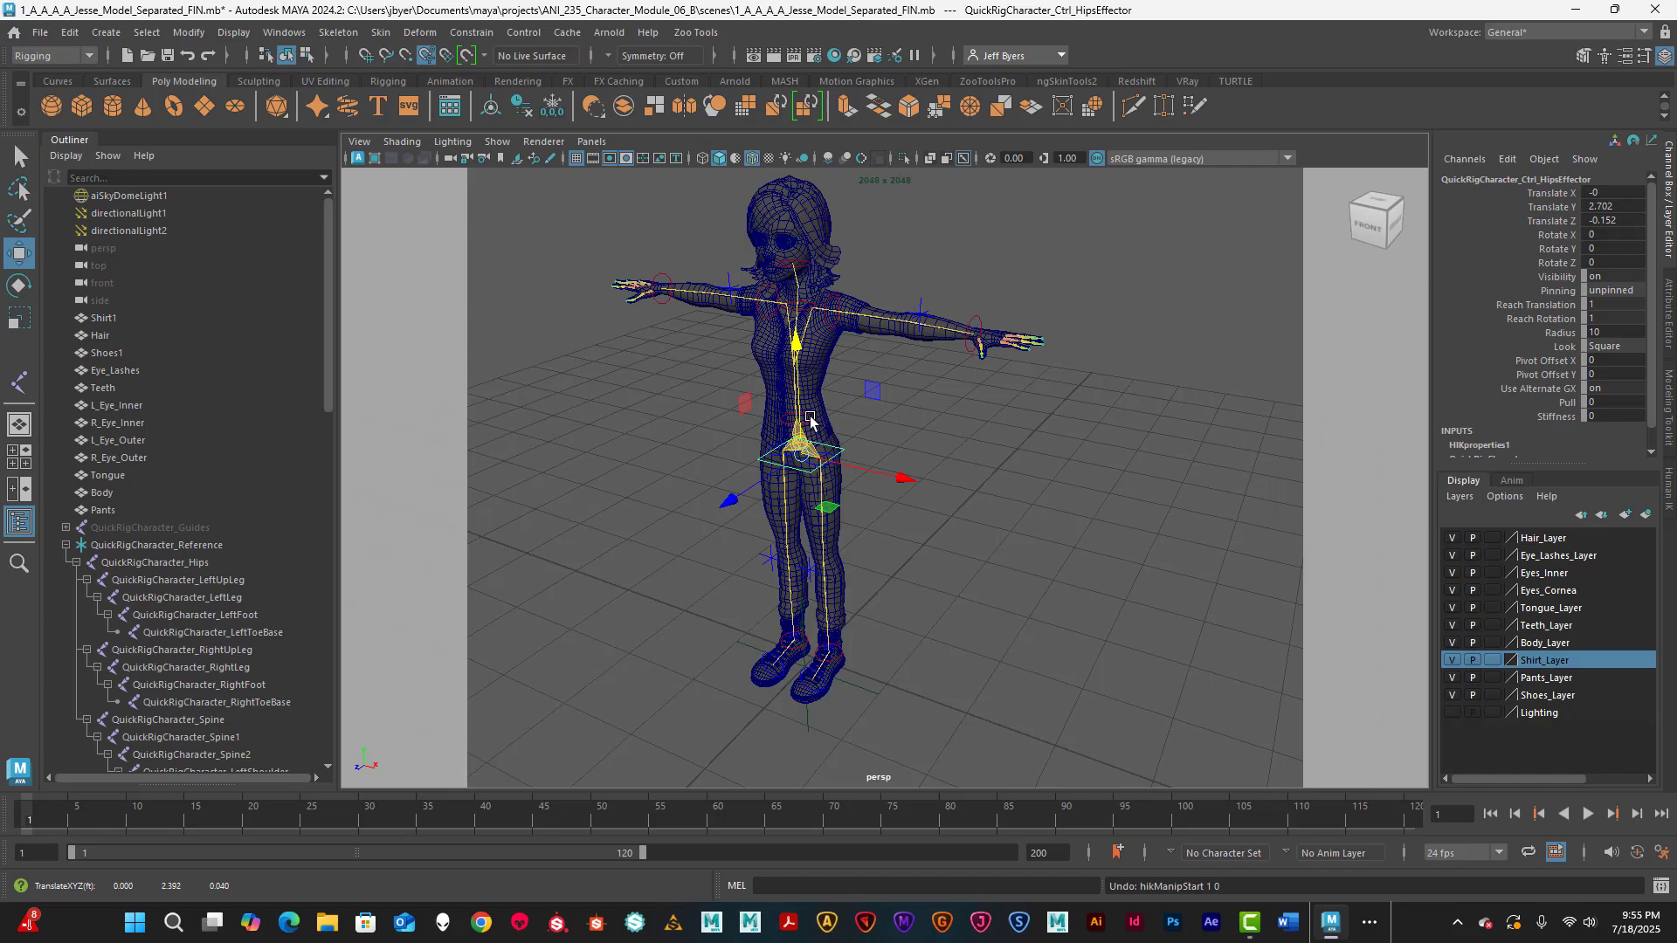
- Select the left shoulder effector and the Shirt1 mesh in turn to inspect the control and the bound shirt
click(847, 304)
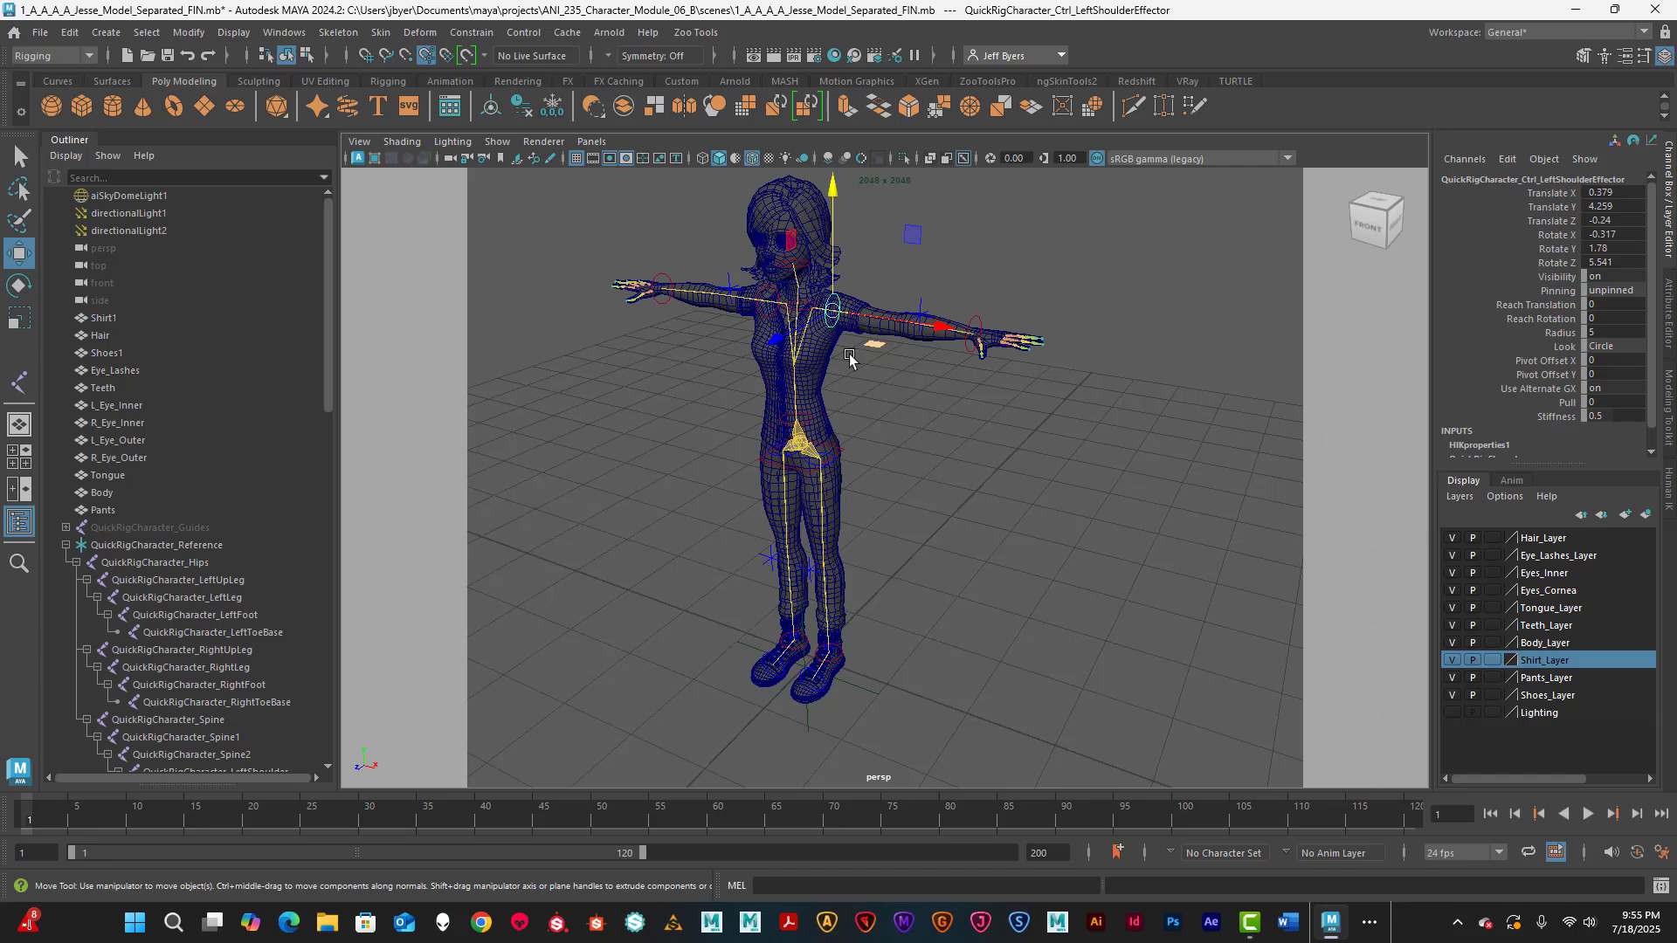
click(825, 352)
click(854, 331)
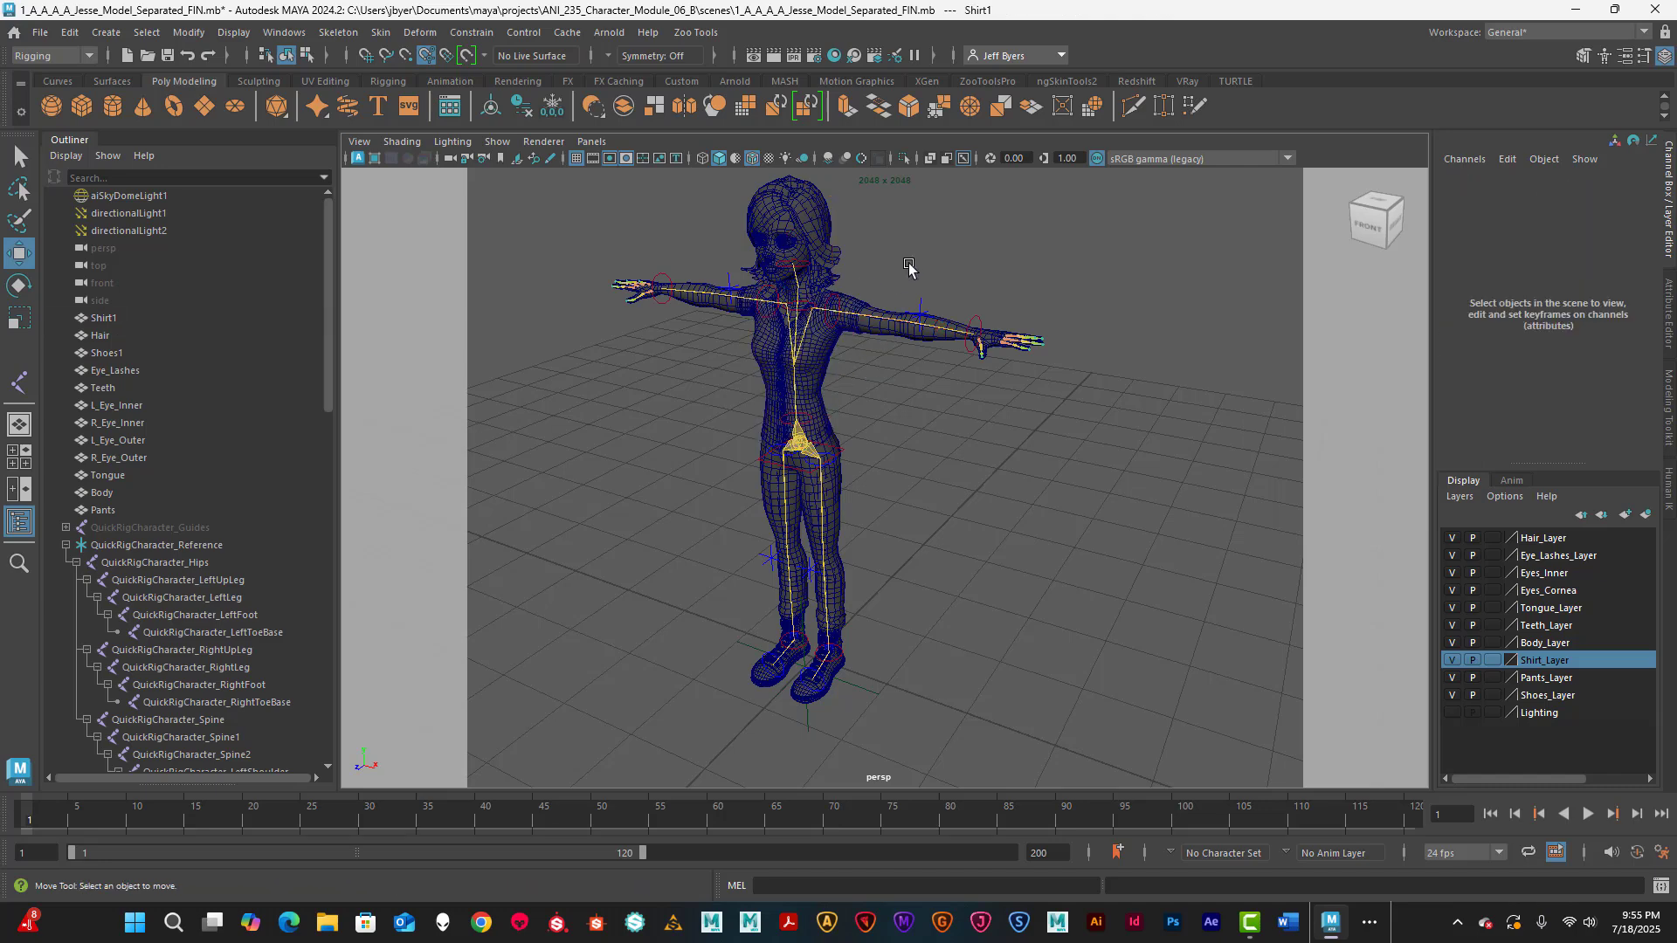
click(826, 351)
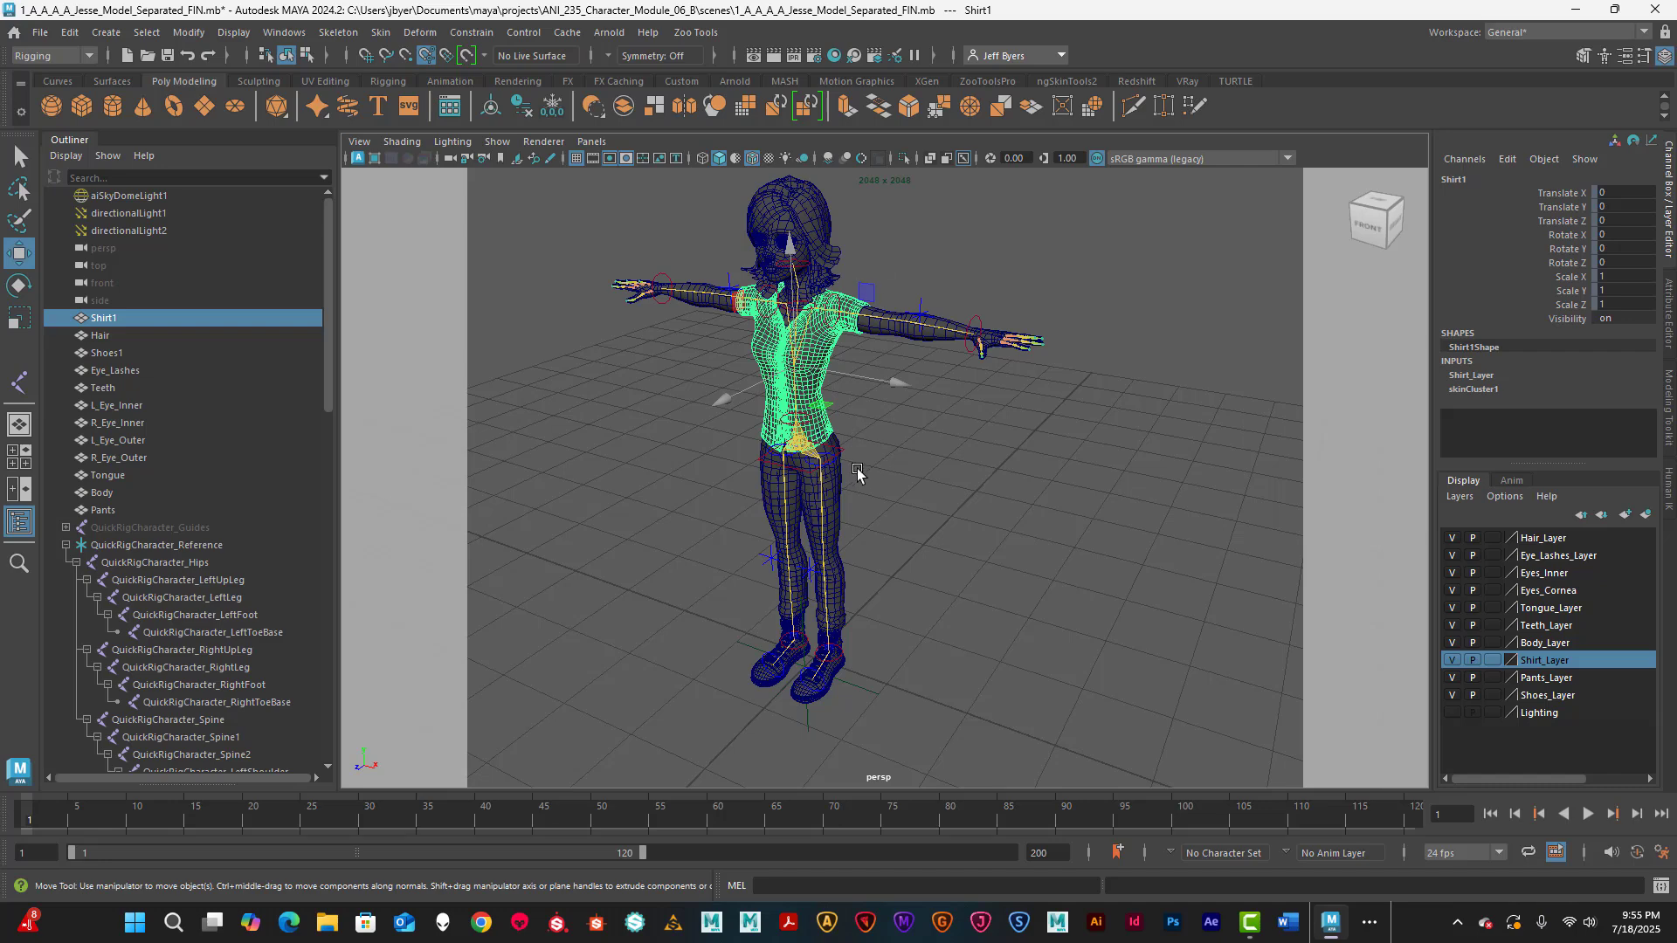
- Lower the hips effector to about 2.28 in Translate Y to check the knee bend, and undo the move
click(838, 500)
click(841, 457)
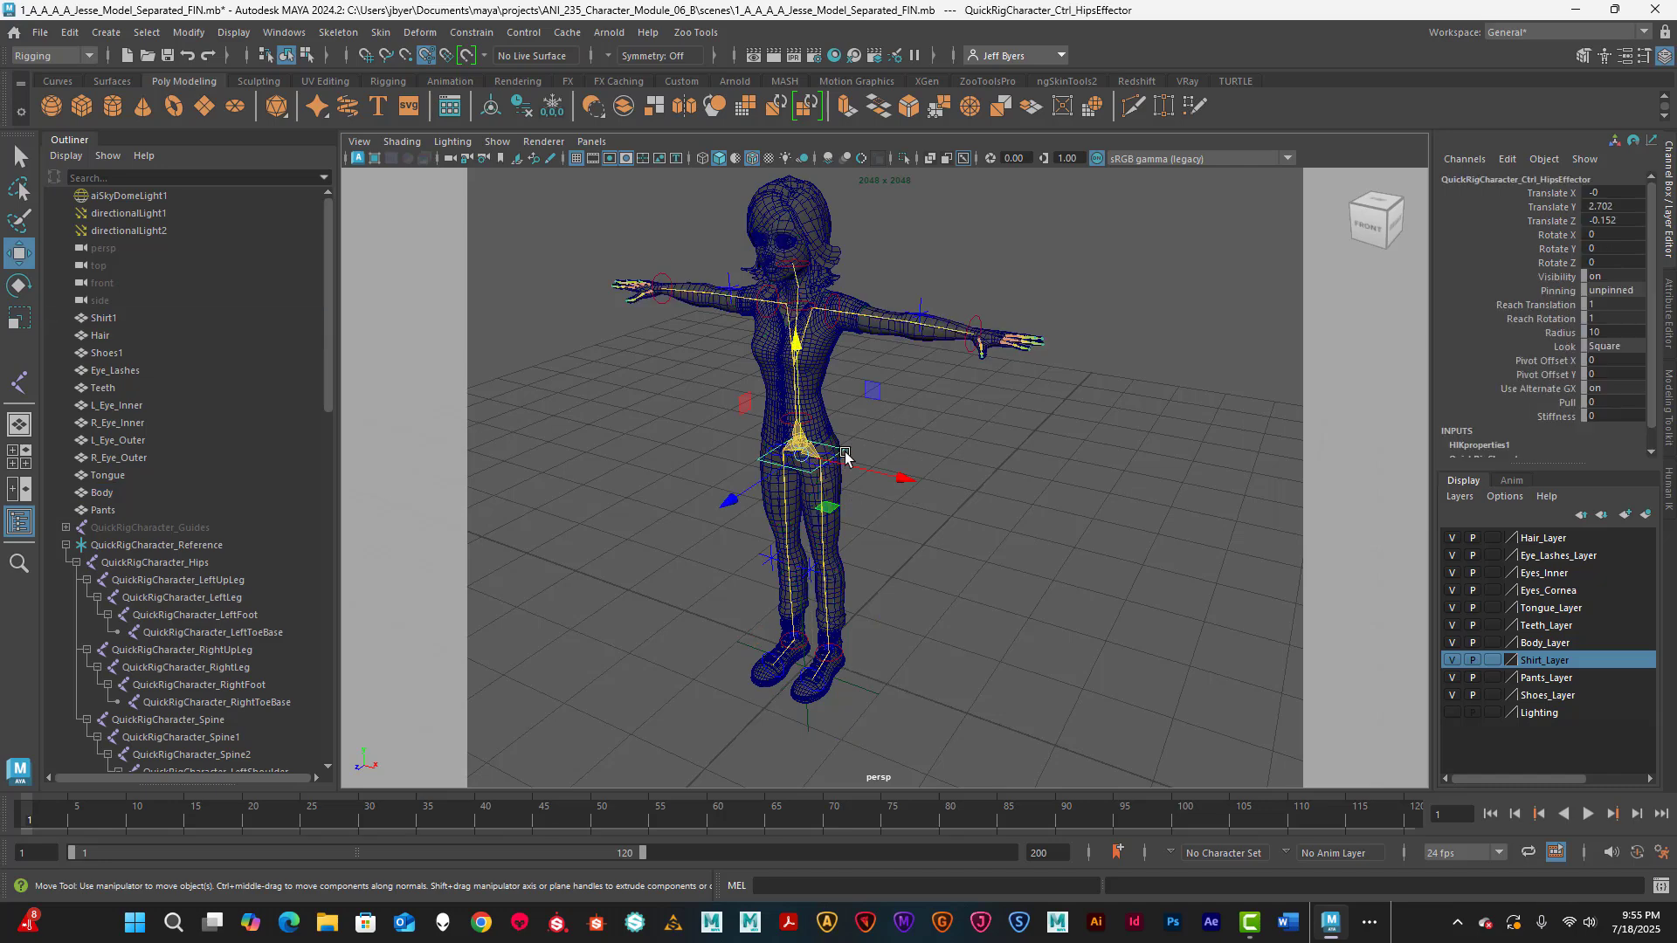
drag(797, 342, 801, 384)
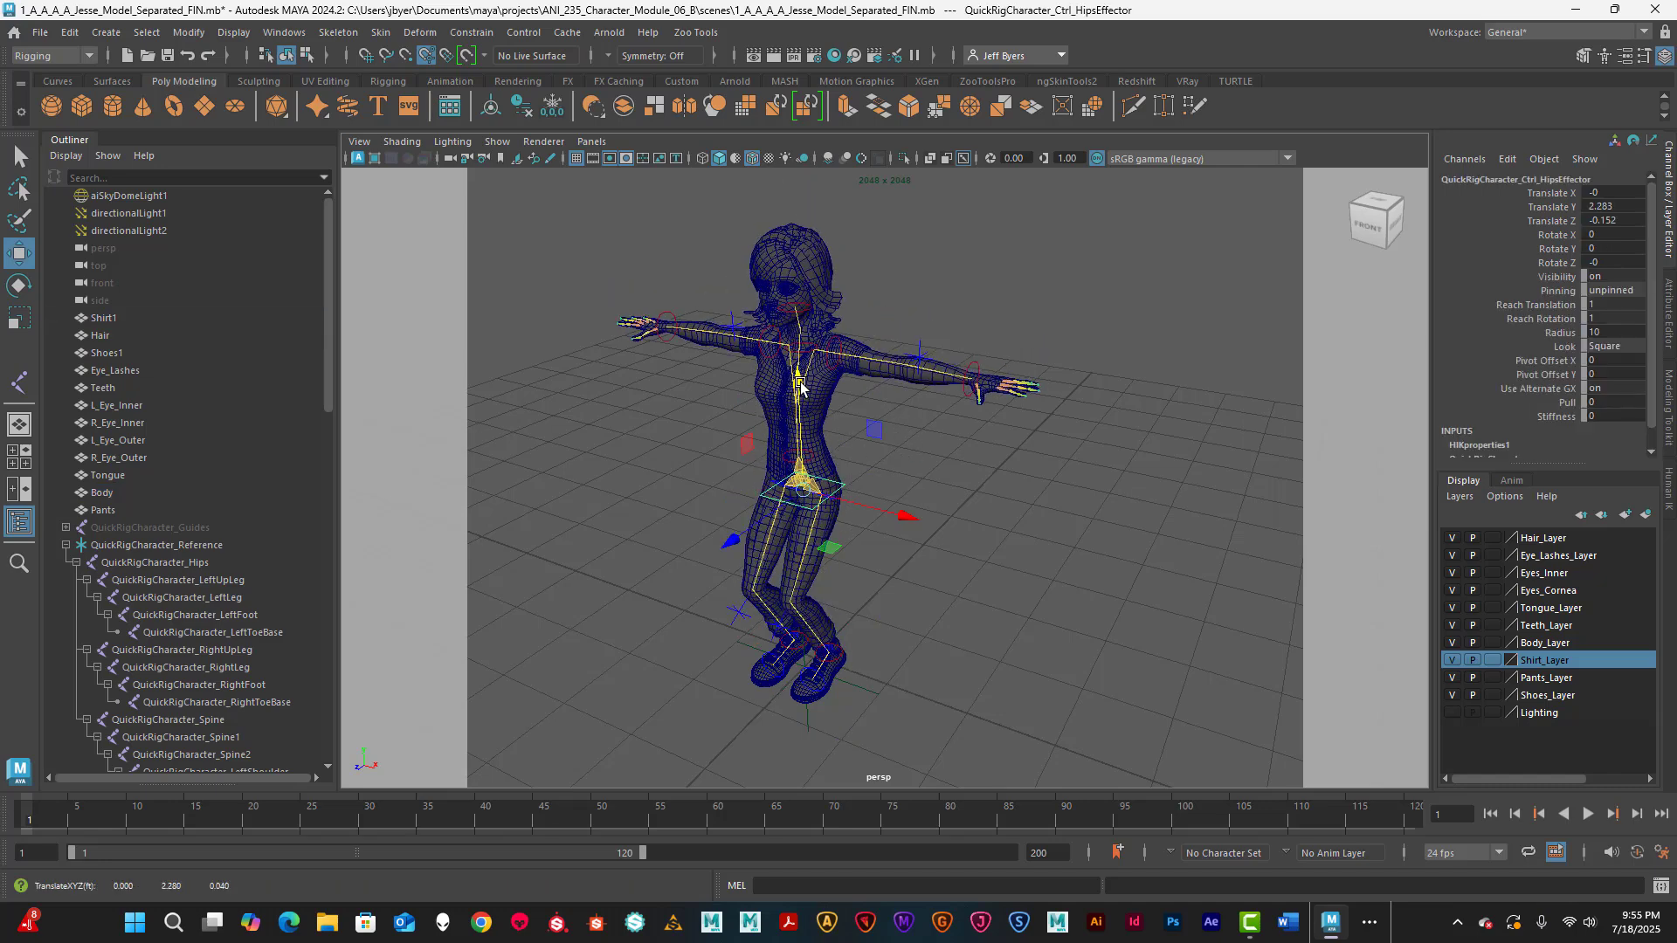
key(ctrl+z)
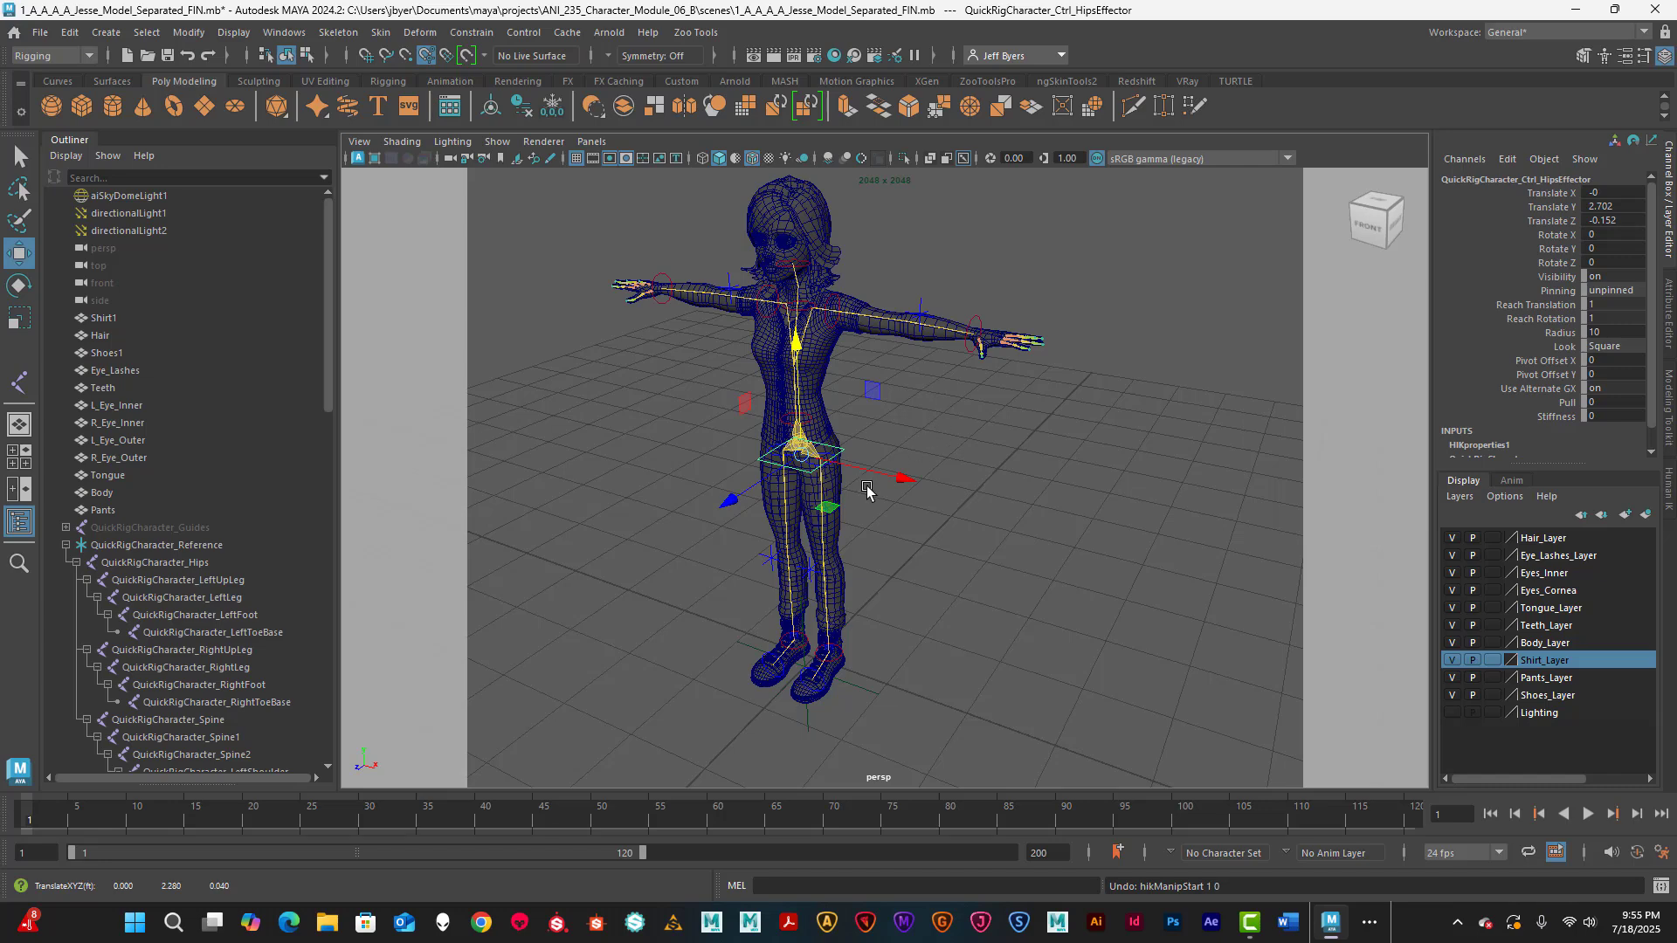
- Test the left leg by raising the left ankle effector slightly, and undo the move
click(839, 647)
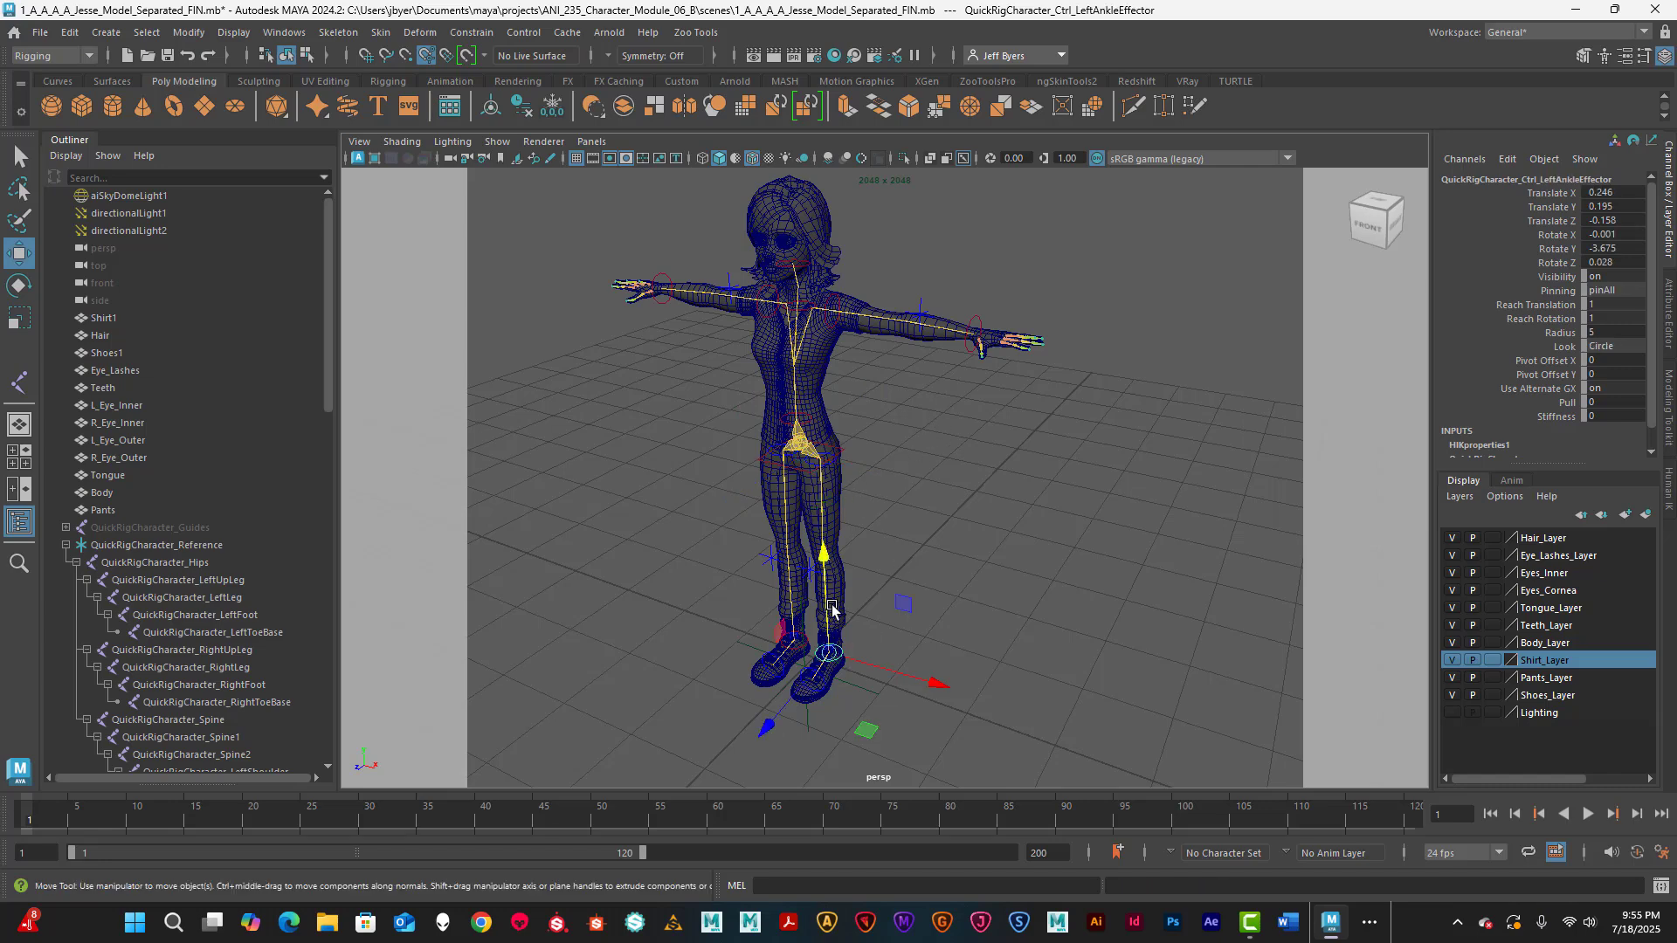
drag(821, 553, 826, 527)
key(ctrl+z)
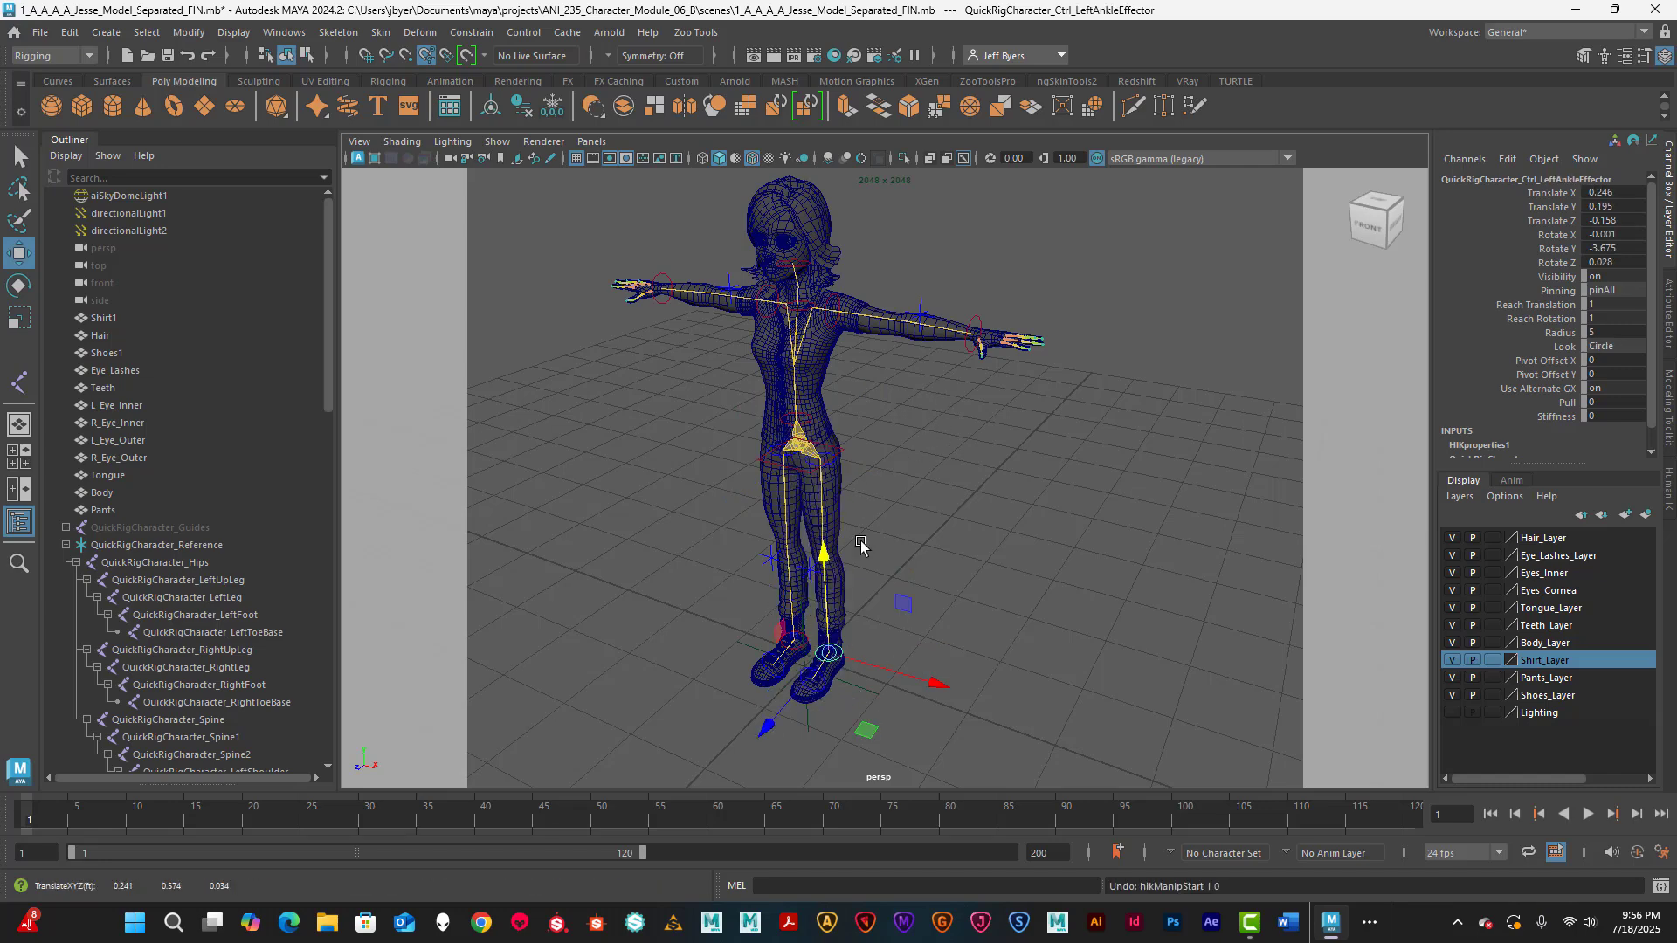
- Pull the left wrist effector in toward the body along two axes to test the elbow bend, and undo both moves
scroll(933, 374, up, 5)
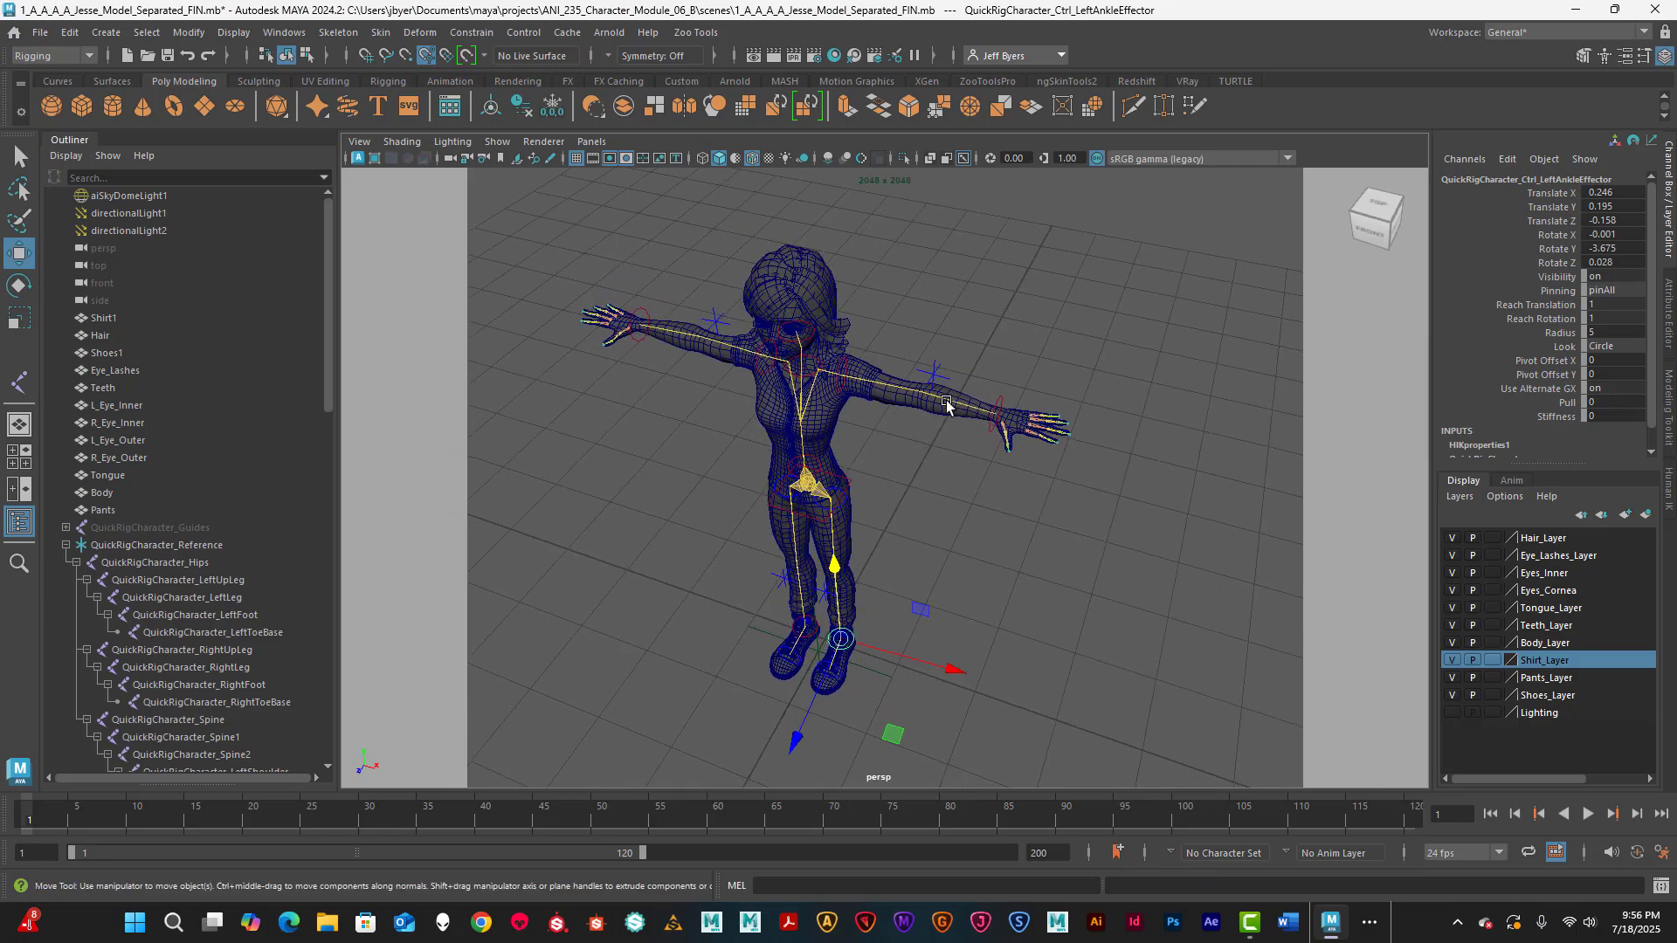
alt+drag(965, 454, 1004, 442)
click(1057, 401)
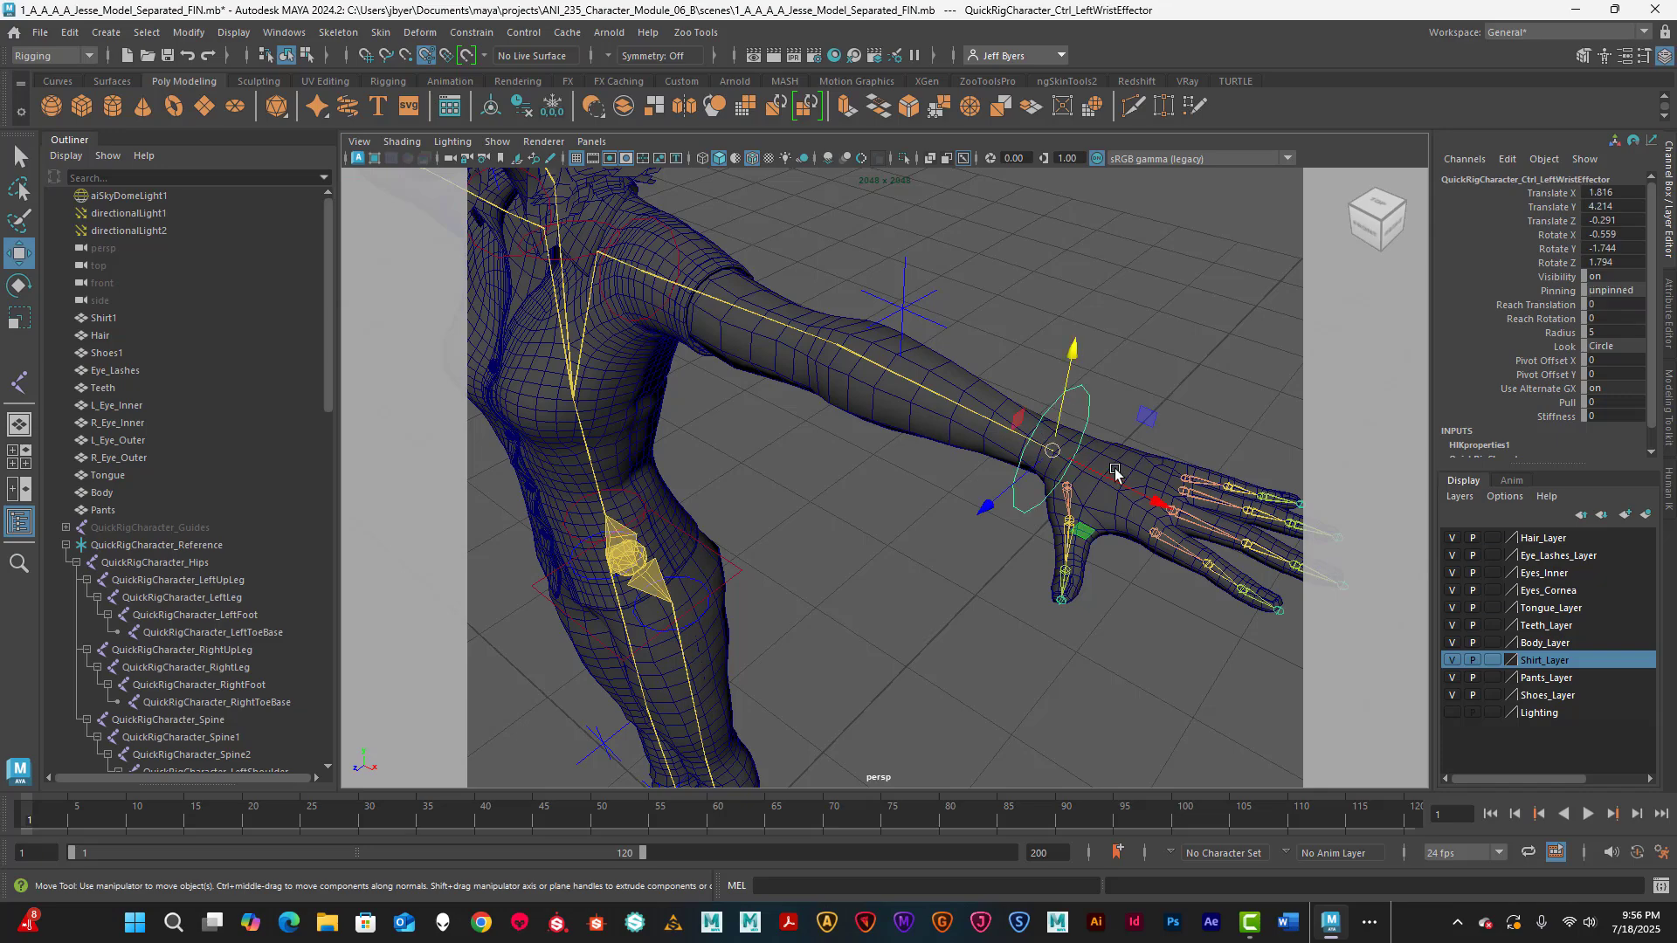
middle_drag(1161, 489, 911, 432)
alt+drag(856, 381, 995, 603)
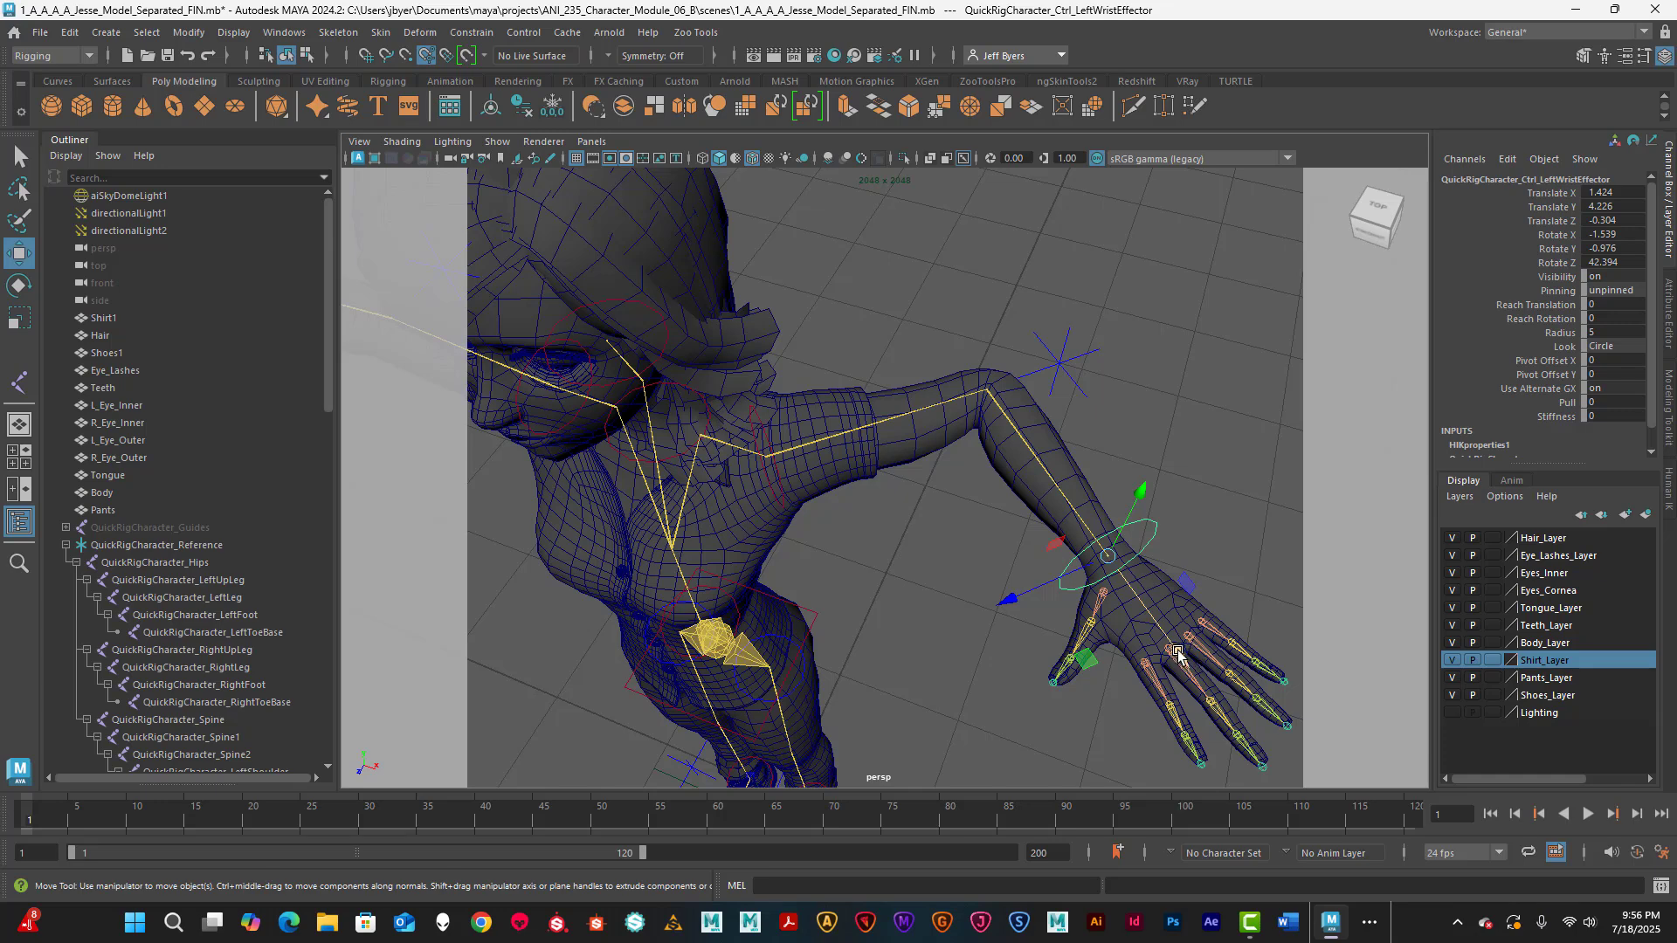
drag(1176, 649, 1046, 620)
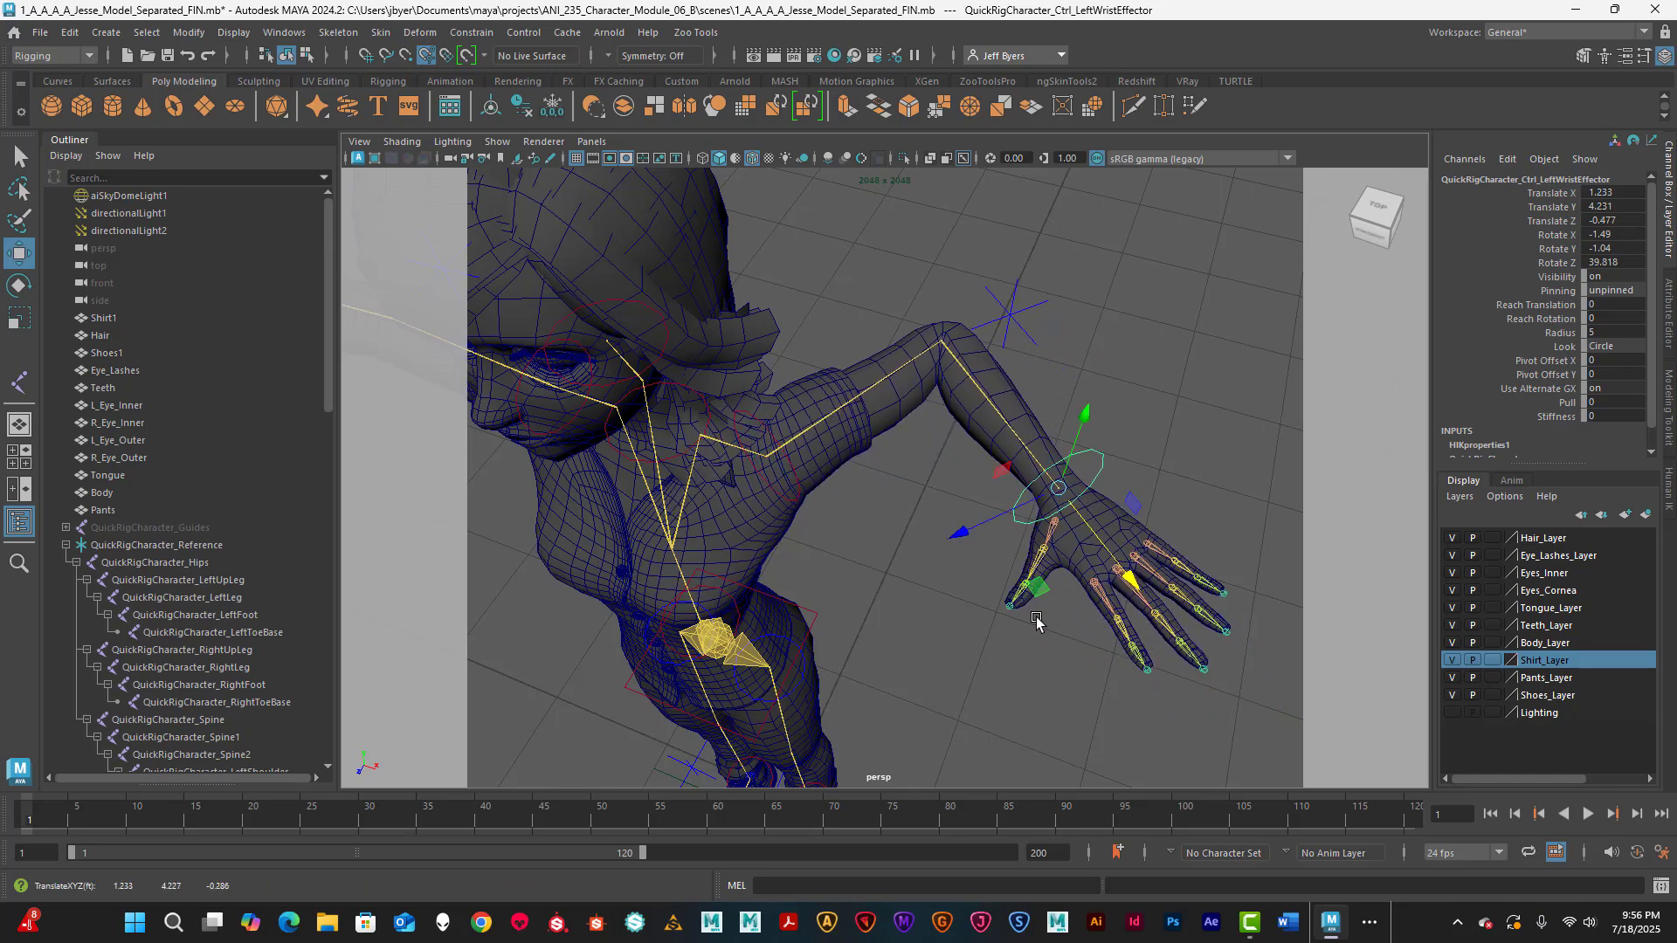
key(ctrl+z)
key(ctrl+z)
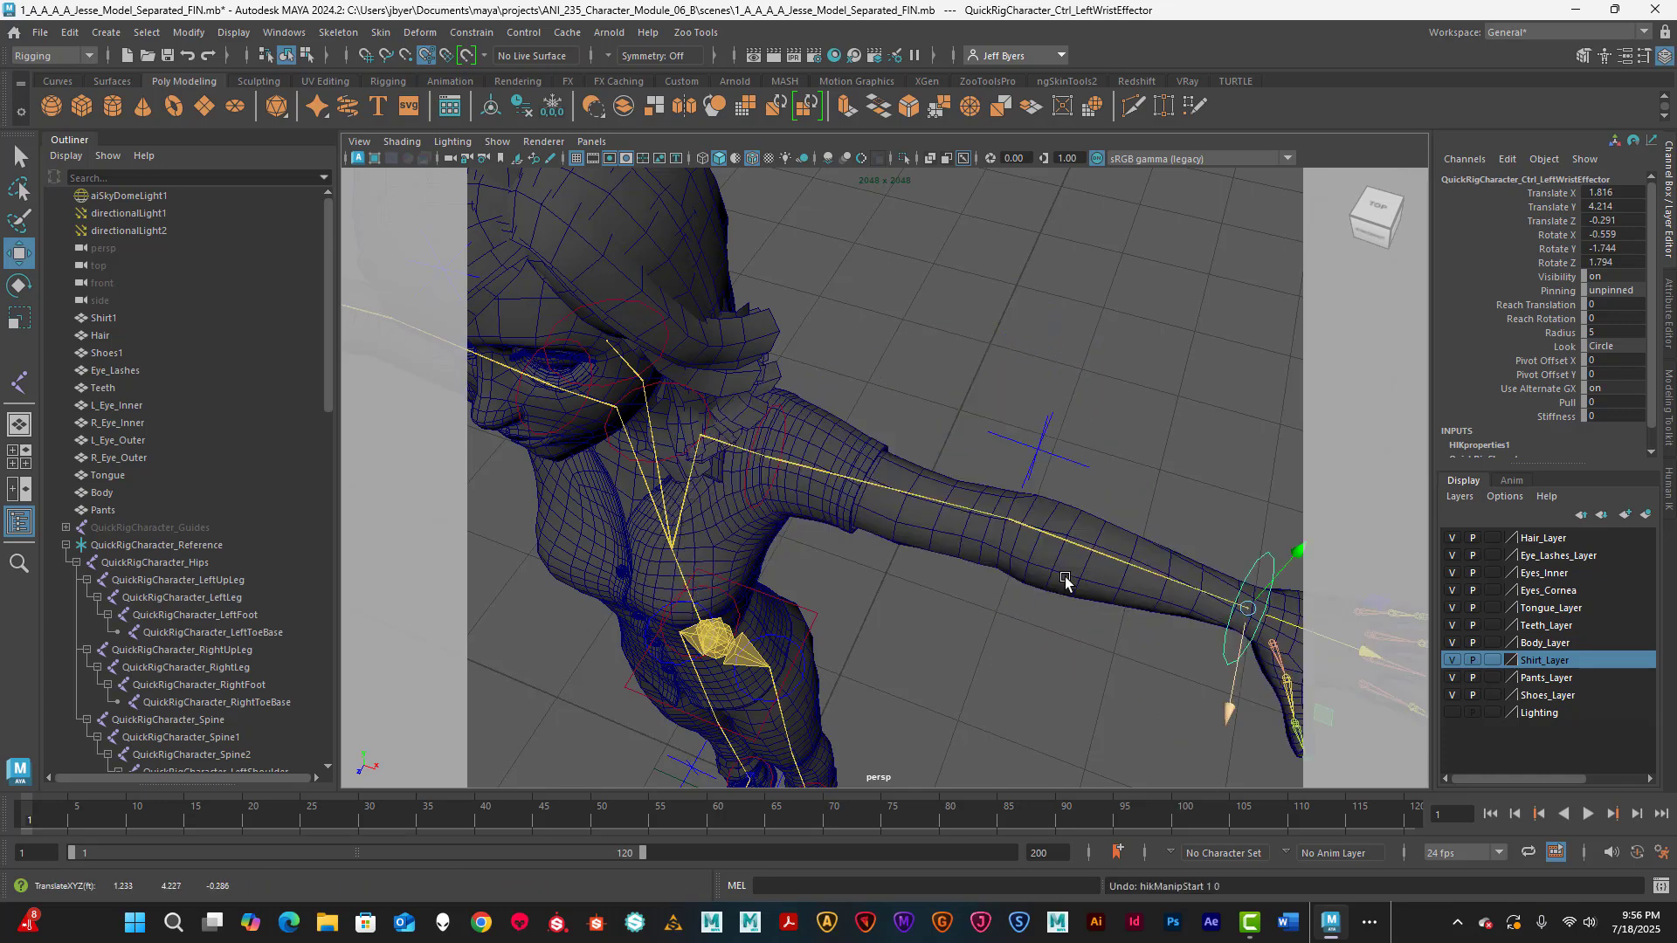
- Rotate the left shoulder effector to about 48 degrees in Y to swing the arm down, and undo the rotation
alt+drag(922, 562, 981, 475)
click(936, 441)
key(e)
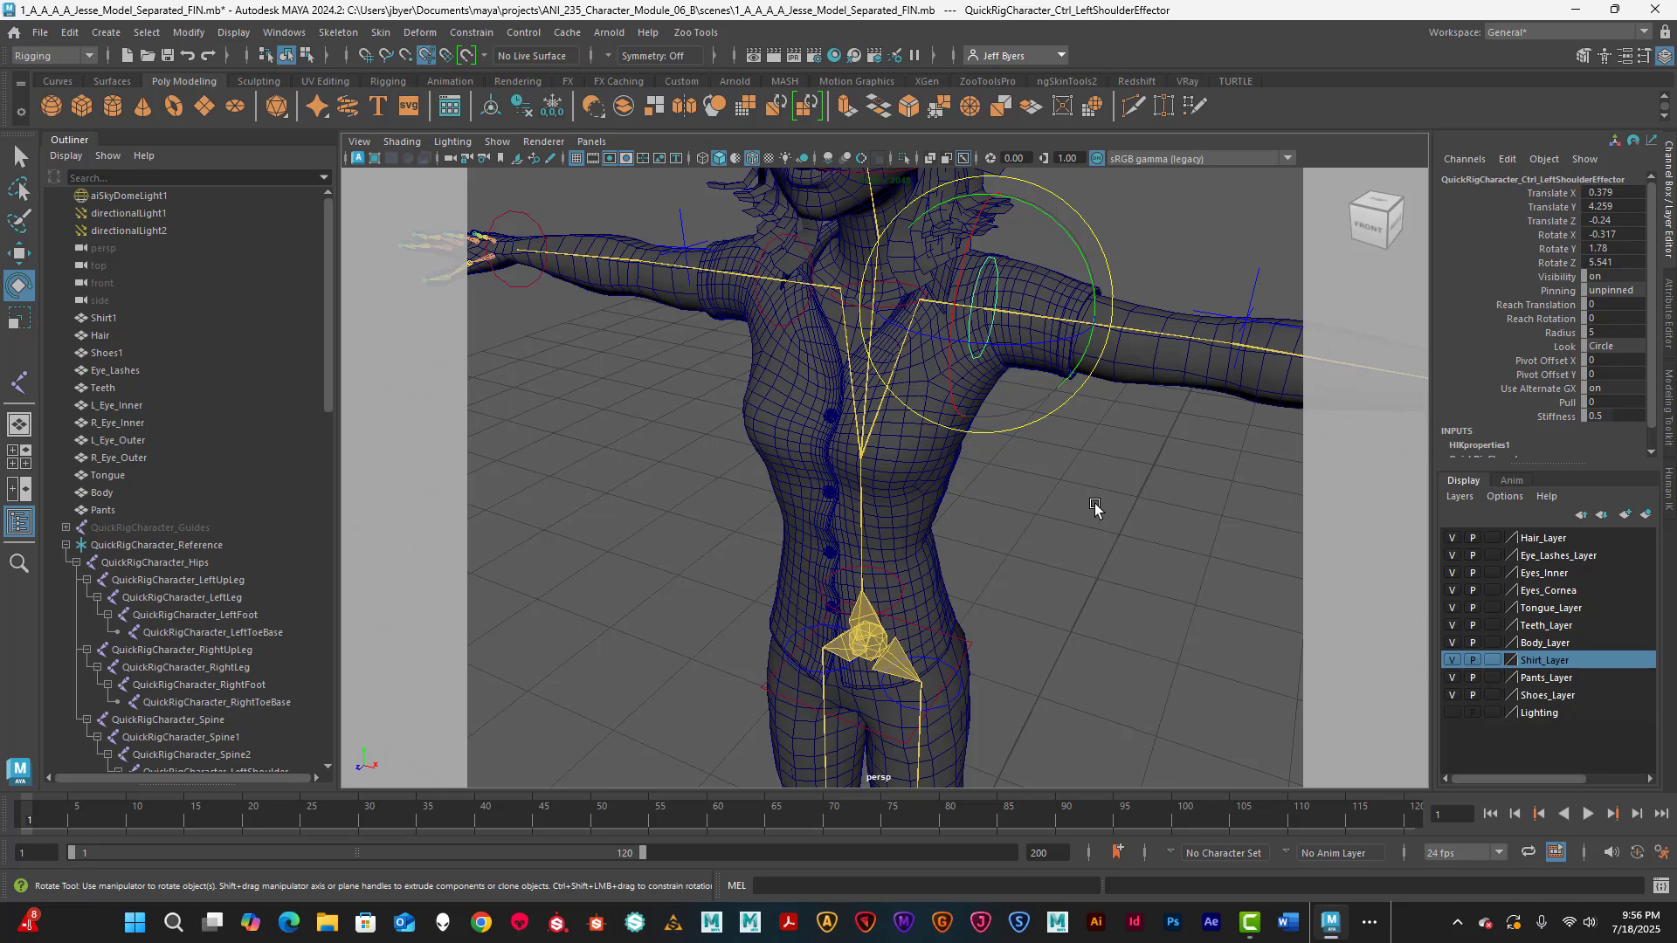
scroll(1095, 507, down, 3)
alt+middle_drag(1035, 345, 986, 403)
drag(988, 382, 1062, 420)
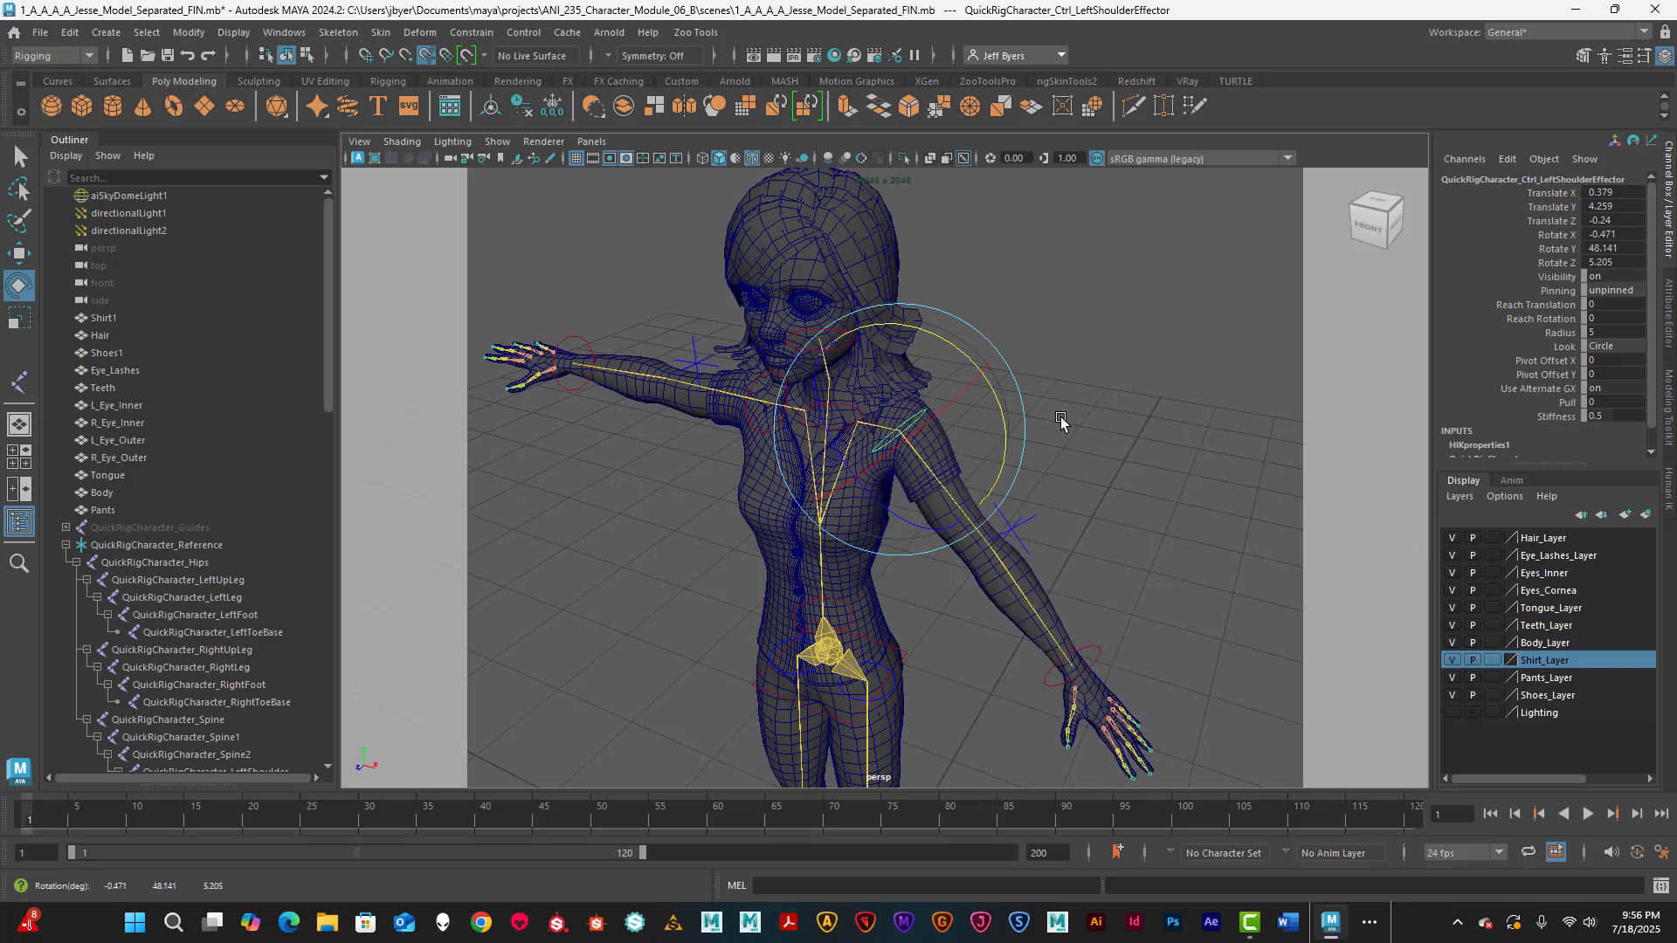
key(ctrl+z)
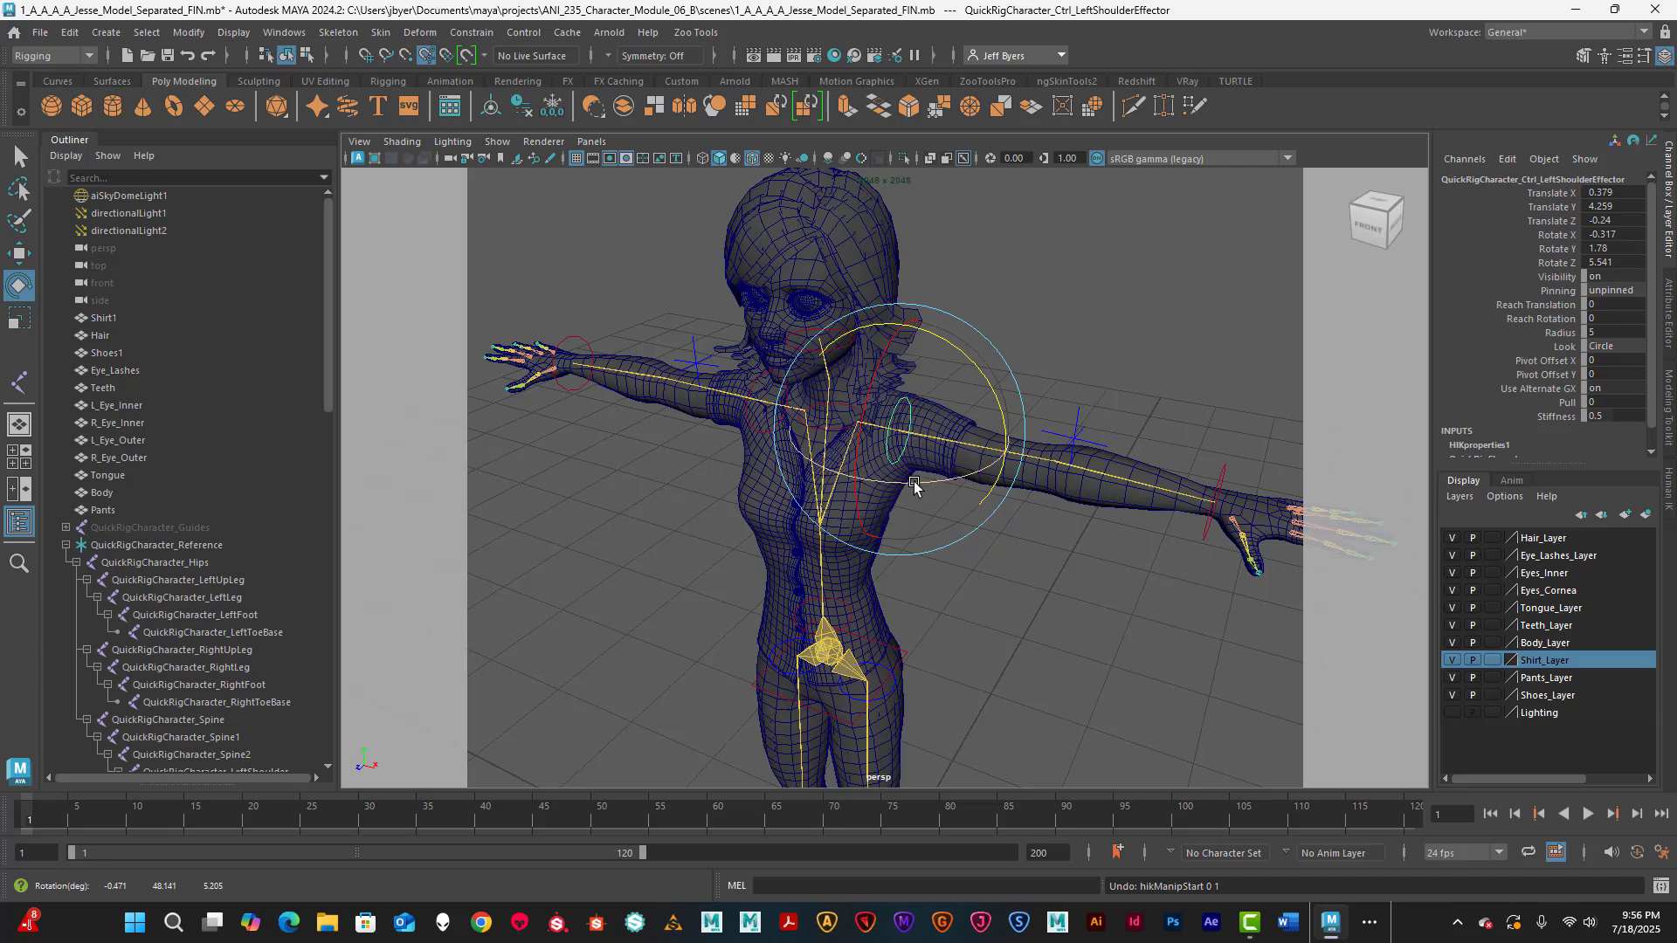
- Raise the left ankle effector to about 0.89 in Translate Y, inspect the bent knee from the side, and undo the move
alt+drag(1011, 473, 1015, 412)
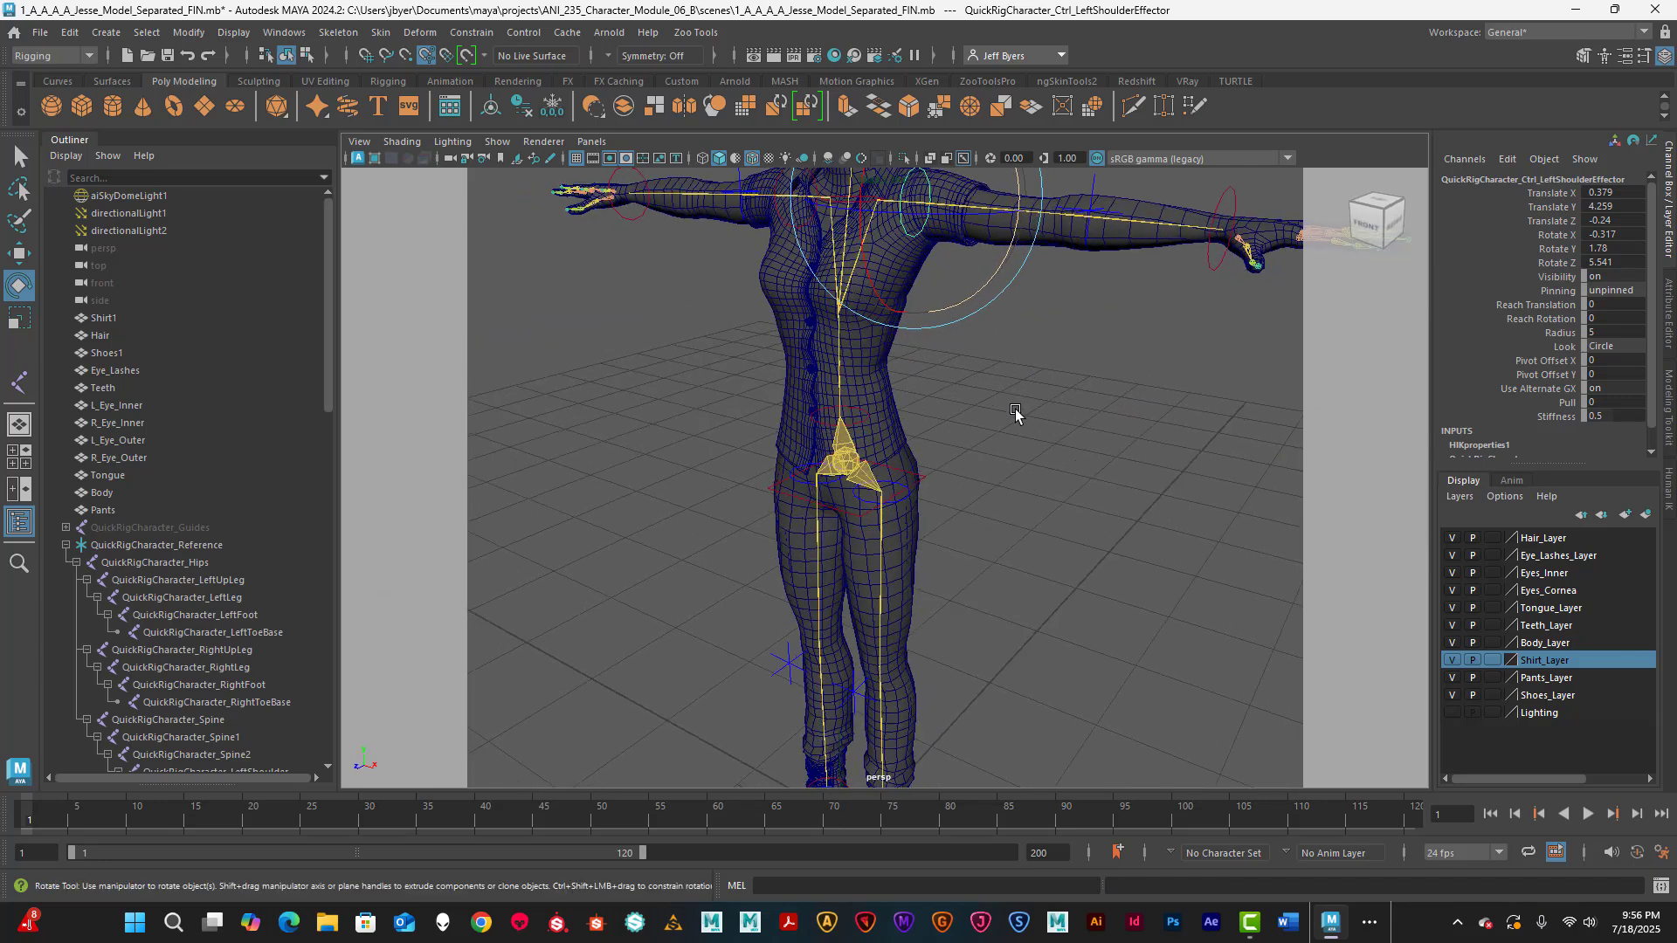
alt+middle_drag(1015, 412, 1027, 297)
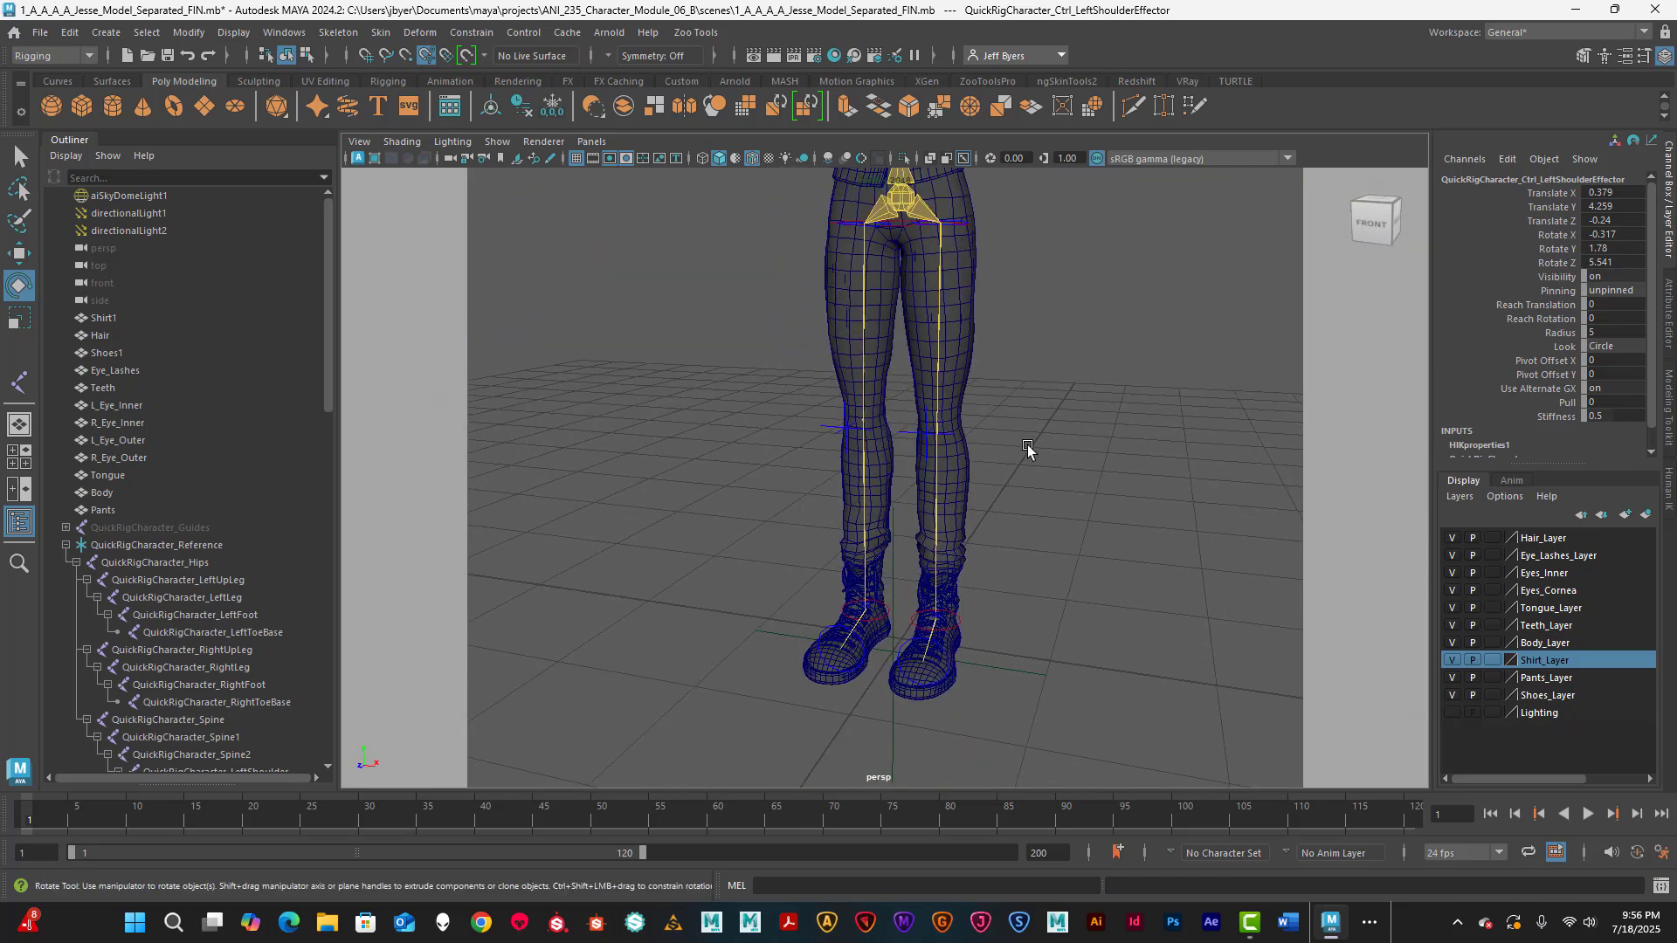
alt+middle_drag(1027, 444, 1027, 377)
alt+drag(1027, 465, 786, 485)
alt+drag(936, 347, 1013, 413)
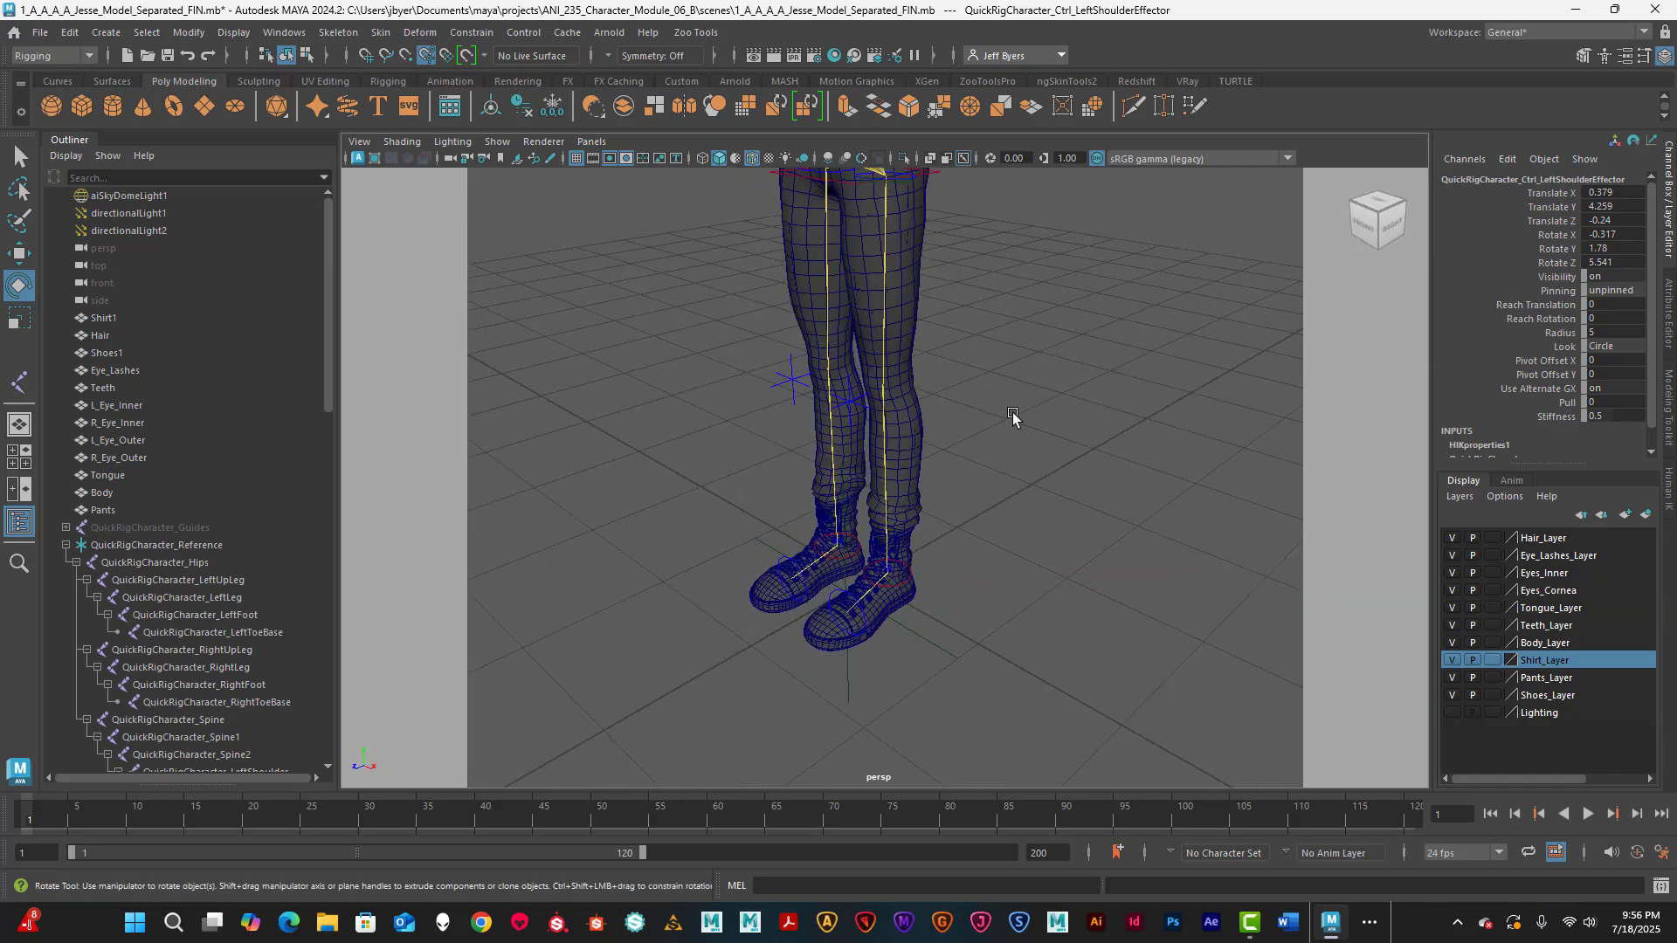
alt+middle_drag(986, 295, 970, 384)
alt+drag(921, 437, 970, 411)
alt+middle_drag(961, 356, 946, 388)
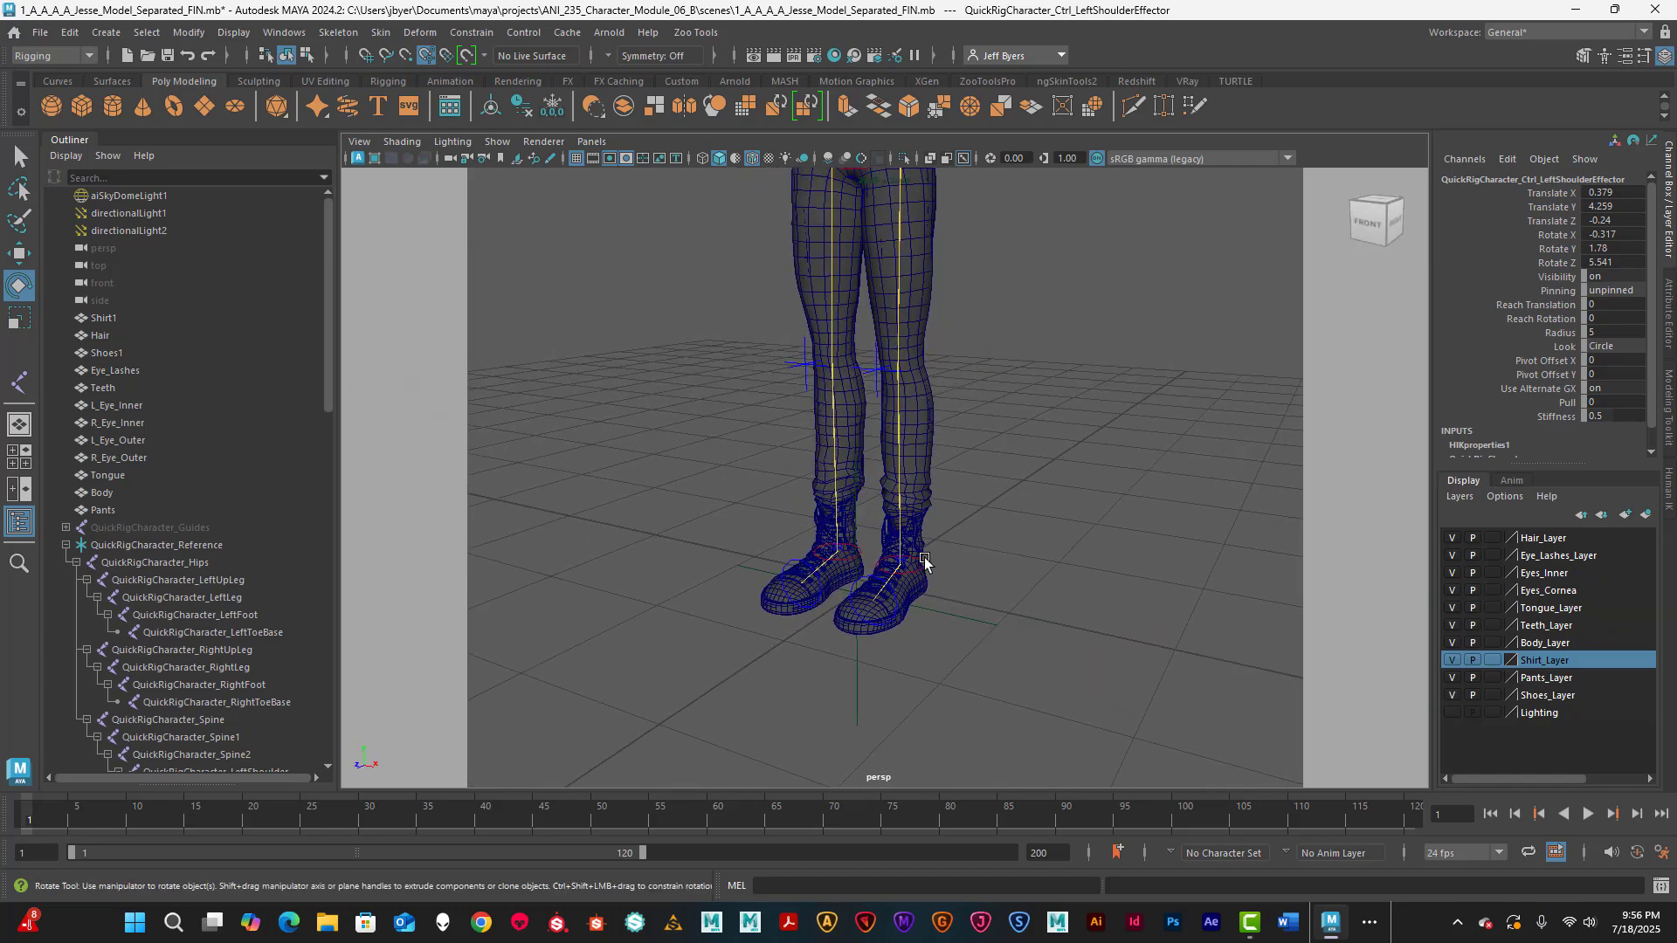
alt+drag(924, 545, 837, 583)
click(830, 576)
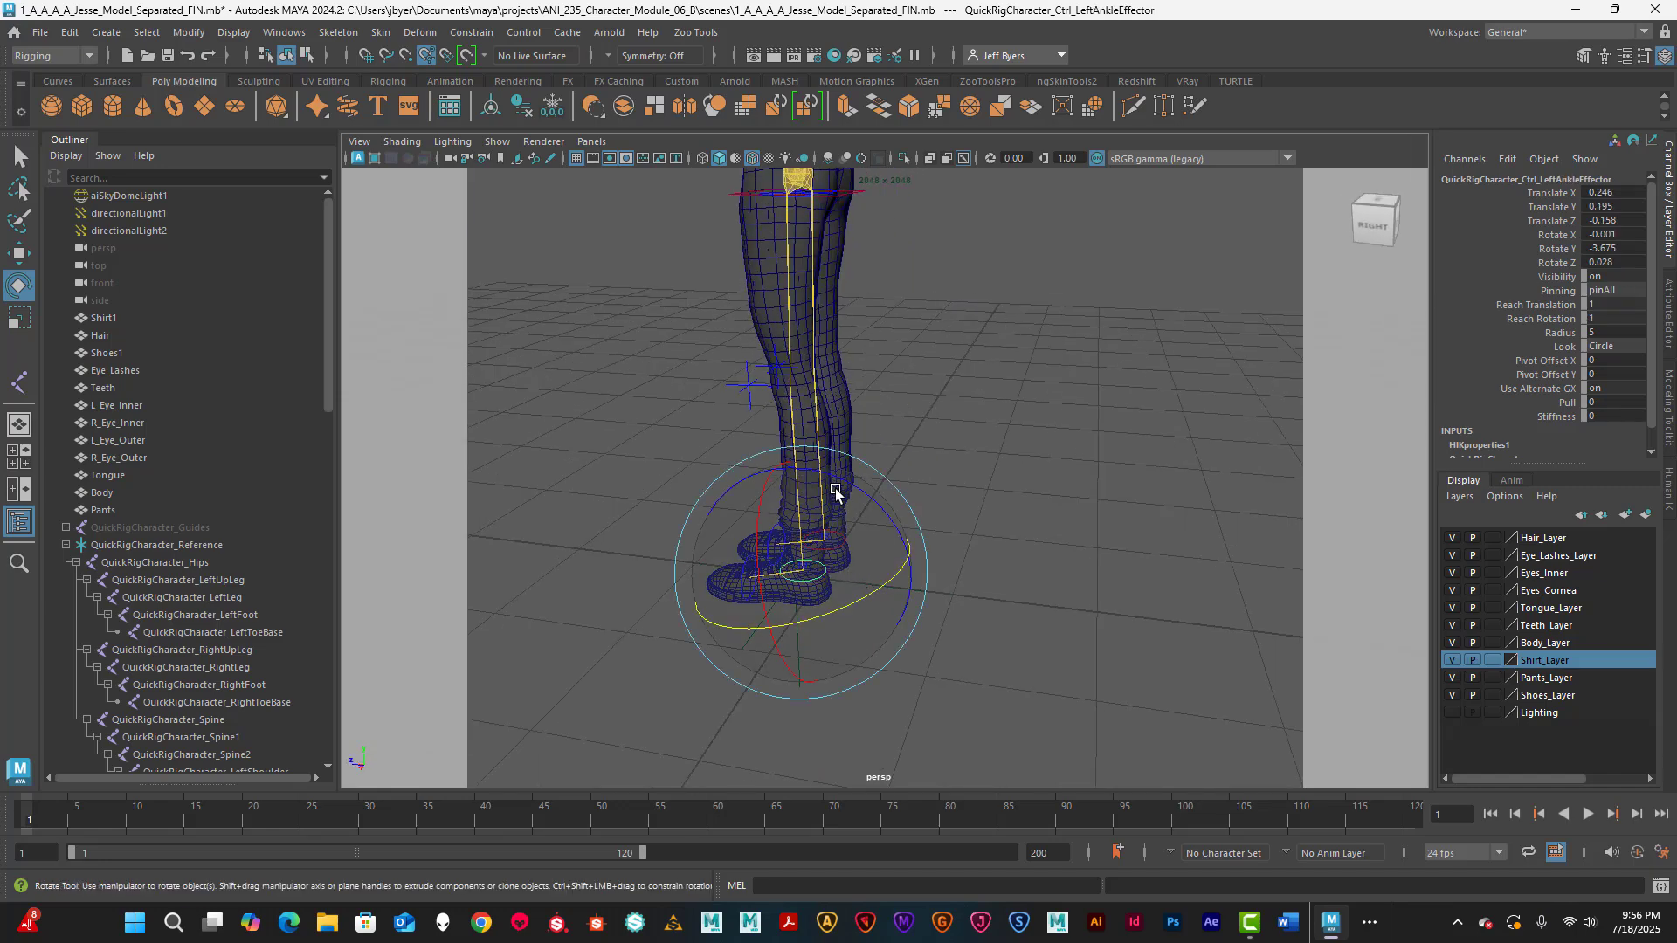
key(w)
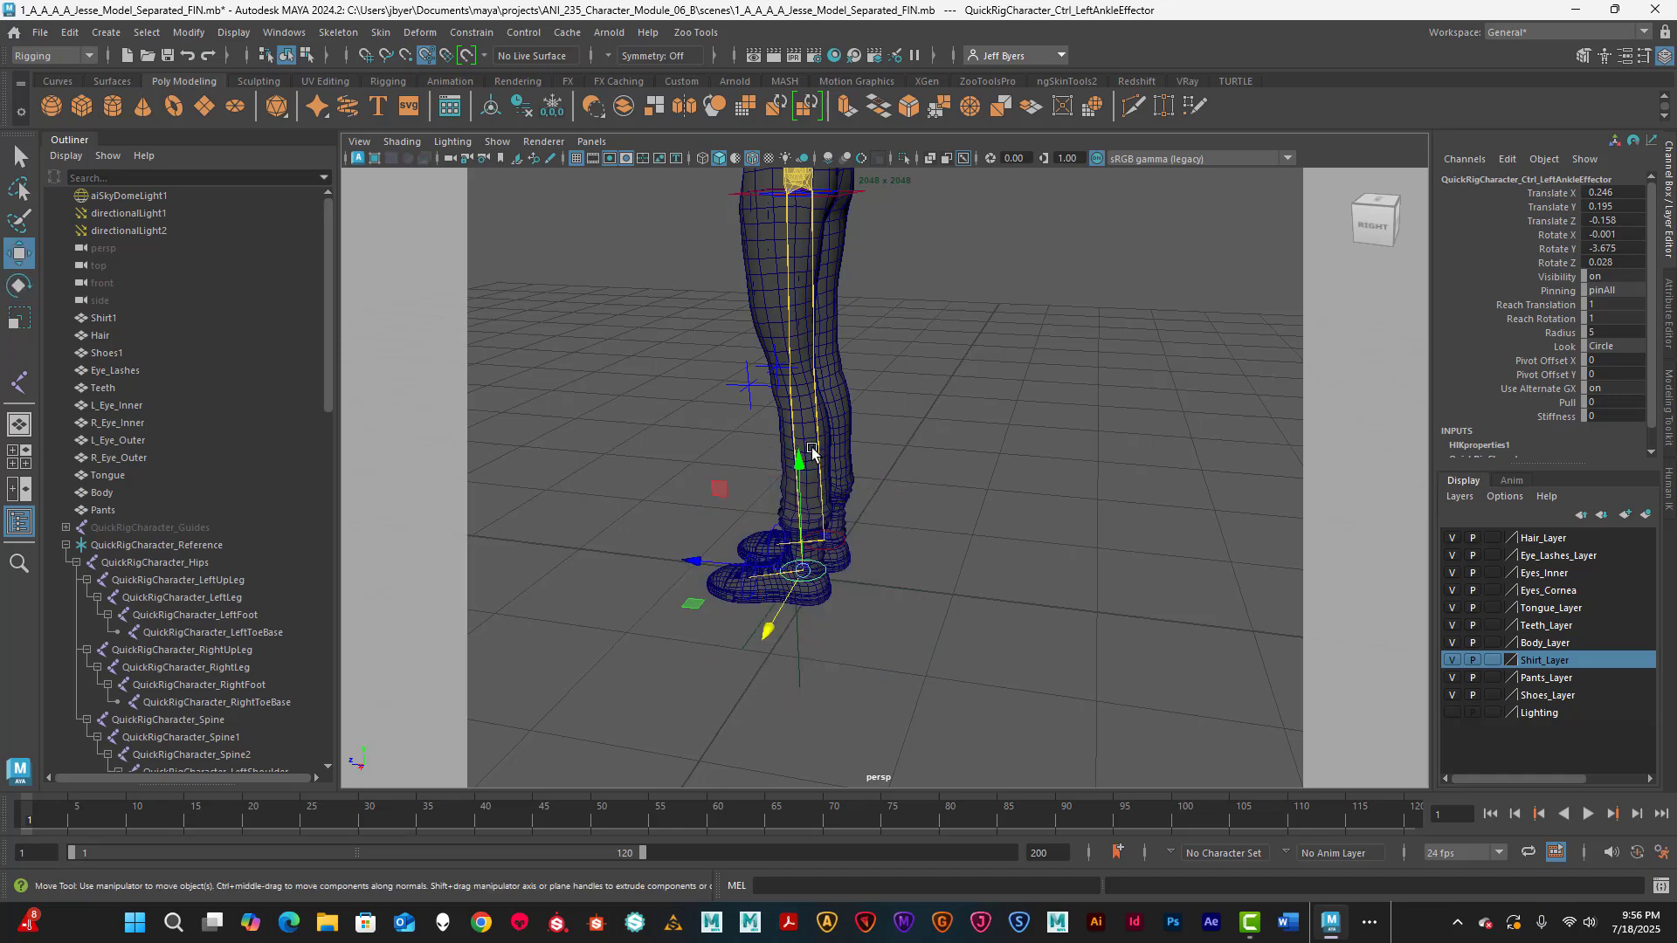
drag(797, 467, 753, 311)
alt+drag(731, 445, 828, 395)
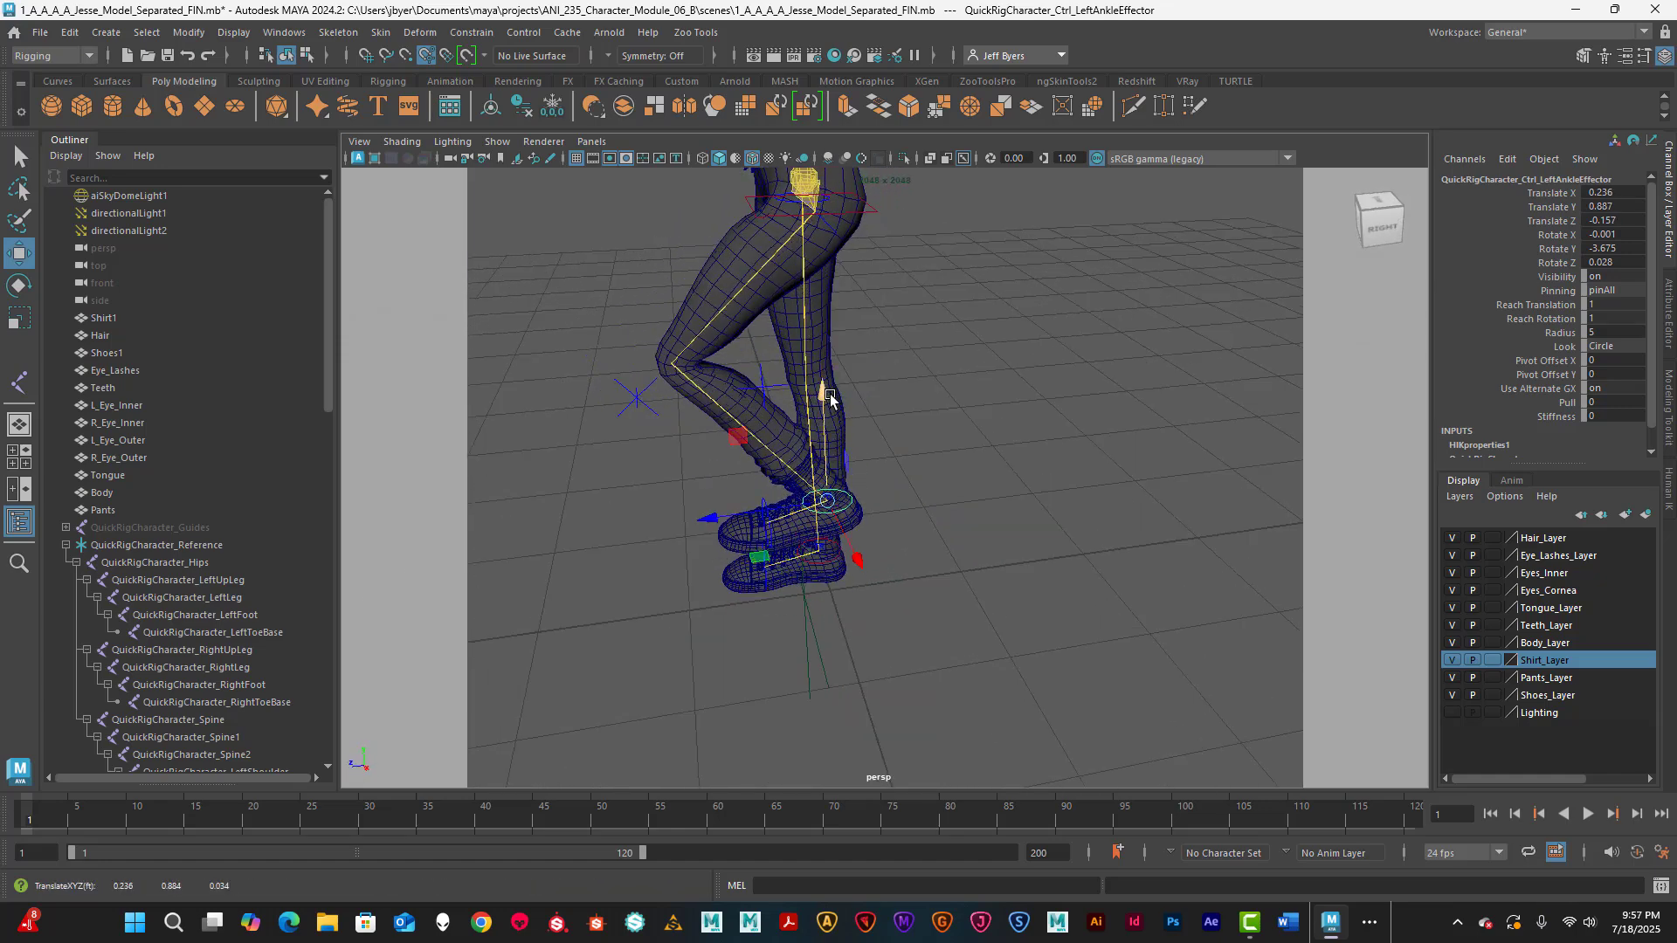
key(ctrl+z)
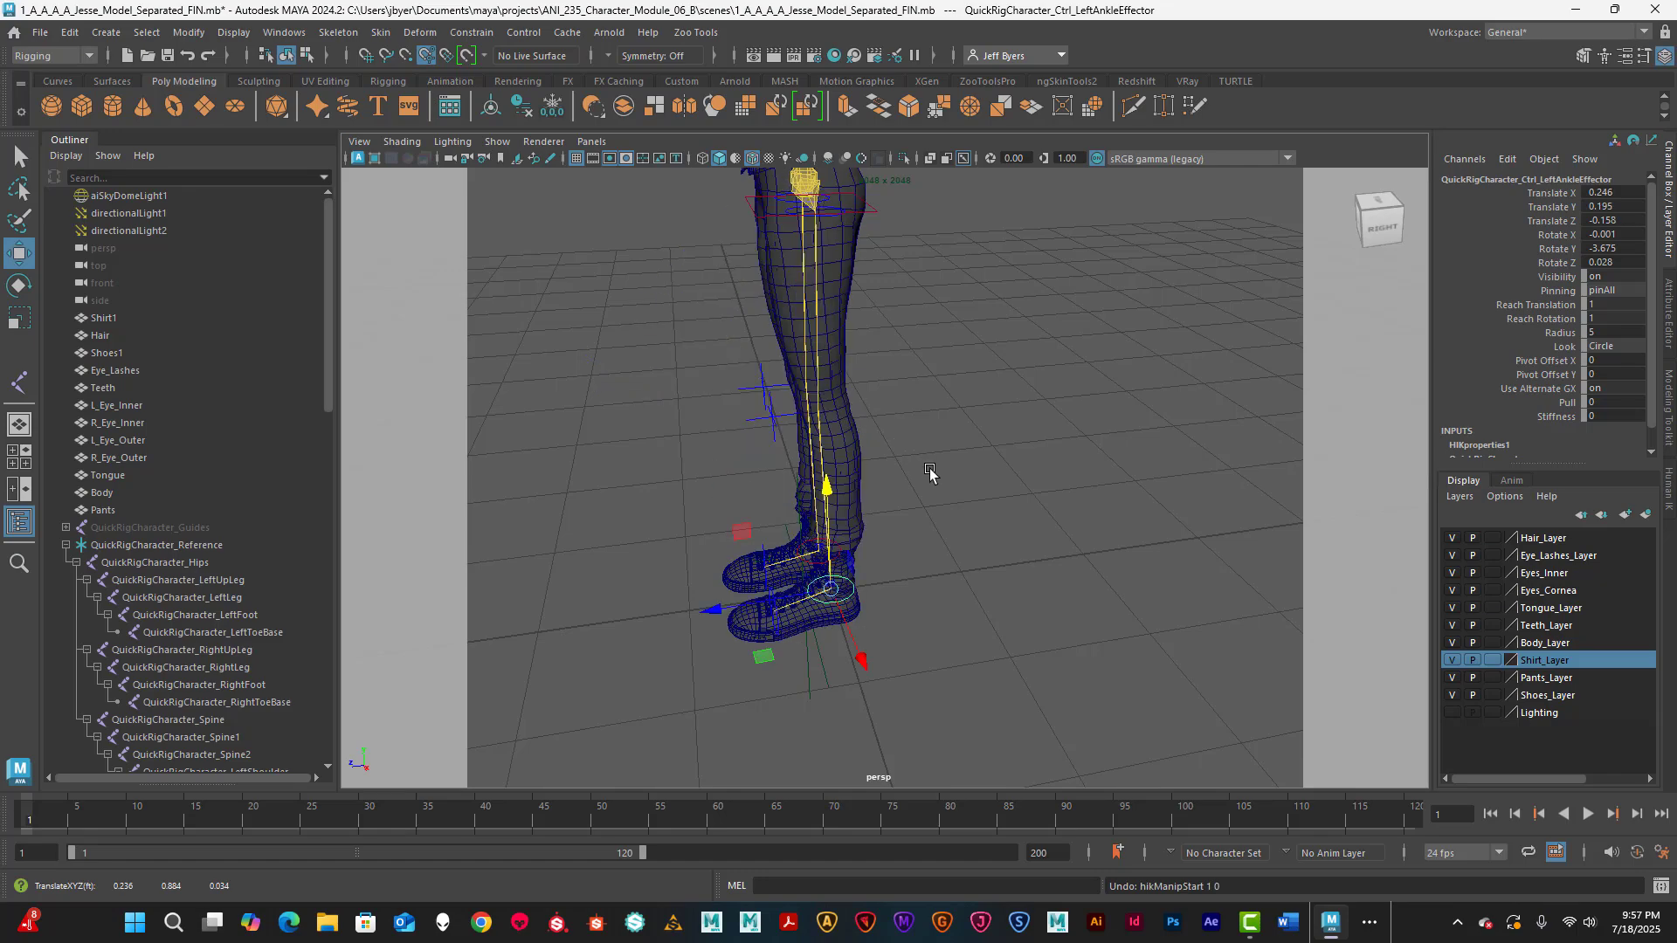
- Lower the hips effector while viewing the pelvis and thighs up close, and undo the move
alt+drag(931, 474, 1070, 450)
alt+middle_drag(1019, 363, 970, 460)
alt+drag(970, 460, 862, 446)
alt+middle_drag(862, 446, 917, 490)
alt+drag(917, 490, 928, 450)
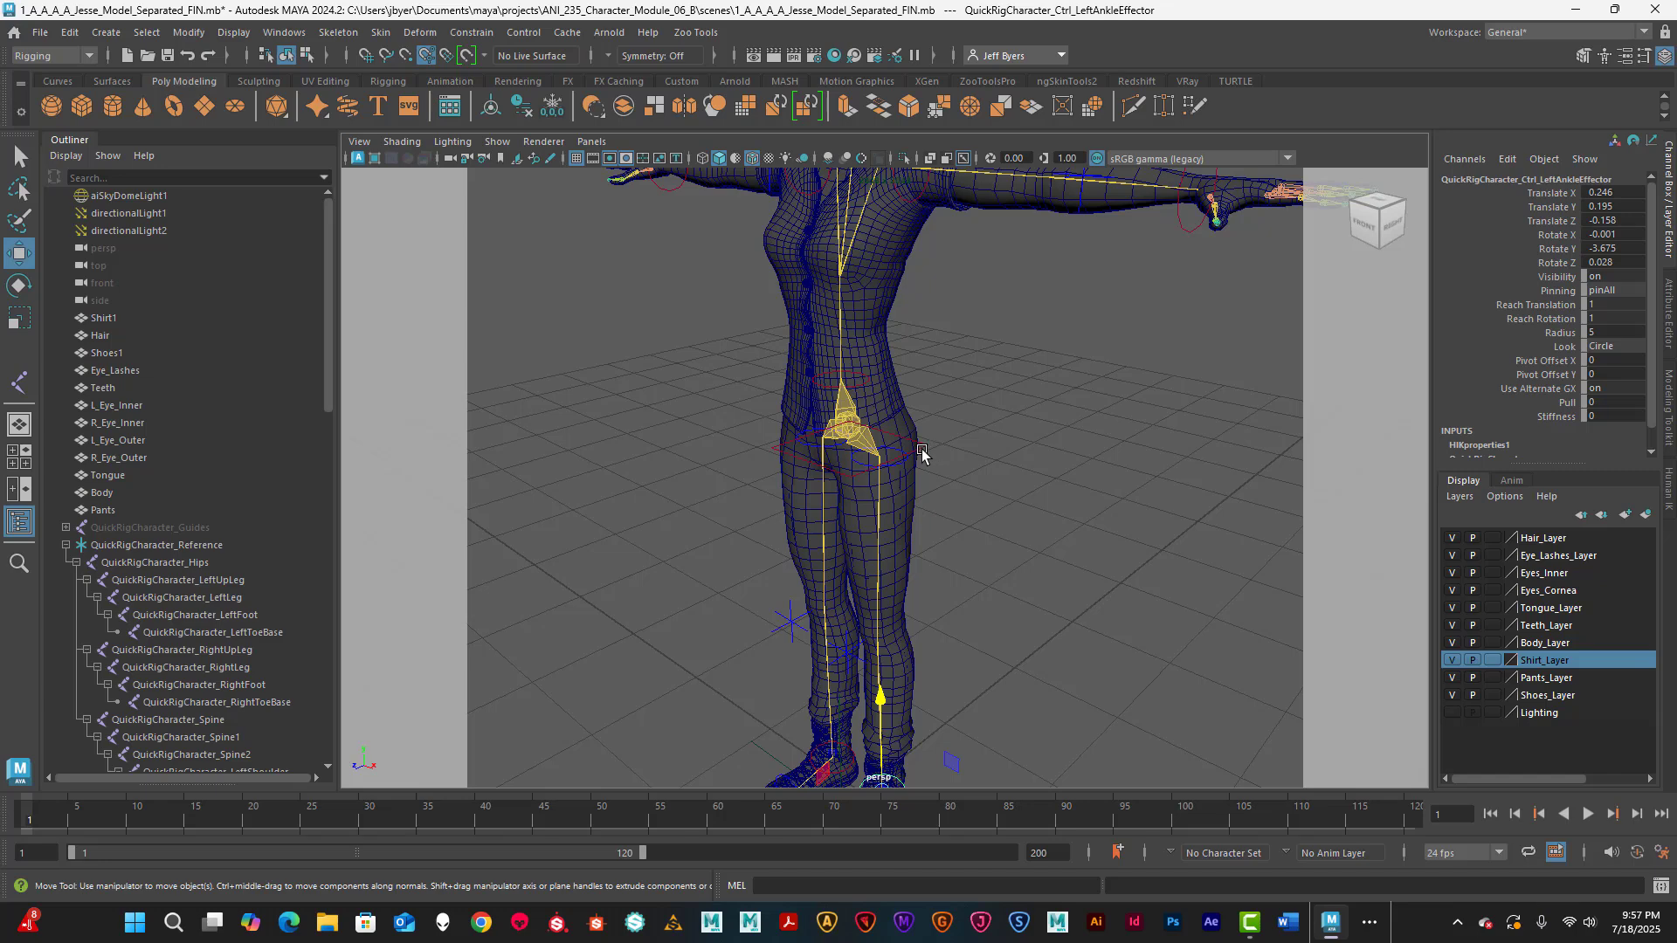
click(922, 452)
drag(852, 337, 856, 411)
key(ctrl+z)
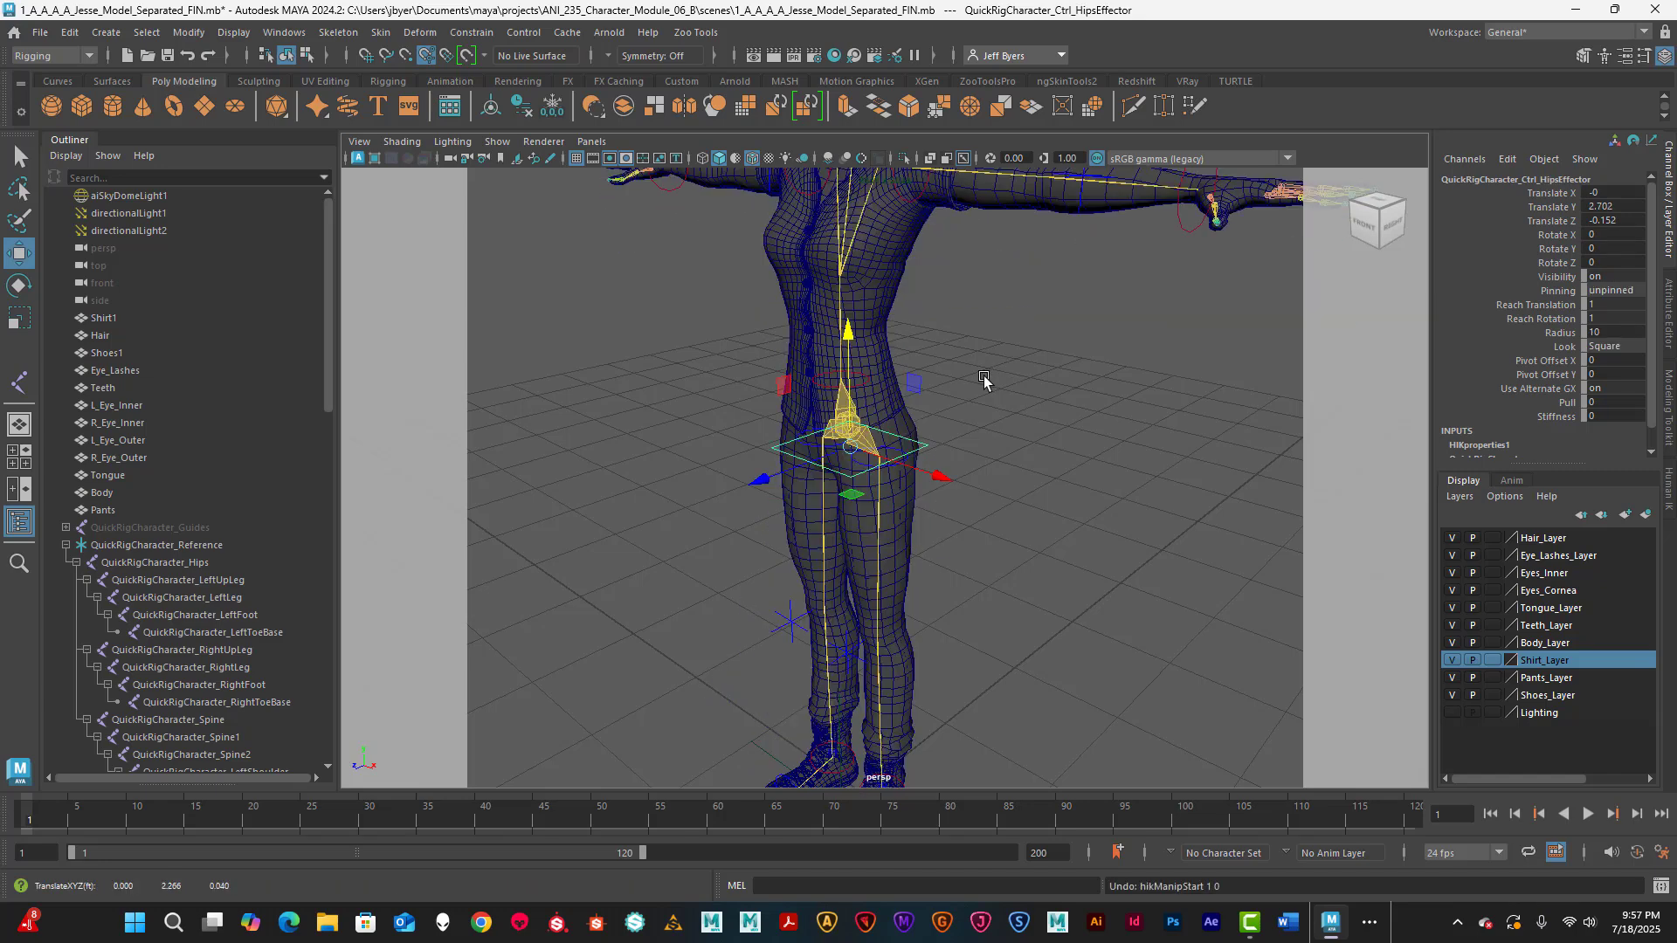
- Test the upper thigh deformation by rotating the left hip effector, and undo the rotation
alt+drag(984, 382, 996, 316)
alt+middle_drag(997, 316, 984, 437)
alt+drag(984, 438, 986, 519)
key(e)
key(ctrl+z)
click(1044, 453)
click(935, 498)
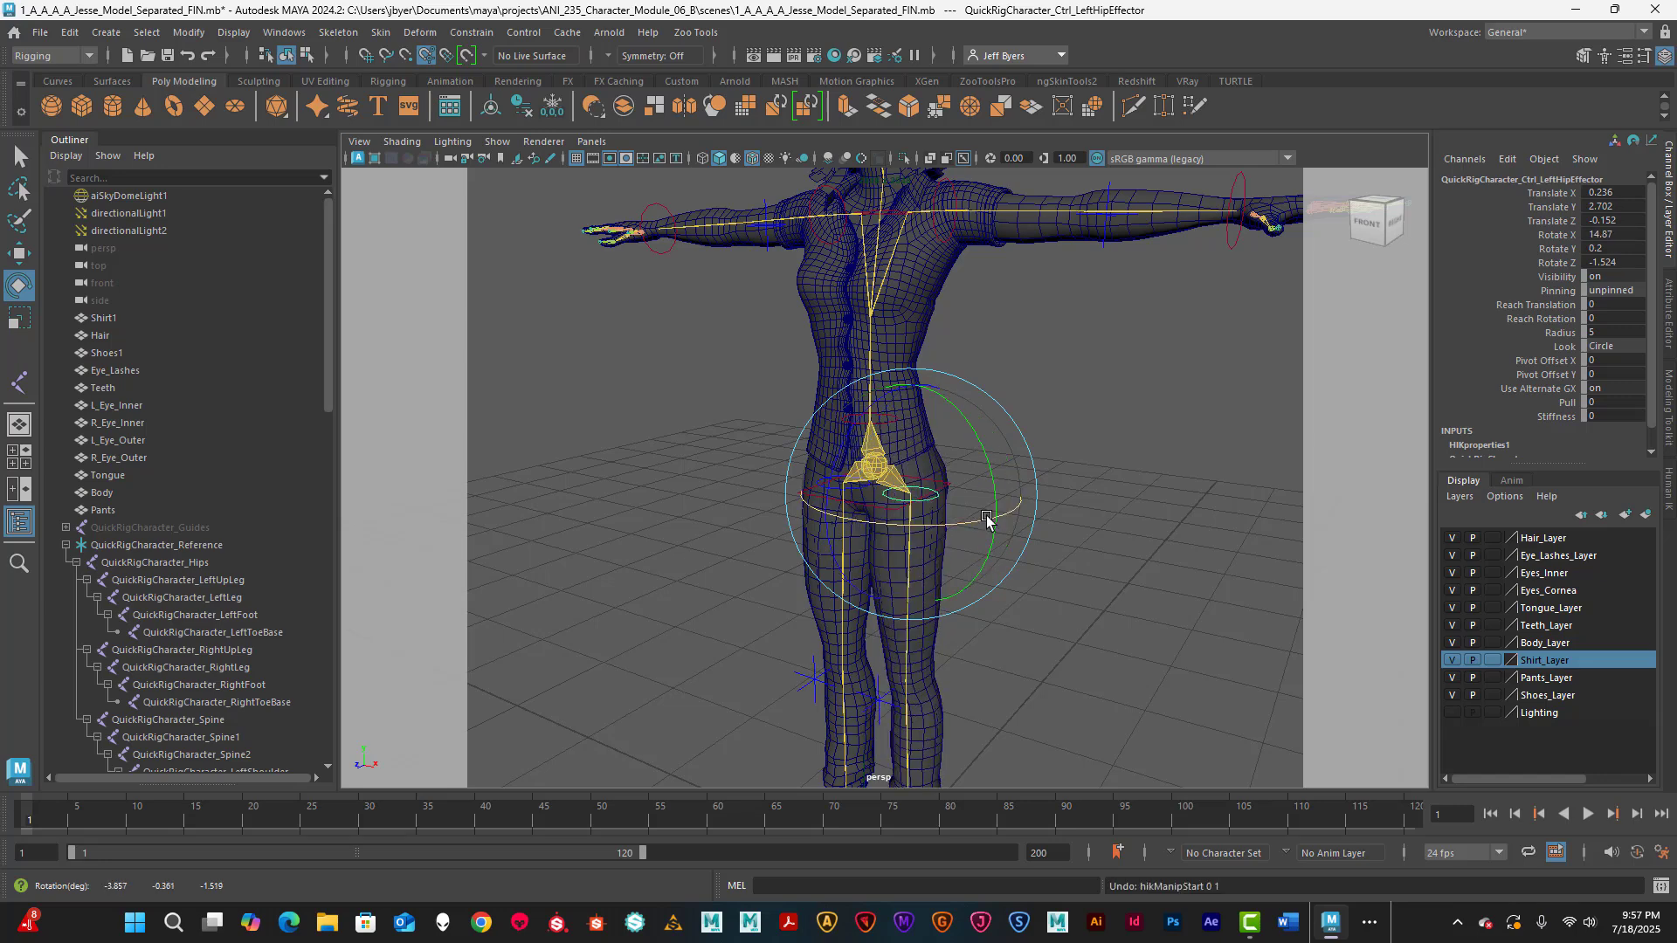
key(ctrl+z)
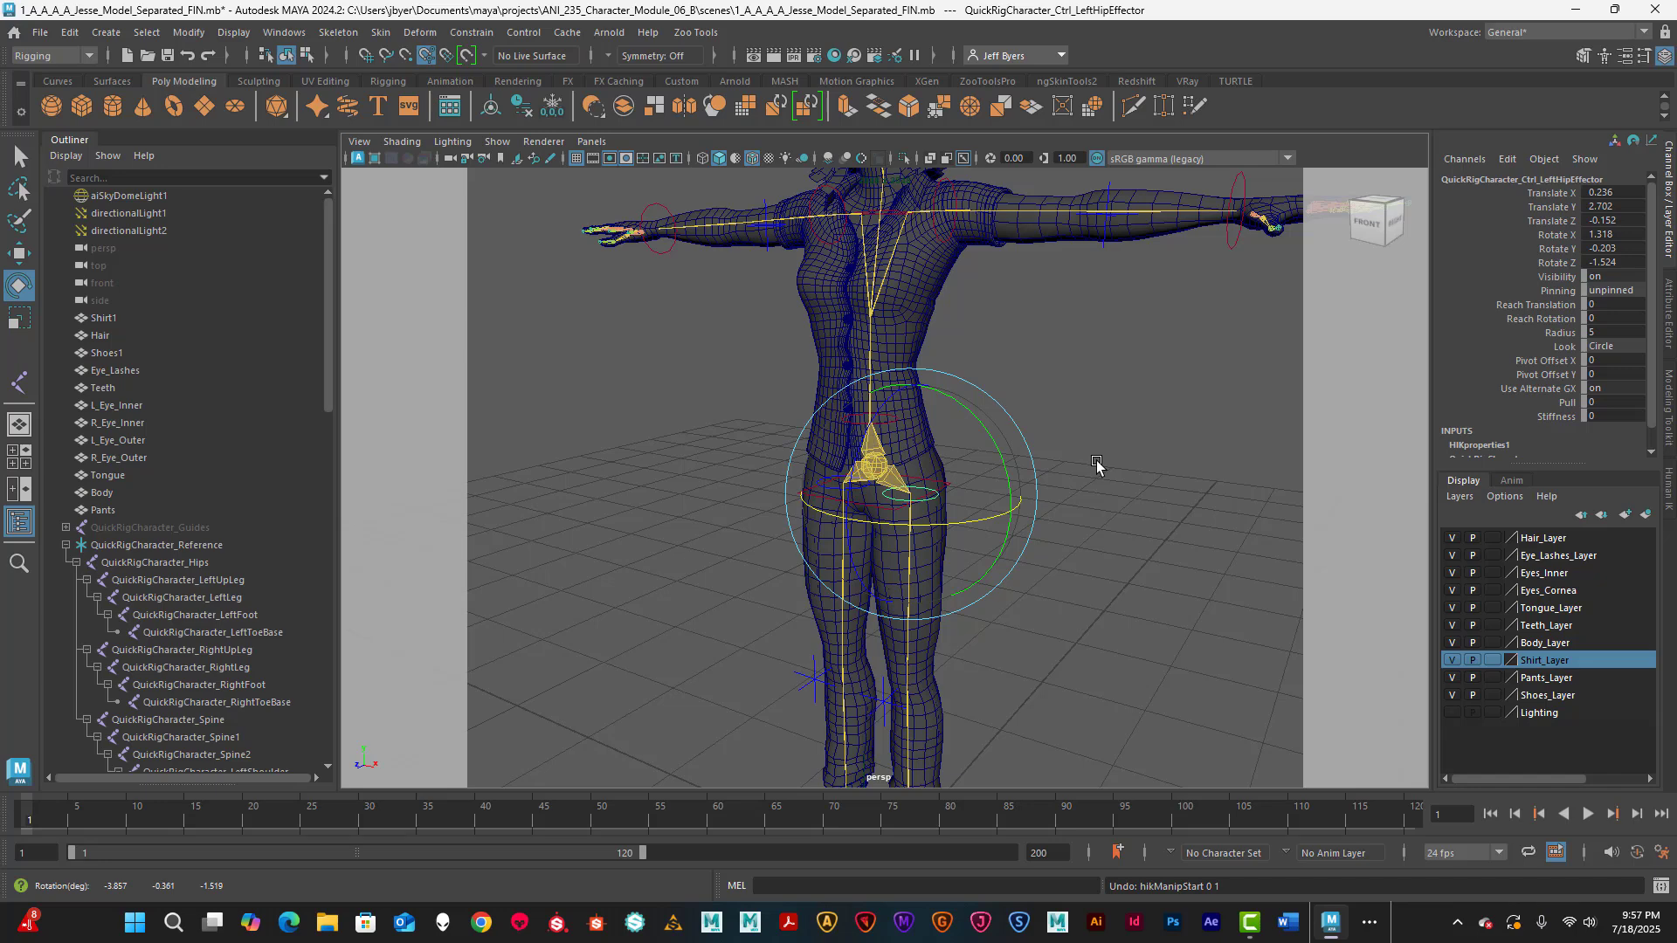
- Bend the torso by rotating the chest origin effector about 29.5 degrees in Z, and undo the rotation
click(923, 420)
click(894, 426)
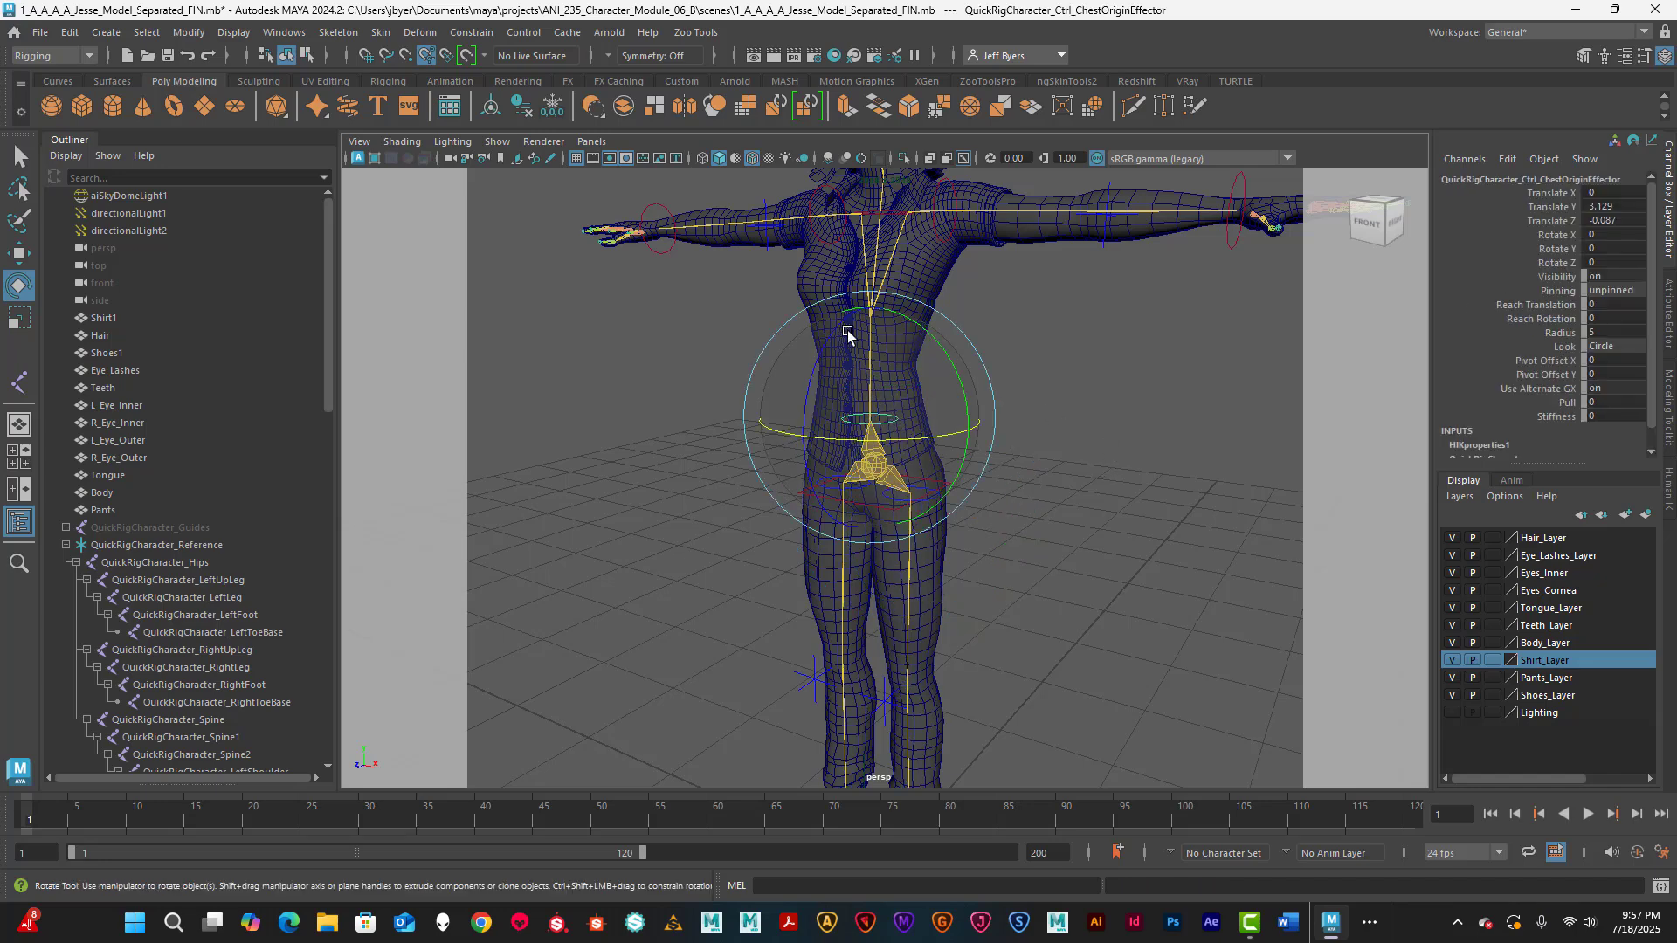
drag(840, 330, 862, 387)
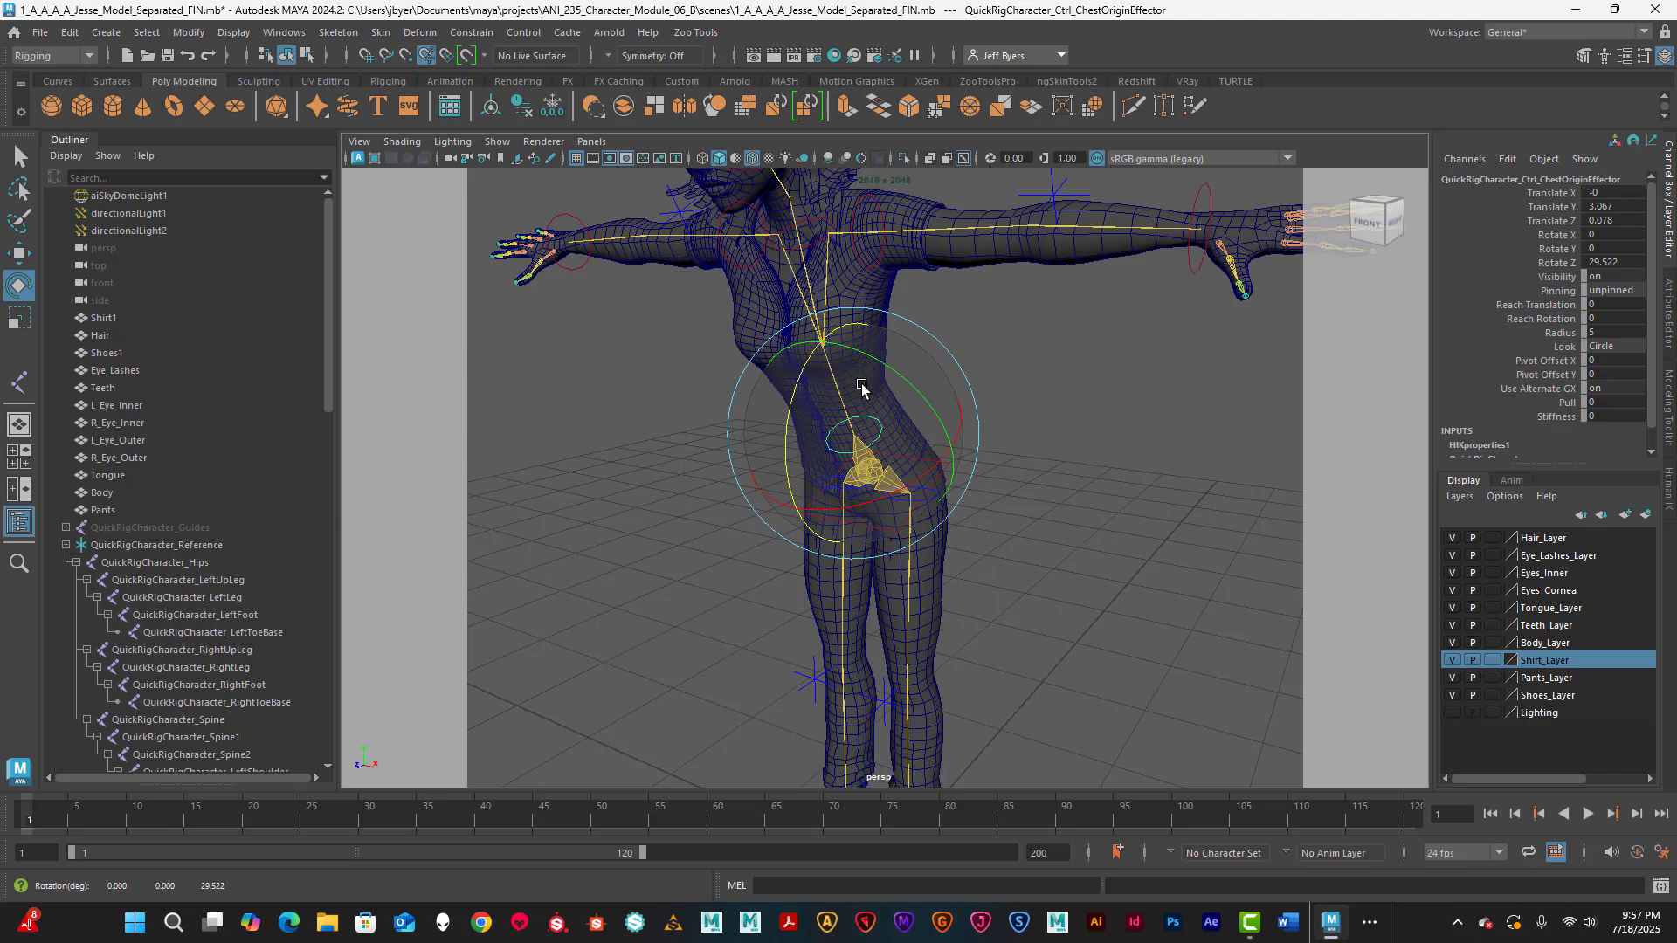
mouse_move(1062, 431)
alt+mouse_down()
mouse_move(951, 449)
mouse_move(1085, 449)
mouse_move(1071, 449)
alt+mouse_up()
key(ctrl+z)
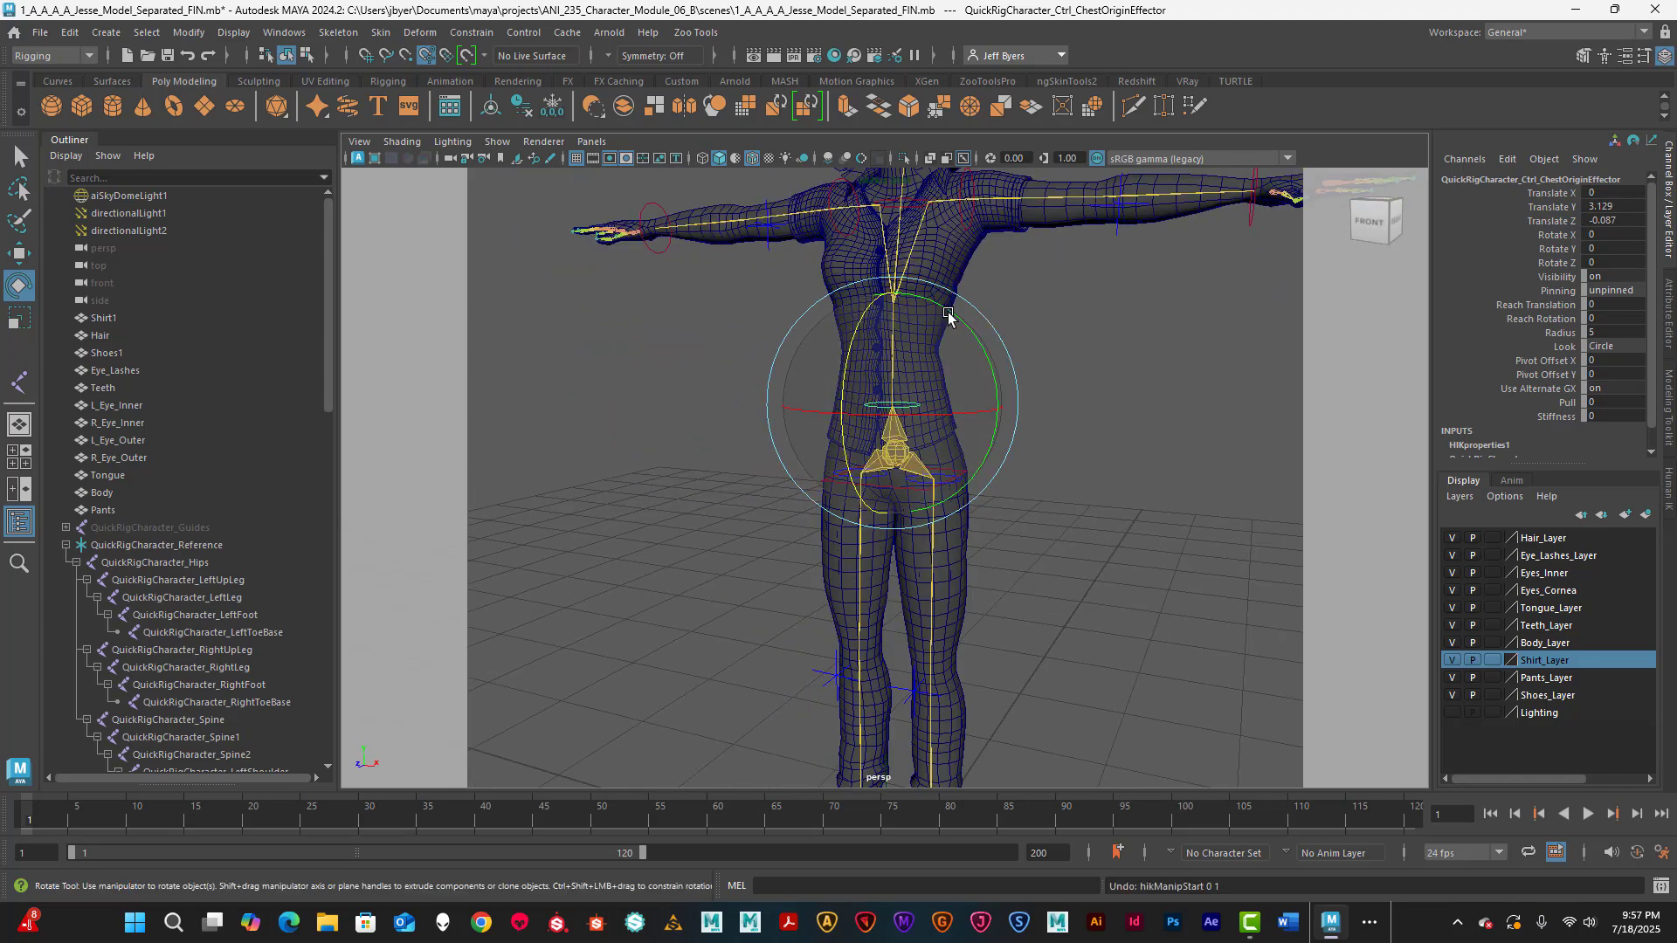
- Bend the upper body by rotating the chest end effector about 34 degrees in Z, and undo the rotation
click(1008, 328)
alt+middle_drag(996, 305, 966, 411)
click(892, 374)
drag(834, 321, 906, 387)
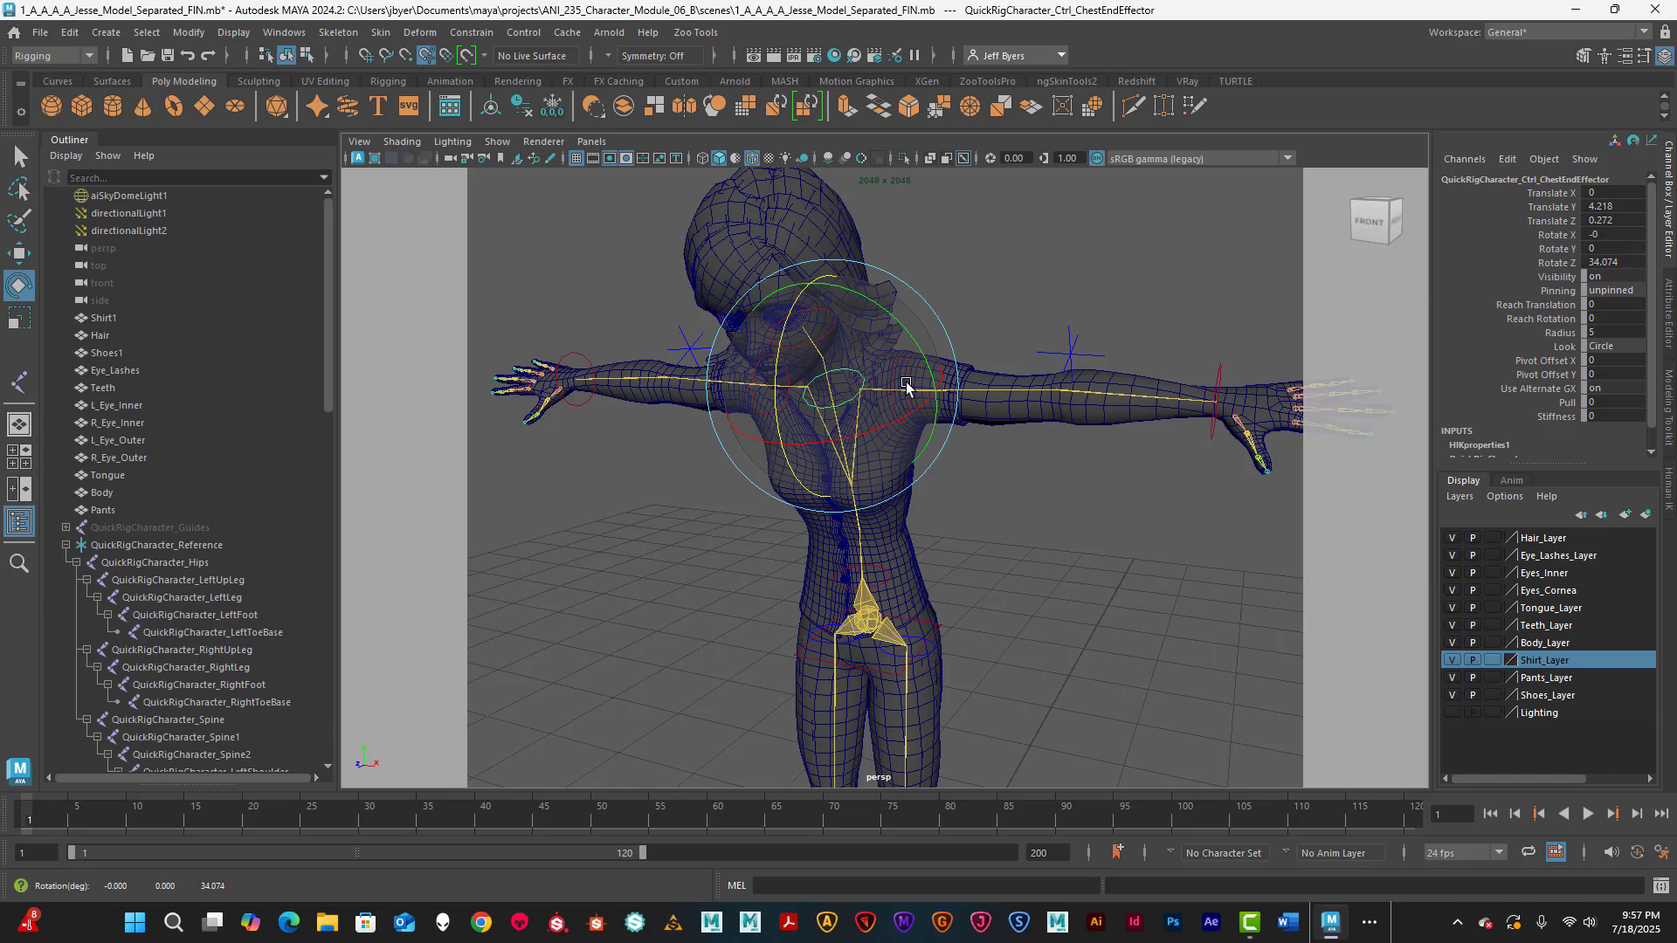
key(ctrl+z)
- Test the chest and shoulder deformation by rotating the chest end effector about 13 degrees in Z, and undo the rotation
click(1013, 299)
alt+drag(1013, 300, 899, 345)
alt+middle_drag(900, 344, 921, 375)
scroll(921, 375, up, 3)
click(836, 409)
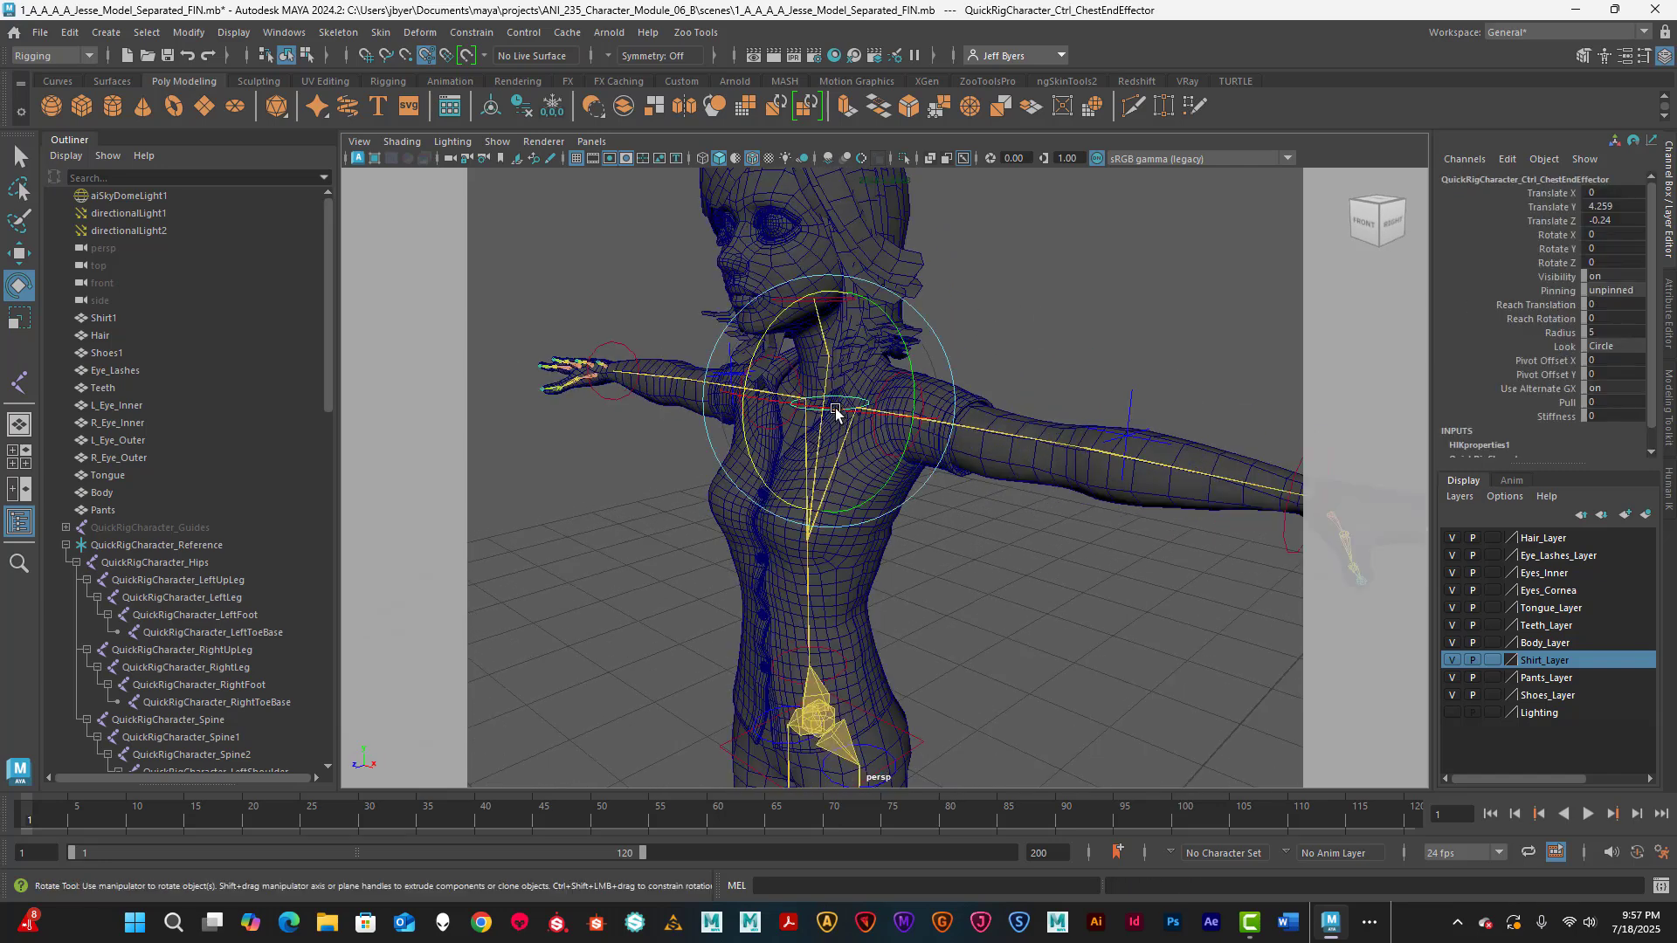
drag(787, 321, 804, 335)
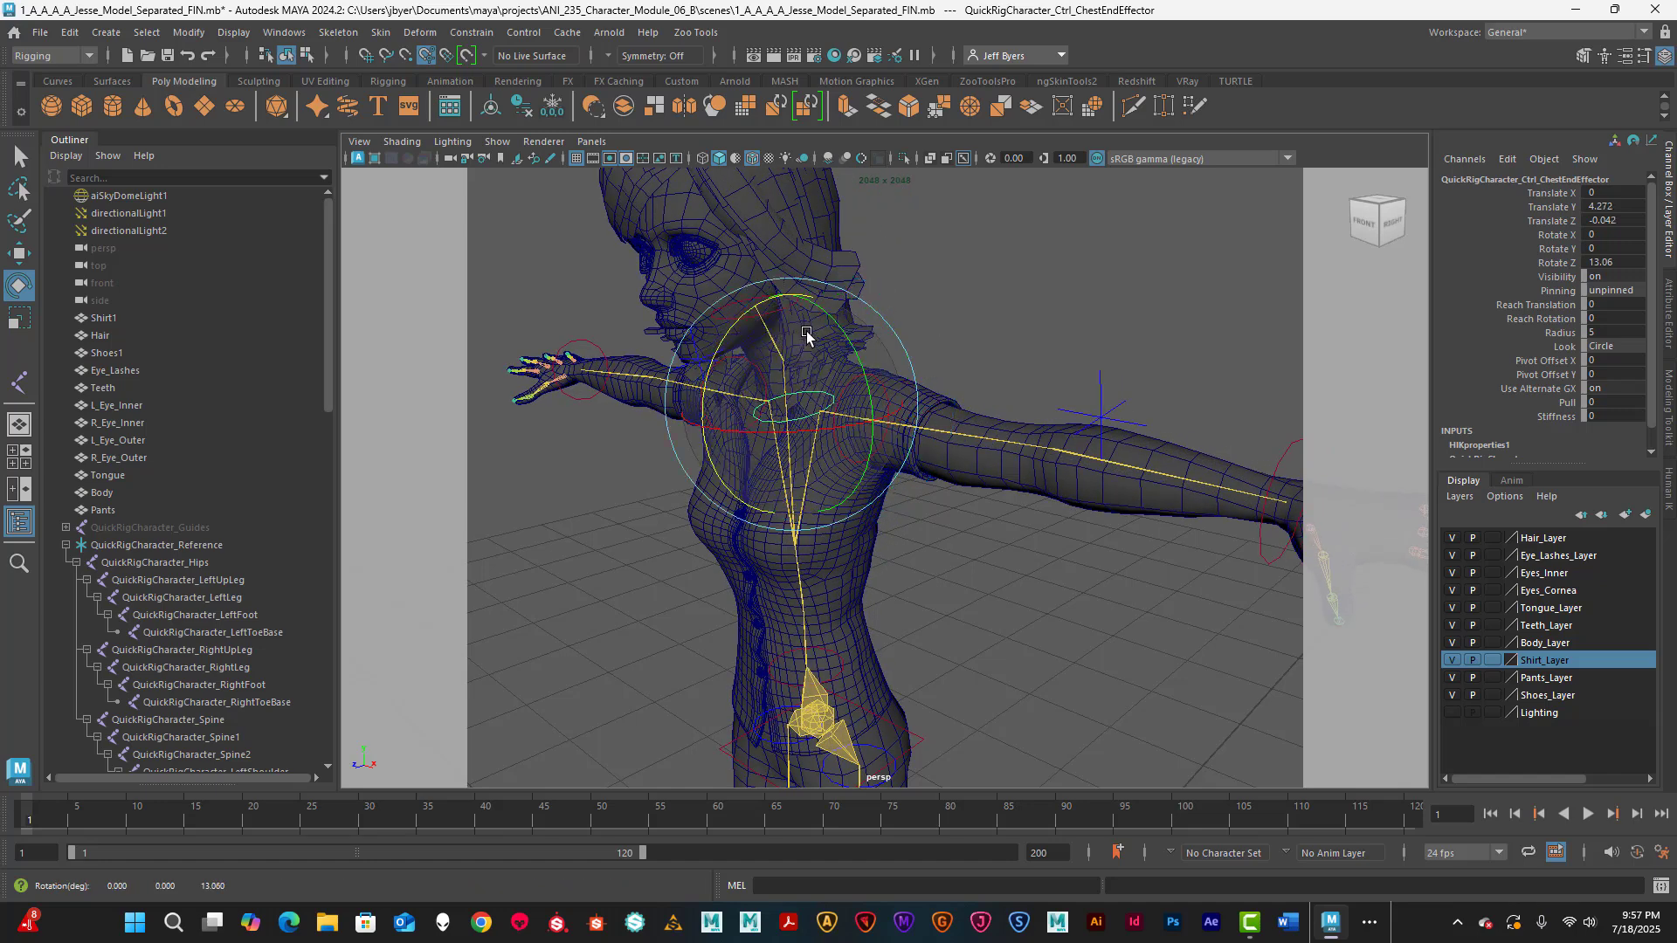
key(ctrl+z)
- Test the neck deformation by rotating the head effector about -66 degrees in Z, and undo the rotation
click(1013, 288)
click(839, 301)
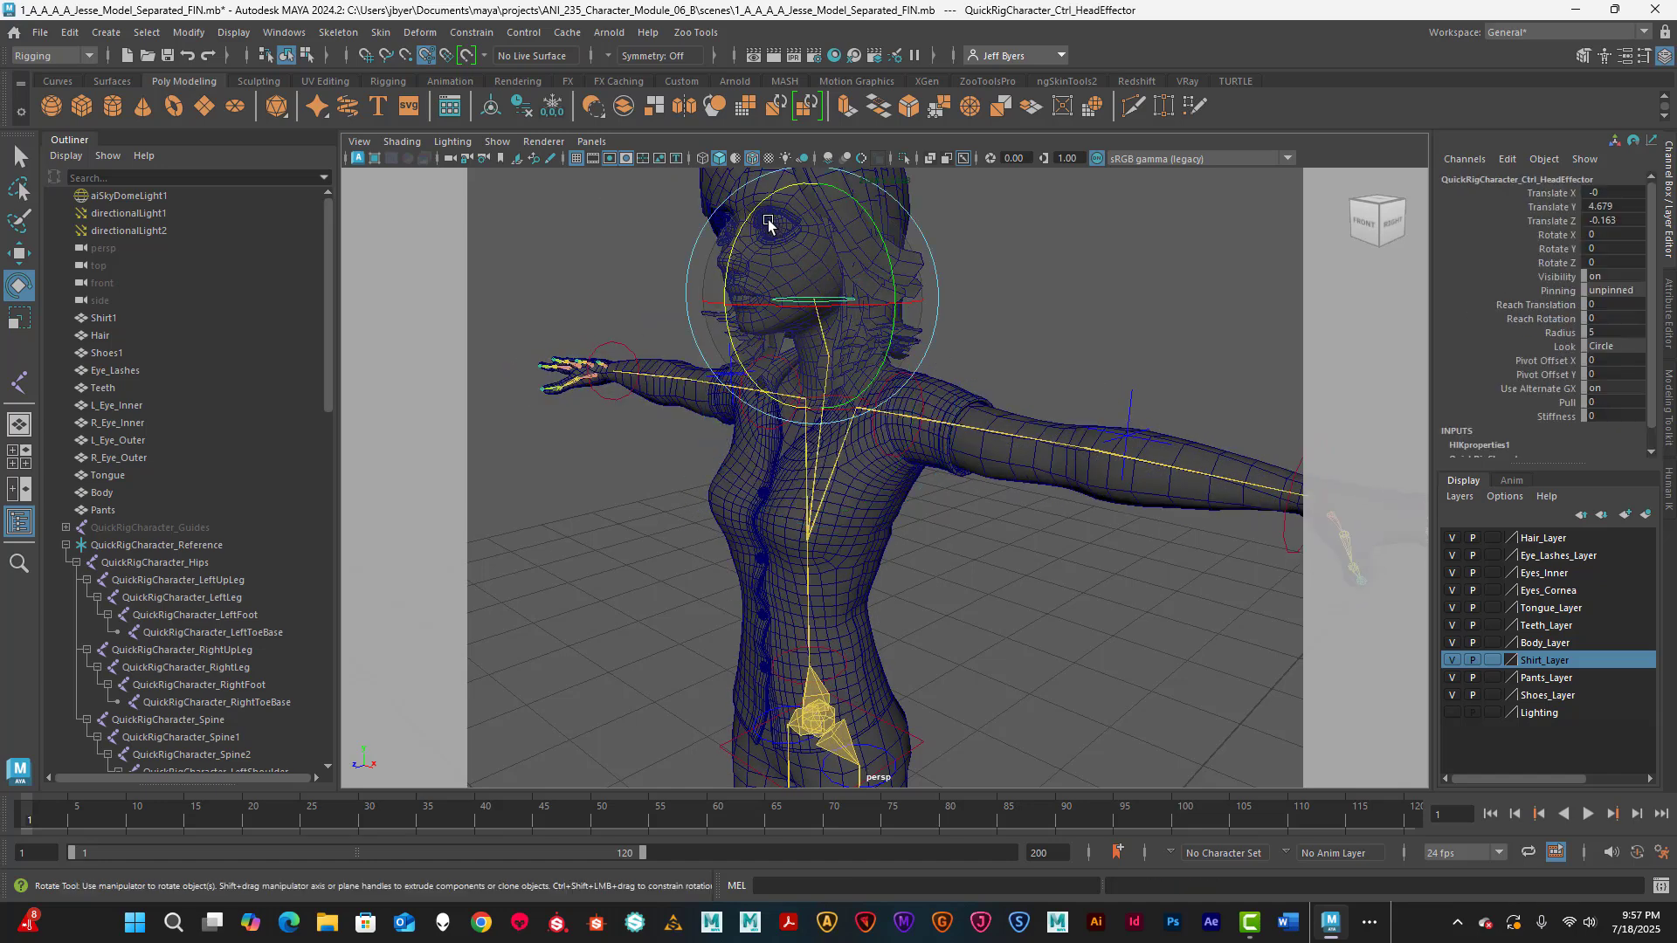
drag(767, 224, 877, 201)
key(ctrl+z)
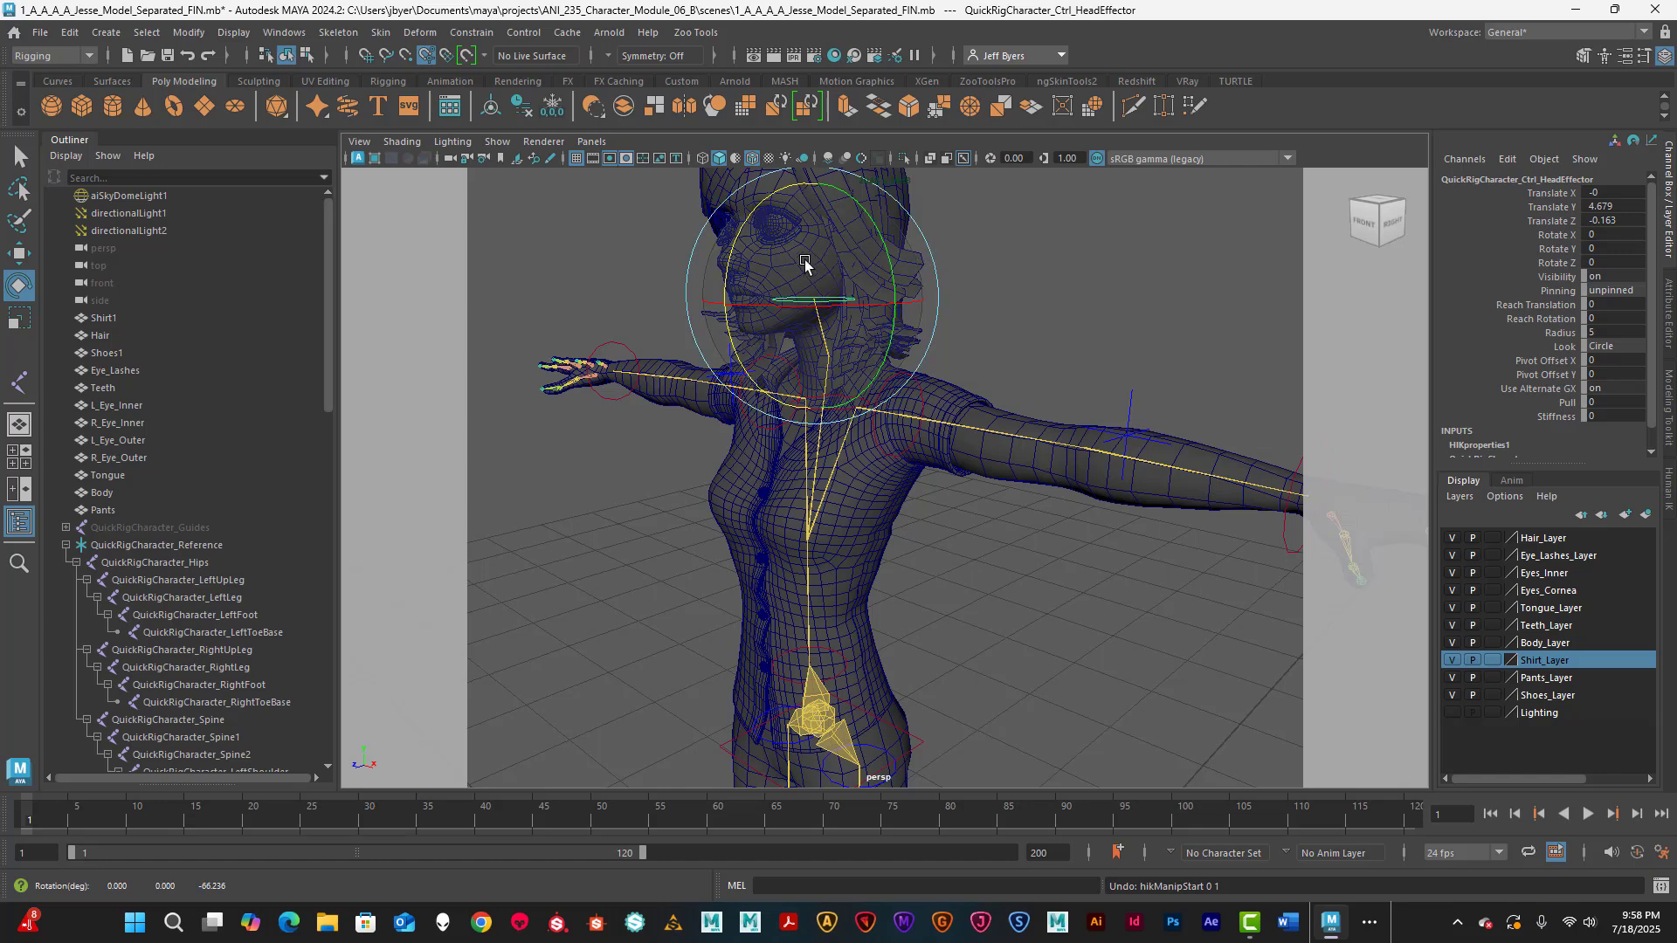
- Tilt the head effector back about -48 degrees and then to about -75 degrees in Z, and undo both rotations
drag(757, 208, 882, 219)
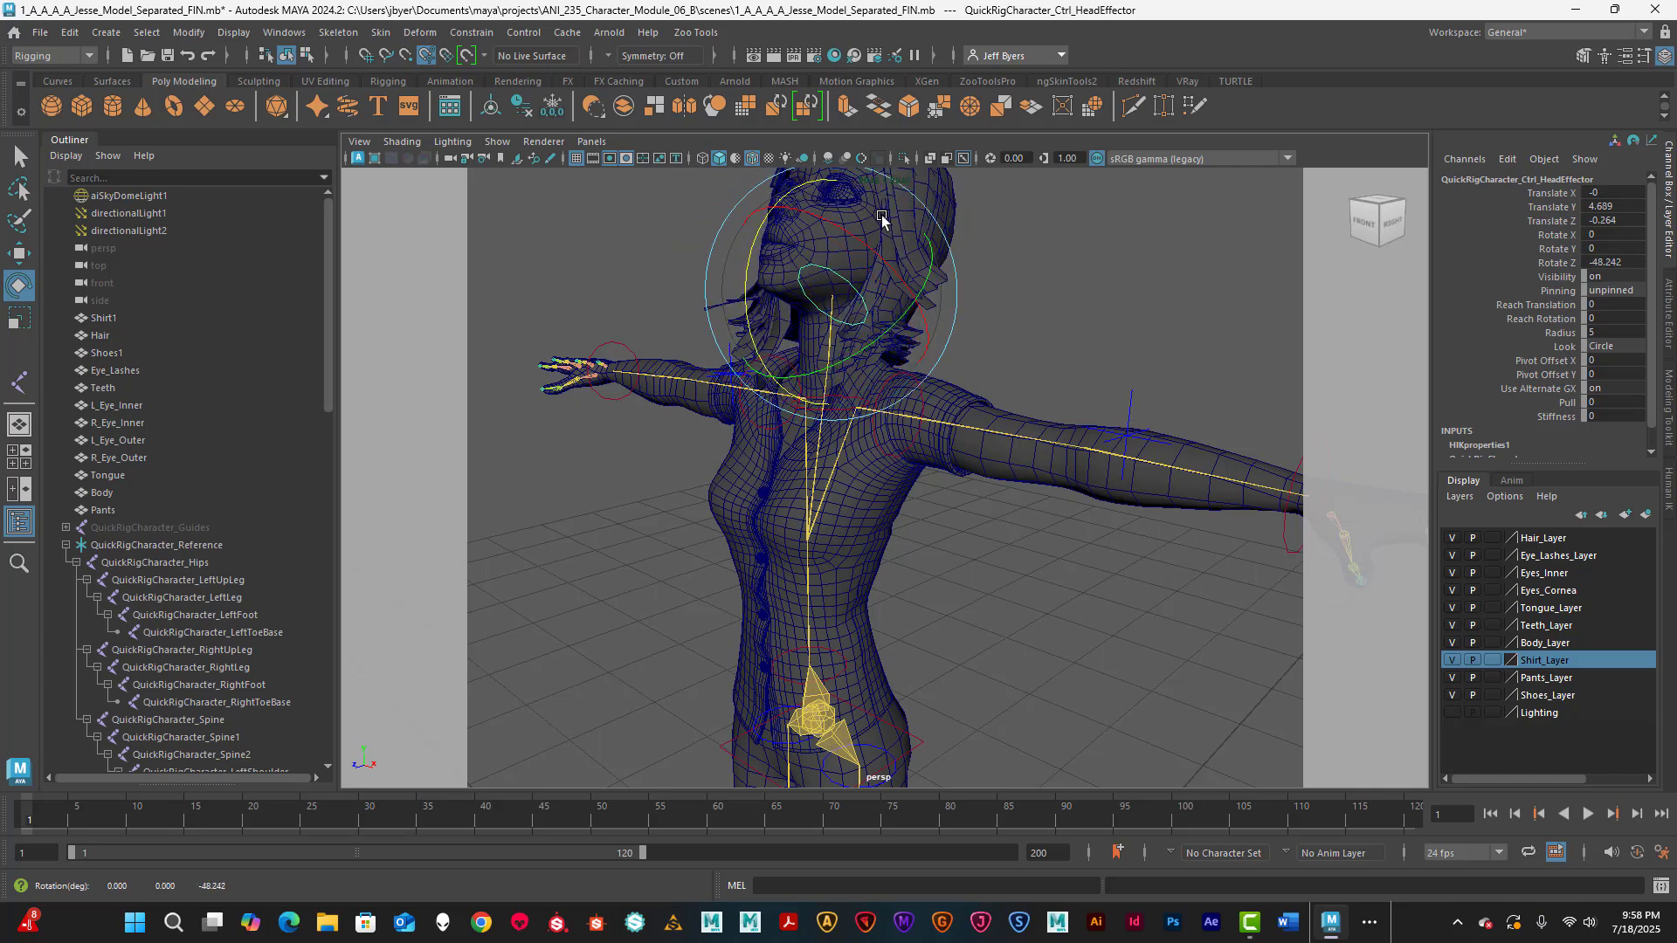
alt+drag(987, 226, 892, 315)
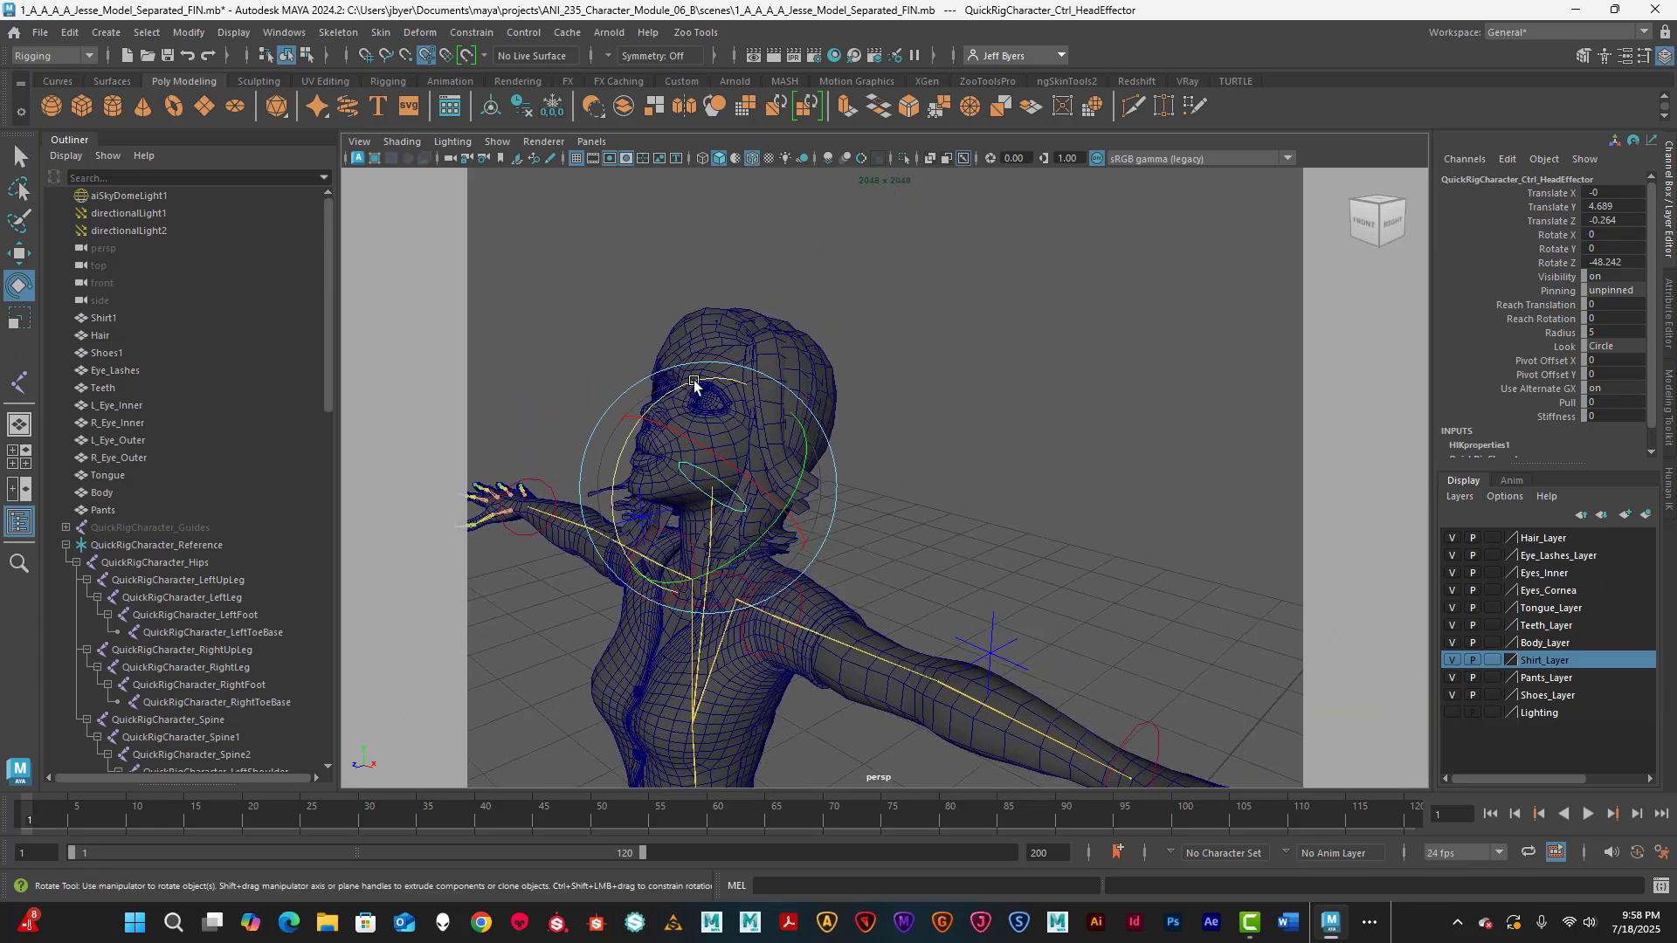
drag(687, 385, 747, 391)
key(ctrl+z)
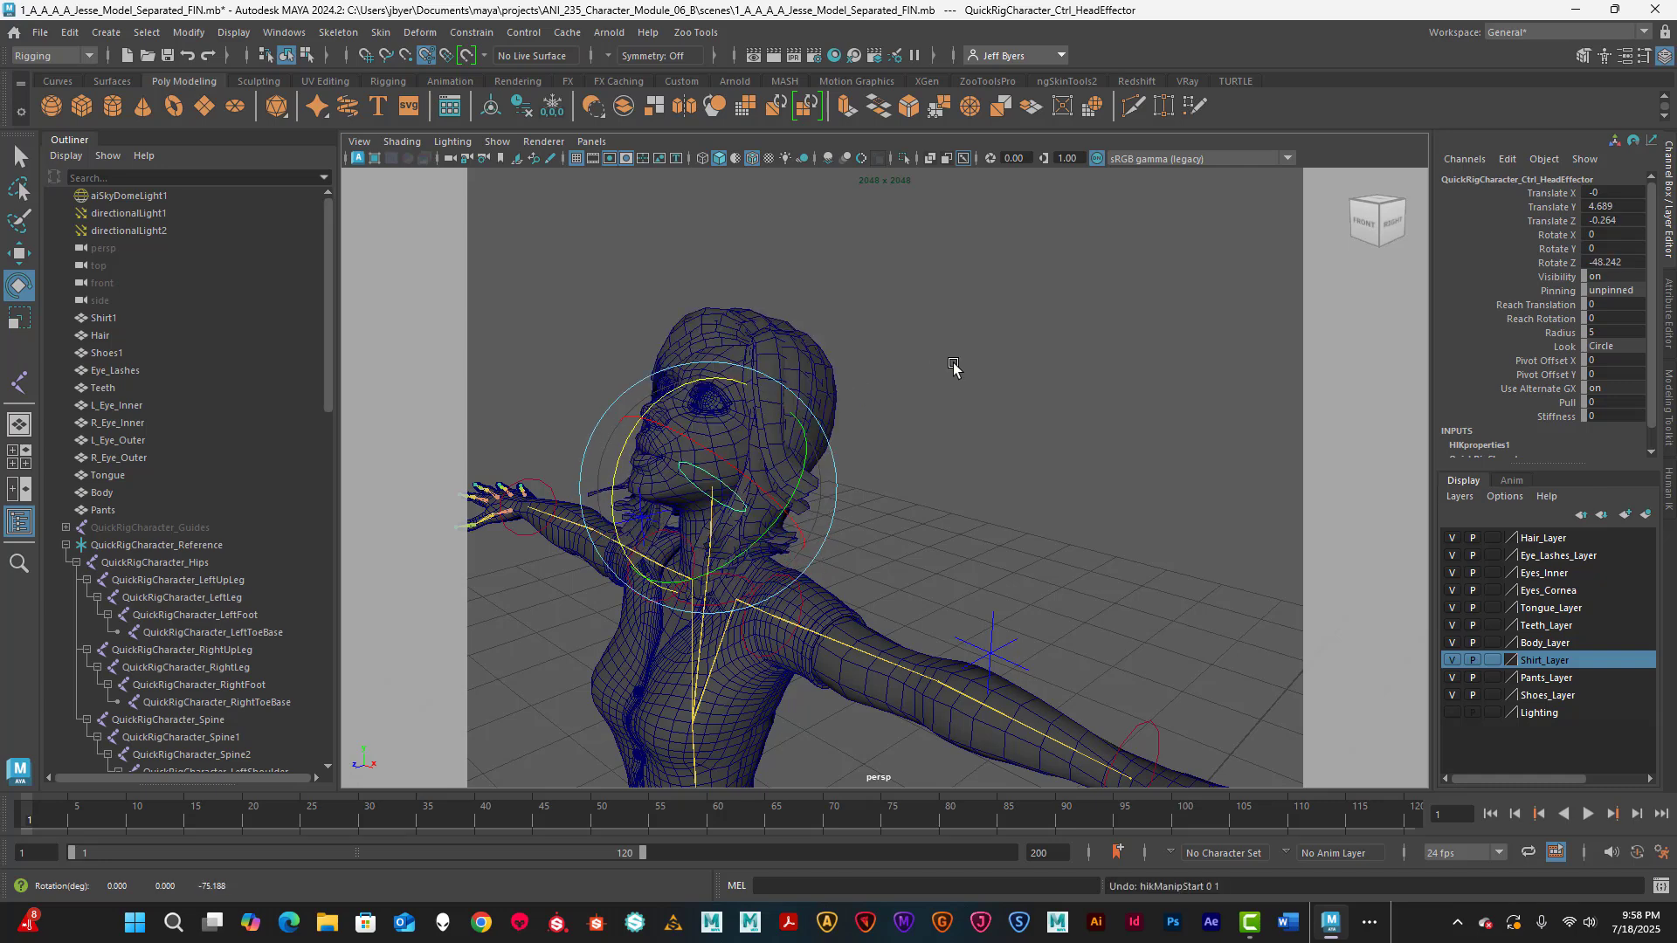
key(ctrl+z)
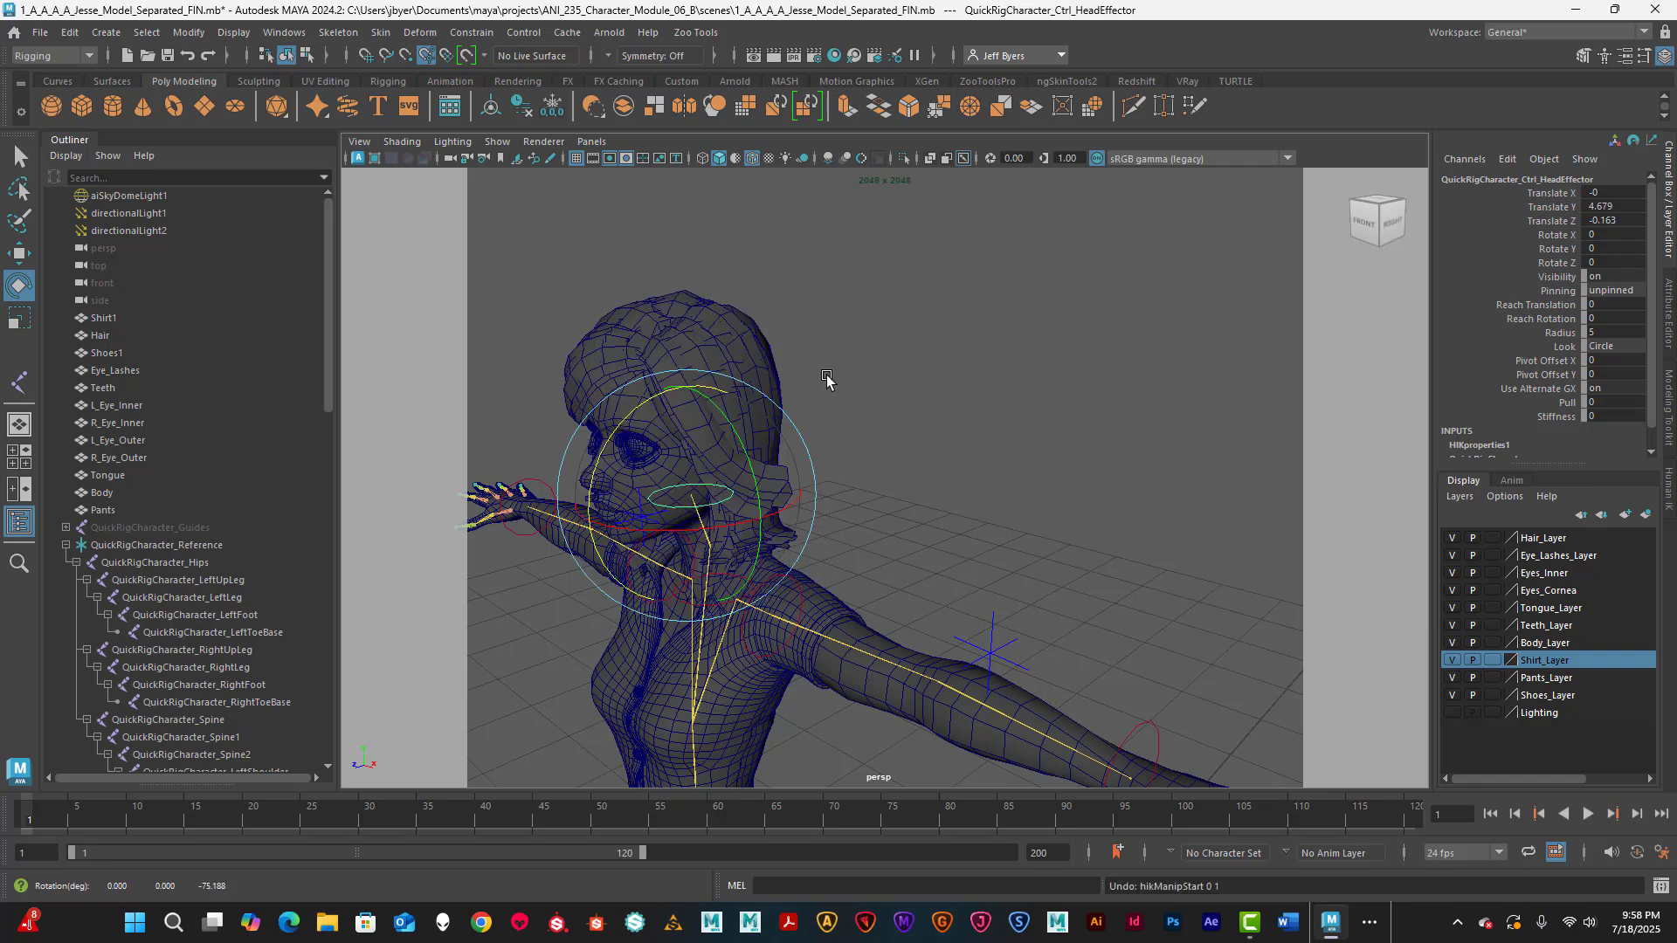
alt+drag(826, 378, 986, 387)
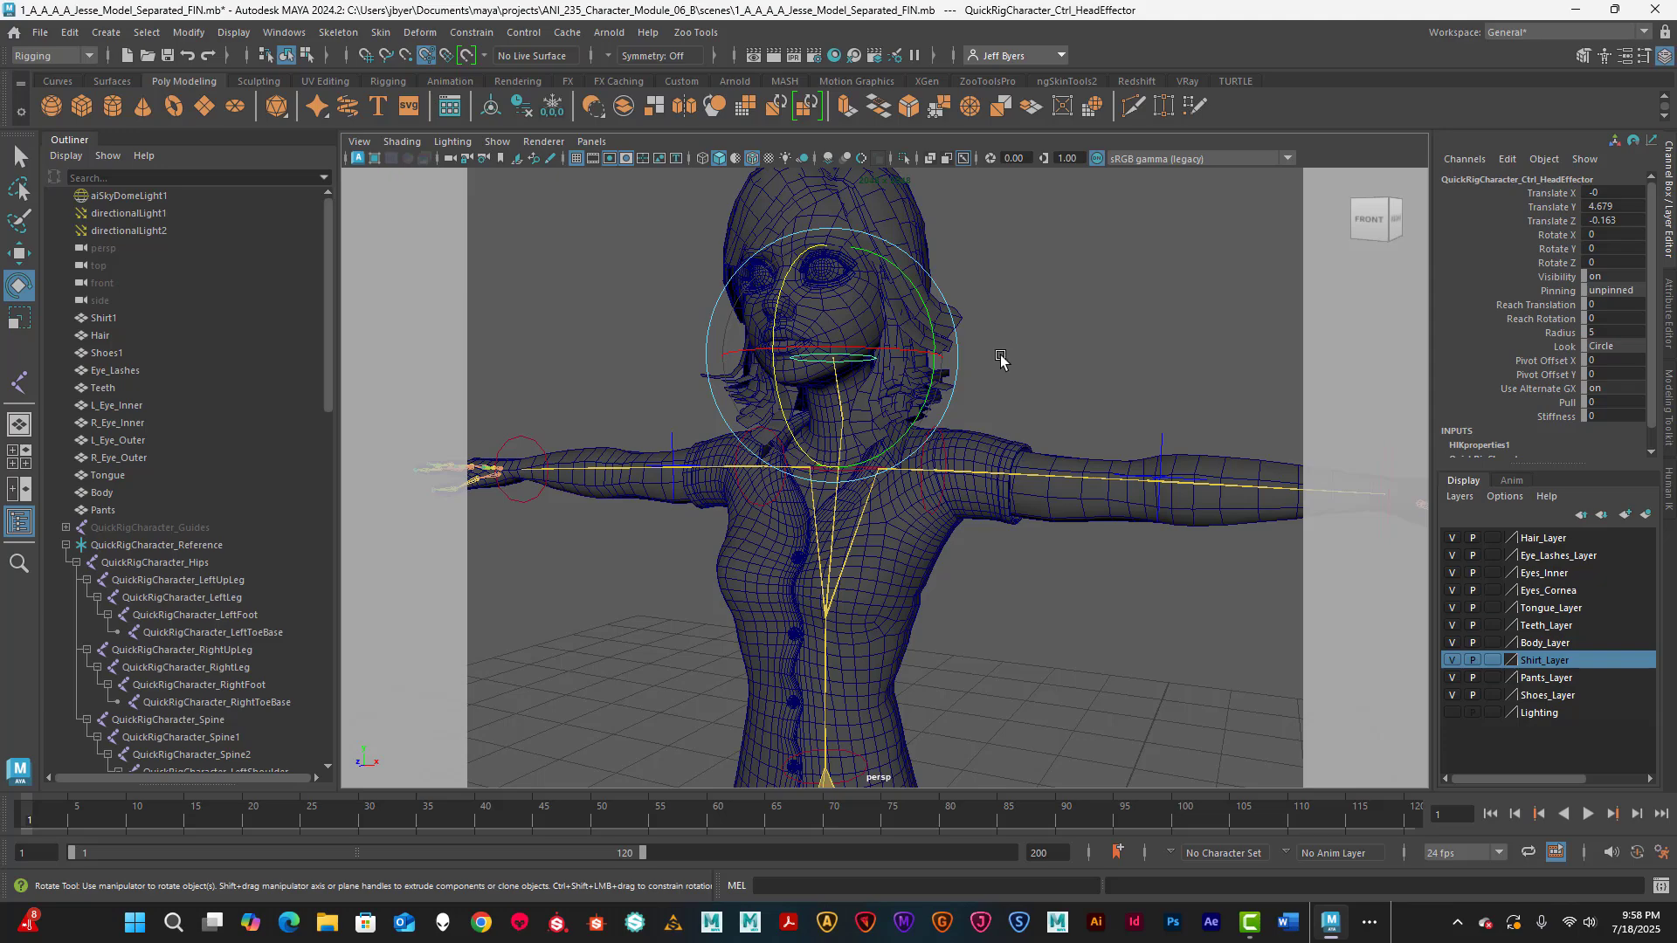
scroll(1001, 358, down, 10)
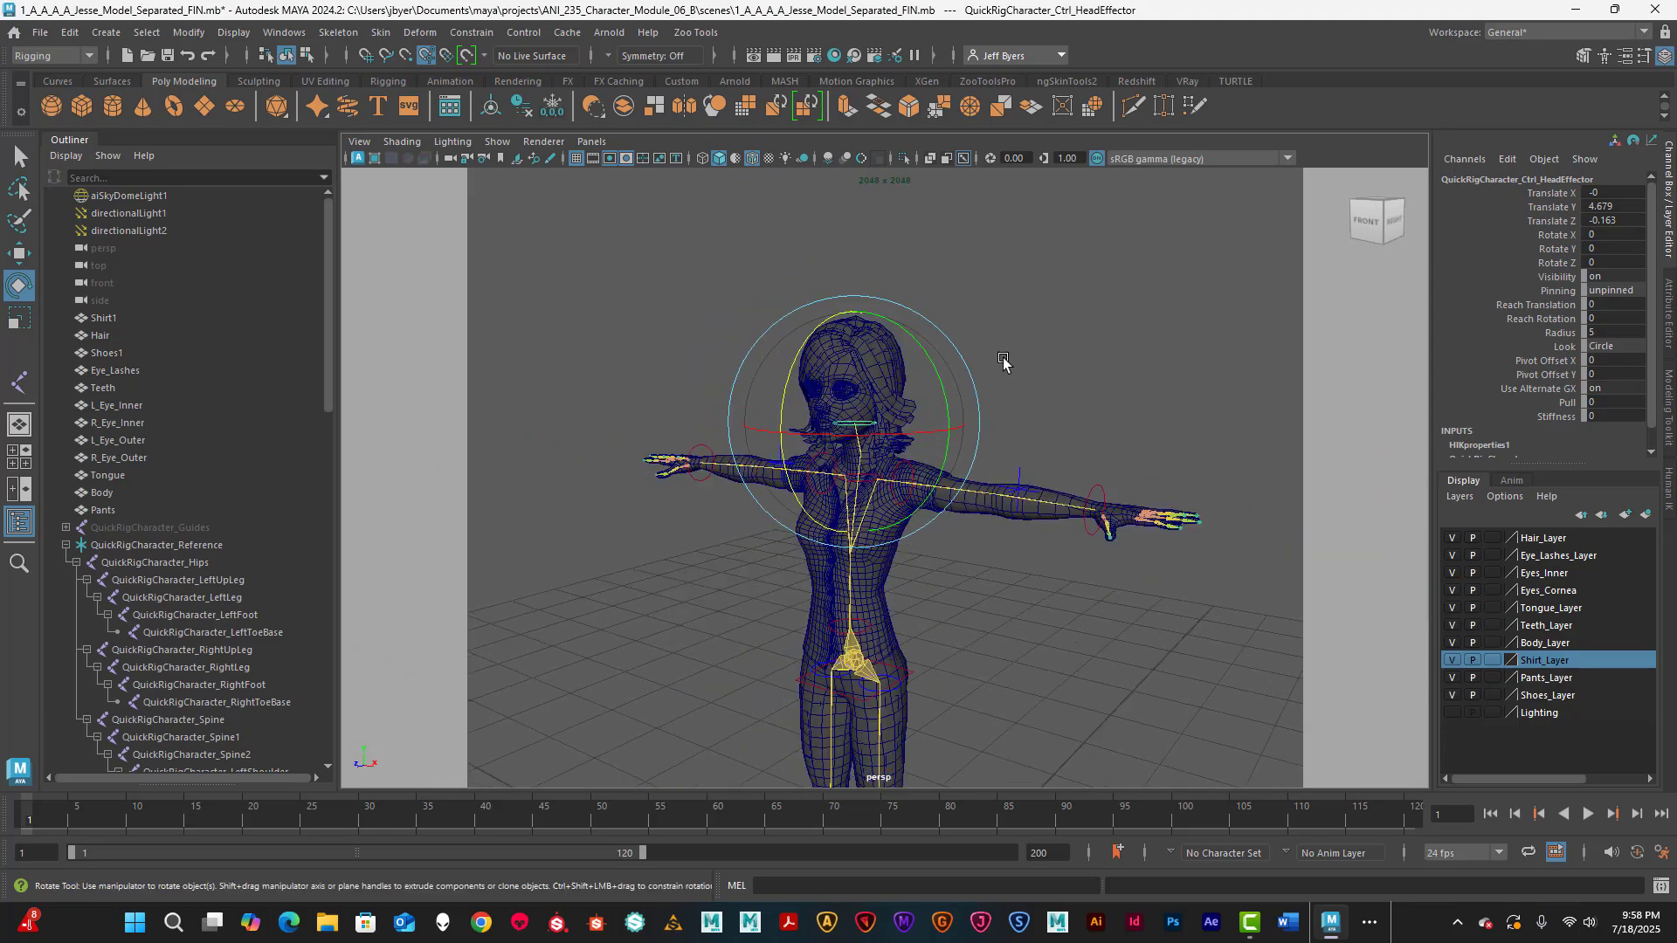
scroll(1003, 362, down, 10)
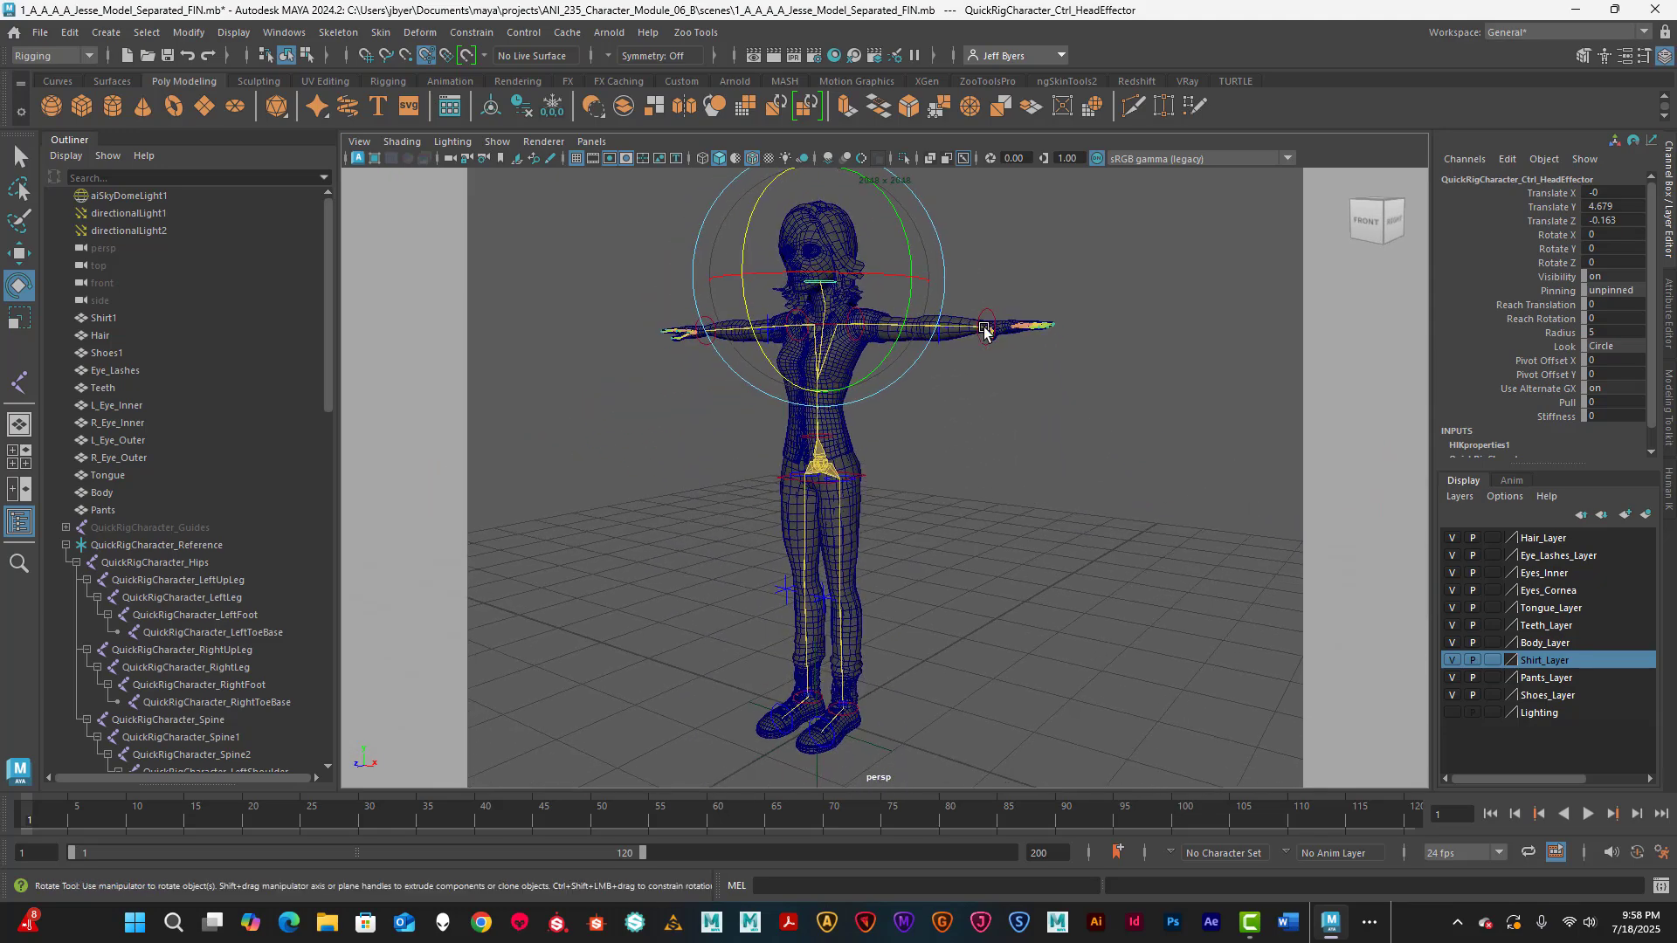
alt+middle_drag(999, 402, 987, 418)
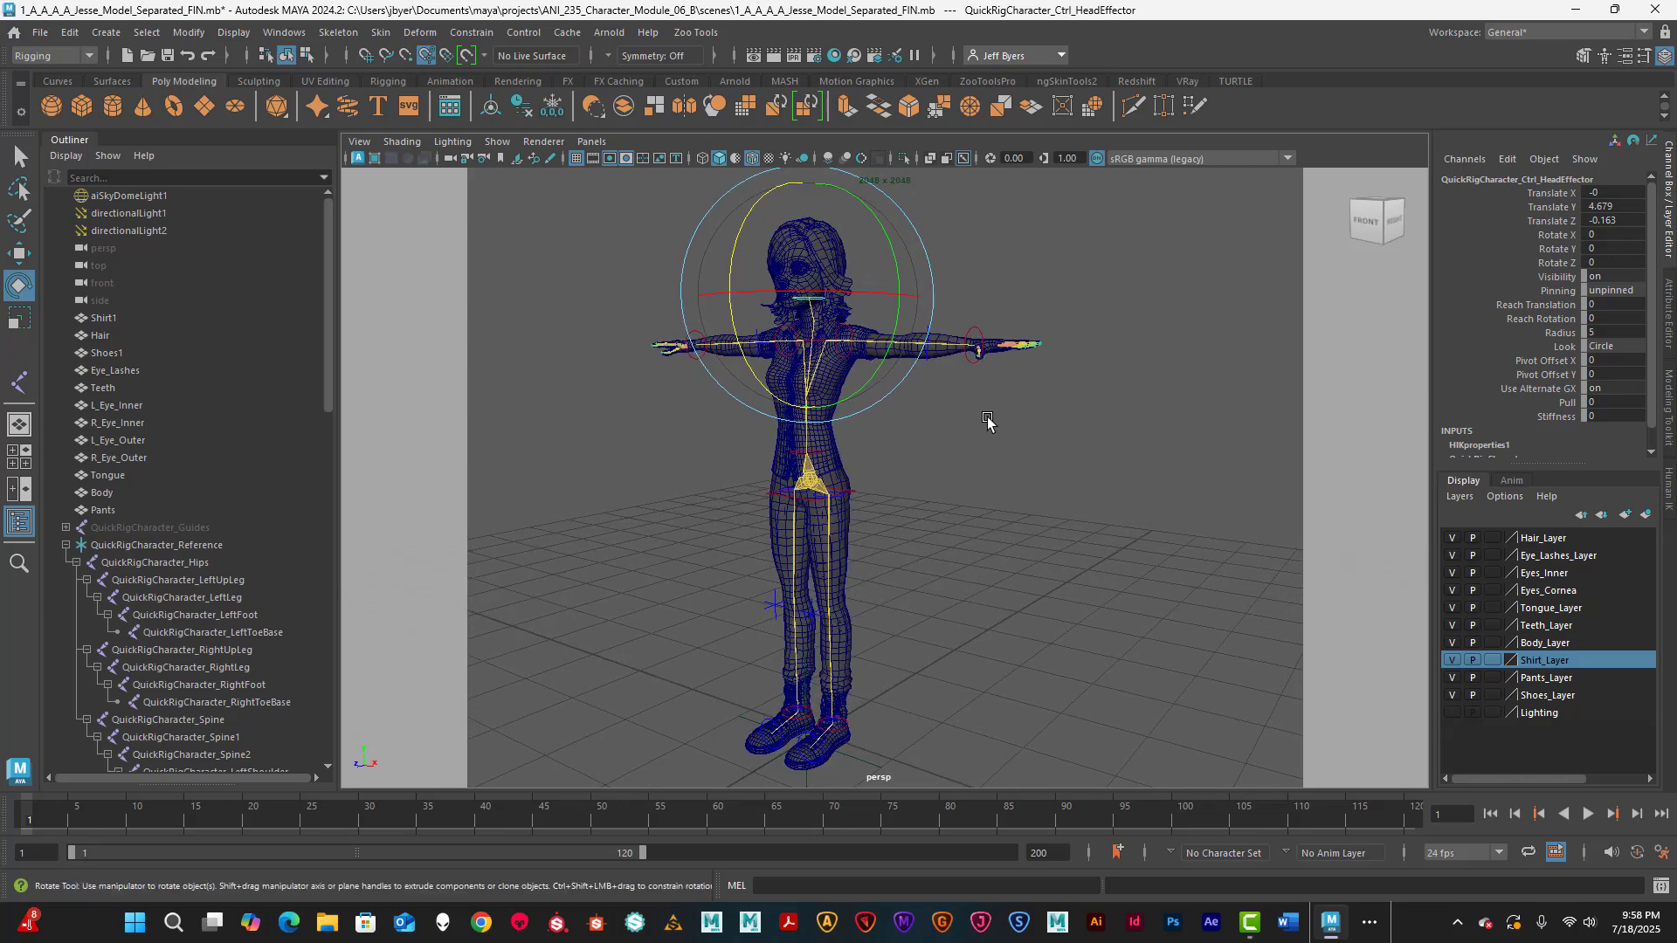